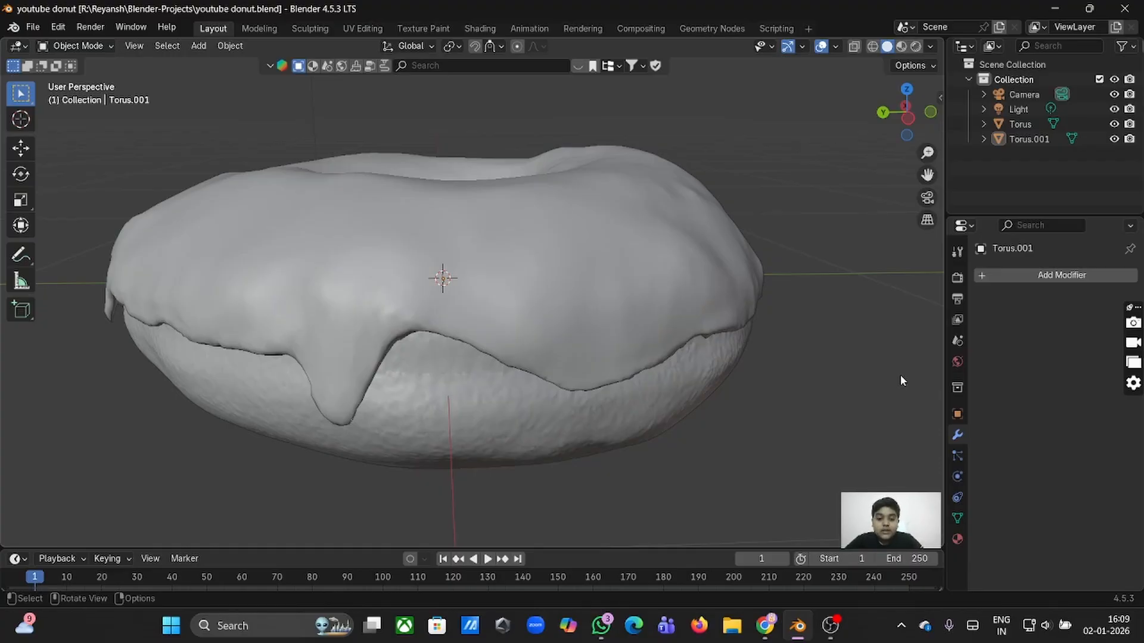
Switch to sculpting on the icing mesh and enable Front Faces Only for the Blob brush.
{"action": "scroll", "coordinate": [726, 315], "scroll_direction": "right", "scroll_amount": 5}
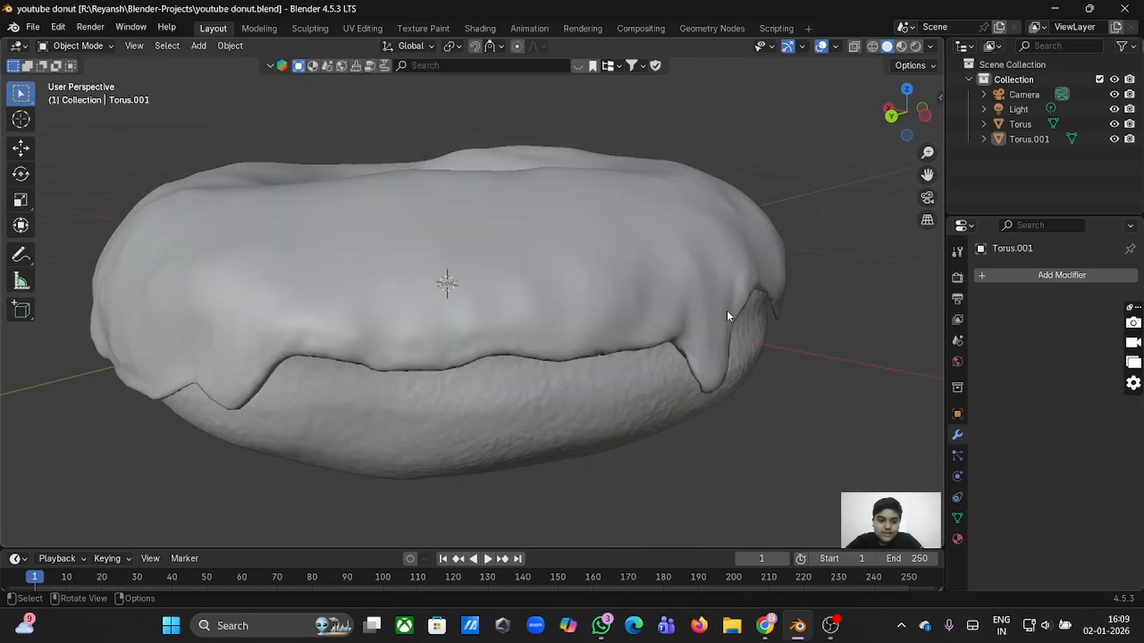
{"action": "scroll", "coordinate": [726, 311], "scroll_direction": "left", "scroll_amount": 5}
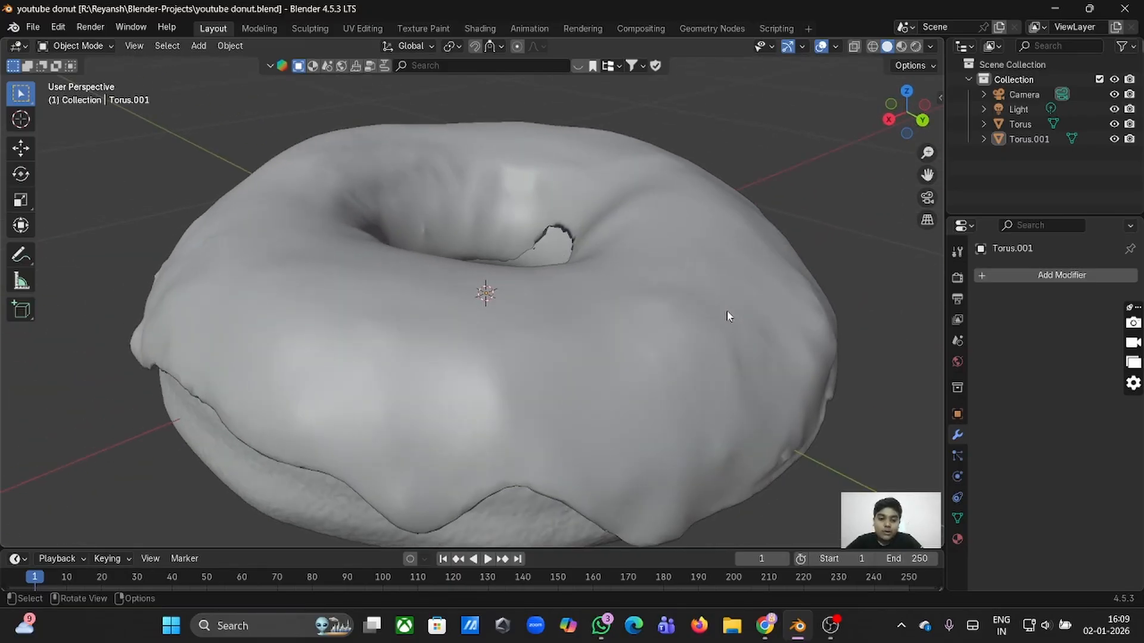
{"action": "scroll", "coordinate": [727, 315], "scroll_direction": "down", "scroll_amount": 10}
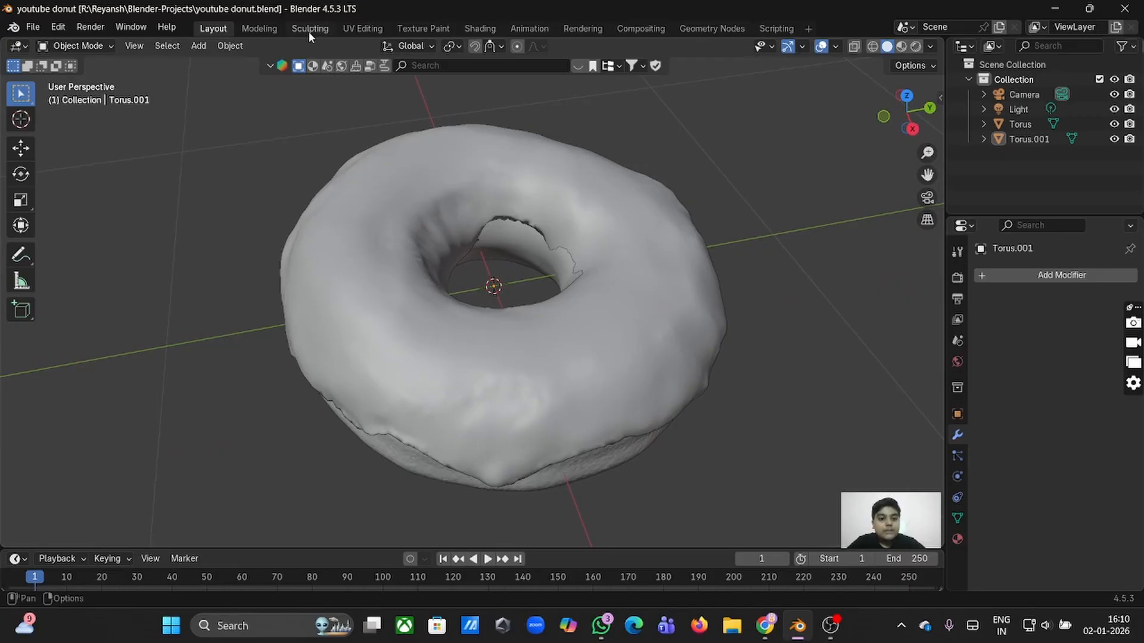
{"action": "left_click", "coordinate": [309, 30]}
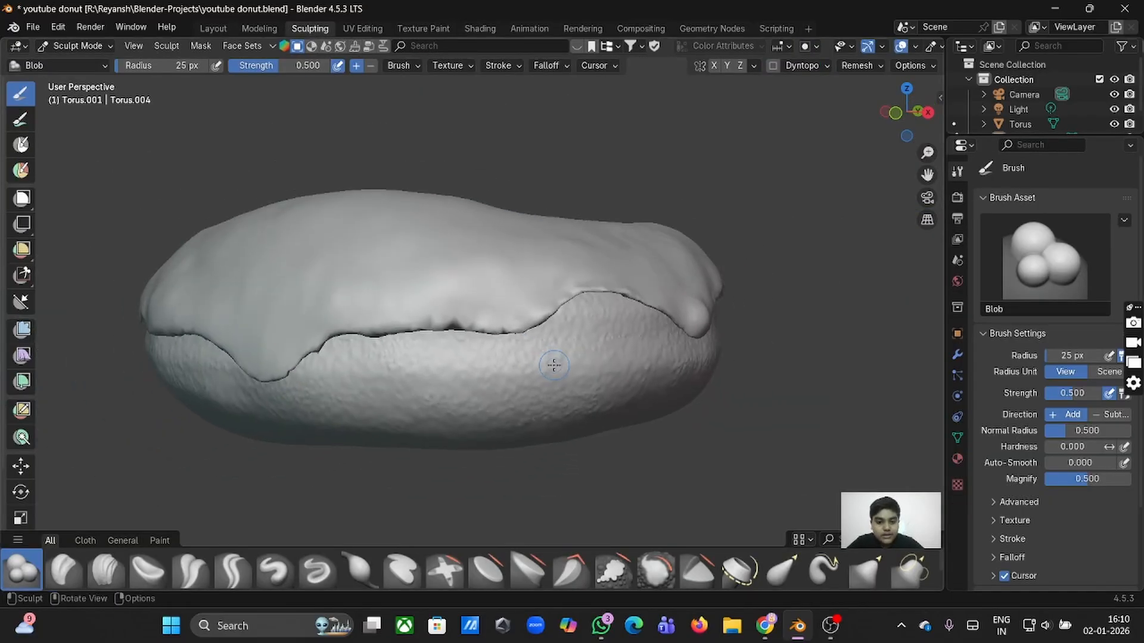
{"action": "scroll", "coordinate": [554, 364], "scroll_direction": "down", "scroll_amount": 8}
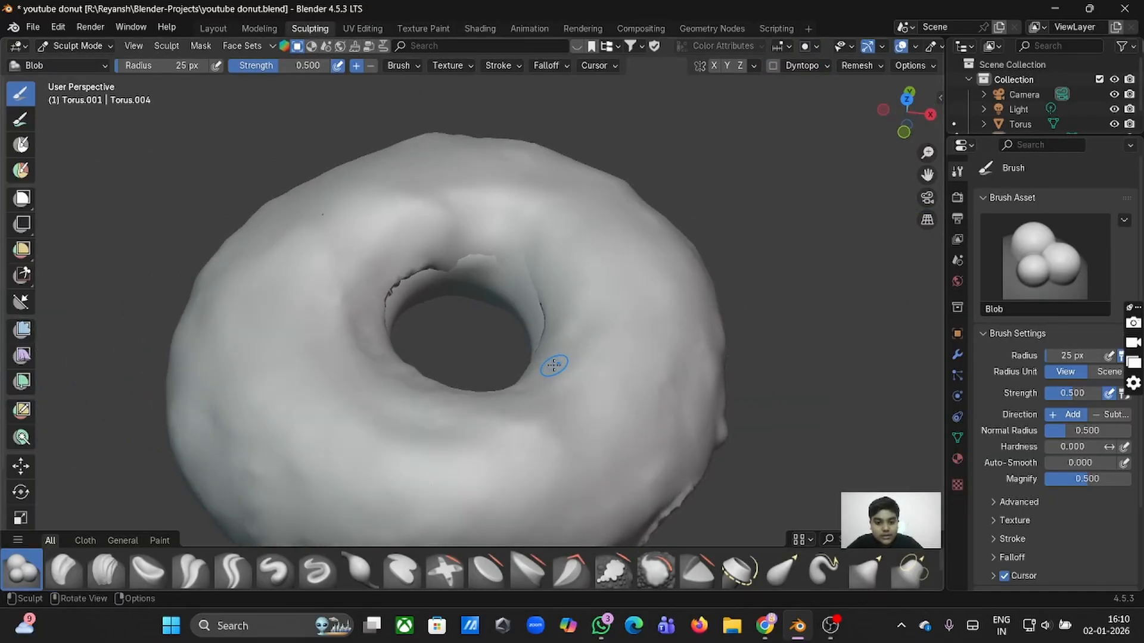
{"action": "left_click", "coordinate": [408, 67]}
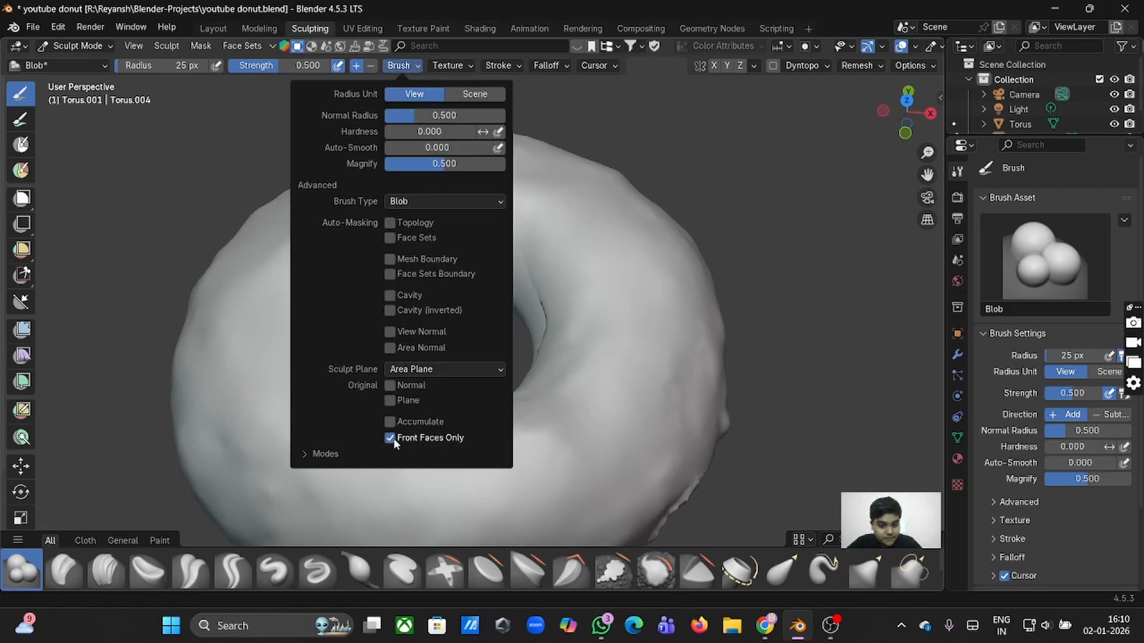
Choose the Smooth brush and set its radius to 67 px.
{"action": "left_click", "coordinate": [656, 569]}
{"action": "scroll", "coordinate": [742, 405], "scroll_direction": "down", "scroll_amount": 1}
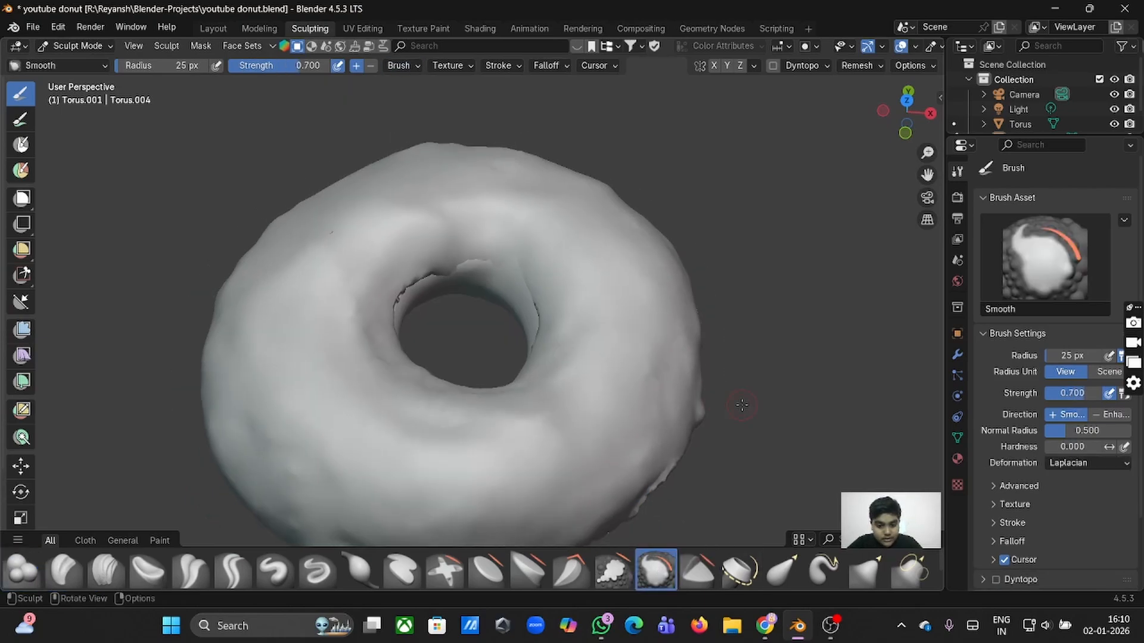
{"action": "scroll", "coordinate": [741, 405], "scroll_direction": "down", "scroll_amount": 1}
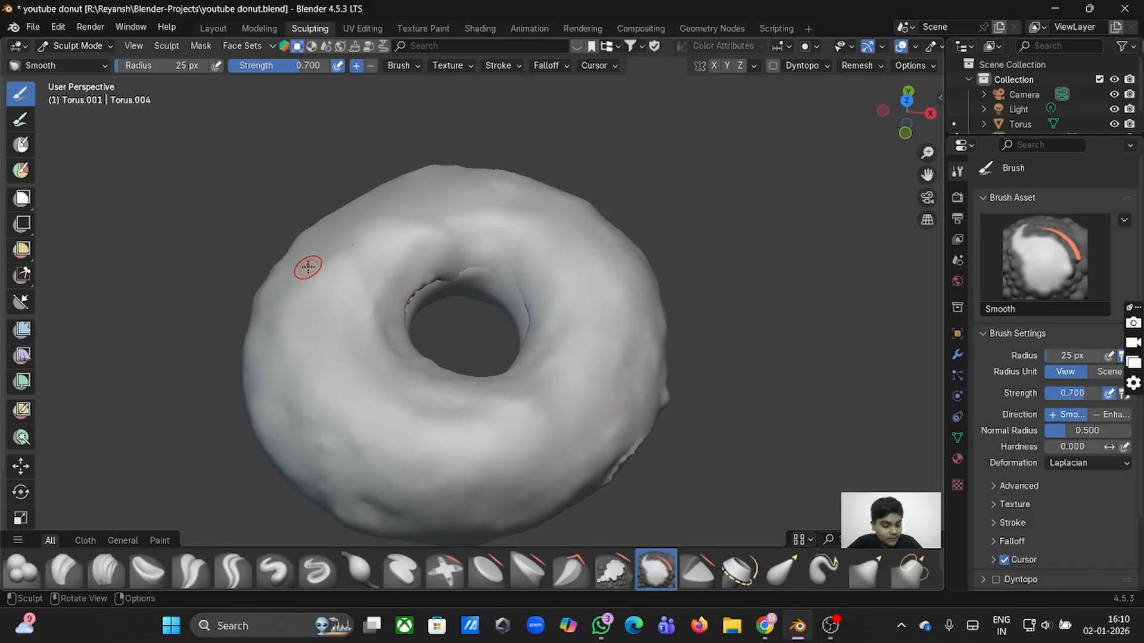
{"action": "key", "text": "f"}
{"action": "left_click", "coordinate": [330, 286]}
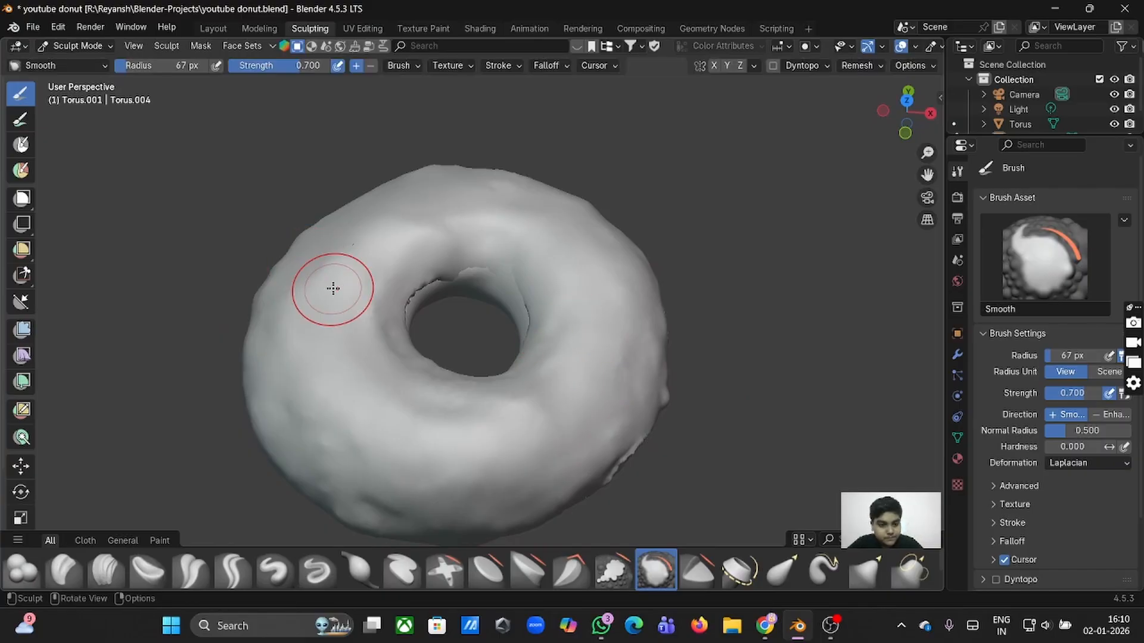
Try smoothing the icing's front surface with the Smooth brush and undo the stroke.
{"action": "mouse_move", "coordinate": [582, 411]}
{"action": "left_mouse_down"}
{"action": "mouse_move", "coordinate": [453, 396]}
{"action": "mouse_move", "coordinate": [488, 465]}
{"action": "mouse_move", "coordinate": [364, 447]}
{"action": "mouse_move", "coordinate": [516, 468]}
{"action": "left_mouse_up"}
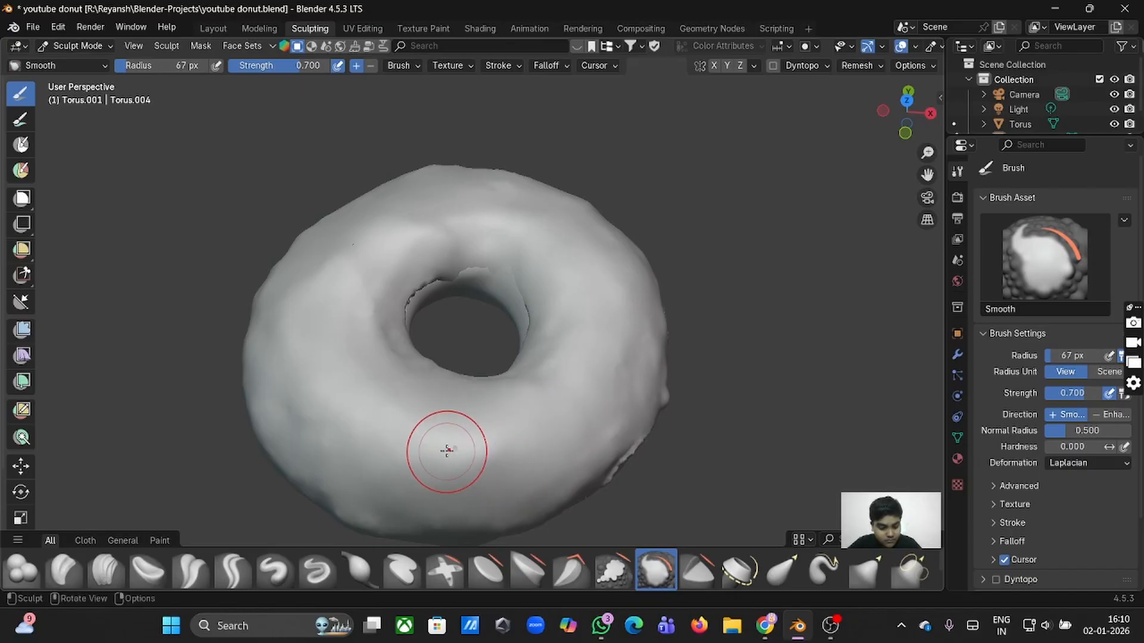
{"action": "key", "text": "ctrl+z"}
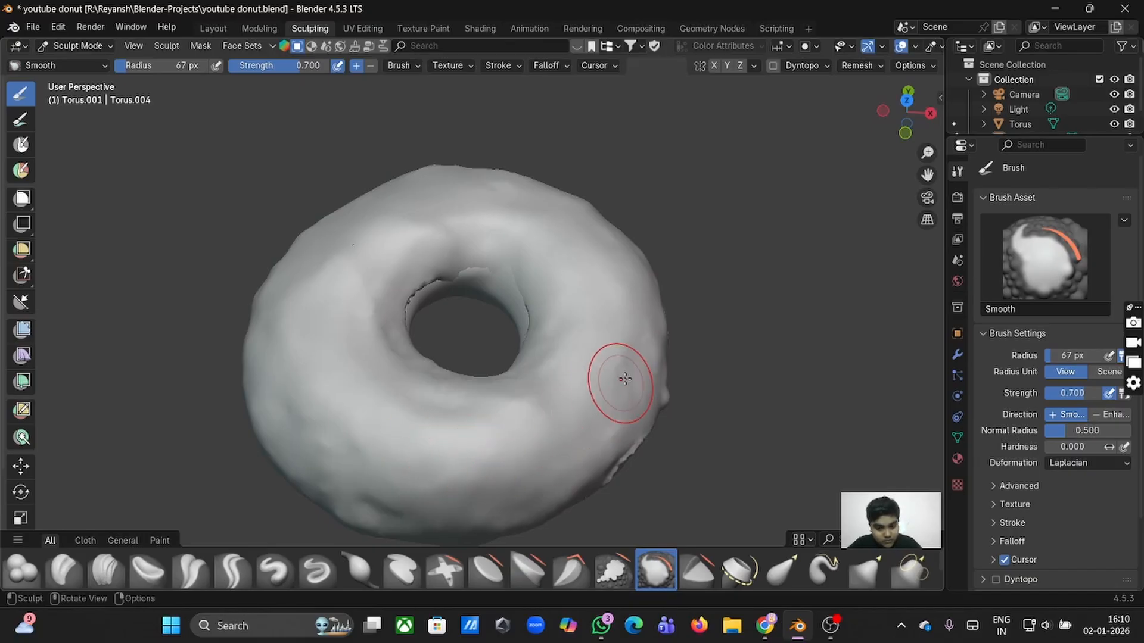
{"action": "left_click_drag", "start_coordinate": [370, 276], "coordinate": [391, 349]}
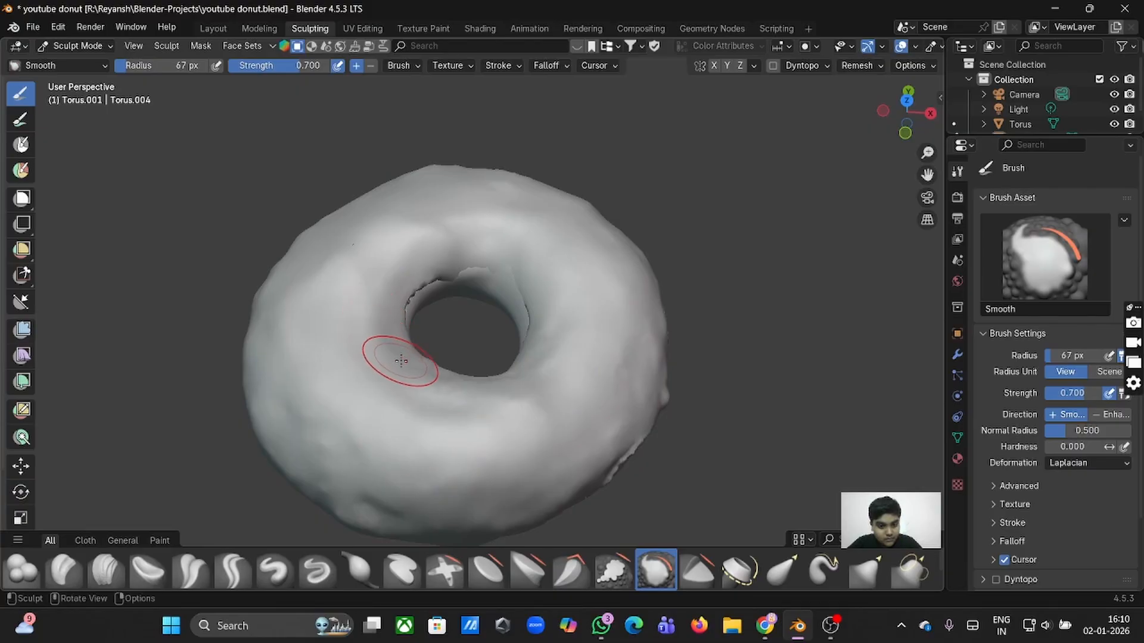
{"action": "left_click_drag", "start_coordinate": [461, 227], "coordinate": [481, 198]}
{"action": "middle_click_drag", "start_coordinate": [649, 368], "coordinate": [646, 376]}
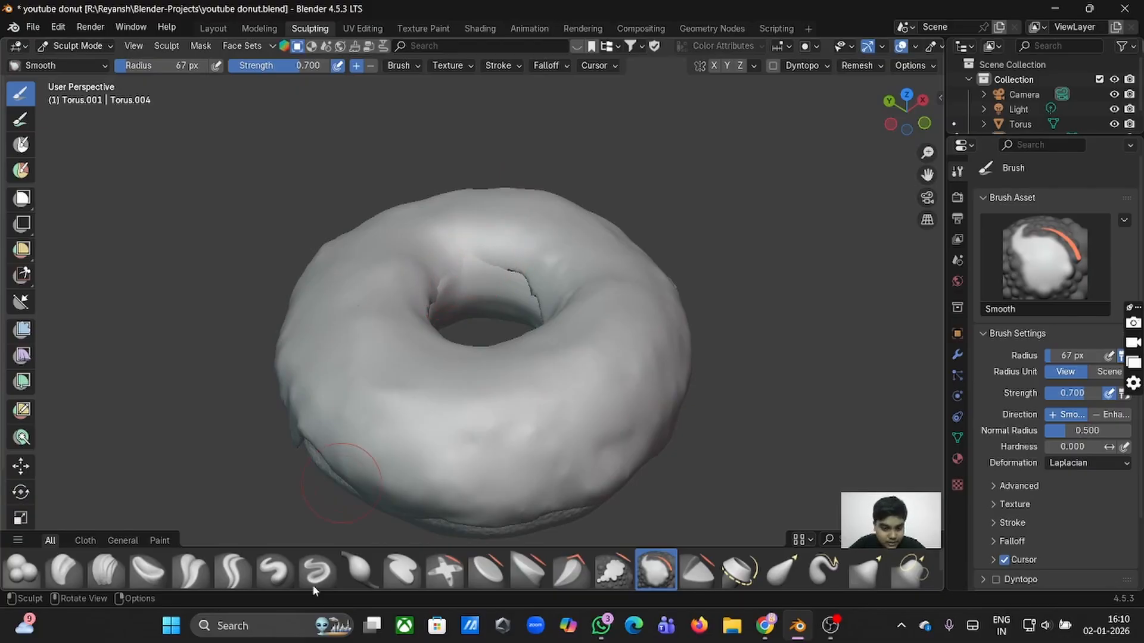
Choose the Draw brush and set its radius to 30 px.
{"action": "left_click", "coordinate": [275, 570]}
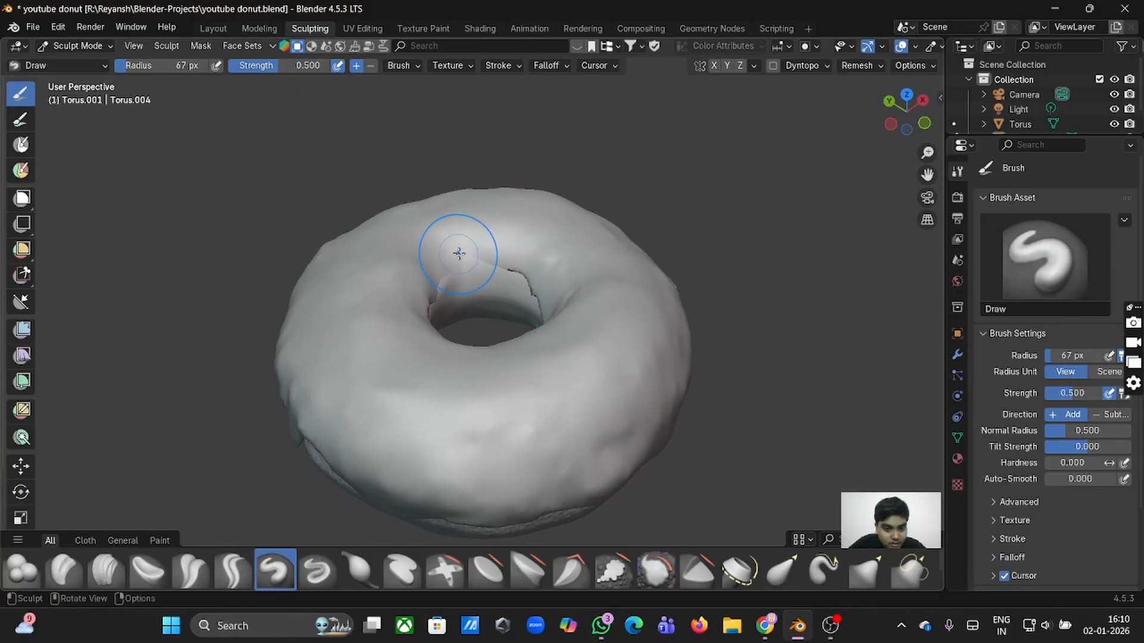
{"action": "key", "text": "f"}
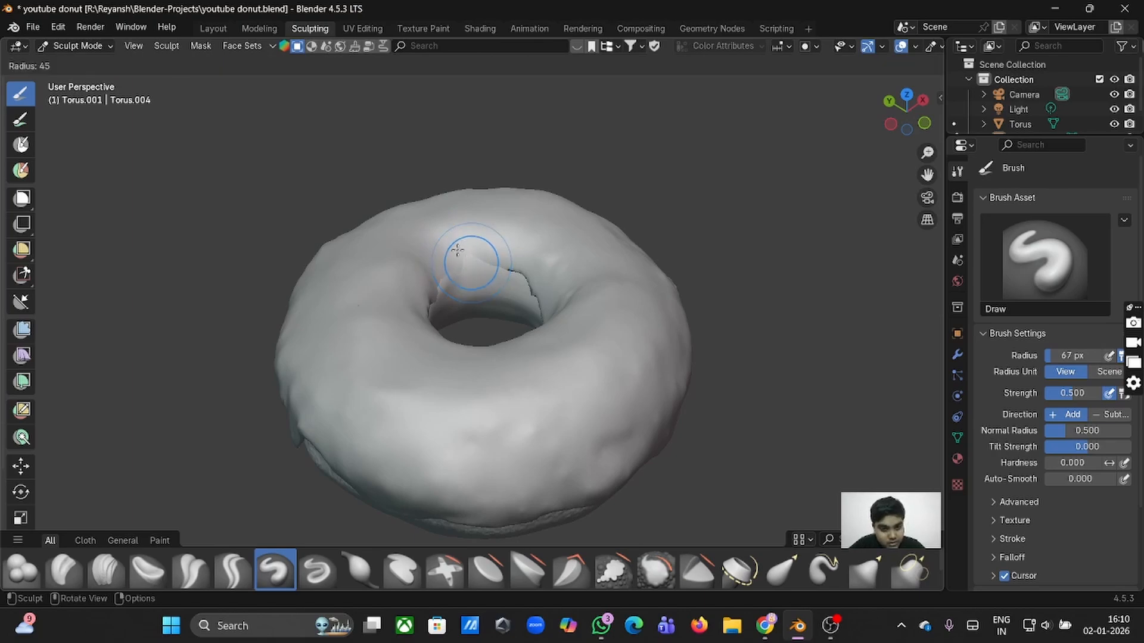
{"action": "left_click", "coordinate": [449, 240]}
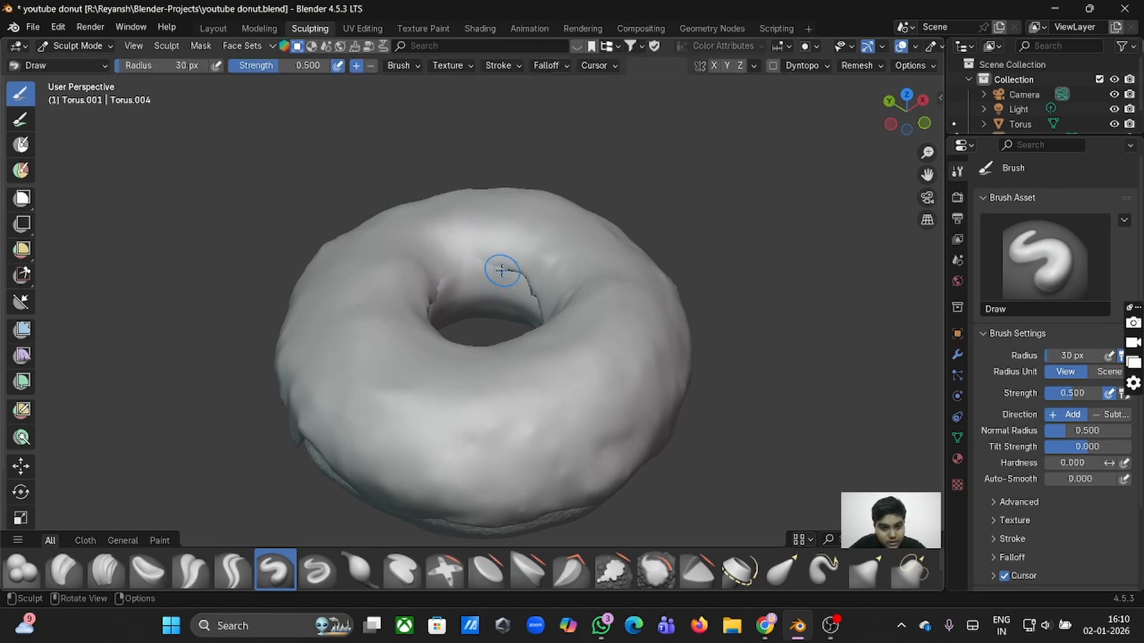
Try Draw strokes along the icing's ragged edge inside the donut hole and undo them.
{"action": "left_click_drag", "start_coordinate": [445, 275], "coordinate": [472, 287]}
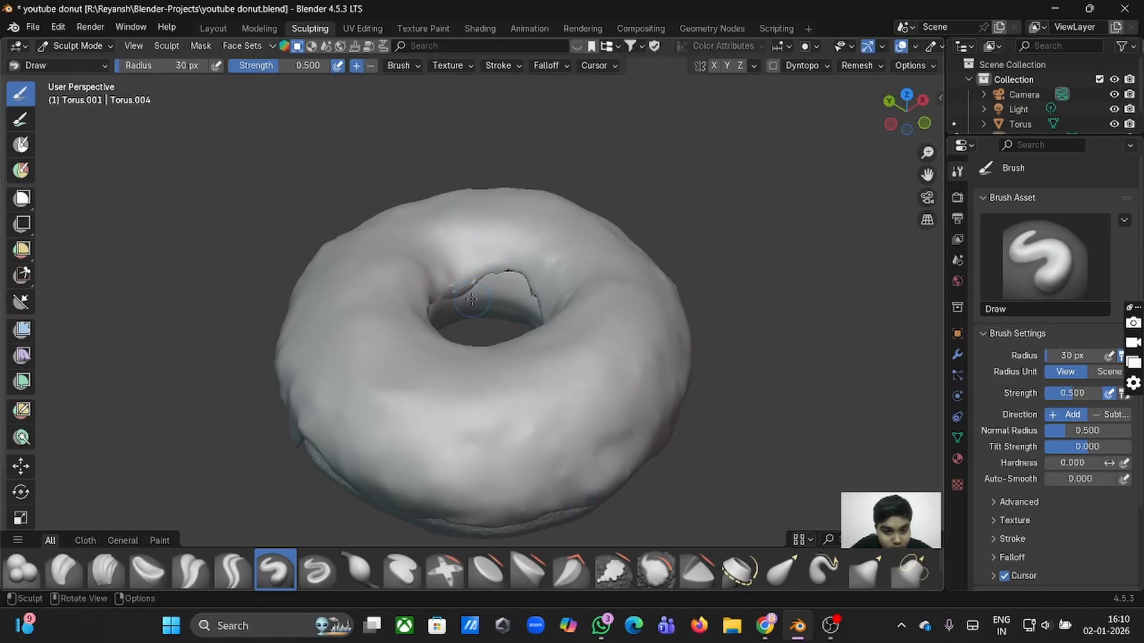
{"action": "scroll", "coordinate": [472, 300], "scroll_direction": "up", "scroll_amount": 7}
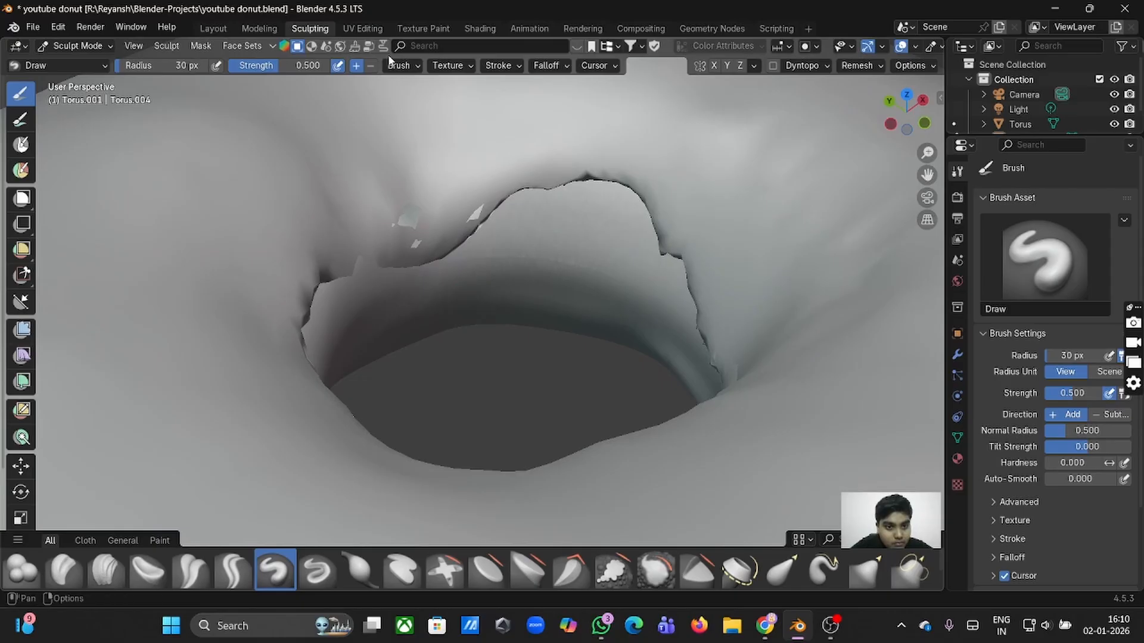
{"action": "left_click", "coordinate": [416, 67]}
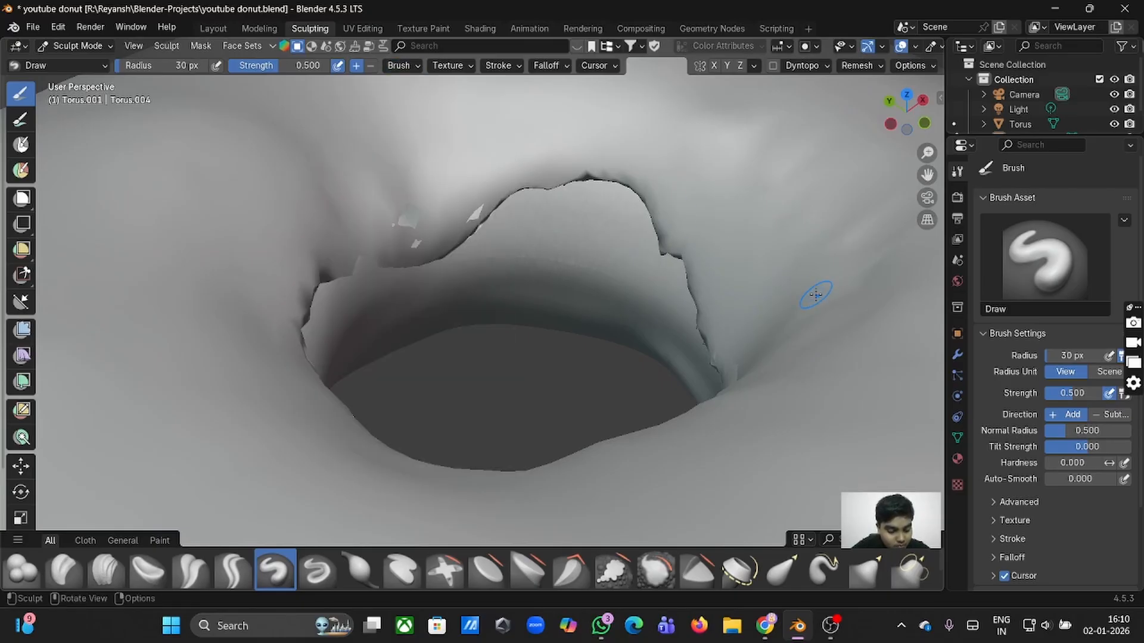
{"action": "key", "text": "ctrl+z"}
{"action": "key", "text": "ctrl+z"}
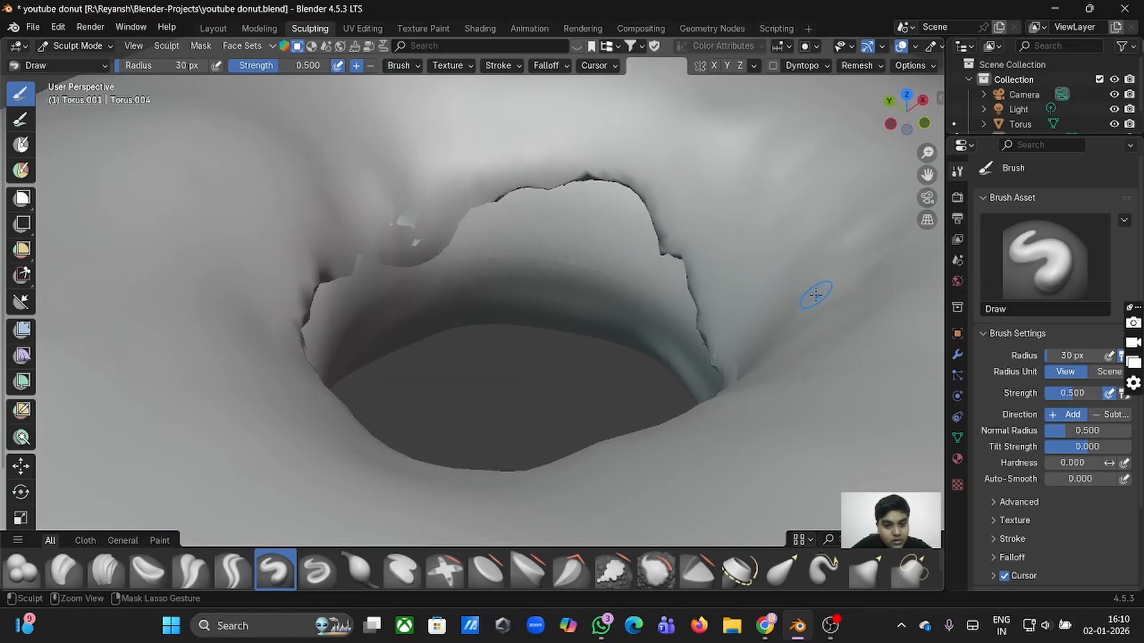
{"action": "key", "text": "ctrl+z"}
{"action": "key", "text": "ctrl+z"}
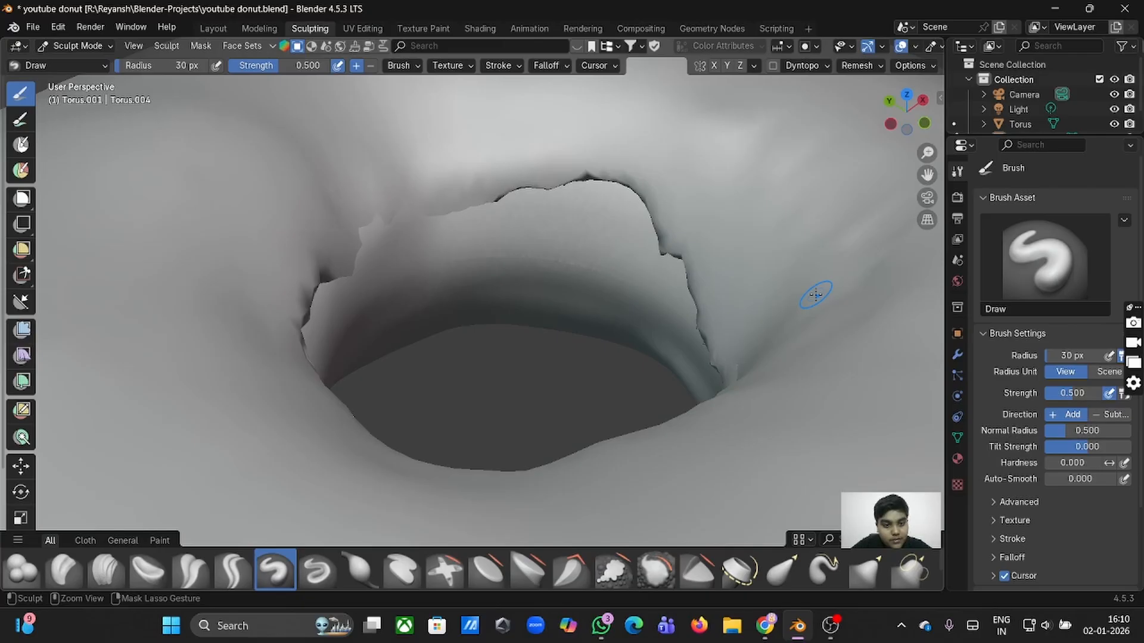
{"action": "key", "text": "ctrl+z"}
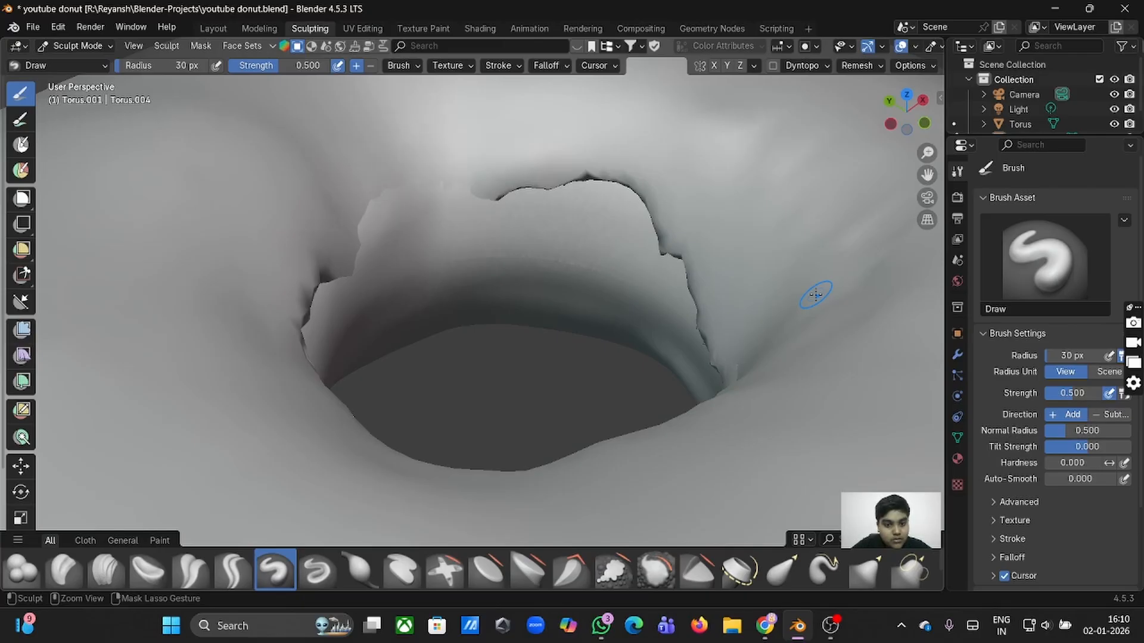
{"action": "key", "text": "ctrl+z"}
{"action": "key", "text": "ctrl+z"}
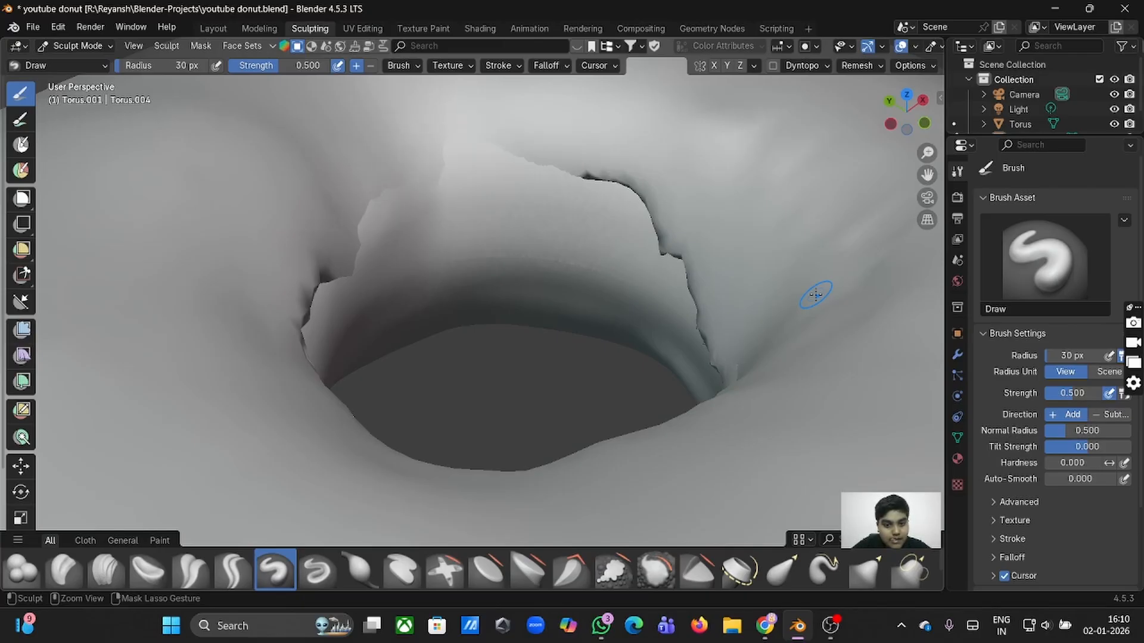
Build up the icing's ragged edge on the hole's inner wall with Draw strokes in the Add direction.
{"action": "left_click", "coordinate": [370, 66]}
{"action": "left_click", "coordinate": [356, 65]}
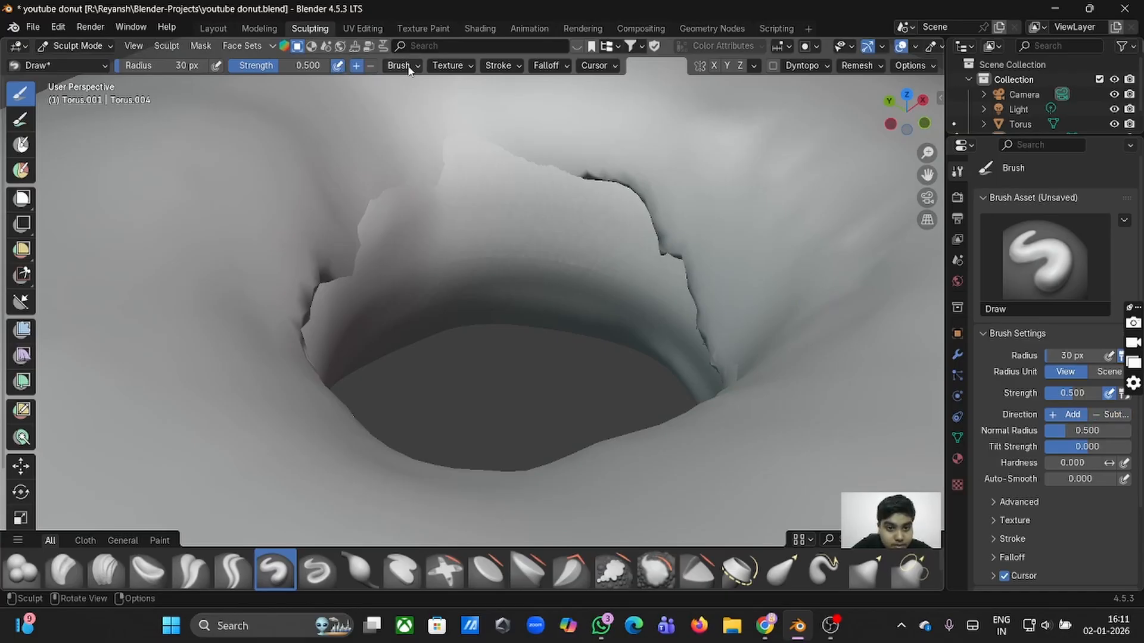
{"action": "left_click", "coordinate": [416, 68]}
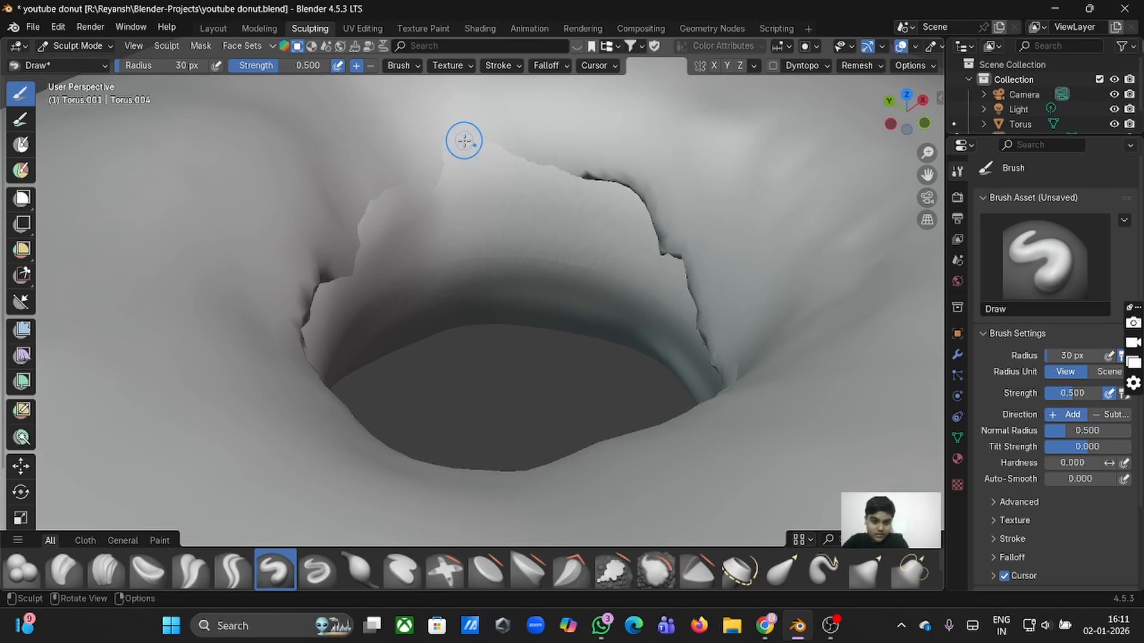
{"action": "mouse_move", "coordinate": [464, 140]}
{"action": "left_mouse_down"}
{"action": "mouse_move", "coordinate": [547, 133]}
{"action": "mouse_move", "coordinate": [566, 153]}
{"action": "mouse_move", "coordinate": [382, 229]}
{"action": "left_mouse_up"}
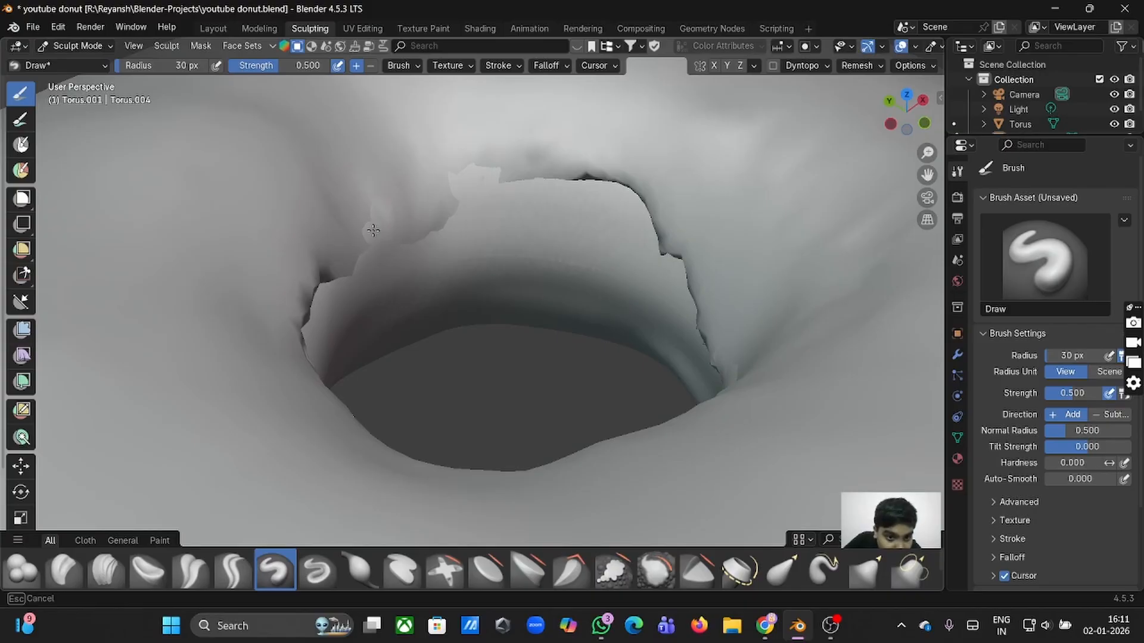
{"action": "left_click_drag", "start_coordinate": [378, 236], "coordinate": [381, 227]}
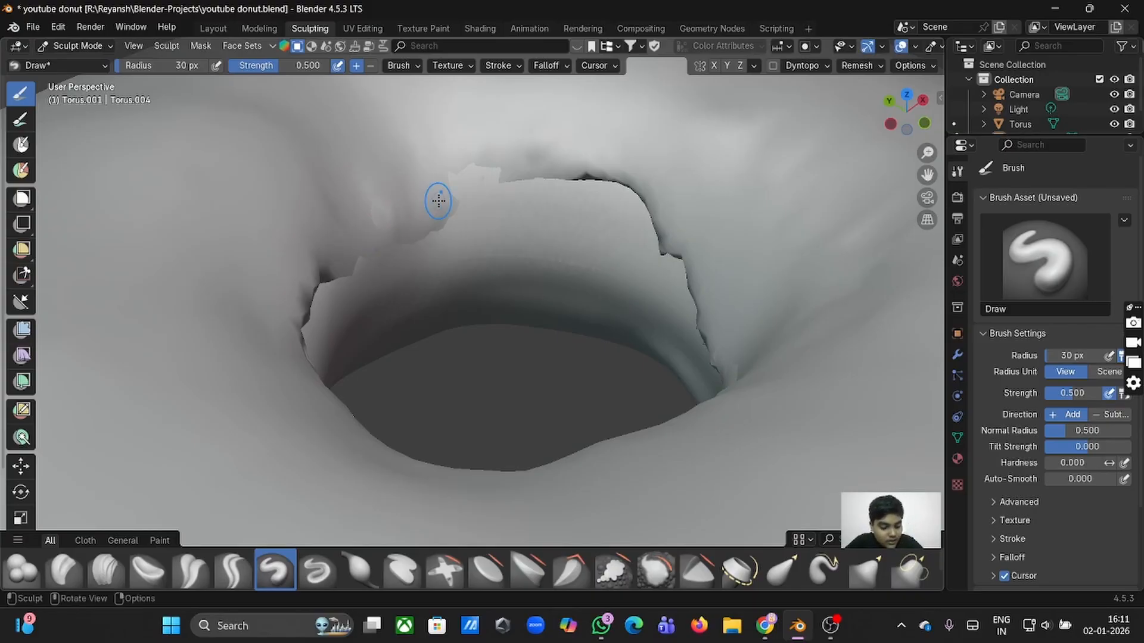
Set the Draw brush radius to 63 px and extend the same stretch of icing edge further down the hole's wall.
{"action": "key", "text": "f"}
{"action": "left_click", "coordinate": [457, 223]}
{"action": "mouse_move", "coordinate": [508, 172]}
{"action": "left_mouse_down"}
{"action": "mouse_move", "coordinate": [434, 211]}
{"action": "mouse_move", "coordinate": [372, 264]}
{"action": "left_mouse_up"}
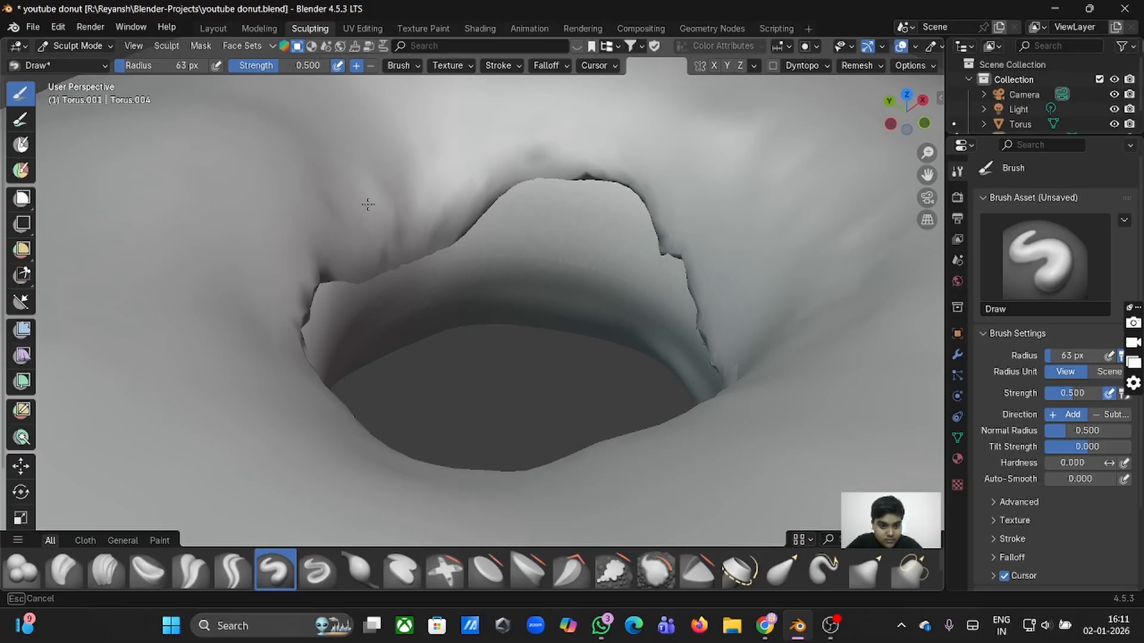
{"action": "left_click_drag", "start_coordinate": [376, 243], "coordinate": [375, 242]}
Extend the remaining stretches of the icing's inner edge around the hole with Draw strokes.
{"action": "middle_click_drag", "start_coordinate": [375, 243], "coordinate": [580, 173]}
{"action": "mouse_move", "coordinate": [588, 169]}
{"action": "left_mouse_down"}
{"action": "mouse_move", "coordinate": [575, 182]}
{"action": "mouse_move", "coordinate": [607, 221]}
{"action": "left_mouse_up"}
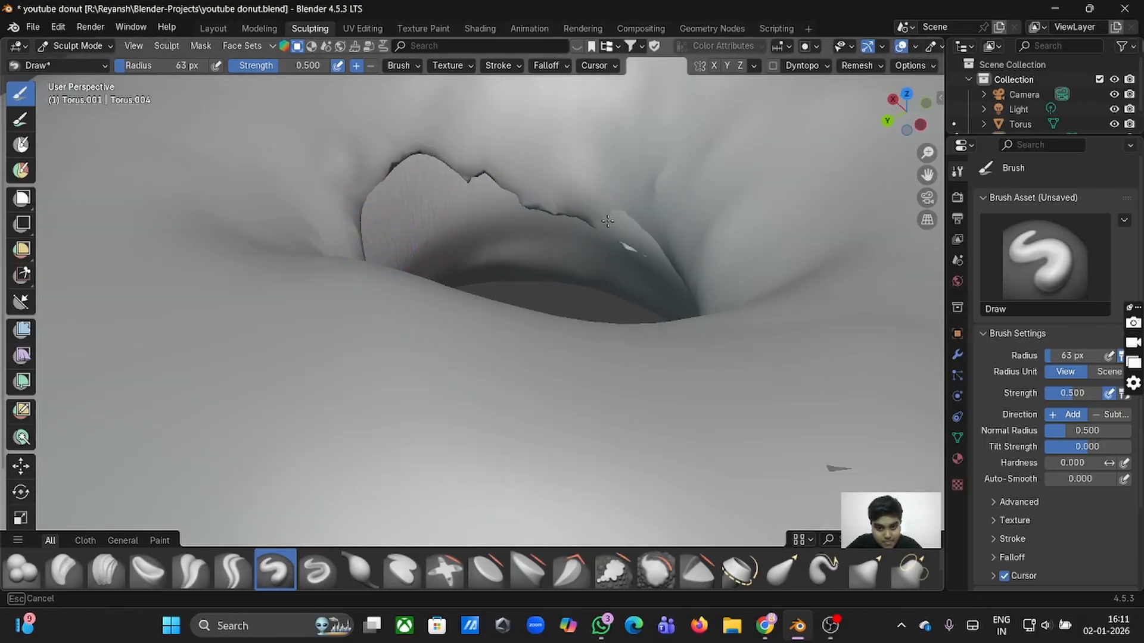
{"action": "left_click_drag", "start_coordinate": [679, 288], "coordinate": [679, 289]}
{"action": "middle_click_drag", "start_coordinate": [679, 288], "coordinate": [765, 273]}
{"action": "mouse_move", "coordinate": [617, 194]}
{"action": "left_mouse_down"}
{"action": "mouse_move", "coordinate": [592, 222]}
{"action": "mouse_move", "coordinate": [568, 197]}
{"action": "left_mouse_up"}
{"action": "middle_click_drag", "start_coordinate": [569, 197], "coordinate": [667, 229]}
{"action": "left_click_drag", "start_coordinate": [386, 139], "coordinate": [429, 143]}
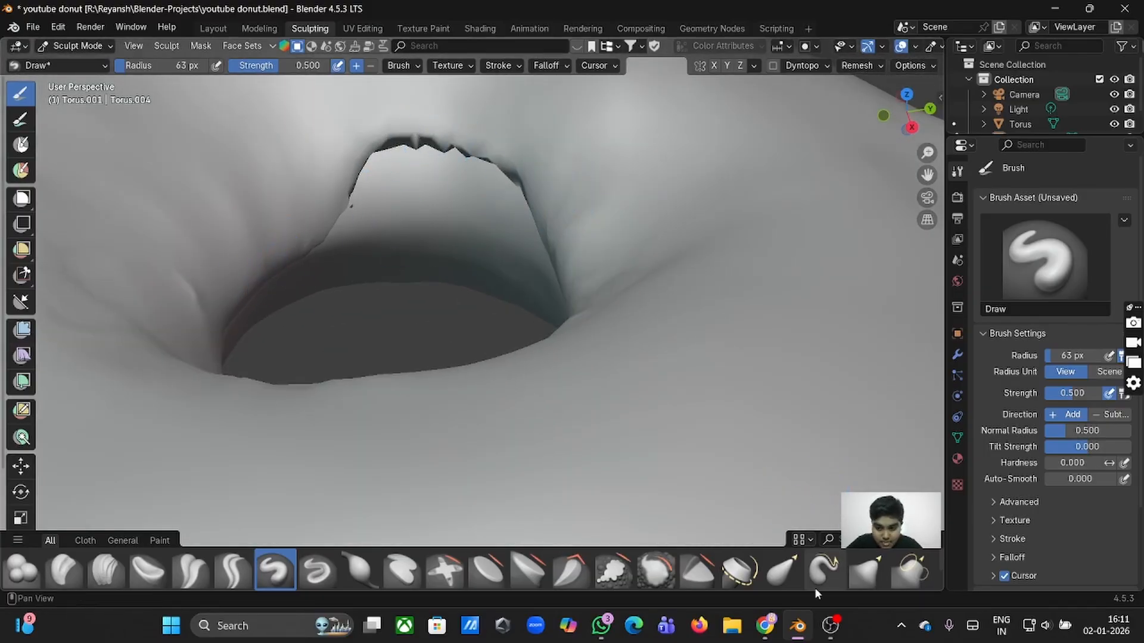
Pull the icing's jagged inner edge downward into the hole with the Grab brush.
{"action": "left_click", "coordinate": [876, 568]}
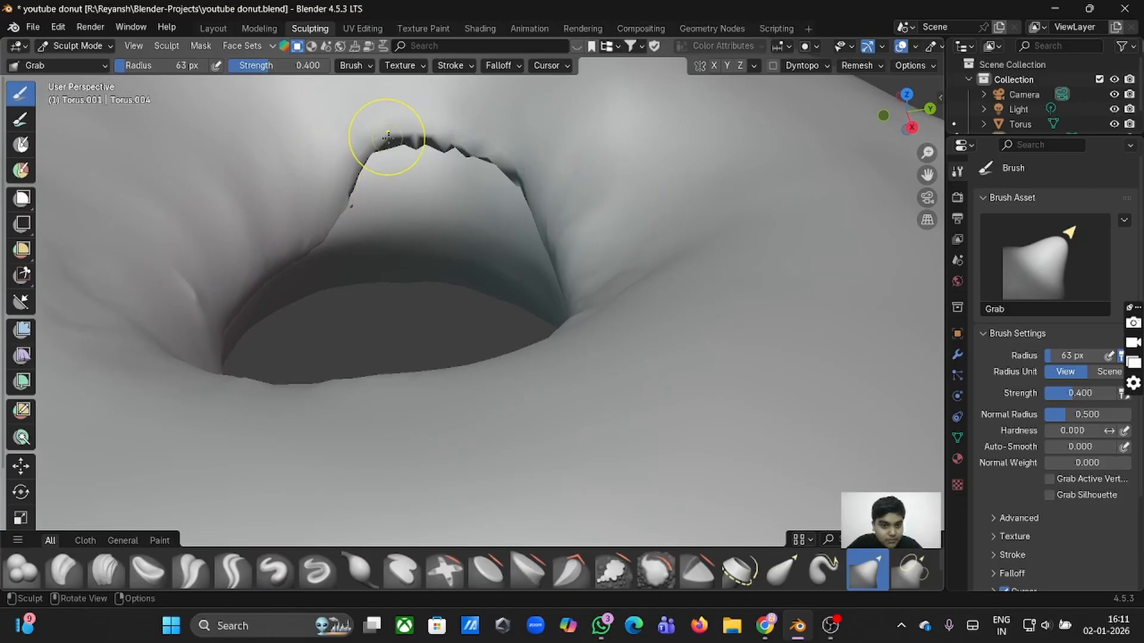
{"action": "left_click_drag", "start_coordinate": [403, 141], "coordinate": [406, 186]}
{"action": "left_click_drag", "start_coordinate": [447, 153], "coordinate": [451, 179]}
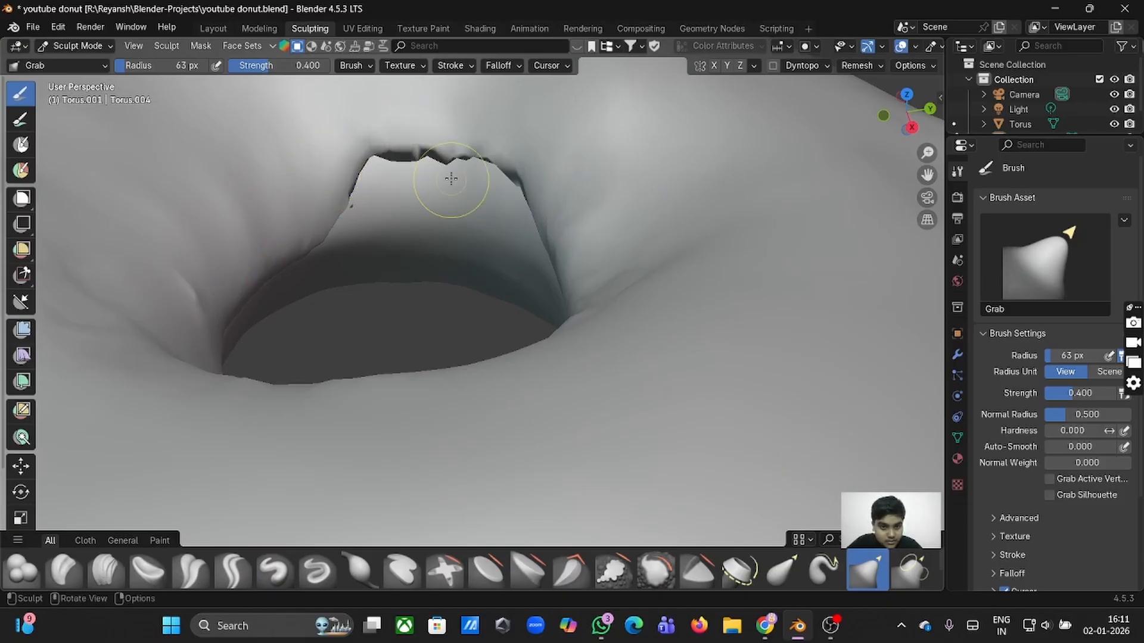
{"action": "mouse_move", "coordinate": [374, 157]}
{"action": "left_mouse_down"}
{"action": "mouse_move", "coordinate": [379, 173]}
{"action": "mouse_move", "coordinate": [478, 178]}
{"action": "left_mouse_up"}
Pull the remaining notches of the hole's icing edge down and outward with the Grab brush to even the rim.
{"action": "middle_click_drag", "start_coordinate": [477, 178], "coordinate": [475, 177]}
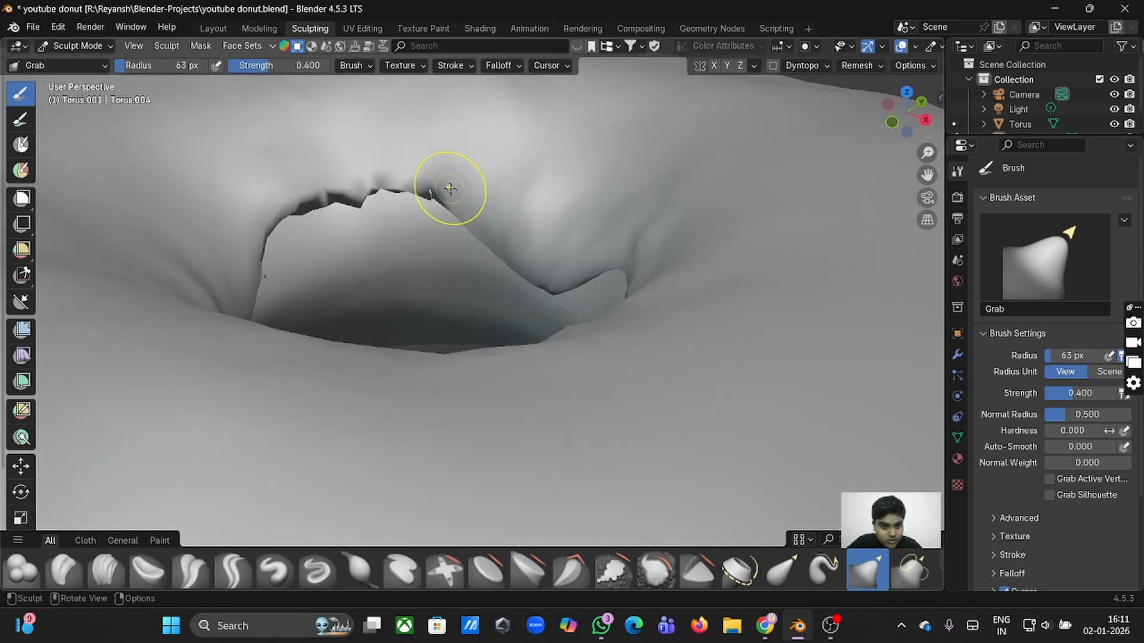
{"action": "mouse_move", "coordinate": [449, 191]}
{"action": "left_mouse_down"}
{"action": "mouse_move", "coordinate": [445, 216]}
{"action": "mouse_move", "coordinate": [410, 209]}
{"action": "left_mouse_up"}
{"action": "mouse_move", "coordinate": [345, 191]}
{"action": "left_mouse_down"}
{"action": "mouse_move", "coordinate": [339, 208]}
{"action": "mouse_move", "coordinate": [295, 226]}
{"action": "mouse_move", "coordinate": [293, 245]}
{"action": "left_mouse_up"}
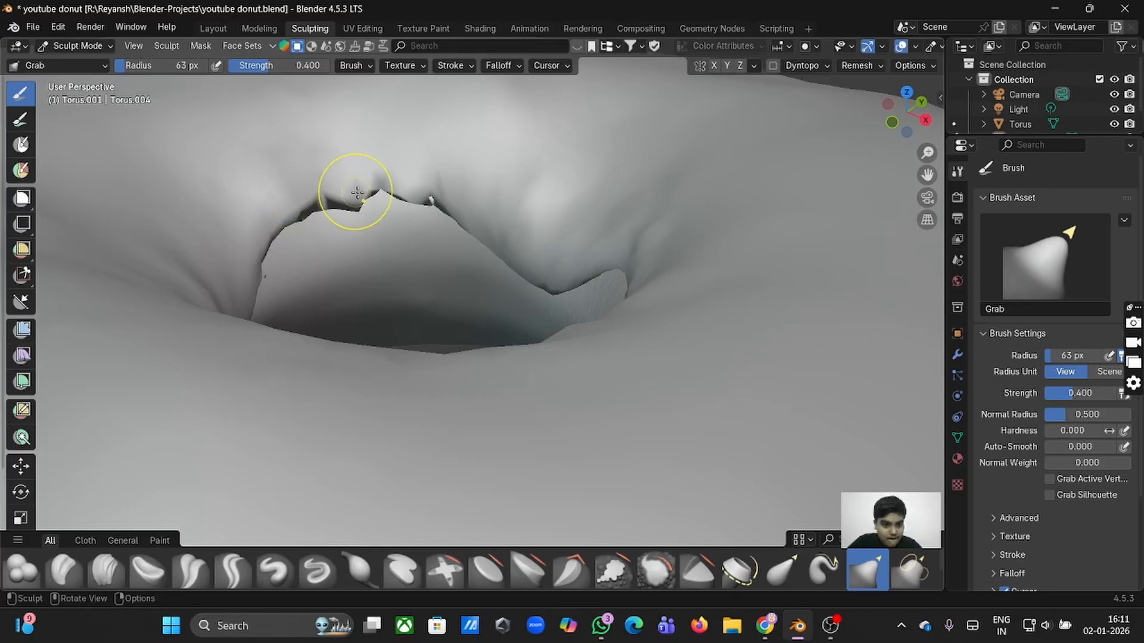
{"action": "left_click_drag", "start_coordinate": [352, 191], "coordinate": [357, 212]}
{"action": "scroll", "coordinate": [360, 225], "scroll_direction": "down", "scroll_amount": 10}
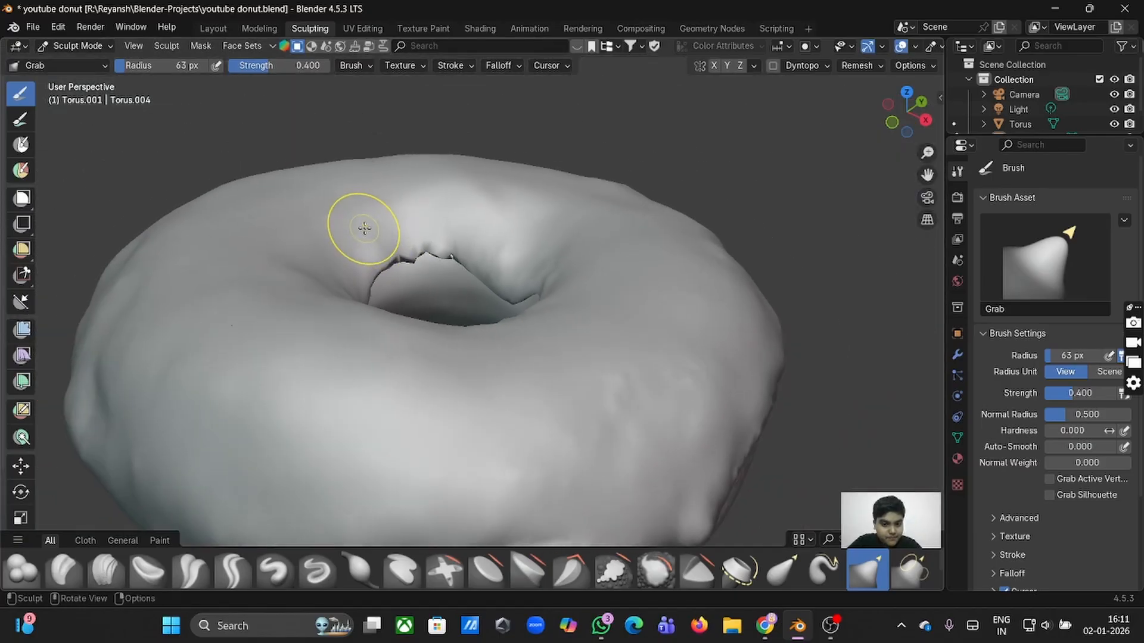
Build up the ragged icing edge on the hole's far wall with a short Draw brush stroke.
{"action": "middle_click_drag", "start_coordinate": [364, 229], "coordinate": [365, 230]}
{"action": "scroll", "coordinate": [365, 230], "scroll_direction": "up", "scroll_amount": 8}
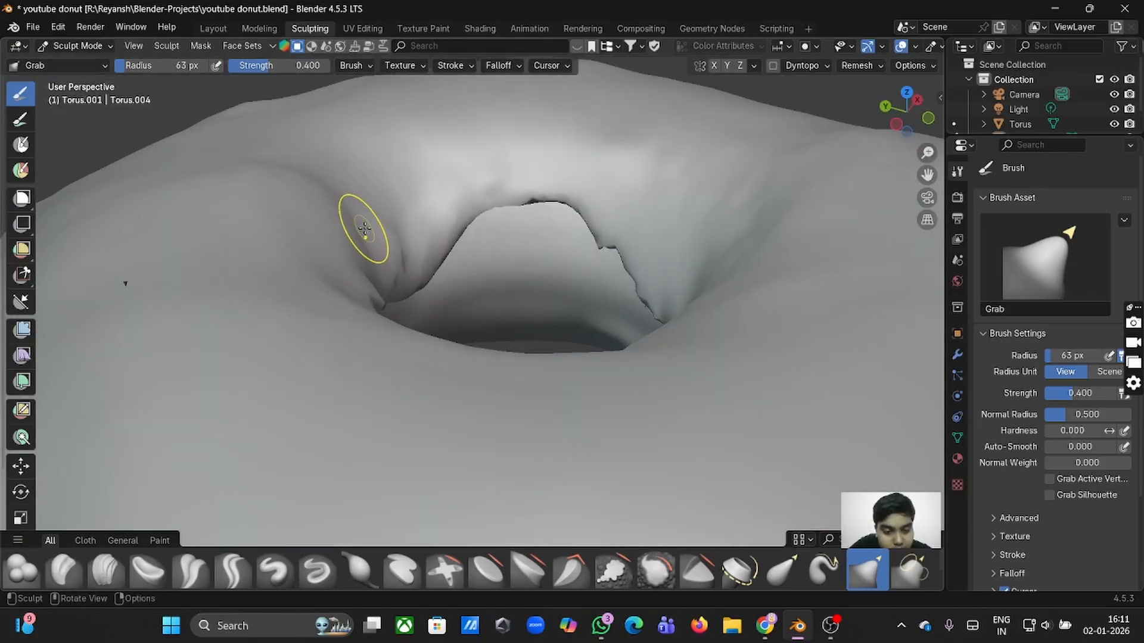
{"action": "left_click_drag", "start_coordinate": [497, 206], "coordinate": [496, 207]}
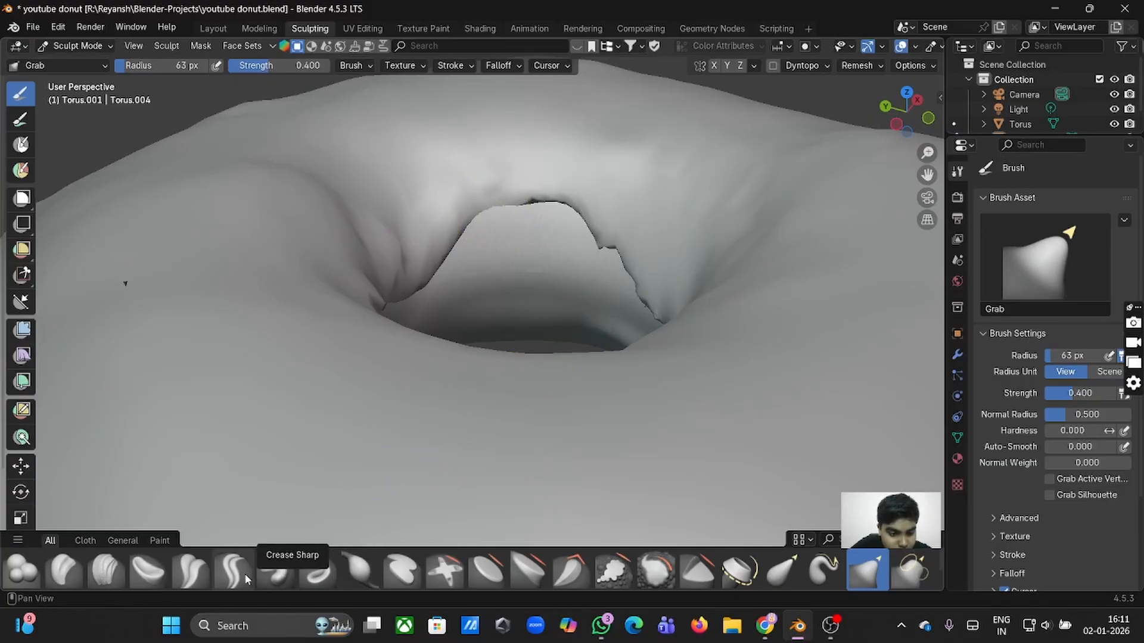
{"action": "left_click", "coordinate": [273, 572]}
{"action": "left_click_drag", "start_coordinate": [494, 199], "coordinate": [480, 221]}
{"action": "scroll", "coordinate": [544, 260], "scroll_direction": "down", "scroll_amount": 10}
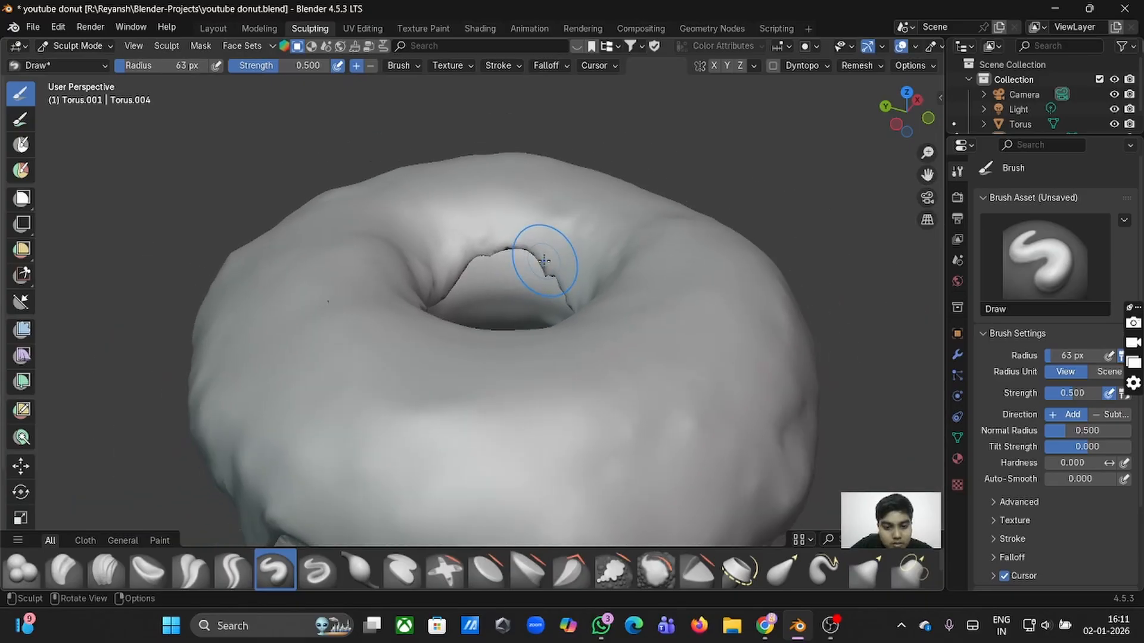
Switch to the Smooth brush with Front Faces Only enabled and smooth the icing's side and upper surface.
{"action": "middle_click_drag", "start_coordinate": [544, 260], "coordinate": [544, 260]}
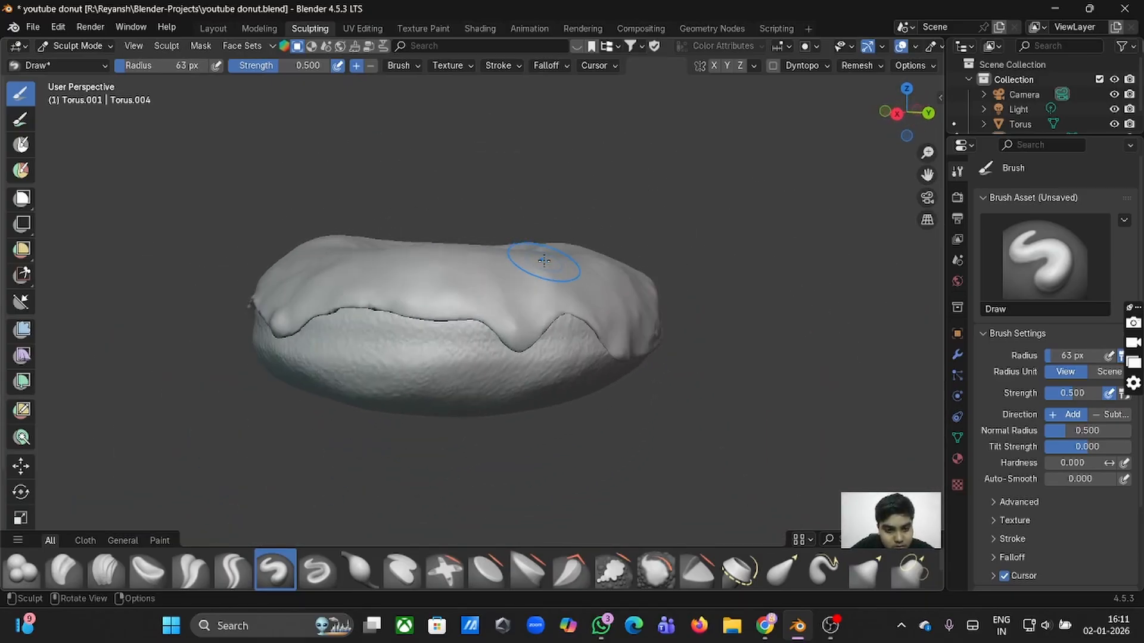
{"action": "left_click", "coordinate": [655, 570]}
{"action": "left_click", "coordinate": [417, 64]}
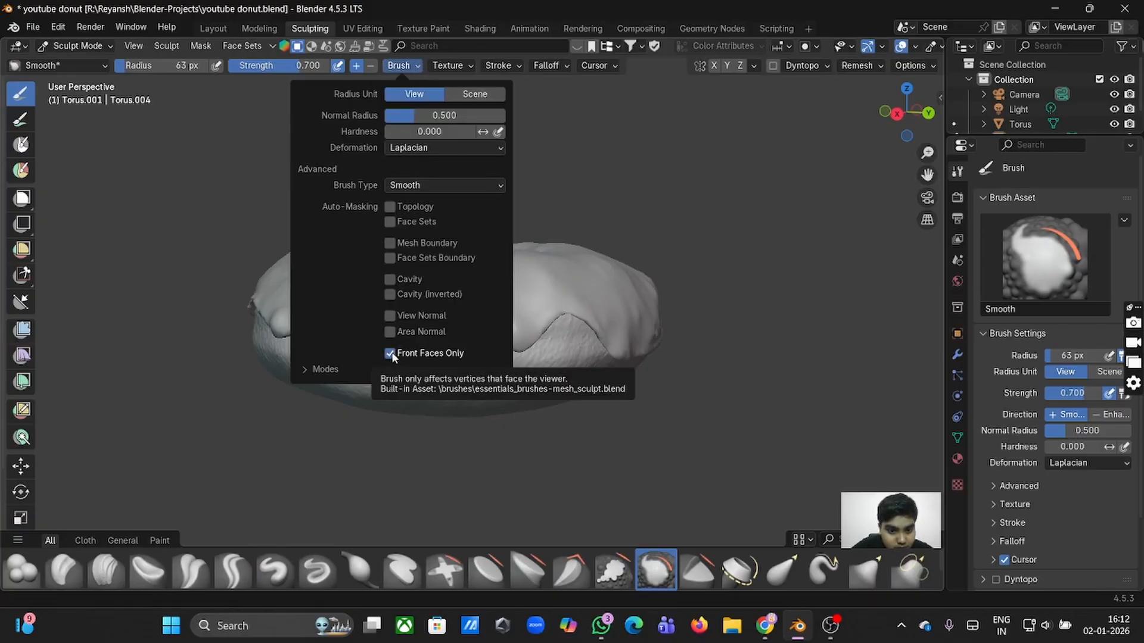
{"action": "left_click_drag", "start_coordinate": [523, 307], "coordinate": [403, 275]}
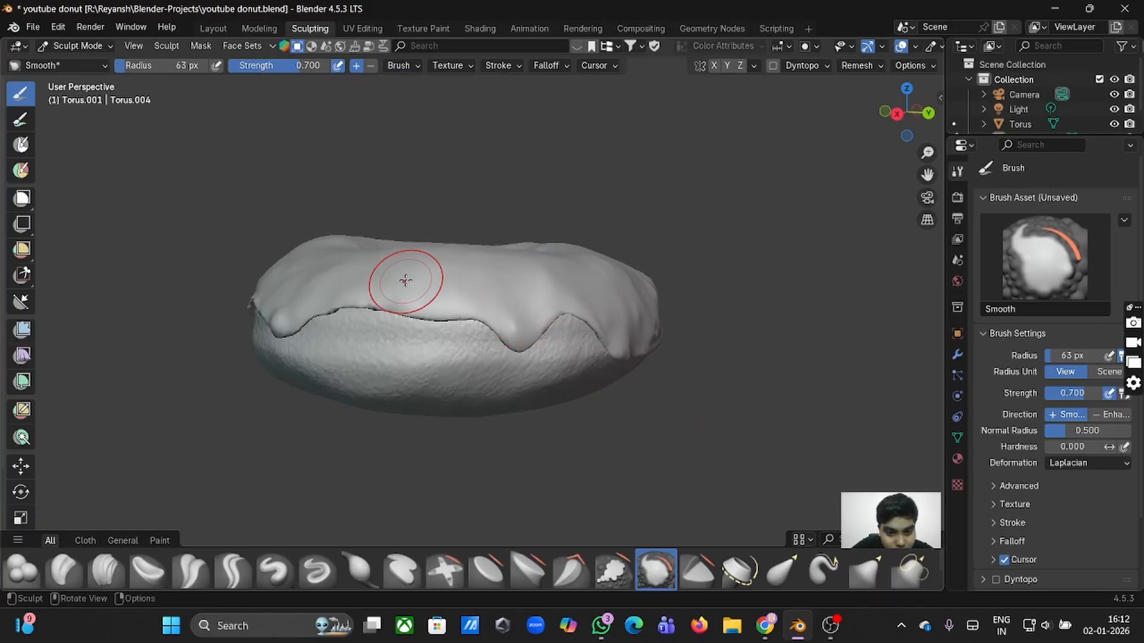
{"action": "middle_click_drag", "start_coordinate": [403, 275], "coordinate": [439, 331]}
{"action": "mouse_move", "coordinate": [439, 332]}
{"action": "left_mouse_down"}
{"action": "mouse_move", "coordinate": [306, 365]}
{"action": "mouse_move", "coordinate": [295, 351]}
{"action": "left_mouse_up"}
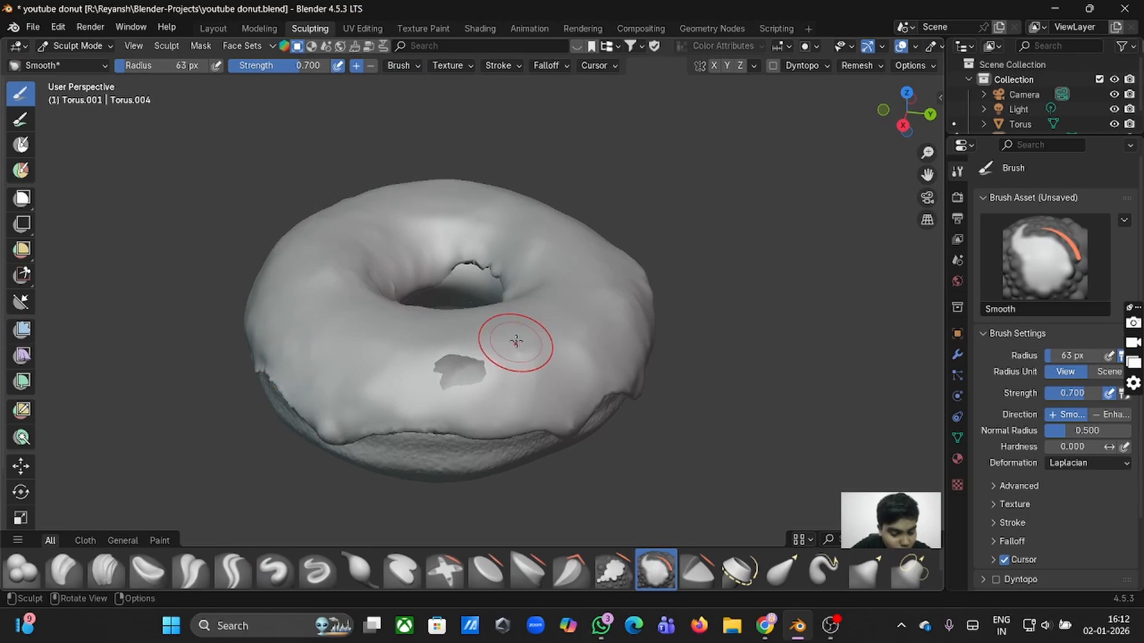
{"action": "left_click_drag", "start_coordinate": [516, 340], "coordinate": [518, 339]}
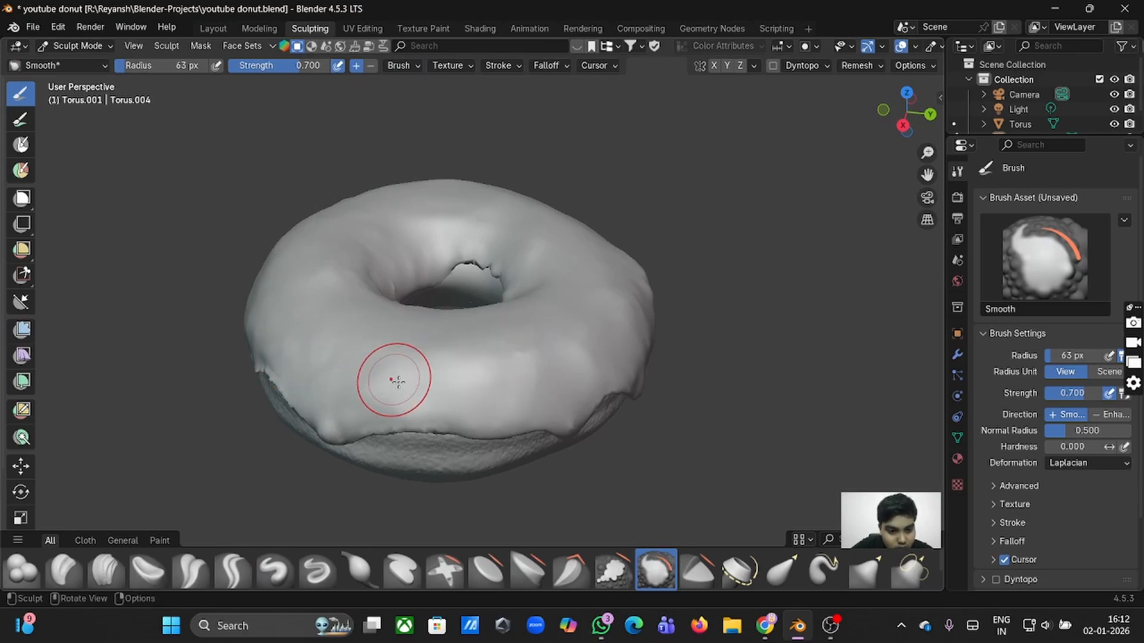
Smooth the lumps along the icing's outer side and lower edge with the Smooth brush at 0.700 strength.
{"action": "middle_click_drag", "start_coordinate": [391, 377], "coordinate": [503, 447]}
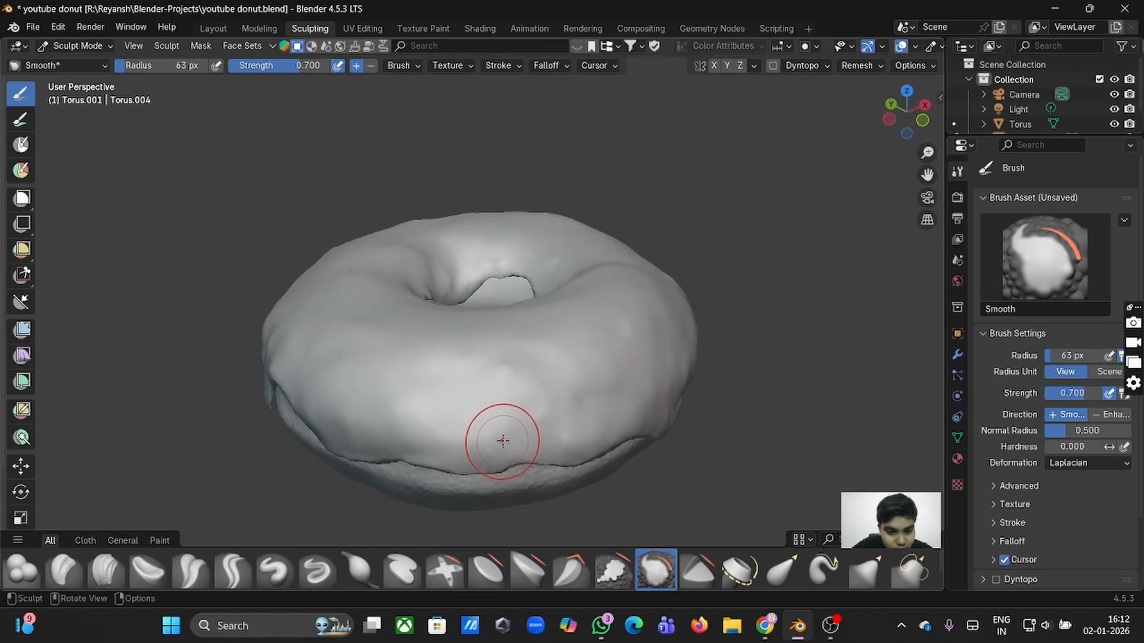
{"action": "mouse_move", "coordinate": [502, 447]}
{"action": "left_mouse_down"}
{"action": "mouse_move", "coordinate": [511, 370]}
{"action": "mouse_move", "coordinate": [524, 417]}
{"action": "mouse_move", "coordinate": [502, 371]}
{"action": "left_mouse_up"}
{"action": "middle_click_drag", "start_coordinate": [502, 372], "coordinate": [529, 374]}
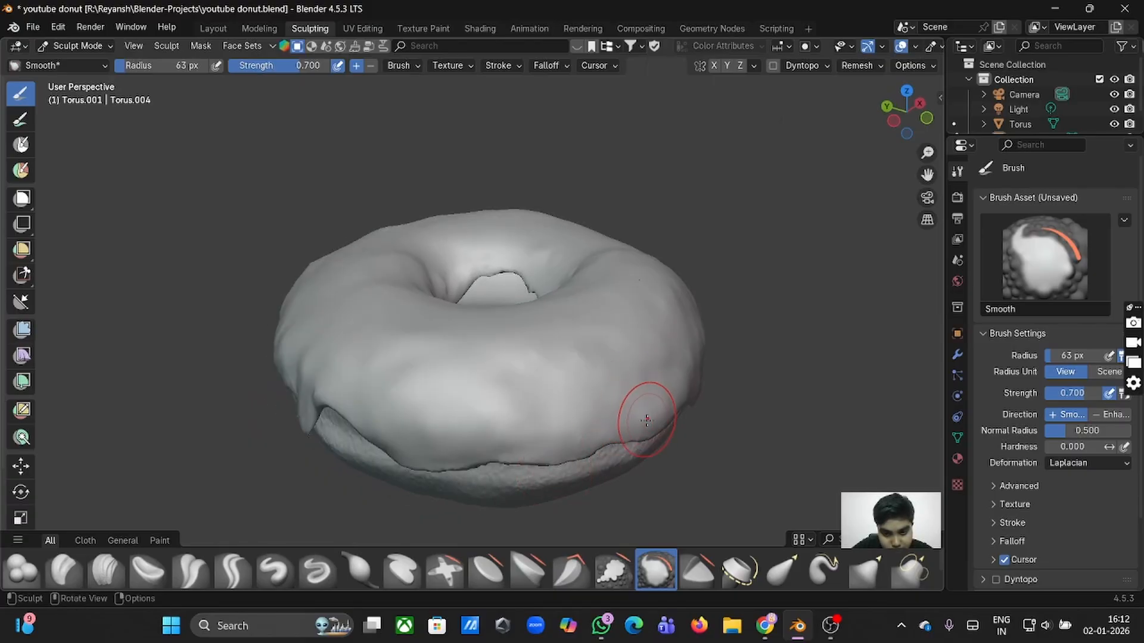
{"action": "left_click_drag", "start_coordinate": [576, 433], "coordinate": [493, 423]}
{"action": "middle_click_drag", "start_coordinate": [493, 423], "coordinate": [485, 416]}
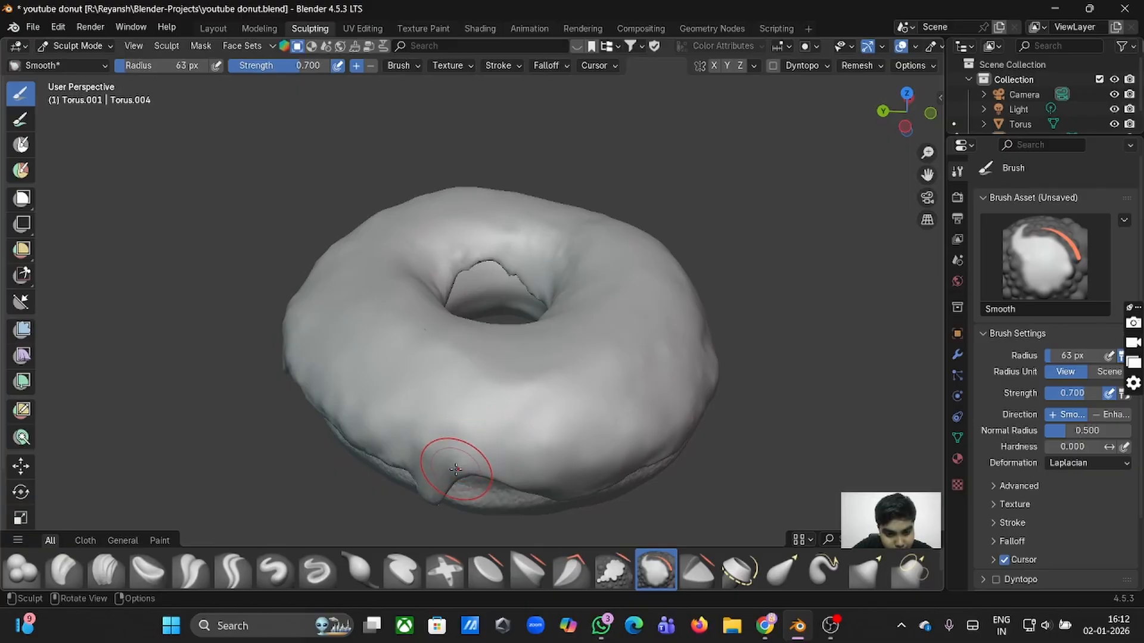
{"action": "mouse_move", "coordinate": [422, 443]}
{"action": "left_mouse_down"}
{"action": "mouse_move", "coordinate": [378, 439]}
{"action": "mouse_move", "coordinate": [332, 410]}
{"action": "left_mouse_up"}
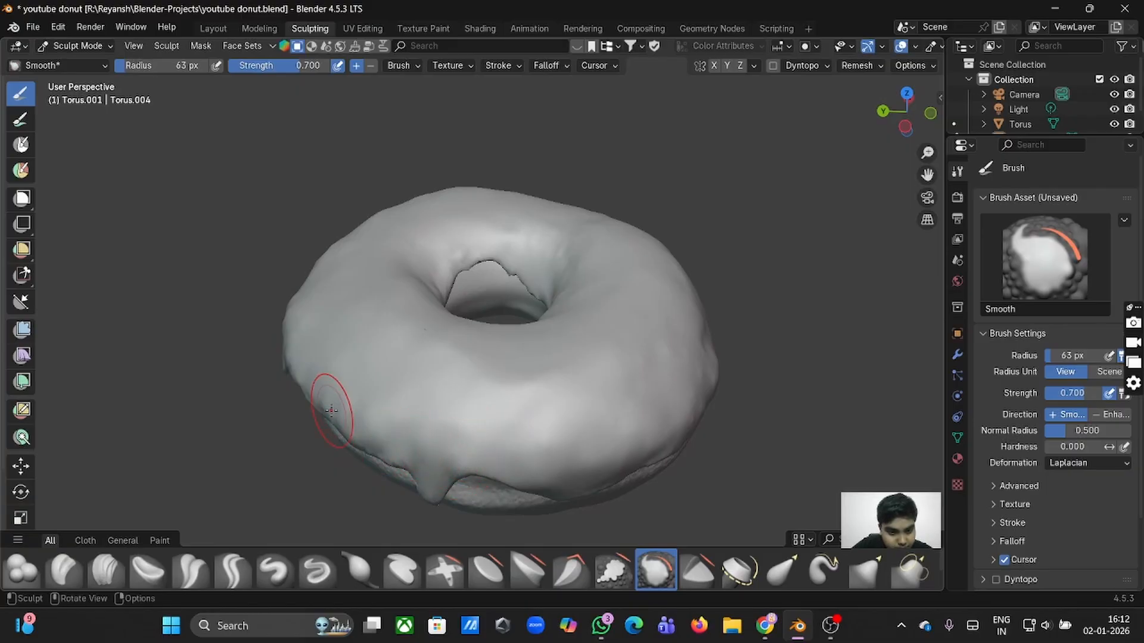
Smooth the icing around the hole's rim and along the remaining stretches of its outer side.
{"action": "middle_click_drag", "start_coordinate": [290, 369], "coordinate": [421, 263]}
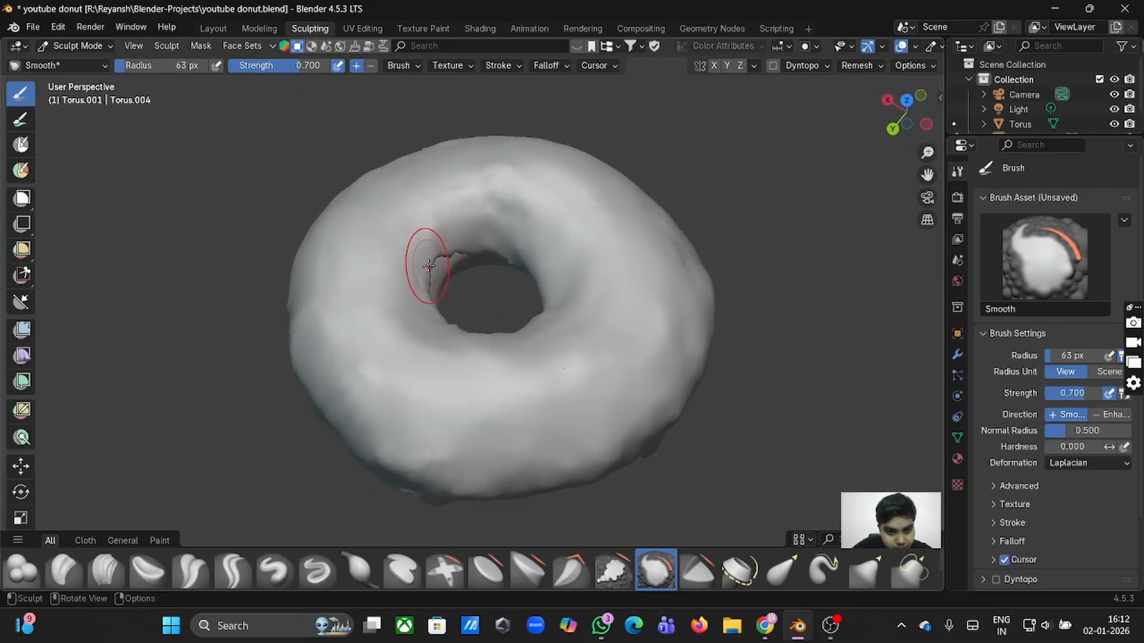
{"action": "left_click_drag", "start_coordinate": [511, 244], "coordinate": [520, 247]}
{"action": "middle_click_drag", "start_coordinate": [520, 247], "coordinate": [585, 223]}
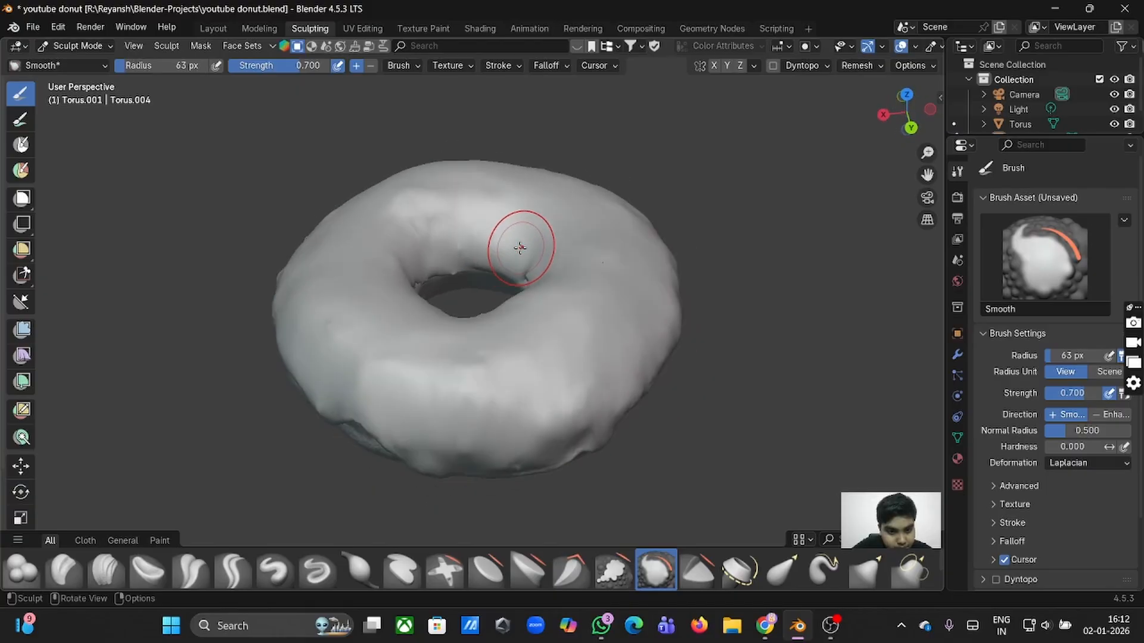
{"action": "left_click_drag", "start_coordinate": [328, 328], "coordinate": [352, 340]}
{"action": "left_click_drag", "start_coordinate": [361, 346], "coordinate": [389, 359]}
{"action": "mouse_move", "coordinate": [389, 359]}
{"action": "middle_mouse_down"}
{"action": "mouse_move", "coordinate": [306, 299]}
{"action": "mouse_move", "coordinate": [327, 373]}
{"action": "middle_mouse_up"}
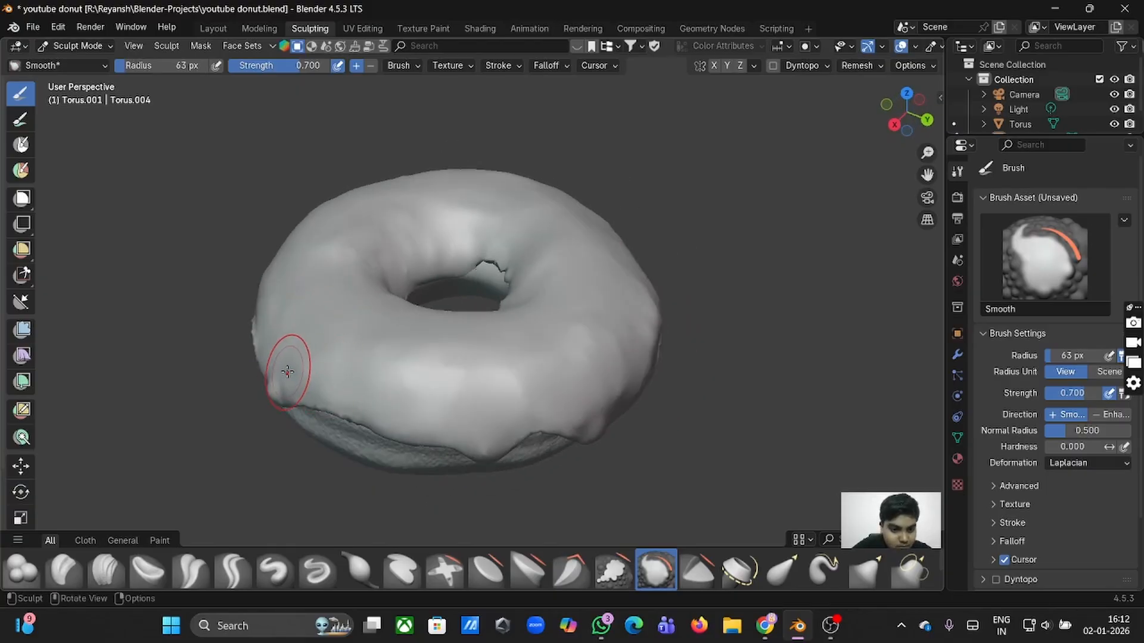
{"action": "left_click_drag", "start_coordinate": [343, 365], "coordinate": [417, 359]}
{"action": "mouse_move", "coordinate": [424, 361]}
{"action": "left_mouse_down"}
{"action": "mouse_move", "coordinate": [493, 358]}
{"action": "mouse_move", "coordinate": [463, 370]}
{"action": "left_mouse_up"}
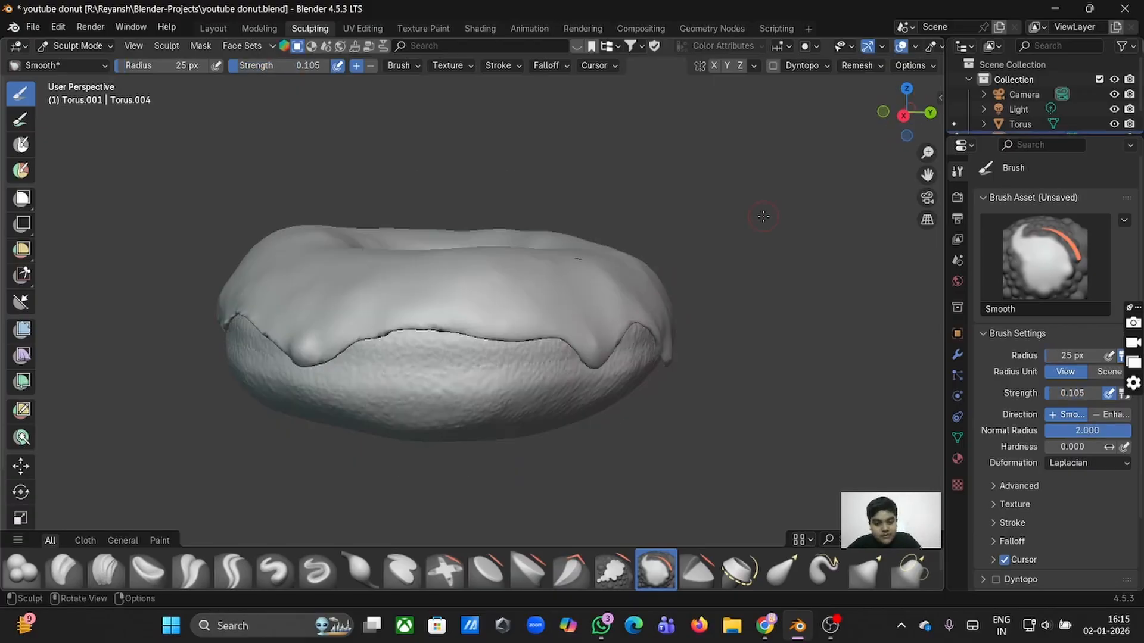
Set the Smooth brush radius to 10 px and smooth the jagged stretch of the icing's outer lower edge.
{"action": "mouse_move", "coordinate": [763, 216]}
{"action": "middle_mouse_down"}
{"action": "mouse_move", "coordinate": [780, 247]}
{"action": "mouse_move", "coordinate": [888, 219]}
{"action": "middle_mouse_up"}
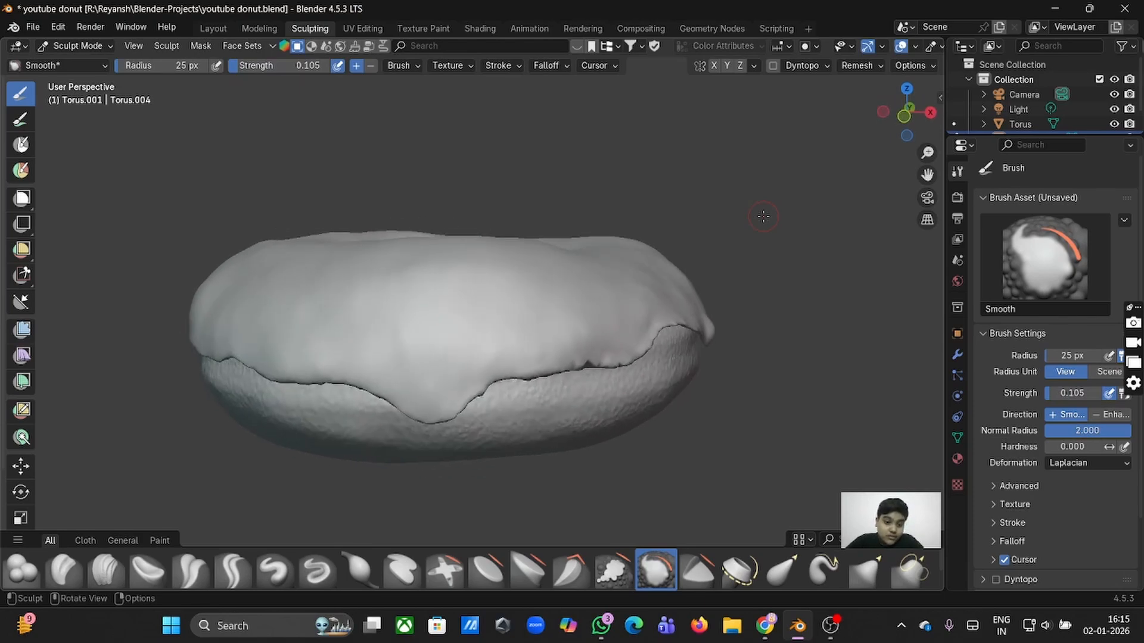
{"action": "scroll", "coordinate": [763, 216], "scroll_direction": "up", "scroll_amount": 5}
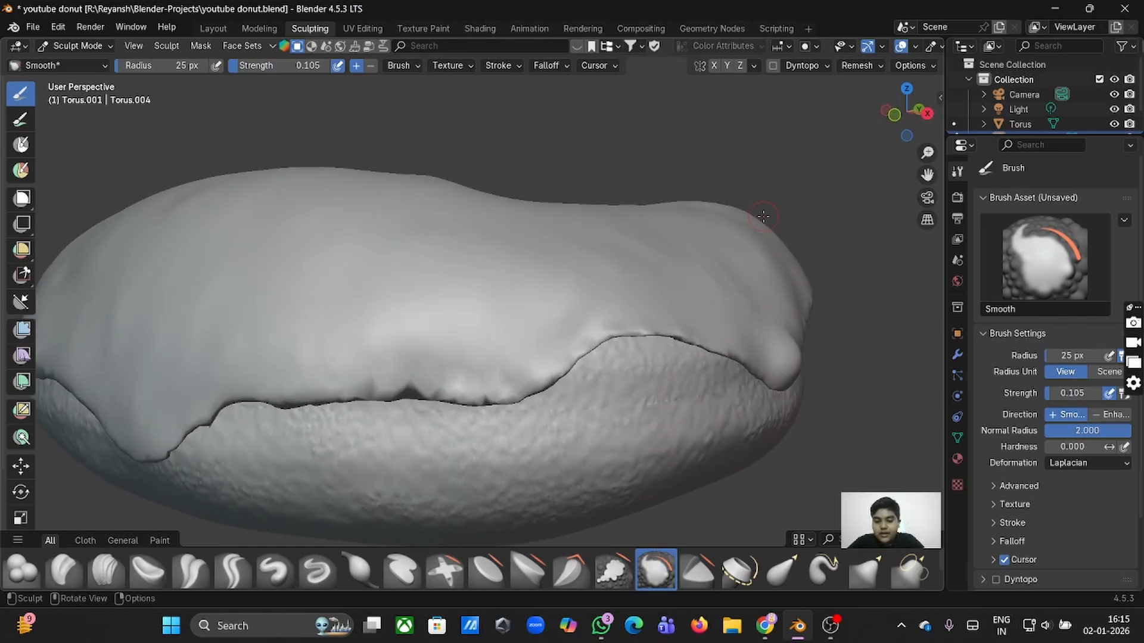
{"action": "left_click", "coordinate": [276, 568]}
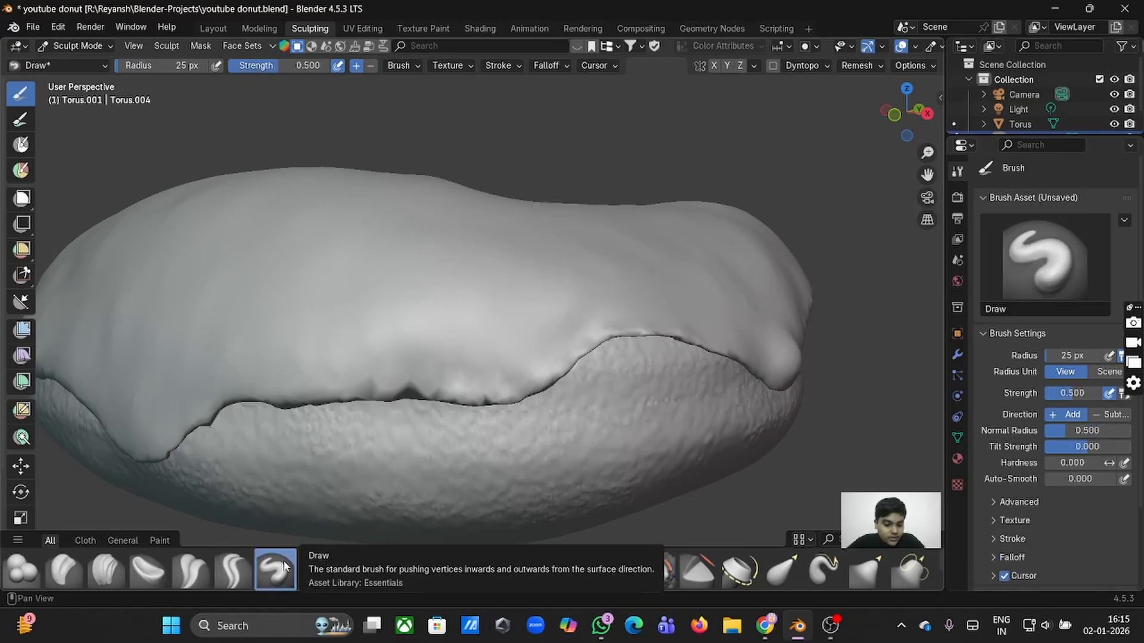
{"action": "key", "text": "shift+s"}
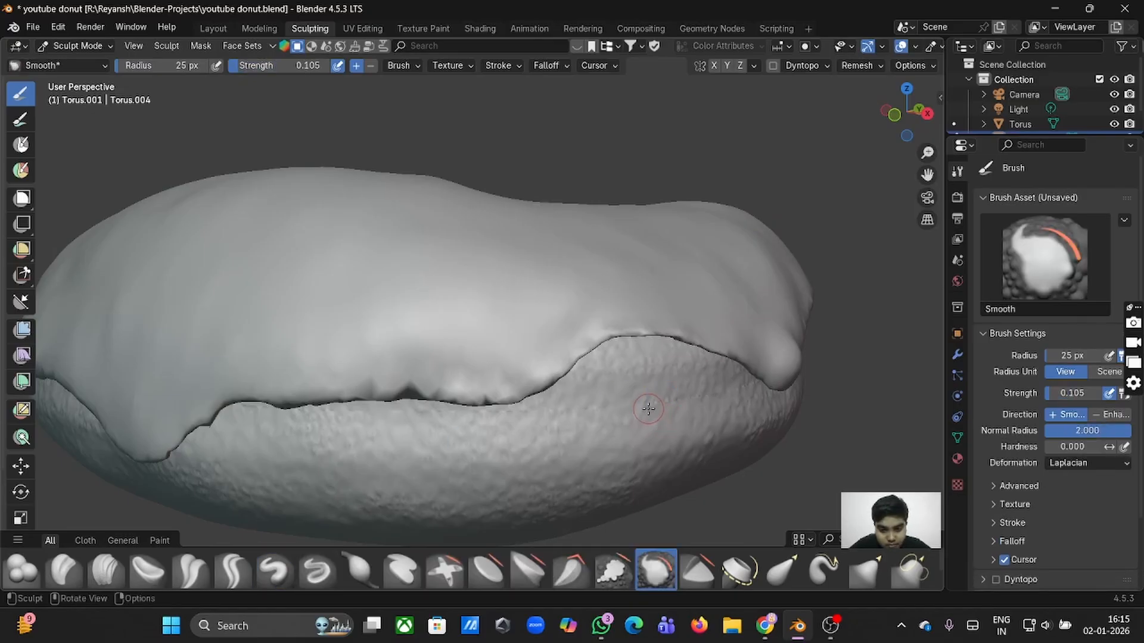
{"action": "key", "text": "f"}
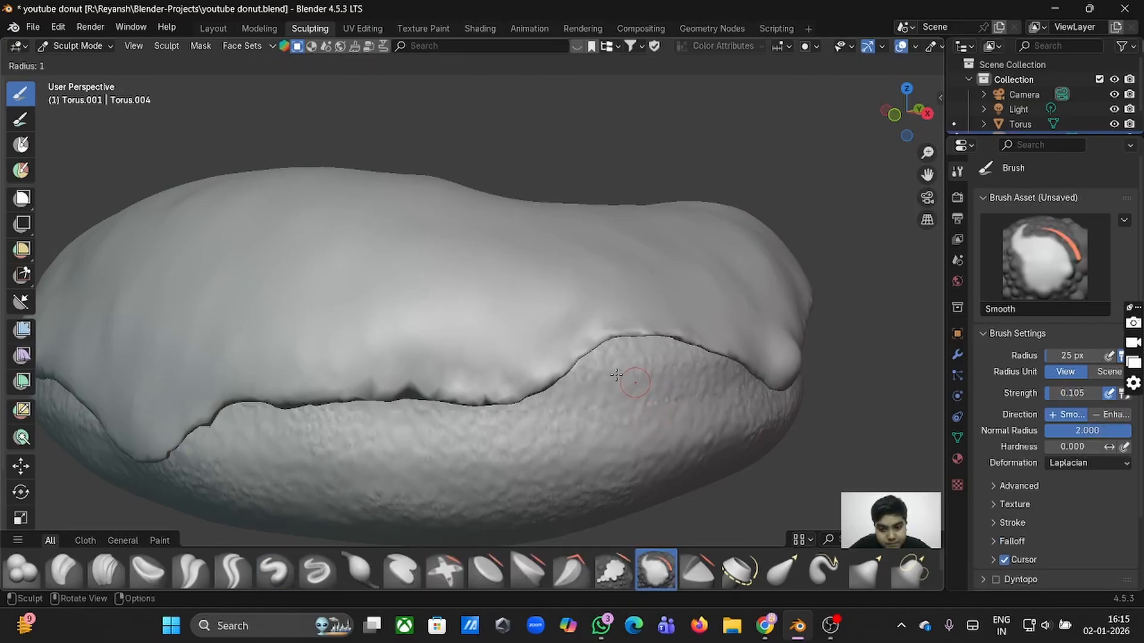
{"action": "left_click", "coordinate": [624, 381]}
{"action": "left_click_drag", "start_coordinate": [554, 380], "coordinate": [552, 379]}
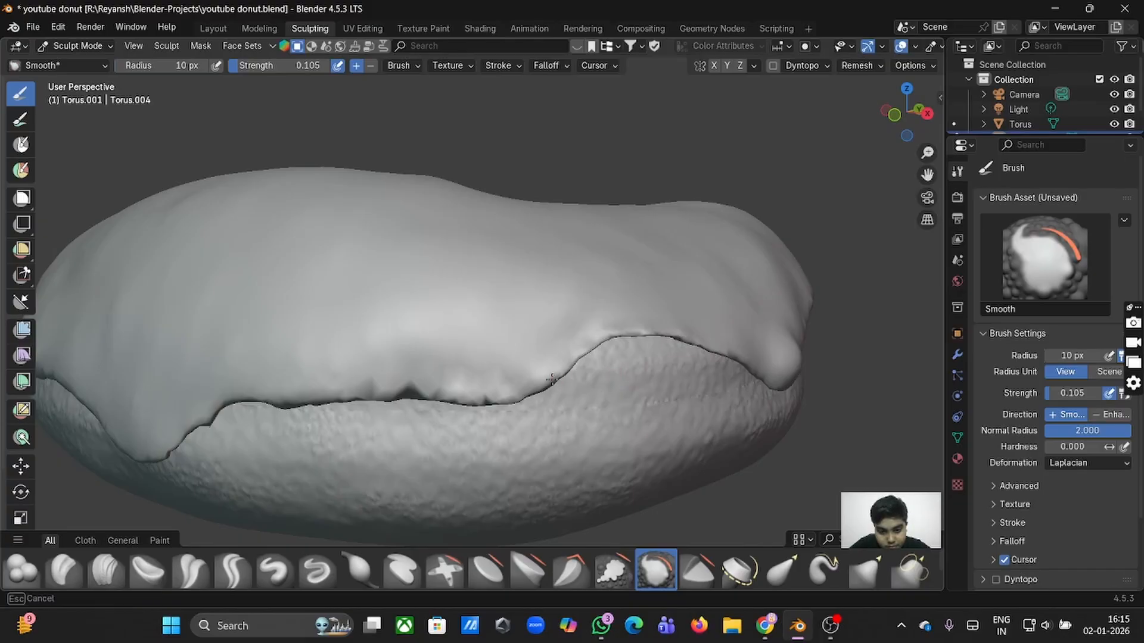
{"action": "mouse_move", "coordinate": [457, 402]}
{"action": "left_mouse_down"}
{"action": "mouse_move", "coordinate": [489, 398]}
{"action": "mouse_move", "coordinate": [399, 386]}
{"action": "left_mouse_up"}
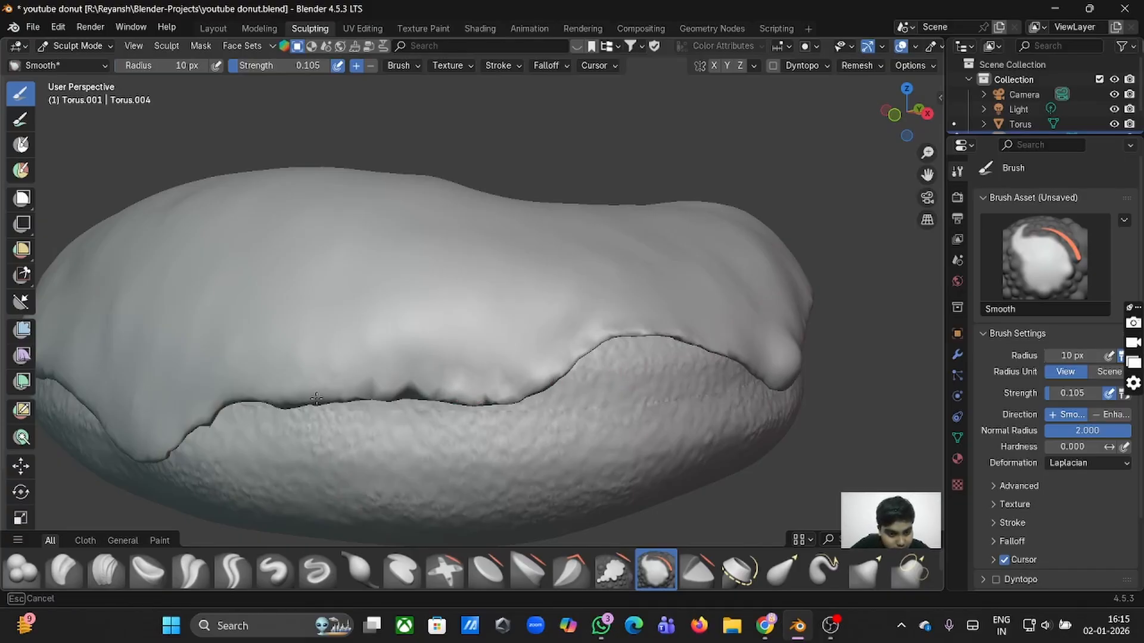
{"action": "left_click_drag", "start_coordinate": [210, 398], "coordinate": [231, 395]}
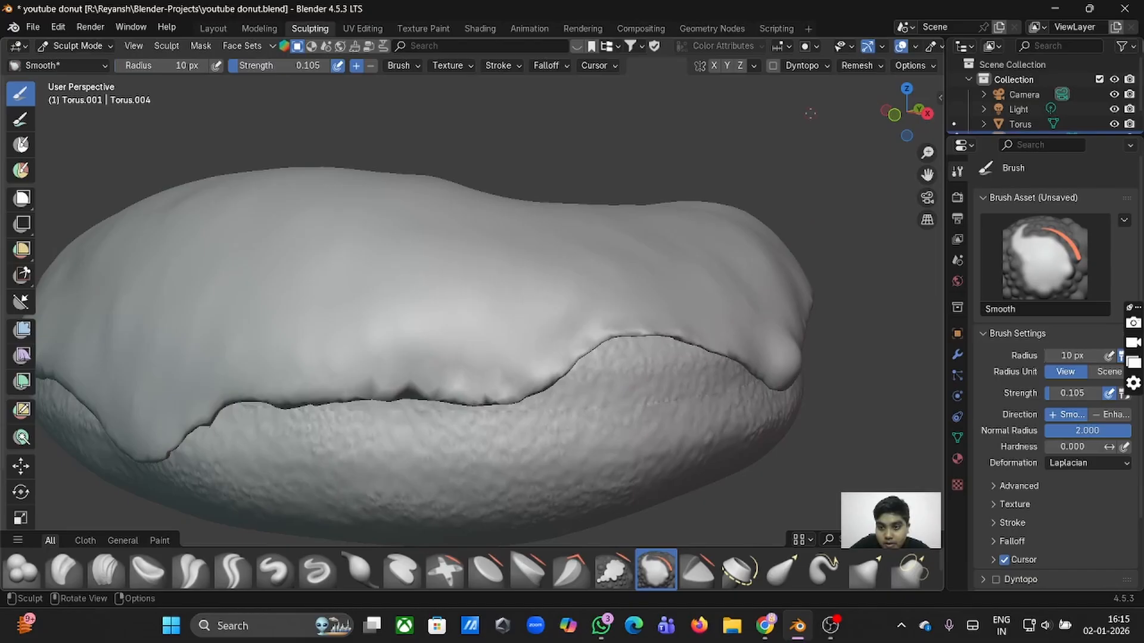
Apply flat shading to the icing object in the Layout workspace.
{"action": "left_click", "coordinate": [880, 66]}
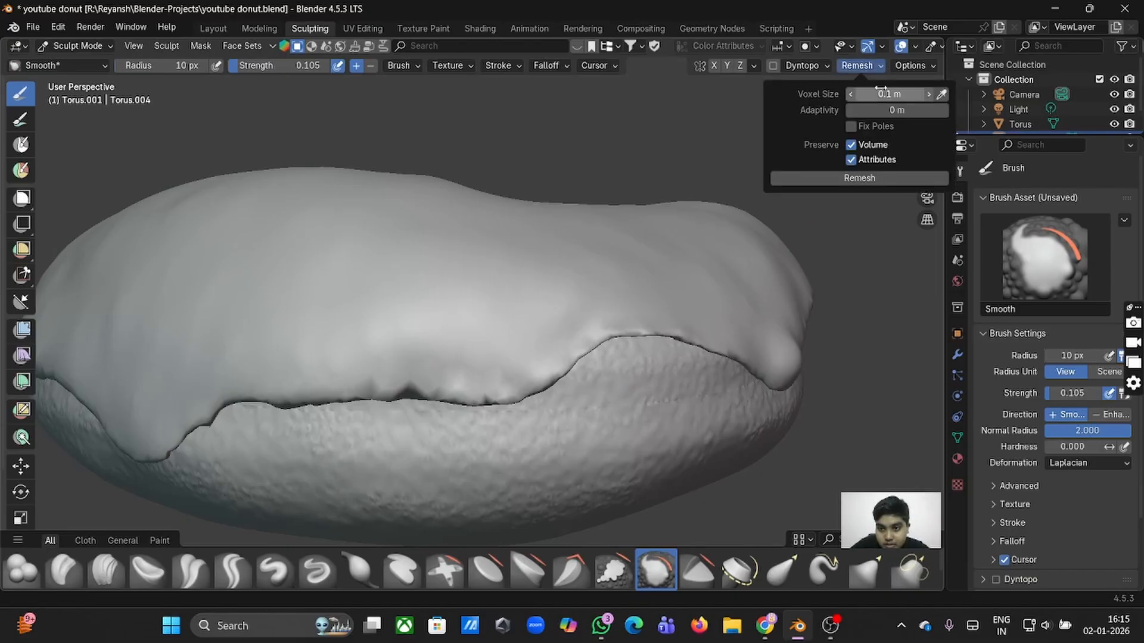
{"action": "left_click", "coordinate": [214, 29]}
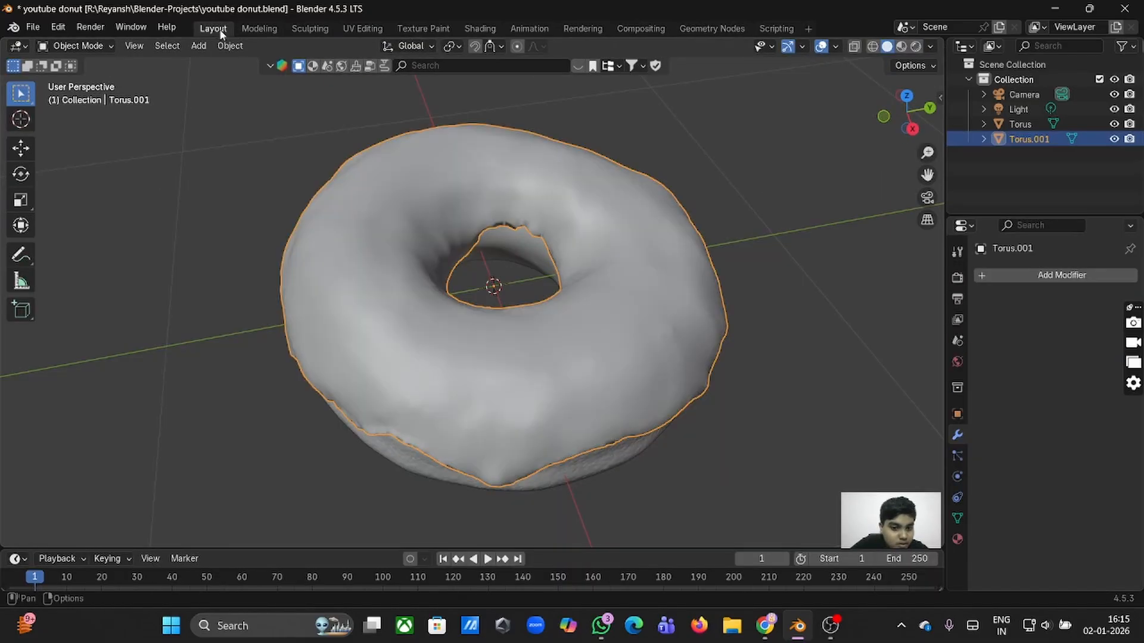
{"action": "middle_click_drag", "start_coordinate": [510, 245], "coordinate": [510, 246]}
{"action": "right_click", "coordinate": [510, 245]}
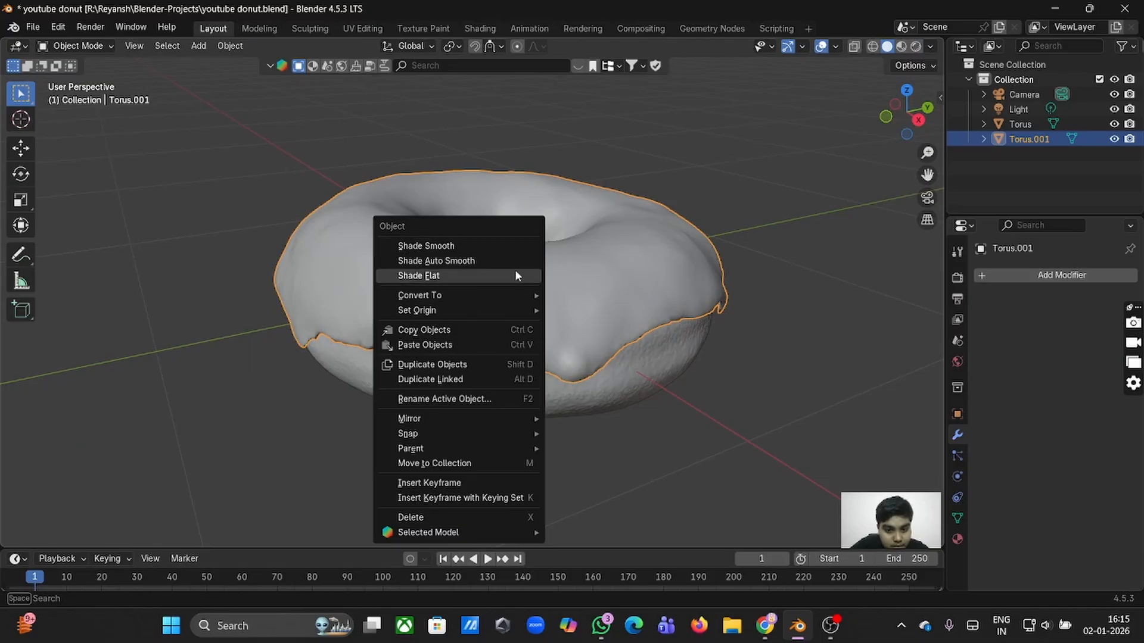
{"action": "left_click", "coordinate": [514, 275]}
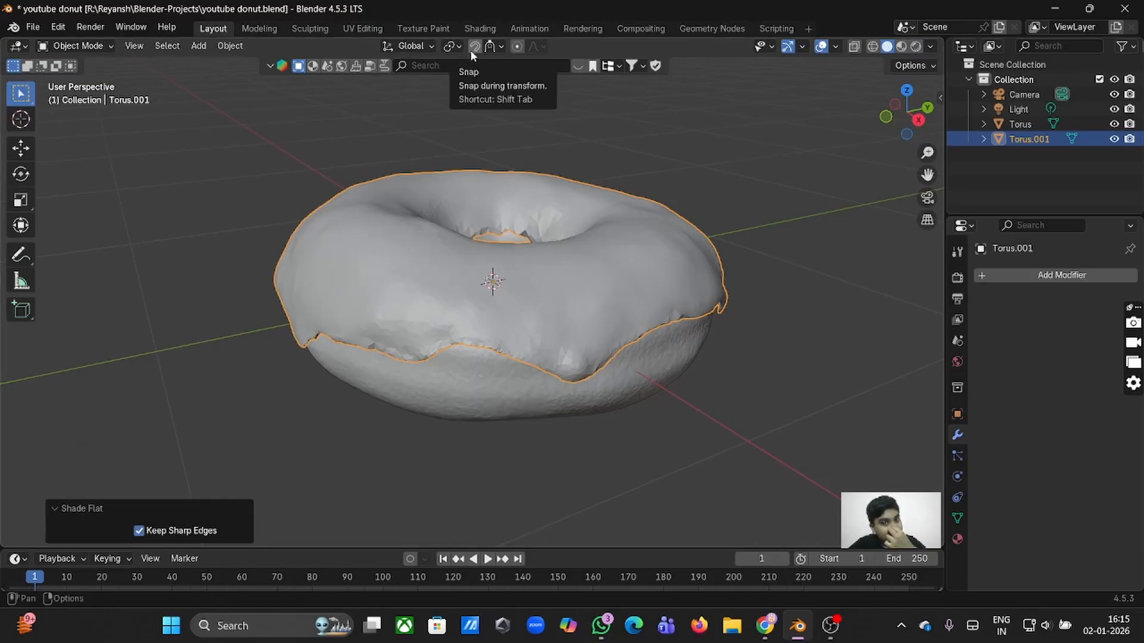
Return to the Sculpting workspace and try to remesh the icing with a 0.1 m voxel size.
{"action": "left_click", "coordinate": [309, 29]}
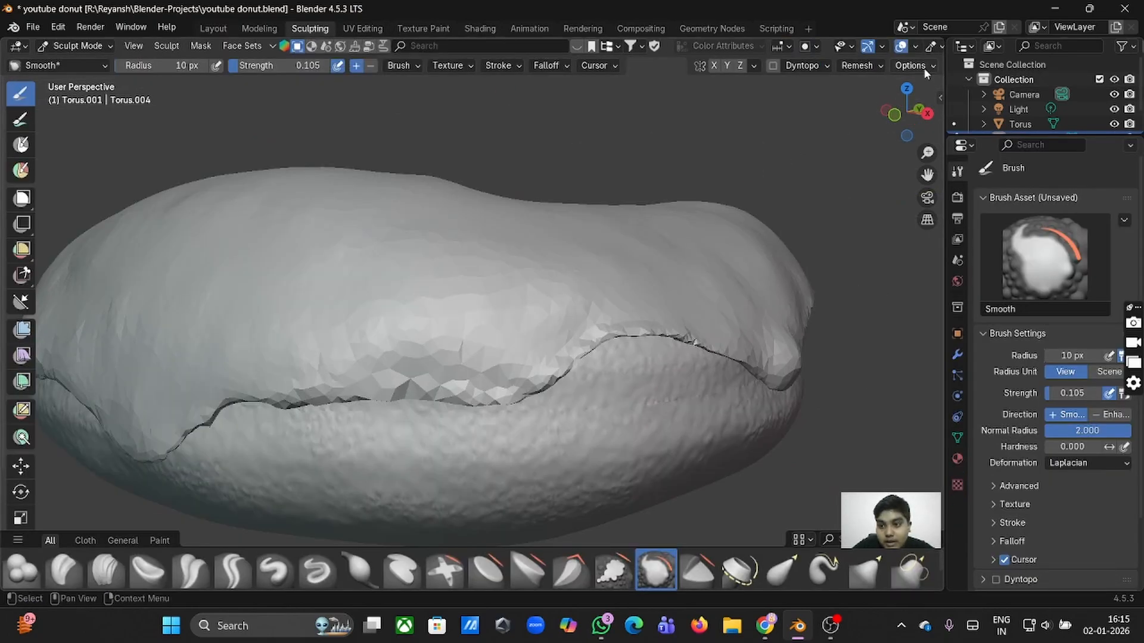
{"action": "left_click", "coordinate": [883, 64]}
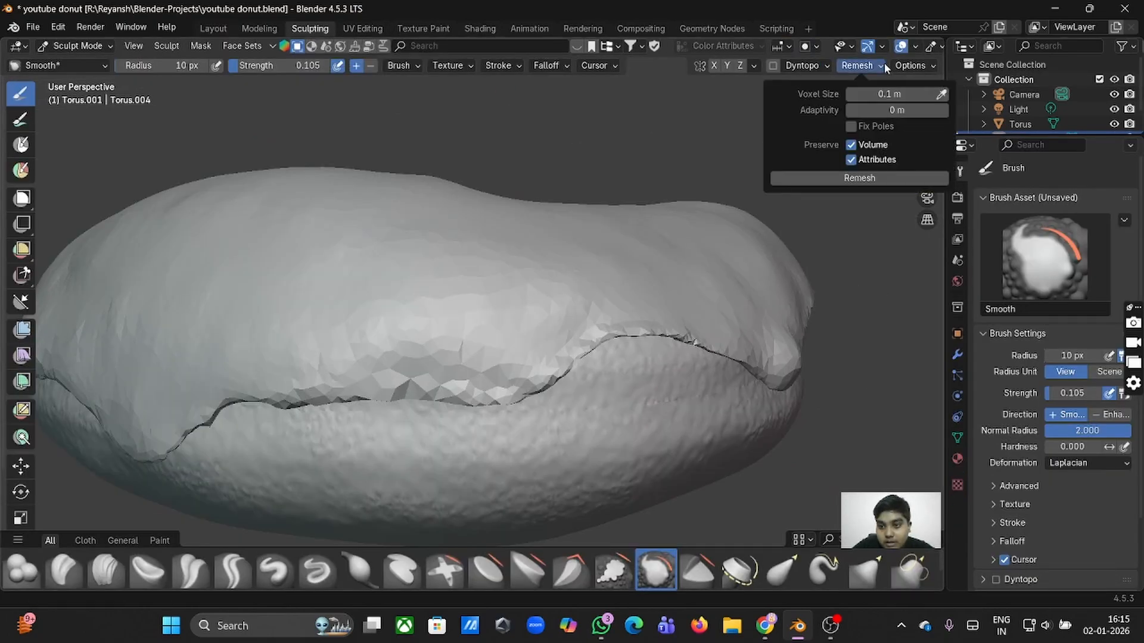
{"action": "left_click", "coordinate": [874, 178]}
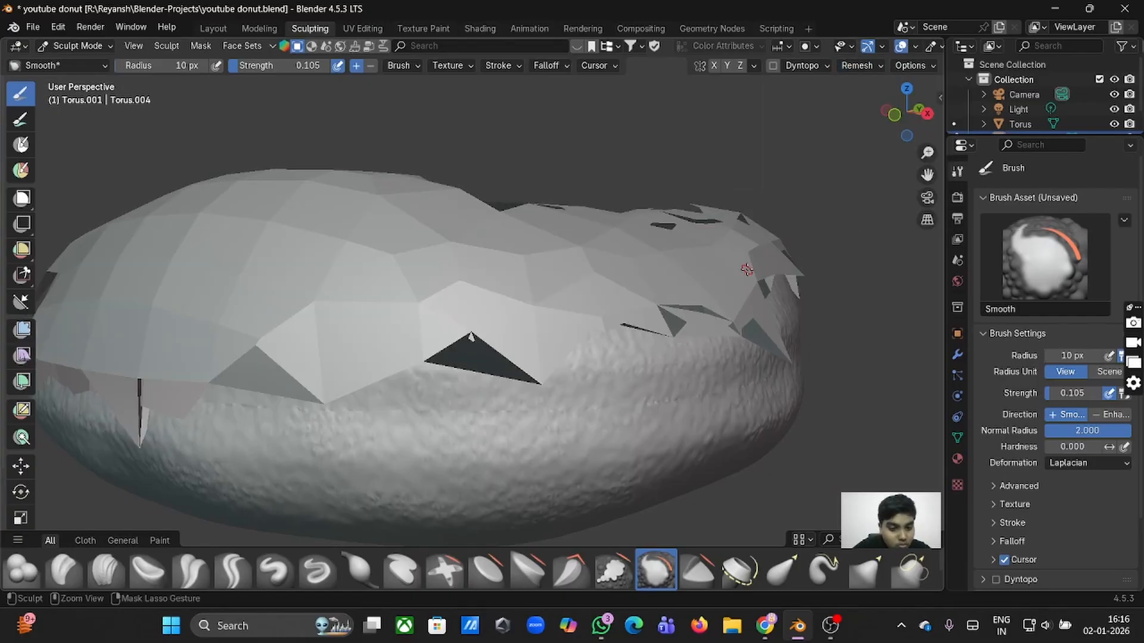
Undo the icing's remesh, redo it to compare the two meshes, and undo it again.
{"action": "key", "text": "ctrl+z"}
{"action": "scroll", "coordinate": [747, 270], "scroll_direction": "left", "scroll_amount": 3}
{"action": "scroll", "coordinate": [747, 269], "scroll_direction": "down", "scroll_amount": 3}
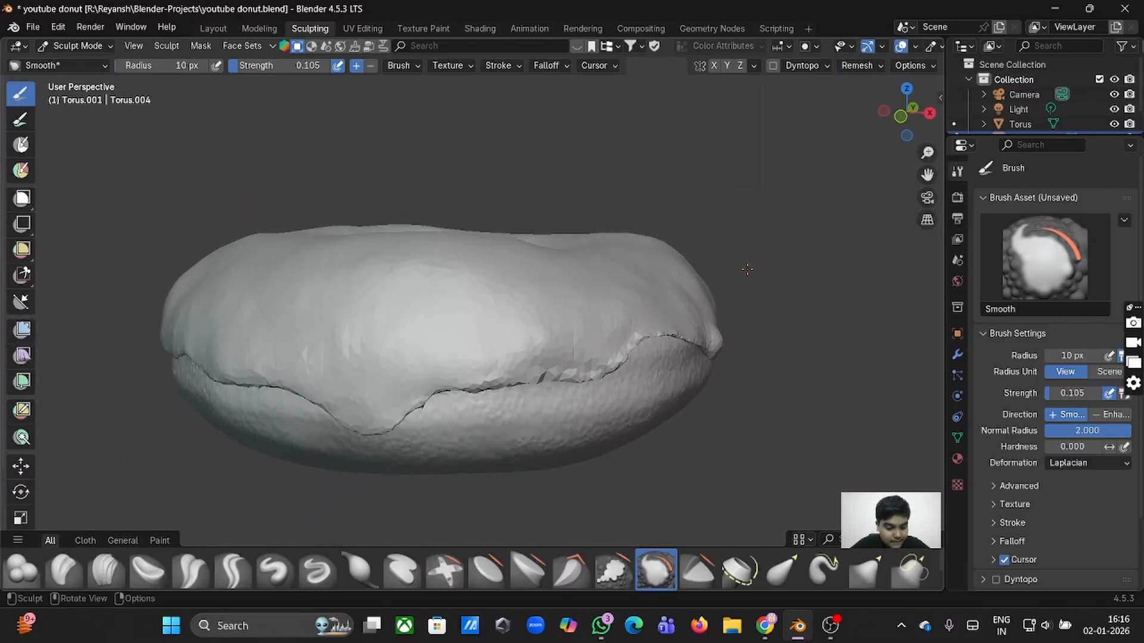
{"action": "scroll", "coordinate": [746, 269], "scroll_direction": "up", "scroll_amount": 1}
{"action": "key", "text": "ctrl+shift+z"}
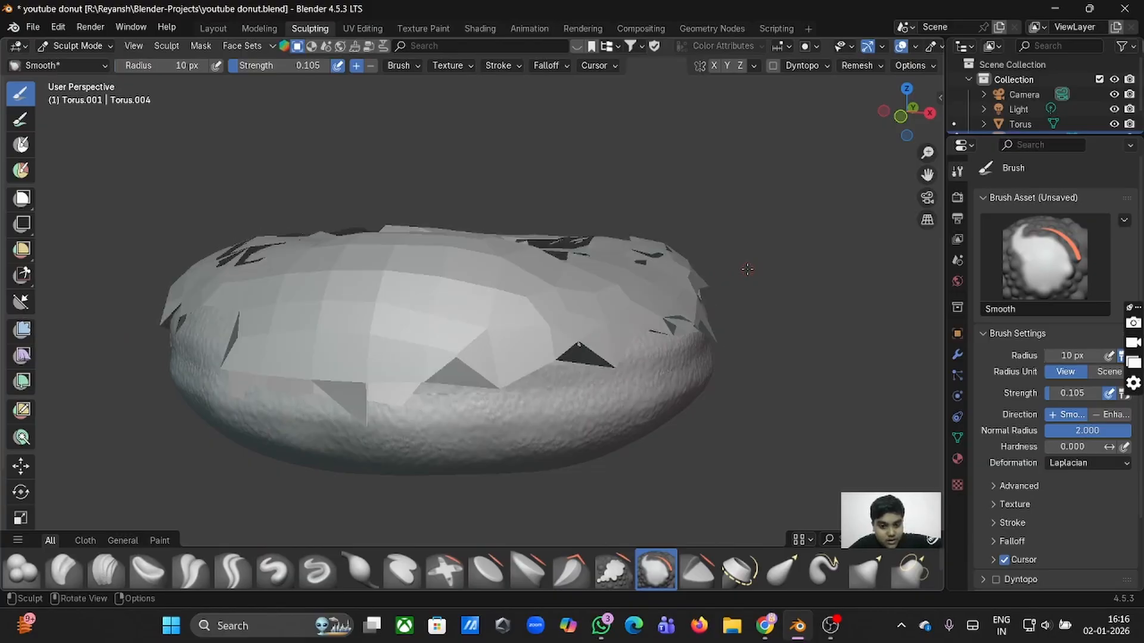
{"action": "key", "text": "ctrl+z"}
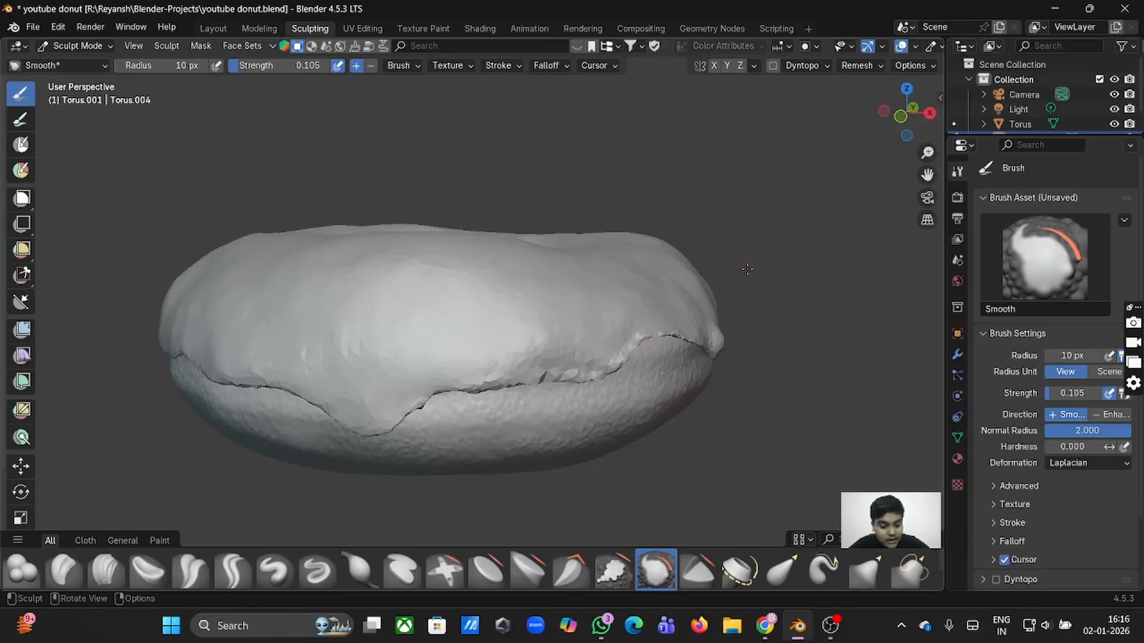
Choose a finer remesh voxel size for the icing.
{"action": "key", "text": "r"}
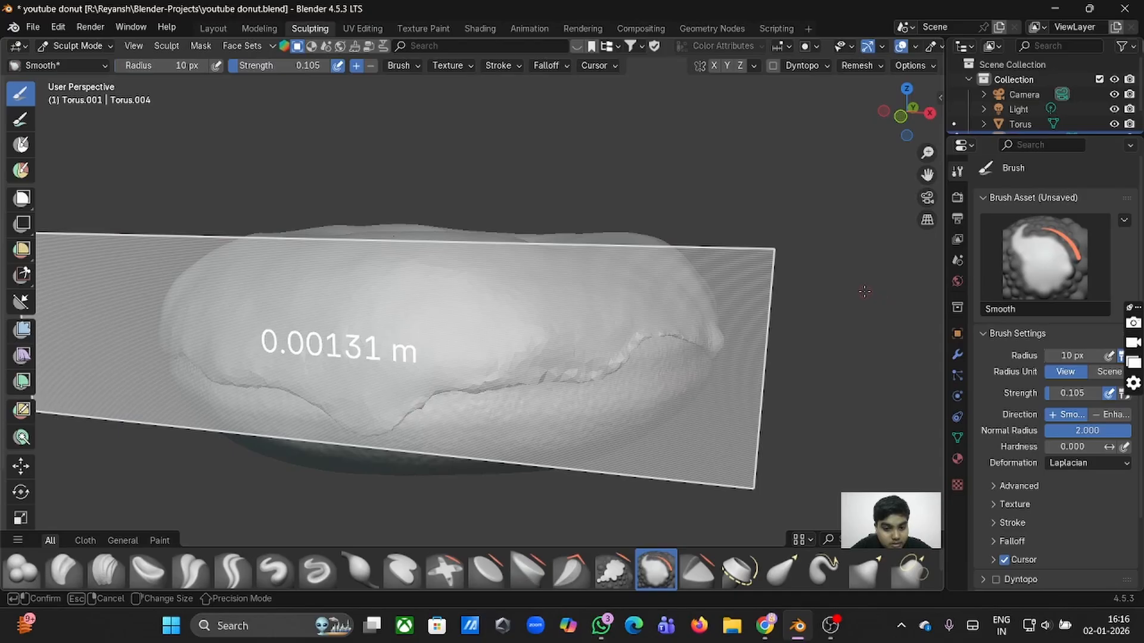
{"action": "left_click", "coordinate": [837, 282]}
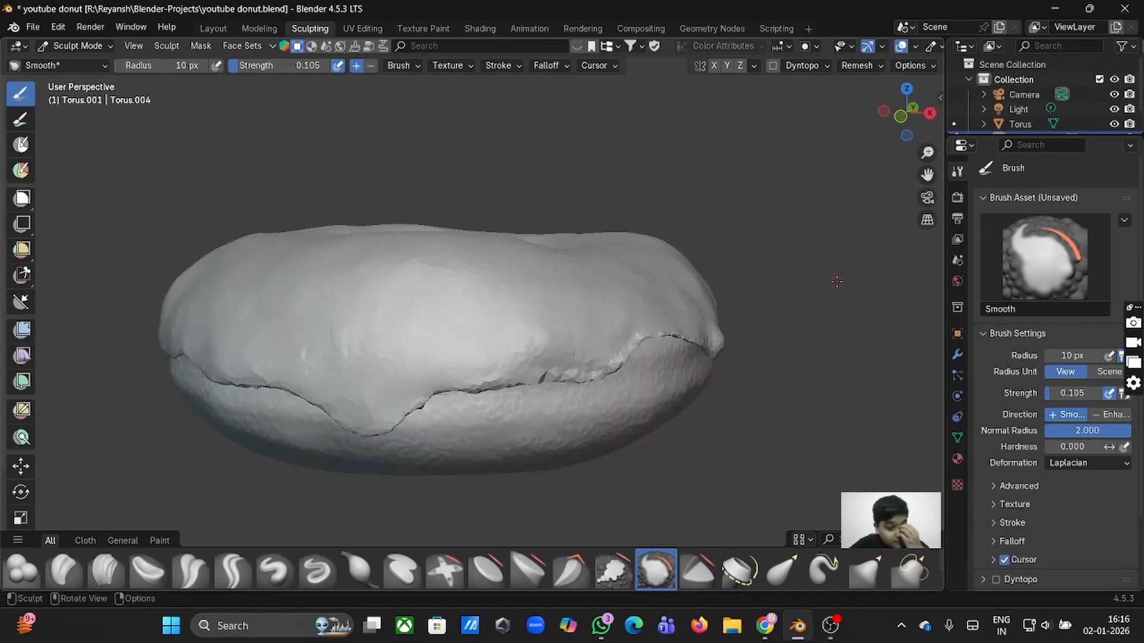
Apply the icing object's location, rotation and scale in the Layout workspace.
{"action": "left_click", "coordinate": [214, 29]}
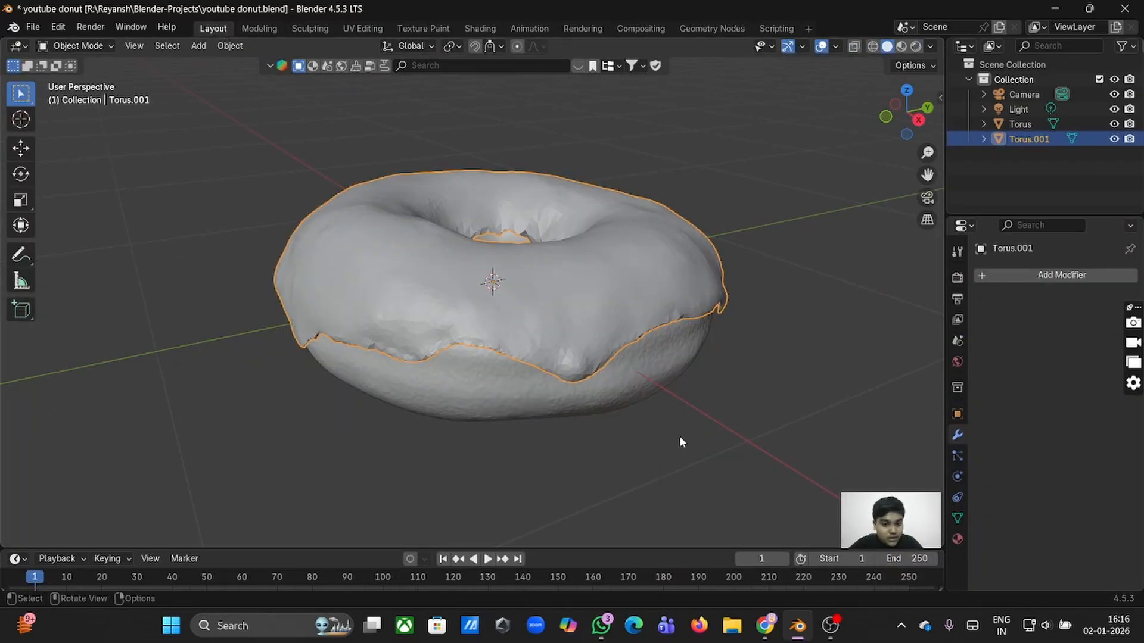
{"action": "key", "text": "ctrl+a"}
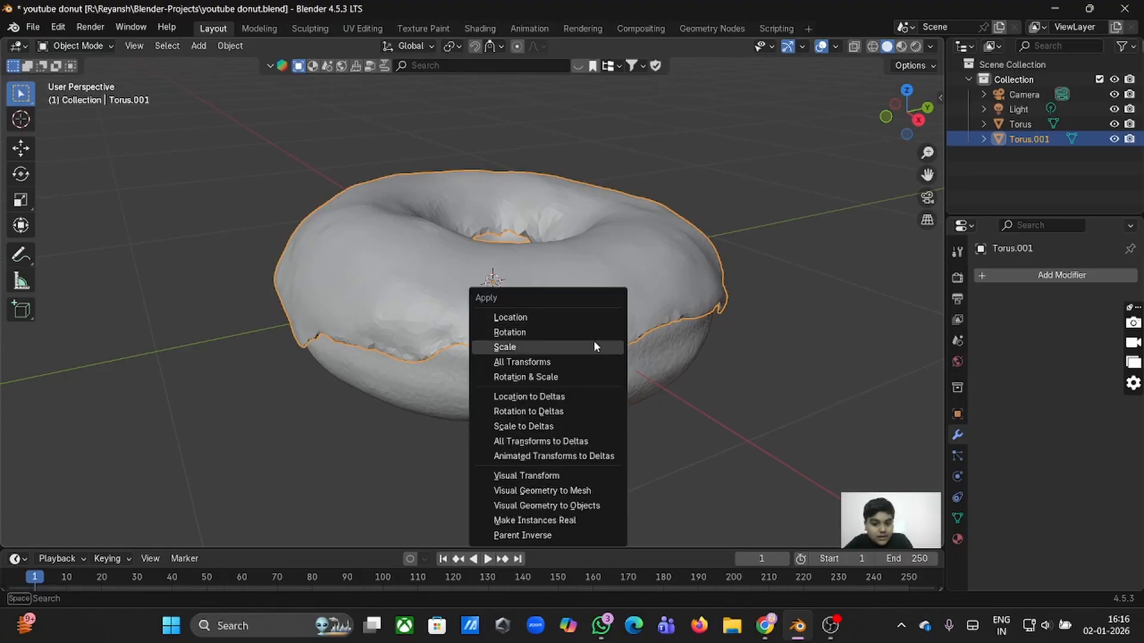
{"action": "left_click", "coordinate": [592, 344]}
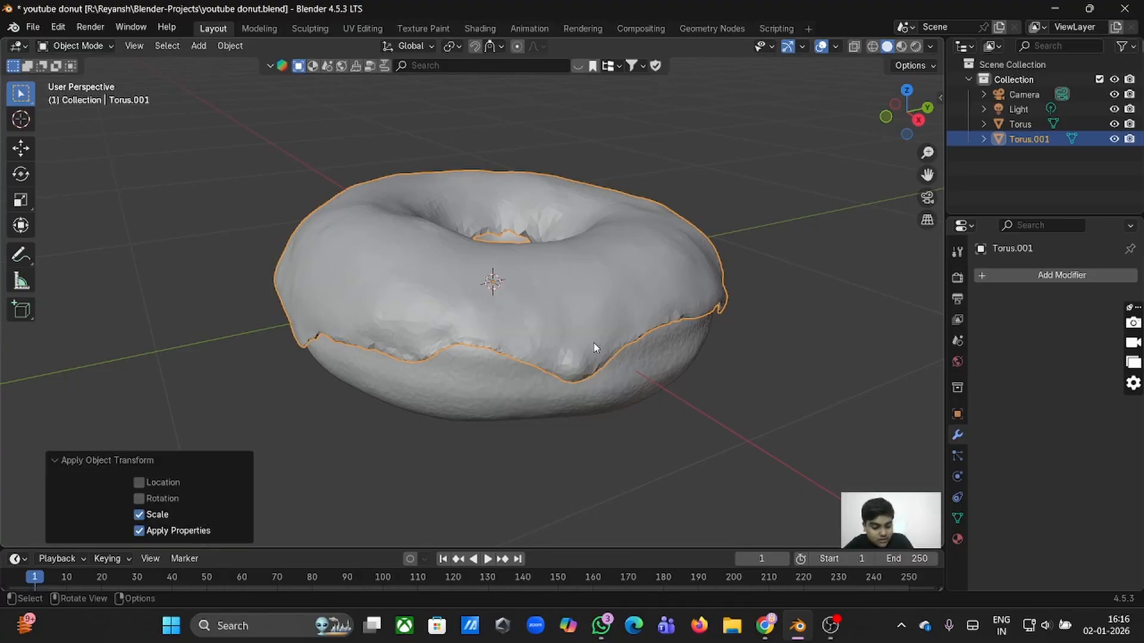
{"action": "key", "text": "ctrl+a"}
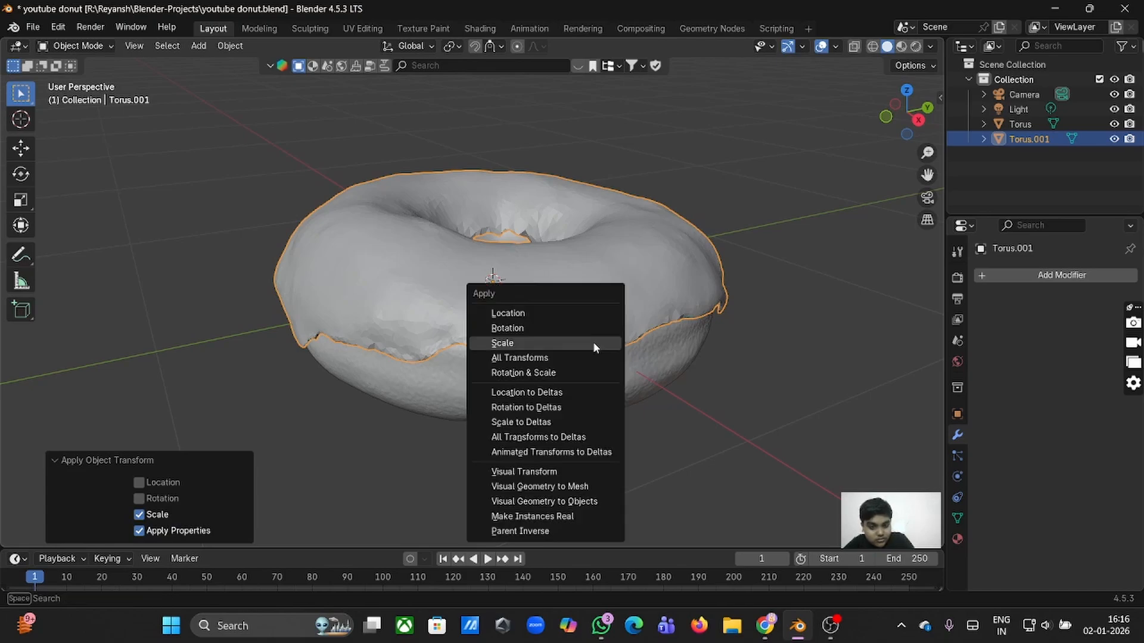
{"action": "left_click", "coordinate": [573, 331]}
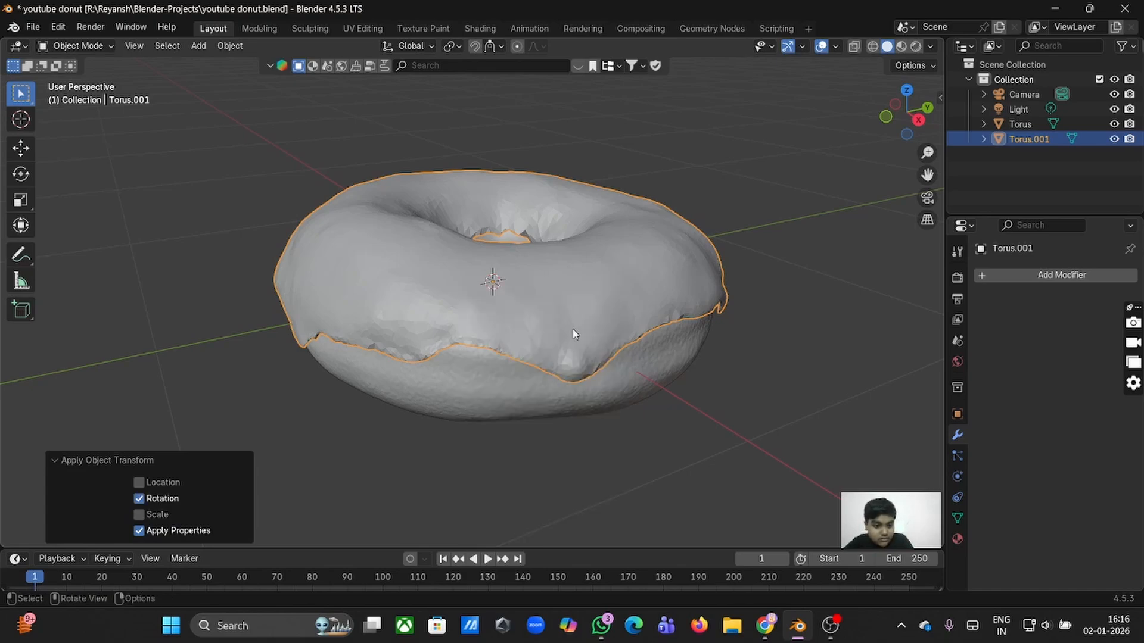
{"action": "left_click", "coordinate": [143, 481]}
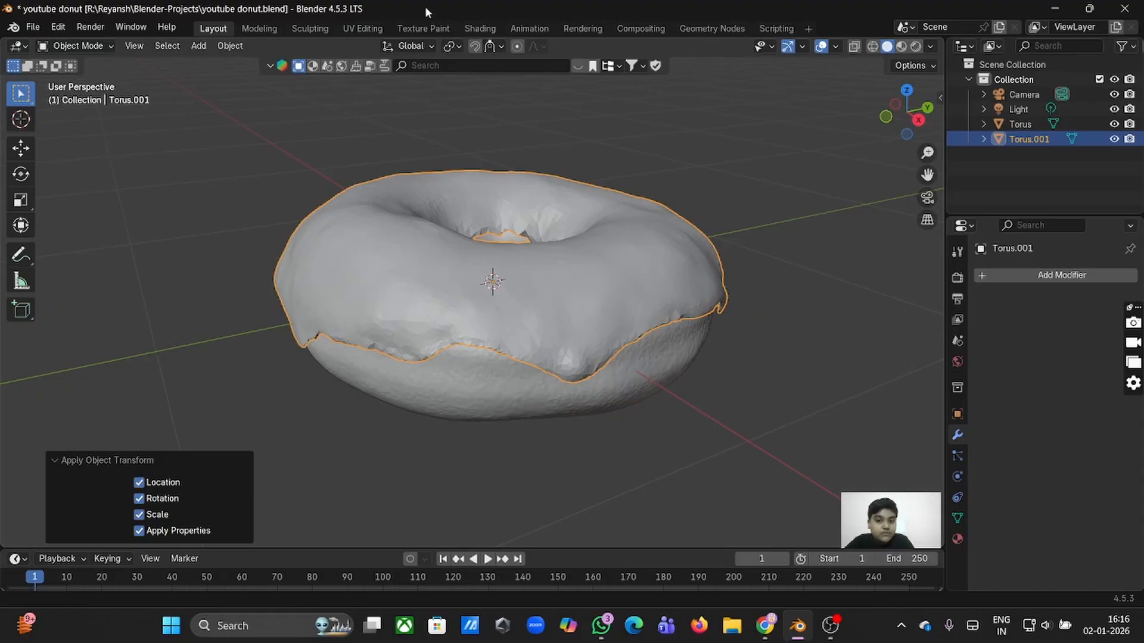
Return to the Sculpting workspace and try to remesh the icing with a voxel size of about 0.0175 m.
{"action": "left_click", "coordinate": [307, 30]}
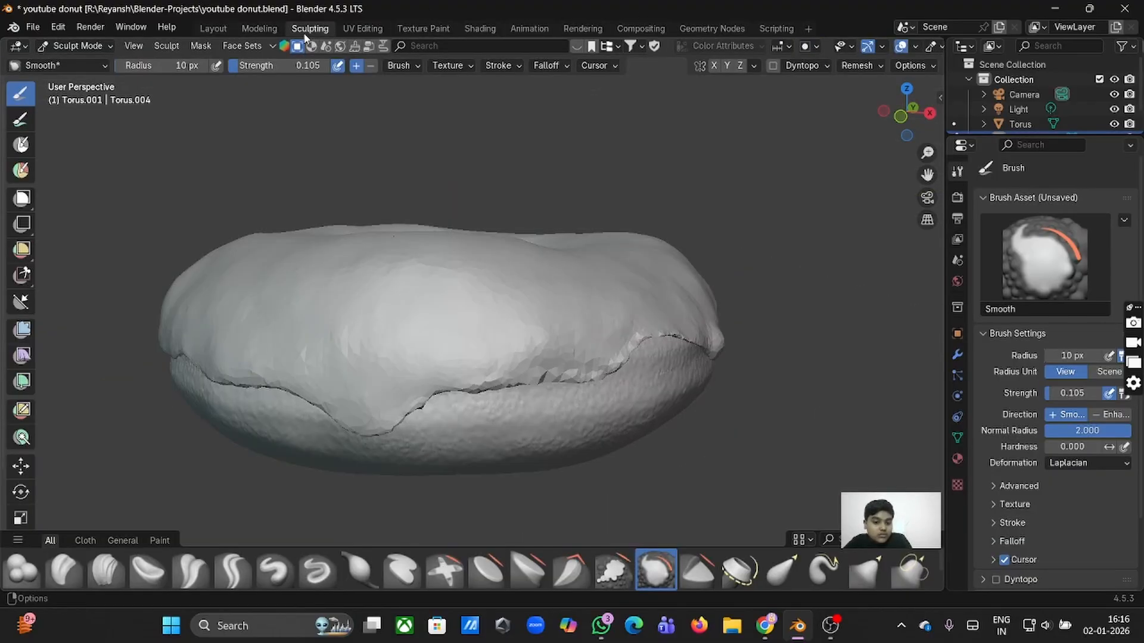
{"action": "key", "text": "r"}
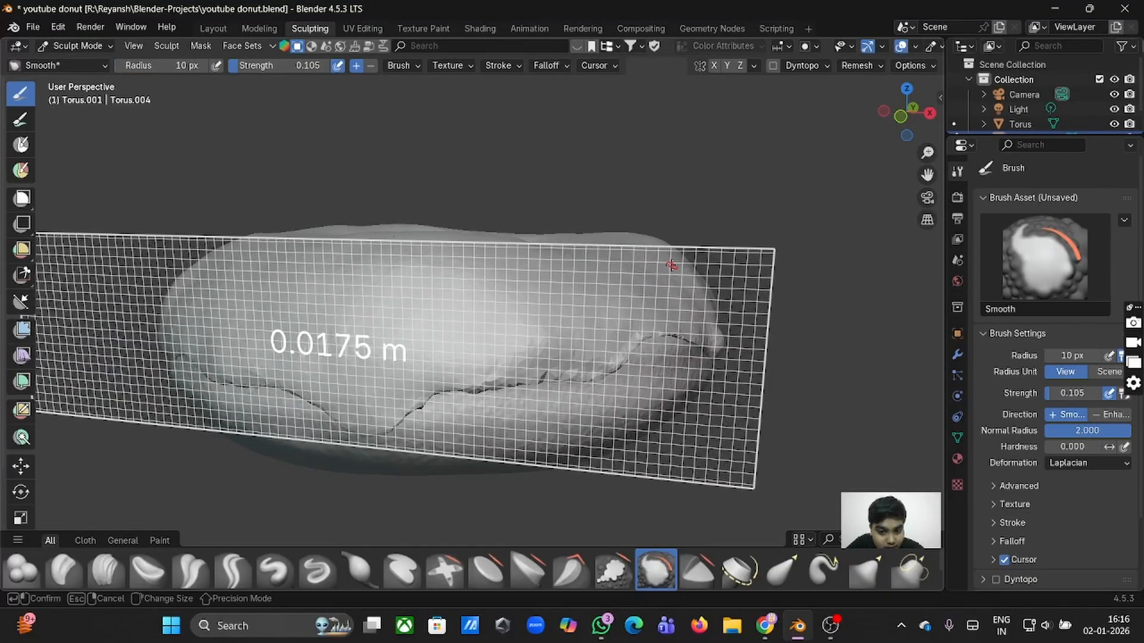
{"action": "left_click", "coordinate": [671, 265]}
{"action": "middle_click_drag", "start_coordinate": [672, 265], "coordinate": [704, 210]}
Undo the latest icing remesh, restore it to compare the surfaces, and undo it once more.
{"action": "key", "text": "ctrl+z"}
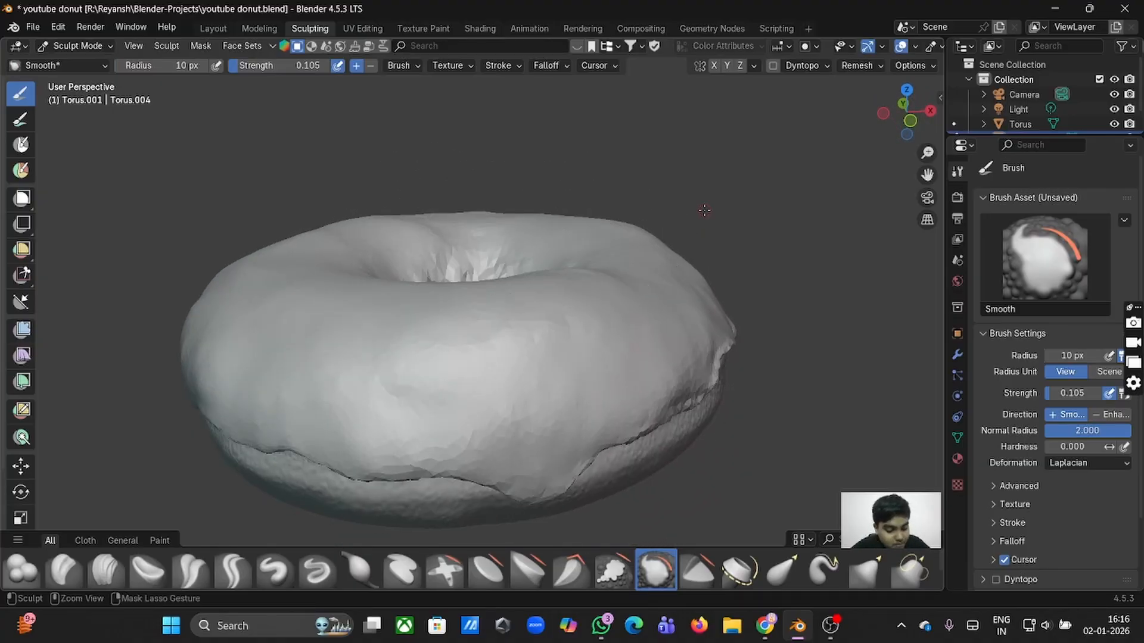
{"action": "key", "text": "ctrl+shift+z"}
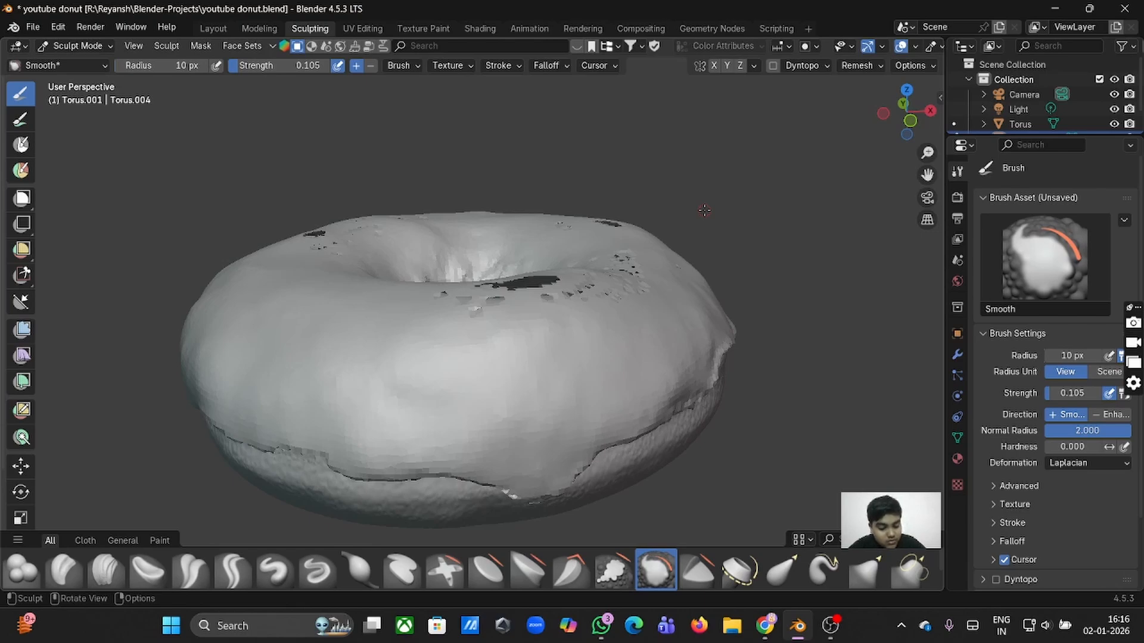
{"action": "key", "text": "ctrl"}
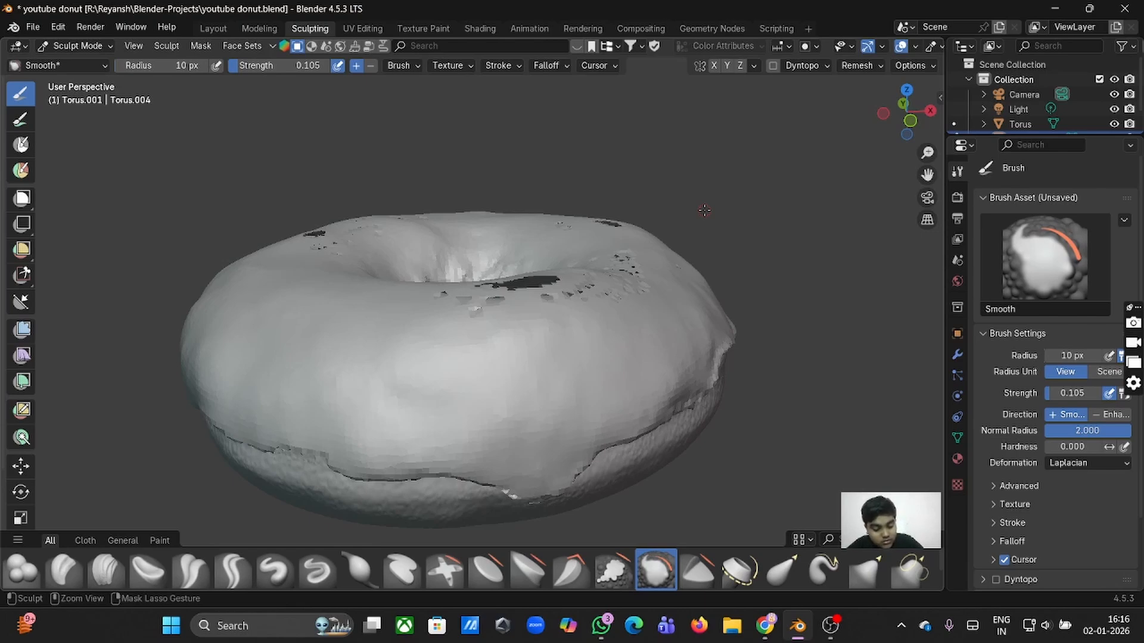
{"action": "key", "text": "ctrl+z"}
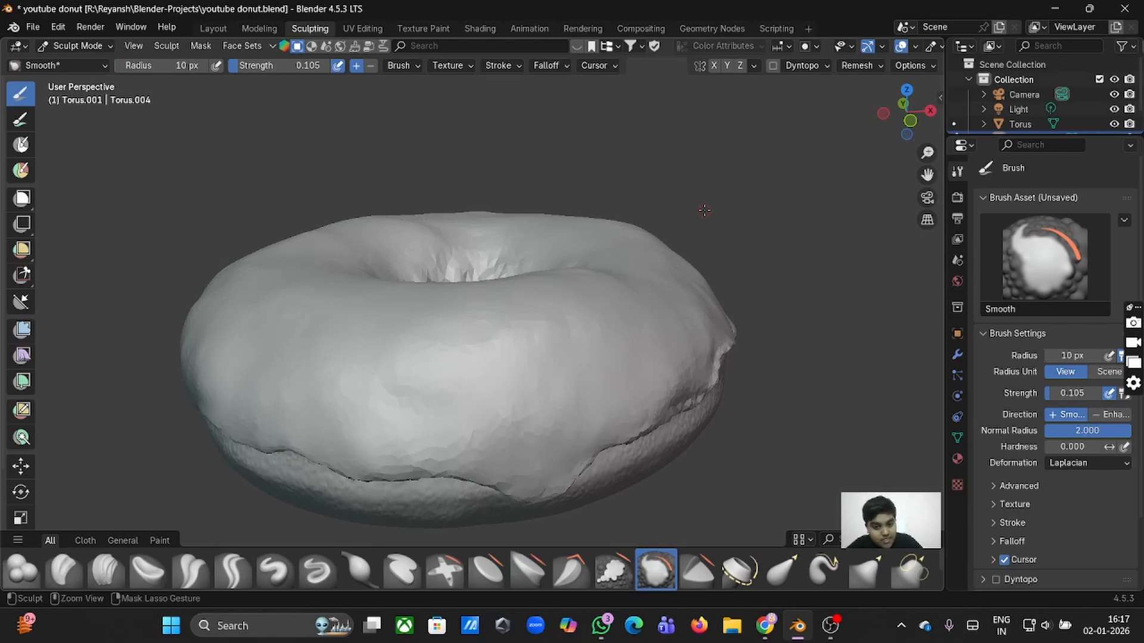
Try to remesh the icing with a voxel size of about 0.00557 m, check around the hole, and undo it.
{"action": "key", "text": "r"}
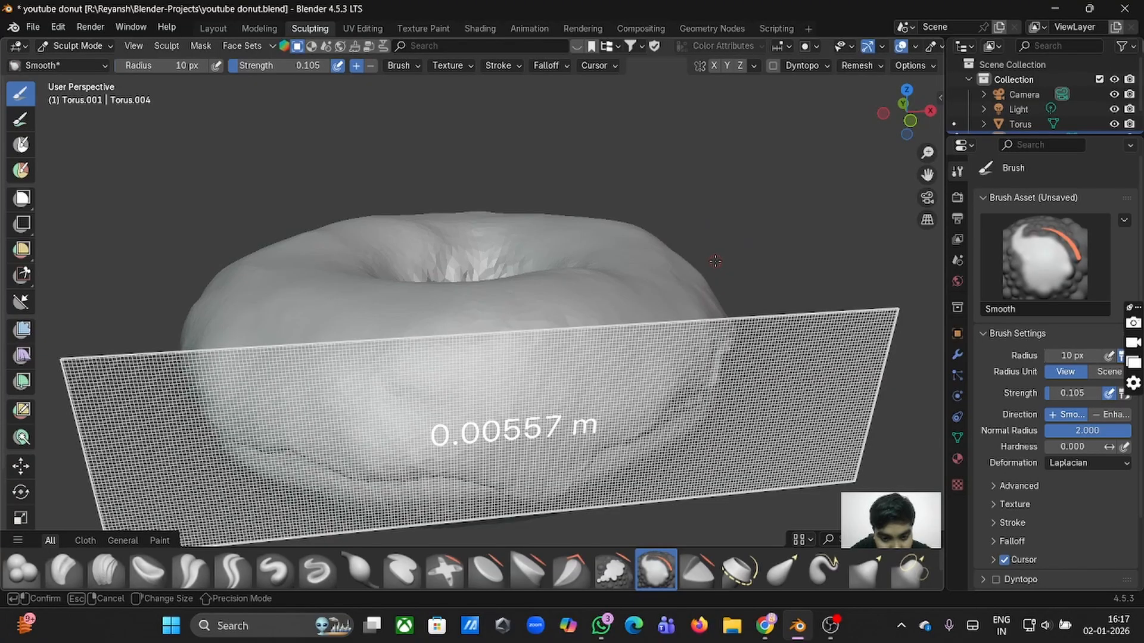
{"action": "left_click", "coordinate": [716, 260]}
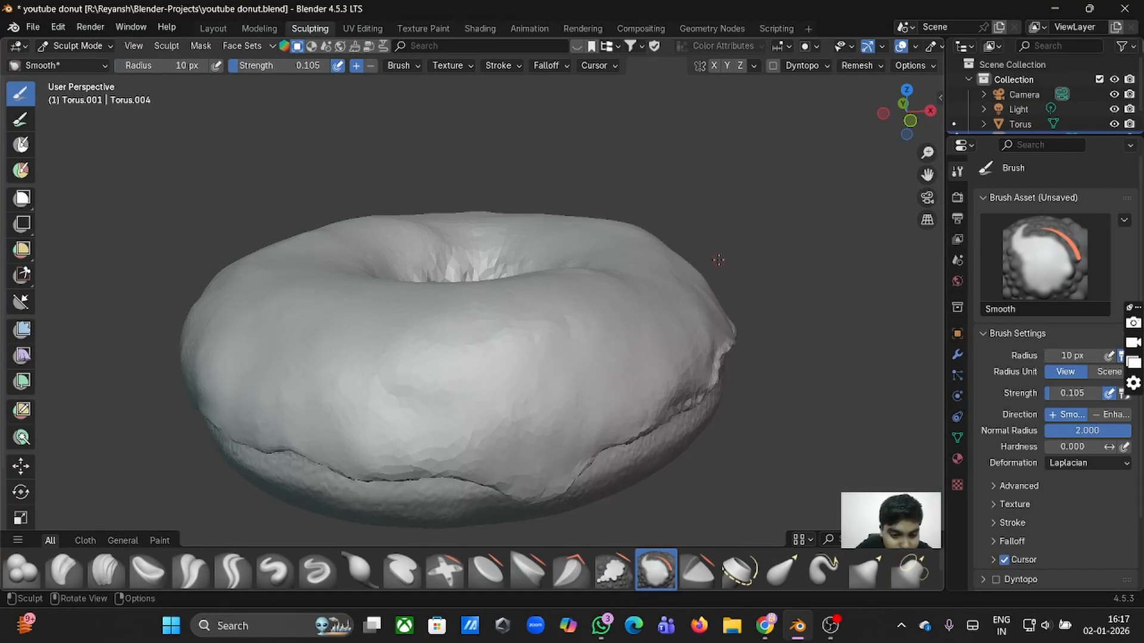
{"action": "key", "text": "ctrl+r"}
{"action": "middle_click_drag", "start_coordinate": [719, 260], "coordinate": [718, 259]}
{"action": "scroll", "coordinate": [719, 260], "scroll_direction": "up", "scroll_amount": 3}
{"action": "key", "text": "ctrl+z"}
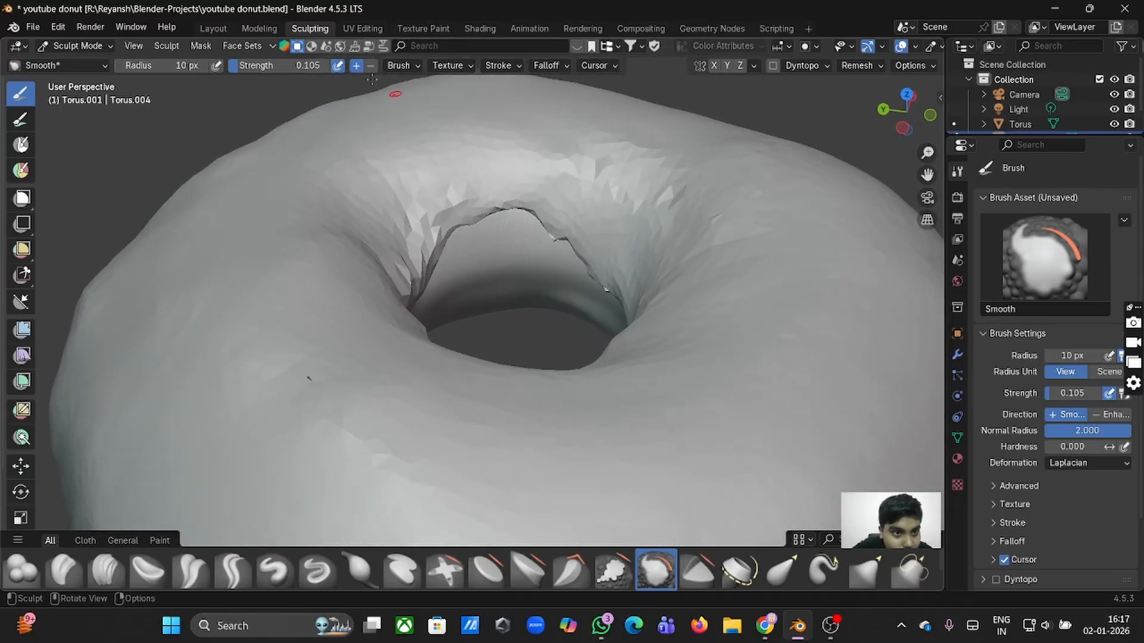
Apply smooth shading to the icing object in the Layout workspace and return to the Sculpting workspace.
{"action": "left_click", "coordinate": [213, 28]}
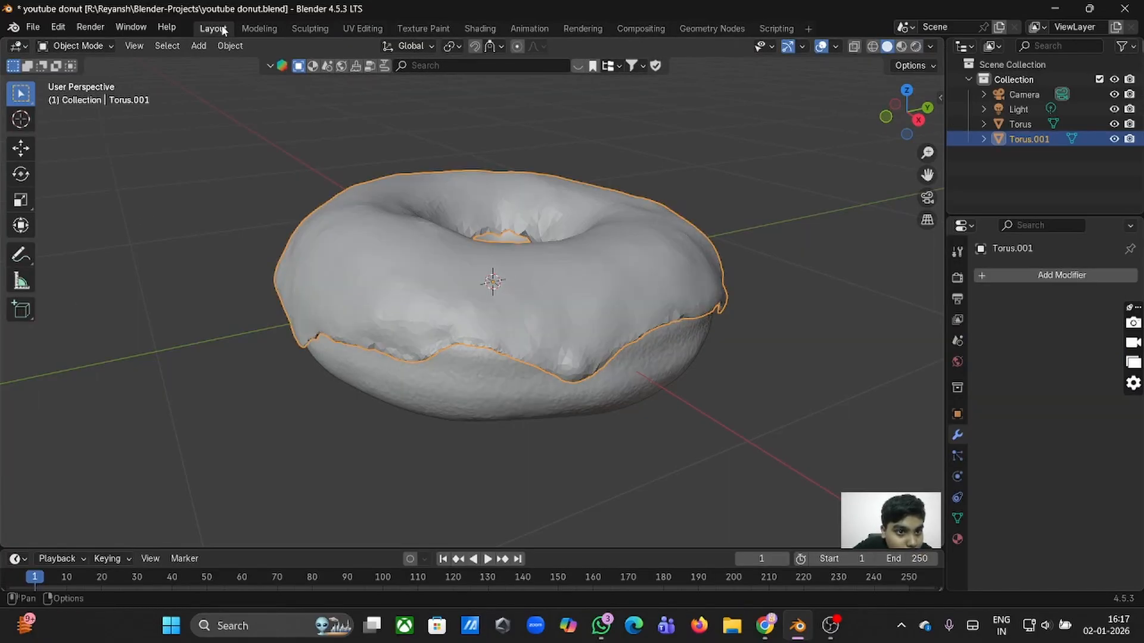
{"action": "right_click", "coordinate": [469, 339]}
{"action": "left_click", "coordinate": [398, 303]}
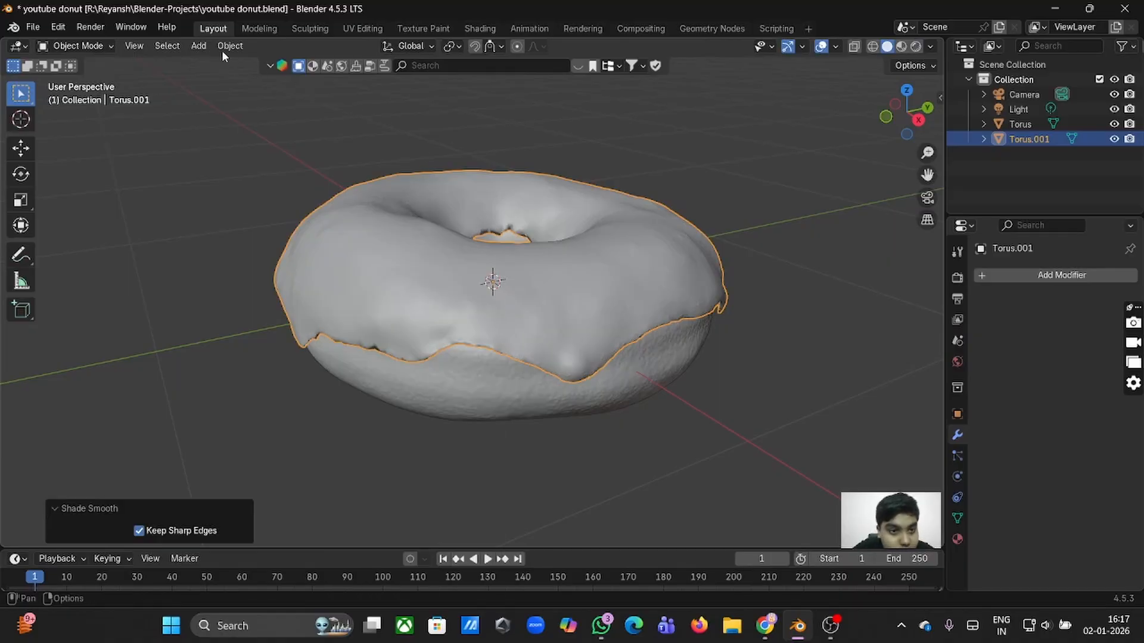
{"action": "left_click", "coordinate": [257, 28]}
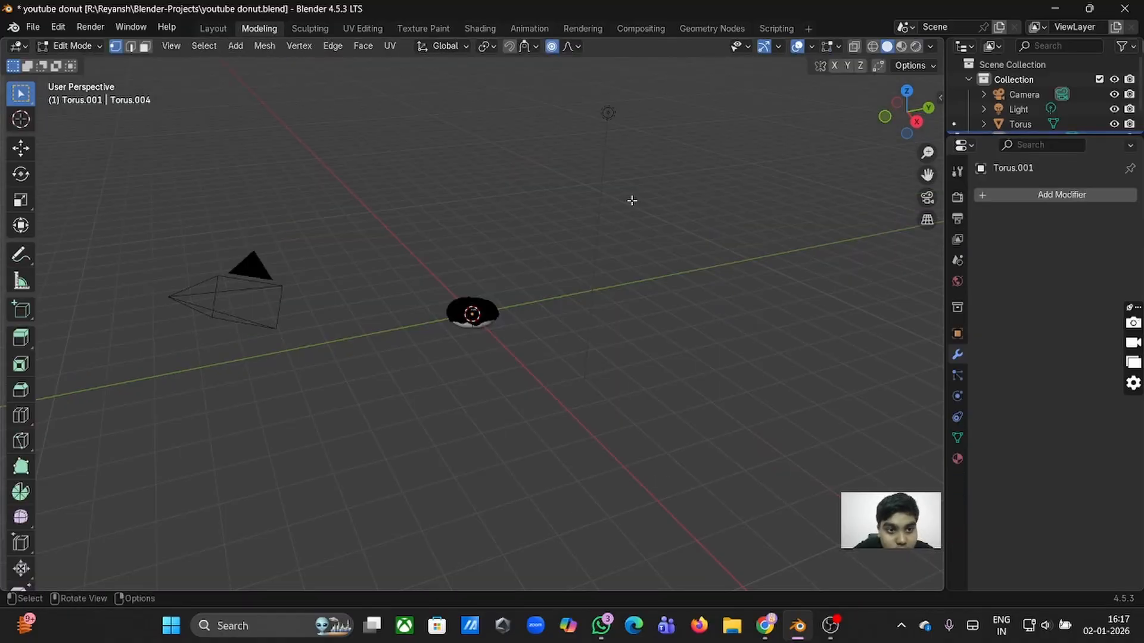
{"action": "left_click", "coordinate": [323, 28]}
{"action": "scroll", "coordinate": [804, 293], "scroll_direction": "down", "scroll_amount": 5}
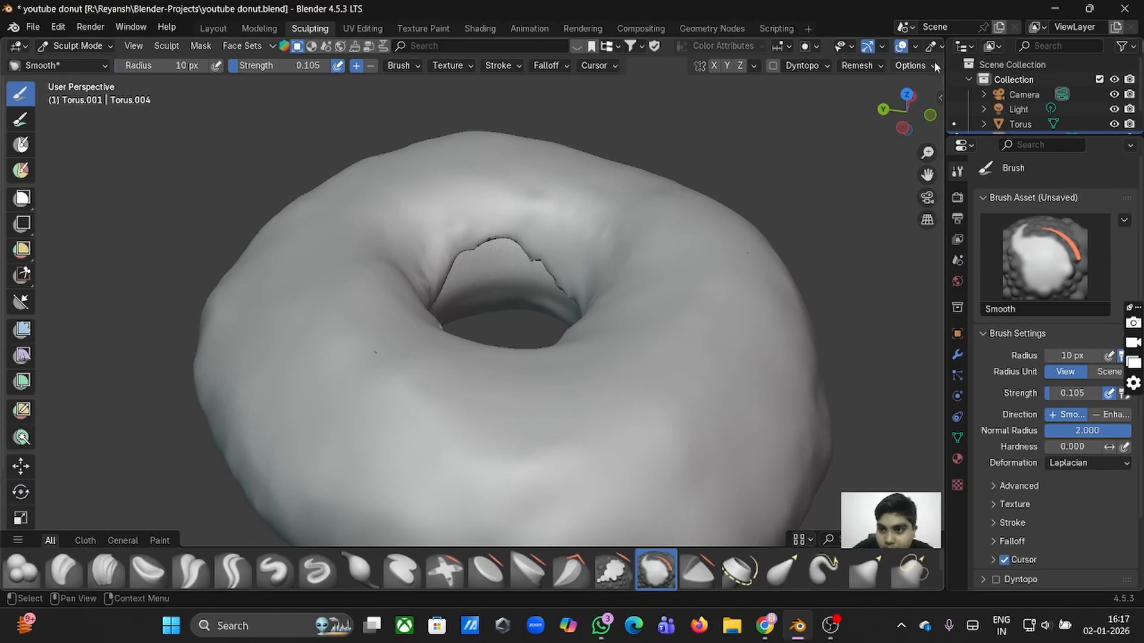
Adjust the remesh voxel size again and try to remesh the smooth-shaded icing.
{"action": "left_click", "coordinate": [861, 65]}
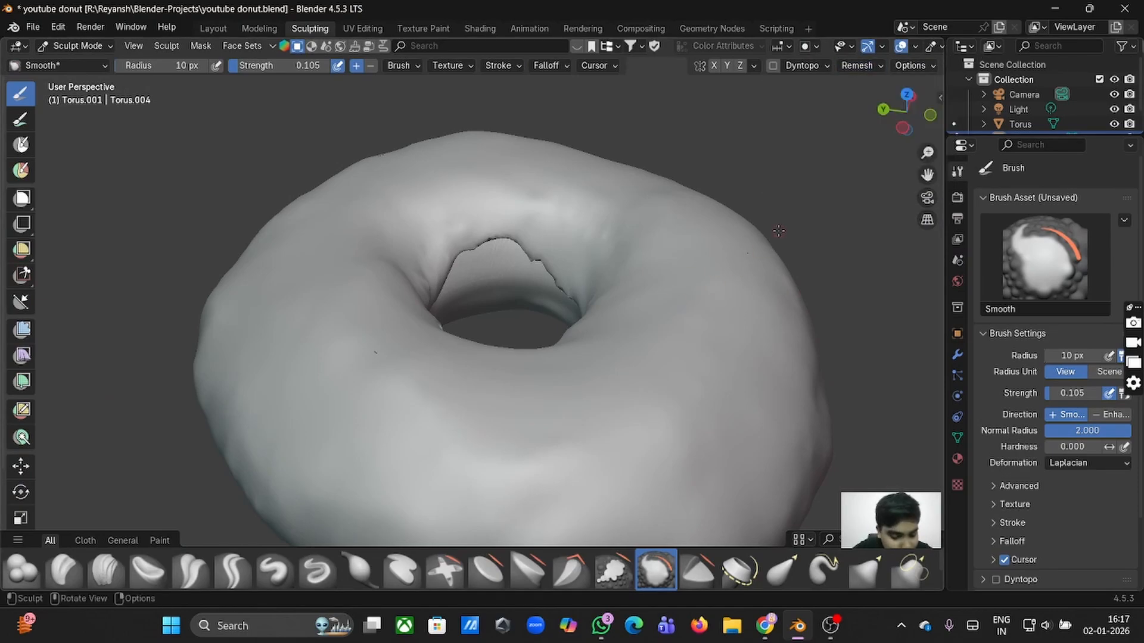
{"action": "key", "text": "f"}
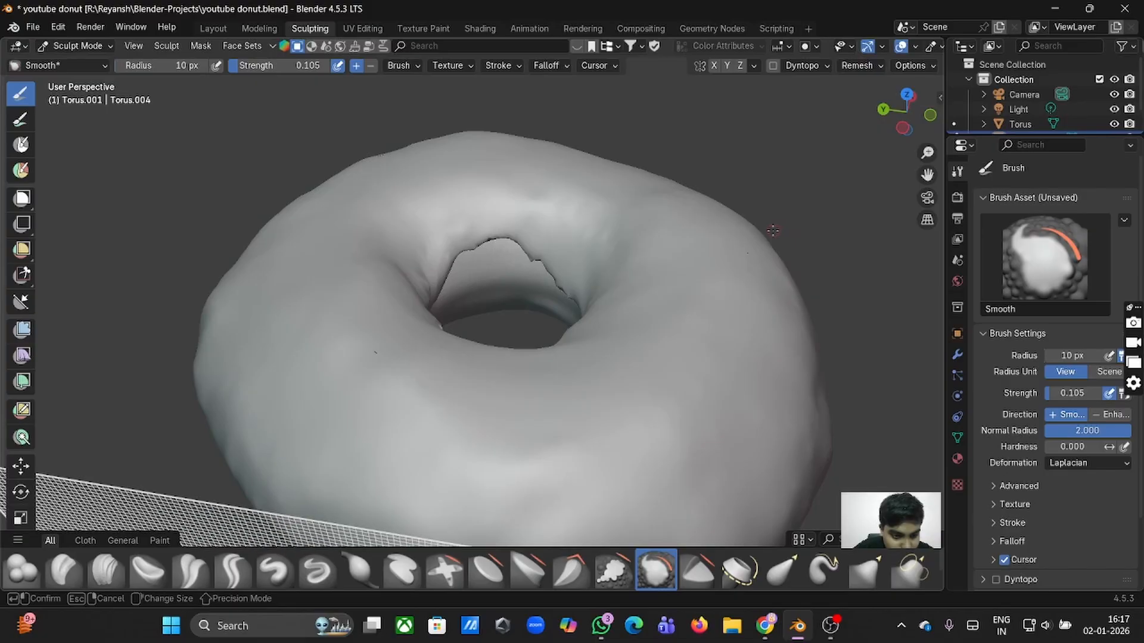
{"action": "left_click", "coordinate": [772, 230]}
{"action": "scroll", "coordinate": [773, 230], "scroll_direction": "down", "scroll_amount": 8}
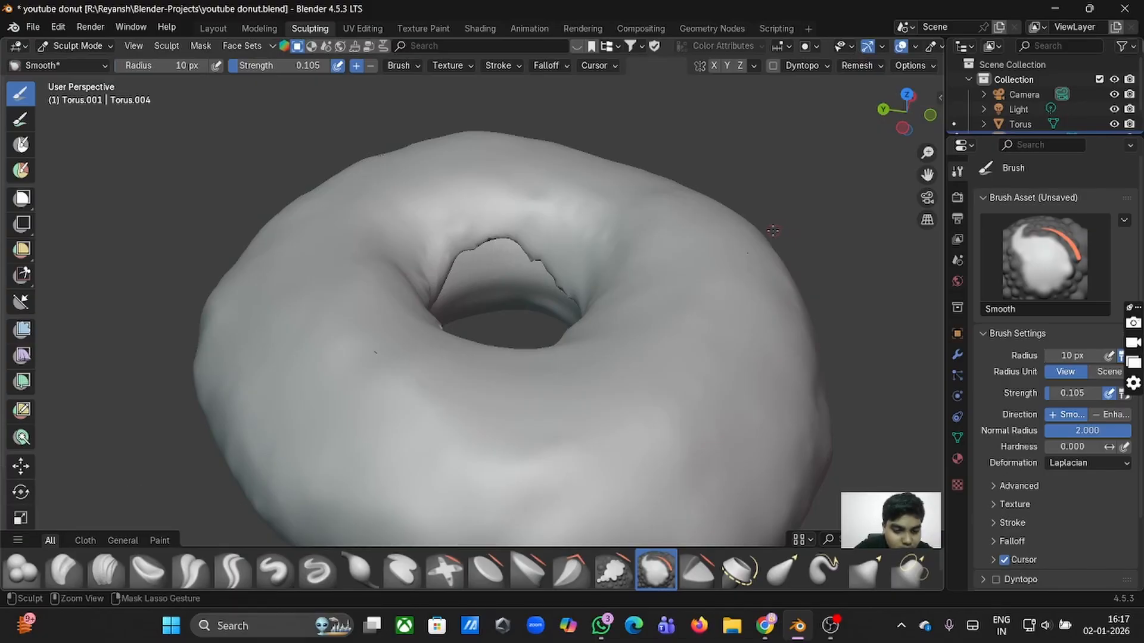
{"action": "mouse_move", "coordinate": [772, 231]}
{"action": "middle_mouse_down"}
{"action": "mouse_move", "coordinate": [773, 244]}
{"action": "mouse_move", "coordinate": [773, 230]}
{"action": "middle_mouse_up"}
{"action": "key", "text": "shift+r"}
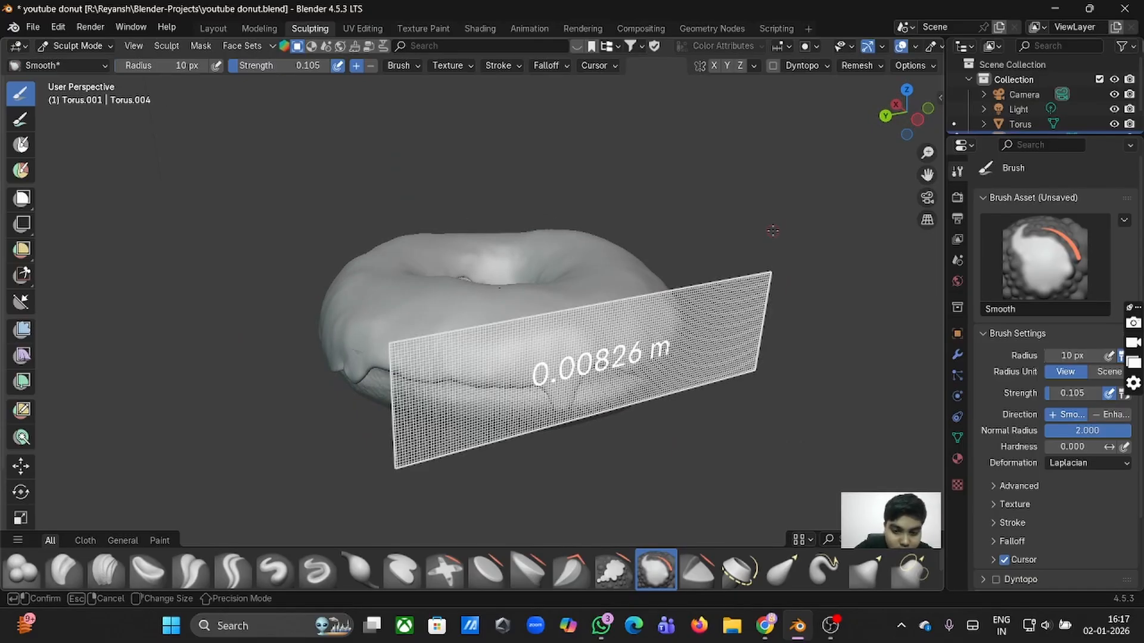
{"action": "left_click", "coordinate": [917, 160]}
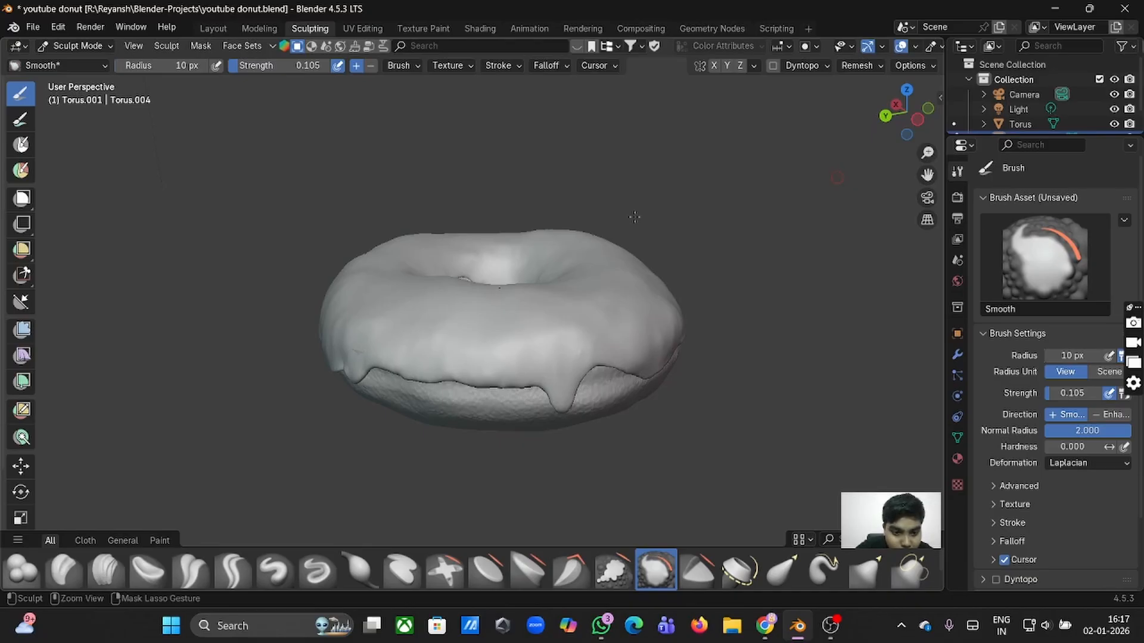
Inspect the remeshed icing's outer side up close and undo the remesh.
{"action": "mouse_move", "coordinate": [635, 217]}
{"action": "middle_mouse_down"}
{"action": "mouse_move", "coordinate": [625, 262]}
{"action": "mouse_move", "coordinate": [635, 217]}
{"action": "middle_mouse_up"}
{"action": "scroll", "coordinate": [634, 216], "scroll_direction": "up", "scroll_amount": 6}
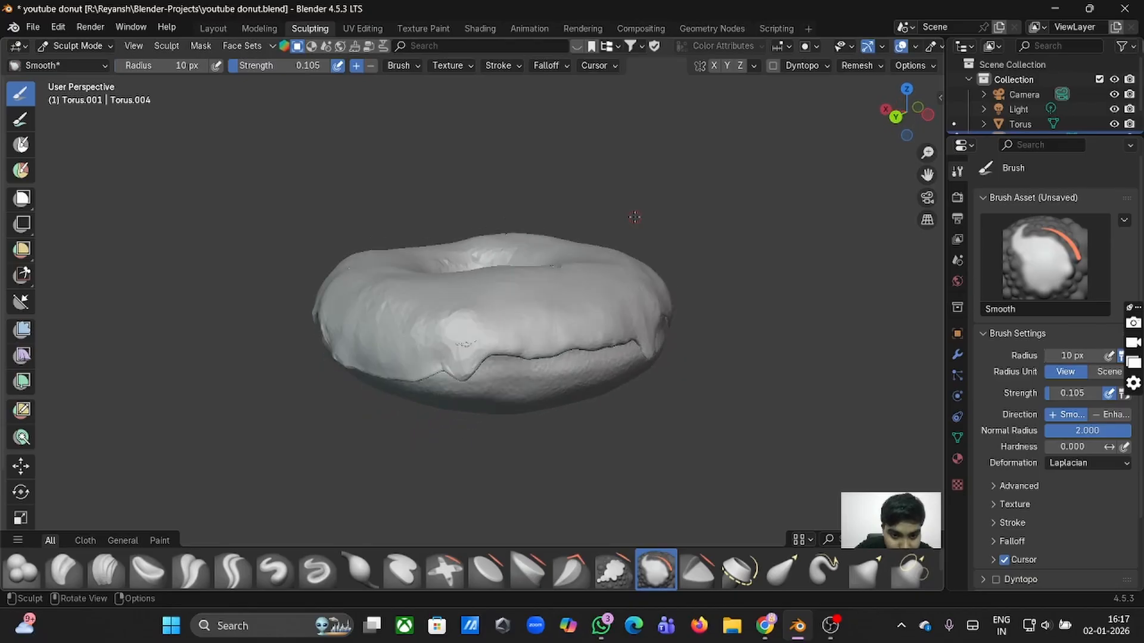
{"action": "scroll", "coordinate": [634, 217], "scroll_direction": "up", "scroll_amount": 1}
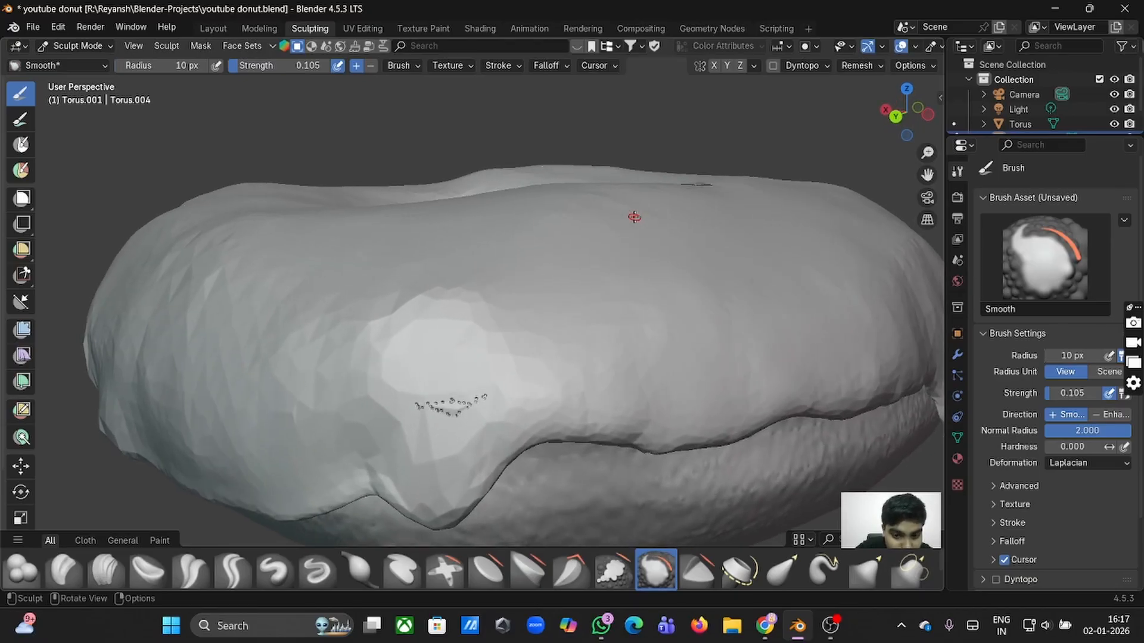
{"action": "scroll", "coordinate": [634, 217], "scroll_direction": "down", "scroll_amount": 1}
{"action": "key", "text": "ctrl+z"}
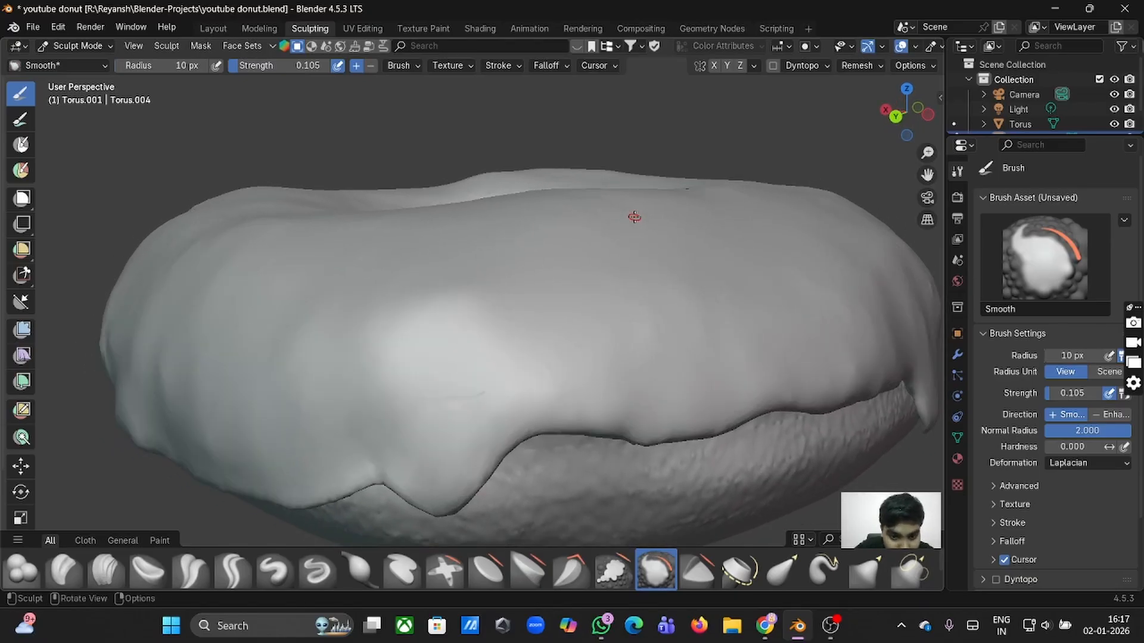
Cover the small gap in the icing's outer side with the Draw brush, raising its radius from 10 px to 51 px.
{"action": "scroll", "coordinate": [634, 217], "scroll_direction": "down", "scroll_amount": 6}
{"action": "middle_click_drag", "start_coordinate": [634, 217], "coordinate": [635, 217]}
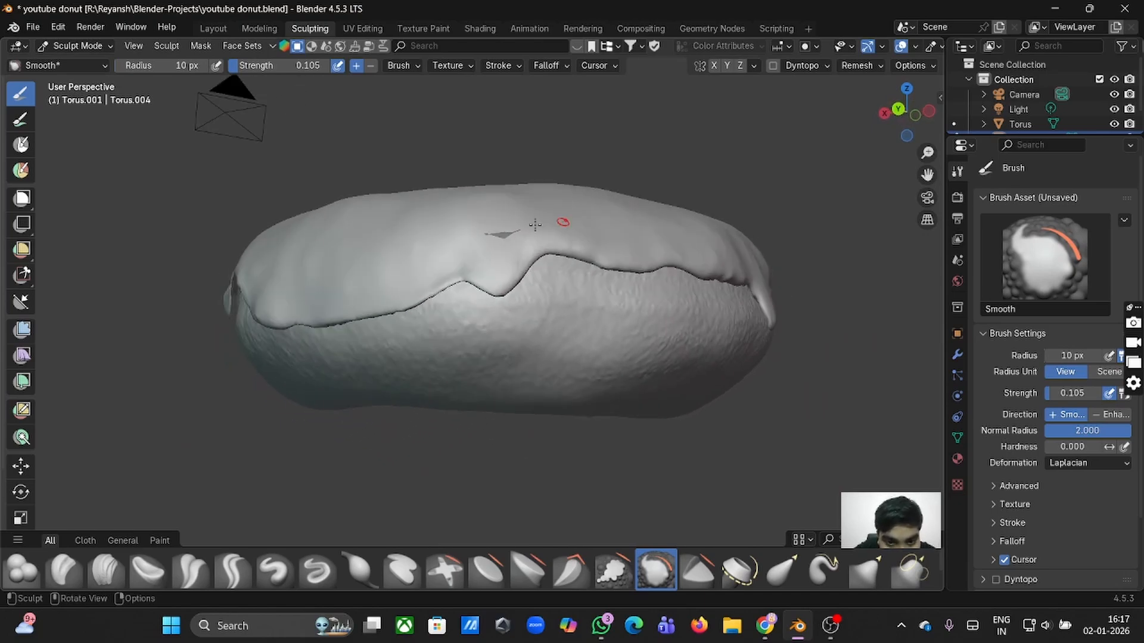
{"action": "left_click", "coordinate": [271, 575]}
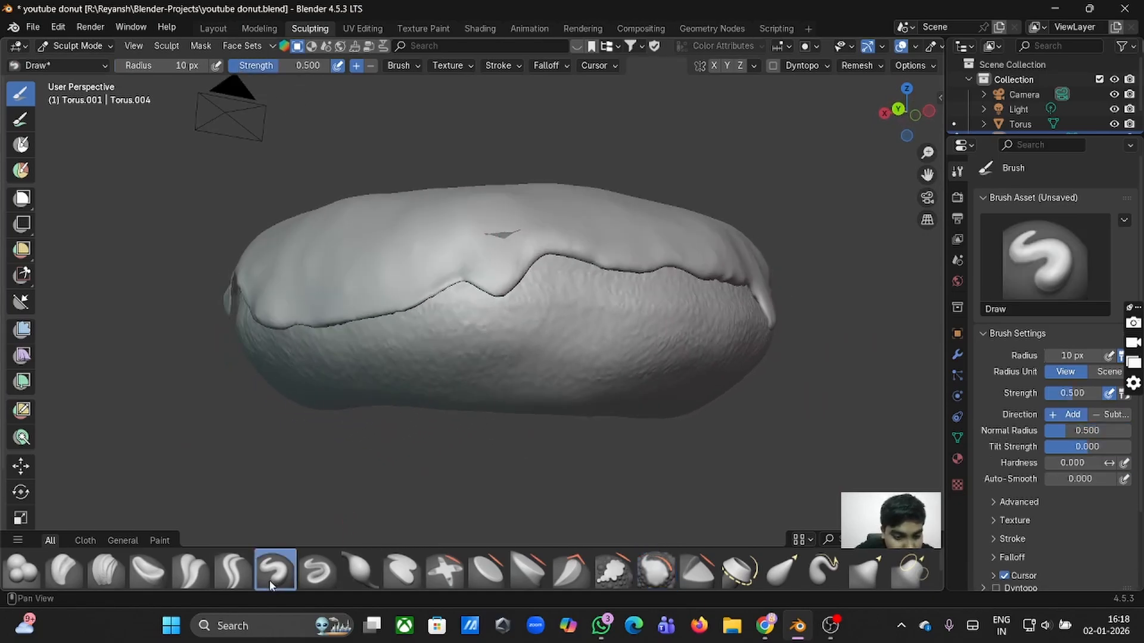
{"action": "left_click", "coordinate": [402, 65]}
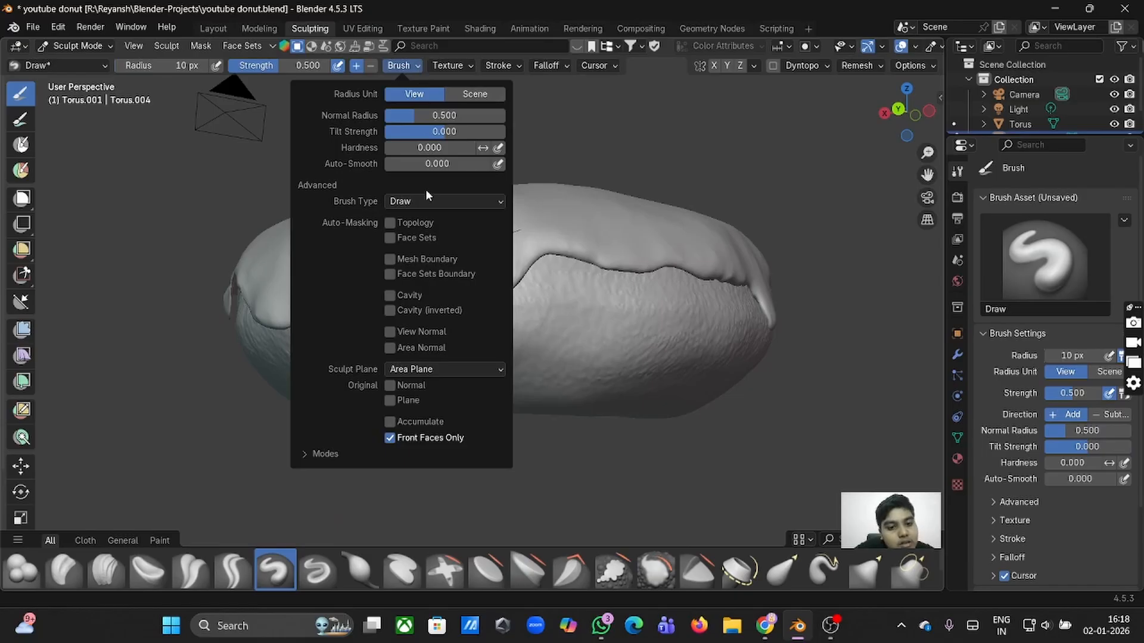
{"action": "mouse_move", "coordinate": [503, 235]}
{"action": "left_mouse_down"}
{"action": "mouse_move", "coordinate": [511, 228]}
{"action": "mouse_move", "coordinate": [484, 230]}
{"action": "left_mouse_up"}
{"action": "key", "text": "ctrl"}
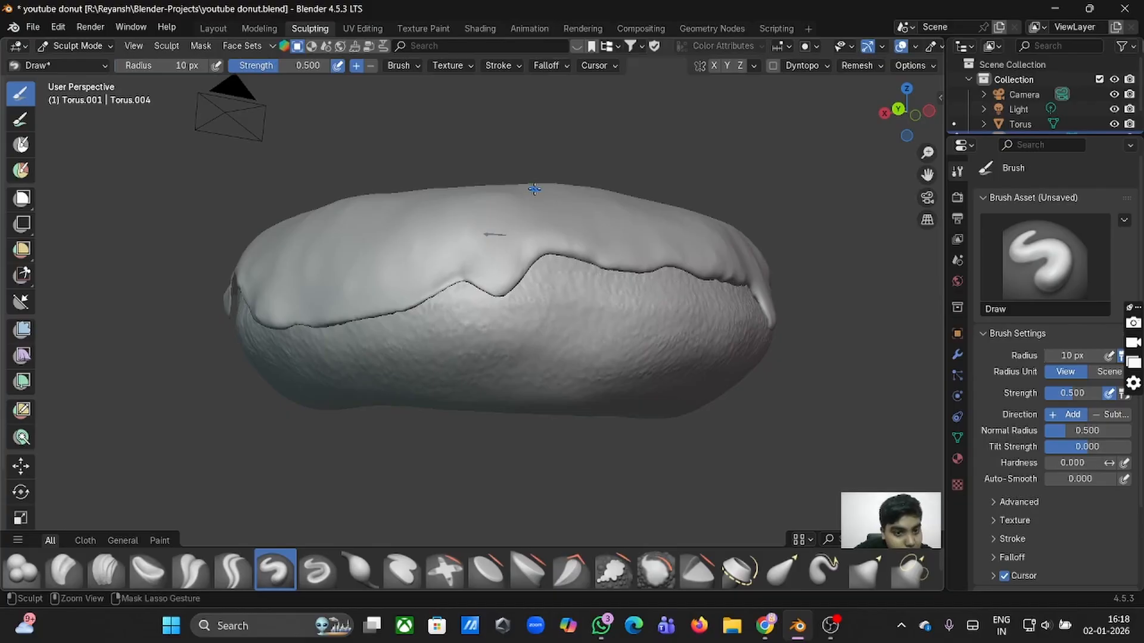
{"action": "key", "text": "f"}
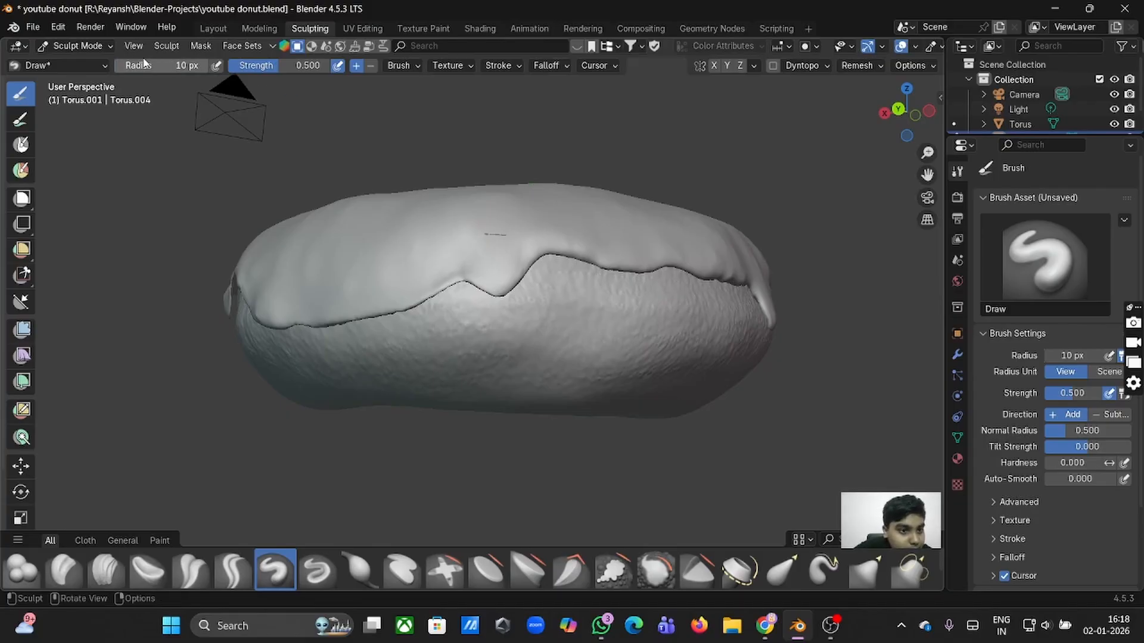
{"action": "left_click", "coordinate": [480, 201]}
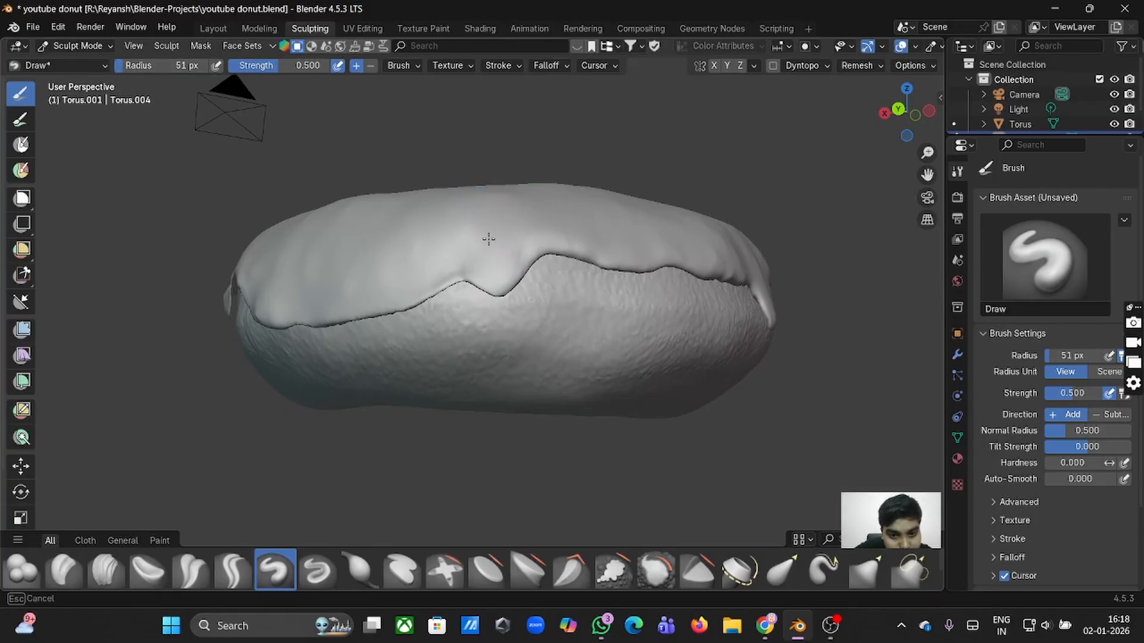
Inspect the icing's lower edge around the donut from several sides.
{"action": "mouse_move", "coordinate": [536, 268]}
{"action": "middle_mouse_down"}
{"action": "mouse_move", "coordinate": [538, 284]}
{"action": "mouse_move", "coordinate": [429, 301]}
{"action": "mouse_move", "coordinate": [401, 324]}
{"action": "middle_mouse_up"}
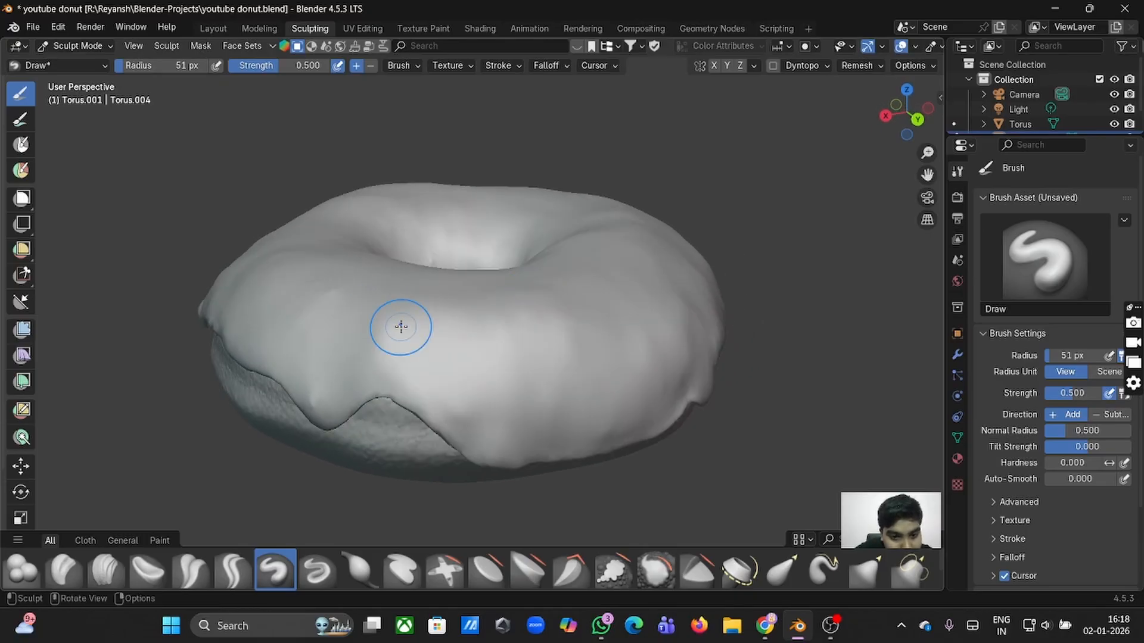
{"action": "mouse_move", "coordinate": [409, 373]}
{"action": "middle_mouse_down"}
{"action": "mouse_move", "coordinate": [426, 384]}
{"action": "mouse_move", "coordinate": [439, 363]}
{"action": "mouse_move", "coordinate": [428, 356]}
{"action": "mouse_move", "coordinate": [427, 381]}
{"action": "middle_mouse_up"}
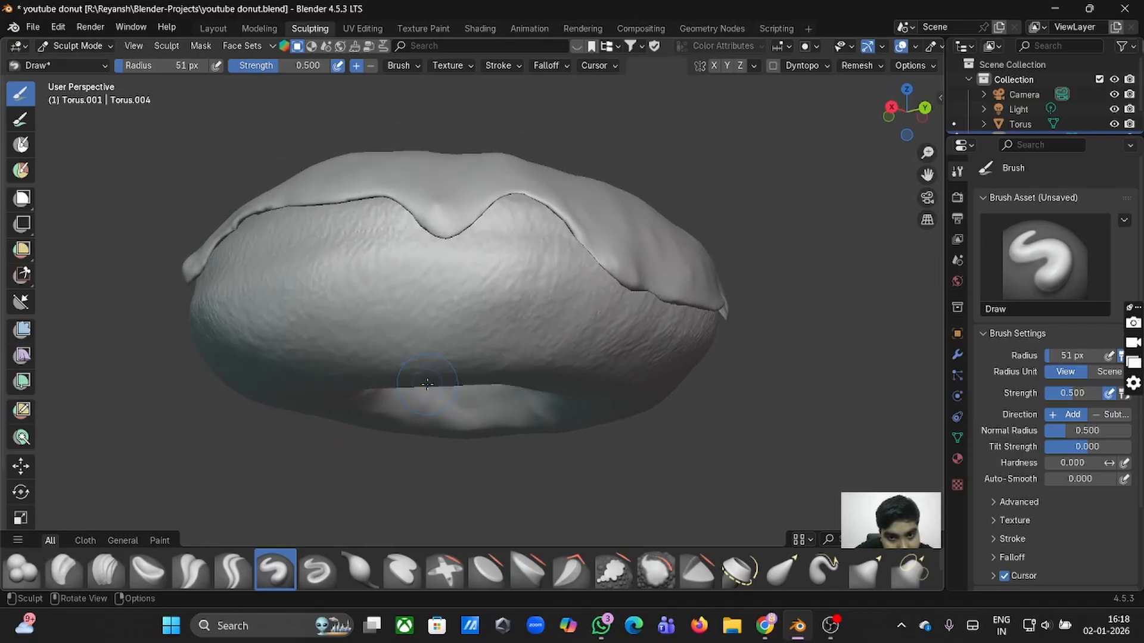
{"action": "mouse_move", "coordinate": [456, 166]}
{"action": "middle_mouse_down"}
{"action": "mouse_move", "coordinate": [492, 250]}
{"action": "mouse_move", "coordinate": [523, 245]}
{"action": "middle_mouse_up"}
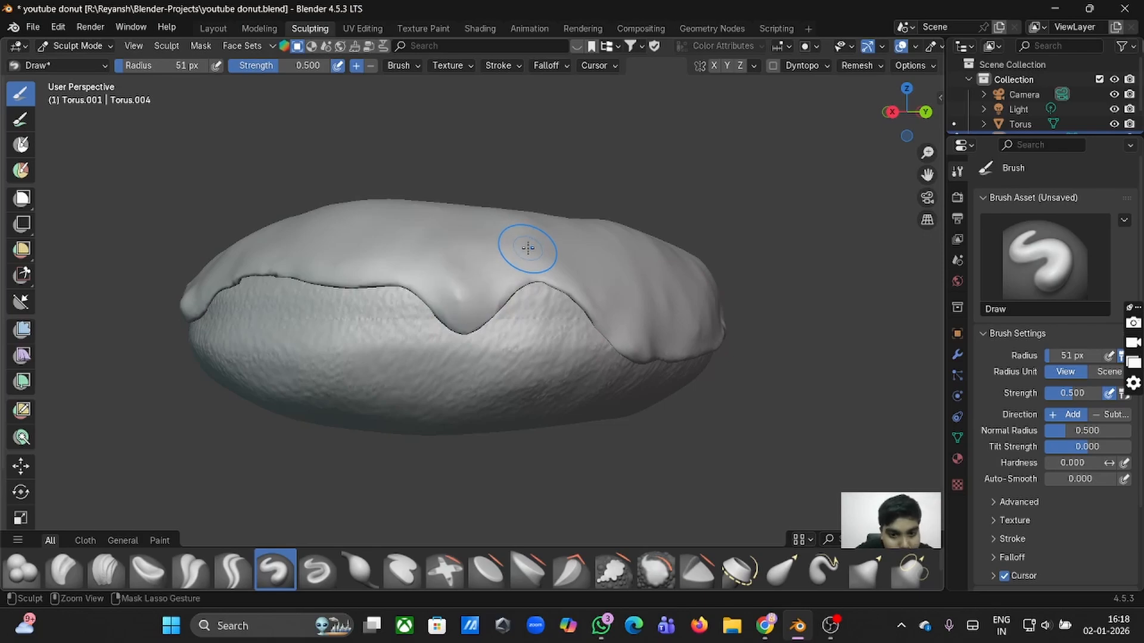
{"action": "scroll", "coordinate": [528, 248], "scroll_direction": "left", "scroll_amount": 5}
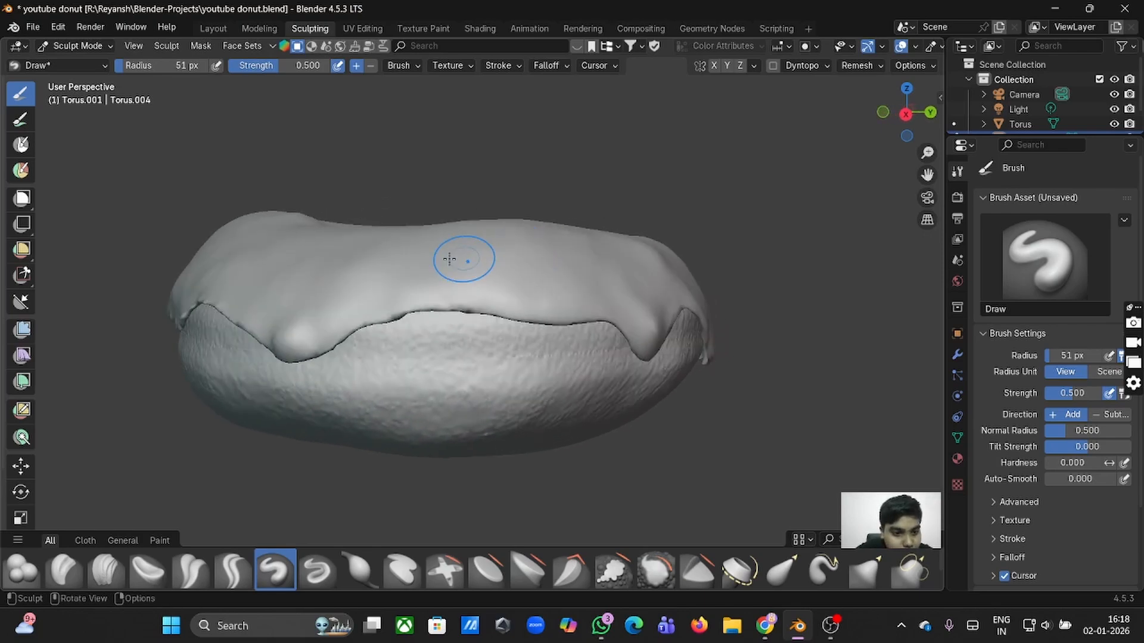
{"action": "scroll", "coordinate": [276, 274], "scroll_direction": "left", "scroll_amount": 5}
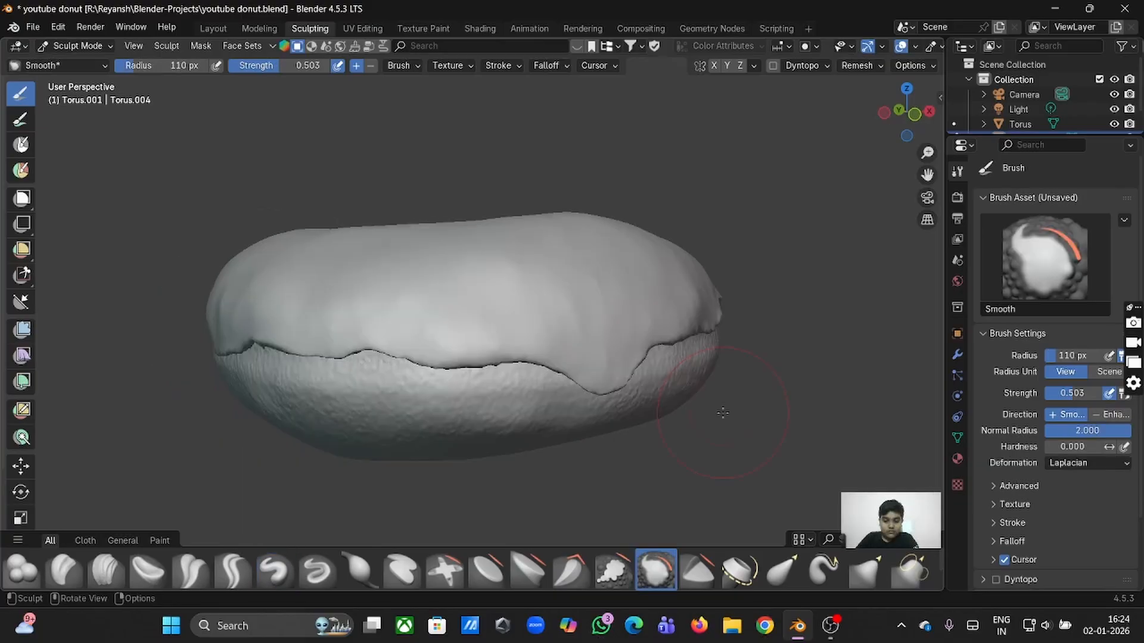
Set the Smooth brush radius to 12 px and smooth the edge of the large icing drip.
{"action": "scroll", "coordinate": [722, 413], "scroll_direction": "up", "scroll_amount": 6}
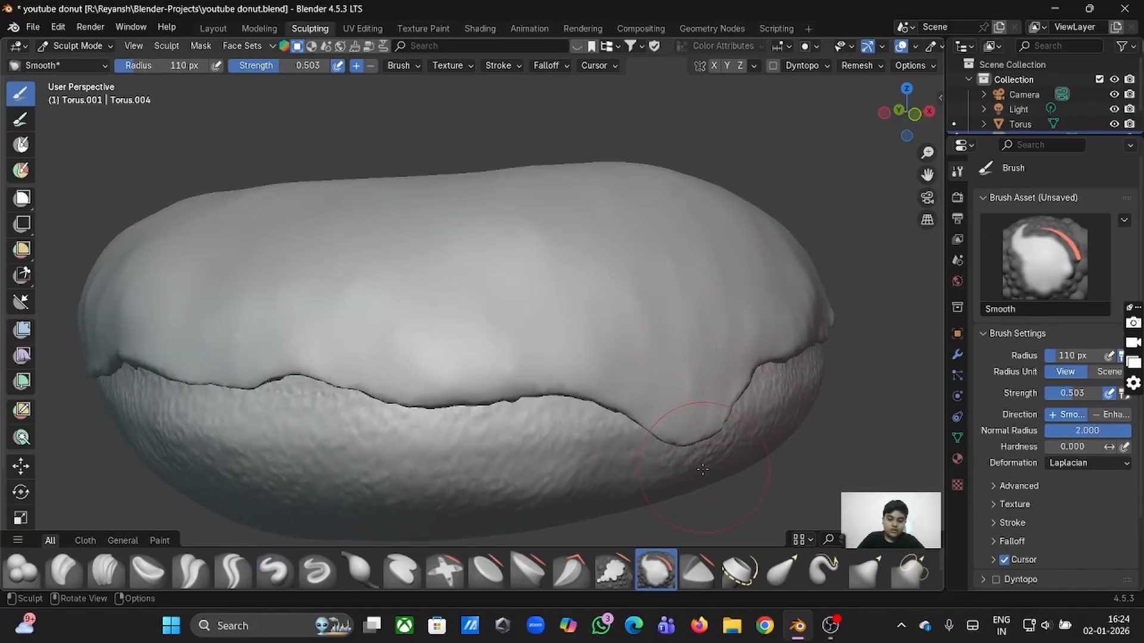
{"action": "scroll", "coordinate": [531, 458], "scroll_direction": "up", "scroll_amount": 1}
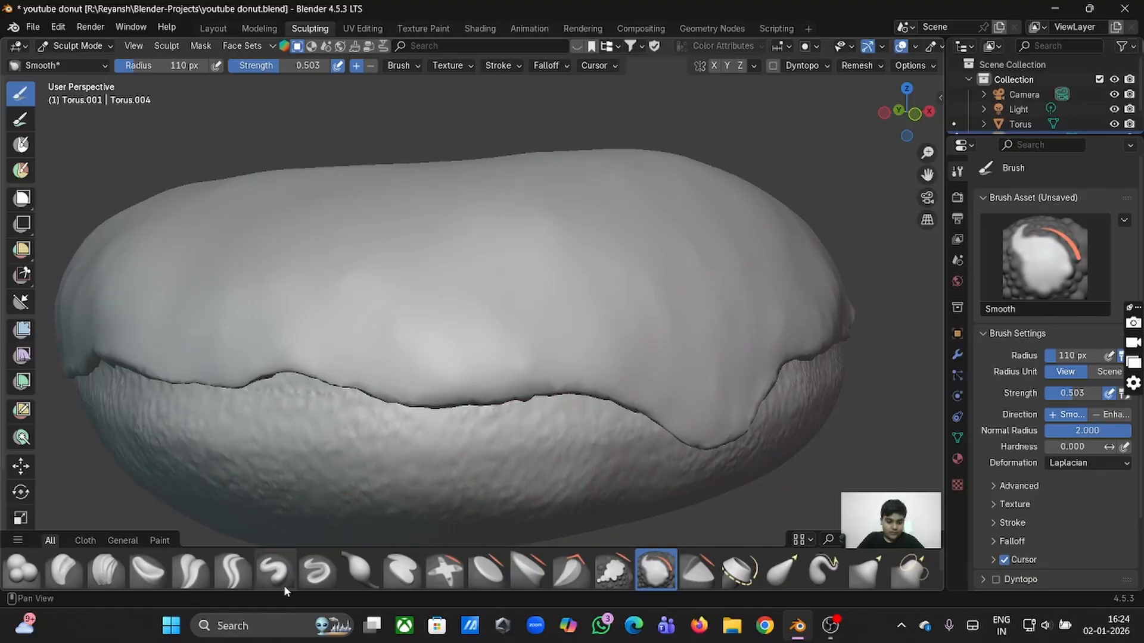
{"action": "left_click", "coordinate": [275, 571]}
{"action": "key", "text": "shift+s"}
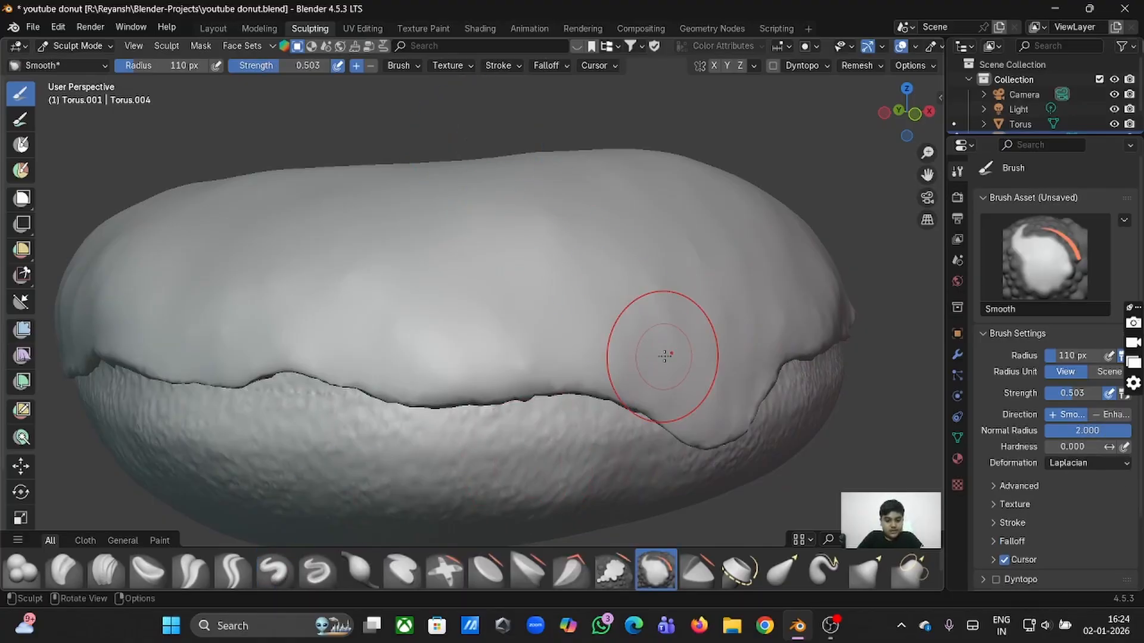
{"action": "key", "text": "f"}
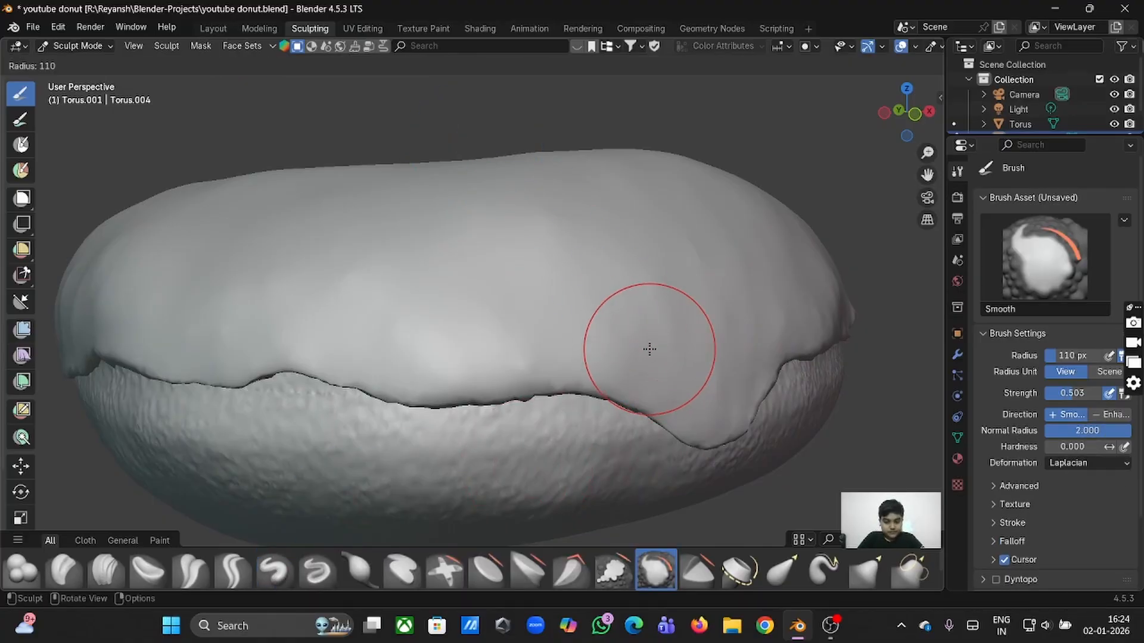
{"action": "left_click", "coordinate": [589, 310]}
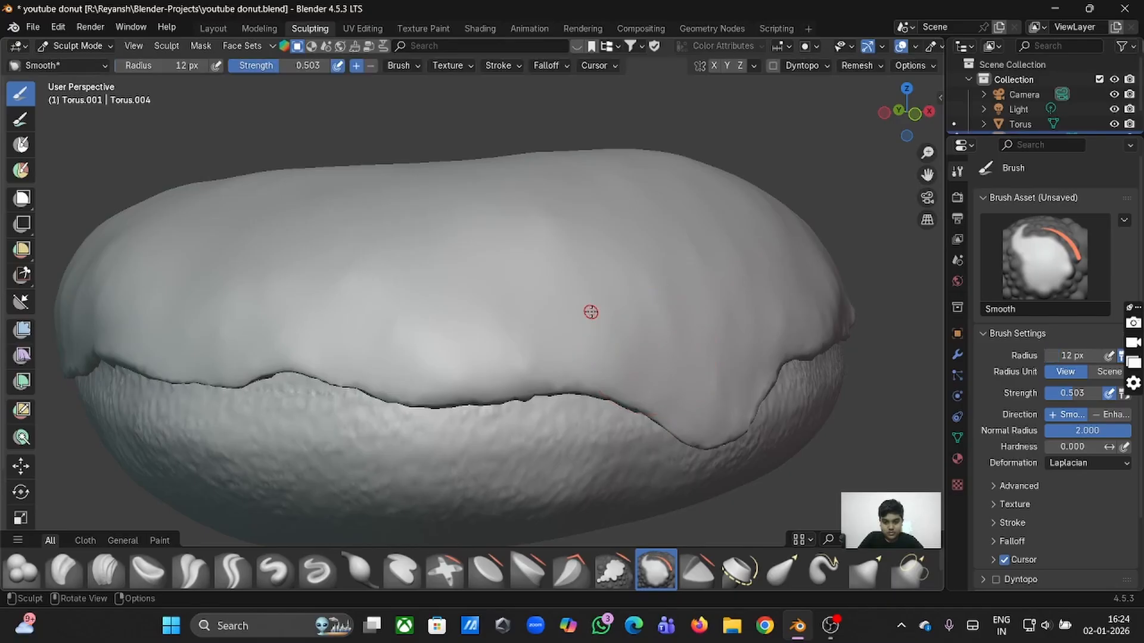
{"action": "mouse_move", "coordinate": [736, 435]}
{"action": "left_mouse_down"}
{"action": "mouse_move", "coordinate": [689, 438]}
{"action": "mouse_move", "coordinate": [743, 413]}
{"action": "left_mouse_up"}
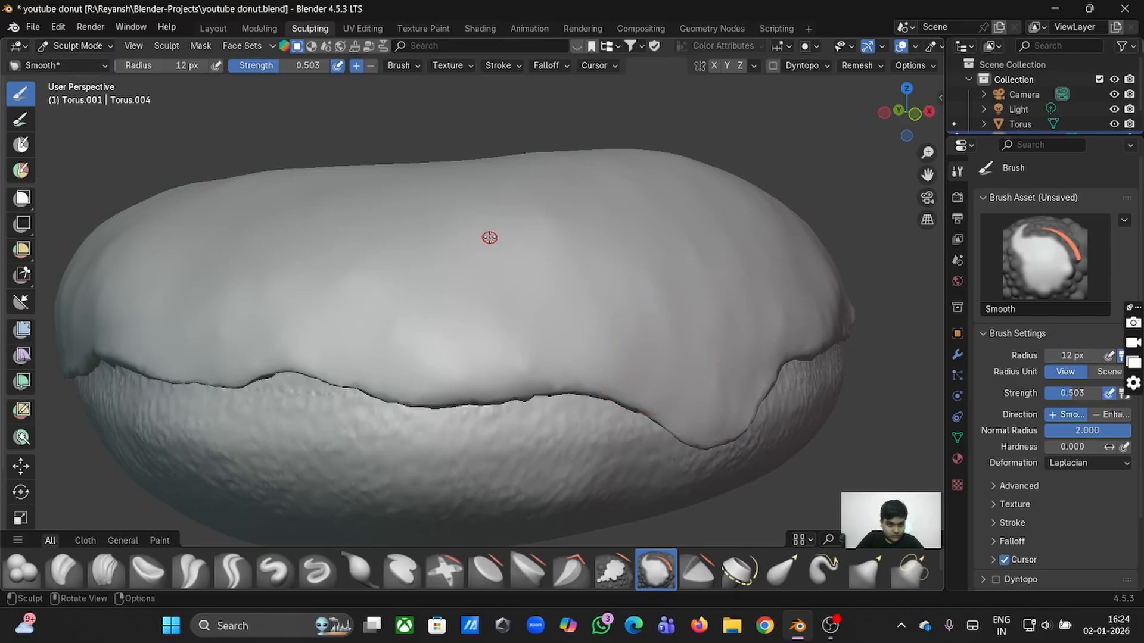
Smooth the drip's edge again at strength 0.625 and check the brush's Front Faces Only option.
{"action": "left_click_drag", "start_coordinate": [272, 68], "coordinate": [285, 68]}
{"action": "mouse_move", "coordinate": [785, 365]}
{"action": "left_mouse_down"}
{"action": "mouse_move", "coordinate": [747, 423]}
{"action": "mouse_move", "coordinate": [710, 444]}
{"action": "left_mouse_up"}
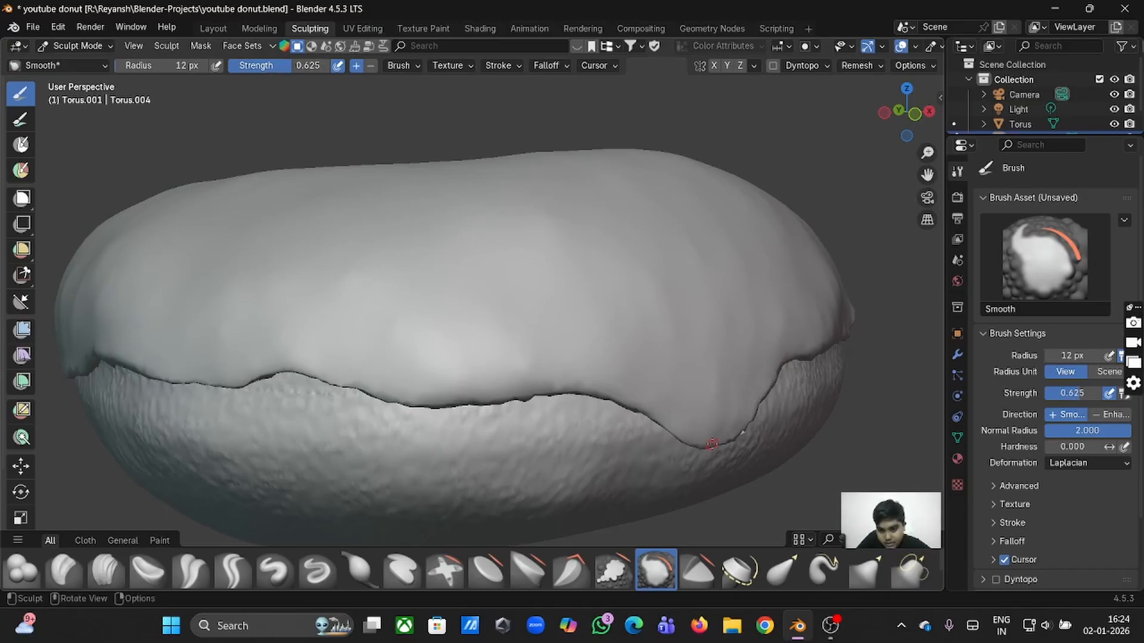
{"action": "middle_click_drag", "start_coordinate": [710, 444], "coordinate": [712, 444]}
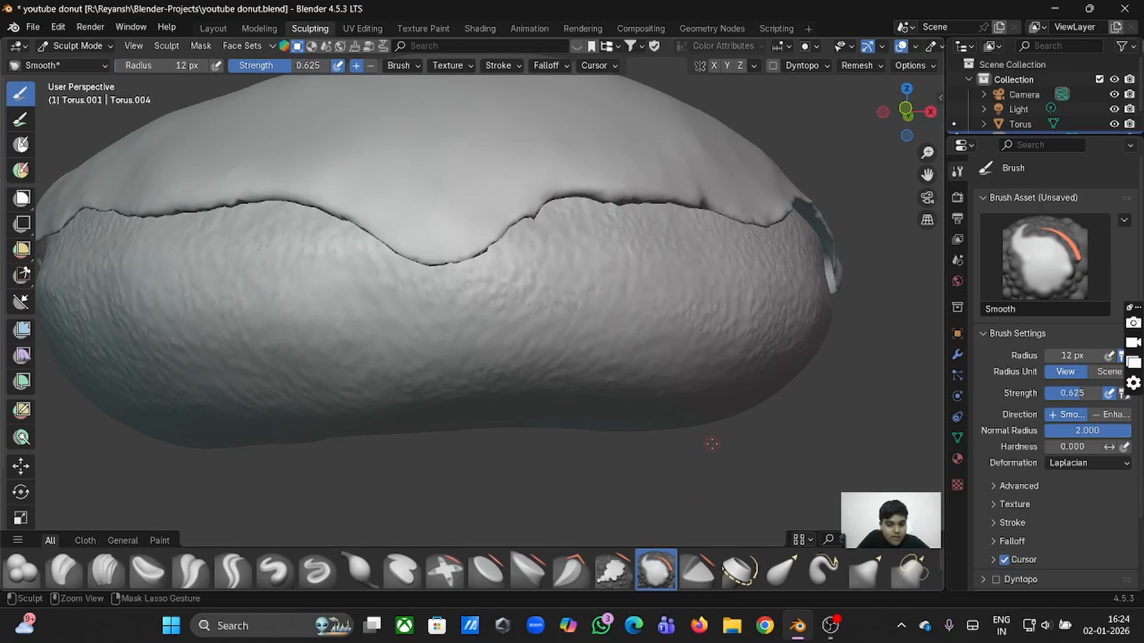
{"action": "left_click", "coordinate": [397, 66]}
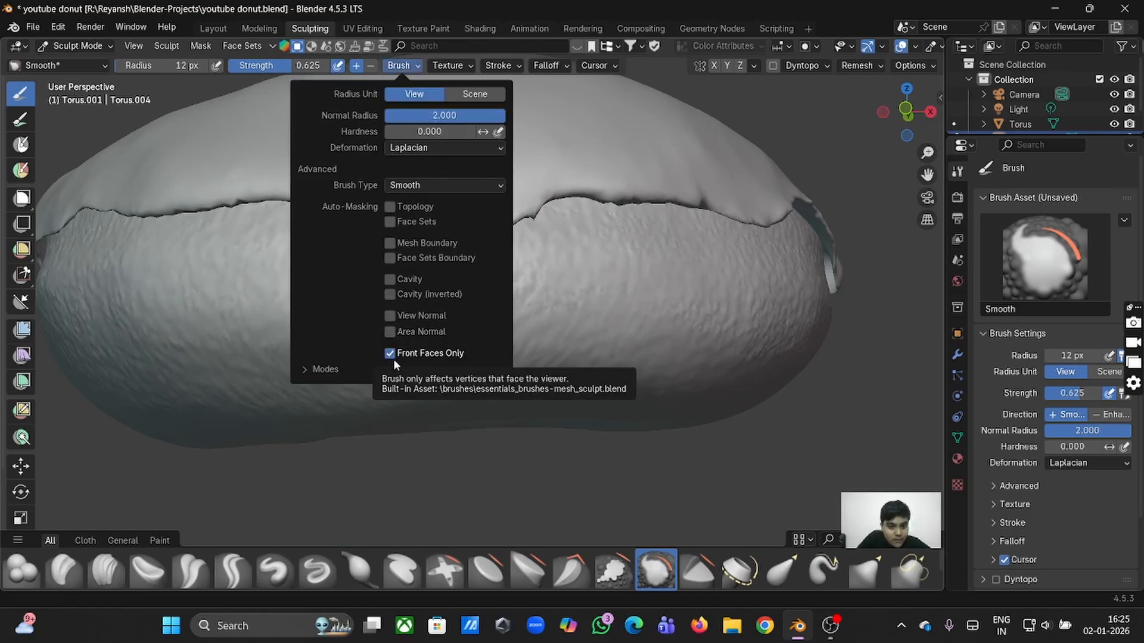
Build up the edge of the large icing drip with the Draw brush at strength 0.344.
{"action": "left_click", "coordinate": [275, 570]}
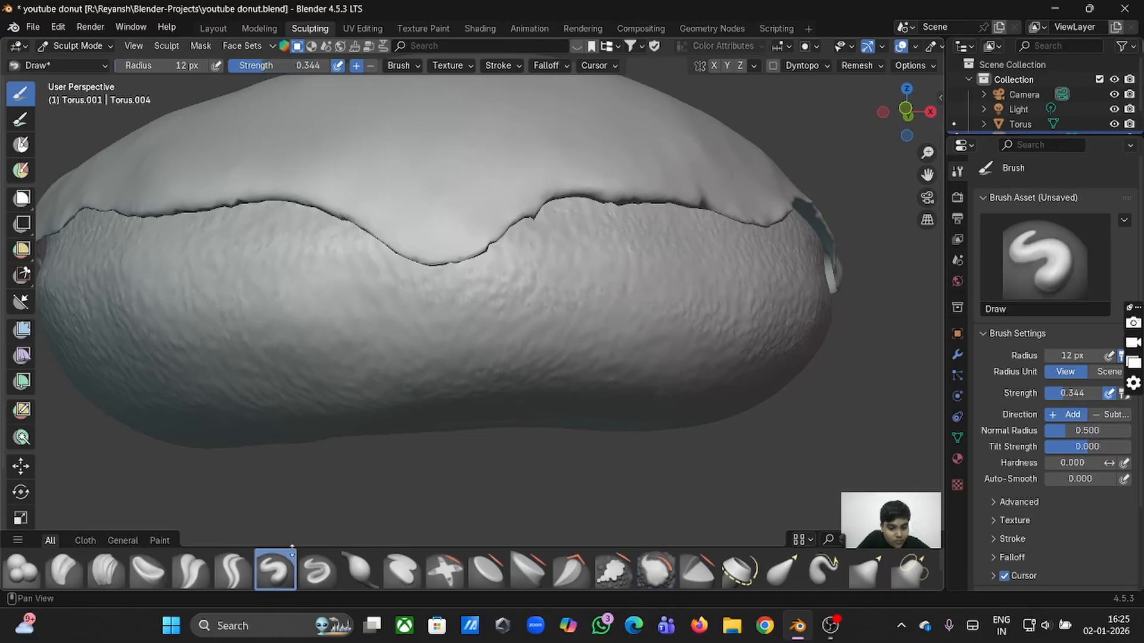
{"action": "mouse_move", "coordinate": [499, 208]}
{"action": "left_mouse_down"}
{"action": "mouse_move", "coordinate": [488, 237]}
{"action": "mouse_move", "coordinate": [434, 255]}
{"action": "left_mouse_up"}
{"action": "key", "text": "KP_8"}
{"action": "key", "text": "KP_8"}
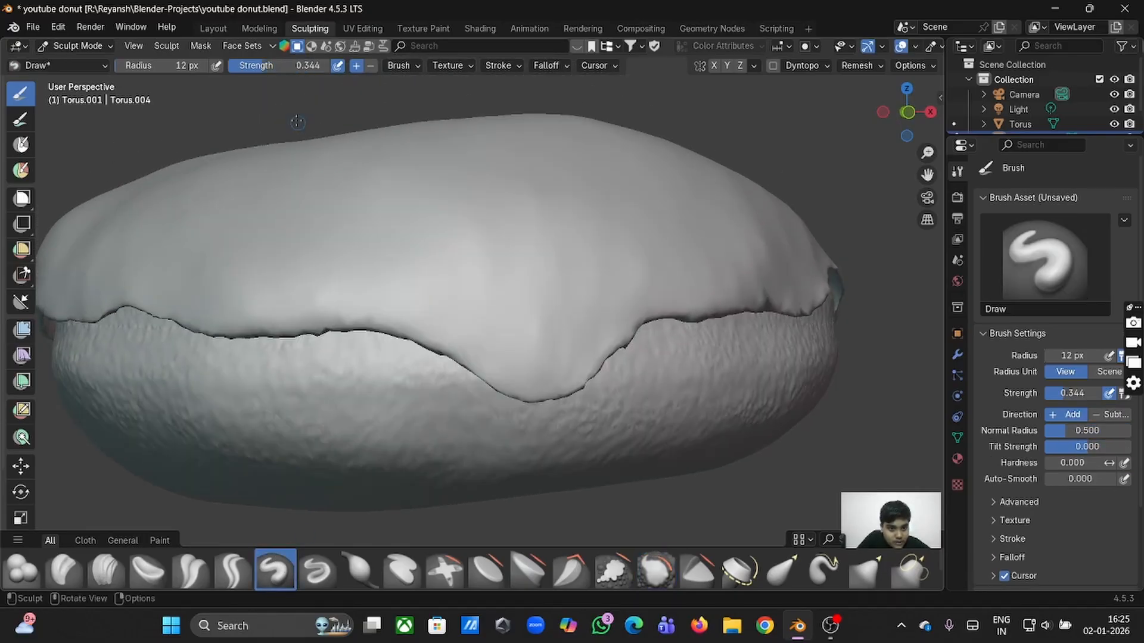
Raise the Draw brush strength to 0.431 and thicken the rim on both sides of the large drip.
{"action": "left_click_drag", "start_coordinate": [263, 66], "coordinate": [270, 66]}
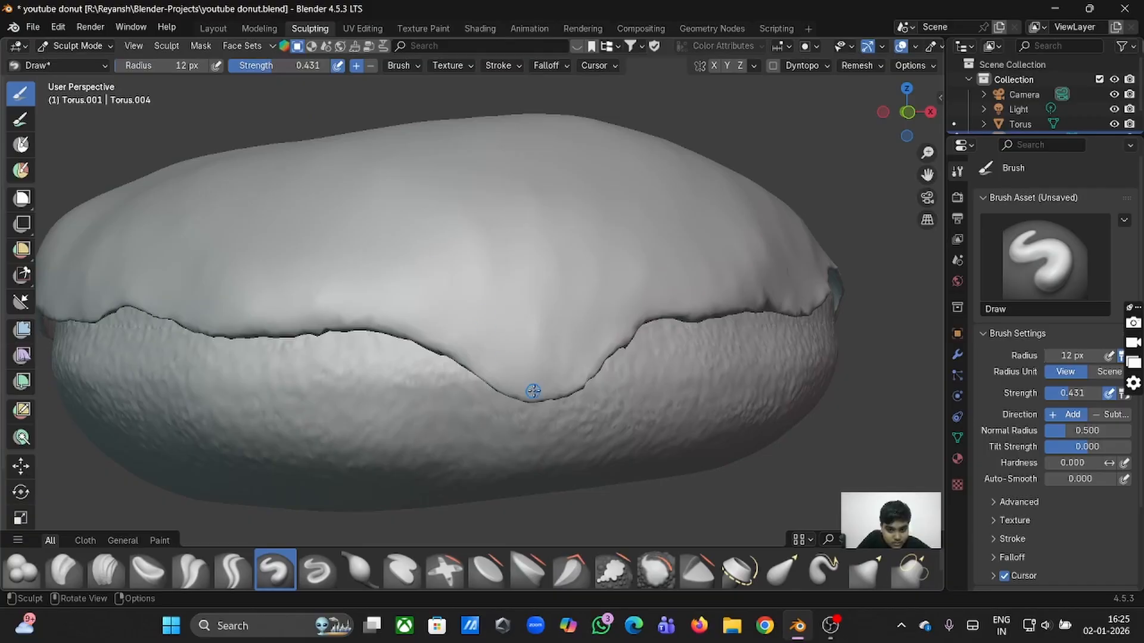
{"action": "left_click_drag", "start_coordinate": [534, 390], "coordinate": [508, 393]}
{"action": "left_click_drag", "start_coordinate": [577, 395], "coordinate": [557, 387]}
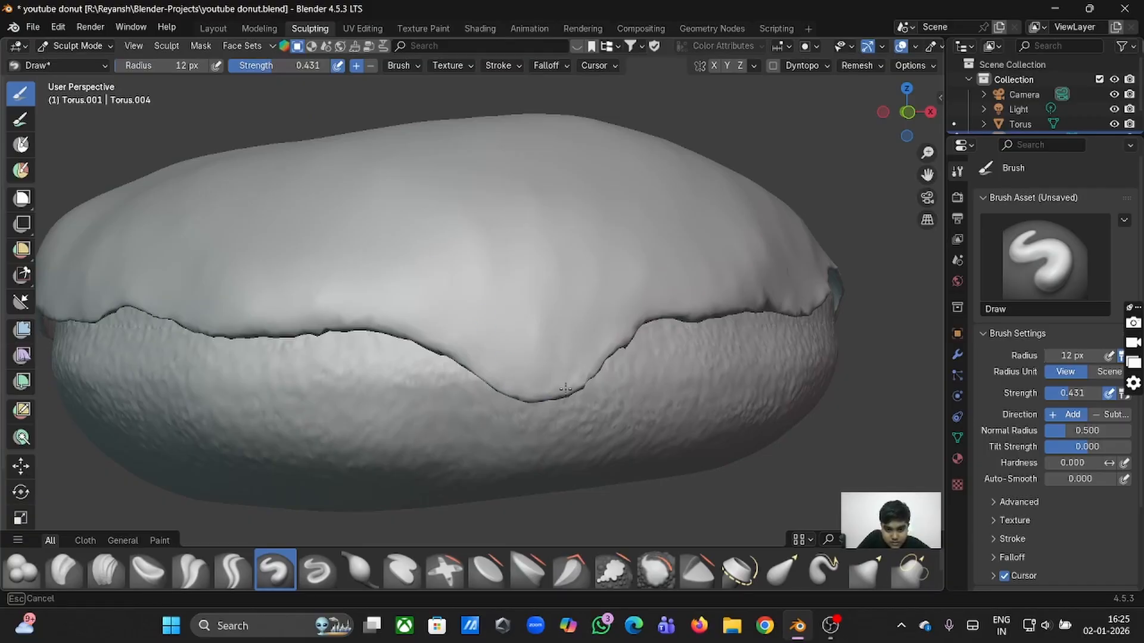
{"action": "left_click_drag", "start_coordinate": [607, 355], "coordinate": [617, 347]}
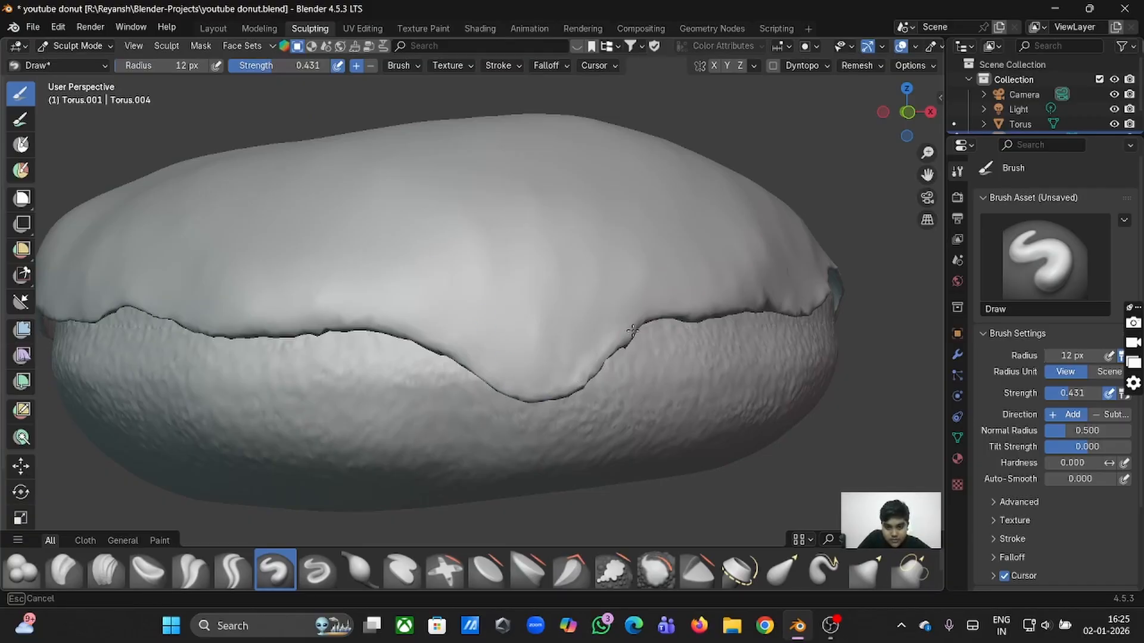
{"action": "left_click_drag", "start_coordinate": [522, 380], "coordinate": [422, 335]}
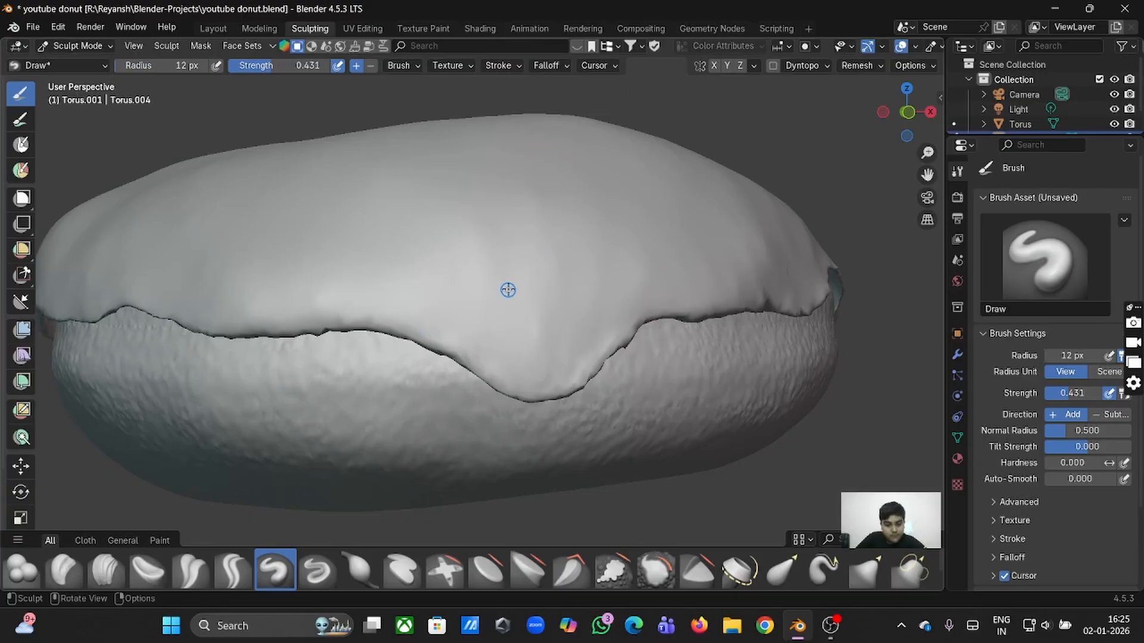
{"action": "left_click_drag", "start_coordinate": [480, 367], "coordinate": [503, 384]}
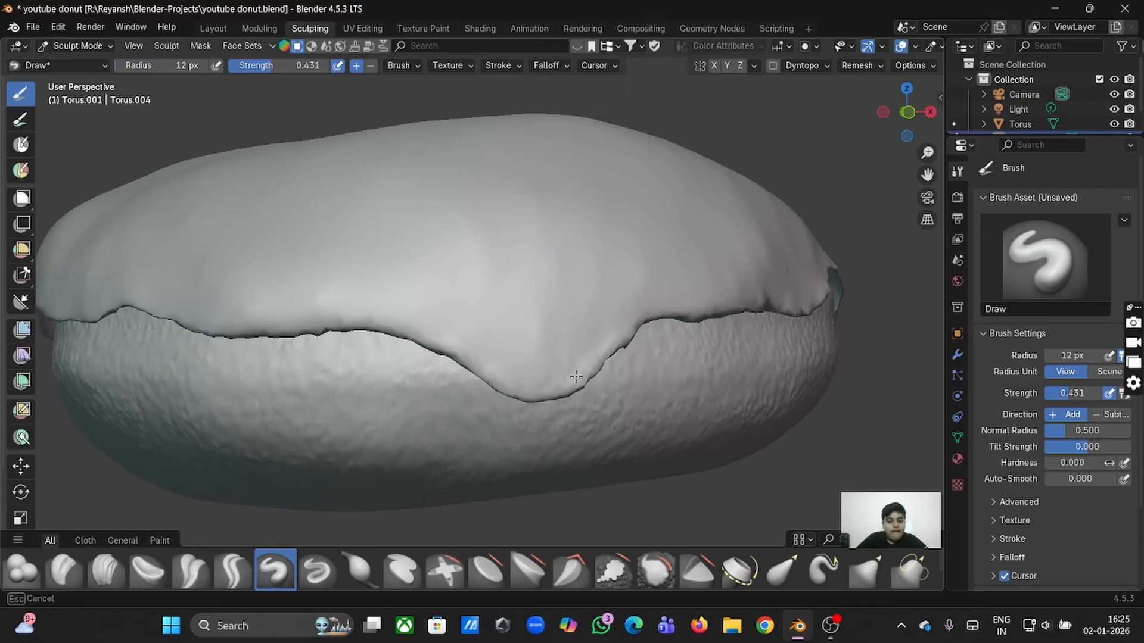
{"action": "left_click_drag", "start_coordinate": [575, 376], "coordinate": [595, 346]}
Continue thickening the icing's lower rim past the large drip with Draw brush strokes around the donut's side.
{"action": "middle_click_drag", "start_coordinate": [560, 328], "coordinate": [489, 319]}
{"action": "mouse_move", "coordinate": [198, 383]}
{"action": "left_mouse_down"}
{"action": "mouse_move", "coordinate": [228, 351]}
{"action": "mouse_move", "coordinate": [316, 326]}
{"action": "left_mouse_up"}
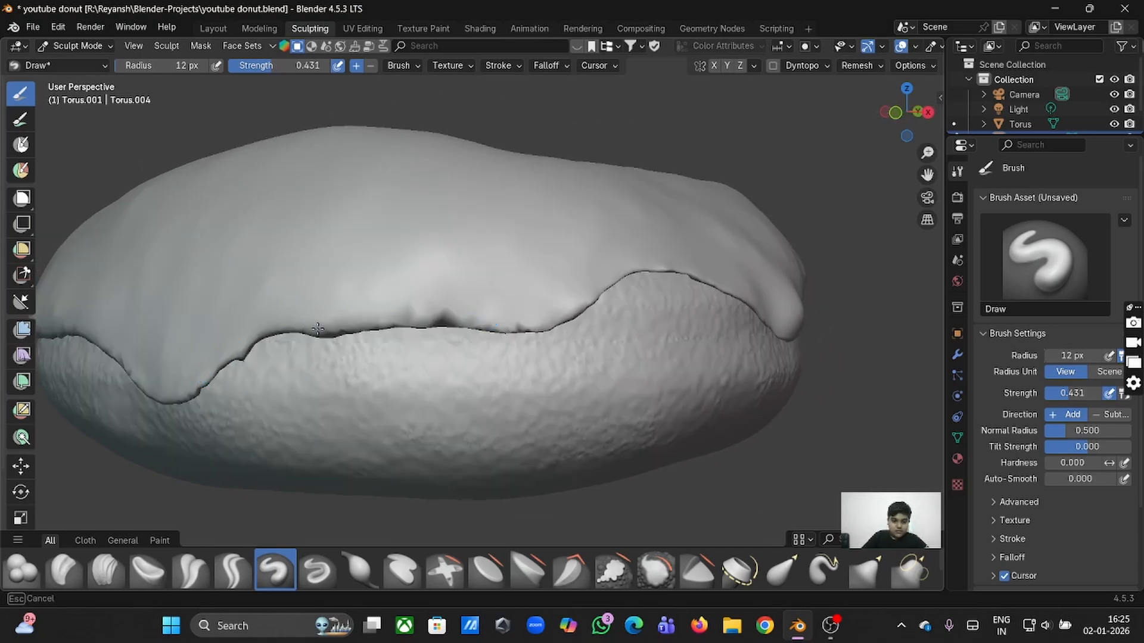
{"action": "middle_click_drag", "start_coordinate": [317, 328], "coordinate": [309, 327]}
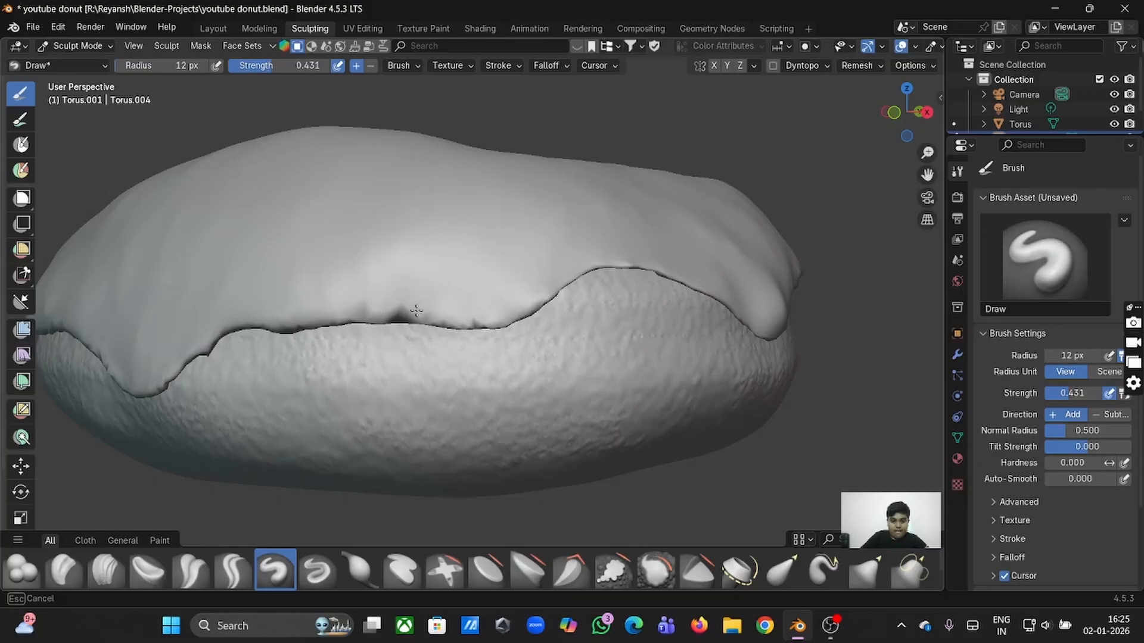
{"action": "left_click_drag", "start_coordinate": [513, 310], "coordinate": [579, 271]}
{"action": "middle_click_drag", "start_coordinate": [576, 272], "coordinate": [515, 314]}
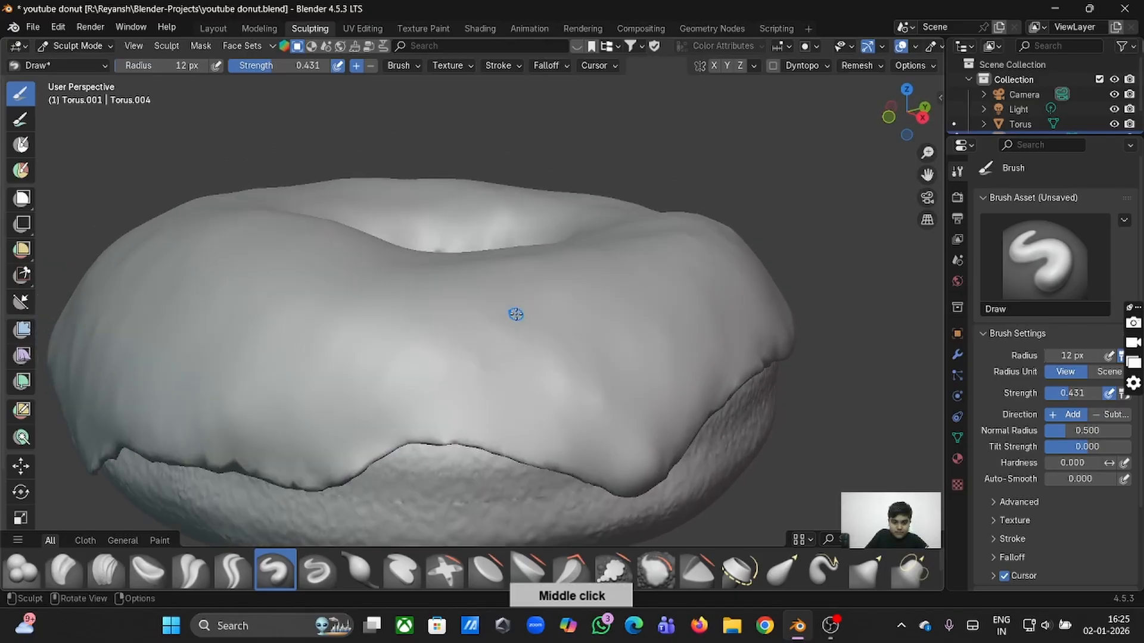
{"action": "mouse_move", "coordinate": [364, 461]}
{"action": "left_mouse_down"}
{"action": "mouse_move", "coordinate": [446, 434]}
{"action": "mouse_move", "coordinate": [475, 445]}
{"action": "left_mouse_up"}
{"action": "middle_click_drag", "start_coordinate": [475, 445], "coordinate": [602, 405]}
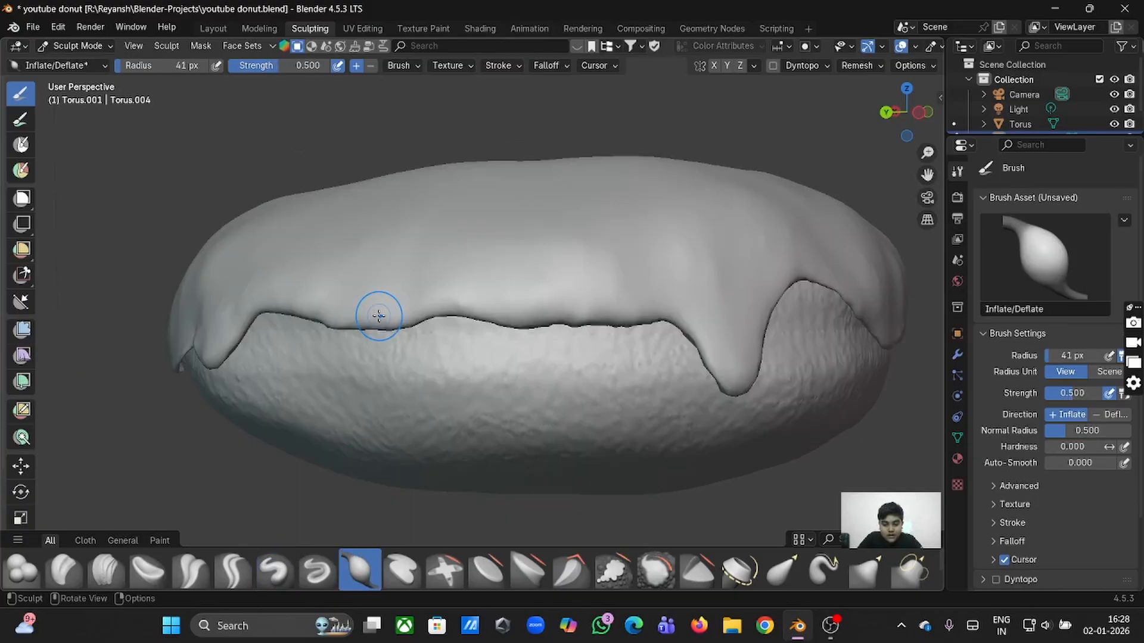
Return to the Layout workspace and inspect the donut and its icing from the side, selecting each in turn.
{"action": "middle_click_drag", "start_coordinate": [378, 311], "coordinate": [379, 315]}
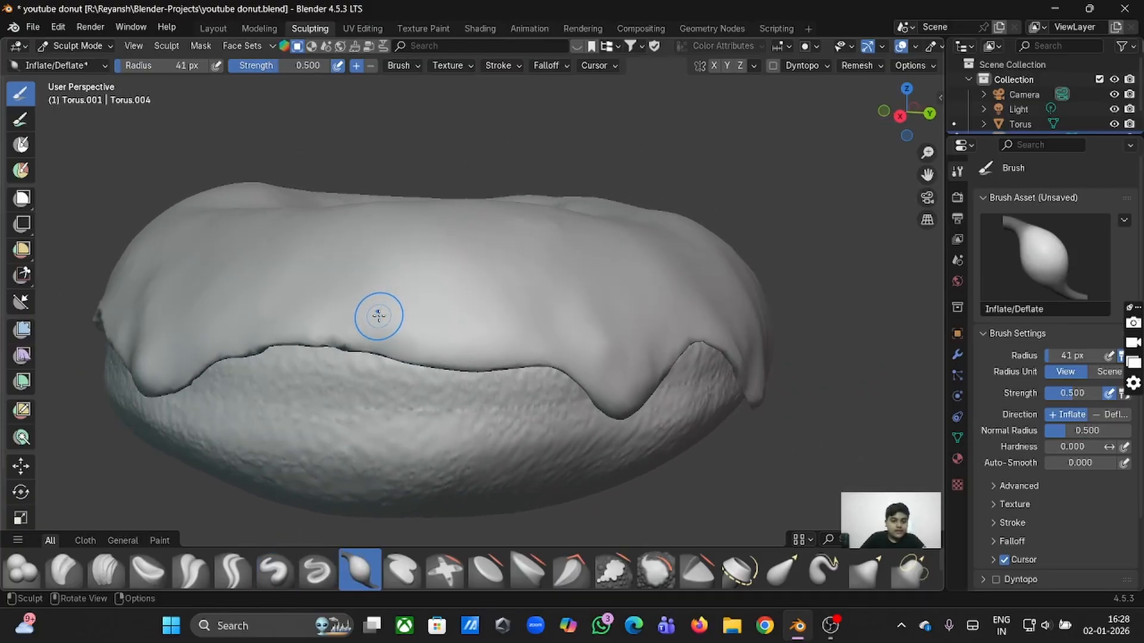
{"action": "left_click", "coordinate": [213, 28]}
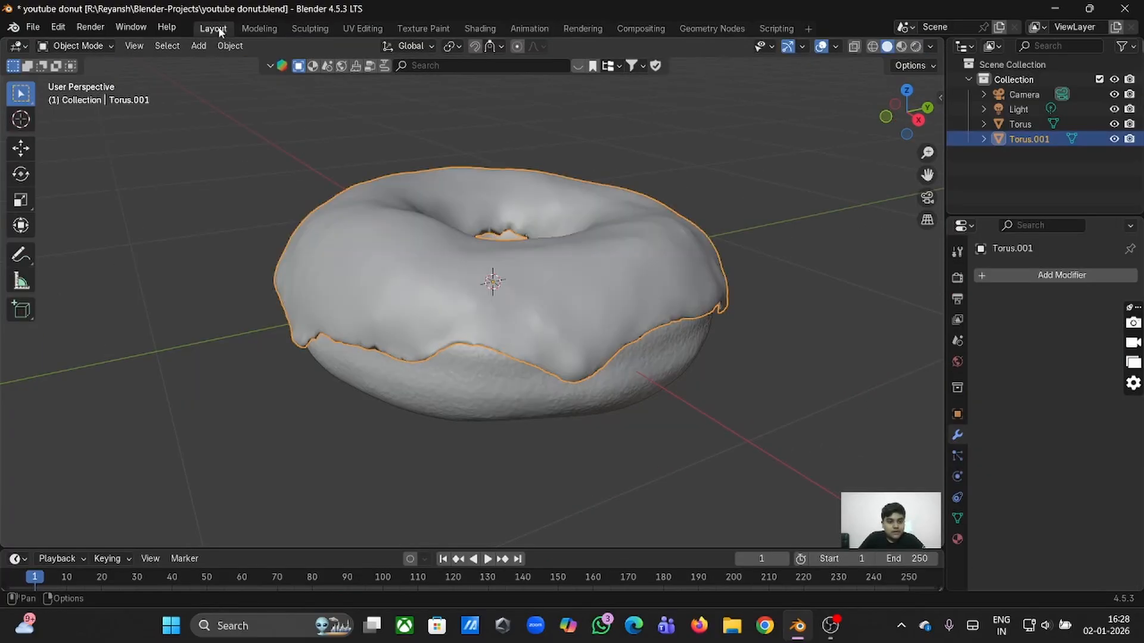
{"action": "left_click", "coordinate": [617, 441]}
{"action": "middle_click_drag", "start_coordinate": [617, 441], "coordinate": [617, 441]}
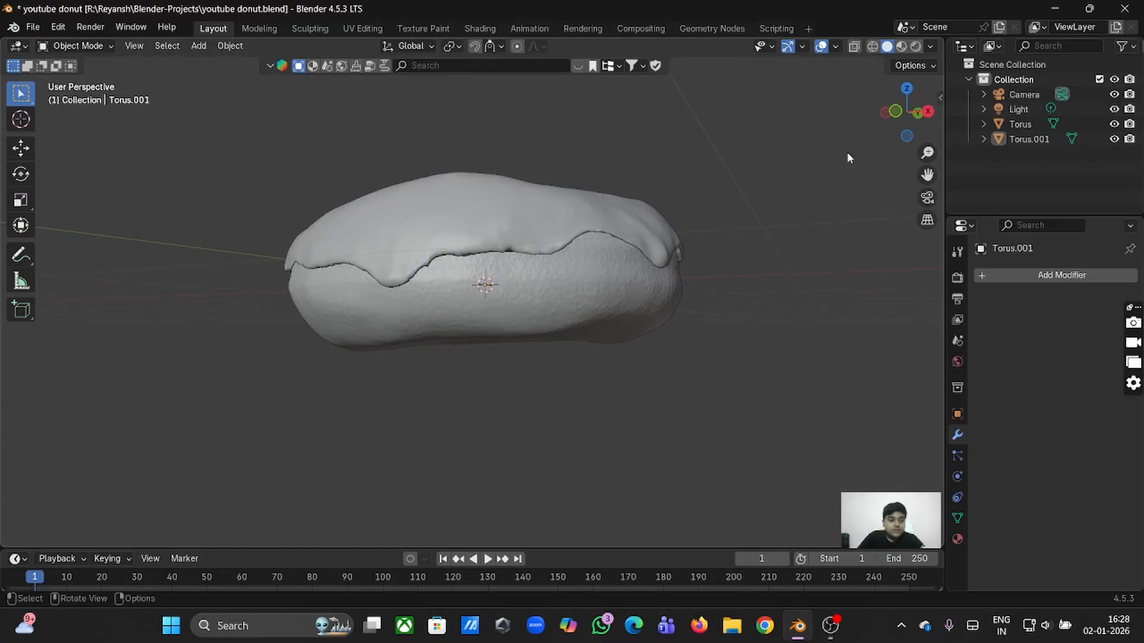
{"action": "left_click", "coordinate": [585, 290]}
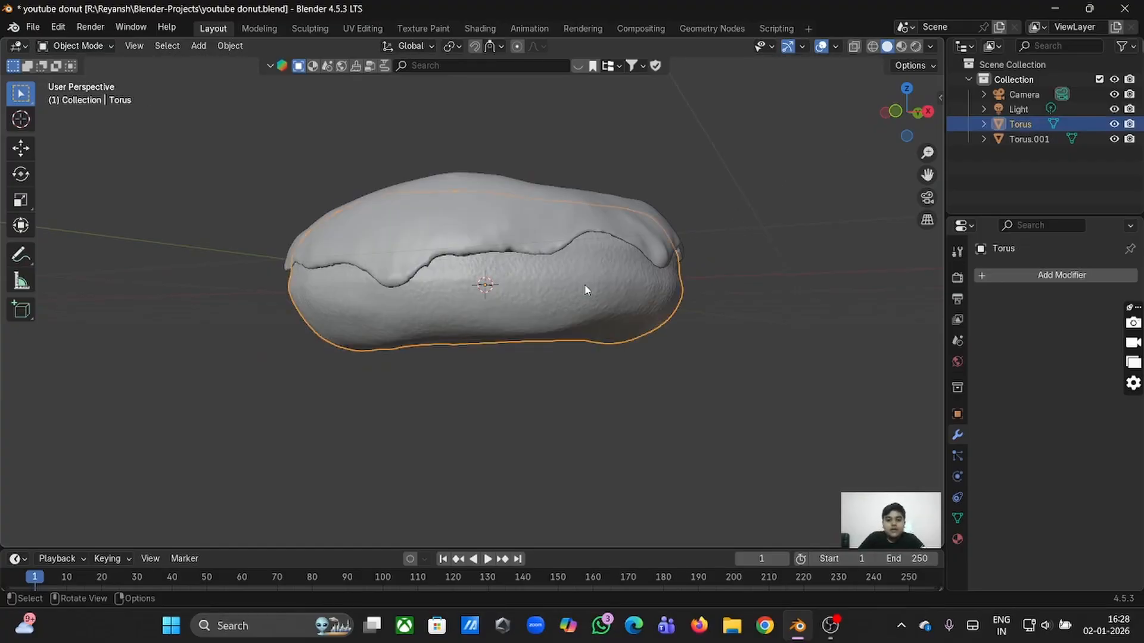
{"action": "left_click", "coordinate": [705, 265]}
{"action": "middle_click_drag", "start_coordinate": [705, 265], "coordinate": [589, 249]}
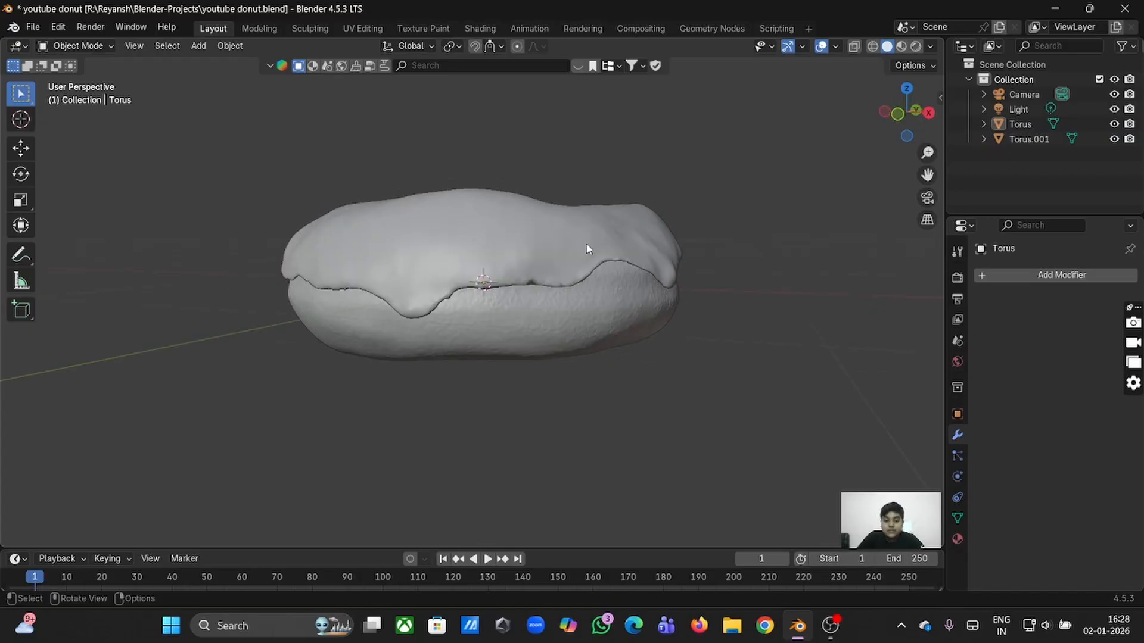
{"action": "left_click", "coordinate": [469, 239]}
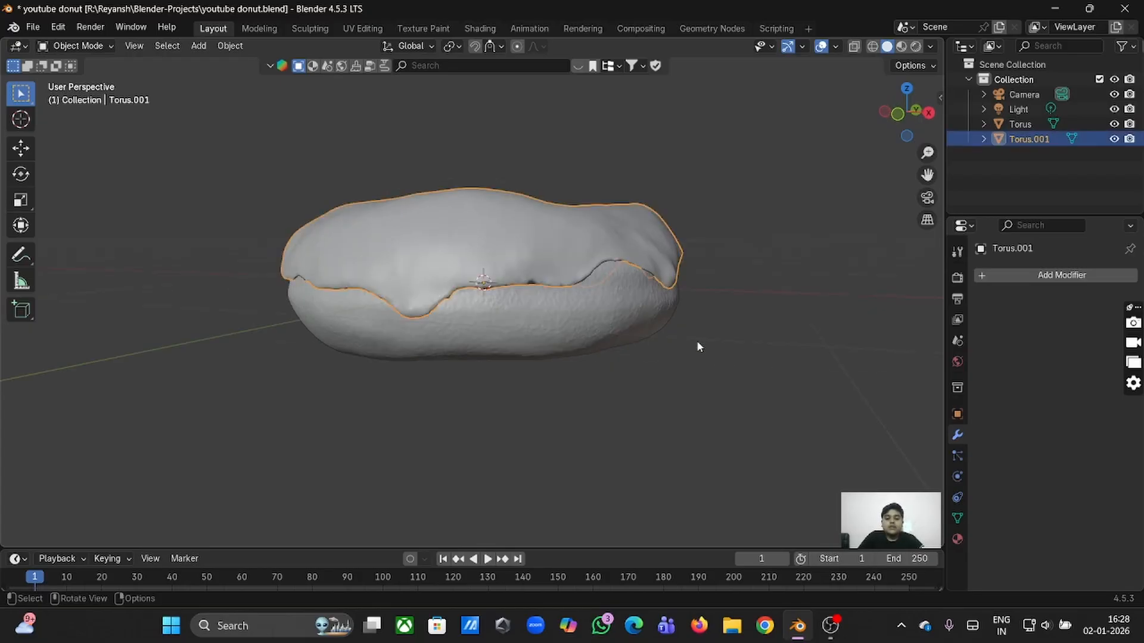
{"action": "left_click", "coordinate": [681, 332]}
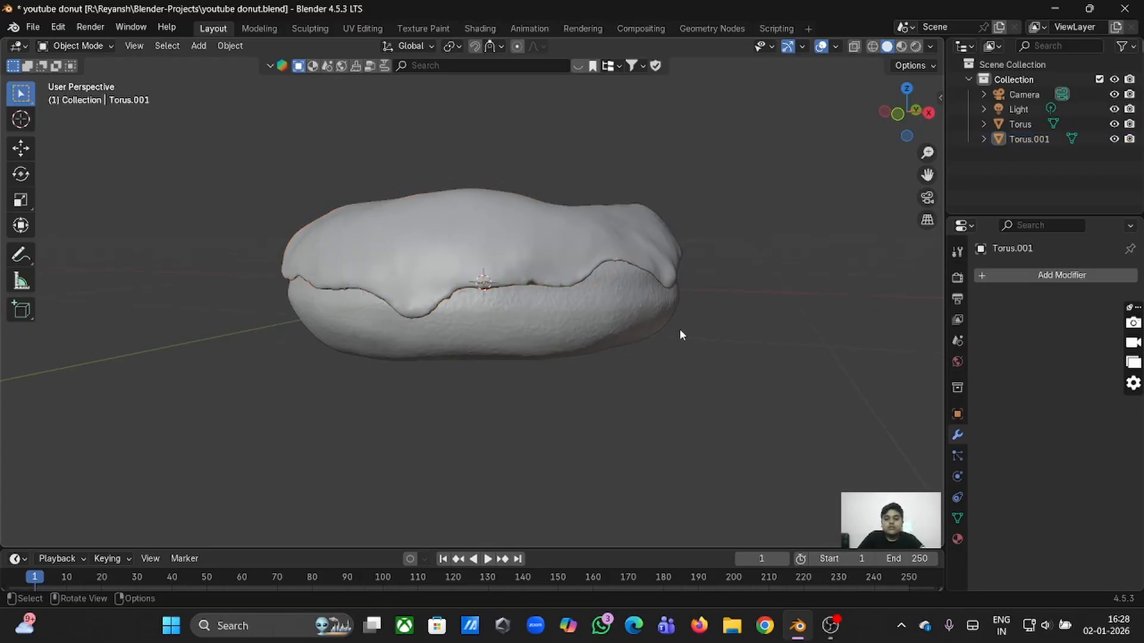
Select the donut body, view its side in the Sculpting workspace and return to the Layout workspace.
{"action": "left_click", "coordinate": [637, 300]}
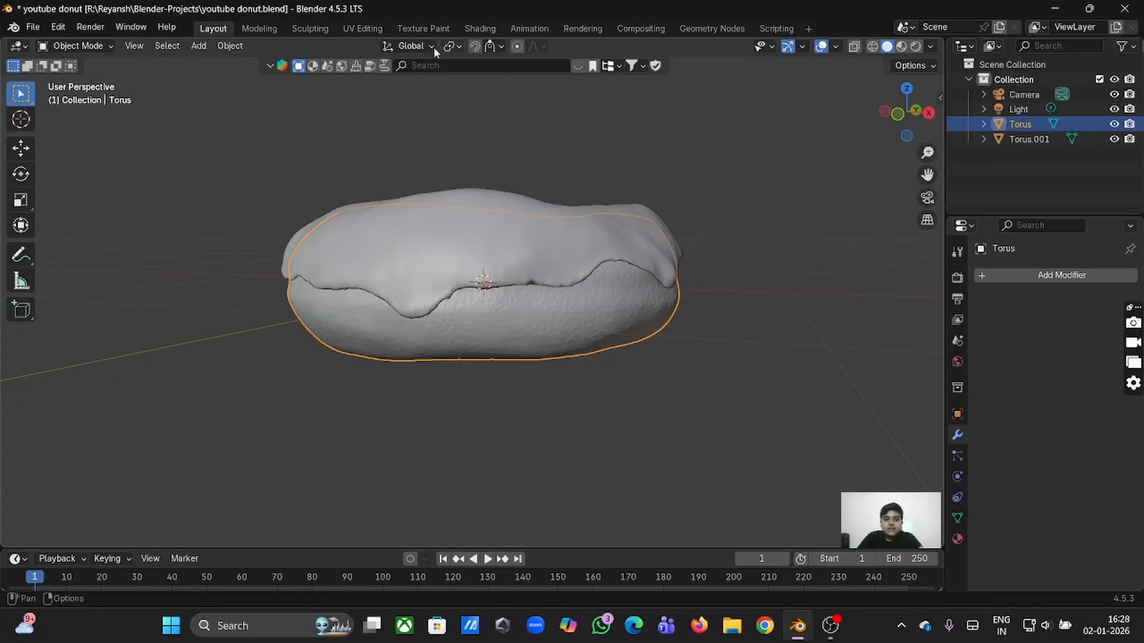
{"action": "left_click", "coordinate": [309, 28]}
{"action": "middle_click_drag", "start_coordinate": [521, 258], "coordinate": [411, 163]}
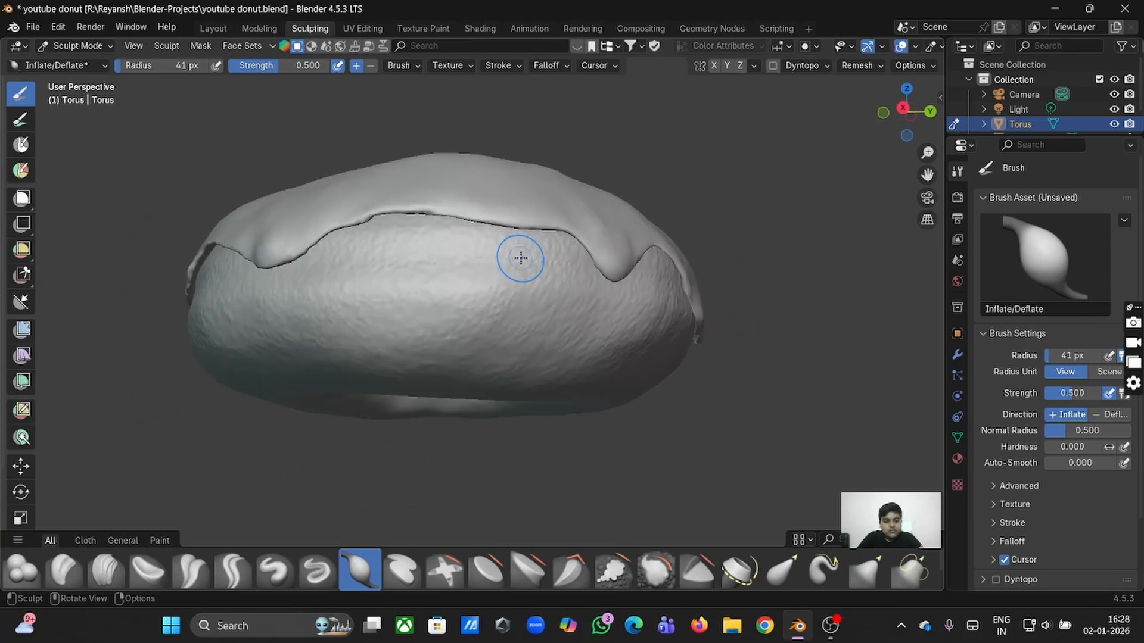
{"action": "left_click", "coordinate": [214, 29]}
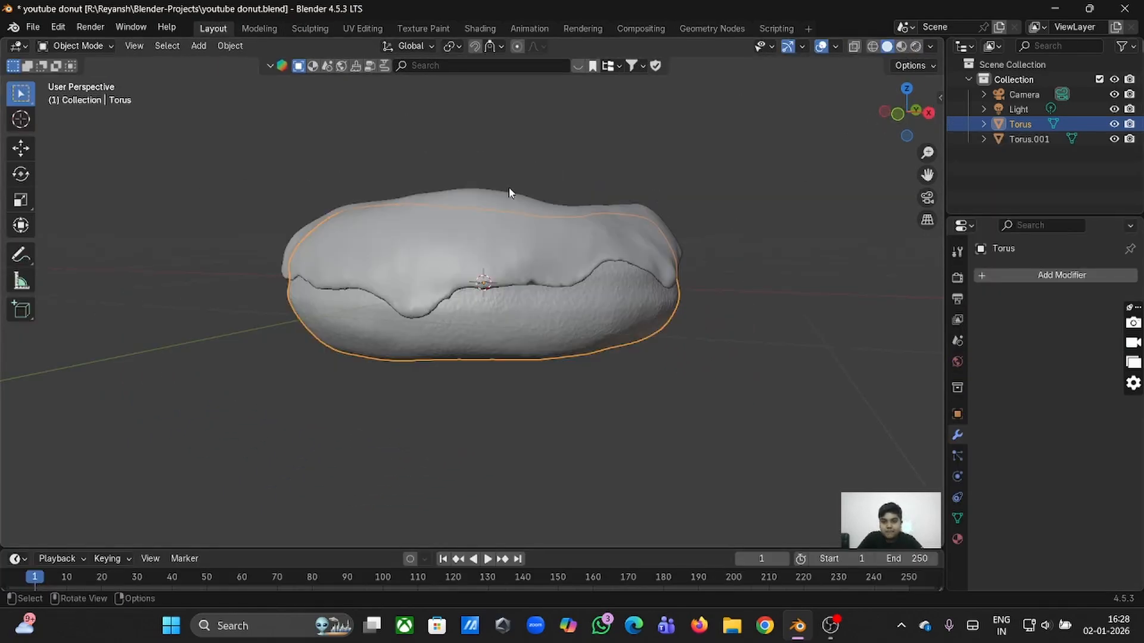
Switch to the Shading workspace and create a new material for the donut body.
{"action": "left_click", "coordinate": [483, 30]}
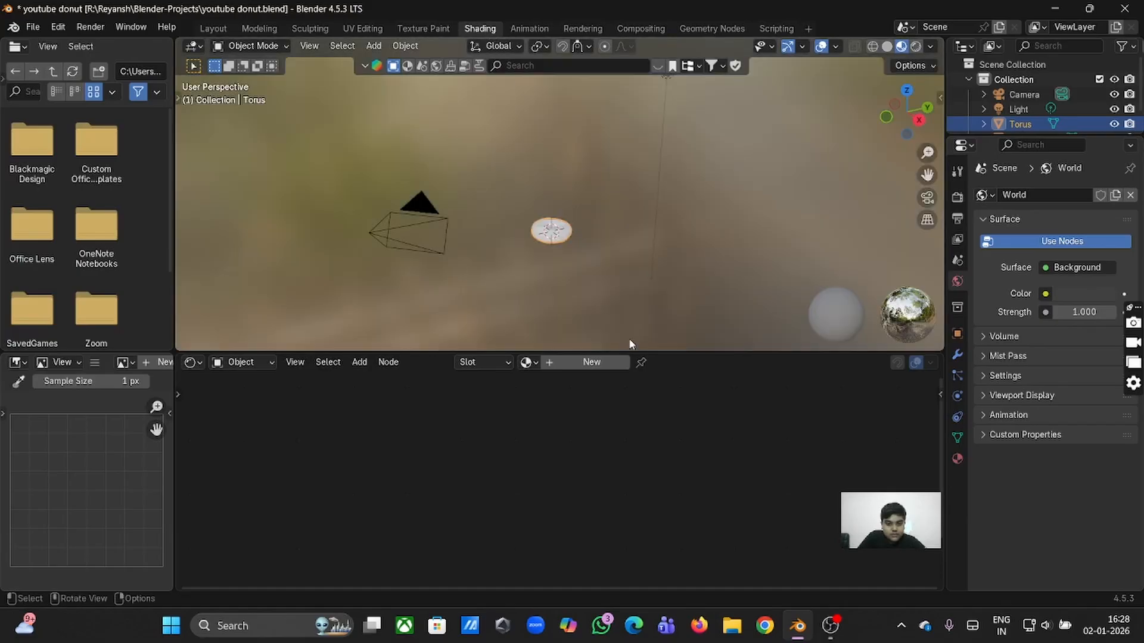
{"action": "scroll", "coordinate": [636, 267], "scroll_direction": "up", "scroll_amount": 5}
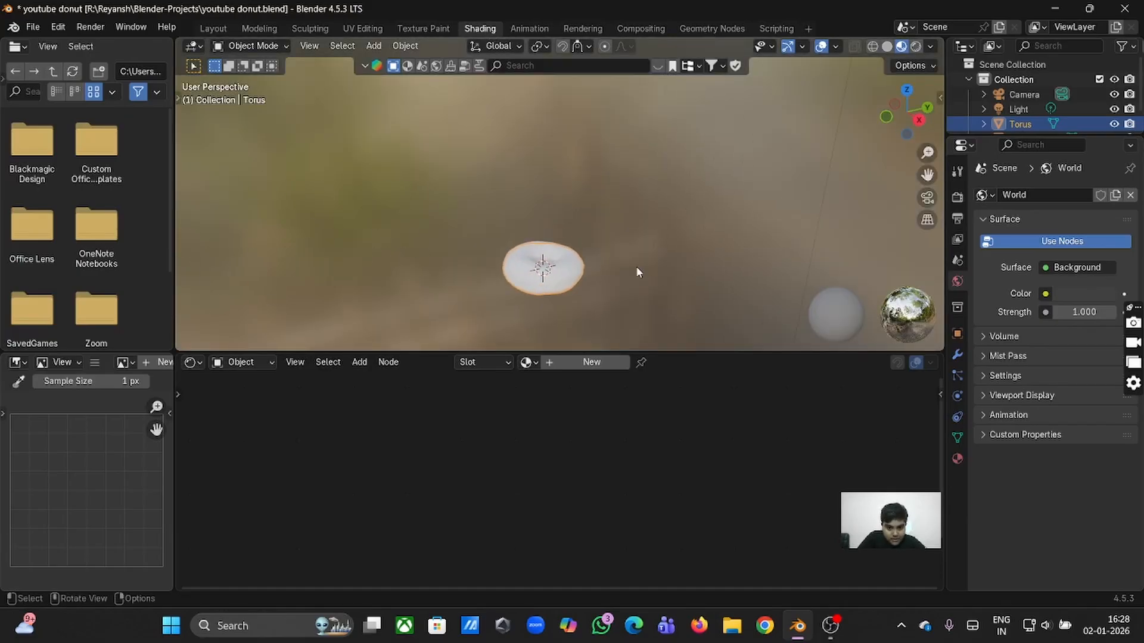
{"action": "middle_click_drag", "start_coordinate": [636, 266], "coordinate": [651, 206]}
{"action": "scroll", "coordinate": [636, 266], "scroll_direction": "up", "scroll_amount": 2}
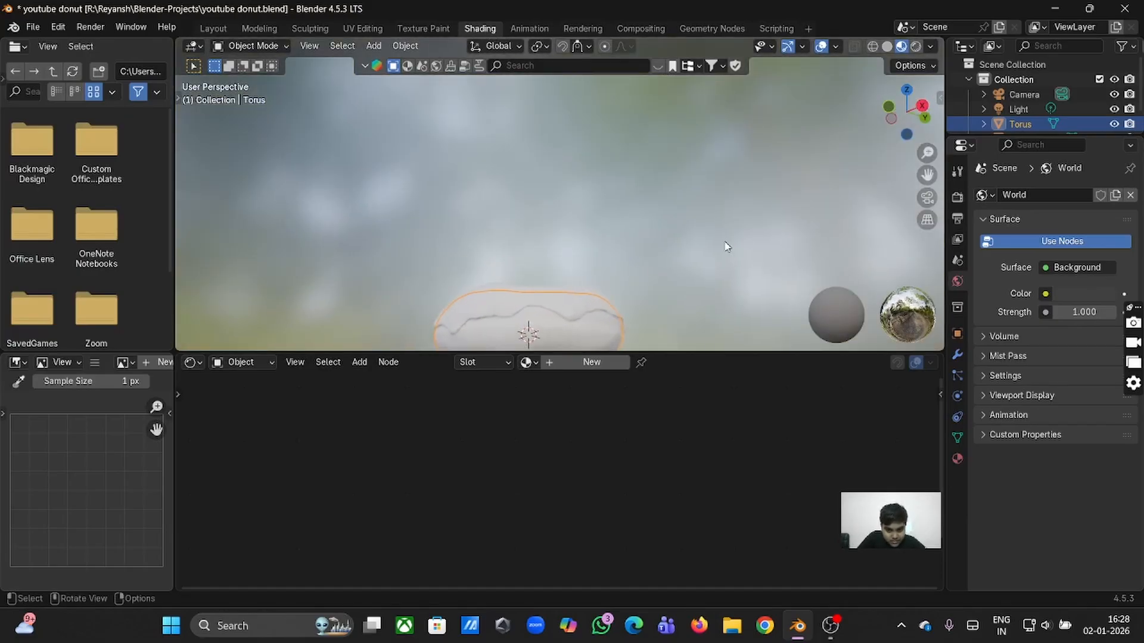
{"action": "left_click_drag", "start_coordinate": [922, 175], "coordinate": [914, 81]}
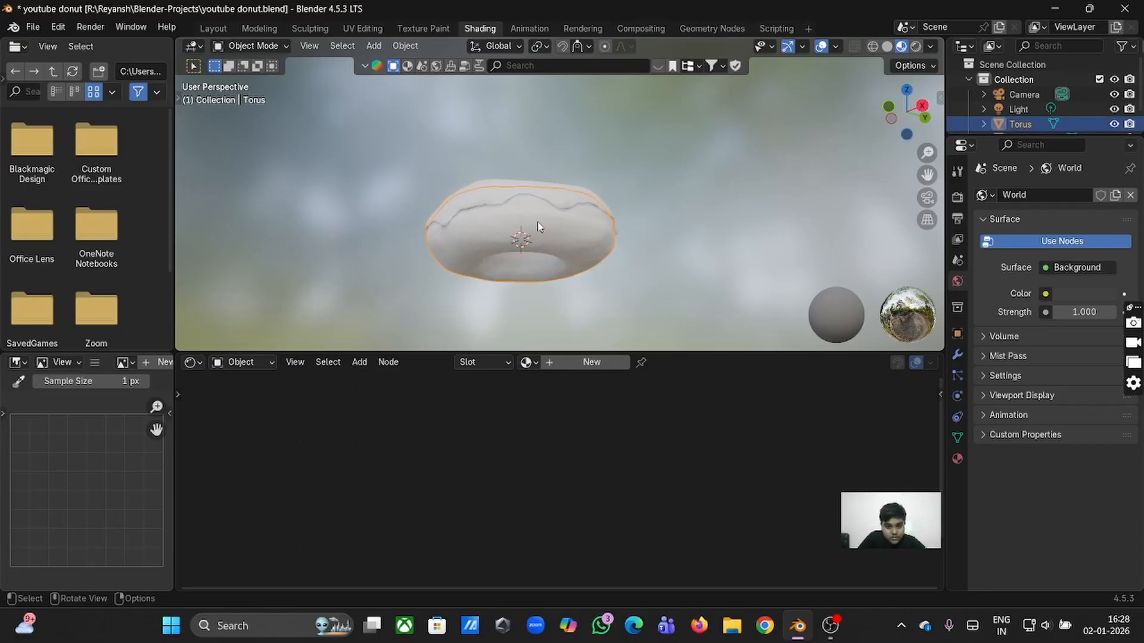
{"action": "middle_click_drag", "start_coordinate": [539, 233], "coordinate": [536, 225]}
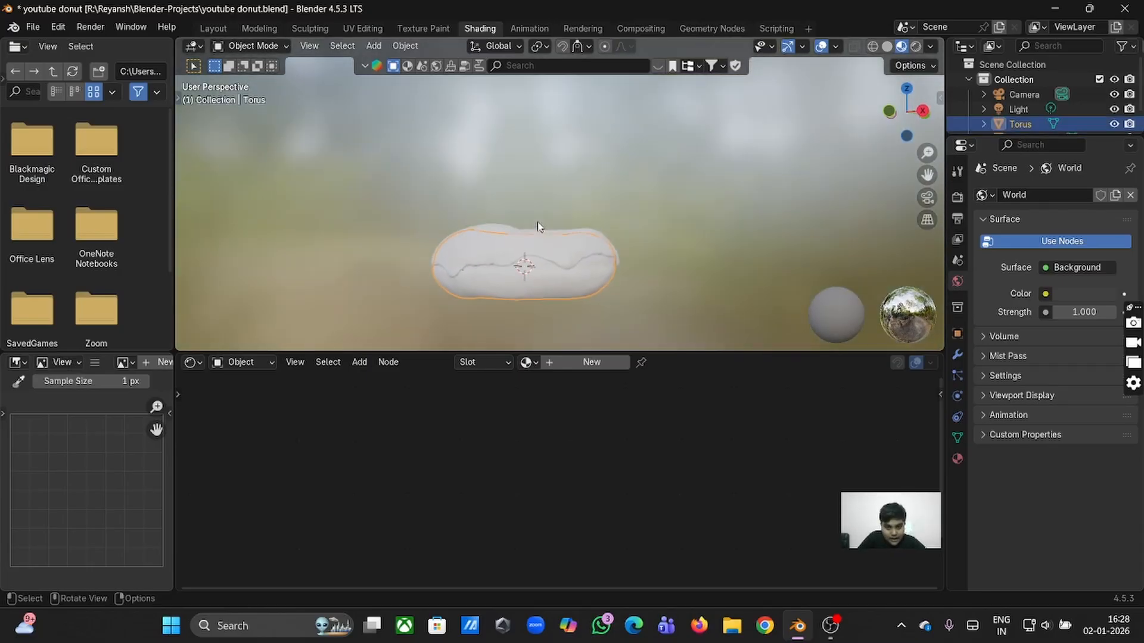
{"action": "left_click", "coordinate": [576, 365]}
{"action": "scroll", "coordinate": [596, 414], "scroll_direction": "left", "scroll_amount": 3}
{"action": "scroll", "coordinate": [597, 414], "scroll_direction": "down", "scroll_amount": 2}
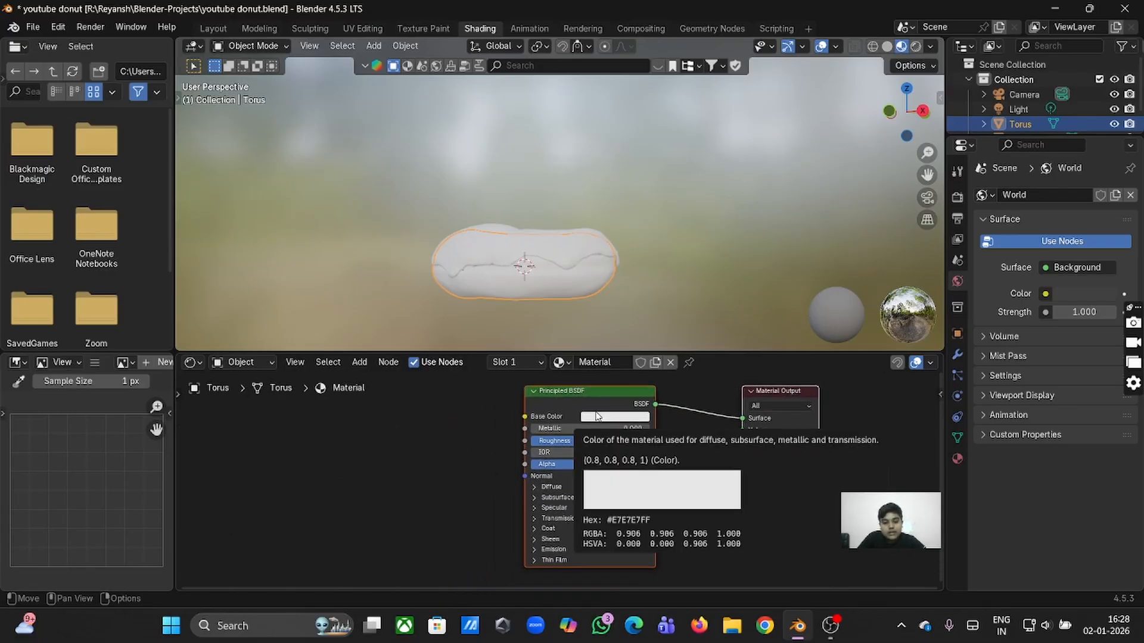
{"action": "scroll", "coordinate": [598, 415], "scroll_direction": "up", "scroll_amount": 2}
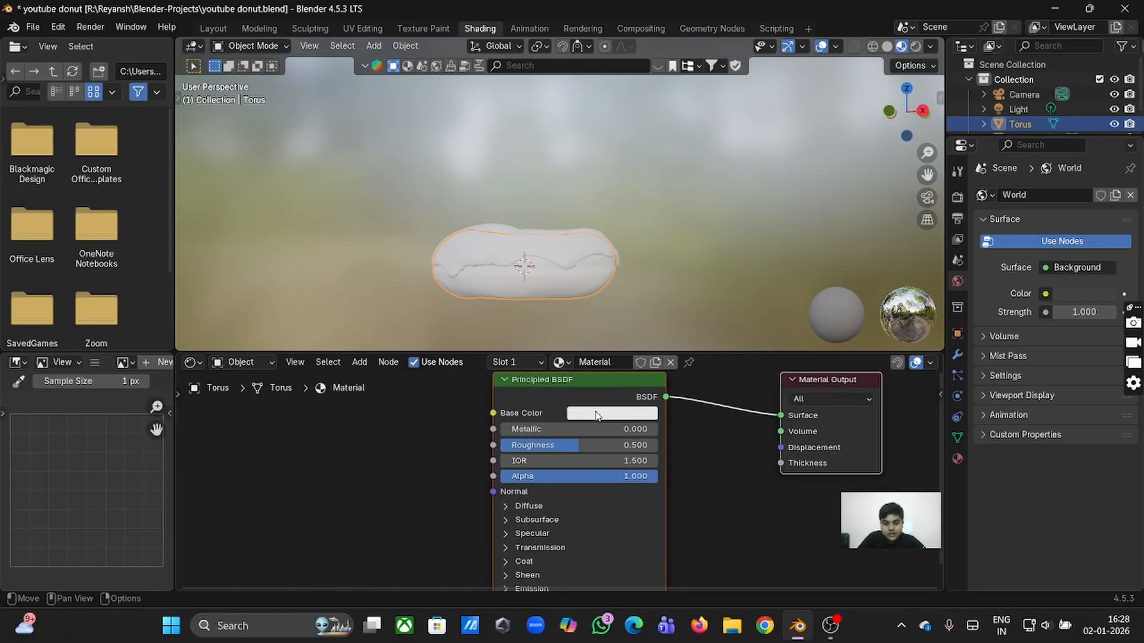
Add a Color Ramp node in front of the Principled BSDF node.
{"action": "middle_click_drag", "start_coordinate": [597, 414], "coordinate": [577, 417]}
{"action": "scroll", "coordinate": [577, 423], "scroll_direction": "left", "scroll_amount": 5}
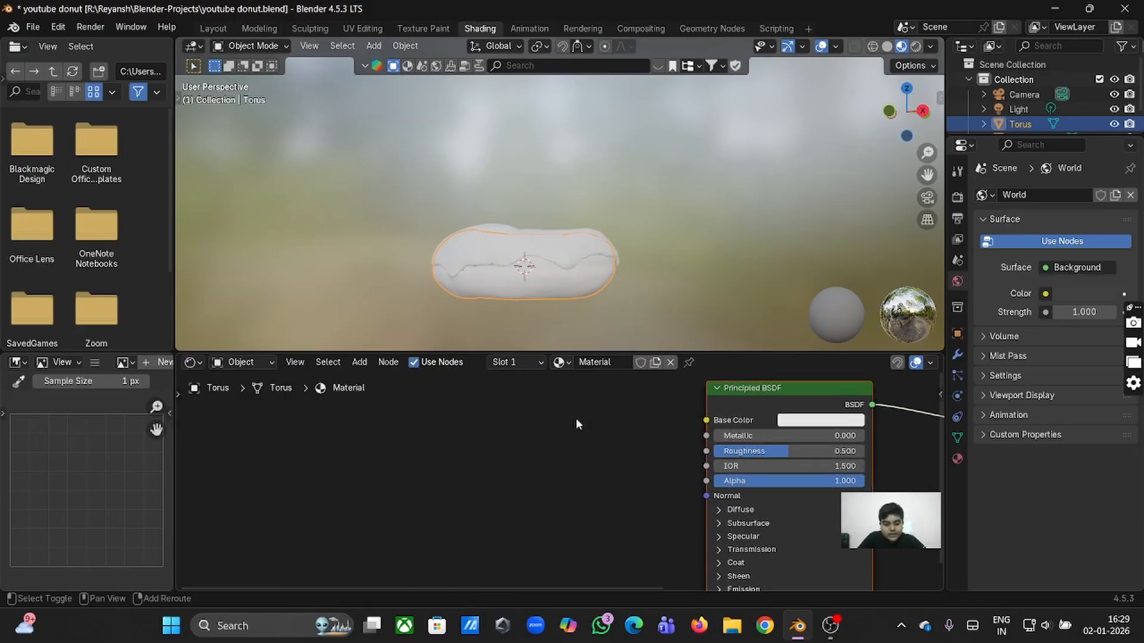
{"action": "key", "text": "shift+a"}
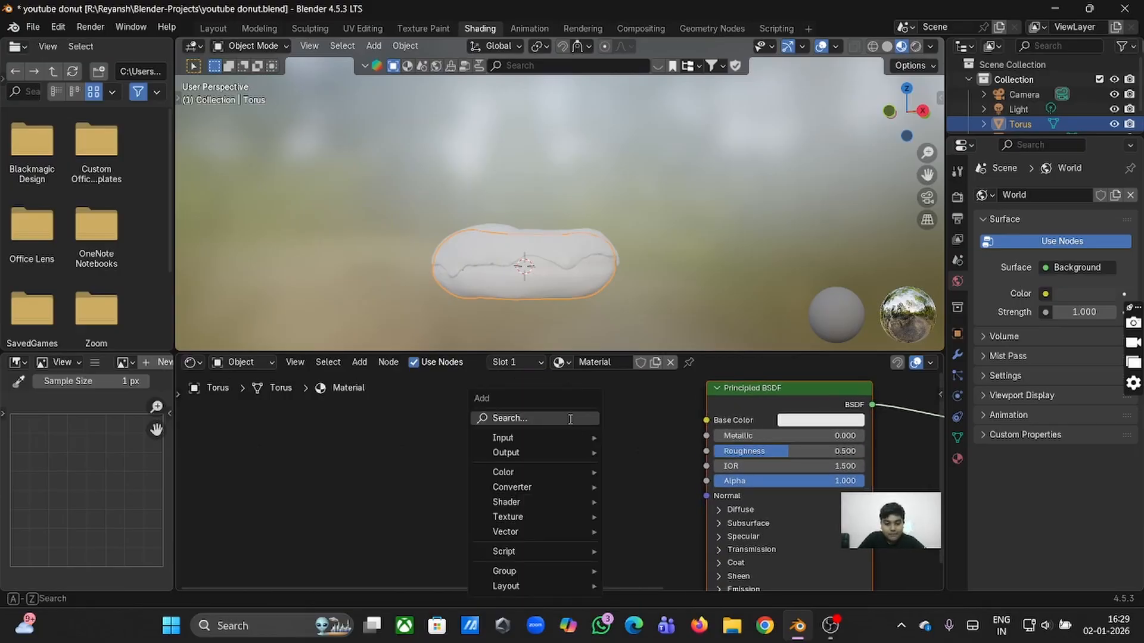
{"action": "left_click", "coordinate": [570, 418]}
{"action": "left_click", "coordinate": [626, 477]}
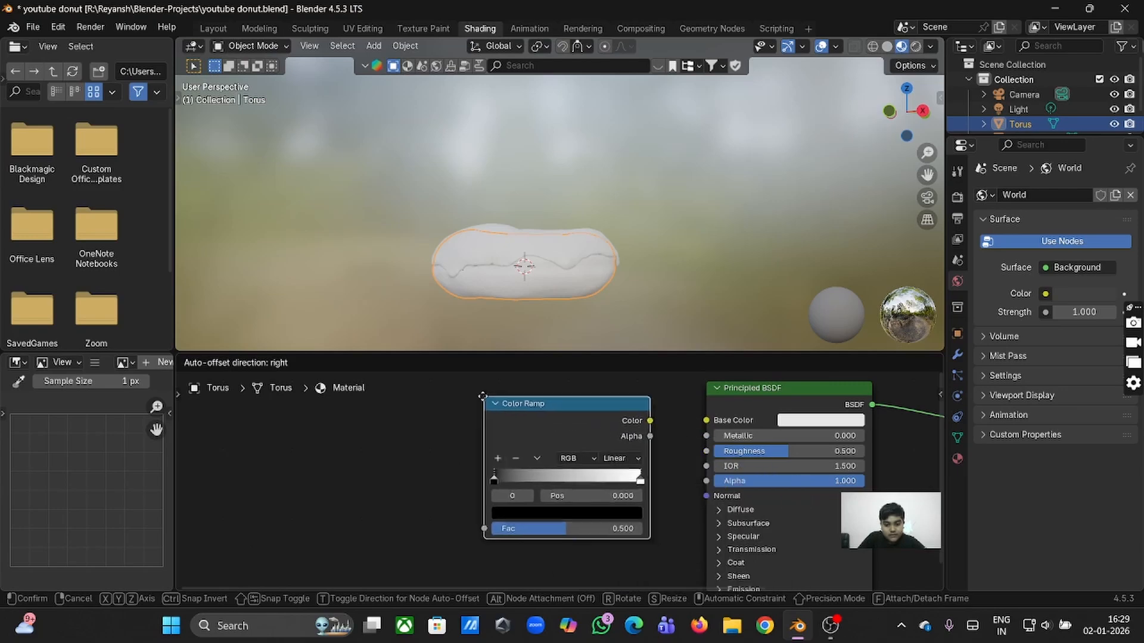
{"action": "left_click", "coordinate": [490, 444]}
Add a Noise Texture node before the Color Ramp, with connected Texture Coordinate and Mapping nodes.
{"action": "scroll", "coordinate": [490, 445], "scroll_direction": "left", "scroll_amount": 2}
{"action": "scroll", "coordinate": [489, 445], "scroll_direction": "left", "scroll_amount": 1}
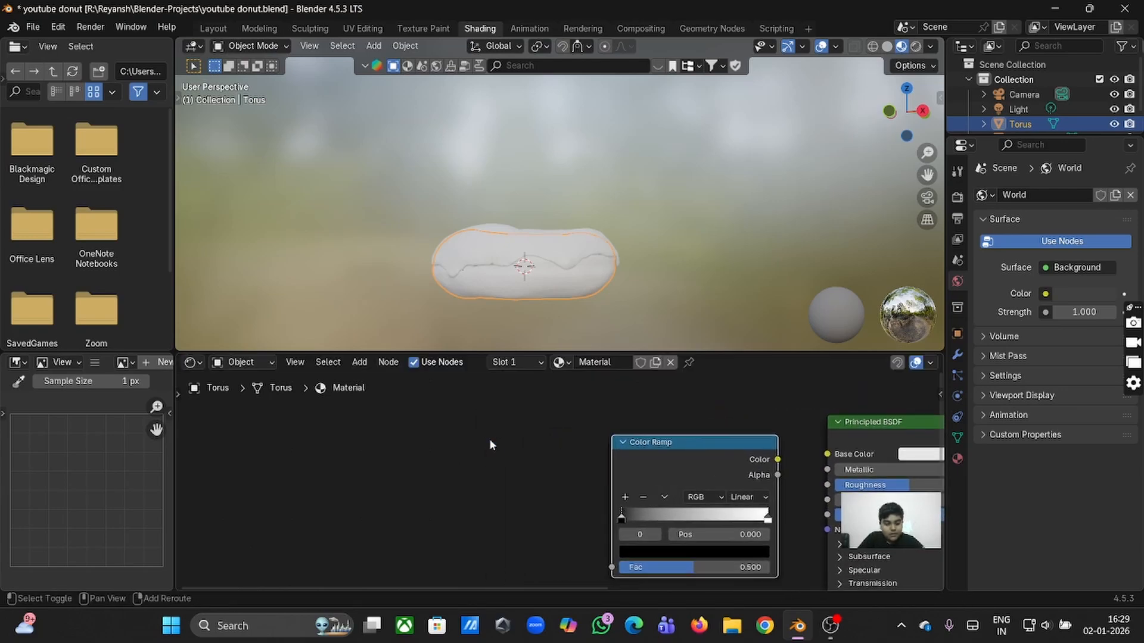
{"action": "key", "text": "shift+a"}
{"action": "left_click", "coordinate": [456, 426]}
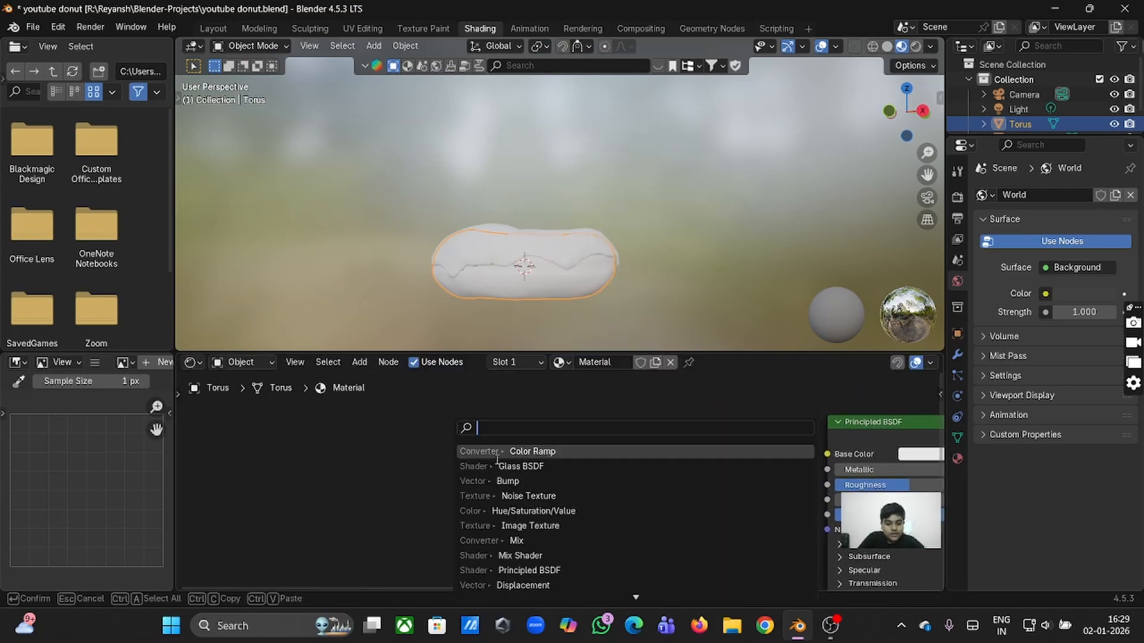
{"action": "left_click", "coordinate": [471, 495]}
{"action": "left_click", "coordinate": [456, 451]}
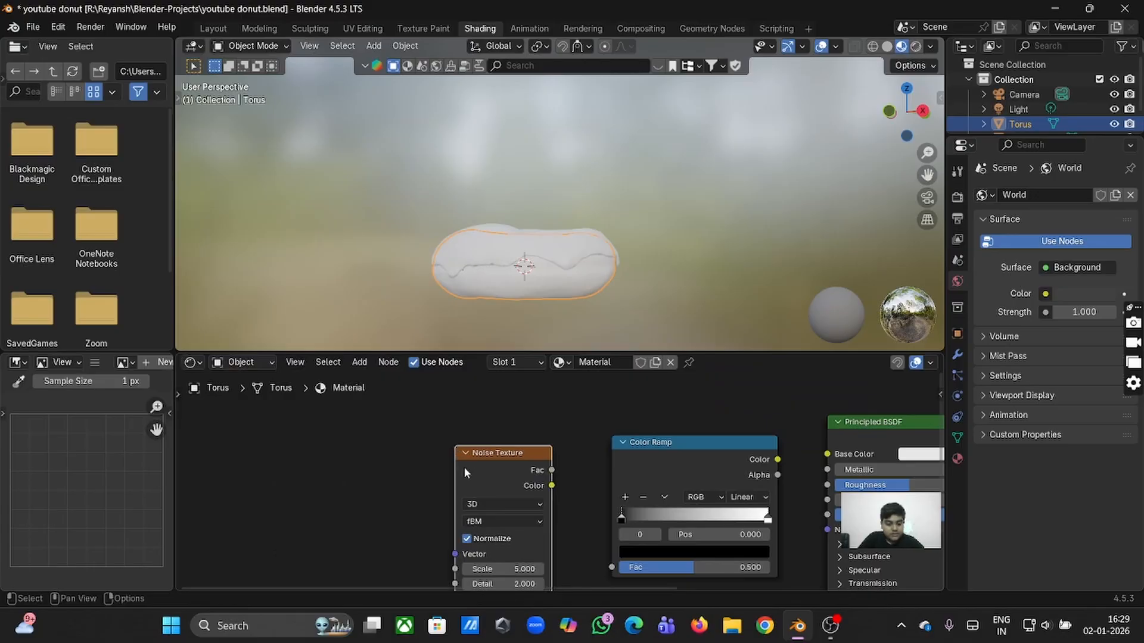
{"action": "key", "text": "ctrl+t"}
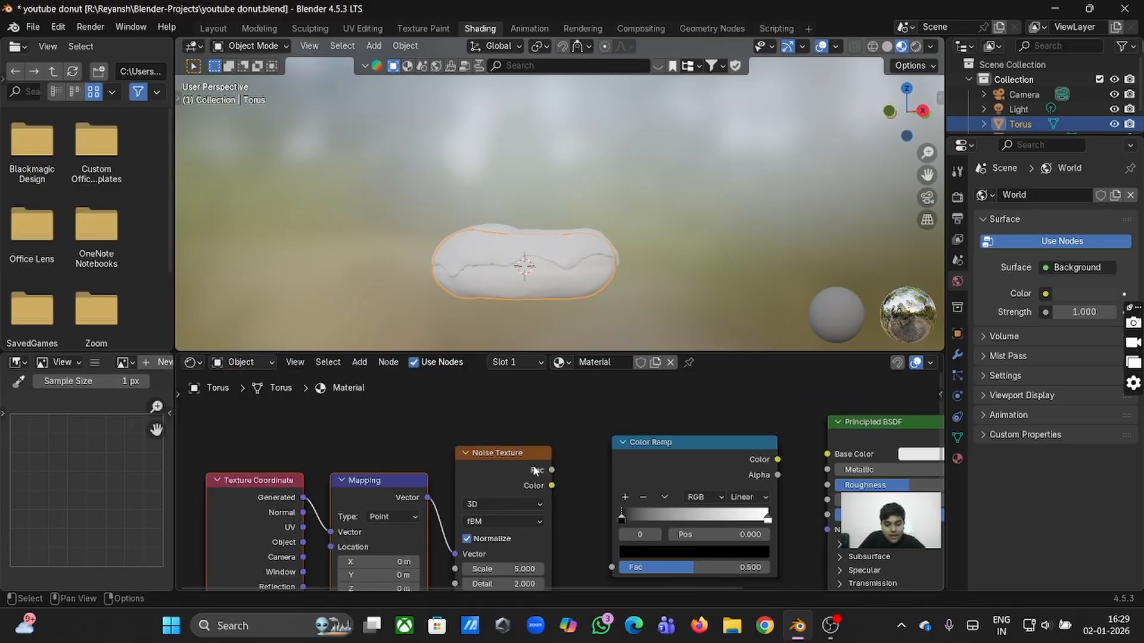
Link the Noise Texture's Fac output to the Color Ramp's Fac, and the ramp's Color to the shader's Base Color.
{"action": "scroll", "coordinate": [556, 468], "scroll_direction": "down", "scroll_amount": 3, "text": "shift"}
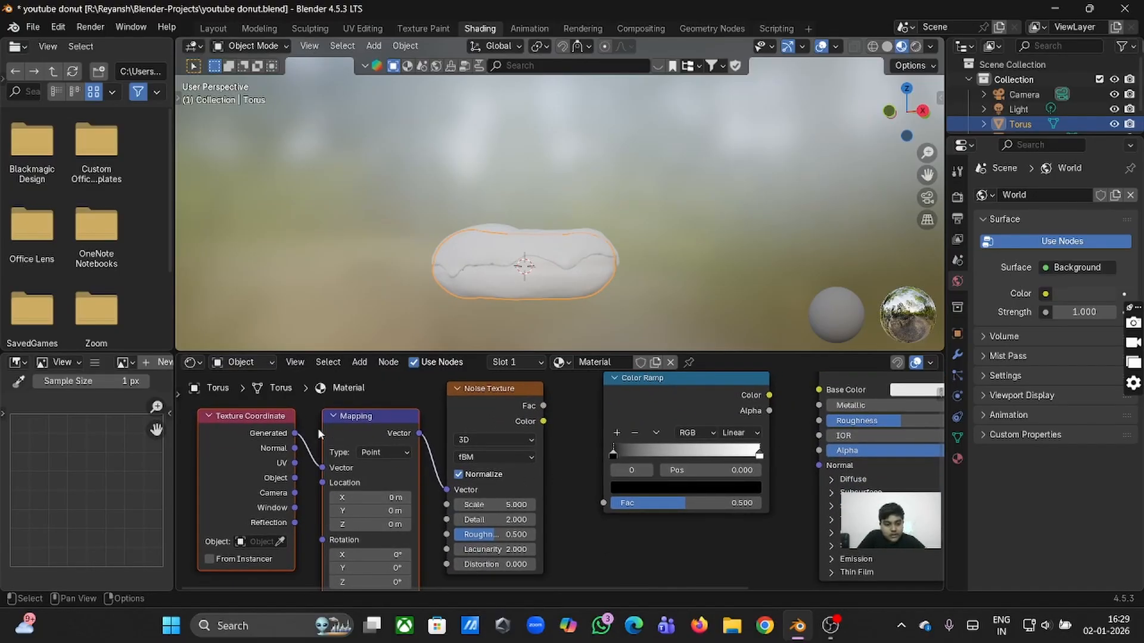
{"action": "scroll", "coordinate": [416, 447], "scroll_direction": "right", "scroll_amount": 2, "text": "ctrl"}
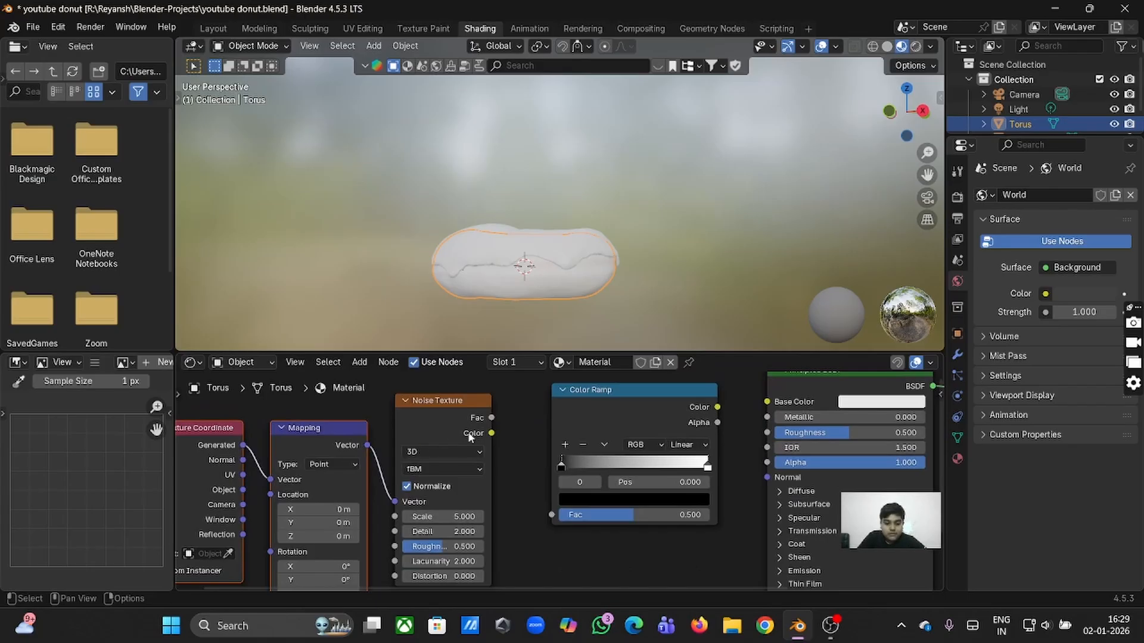
{"action": "left_click_drag", "start_coordinate": [492, 418], "coordinate": [555, 525]}
{"action": "left_click_drag", "start_coordinate": [719, 408], "coordinate": [765, 402]}
Set the Mapping node's X rotation to 10.7° and feed its Vector input from the Texture Coordinate's Object output.
{"action": "scroll", "coordinate": [763, 403], "scroll_direction": "left", "scroll_amount": 3}
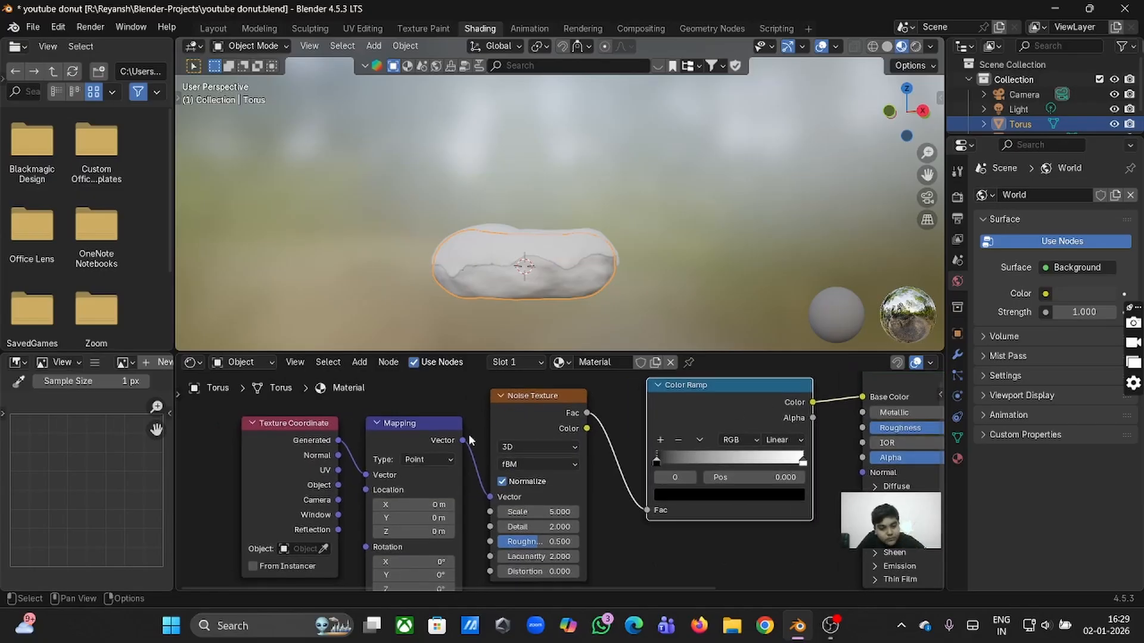
{"action": "scroll", "coordinate": [388, 532], "scroll_direction": "down", "scroll_amount": 3}
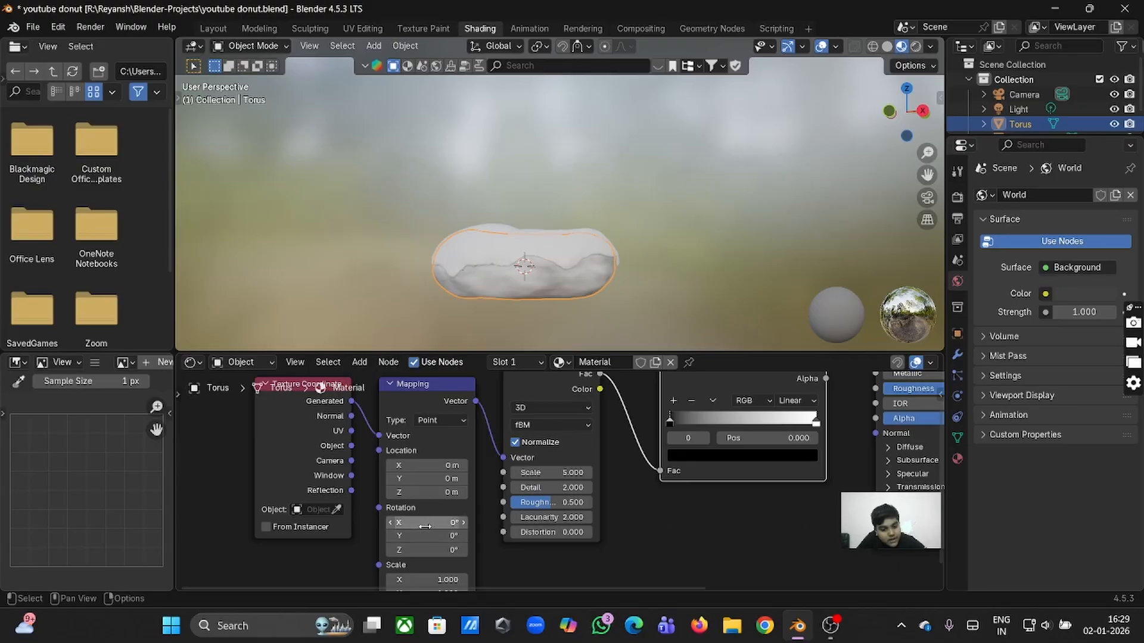
{"action": "left_click_drag", "start_coordinate": [424, 527], "coordinate": [427, 527]}
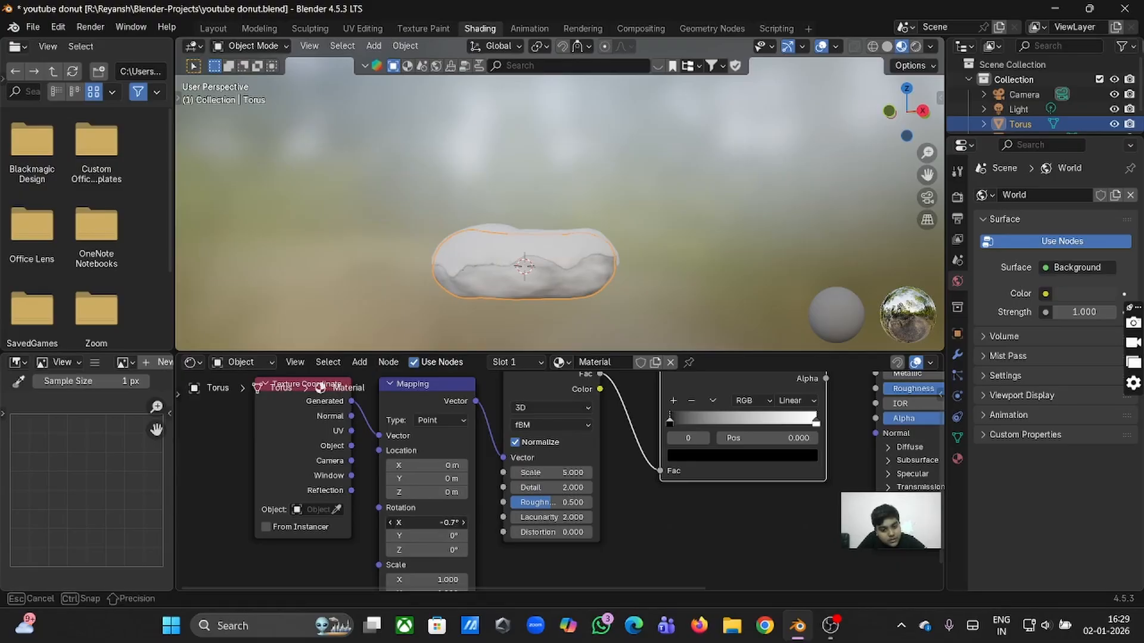
{"action": "left_click_drag", "start_coordinate": [426, 527], "coordinate": [443, 526]}
{"action": "scroll", "coordinate": [577, 531], "scroll_direction": "down", "scroll_amount": 3}
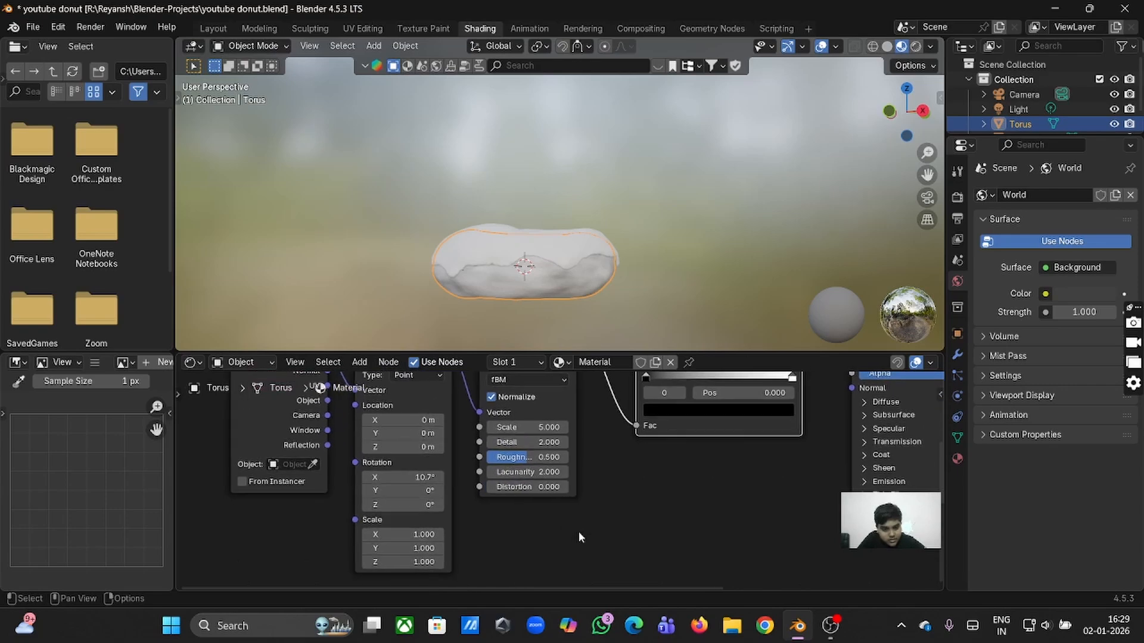
{"action": "scroll", "coordinate": [578, 532], "scroll_direction": "up", "scroll_amount": 3, "text": "shift"}
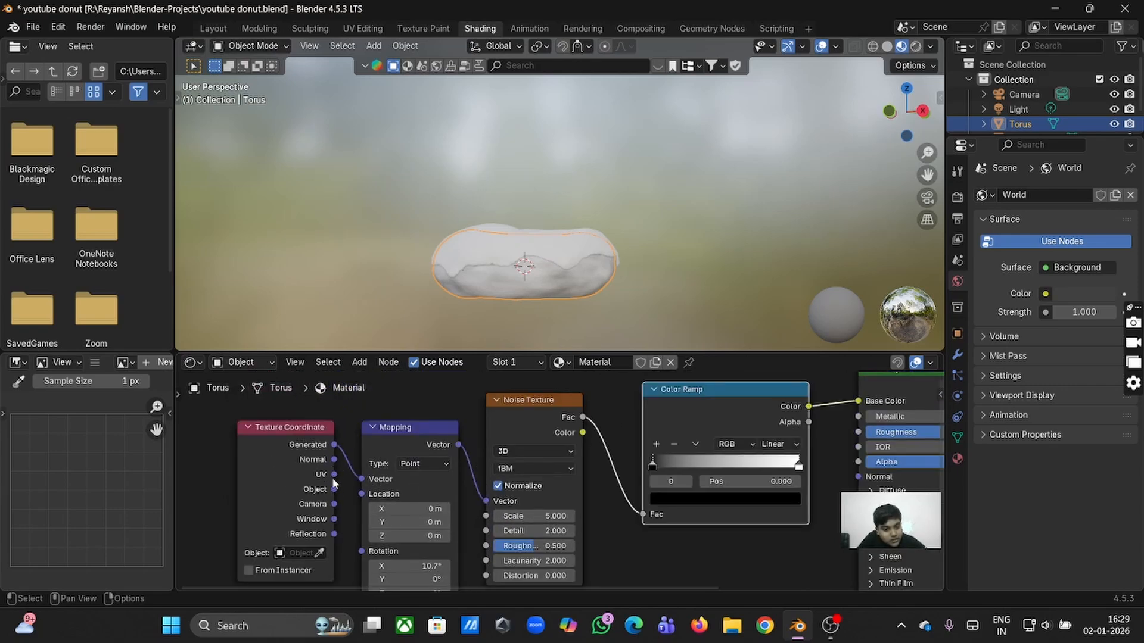
{"action": "left_click_drag", "start_coordinate": [335, 489], "coordinate": [362, 479]}
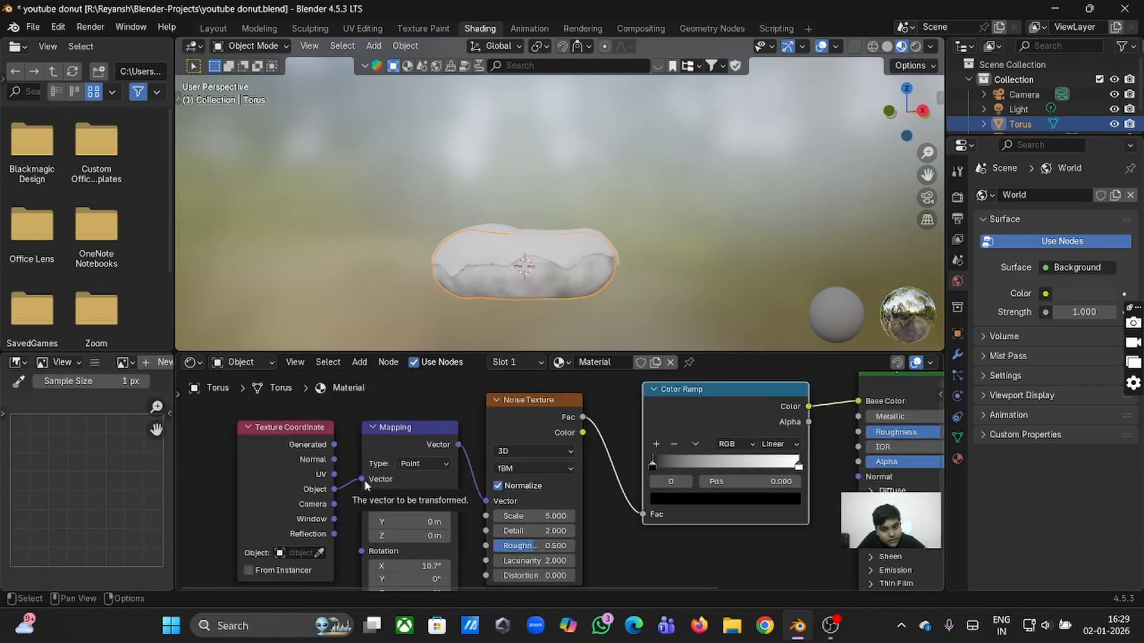
Change the Color Ramp's black stop at position 0.000 to a medium-dark reddish brown.
{"action": "scroll", "coordinate": [575, 415], "scroll_direction": "right", "scroll_amount": 5, "text": "ctrl"}
{"action": "scroll", "coordinate": [575, 415], "scroll_direction": "up", "scroll_amount": 2, "text": "shift"}
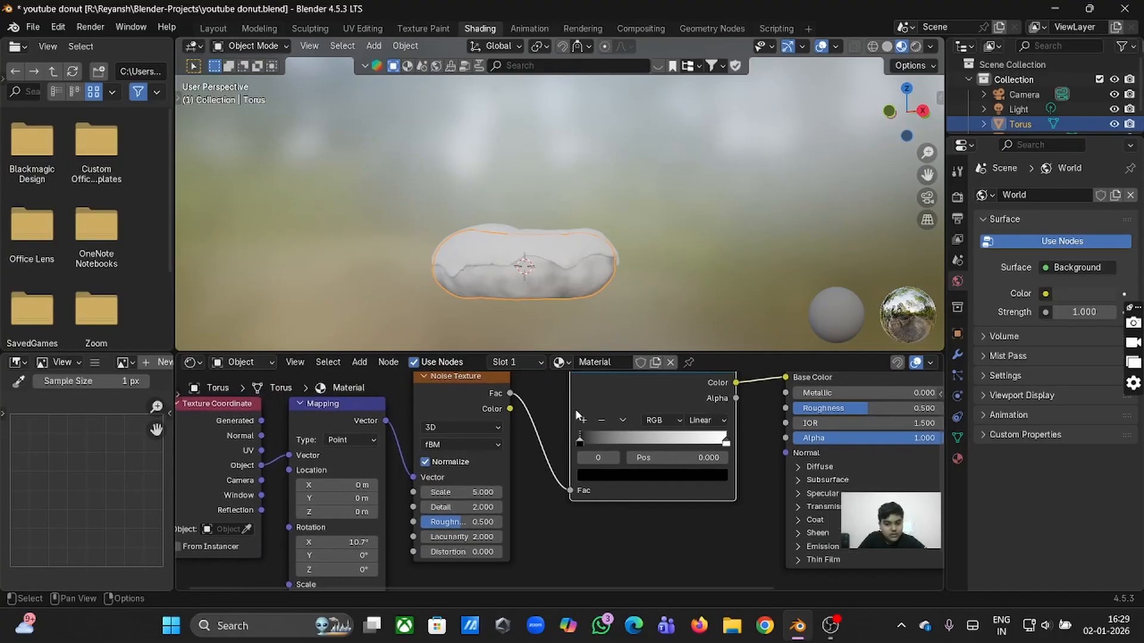
{"action": "scroll", "coordinate": [576, 415], "scroll_direction": "right", "scroll_amount": 2, "text": "ctrl"}
{"action": "scroll", "coordinate": [576, 415], "scroll_direction": "down", "scroll_amount": 1, "text": "shift"}
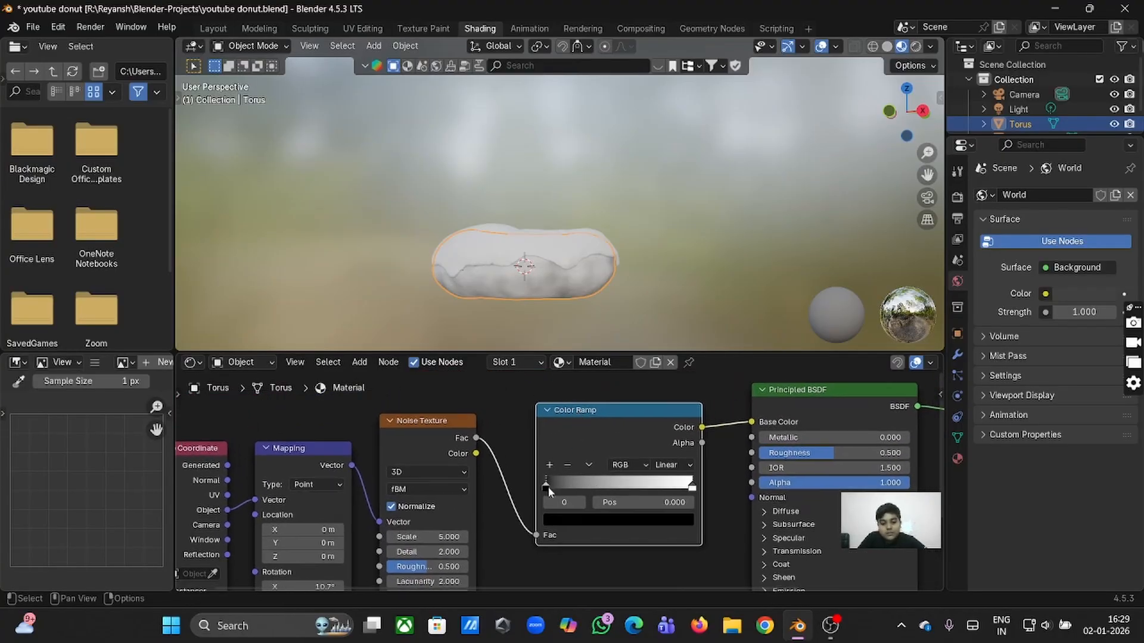
{"action": "left_click", "coordinate": [557, 518]}
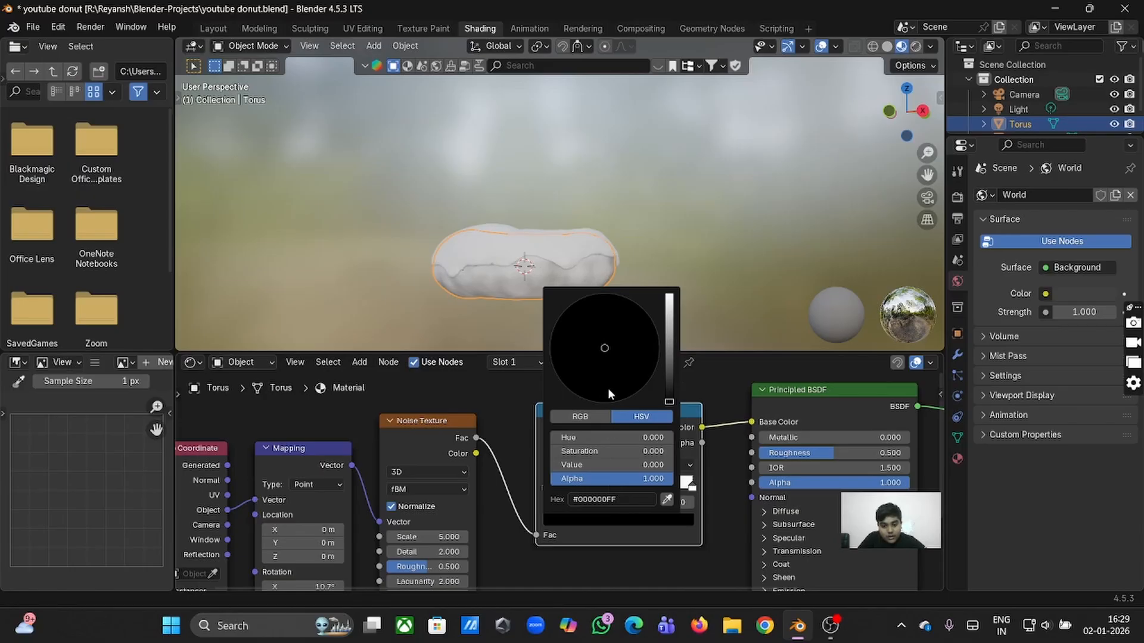
{"action": "left_click_drag", "start_coordinate": [669, 402], "coordinate": [669, 293]}
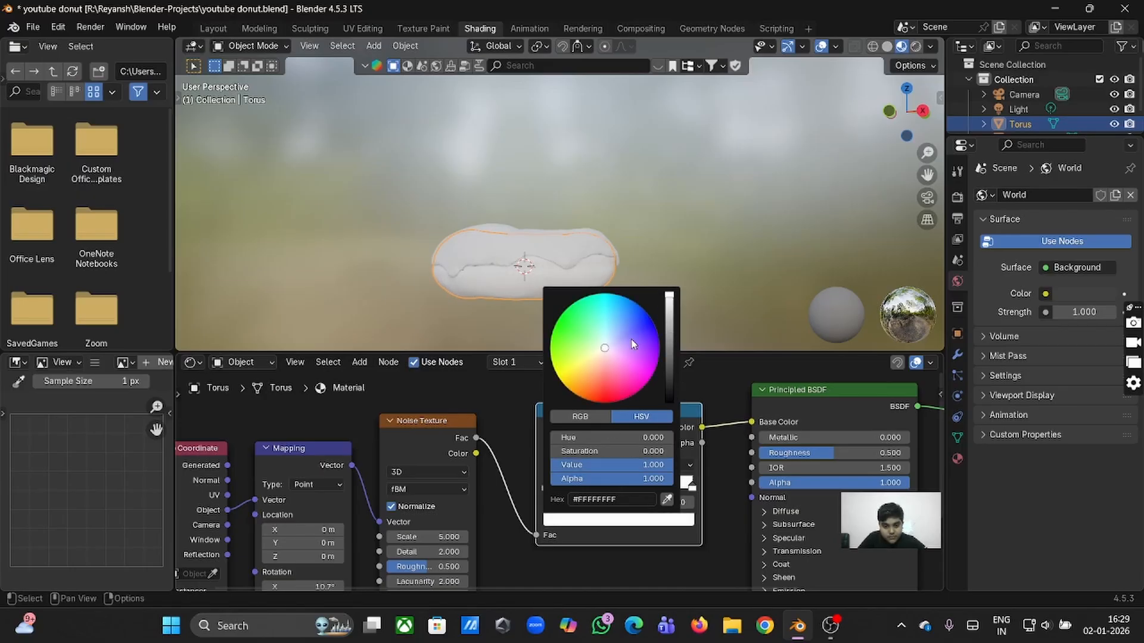
{"action": "left_click_drag", "start_coordinate": [606, 363], "coordinate": [593, 384]}
{"action": "left_click_drag", "start_coordinate": [669, 298], "coordinate": [669, 350]}
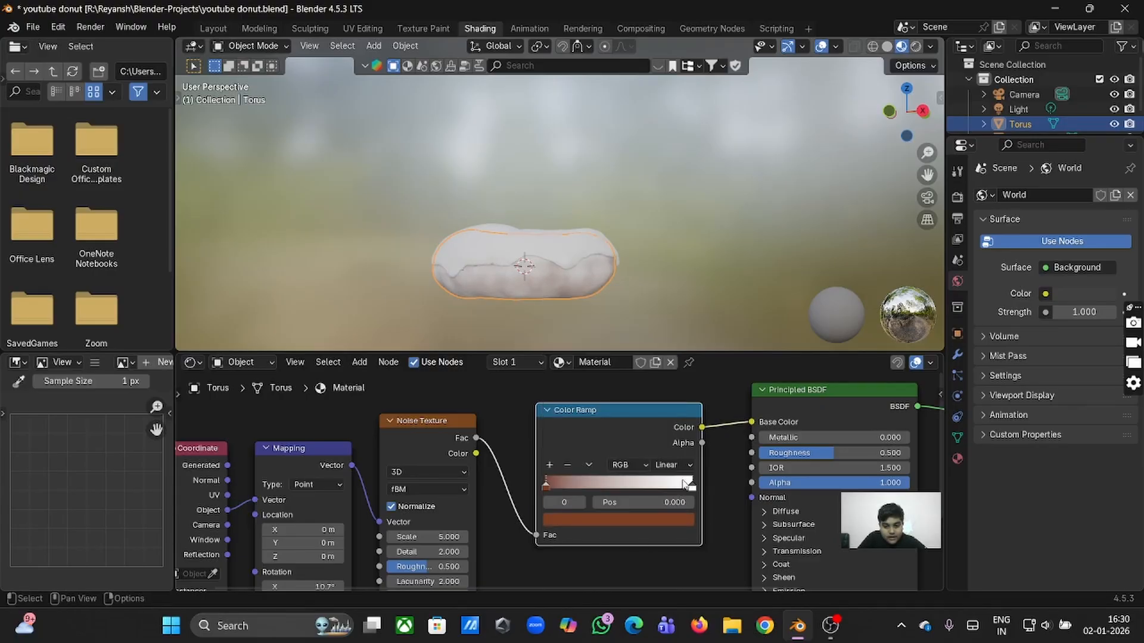
Change the Color Ramp's white stop at position 1.000 to a light salmon pink.
{"action": "left_click", "coordinate": [692, 486]}
{"action": "left_click", "coordinate": [682, 519]}
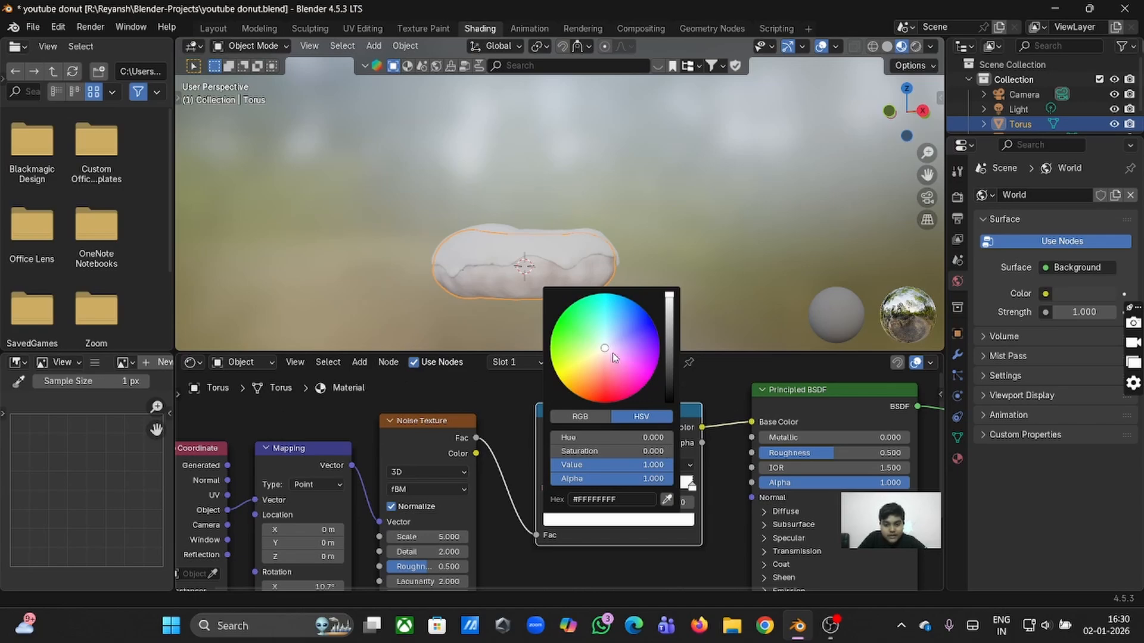
{"action": "left_click_drag", "start_coordinate": [613, 353], "coordinate": [604, 363]}
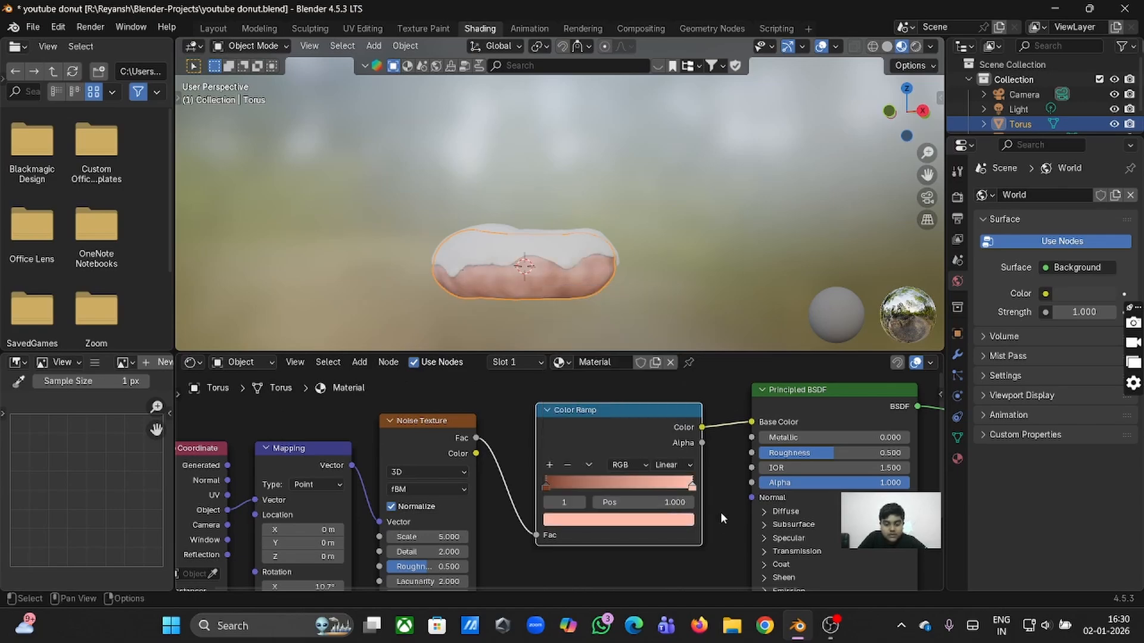
Check the dough colours close up on the donut and set the Principled BSDF's Roughness to 0.595.
{"action": "scroll", "coordinate": [608, 220], "scroll_direction": "up", "scroll_amount": 2}
{"action": "scroll", "coordinate": [607, 221], "scroll_direction": "up", "scroll_amount": 6}
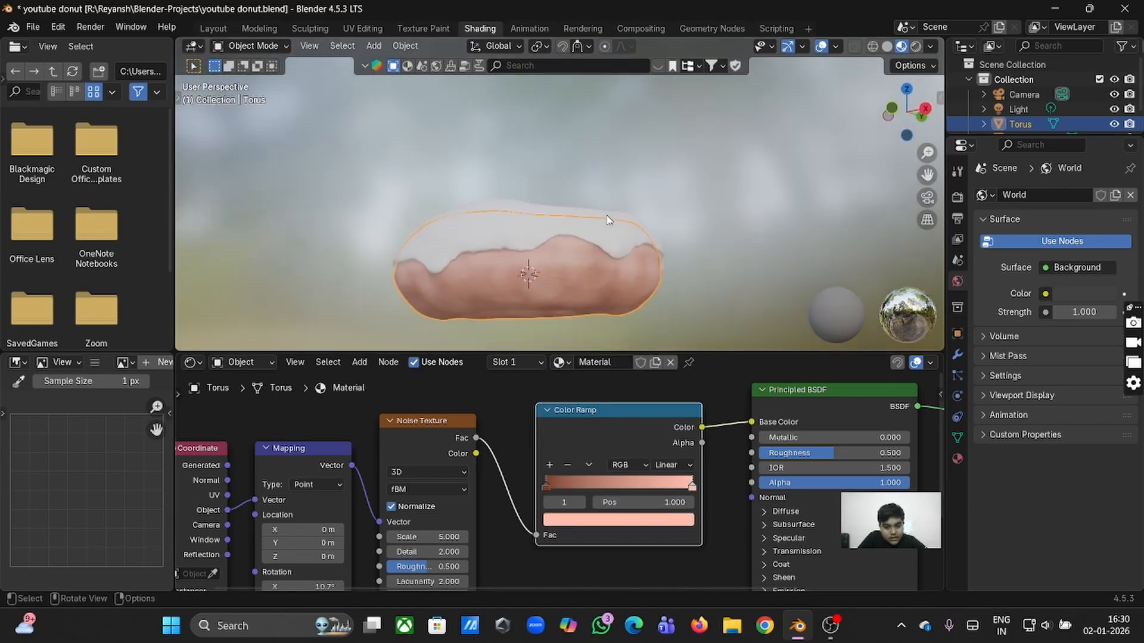
{"action": "scroll", "coordinate": [606, 217], "scroll_direction": "down", "scroll_amount": 1}
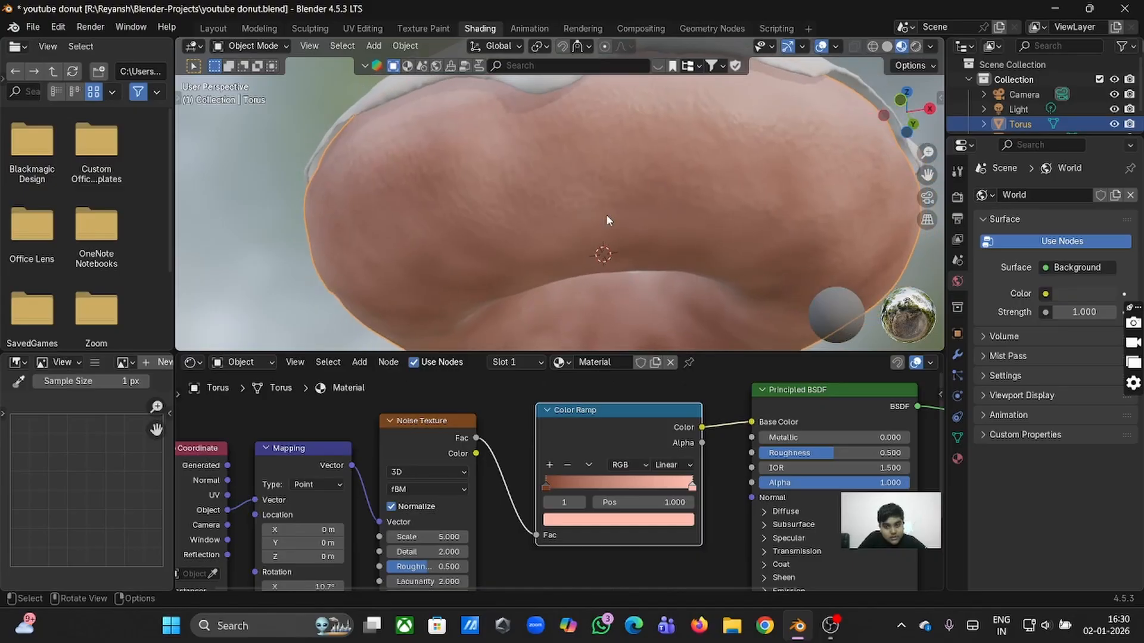
{"action": "scroll", "coordinate": [606, 217], "scroll_direction": "right", "scroll_amount": 5}
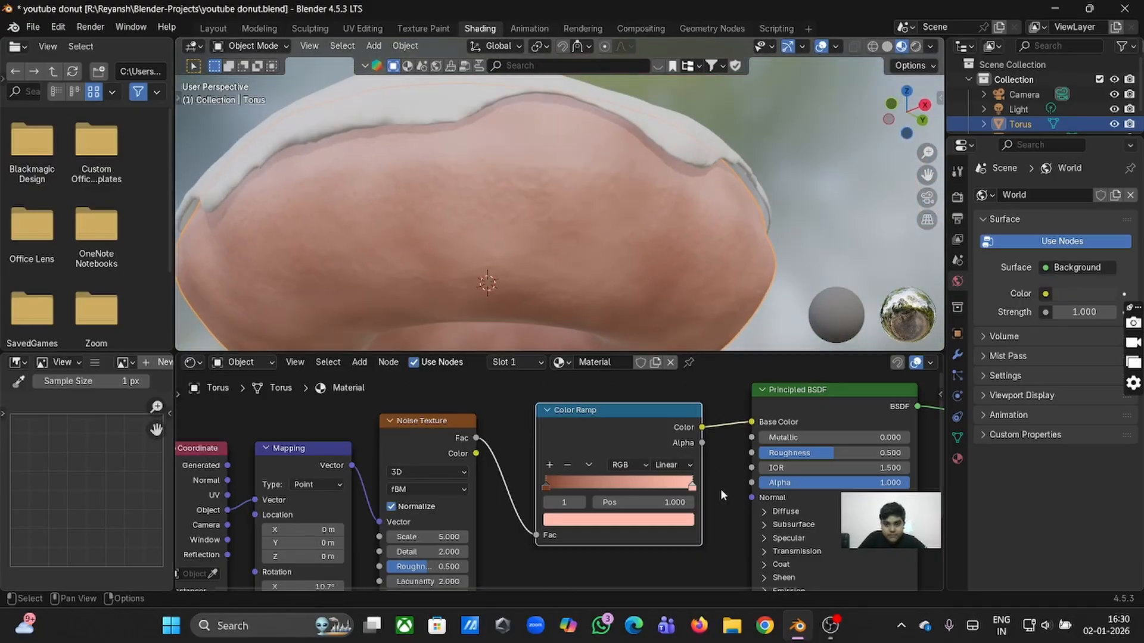
{"action": "middle_click_drag", "start_coordinate": [796, 459], "coordinate": [702, 451]}
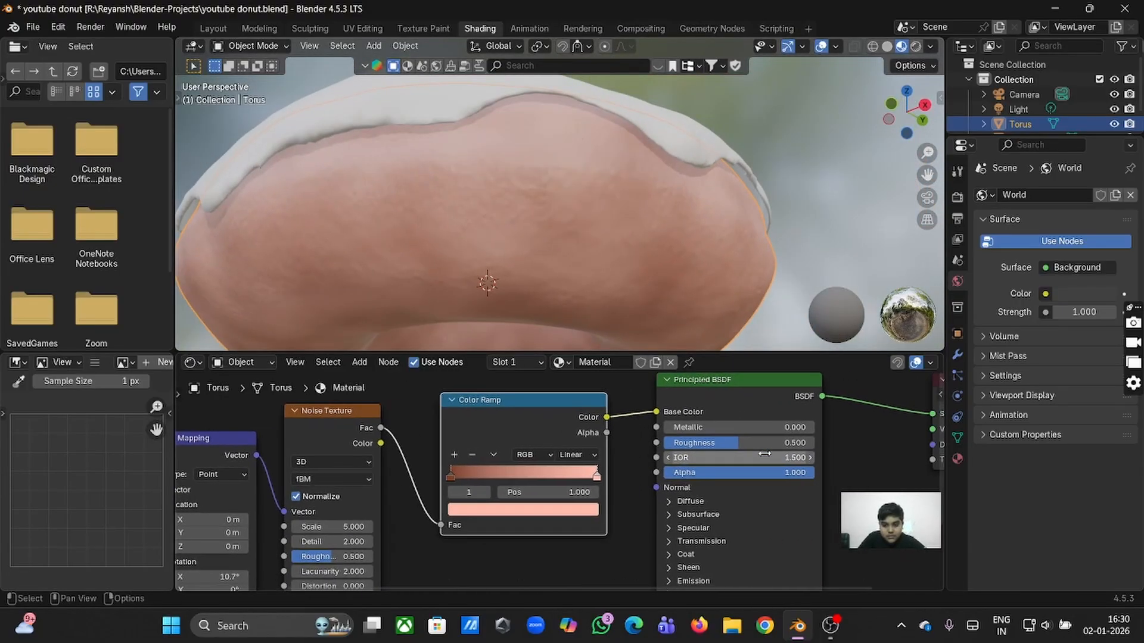
{"action": "left_click_drag", "start_coordinate": [732, 443], "coordinate": [665, 427]}
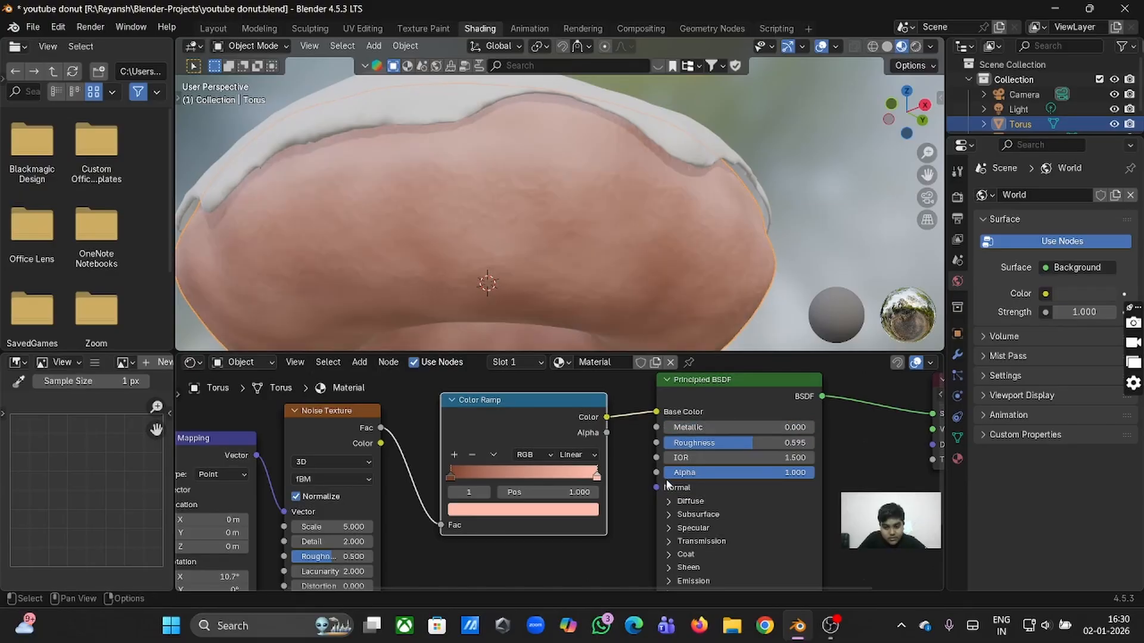
{"action": "scroll", "coordinate": [675, 518], "scroll_direction": "down", "scroll_amount": 3}
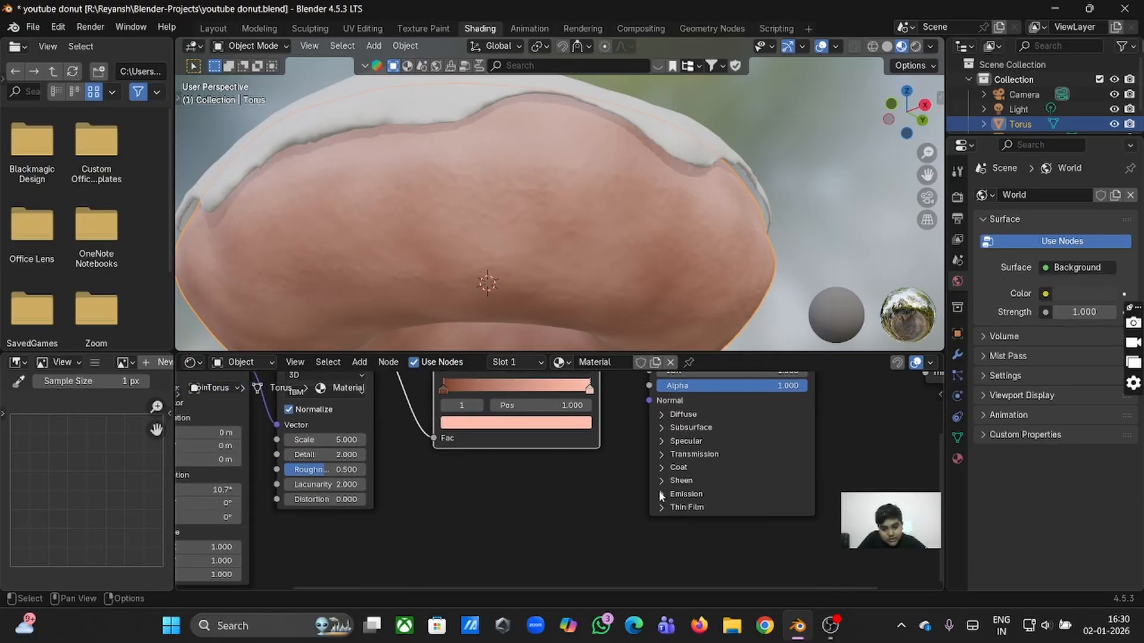
Expand the Principled BSDF's Thin Film, Emission, Sheen, Coat, Specular, Subsurface and Diffuse sections.
{"action": "left_click", "coordinate": [664, 504]}
{"action": "left_click", "coordinate": [662, 494]}
{"action": "left_click", "coordinate": [663, 480]}
{"action": "left_click", "coordinate": [663, 467]}
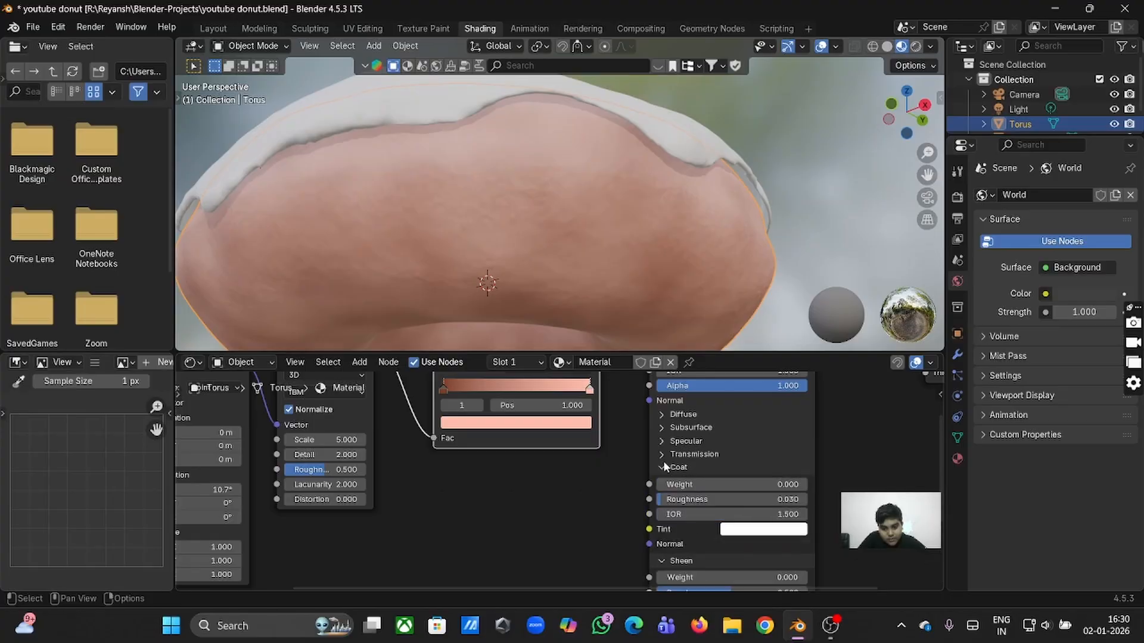
{"action": "left_click", "coordinate": [662, 442]}
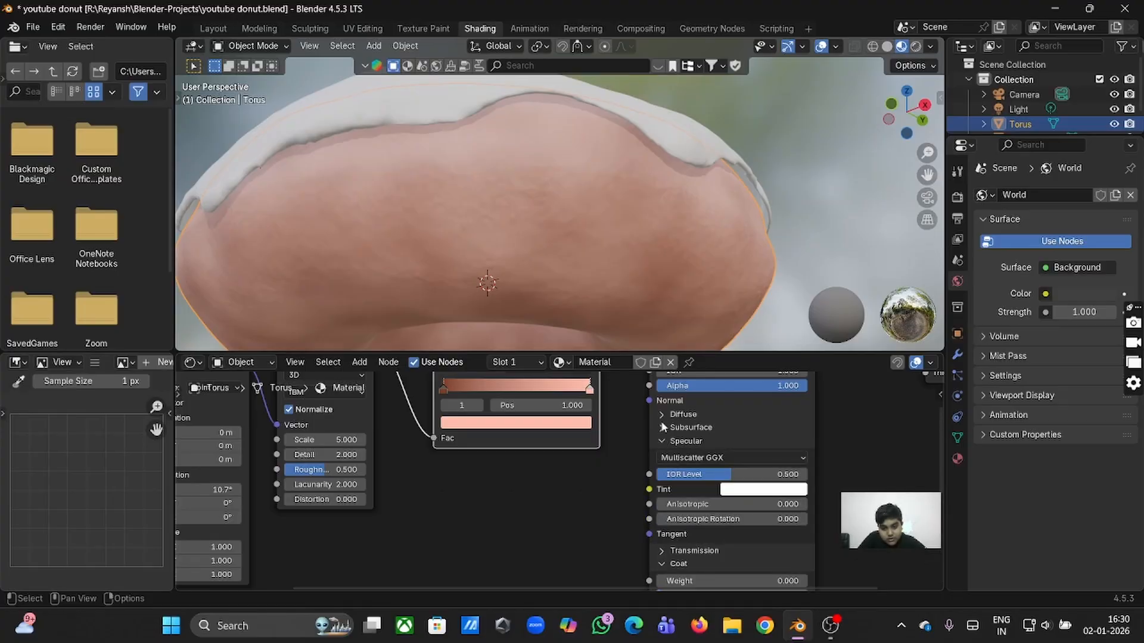
{"action": "left_click", "coordinate": [662, 427]}
{"action": "left_click", "coordinate": [662, 414]}
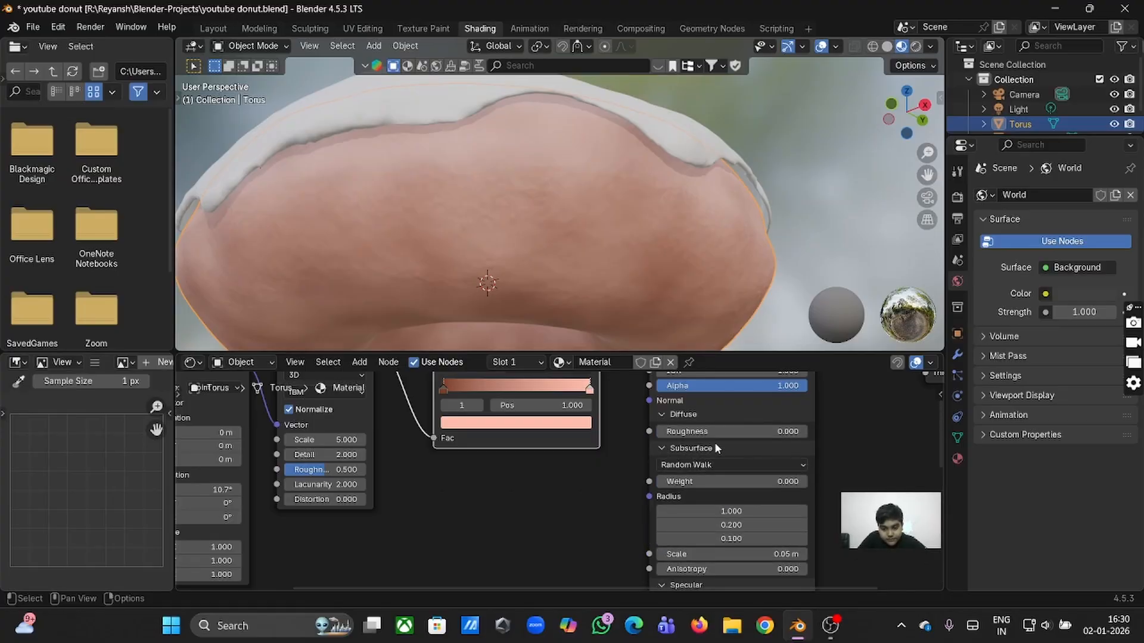
Try adjusting the Principled BSDF's Diffuse Roughness and set its Subsurface Weight to 0.171.
{"action": "left_click_drag", "start_coordinate": [688, 432], "coordinate": [657, 434]}
{"action": "scroll", "coordinate": [657, 436], "scroll_direction": "down", "scroll_amount": 3}
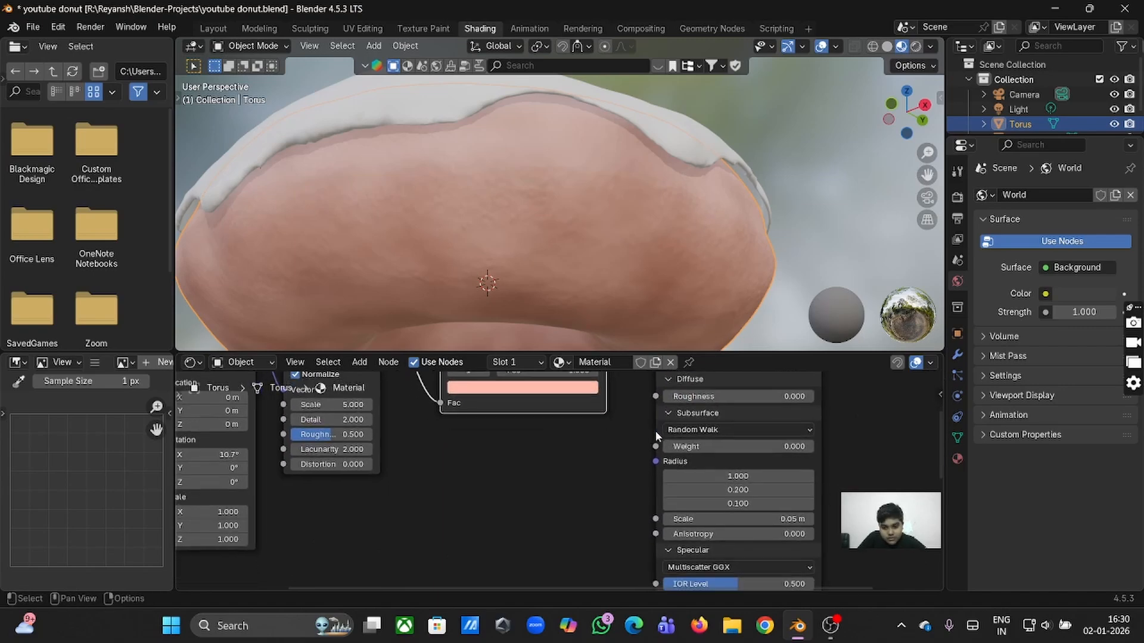
{"action": "scroll", "coordinate": [656, 435], "scroll_direction": "down", "scroll_amount": 2}
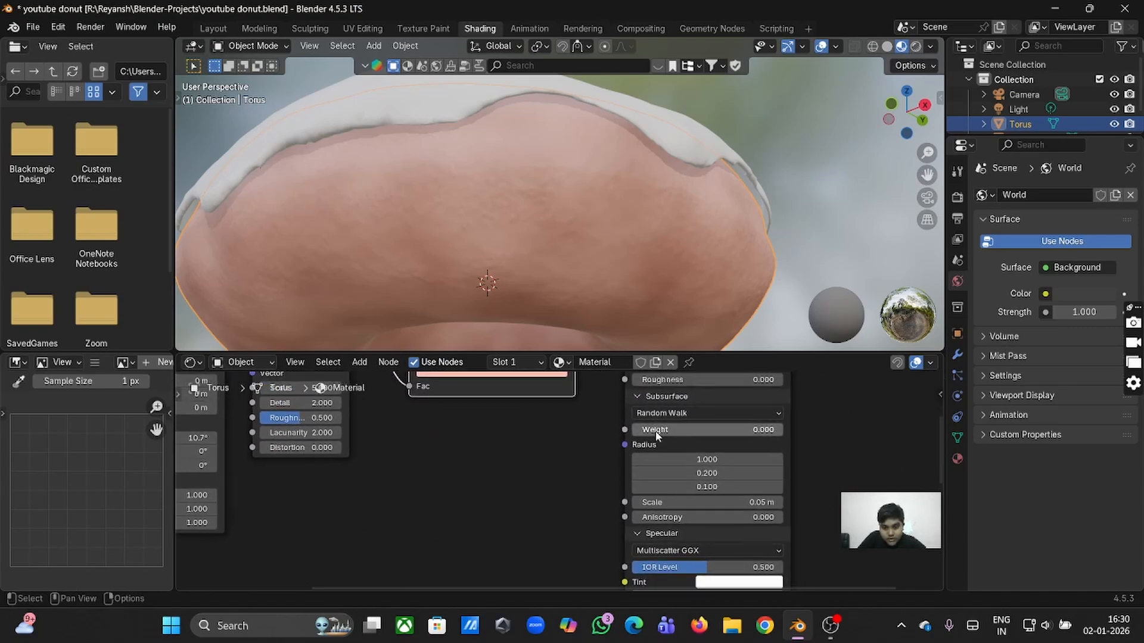
{"action": "scroll", "coordinate": [656, 435], "scroll_direction": "up", "scroll_amount": 3}
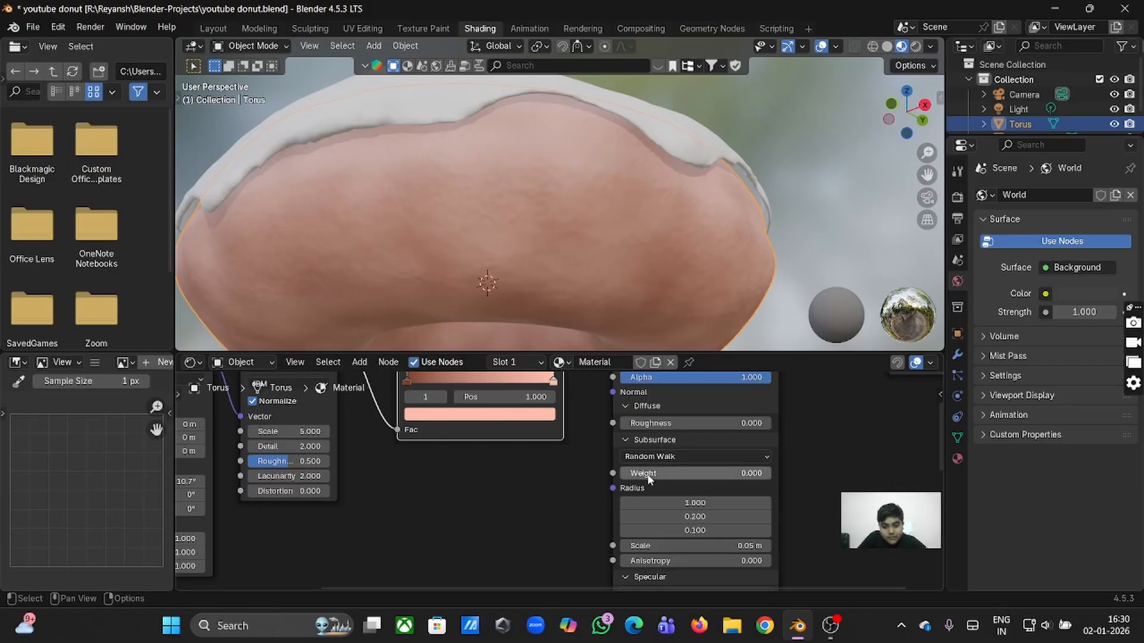
{"action": "left_click_drag", "start_coordinate": [649, 479], "coordinate": [661, 479]}
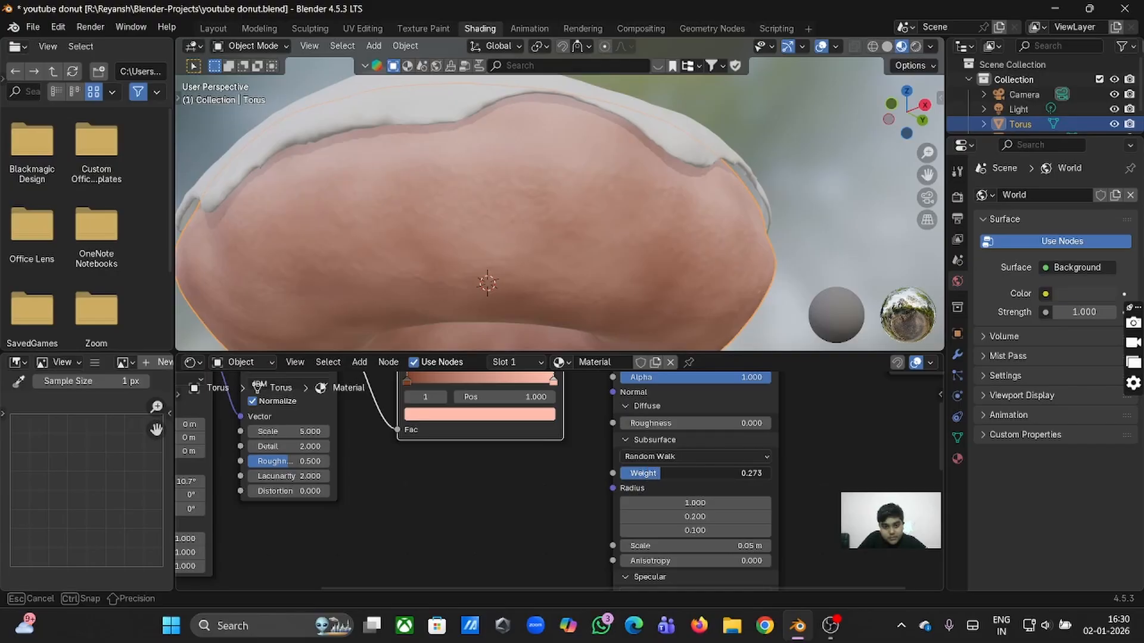
{"action": "mouse_move", "coordinate": [659, 473]}
{"action": "left_mouse_down"}
{"action": "mouse_move", "coordinate": [705, 473]}
{"action": "mouse_move", "coordinate": [620, 472]}
{"action": "mouse_move", "coordinate": [643, 474]}
{"action": "left_mouse_up"}
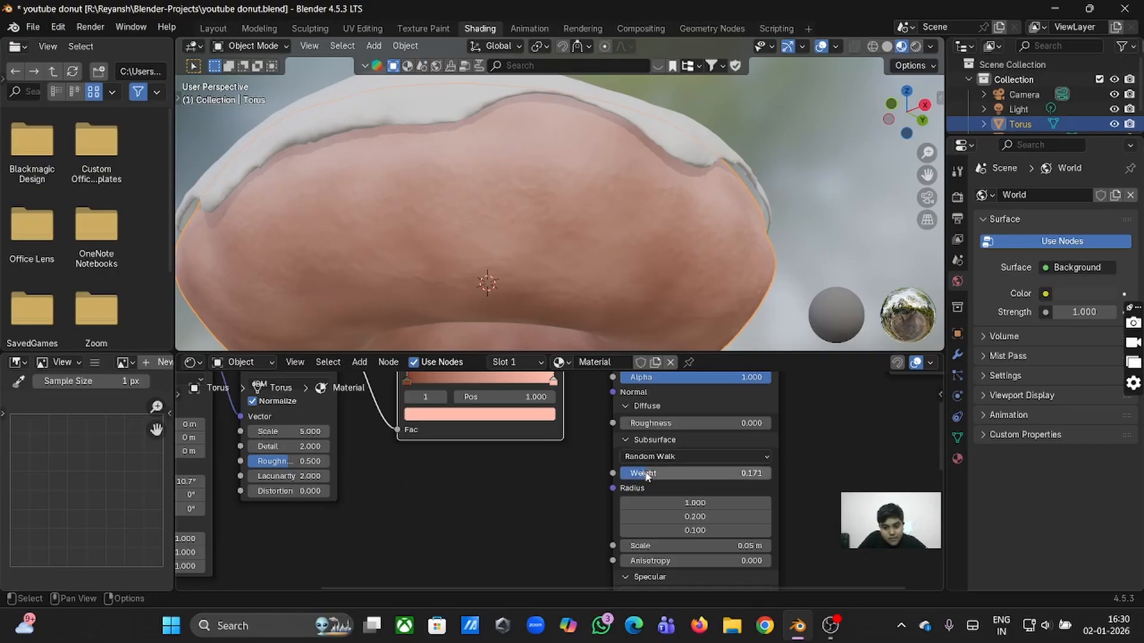
Try the Christensen-Burley and Random Walk (Skin) subsurface methods, and return the method to Random Walk.
{"action": "left_click", "coordinate": [658, 456]}
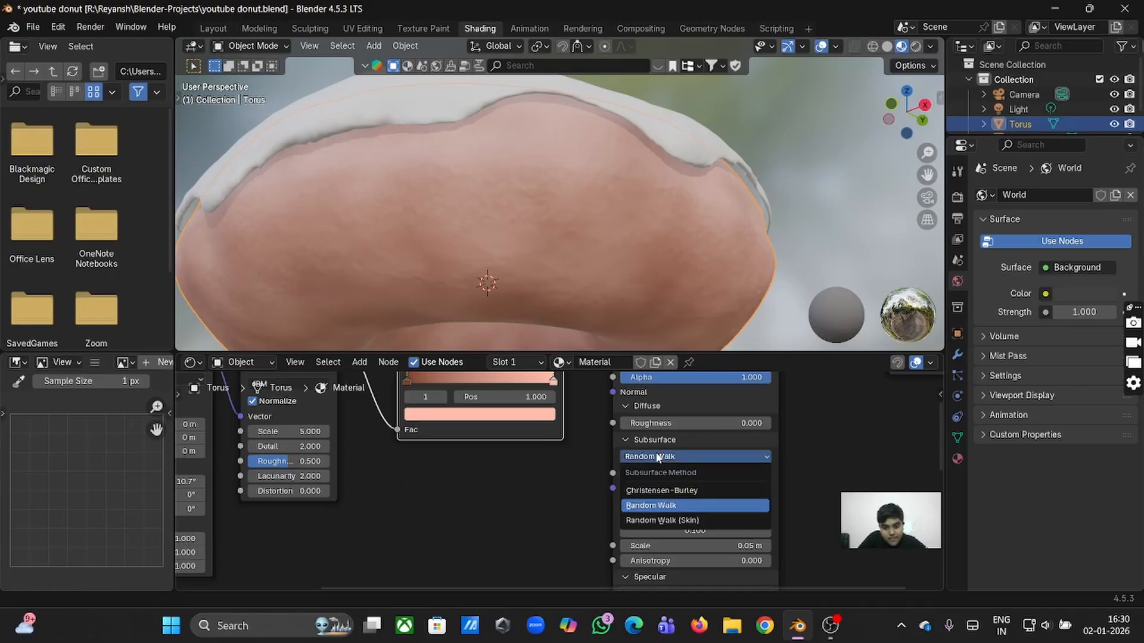
{"action": "left_click", "coordinate": [659, 492]}
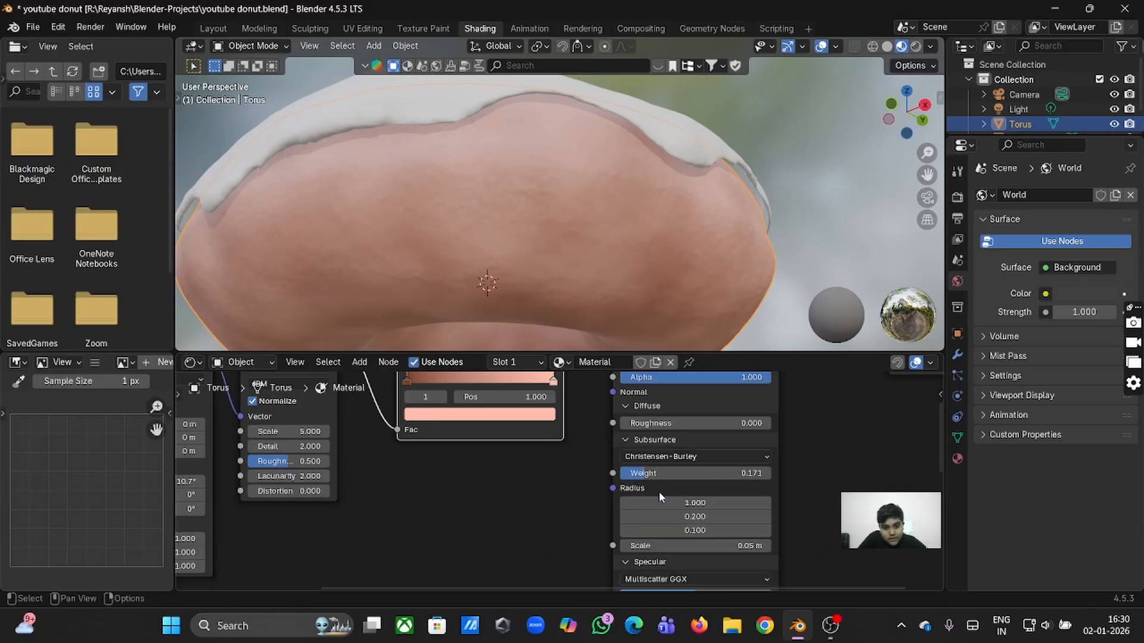
{"action": "left_click", "coordinate": [677, 459]}
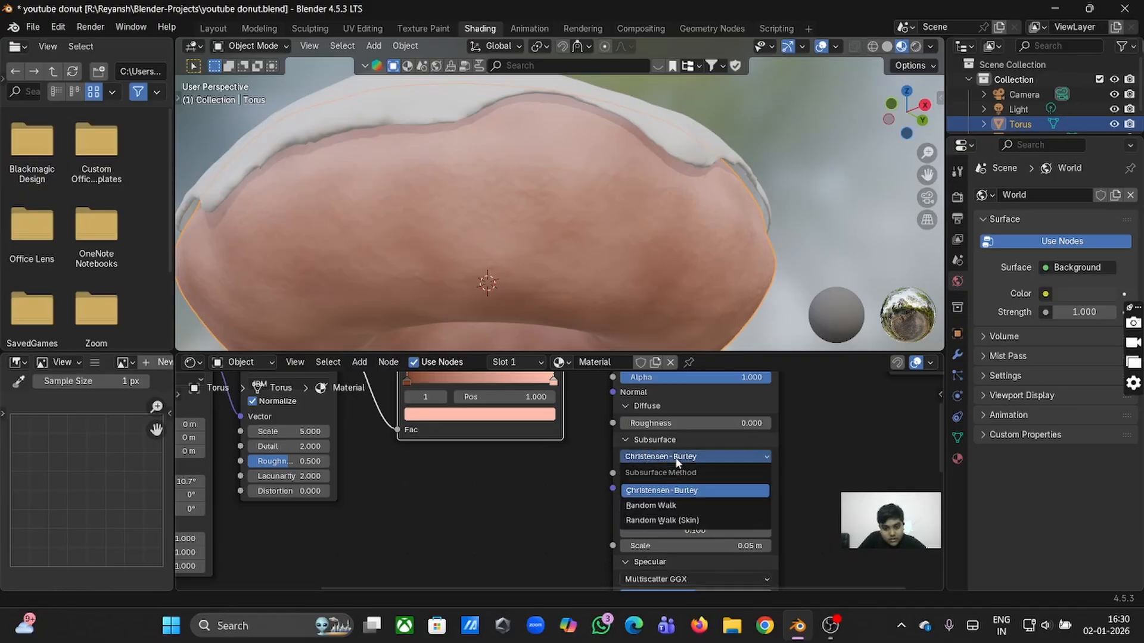
{"action": "left_click", "coordinate": [661, 520]}
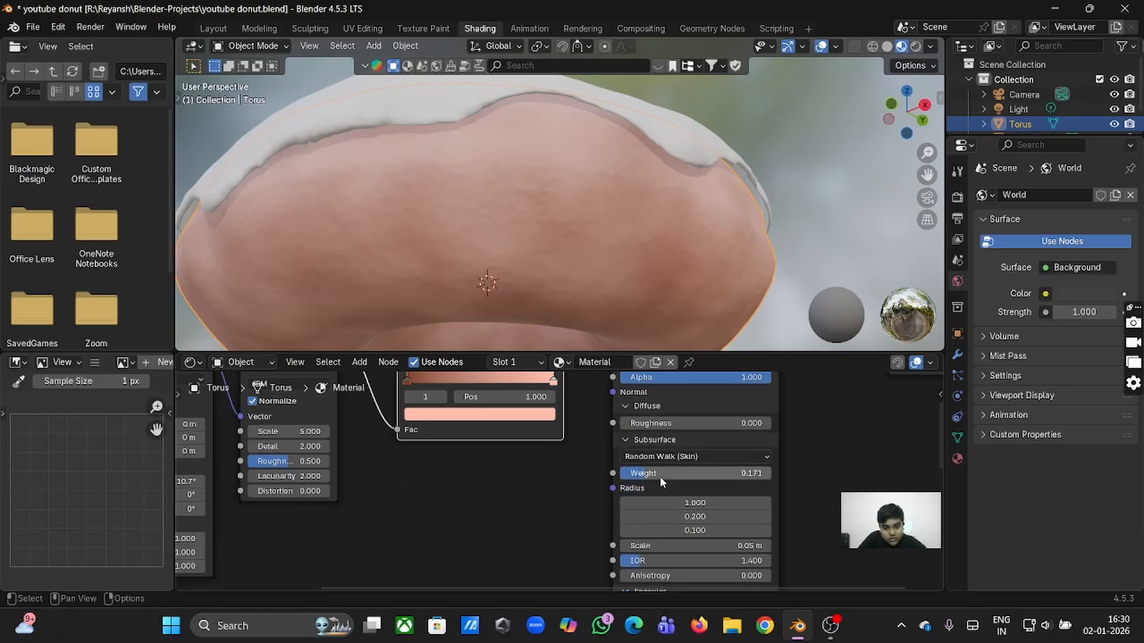
{"action": "left_click", "coordinate": [650, 463]}
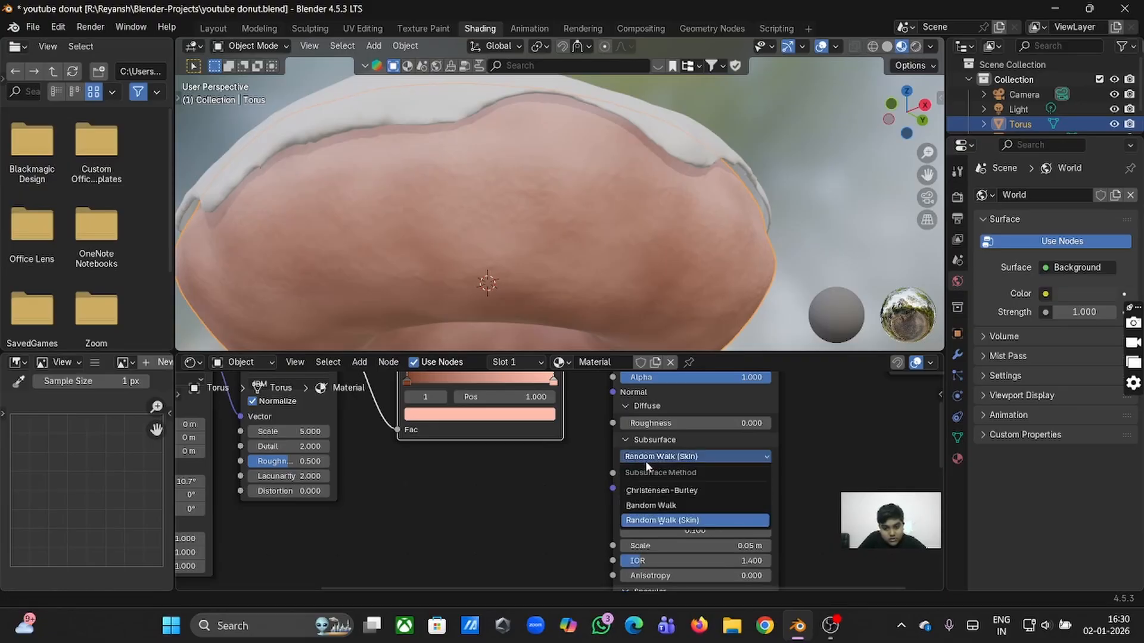
{"action": "left_click", "coordinate": [657, 503]}
Set the Principled BSDF's Coat Roughness to 0.074.
{"action": "scroll", "coordinate": [656, 493], "scroll_direction": "down", "scroll_amount": 8}
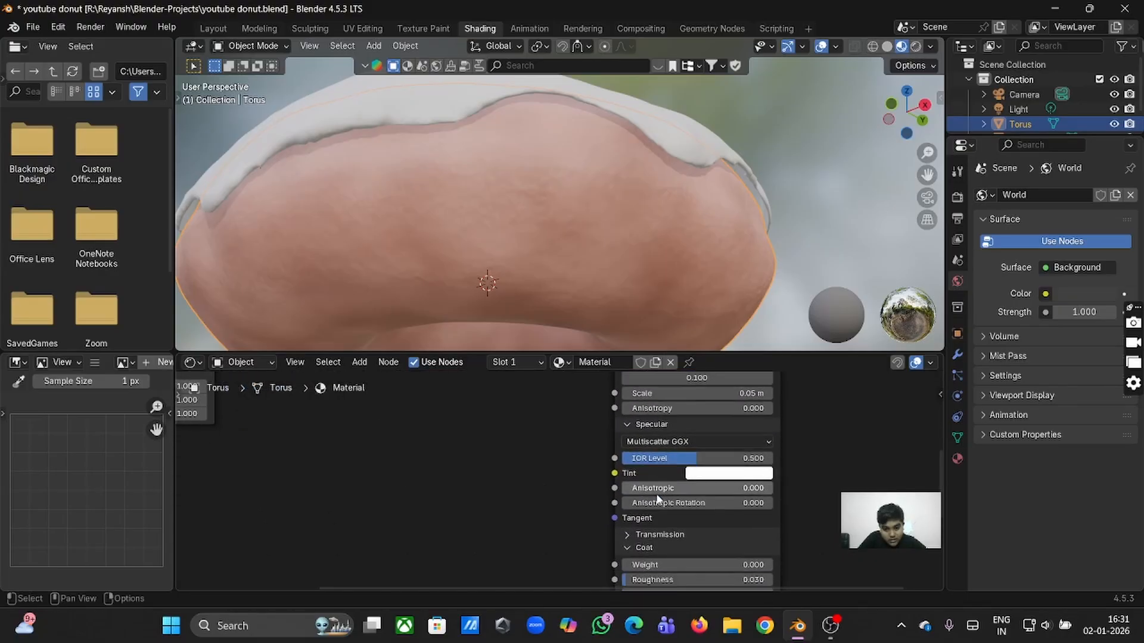
{"action": "scroll", "coordinate": [656, 493], "scroll_direction": "down", "scroll_amount": 1}
{"action": "scroll", "coordinate": [656, 493], "scroll_direction": "down", "scroll_amount": 3}
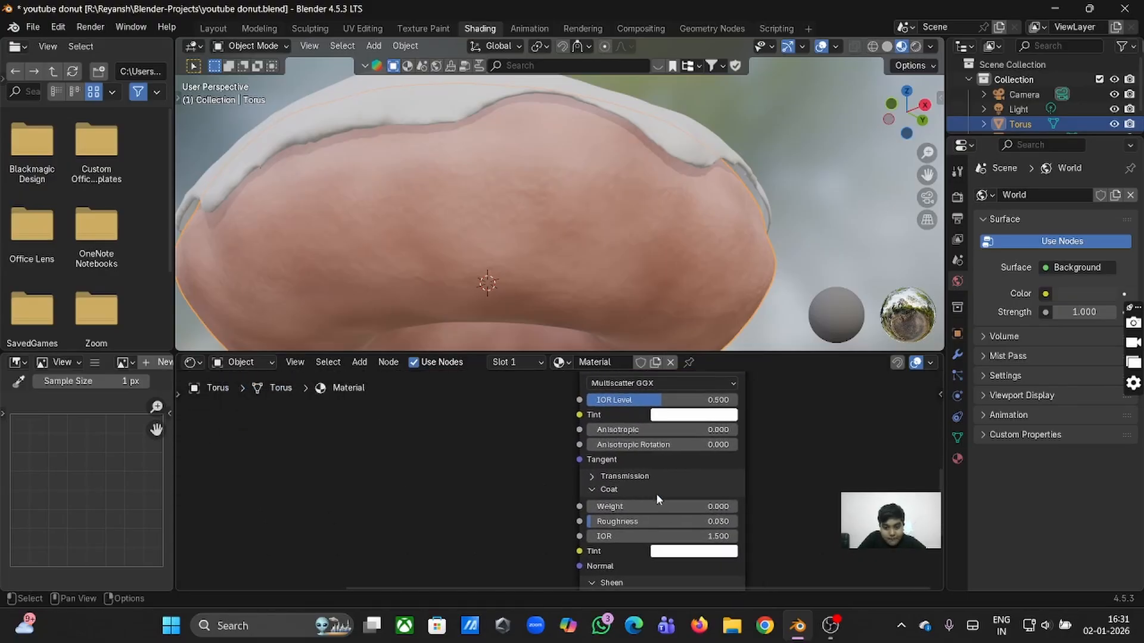
{"action": "scroll", "coordinate": [655, 493], "scroll_direction": "down", "scroll_amount": 2}
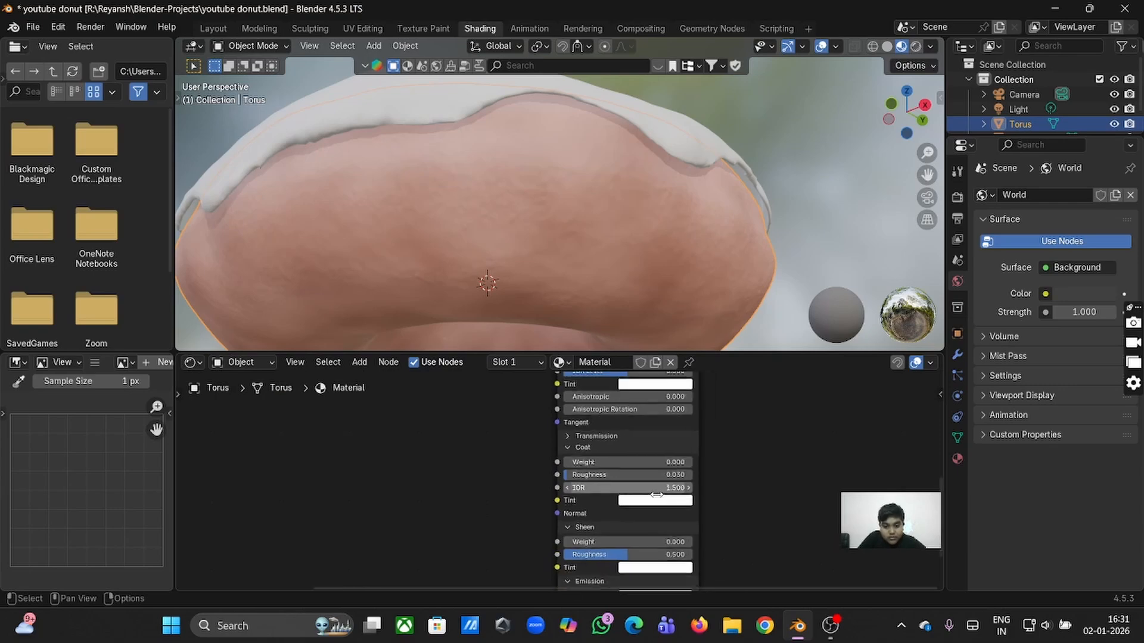
{"action": "scroll", "coordinate": [656, 493], "scroll_direction": "up", "scroll_amount": 1}
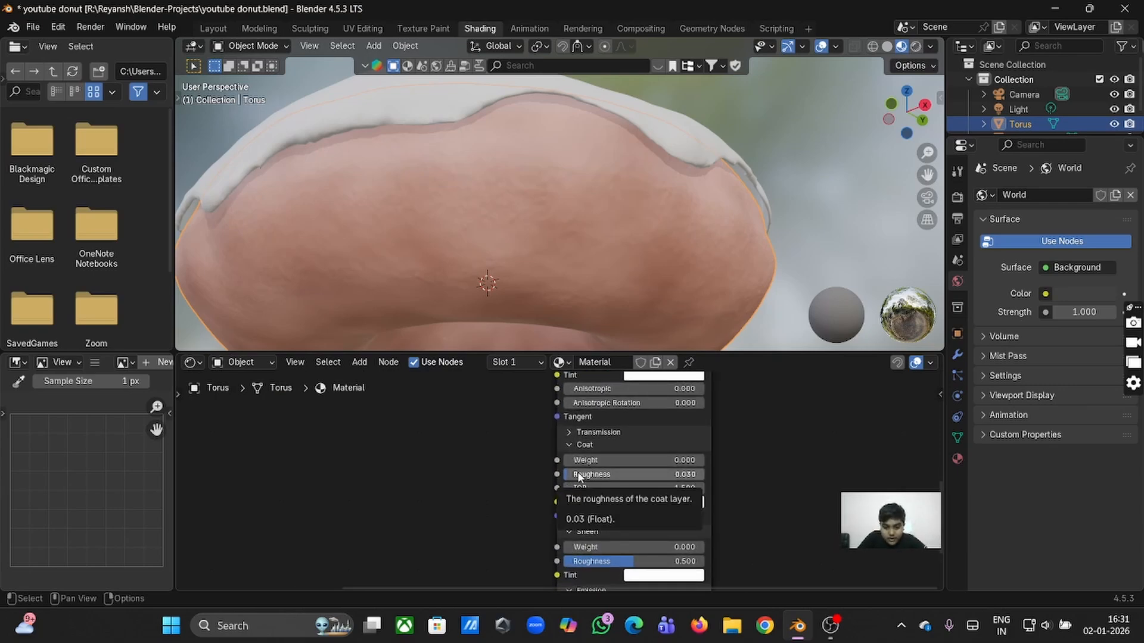
{"action": "left_click_drag", "start_coordinate": [578, 475], "coordinate": [590, 476]}
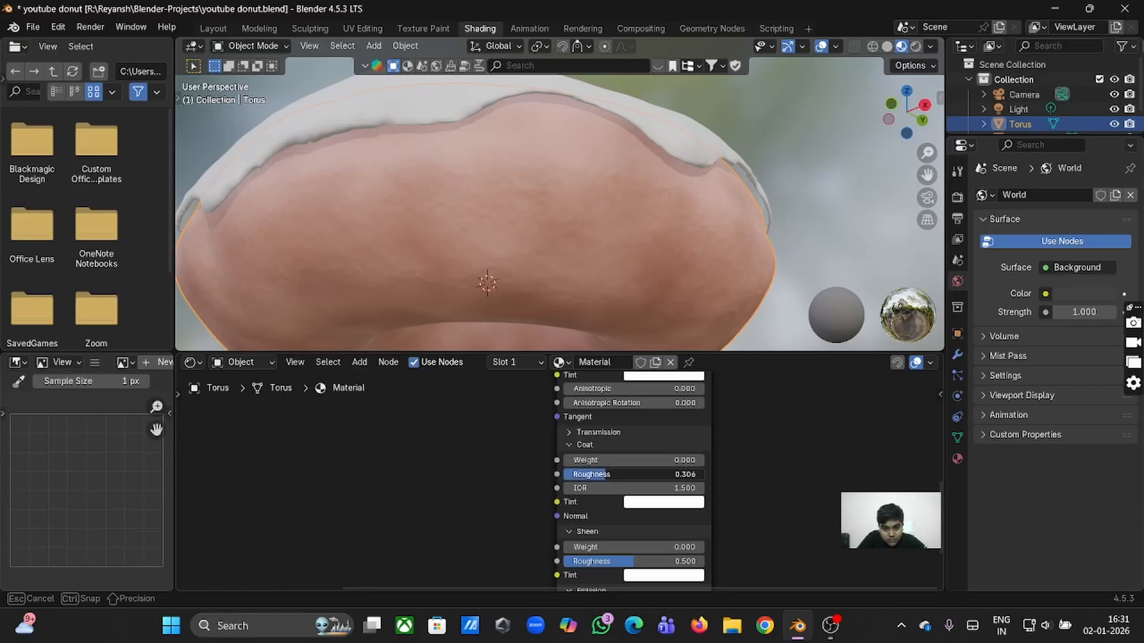
{"action": "left_click_drag", "start_coordinate": [589, 475], "coordinate": [586, 475]}
{"action": "scroll", "coordinate": [588, 540], "scroll_direction": "down", "scroll_amount": 3}
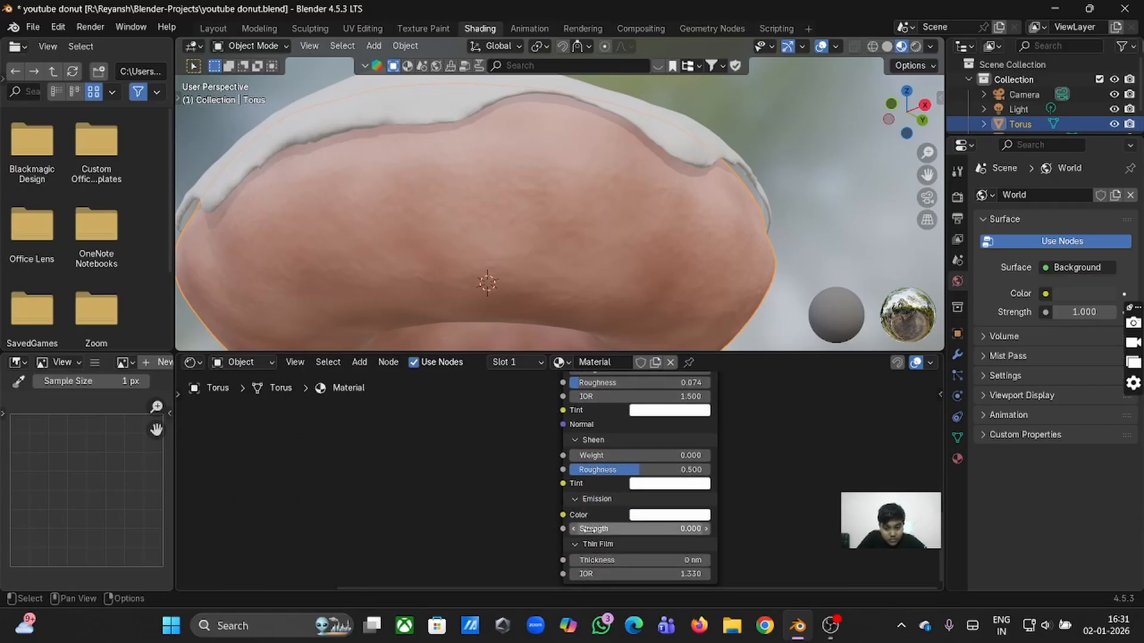
Try adjusting the Emission Strength of the dough's Principled BSDF and look over its Thin Film, Sheen and Coat settings.
{"action": "mouse_move", "coordinate": [588, 529]}
{"action": "left_mouse_down"}
{"action": "mouse_move", "coordinate": [655, 529]}
{"action": "mouse_move", "coordinate": [590, 534]}
{"action": "mouse_move", "coordinate": [593, 509]}
{"action": "left_mouse_up"}
{"action": "scroll", "coordinate": [589, 530], "scroll_direction": "down", "scroll_amount": 2}
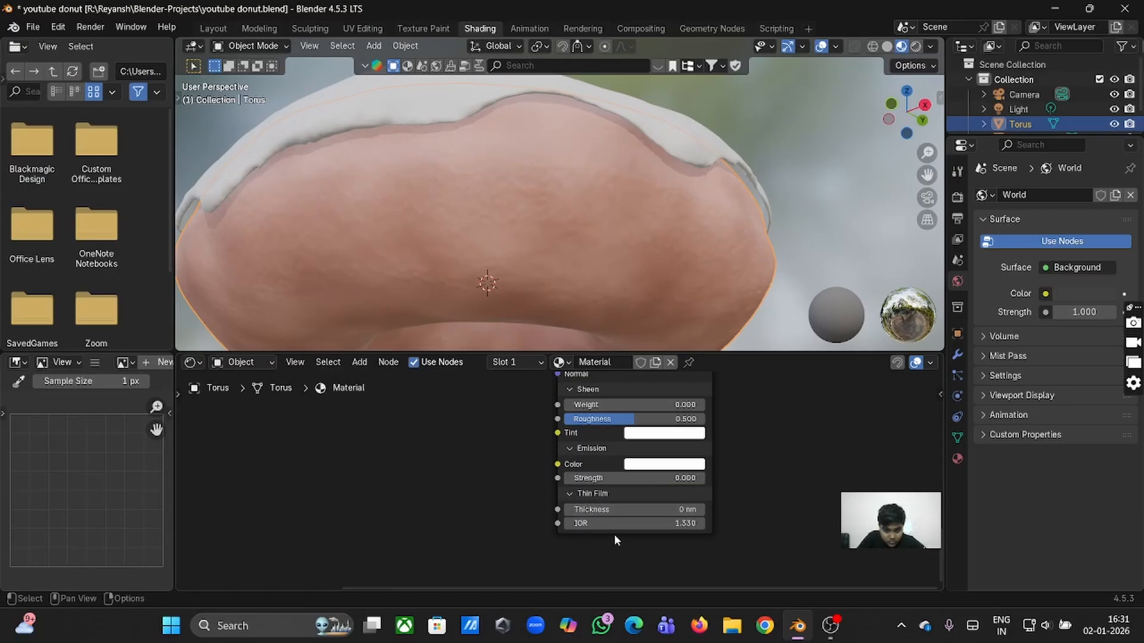
{"action": "scroll", "coordinate": [610, 529], "scroll_direction": "up", "scroll_amount": 2}
{"action": "scroll", "coordinate": [608, 524], "scroll_direction": "up", "scroll_amount": 4}
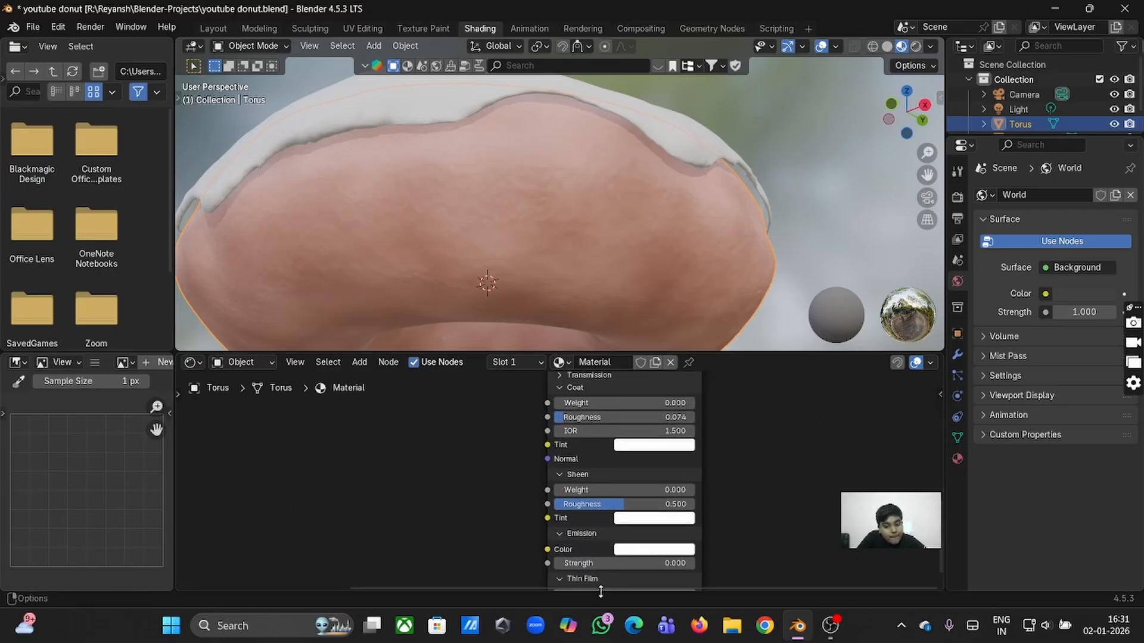
{"action": "scroll", "coordinate": [646, 527], "scroll_direction": "up", "scroll_amount": 3}
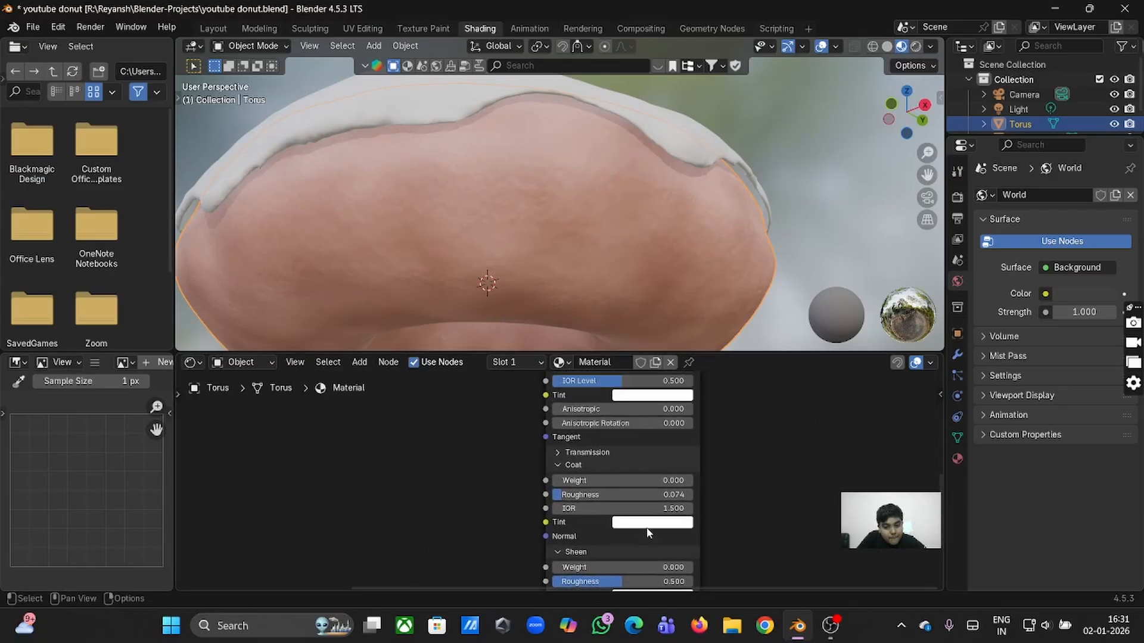
Expand the Transmission section and try adjusting the Transmission Weight and the Specular Anisotropic values.
{"action": "left_click", "coordinate": [557, 454]}
{"action": "mouse_move", "coordinate": [563, 476]}
{"action": "left_mouse_down"}
{"action": "mouse_move", "coordinate": [691, 475]}
{"action": "mouse_move", "coordinate": [548, 476]}
{"action": "left_mouse_up"}
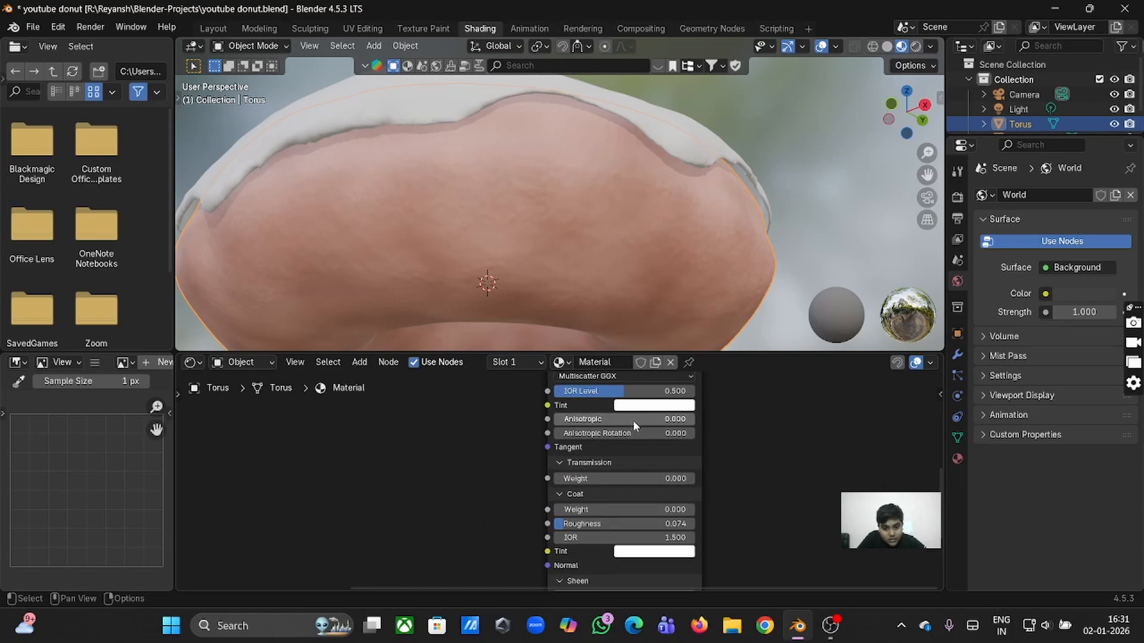
{"action": "mouse_move", "coordinate": [555, 422]}
{"action": "left_mouse_down"}
{"action": "mouse_move", "coordinate": [578, 421]}
{"action": "mouse_move", "coordinate": [555, 433]}
{"action": "left_mouse_up"}
{"action": "left_click_drag", "start_coordinate": [563, 420], "coordinate": [553, 419]}
Add a second Noise Texture node and place it below the existing Noise Texture and Color Ramp nodes.
{"action": "scroll", "coordinate": [553, 418], "scroll_direction": "up", "scroll_amount": 6}
{"action": "scroll", "coordinate": [552, 418], "scroll_direction": "down", "scroll_amount": 1}
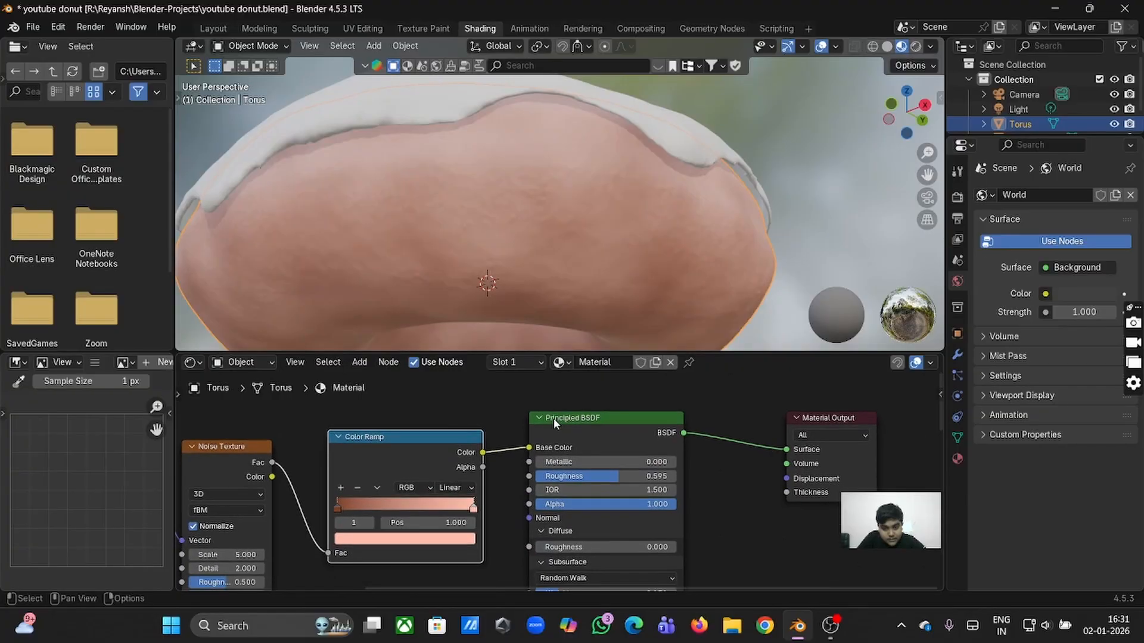
{"action": "scroll", "coordinate": [580, 418], "scroll_direction": "down", "scroll_amount": 3}
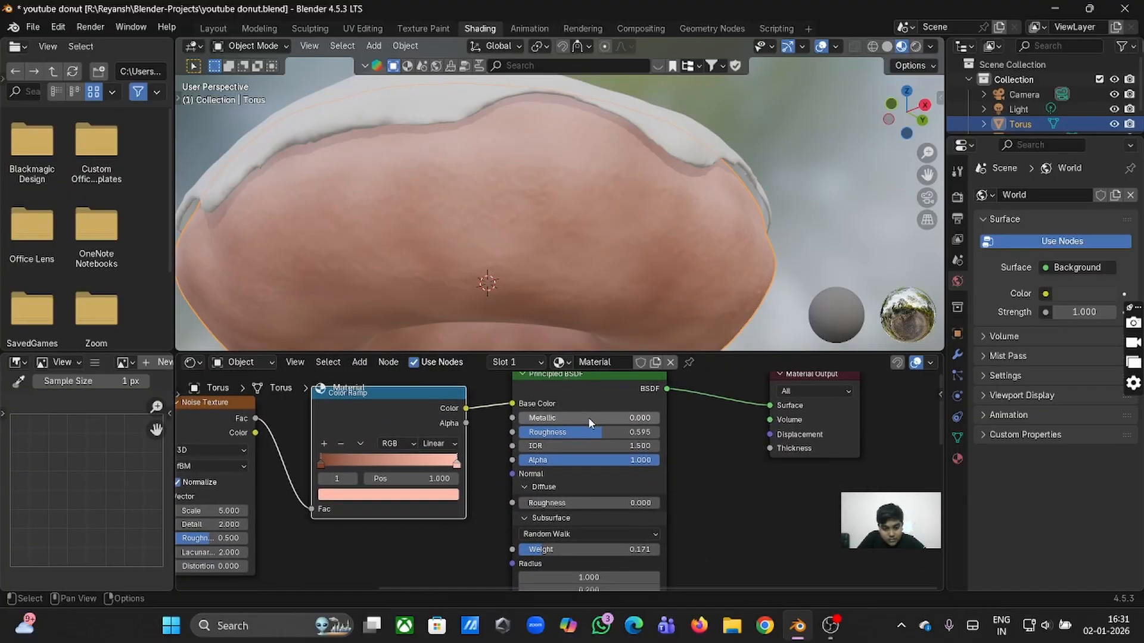
{"action": "scroll", "coordinate": [588, 418], "scroll_direction": "left", "scroll_amount": 6}
{"action": "scroll", "coordinate": [589, 418], "scroll_direction": "down", "scroll_amount": 2}
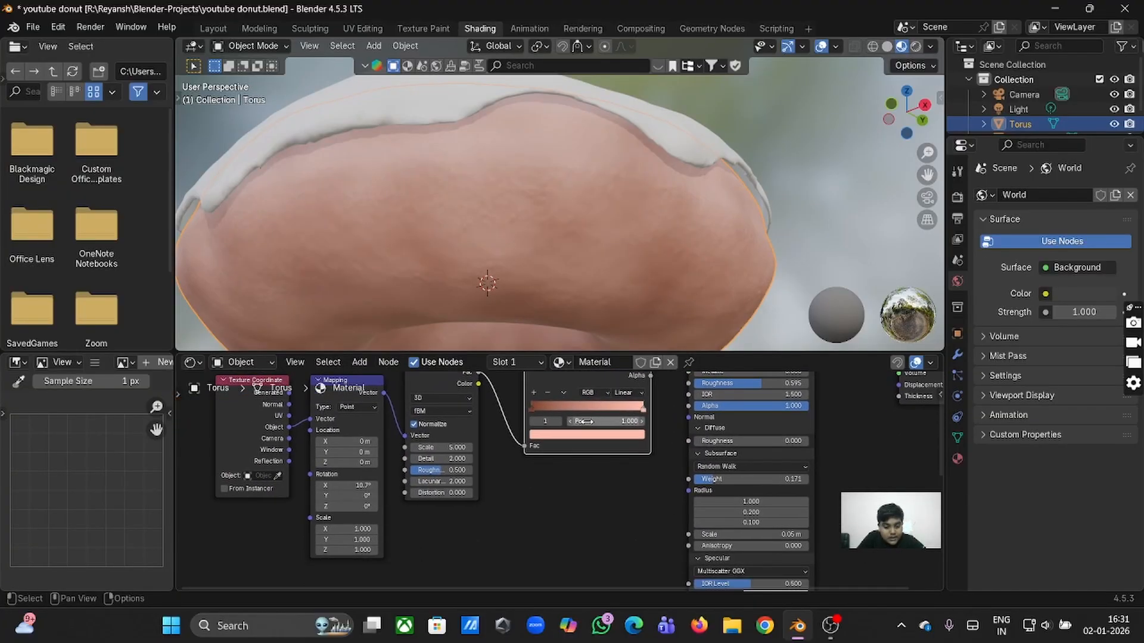
{"action": "key", "text": "shift+a"}
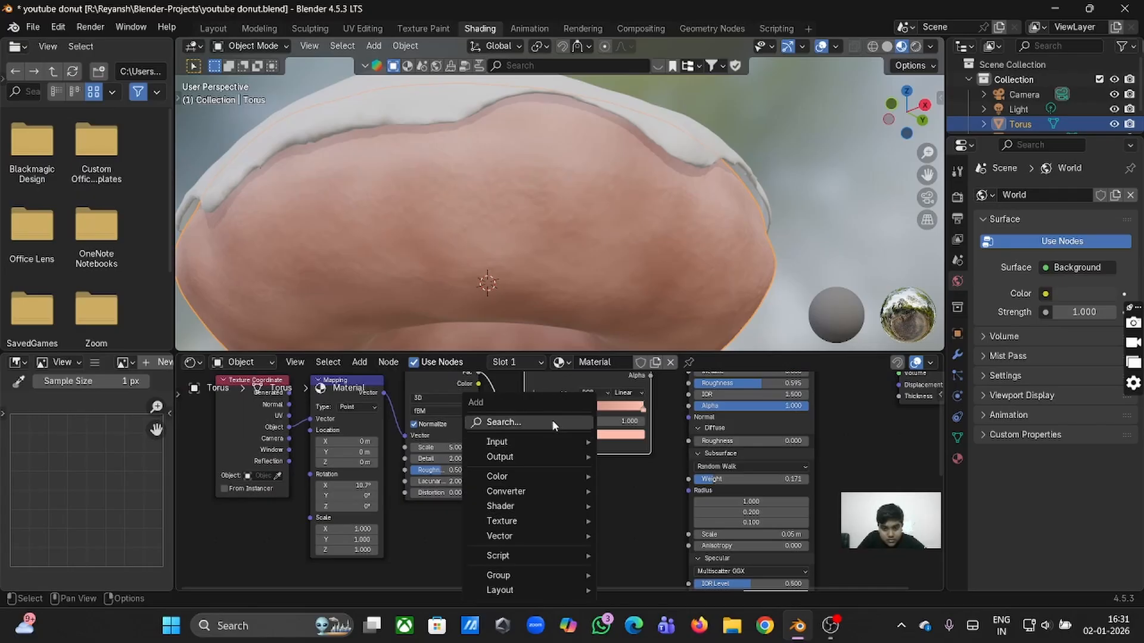
{"action": "left_click", "coordinate": [544, 422]}
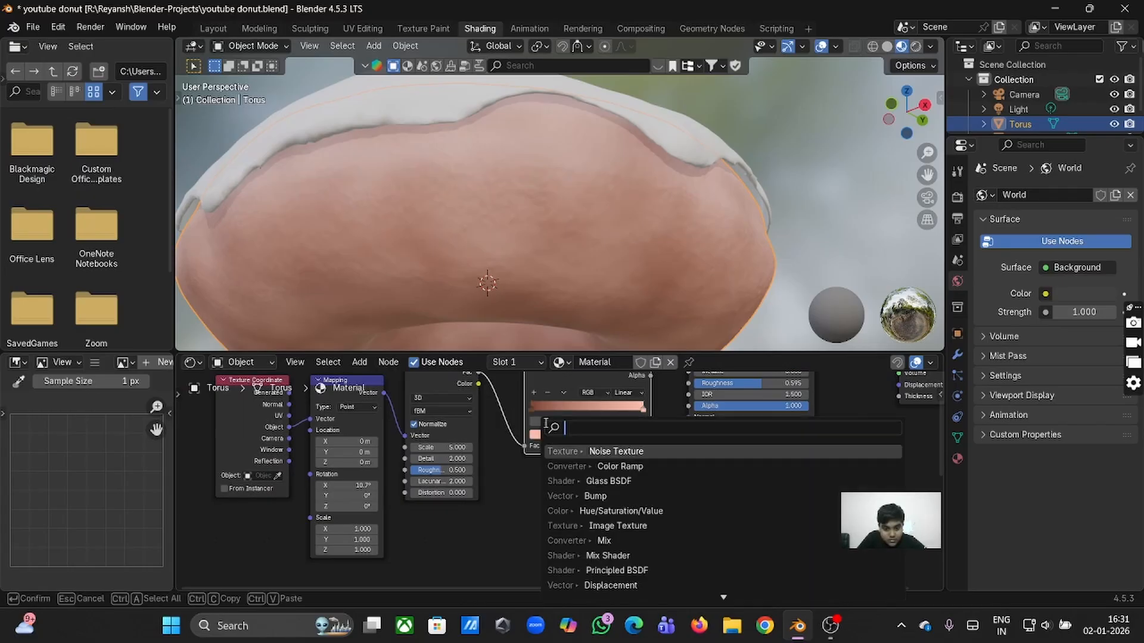
{"action": "left_click", "coordinate": [621, 454]}
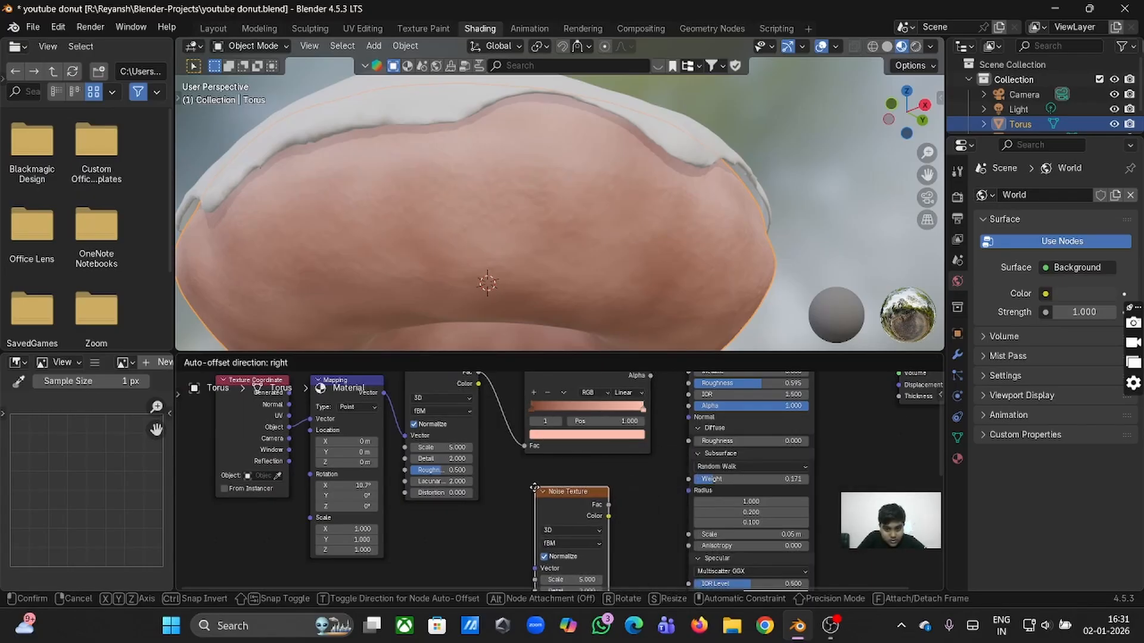
{"action": "left_click", "coordinate": [527, 489]}
{"action": "scroll", "coordinate": [527, 489], "scroll_direction": "down", "scroll_amount": 1}
{"action": "scroll", "coordinate": [527, 488], "scroll_direction": "down", "scroll_amount": 3}
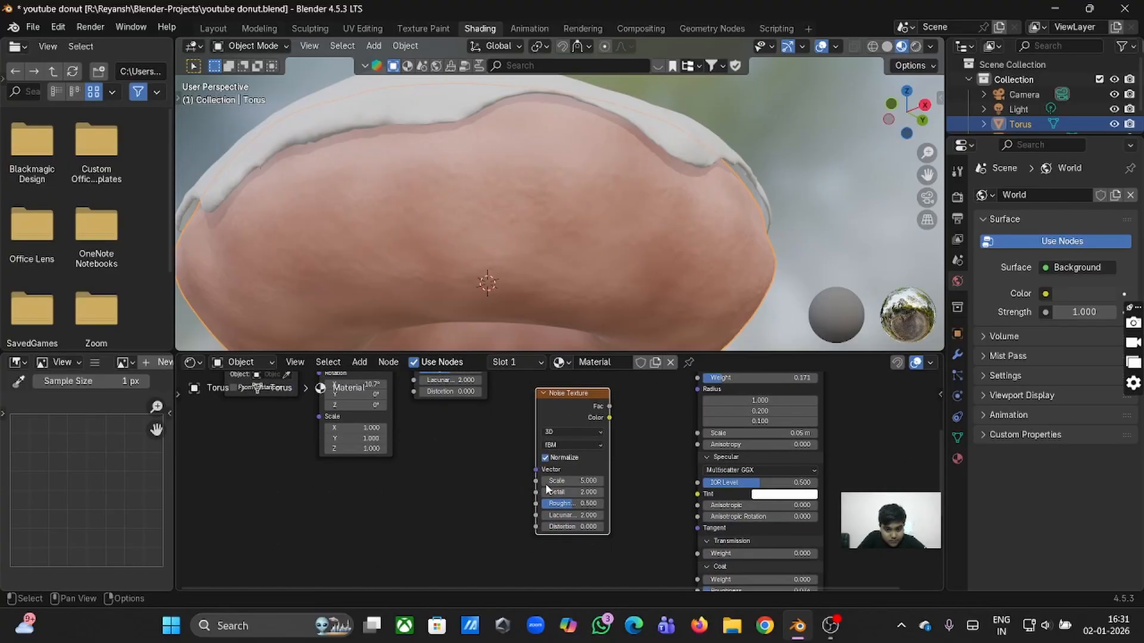
{"action": "scroll", "coordinate": [583, 481], "scroll_direction": "up", "scroll_amount": 3}
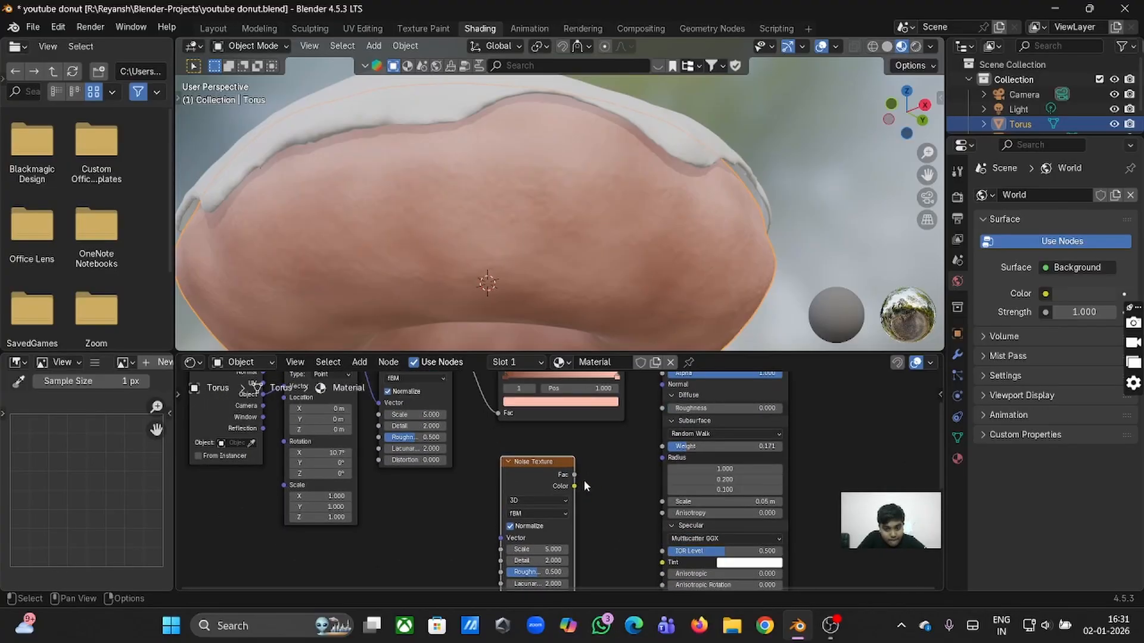
{"action": "scroll", "coordinate": [584, 481], "scroll_direction": "up", "scroll_amount": 1}
{"action": "left_click_drag", "start_coordinate": [570, 510], "coordinate": [477, 524]}
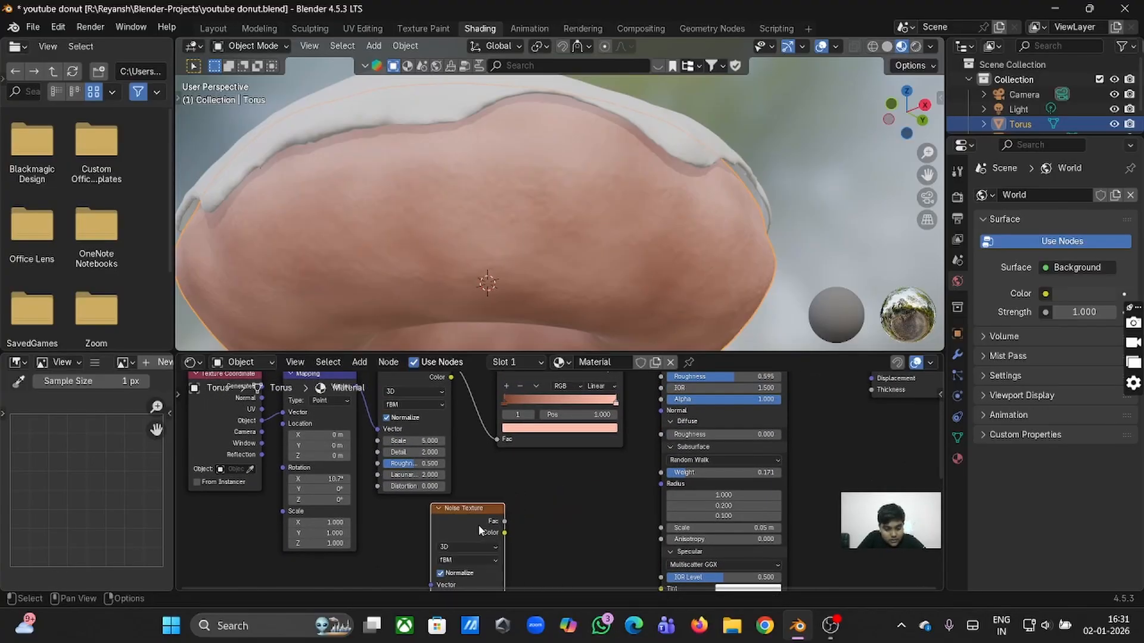
Link the new Noise Texture's Fac to the Normal input of a new Bump node, and feed its Normal output into the Principled BSDF's Normal.
{"action": "key", "text": "shift+a"}
{"action": "mouse_move", "coordinate": [468, 516]}
{"action": "left_click_drag", "start_coordinate": [504, 521], "coordinate": [569, 430]}
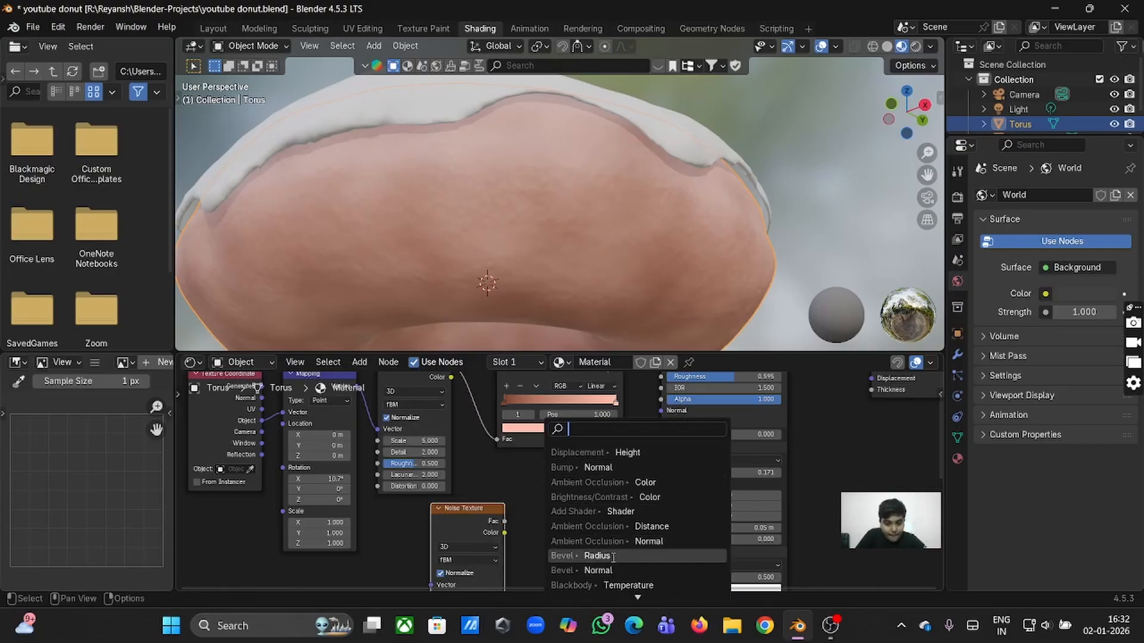
{"action": "left_click", "coordinate": [579, 470]}
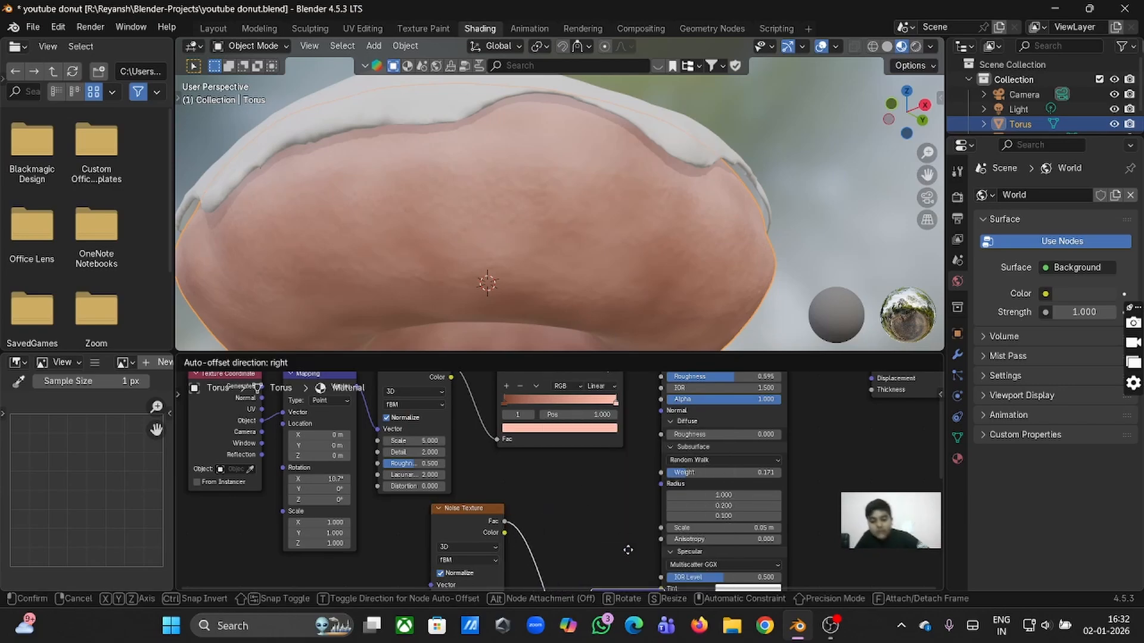
{"action": "left_click", "coordinate": [569, 465]}
{"action": "left_click_drag", "start_coordinate": [605, 523], "coordinate": [663, 412]}
{"action": "scroll", "coordinate": [662, 409], "scroll_direction": "down", "scroll_amount": 3}
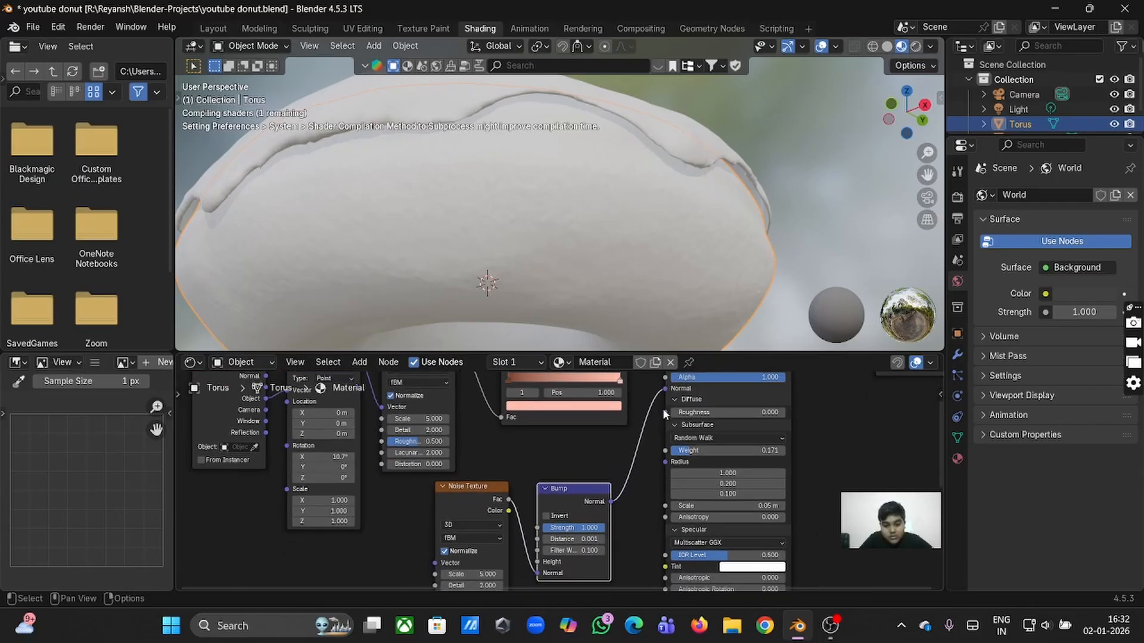
Raise the Bump node's Distance to 7.101 and set the lower Noise Texture's Scale to 4.9.
{"action": "mouse_move", "coordinate": [582, 489]}
{"action": "left_mouse_down"}
{"action": "mouse_move", "coordinate": [631, 489]}
{"action": "mouse_move", "coordinate": [579, 492]}
{"action": "left_mouse_up"}
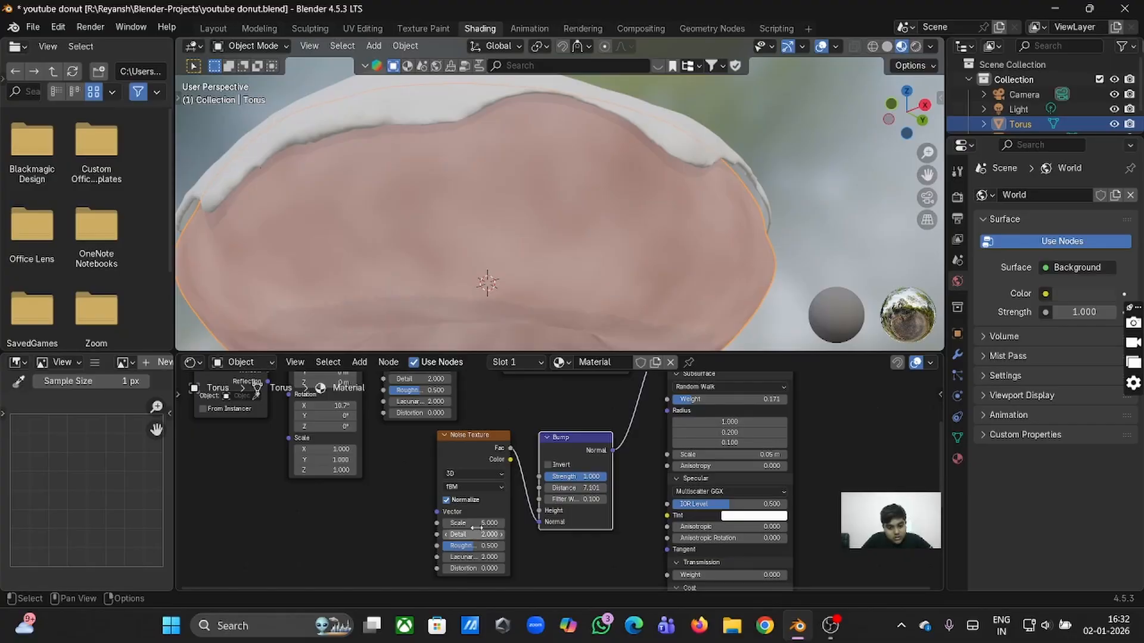
{"action": "mouse_move", "coordinate": [477, 524]}
{"action": "left_mouse_down"}
{"action": "mouse_move", "coordinate": [500, 524]}
{"action": "mouse_move", "coordinate": [470, 524]}
{"action": "left_mouse_up"}
{"action": "middle_click_drag", "start_coordinate": [635, 482], "coordinate": [595, 490]}
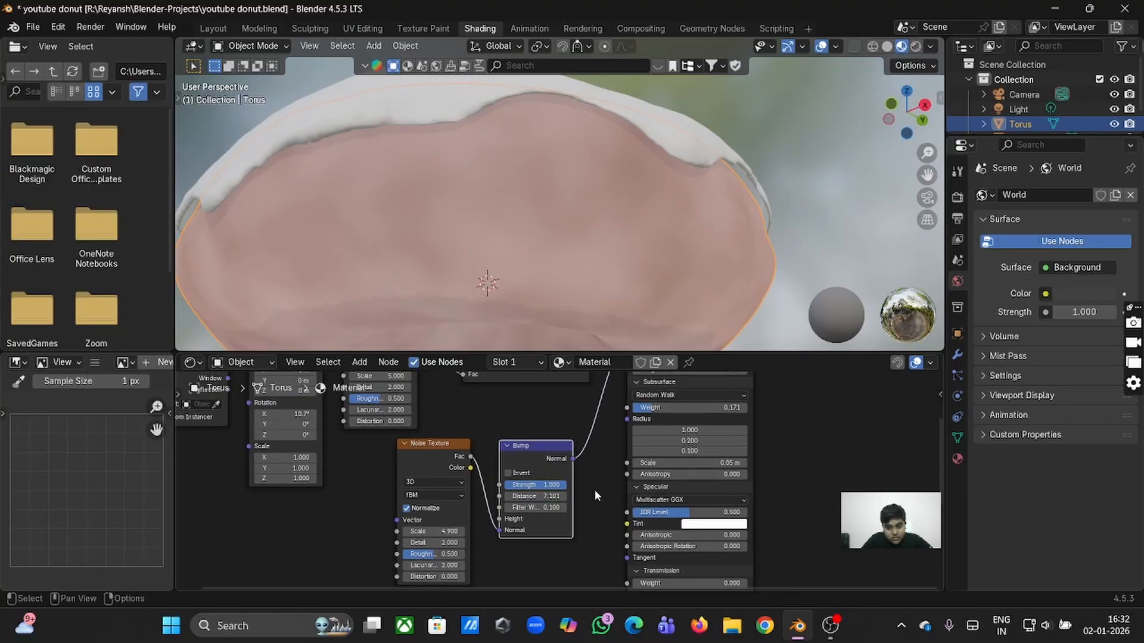
Set the dough's Subsurface Weight to 0 and move the Noise Texture's Fac link from the Bump node's Normal input to Height.
{"action": "left_click_drag", "start_coordinate": [654, 408], "coordinate": [629, 406]}
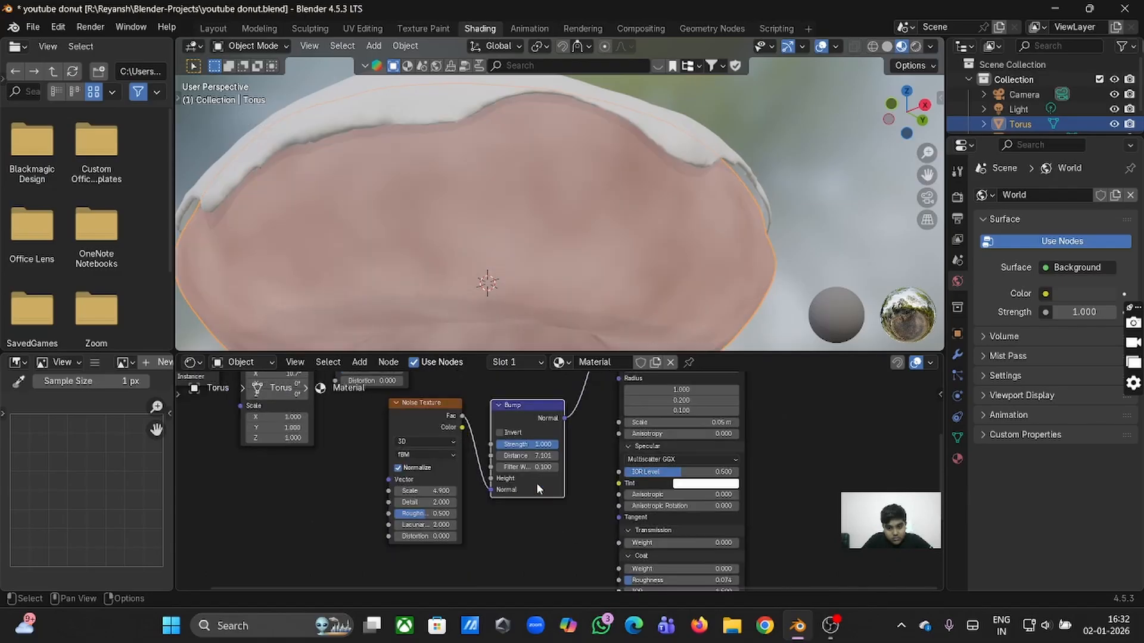
{"action": "scroll", "coordinate": [596, 459], "scroll_direction": "up", "scroll_amount": 3}
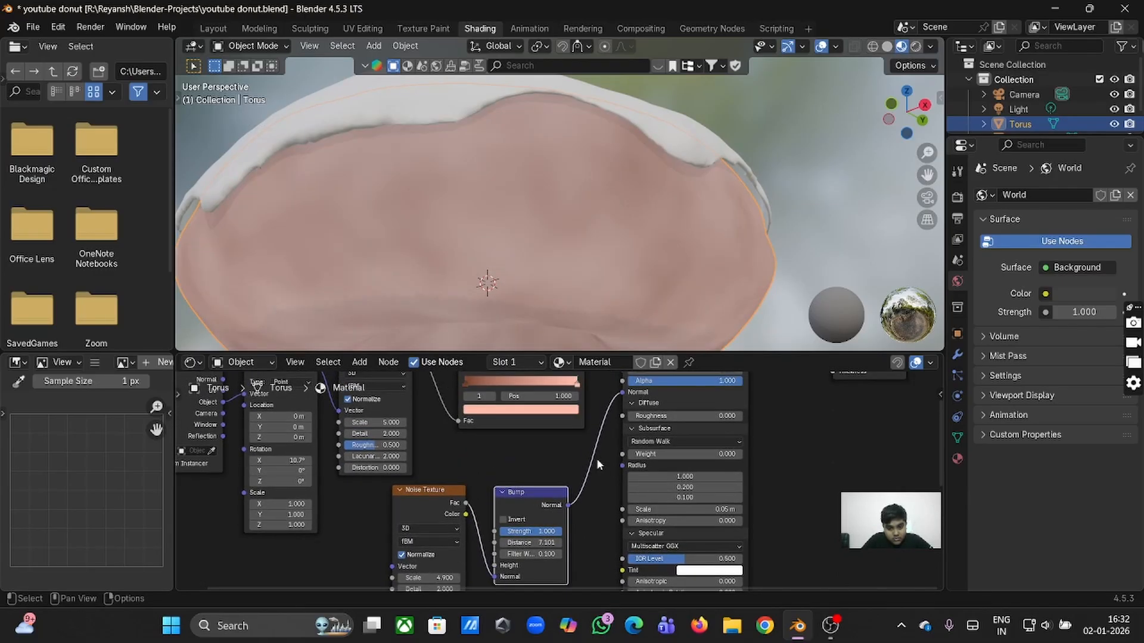
{"action": "scroll", "coordinate": [596, 458], "scroll_direction": "up", "scroll_amount": 4}
{"action": "scroll", "coordinate": [597, 447], "scroll_direction": "down", "scroll_amount": 5}
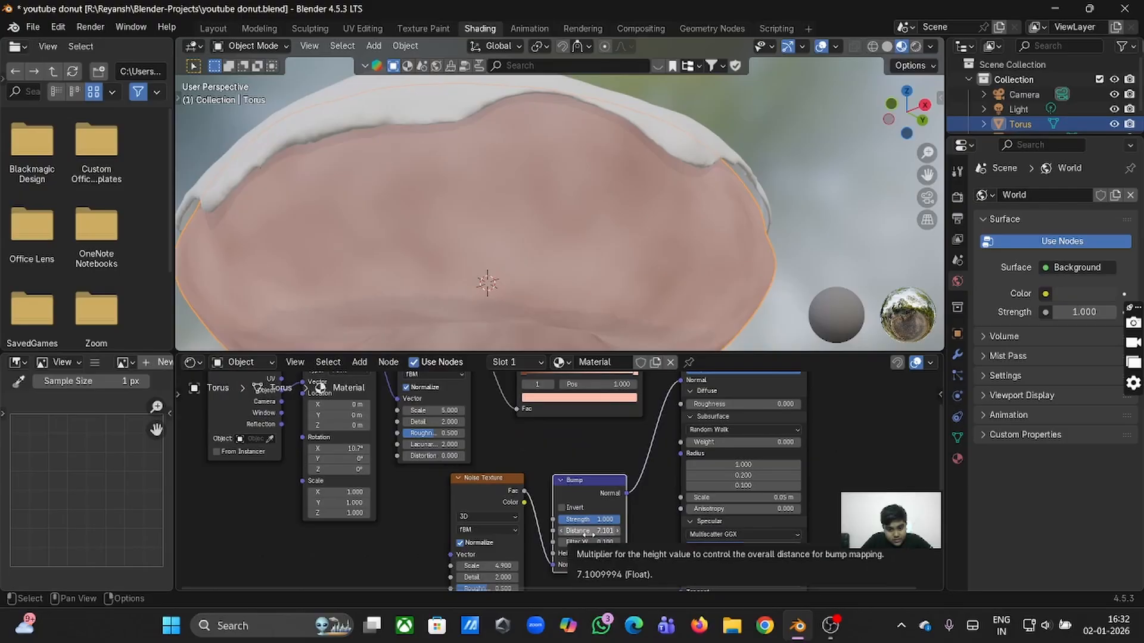
{"action": "left_click_drag", "start_coordinate": [552, 572], "coordinate": [553, 558]}
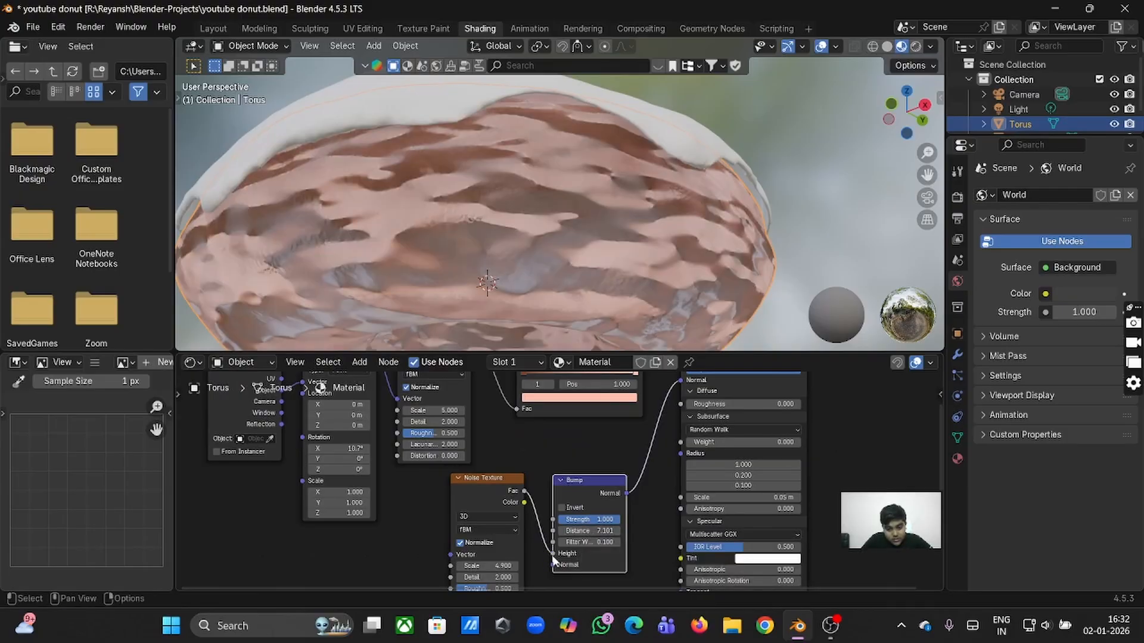
Increase the lower Noise Texture's Scale to 234.6 and inspect the bump pattern on the dough up close.
{"action": "scroll", "coordinate": [556, 562], "scroll_direction": "down", "scroll_amount": 2}
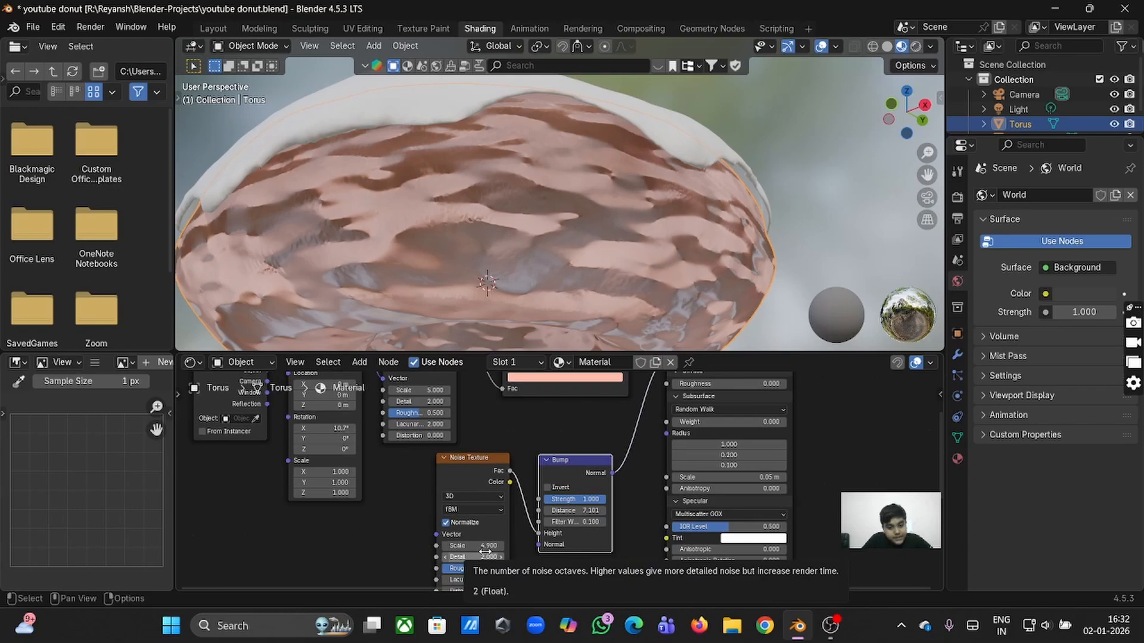
{"action": "left_click_drag", "start_coordinate": [473, 546], "coordinate": [721, 545]}
{"action": "scroll", "coordinate": [600, 294], "scroll_direction": "up", "scroll_amount": 5}
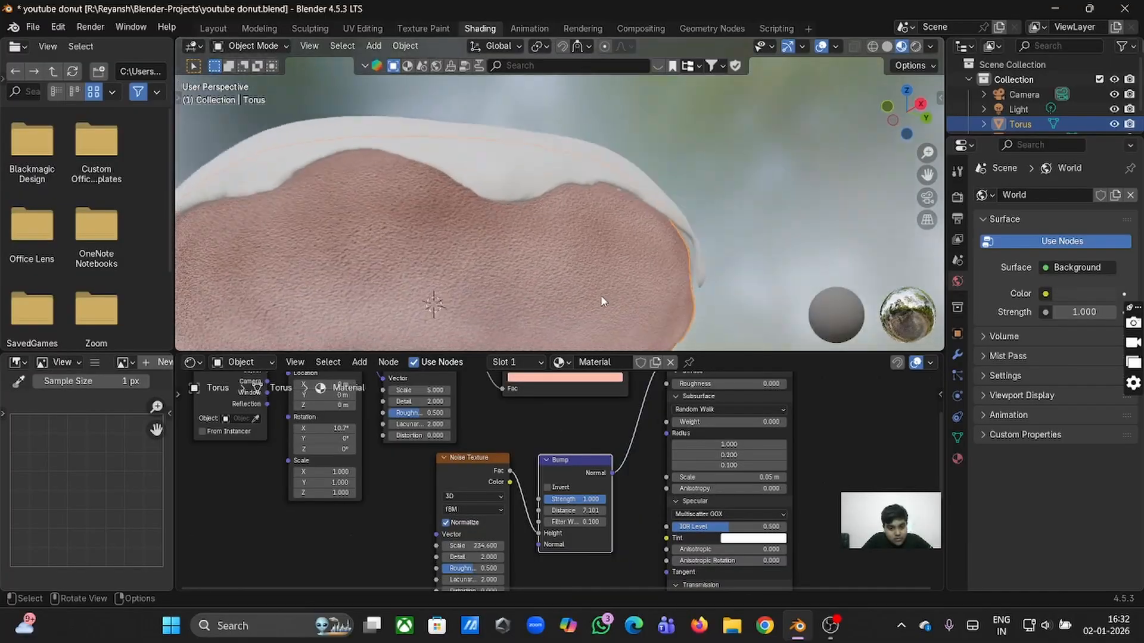
{"action": "scroll", "coordinate": [600, 295], "scroll_direction": "up", "scroll_amount": 6}
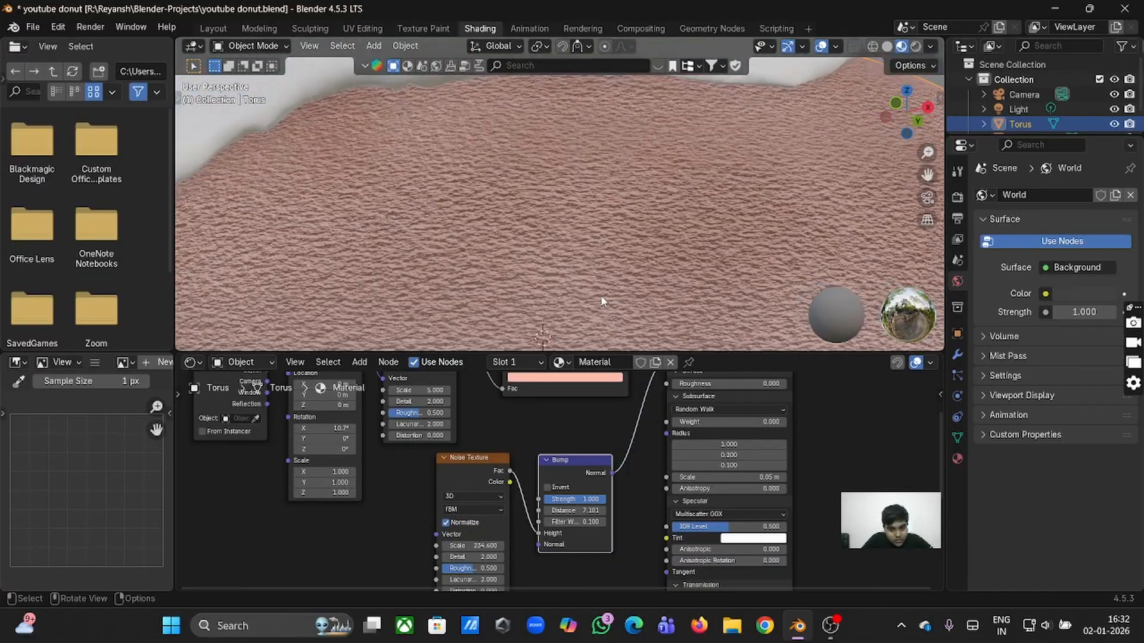
{"action": "scroll", "coordinate": [600, 295], "scroll_direction": "down", "scroll_amount": 8}
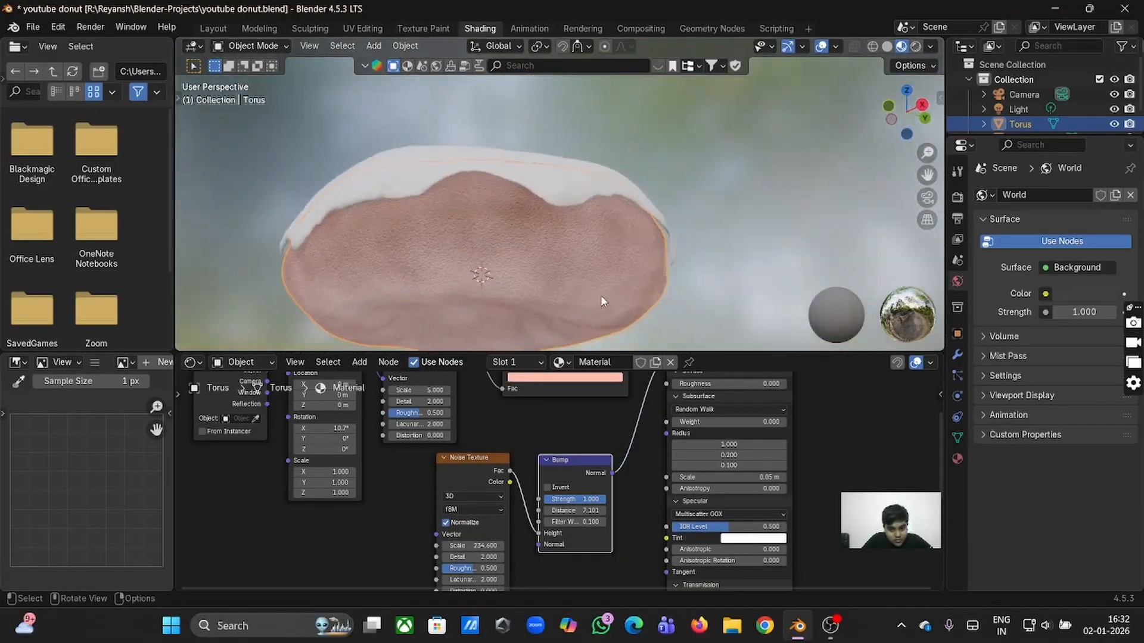
{"action": "scroll", "coordinate": [600, 295], "scroll_direction": "up", "scroll_amount": 2}
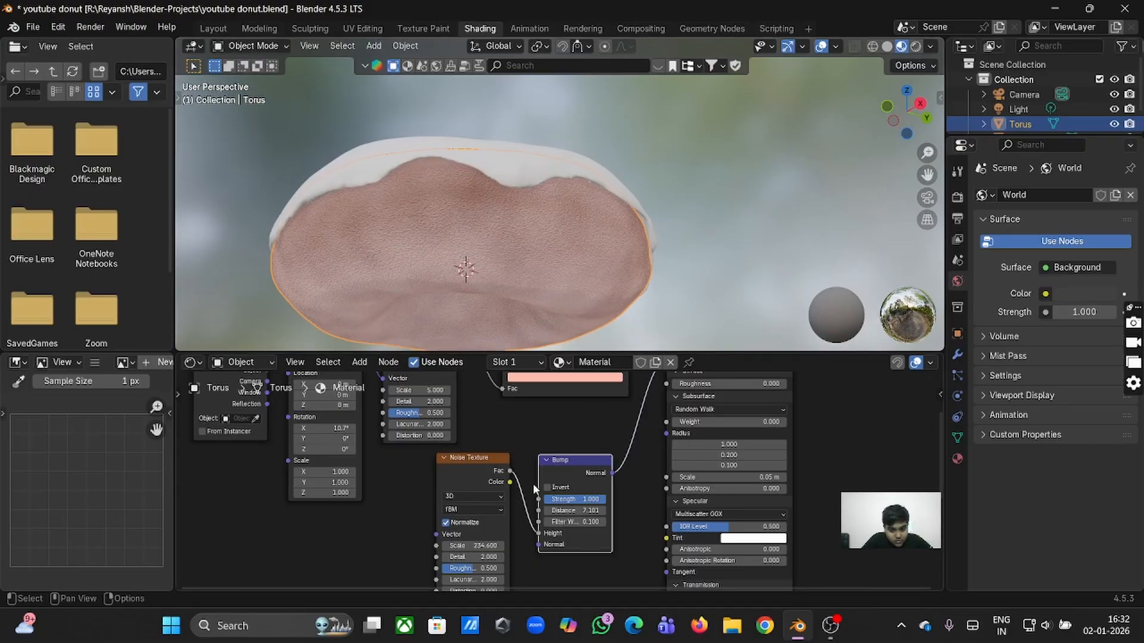
Add Texture Coordinate and Mapping nodes to the lower Noise Texture and link the Object output to the Mapping's Vector.
{"action": "scroll", "coordinate": [532, 483], "scroll_direction": "left", "scroll_amount": 3}
{"action": "scroll", "coordinate": [533, 483], "scroll_direction": "up", "scroll_amount": 3}
{"action": "scroll", "coordinate": [532, 483], "scroll_direction": "down", "scroll_amount": 2}
{"action": "left_click", "coordinate": [560, 513]}
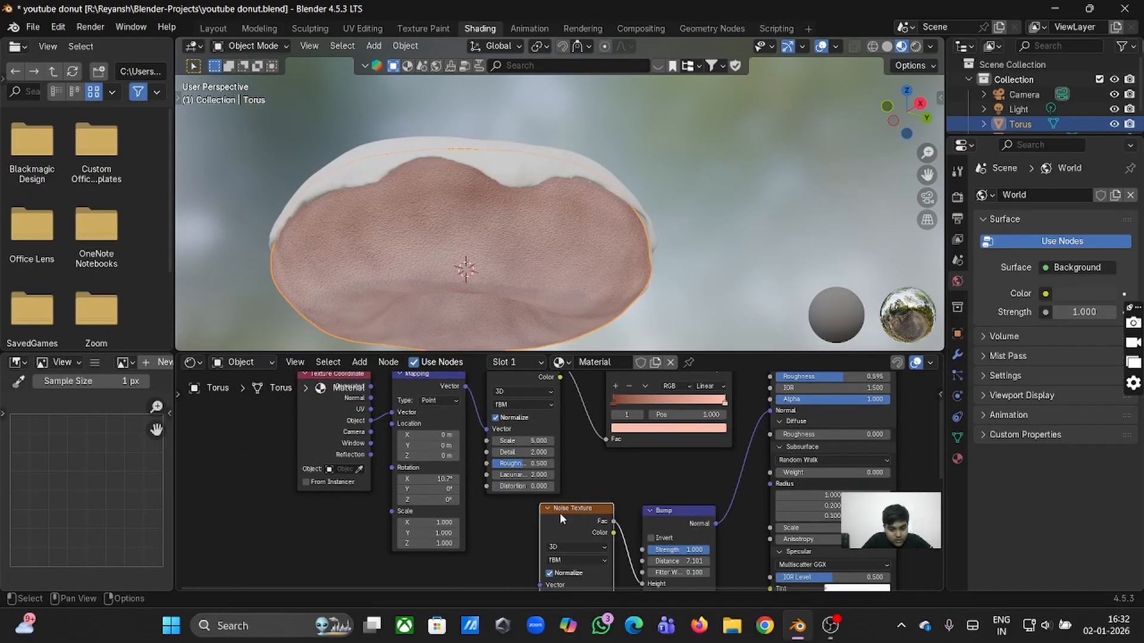
{"action": "key", "text": "ctrl+t"}
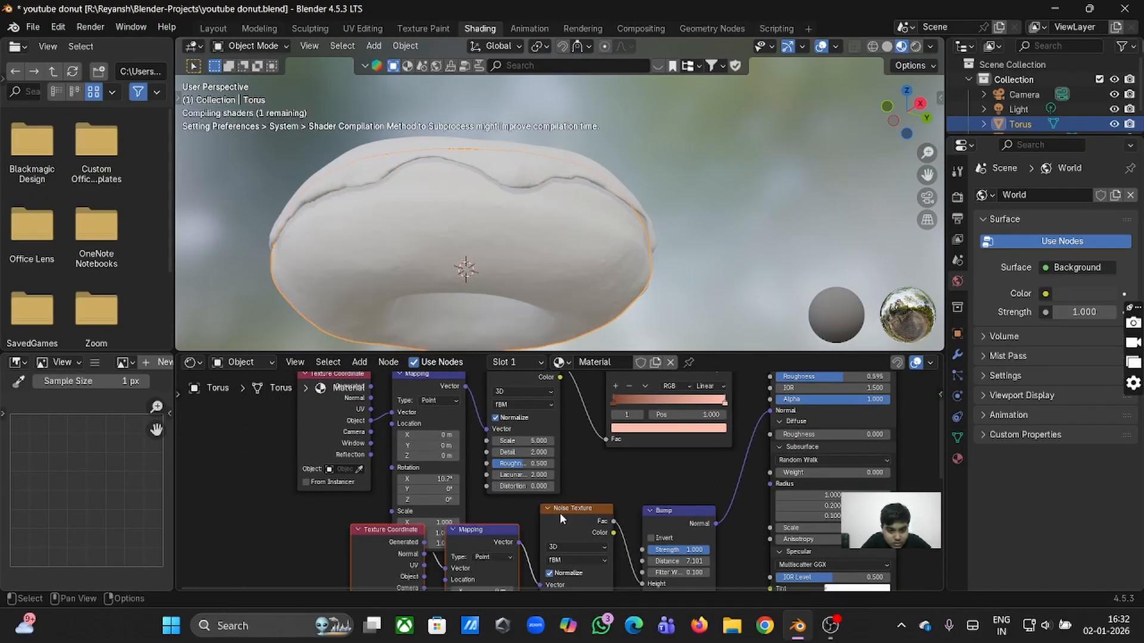
{"action": "scroll", "coordinate": [560, 513], "scroll_direction": "down", "scroll_amount": 2}
{"action": "left_click_drag", "start_coordinate": [434, 552], "coordinate": [469, 541]}
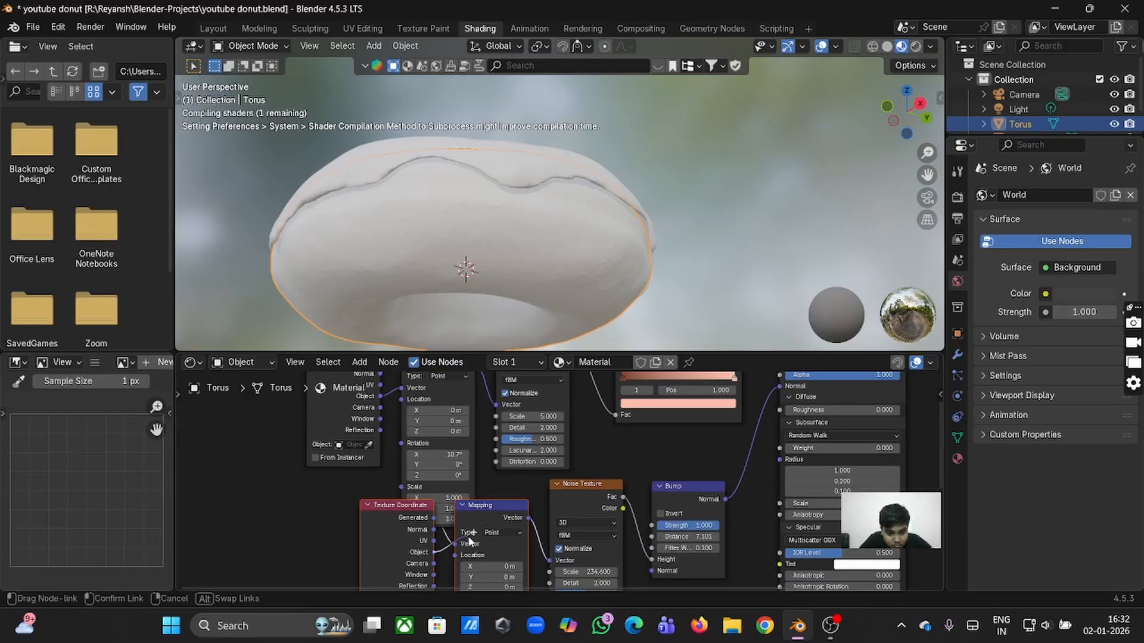
{"action": "scroll", "coordinate": [454, 547], "scroll_direction": "up", "scroll_amount": 3}
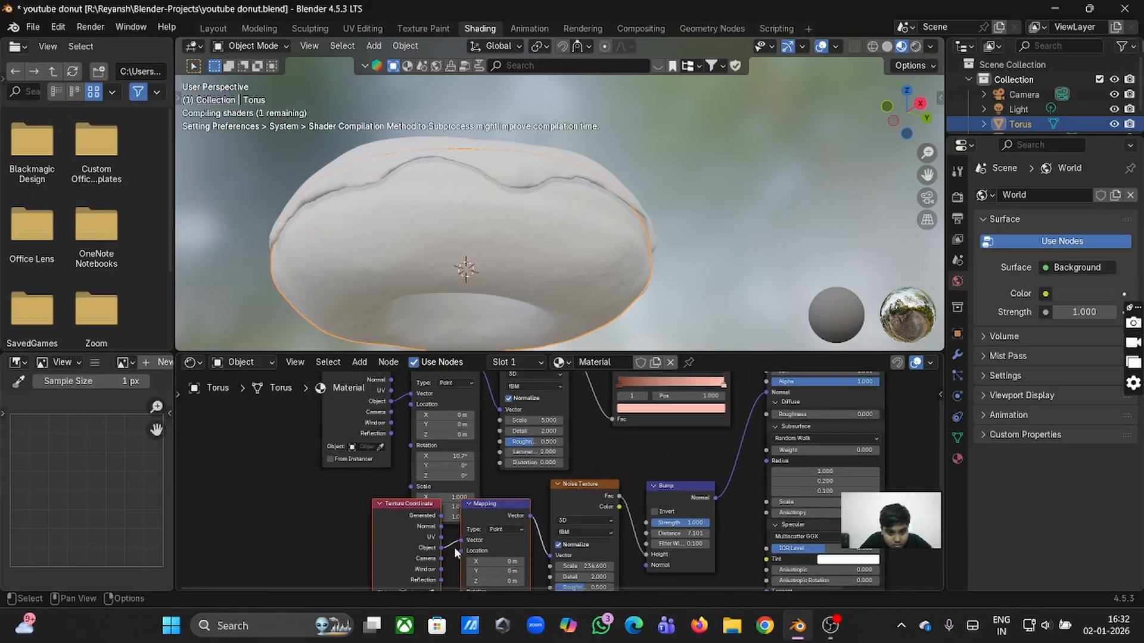
Move the upper Texture Coordinate, Mapping and Noise Texture nodes upward, clear of the bump node chain.
{"action": "left_click_drag", "start_coordinate": [302, 409], "coordinate": [561, 505]}
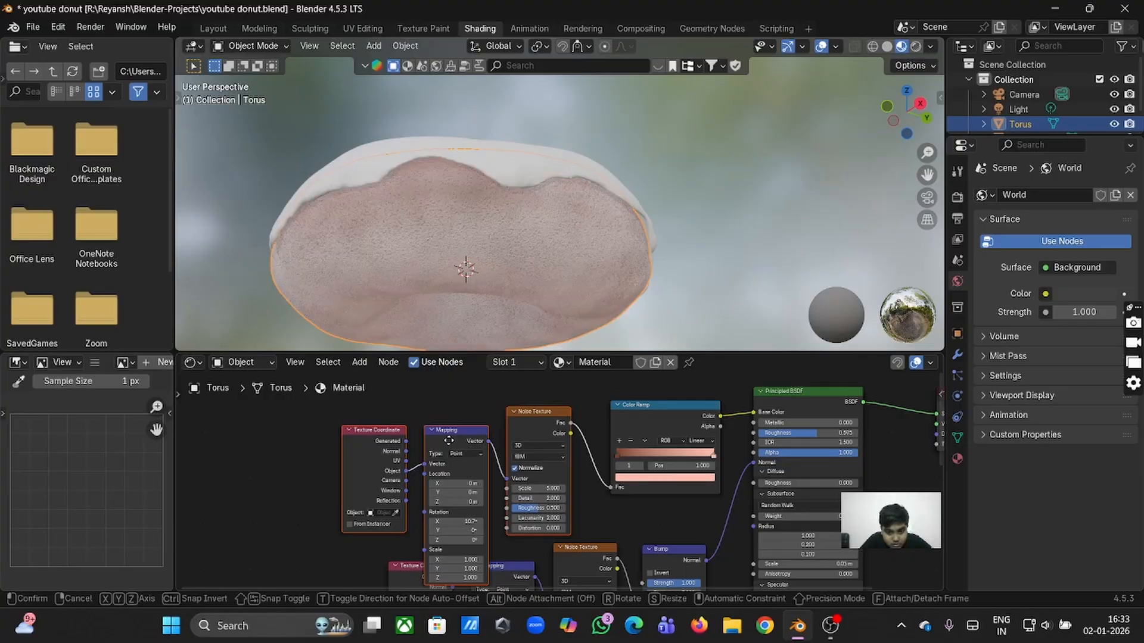
{"action": "left_click_drag", "start_coordinate": [452, 445], "coordinate": [442, 417]}
{"action": "scroll", "coordinate": [525, 214], "scroll_direction": "up", "scroll_amount": 5}
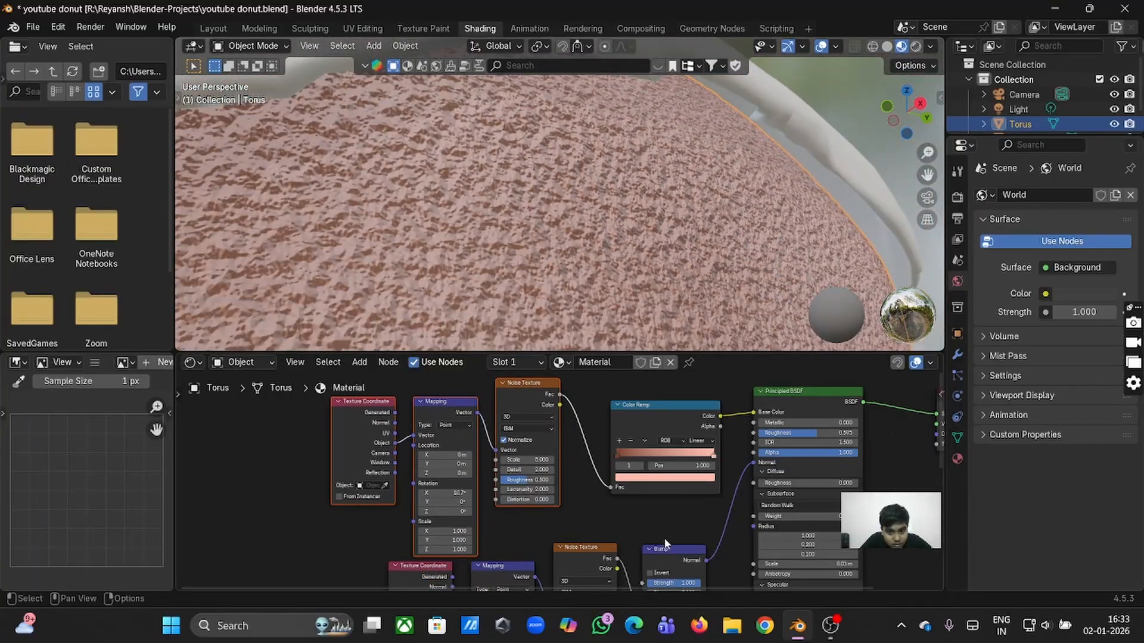
{"action": "scroll", "coordinate": [693, 512], "scroll_direction": "down", "scroll_amount": 3}
{"action": "scroll", "coordinate": [693, 513], "scroll_direction": "right", "scroll_amount": 2}
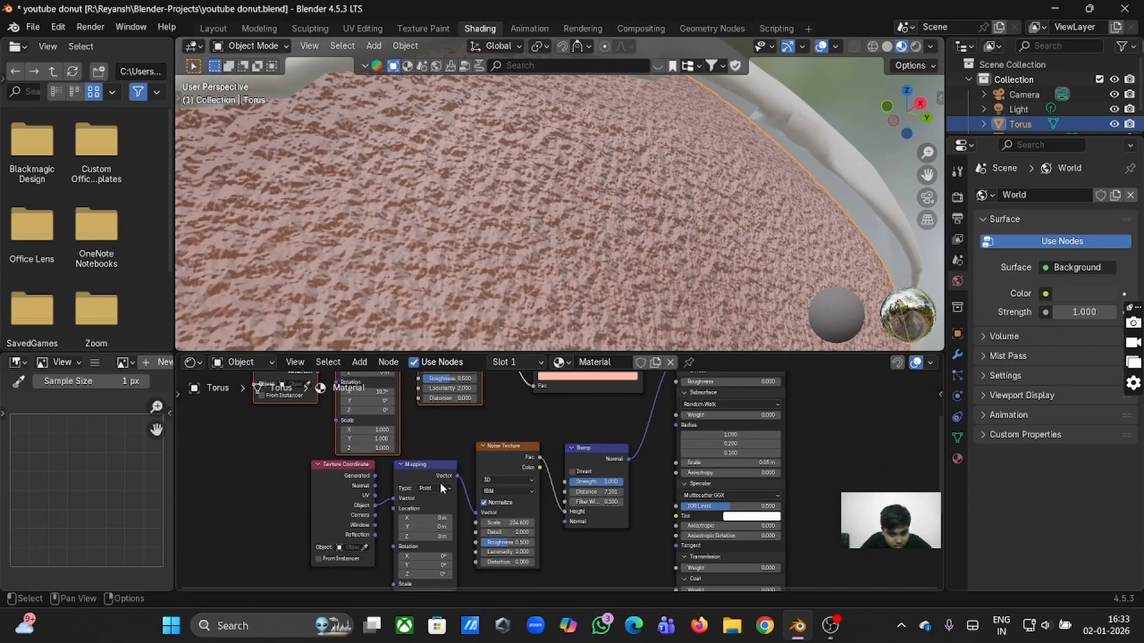
Try setting the lower Noise Texture's Detail to 0 and examine the bump pattern from near and far.
{"action": "scroll", "coordinate": [440, 482], "scroll_direction": "up", "scroll_amount": 1}
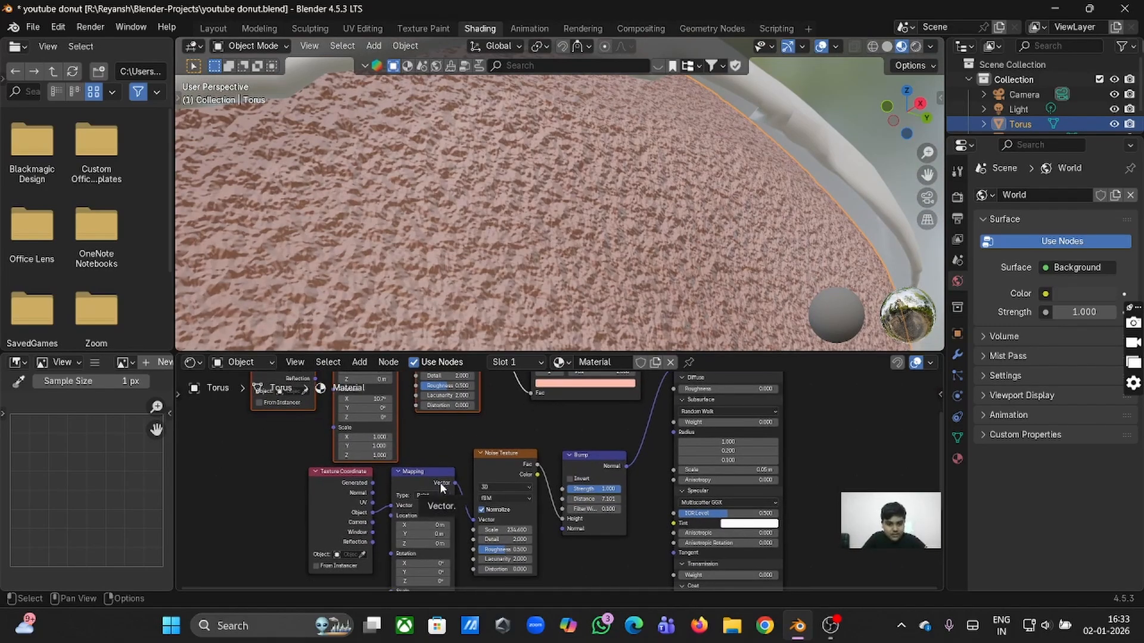
{"action": "mouse_move", "coordinate": [505, 530]}
{"action": "left_mouse_down"}
{"action": "mouse_move", "coordinate": [511, 541]}
{"action": "mouse_move", "coordinate": [572, 539]}
{"action": "mouse_move", "coordinate": [517, 539]}
{"action": "left_mouse_up"}
{"action": "key", "text": "Return"}
{"action": "left_click", "coordinate": [515, 540]}
{"action": "left_click", "coordinate": [577, 564]}
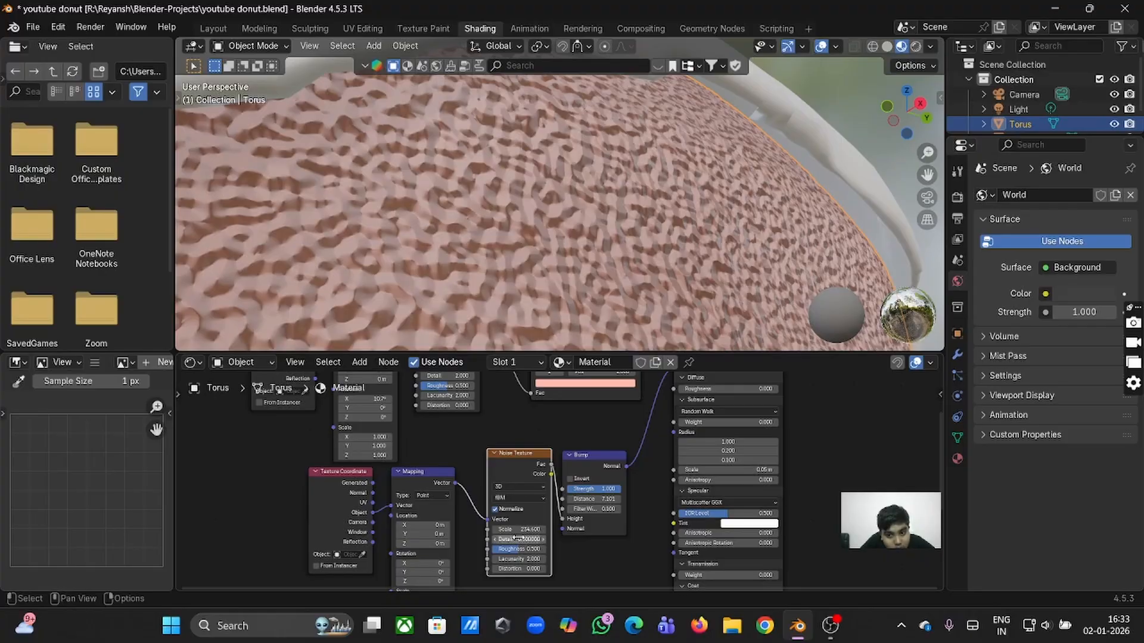
{"action": "scroll", "coordinate": [565, 185], "scroll_direction": "down", "scroll_amount": 6}
{"action": "middle_click_drag", "start_coordinate": [564, 183], "coordinate": [536, 204]}
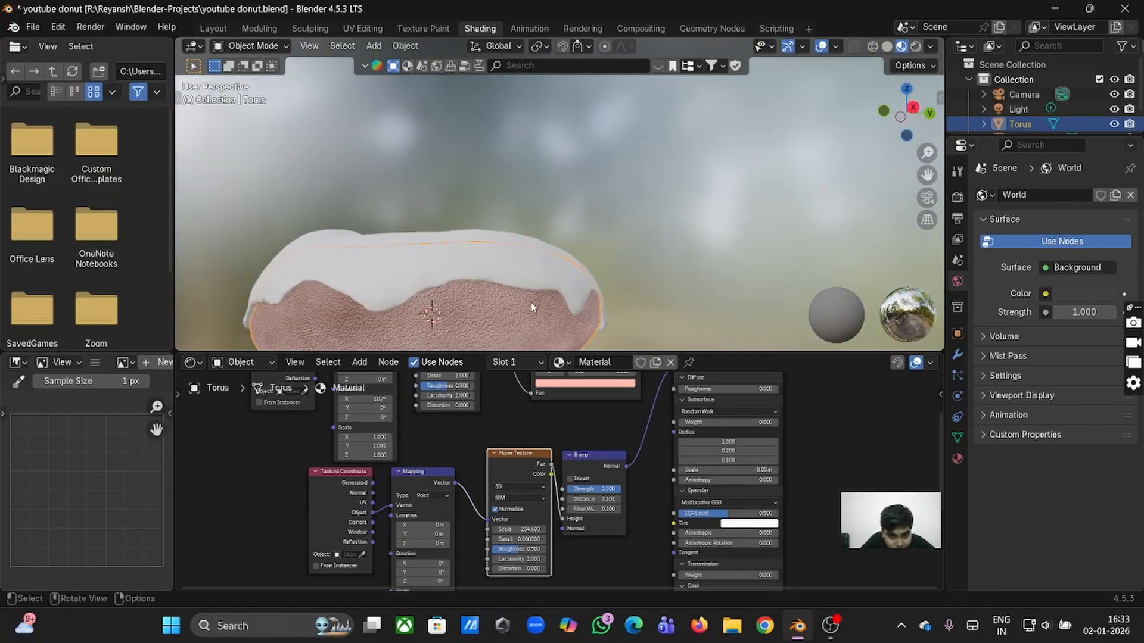
{"action": "scroll", "coordinate": [532, 307], "scroll_direction": "up", "scroll_amount": 3}
{"action": "scroll", "coordinate": [532, 307], "scroll_direction": "down", "scroll_amount": 10}
{"action": "scroll", "coordinate": [531, 307], "scroll_direction": "up", "scroll_amount": 8}
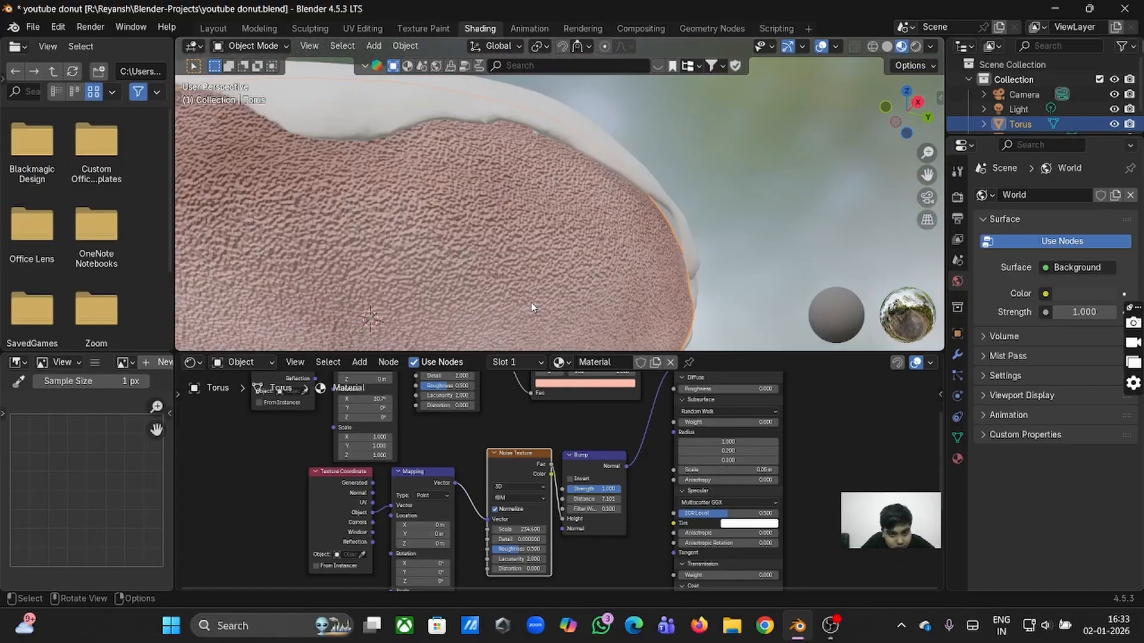
{"action": "scroll", "coordinate": [532, 307], "scroll_direction": "up", "scroll_amount": 5}
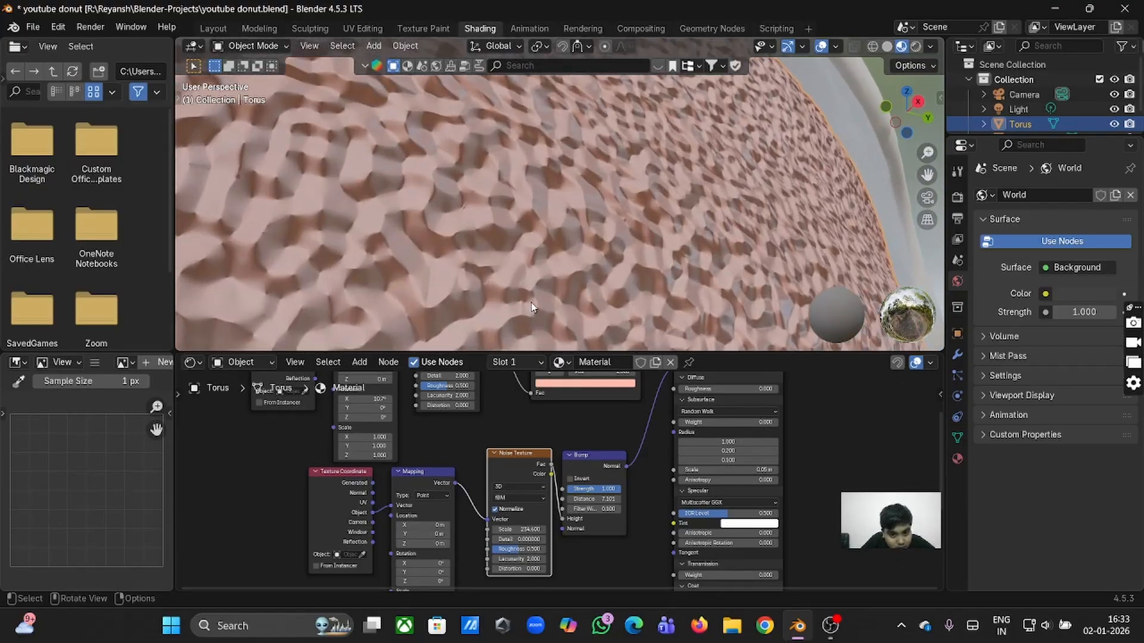
Try raising the lower Noise Texture's Detail to about 8.6 and check the dough surface.
{"action": "left_click_drag", "start_coordinate": [511, 540], "coordinate": [563, 540]}
{"action": "scroll", "coordinate": [590, 262], "scroll_direction": "down", "scroll_amount": 4}
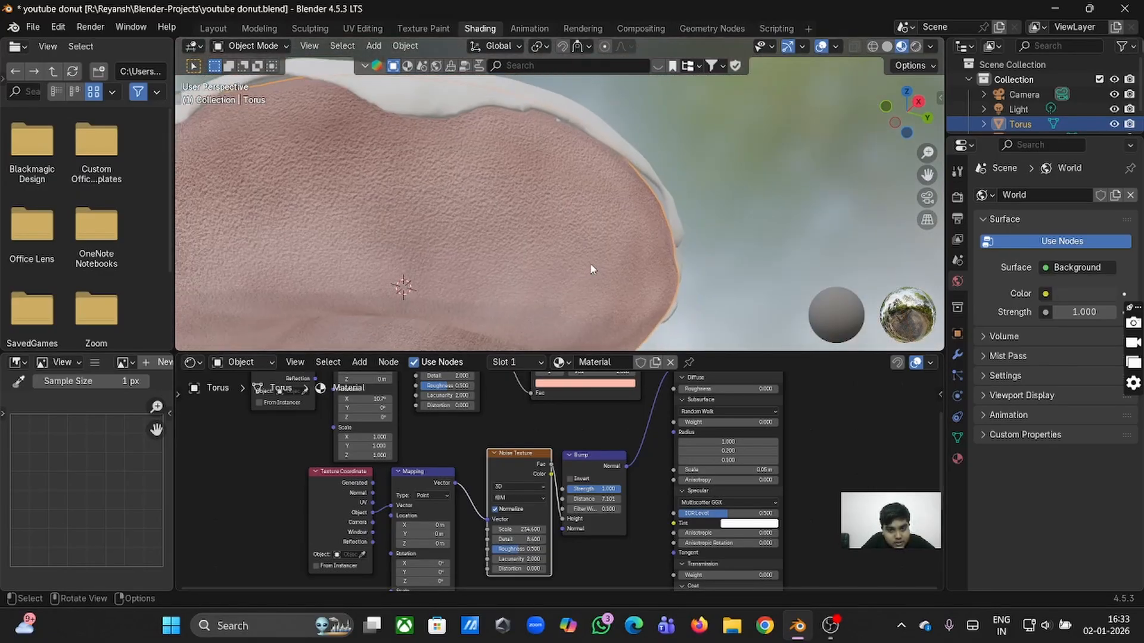
{"action": "scroll", "coordinate": [591, 264], "scroll_direction": "down", "scroll_amount": 4}
{"action": "scroll", "coordinate": [590, 265], "scroll_direction": "up", "scroll_amount": 5}
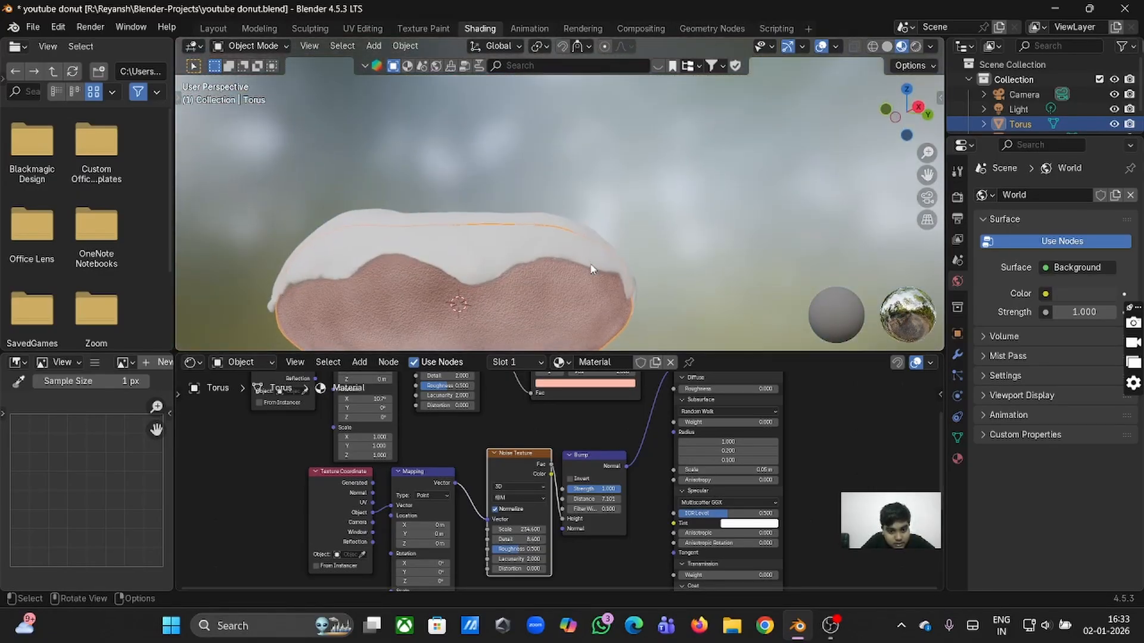
Set the lower Noise Texture's Roughness to 0.62 and its Scale to about 165.7, inspecting the dough from below and up close.
{"action": "left_click_drag", "start_coordinate": [516, 549], "coordinate": [516, 549]}
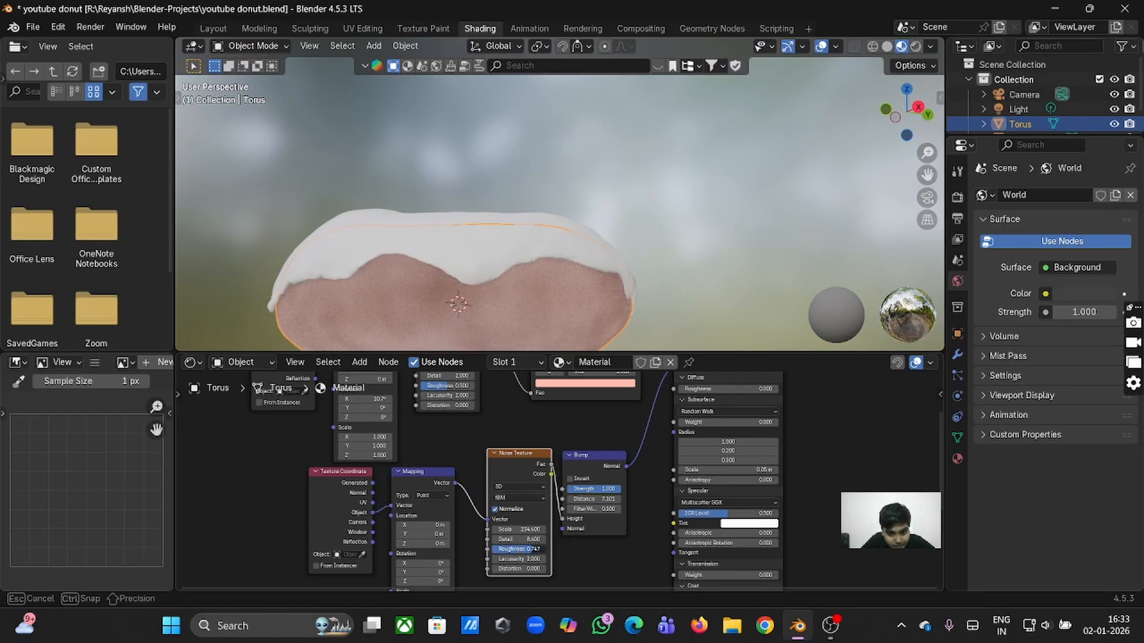
{"action": "left_click_drag", "start_coordinate": [516, 549], "coordinate": [512, 548]}
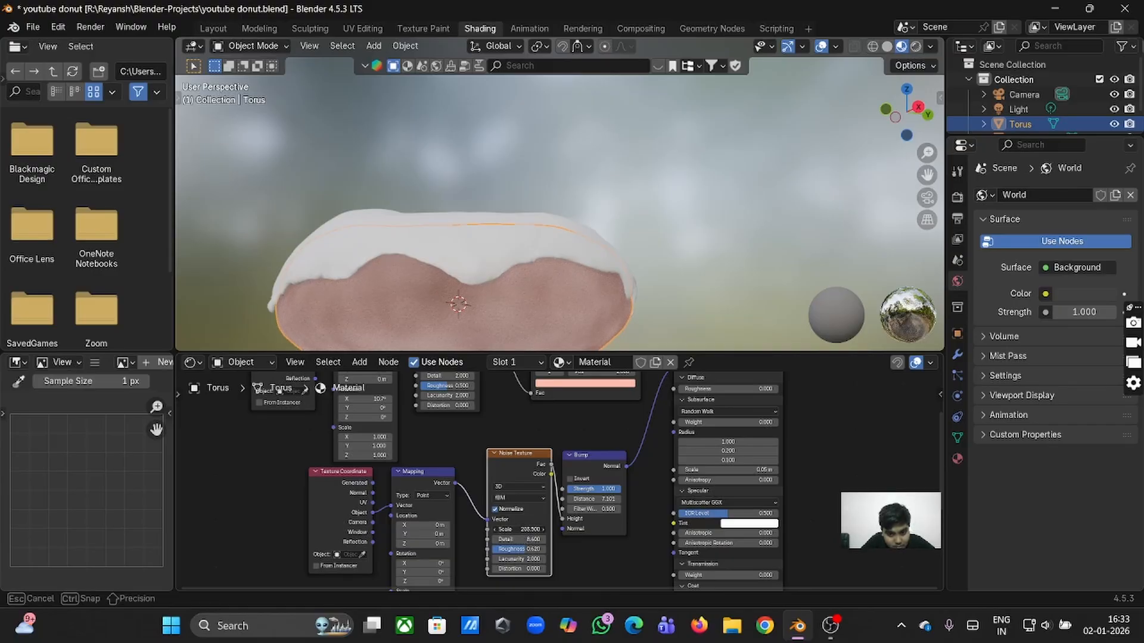
{"action": "left_click_drag", "start_coordinate": [517, 530], "coordinate": [512, 530]}
{"action": "scroll", "coordinate": [566, 325], "scroll_direction": "down", "scroll_amount": 5}
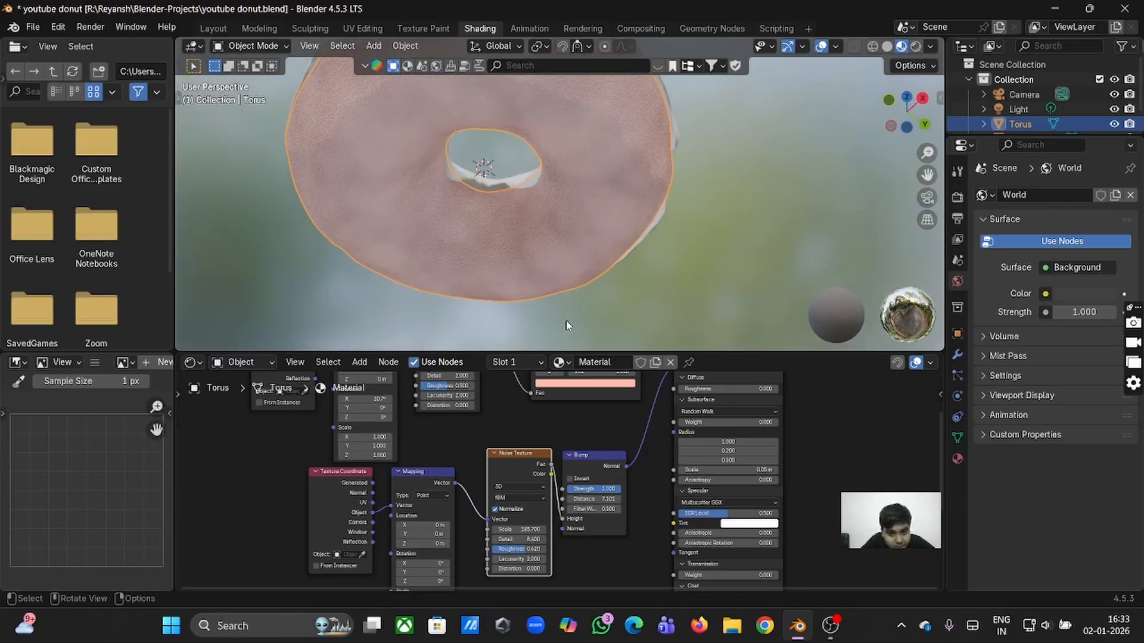
{"action": "scroll", "coordinate": [566, 326], "scroll_direction": "up", "scroll_amount": 3}
{"action": "scroll", "coordinate": [629, 234], "scroll_direction": "up", "scroll_amount": 8}
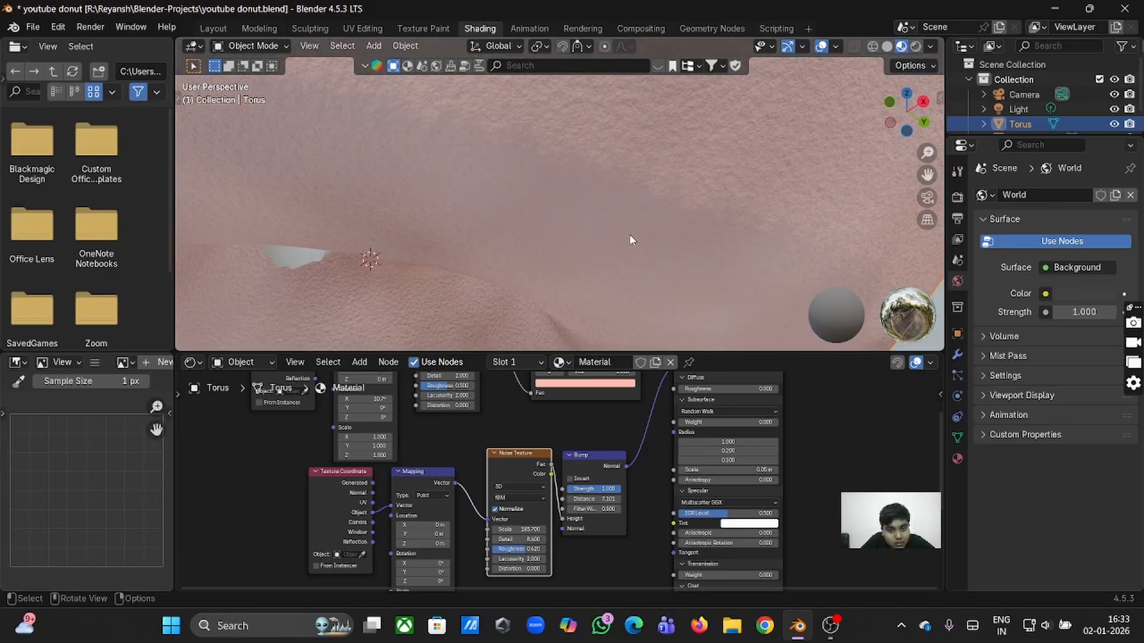
{"action": "scroll", "coordinate": [629, 234], "scroll_direction": "down", "scroll_amount": 5}
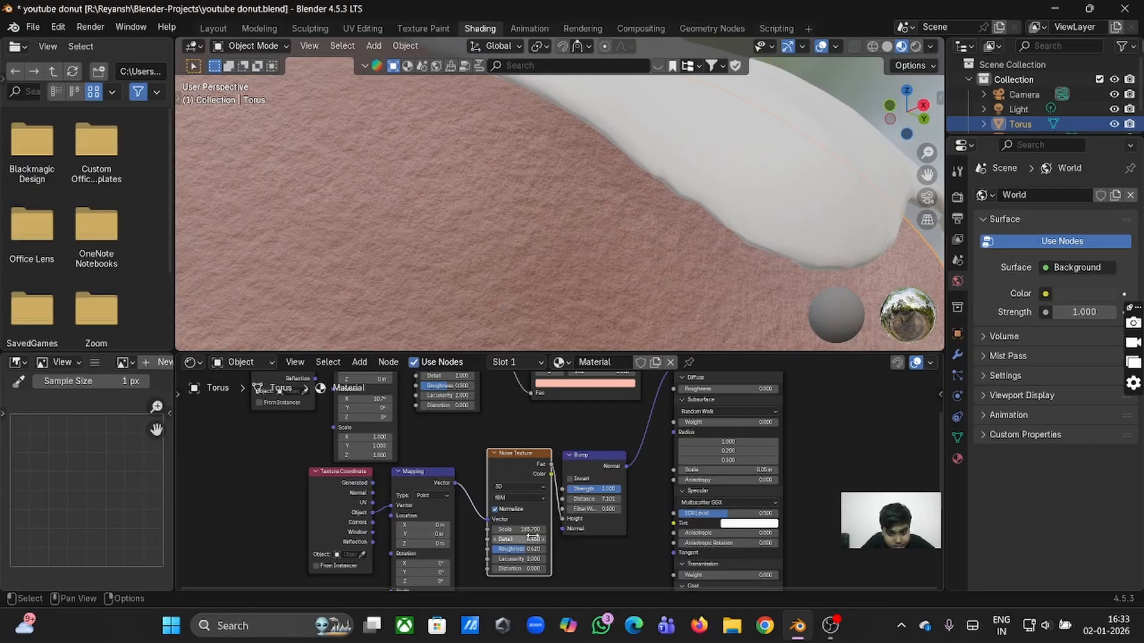
Adjust the lower Noise Texture's Detail to 6.2 and check the result on the donut's side.
{"action": "left_click_drag", "start_coordinate": [532, 539], "coordinate": [566, 539]}
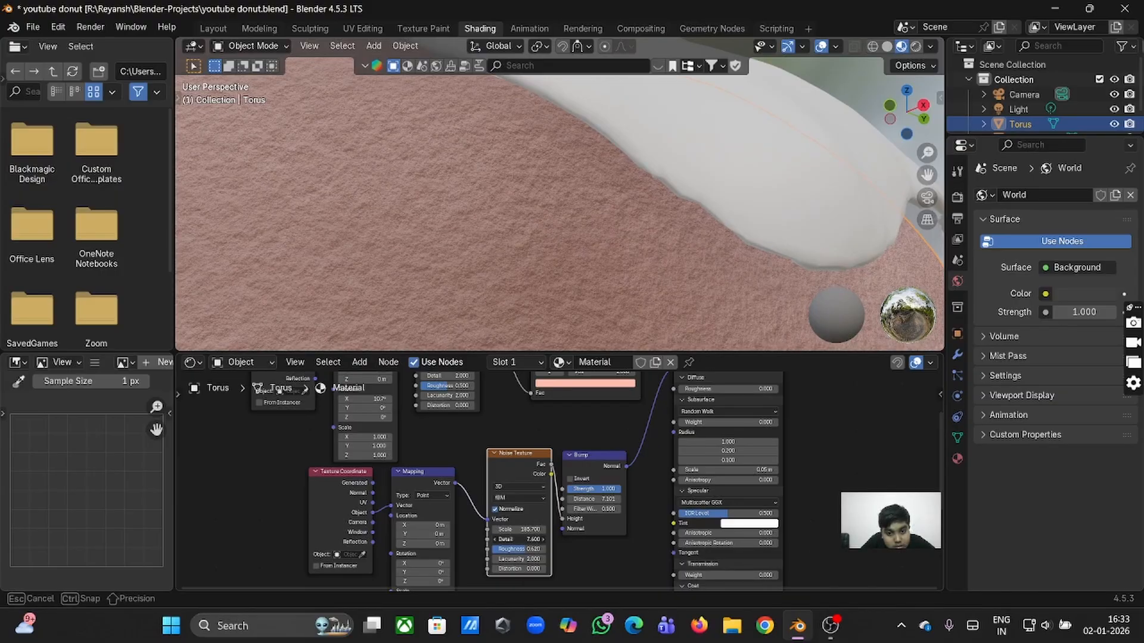
{"action": "left_click_drag", "start_coordinate": [566, 539], "coordinate": [532, 539]}
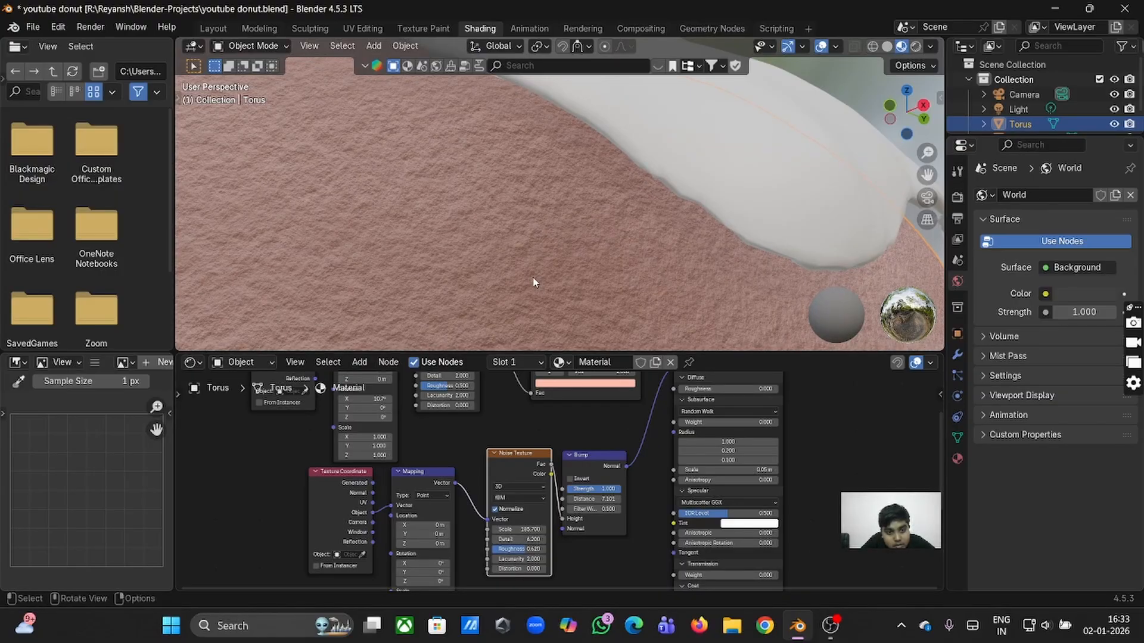
{"action": "scroll", "coordinate": [535, 281], "scroll_direction": "down", "scroll_amount": 5}
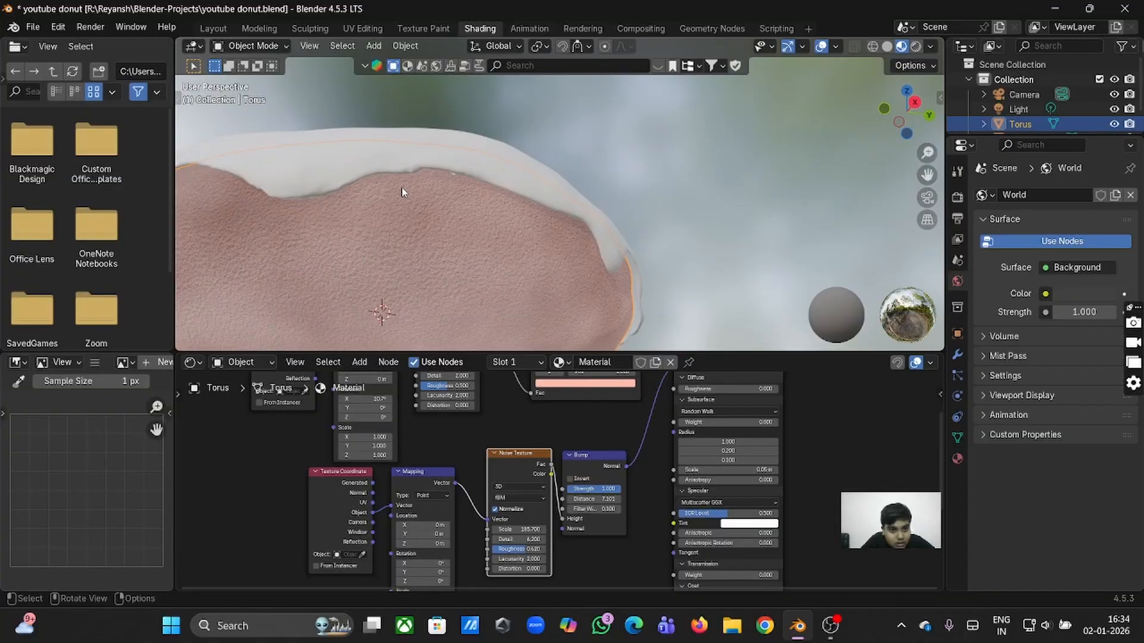
Switch to the Layout workspace and display its viewport in Material Preview shading.
{"action": "left_click", "coordinate": [213, 29]}
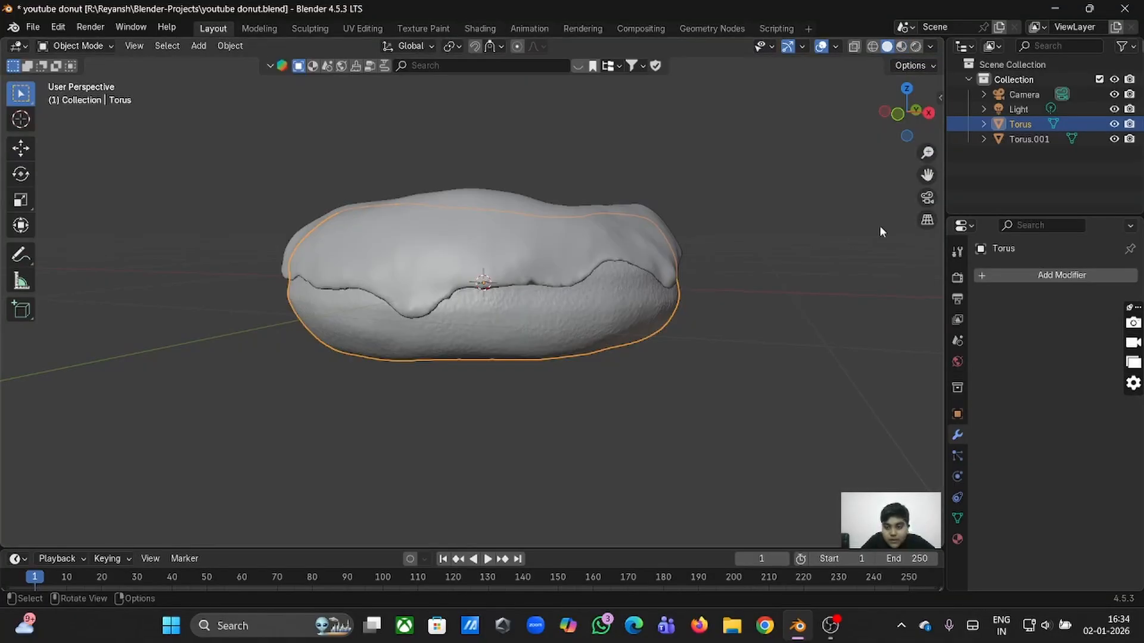
{"action": "left_click", "coordinate": [901, 47]}
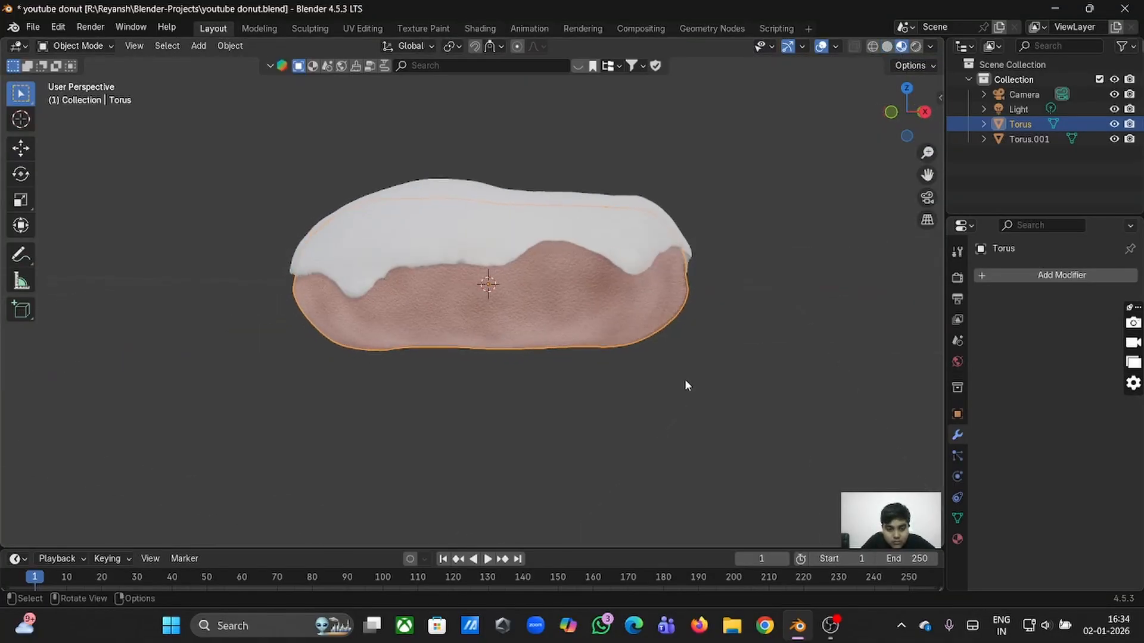
Set the render engine to Cycles and display the viewport in Rendered shading.
{"action": "left_click", "coordinate": [957, 278]}
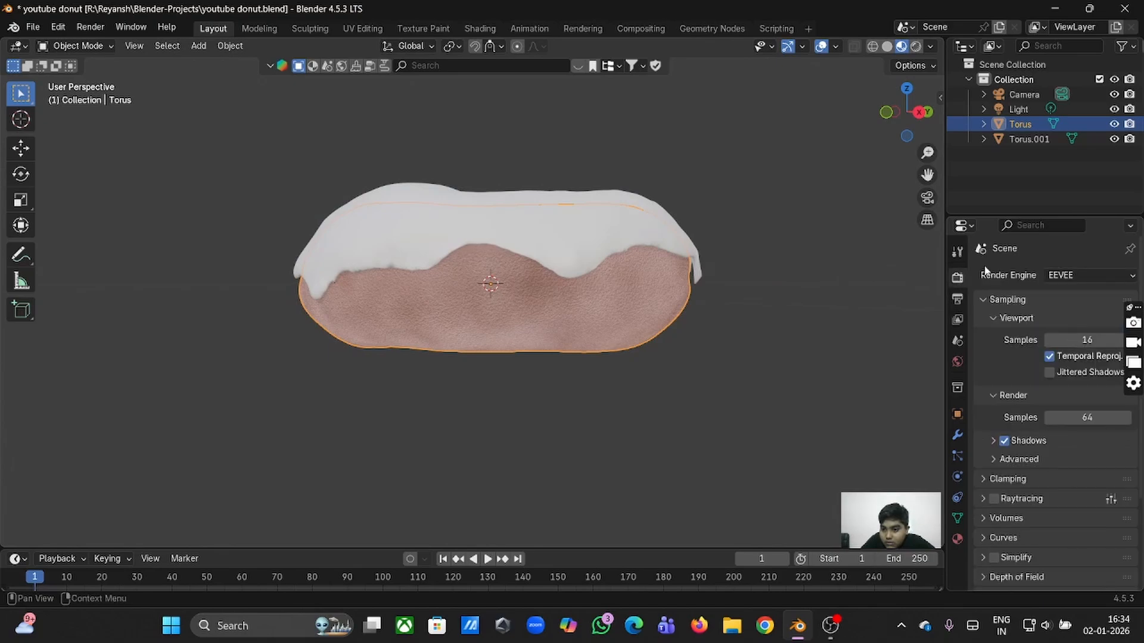
{"action": "left_click", "coordinate": [1059, 277]}
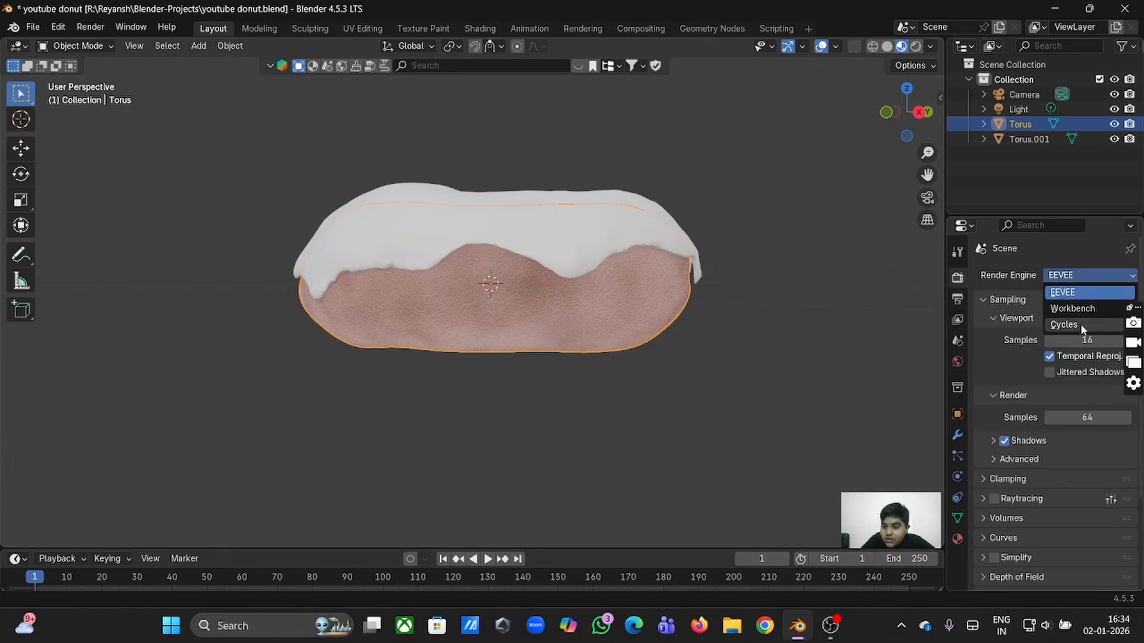
{"action": "left_click", "coordinate": [1065, 324]}
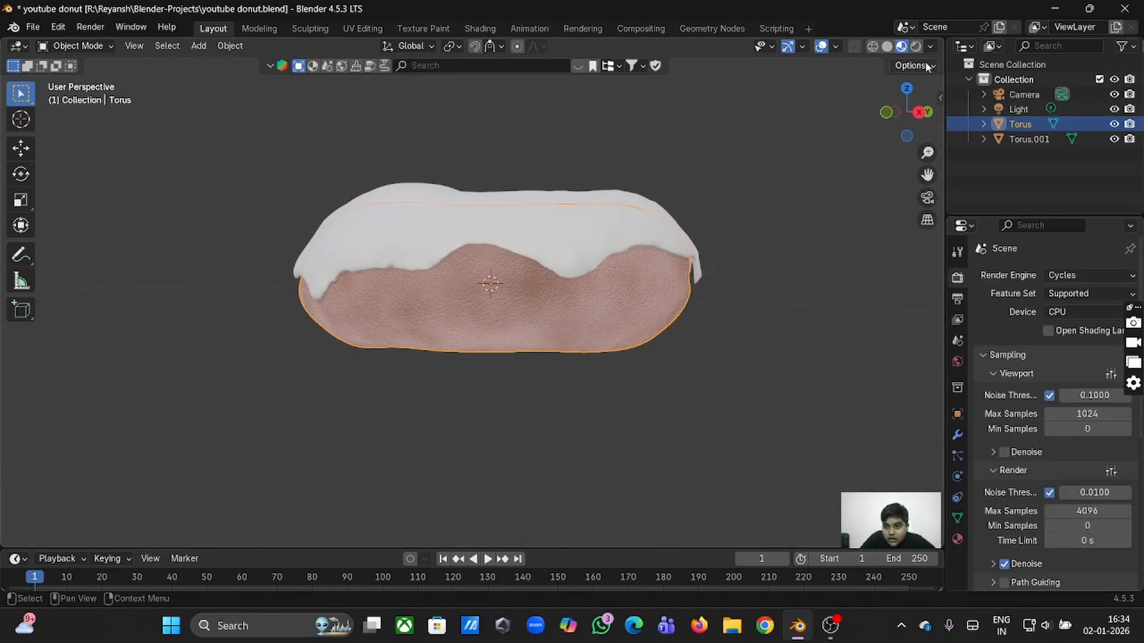
{"action": "left_click", "coordinate": [915, 47]}
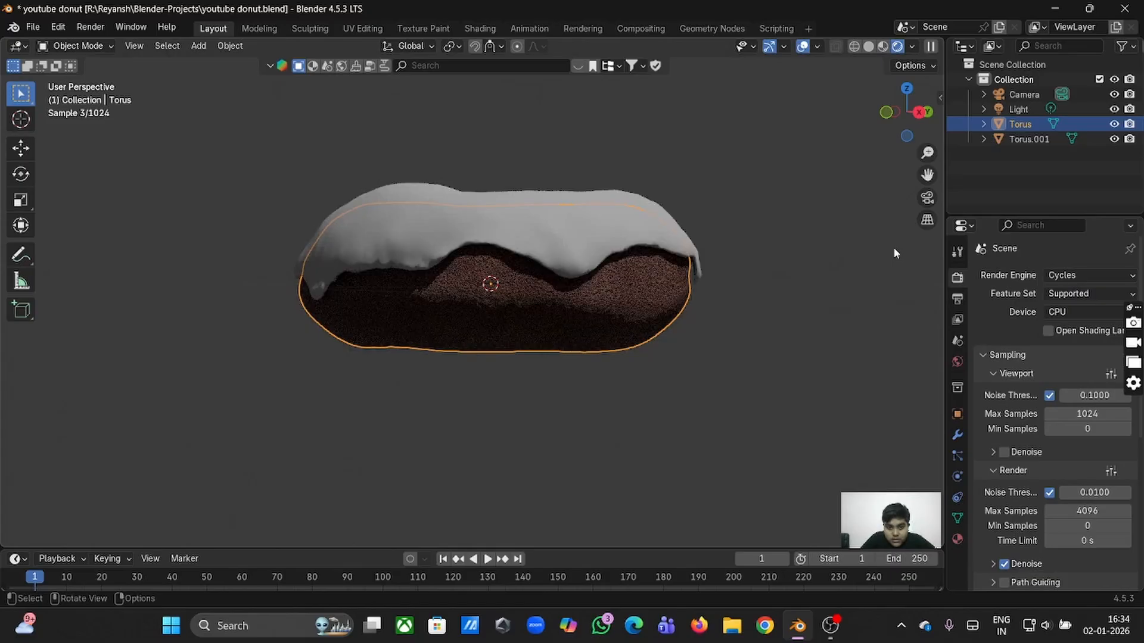
Add a 2 m cube at the world origin and scale it uniformly to about 6.39 around the donut.
{"action": "scroll", "coordinate": [893, 254], "scroll_direction": "up", "scroll_amount": 2}
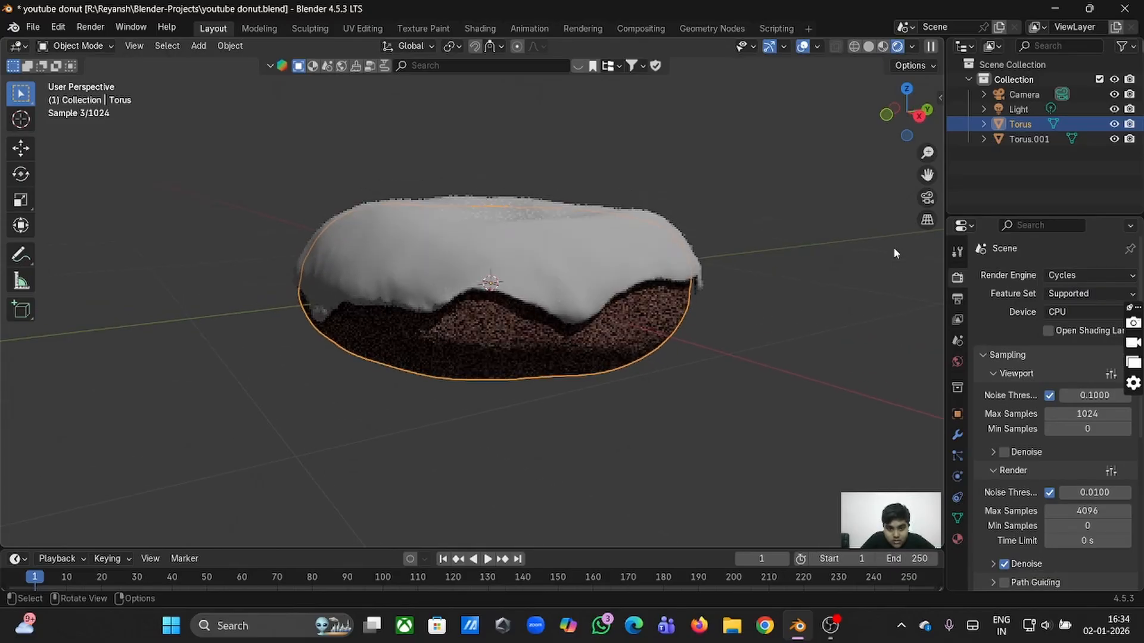
{"action": "scroll", "coordinate": [675, 237], "scroll_direction": "down", "scroll_amount": 5}
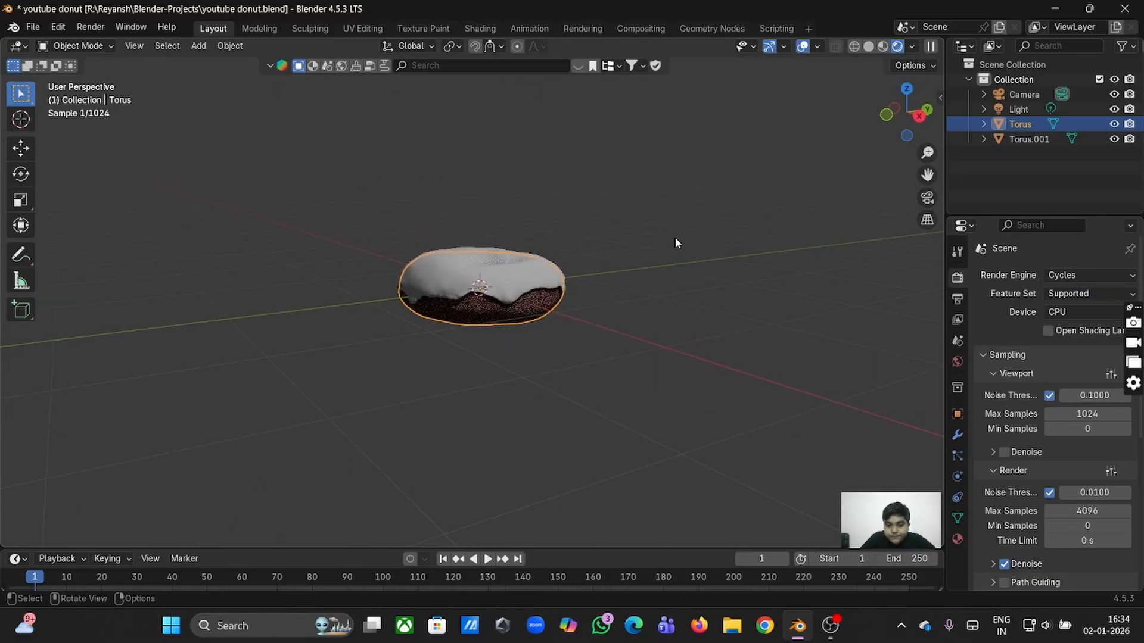
{"action": "scroll", "coordinate": [674, 237], "scroll_direction": "down", "scroll_amount": 4}
{"action": "scroll", "coordinate": [675, 237], "scroll_direction": "left", "scroll_amount": 5}
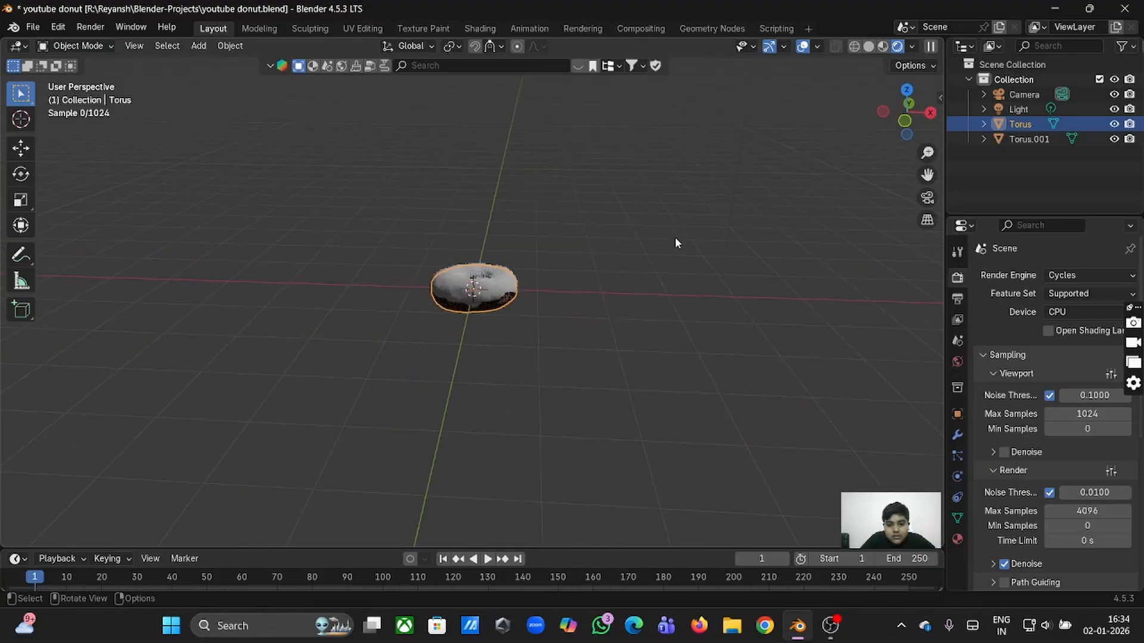
{"action": "scroll", "coordinate": [676, 238], "scroll_direction": "down", "scroll_amount": 5}
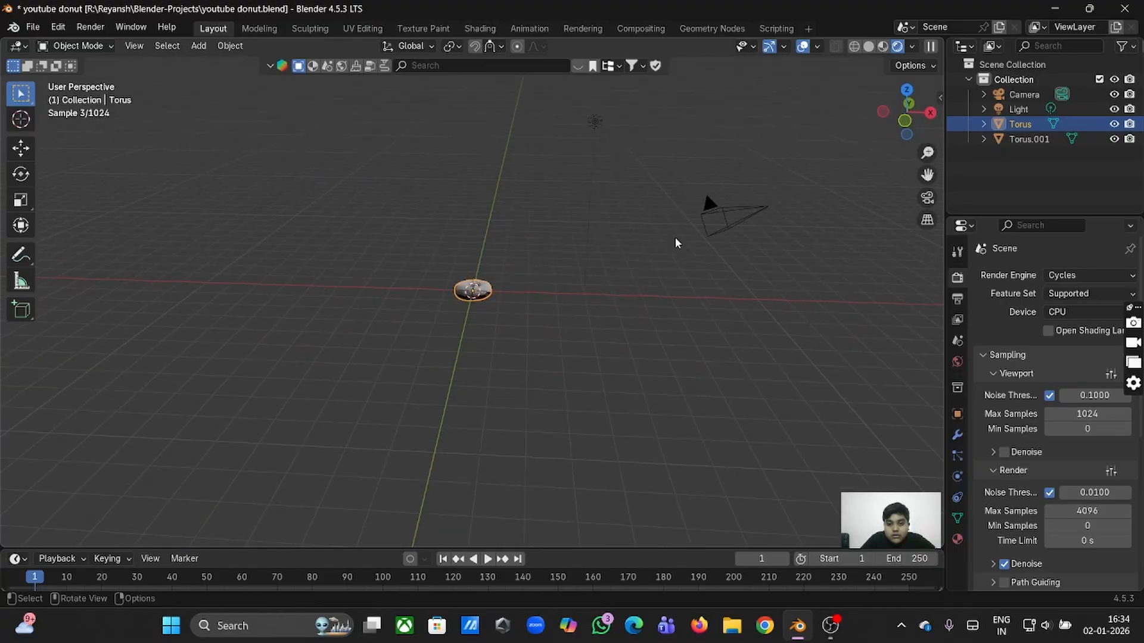
{"action": "key", "text": "shift+a"}
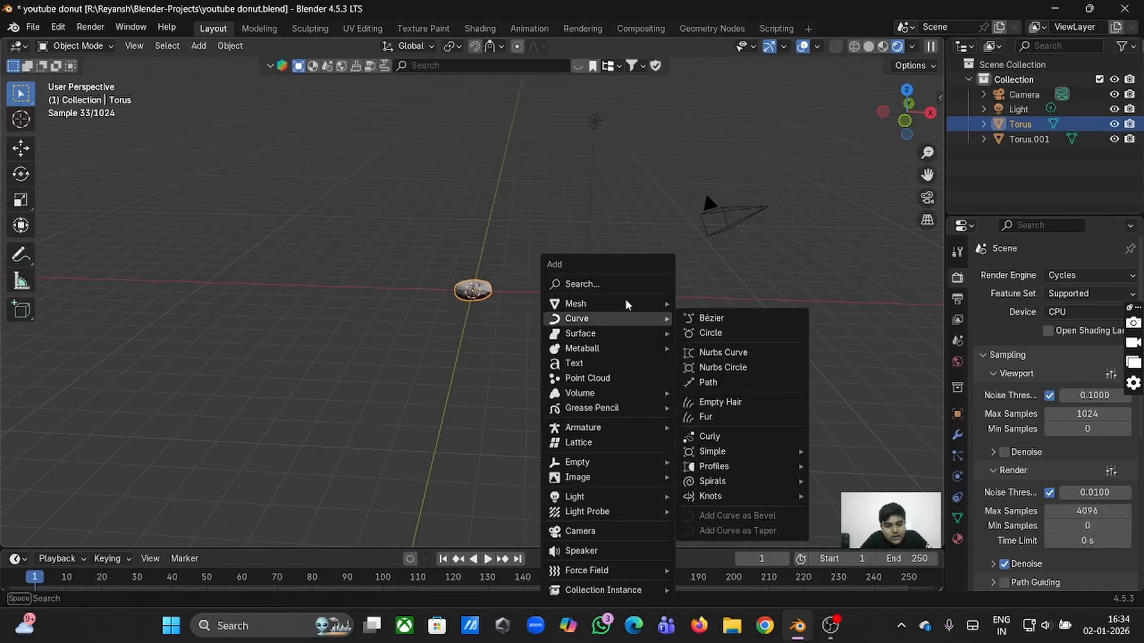
{"action": "mouse_move", "coordinate": [589, 308]}
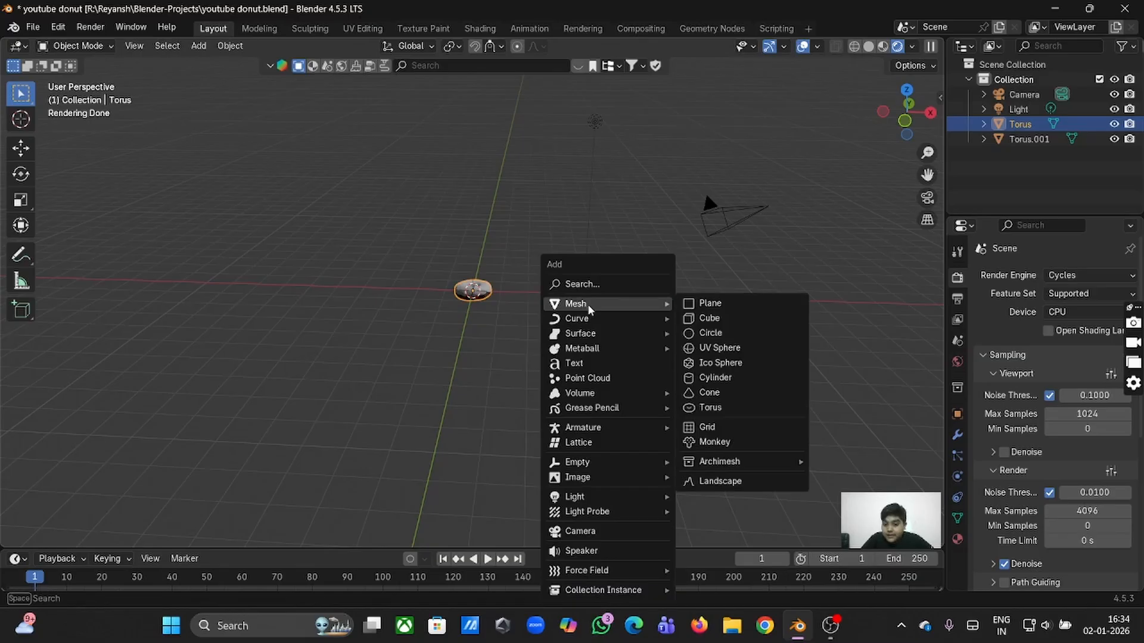
{"action": "left_click", "coordinate": [716, 321]}
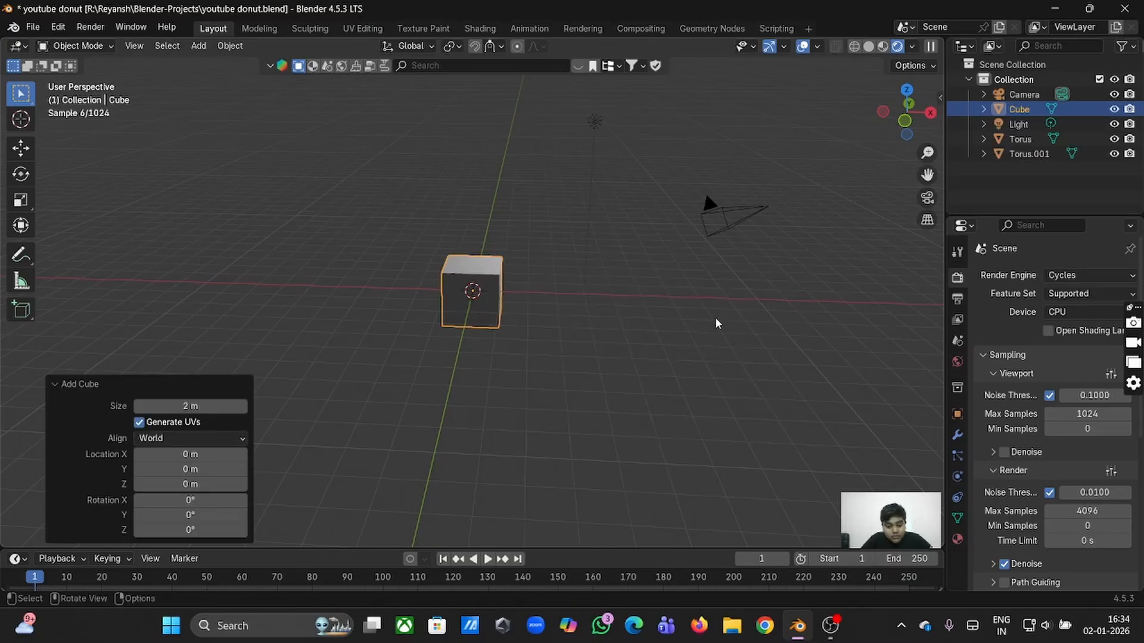
{"action": "key", "text": "s"}
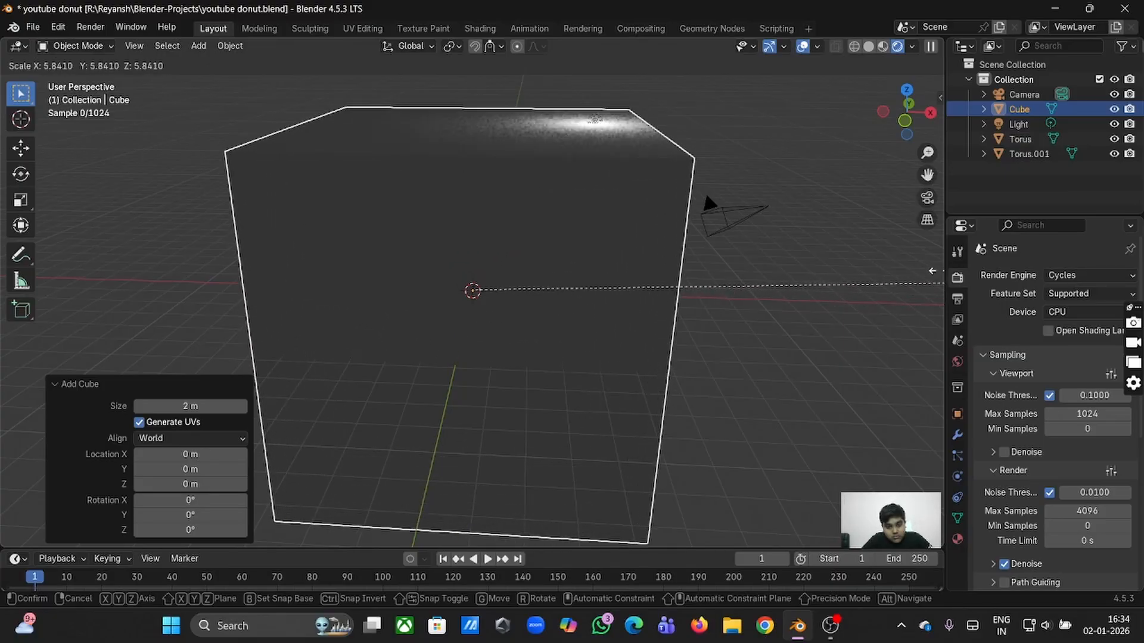
{"action": "left_click", "coordinate": [130, 253]}
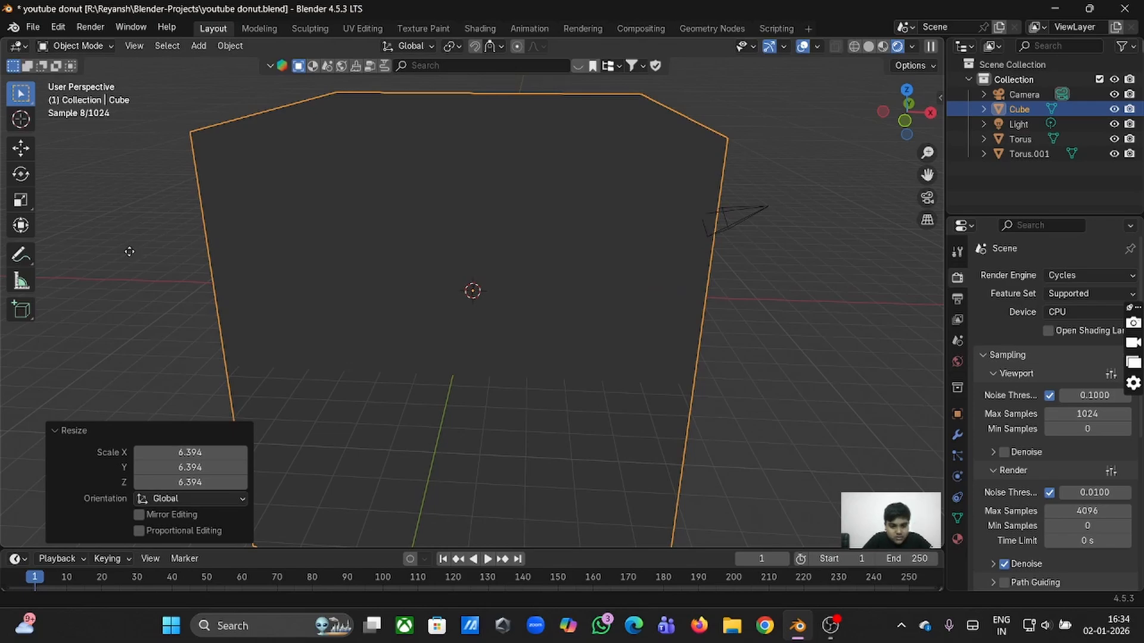
Raise the scaled cube about 7.61 m along the Z axis.
{"action": "key", "text": "g"}
{"action": "key", "text": "z"}
{"action": "left_click", "coordinate": [145, 537]}
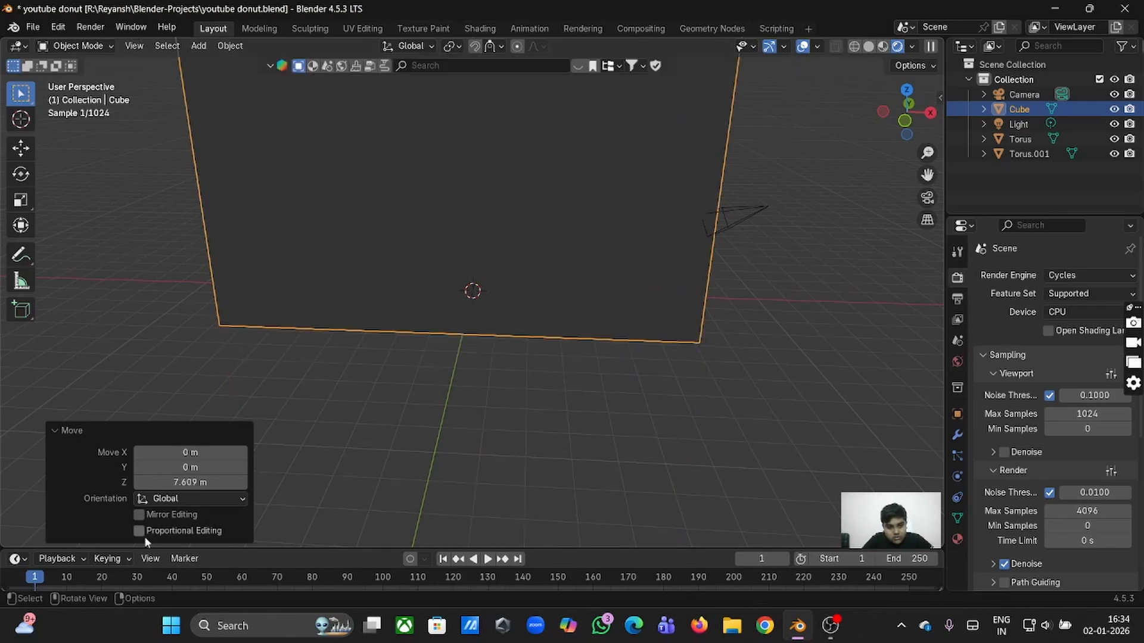
Lower the cube about 1.75 m along the Z axis so it encloses the donut like a room.
{"action": "scroll", "coordinate": [516, 461], "scroll_direction": "down", "scroll_amount": 6}
{"action": "scroll", "coordinate": [517, 461], "scroll_direction": "up", "scroll_amount": 5}
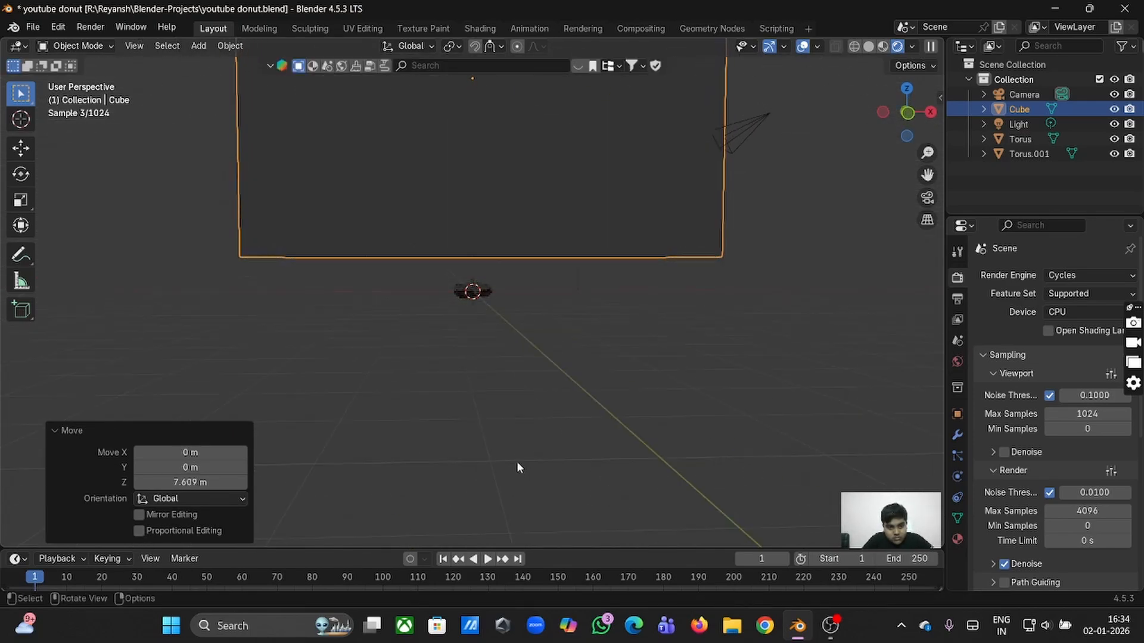
{"action": "key", "text": "g"}
{"action": "key", "text": "z"}
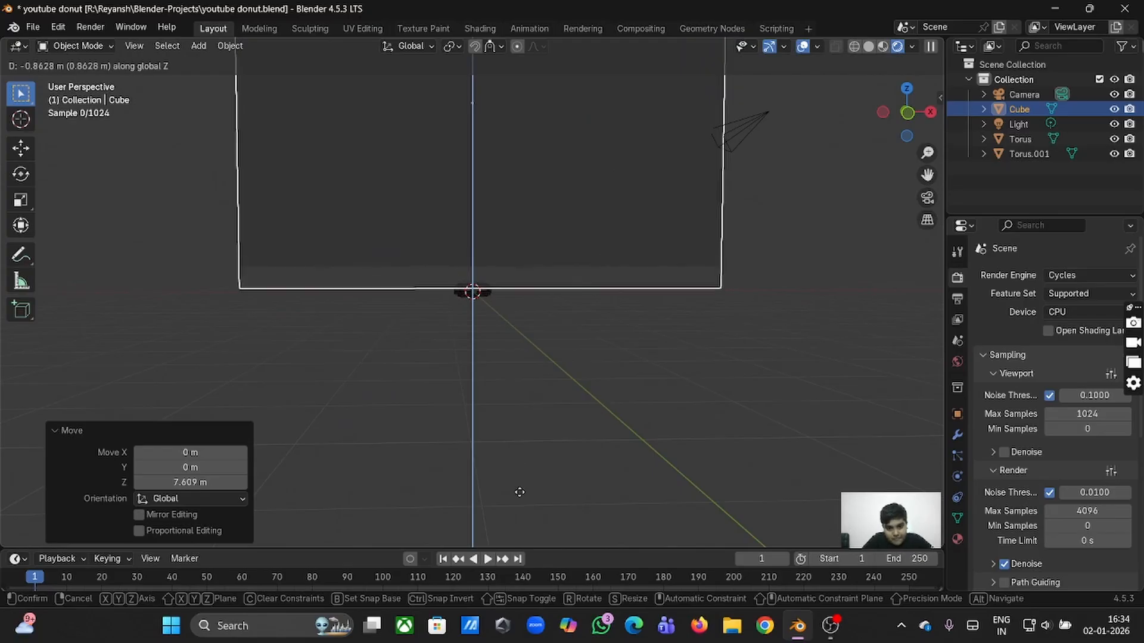
{"action": "left_click", "coordinate": [520, 514]}
{"action": "scroll", "coordinate": [657, 392], "scroll_direction": "up", "scroll_amount": 3}
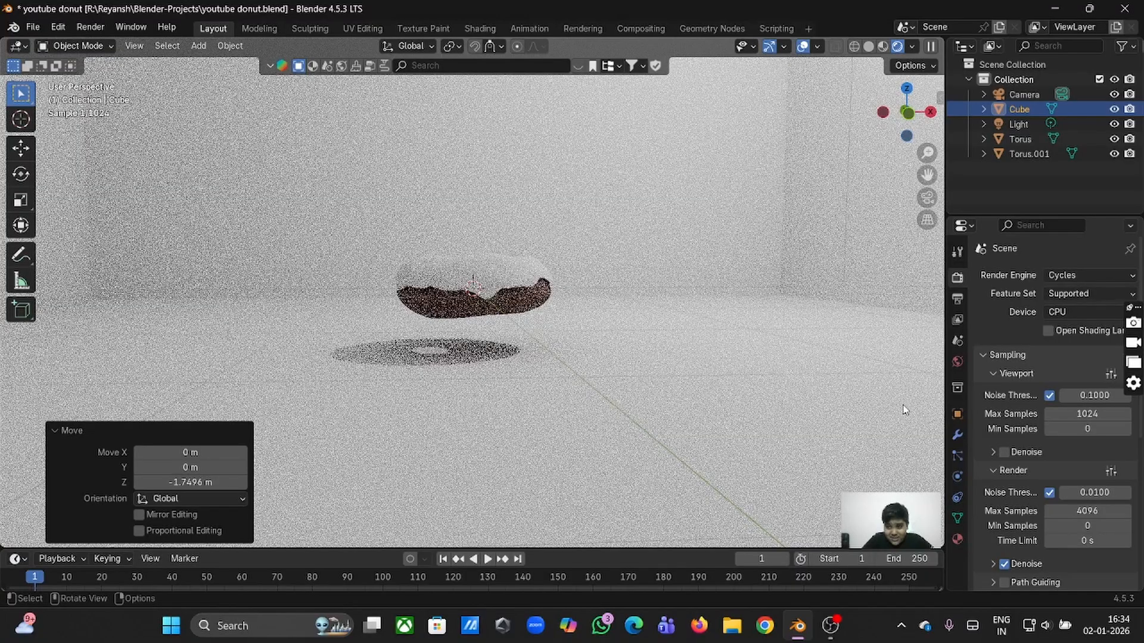
Select the scene's light object.
{"action": "left_click", "coordinate": [1018, 124]}
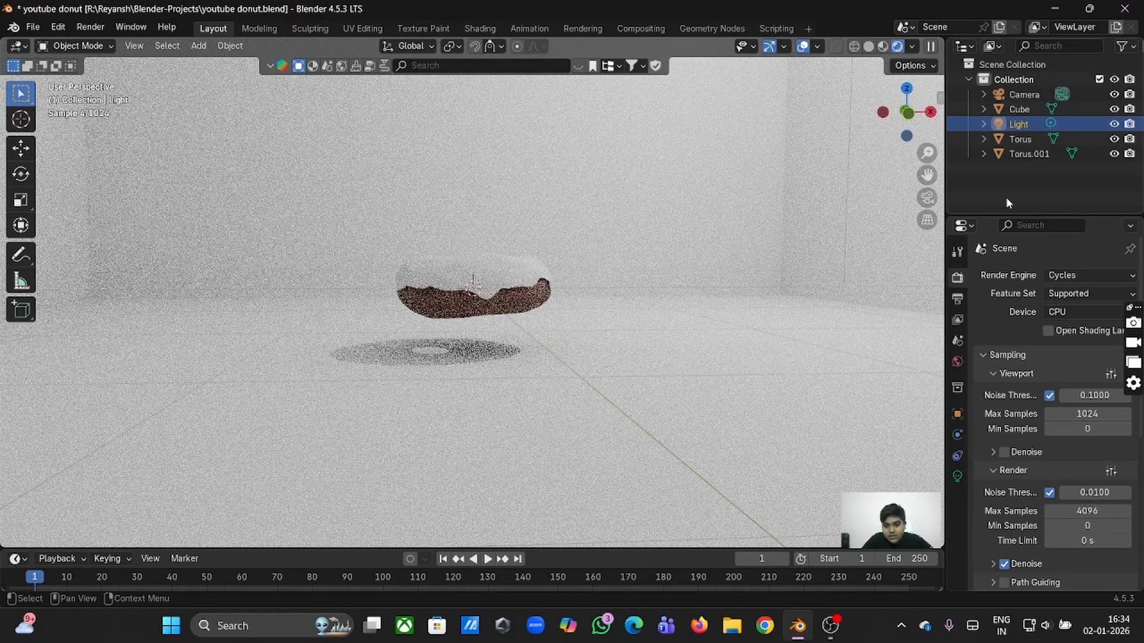
Lower the point light's power to about 517.9.
{"action": "left_click", "coordinate": [958, 457]}
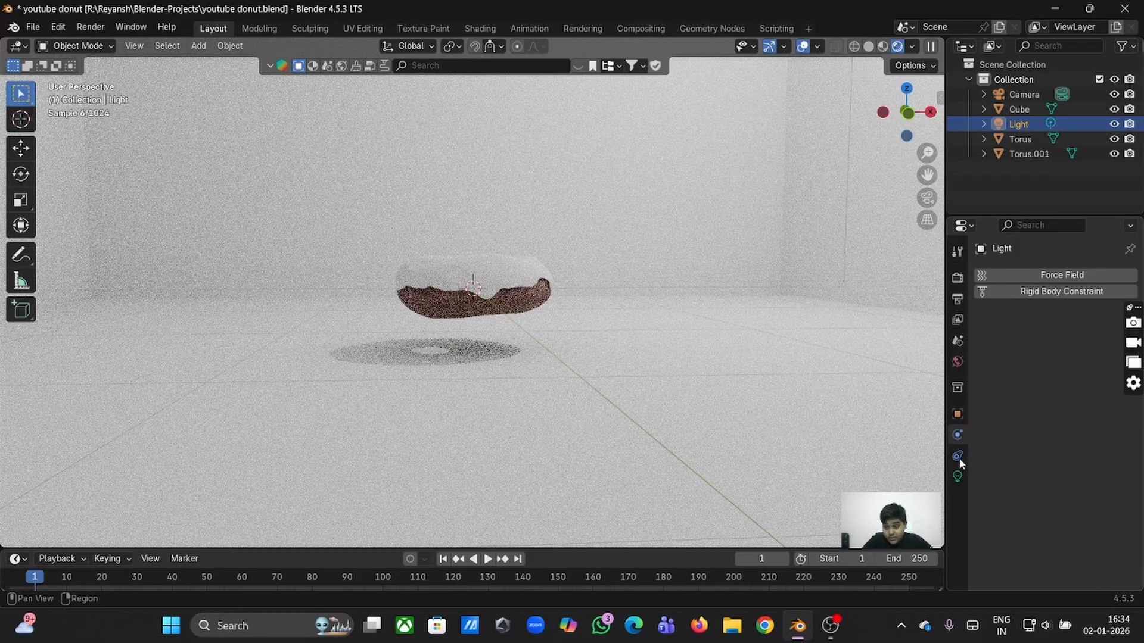
{"action": "left_click", "coordinate": [957, 476]}
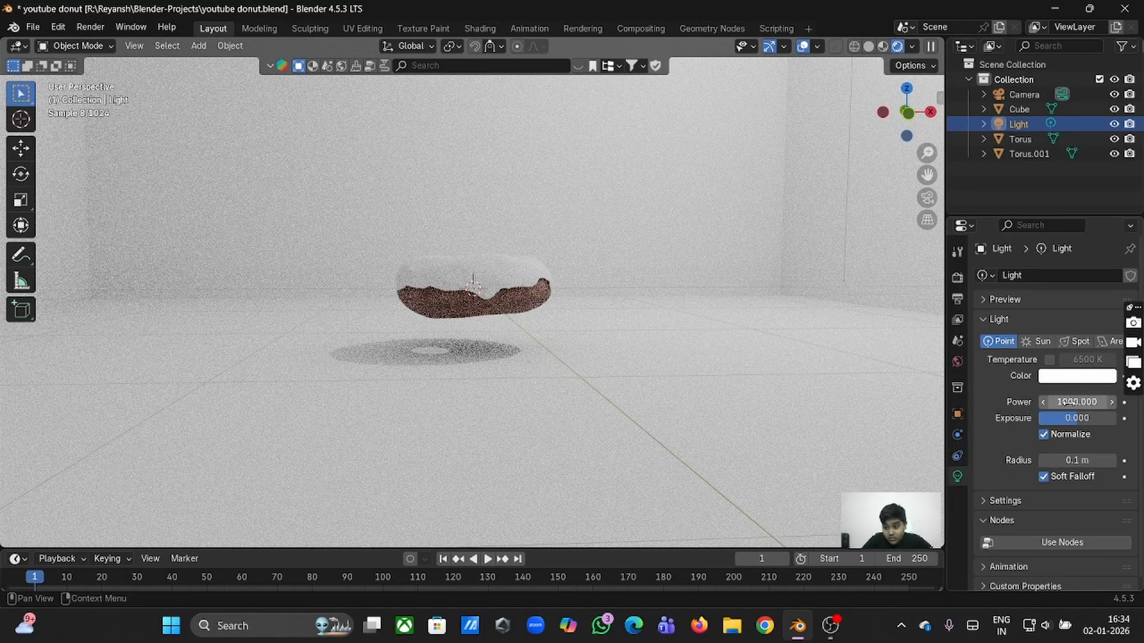
{"action": "left_click_drag", "start_coordinate": [1067, 402], "coordinate": [1026, 402]}
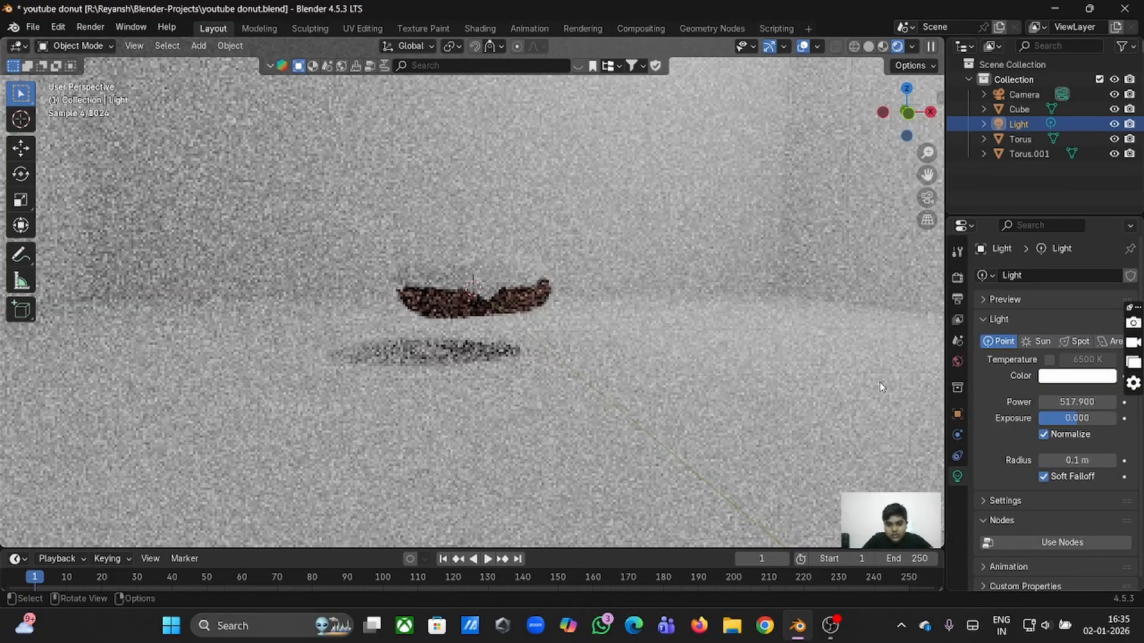
Select the donut base Torus and hide the icing object Torus.001 in the viewport.
{"action": "middle_click_drag", "start_coordinate": [881, 387], "coordinate": [908, 388]}
{"action": "scroll", "coordinate": [526, 273], "scroll_direction": "up", "scroll_amount": 1}
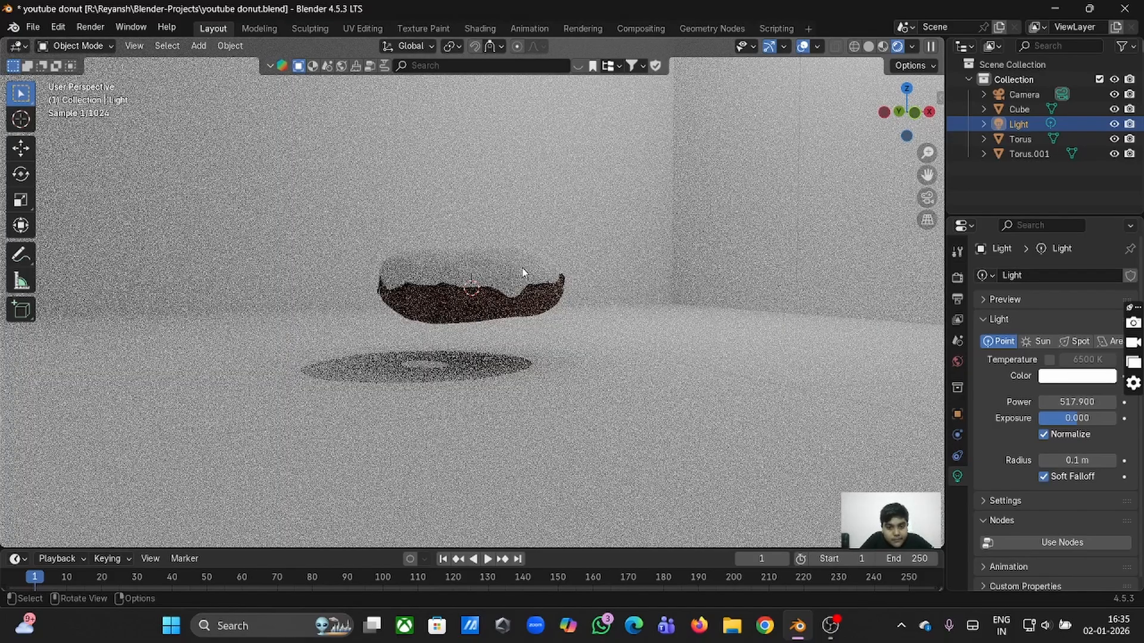
{"action": "left_click", "coordinate": [523, 273]}
{"action": "left_click", "coordinate": [1078, 138]}
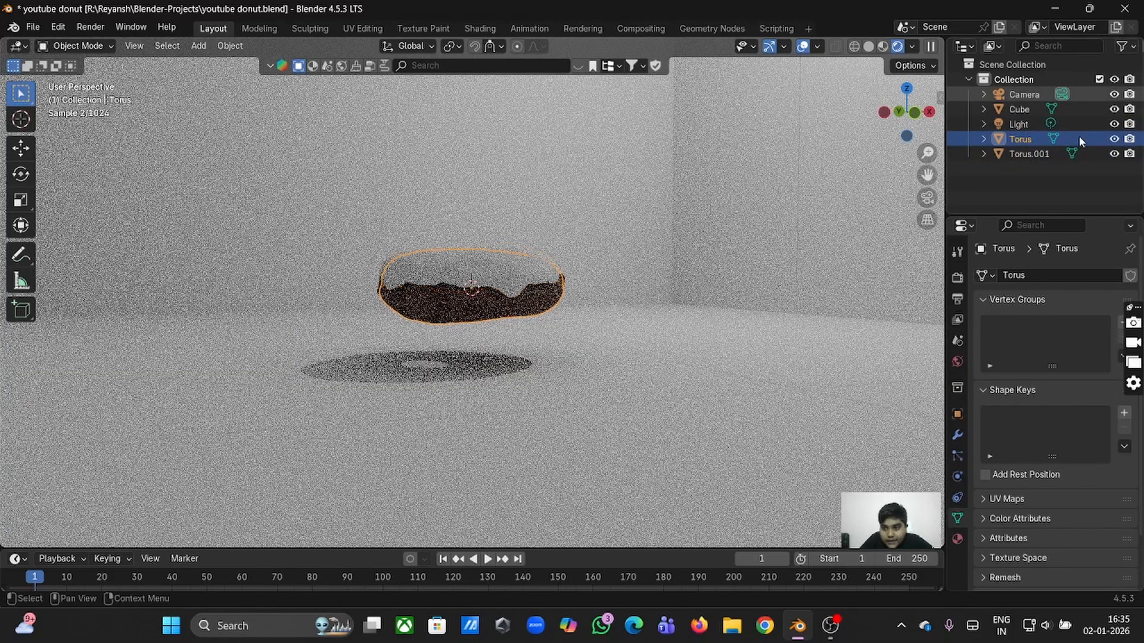
{"action": "left_click", "coordinate": [1113, 138]}
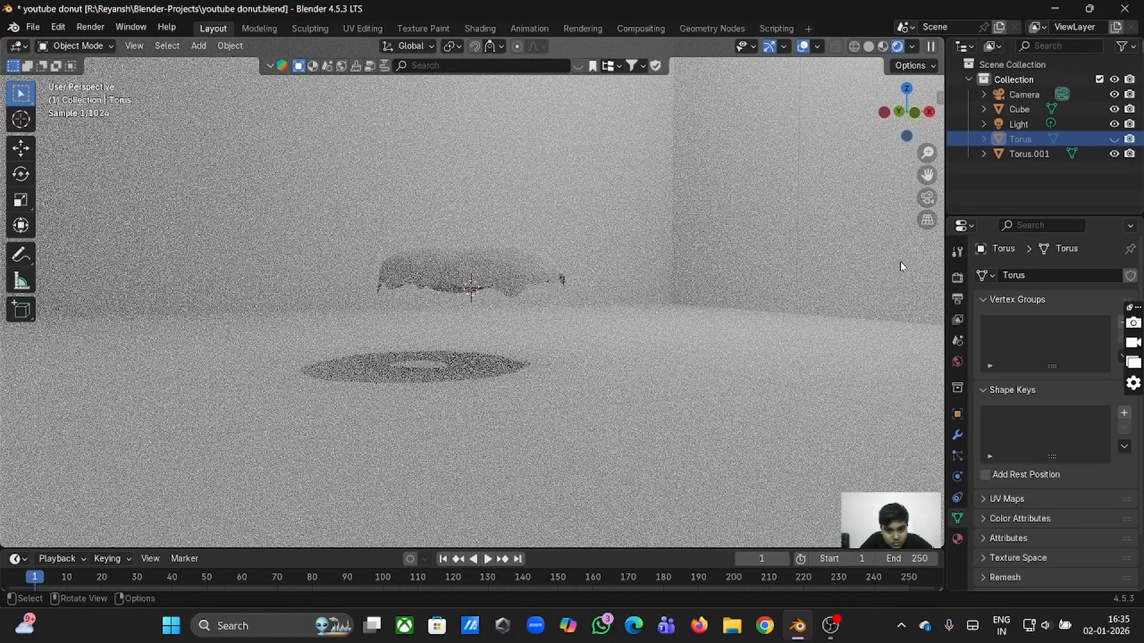
{"action": "left_click", "coordinate": [1114, 139]}
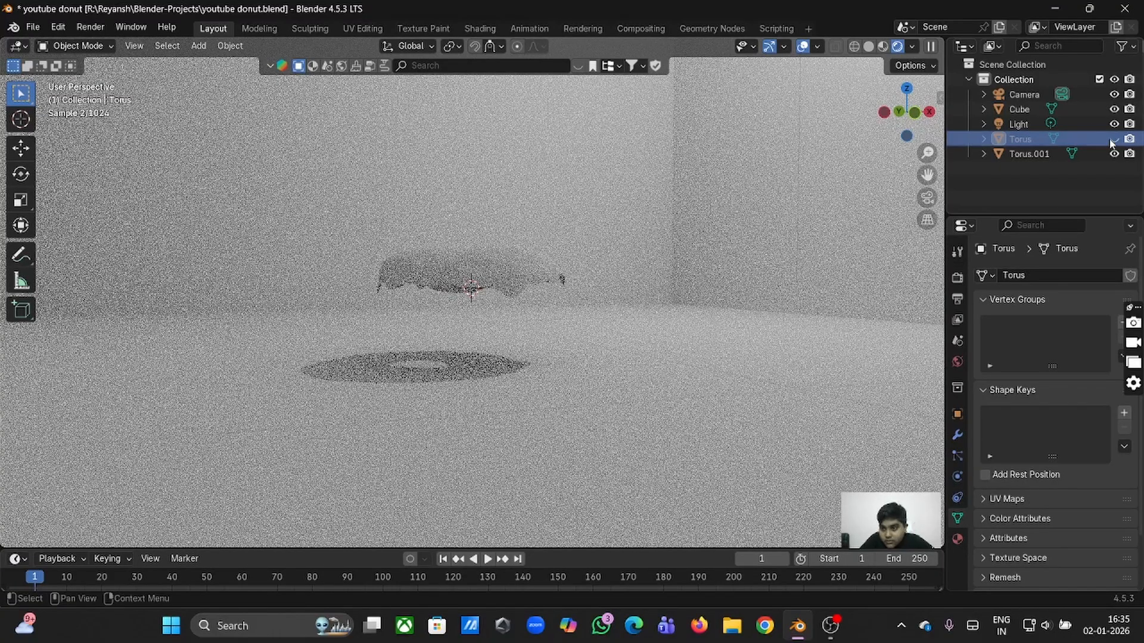
{"action": "left_click", "coordinate": [1114, 154]}
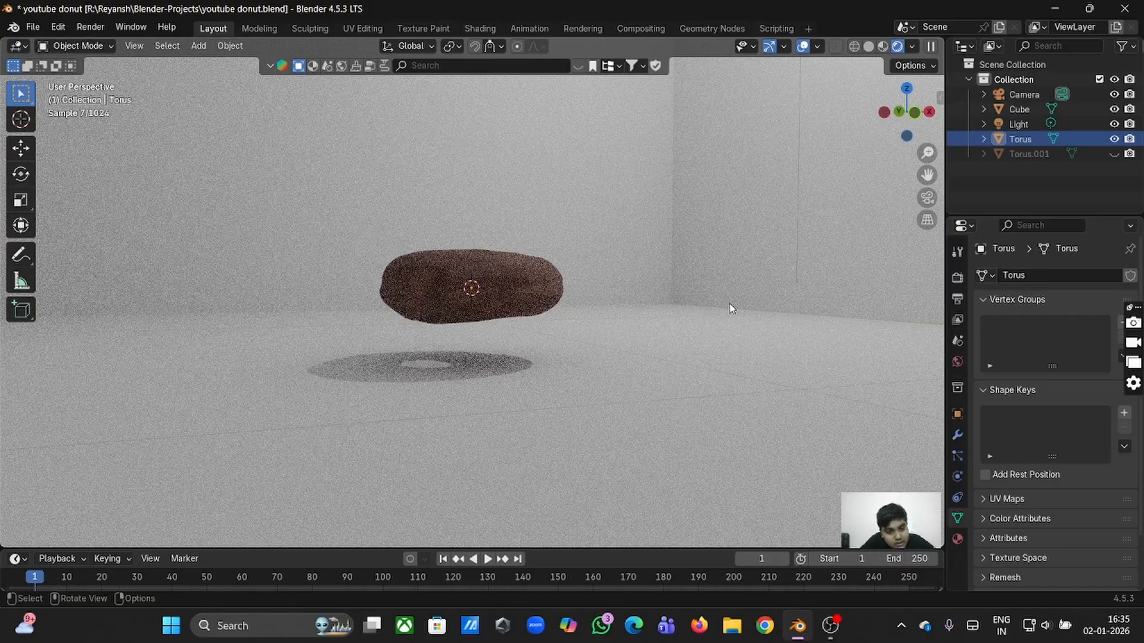
{"action": "scroll", "coordinate": [731, 308], "scroll_direction": "up", "scroll_amount": 3}
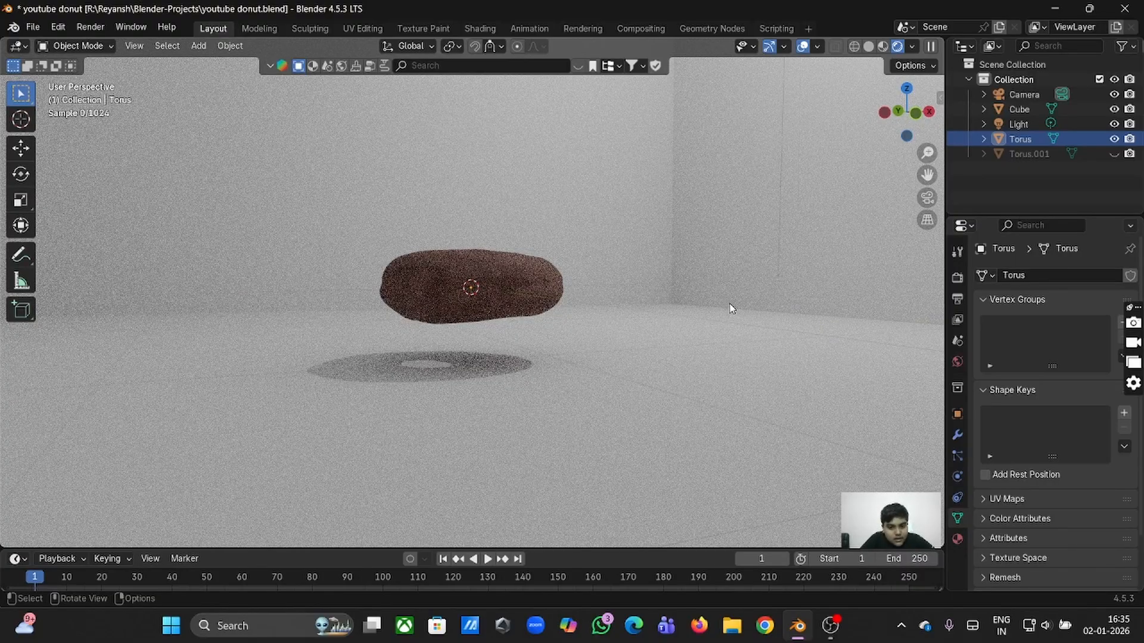
{"action": "scroll", "coordinate": [732, 309], "scroll_direction": "up", "scroll_amount": 2}
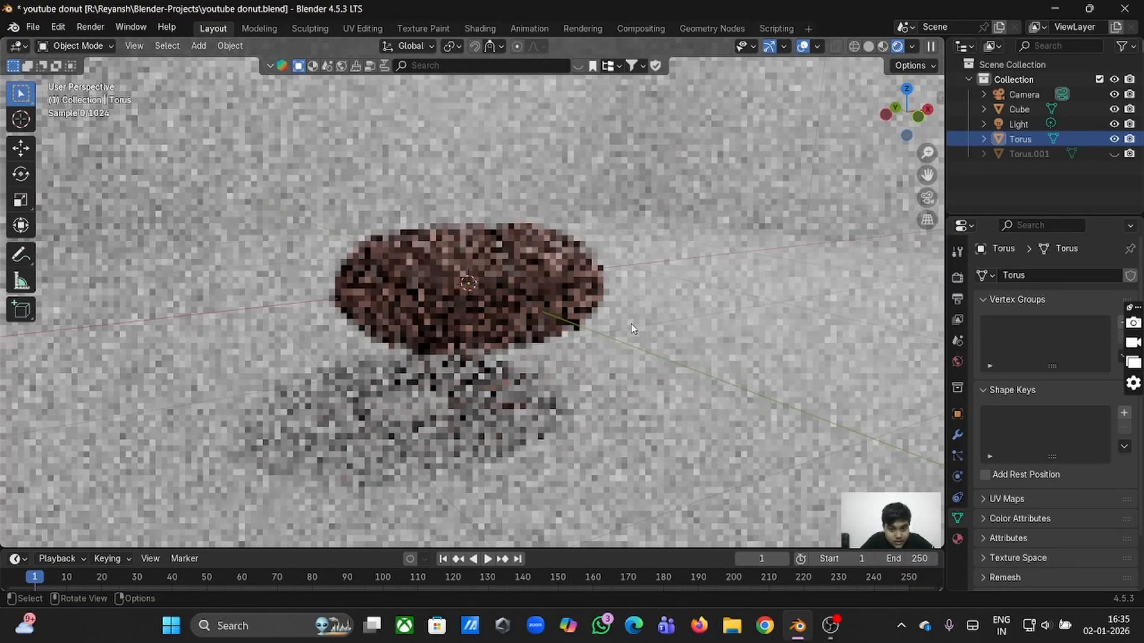
{"action": "middle_click_drag", "start_coordinate": [633, 296], "coordinate": [631, 329]}
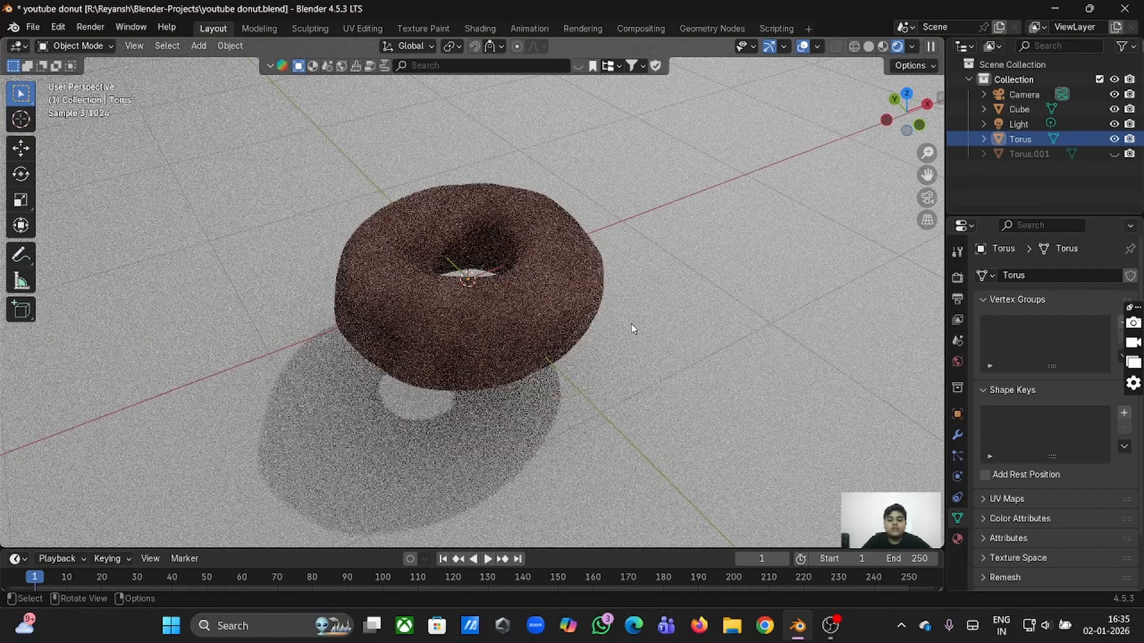
Open the Shading workspace and shift the Color Ramp's light end stop to a peach tone with hue about 0.067.
{"action": "left_click", "coordinate": [324, 29]}
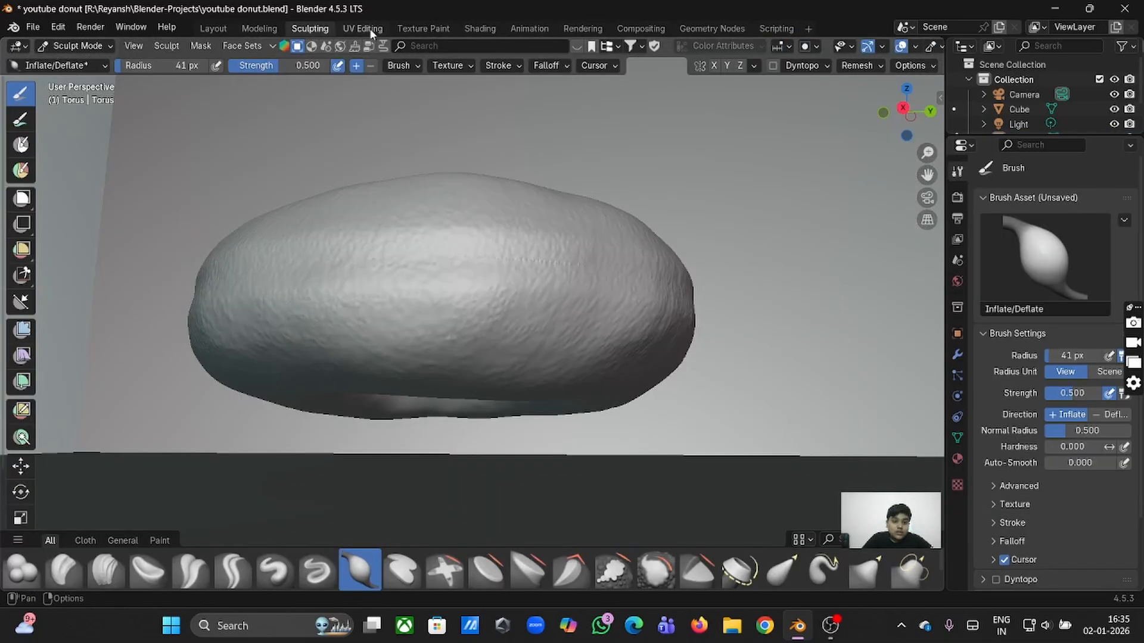
{"action": "left_click", "coordinate": [436, 28]}
{"action": "left_click", "coordinate": [480, 29]}
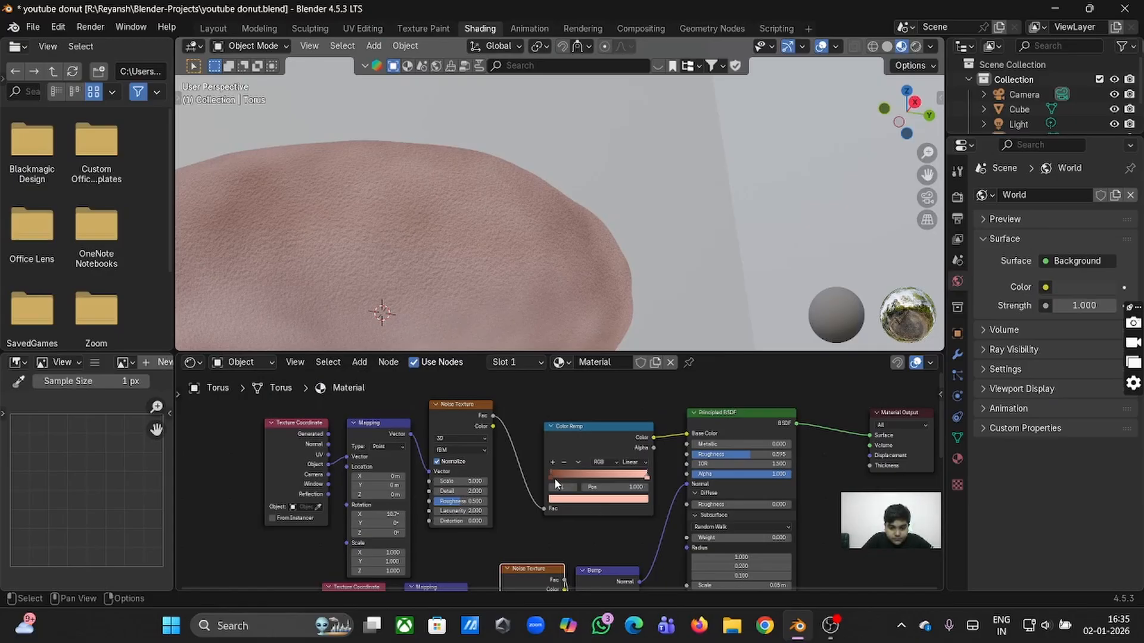
{"action": "left_click", "coordinate": [550, 477]}
{"action": "scroll", "coordinate": [773, 289], "scroll_direction": "down", "scroll_amount": 3}
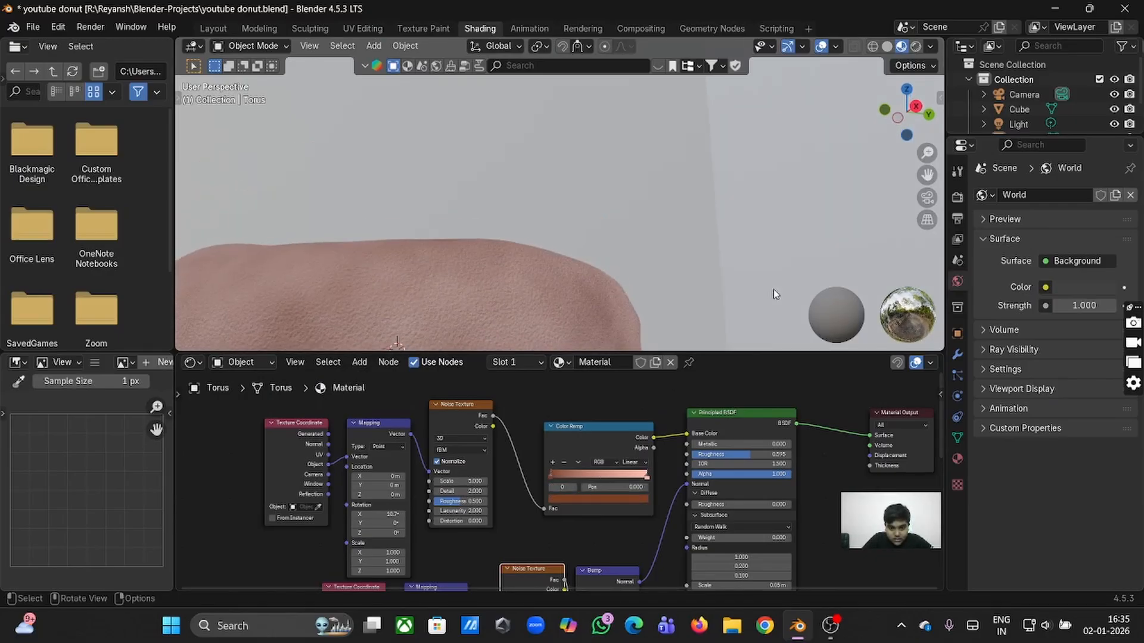
{"action": "scroll", "coordinate": [773, 288], "scroll_direction": "left", "scroll_amount": 4}
{"action": "left_click", "coordinate": [649, 478]}
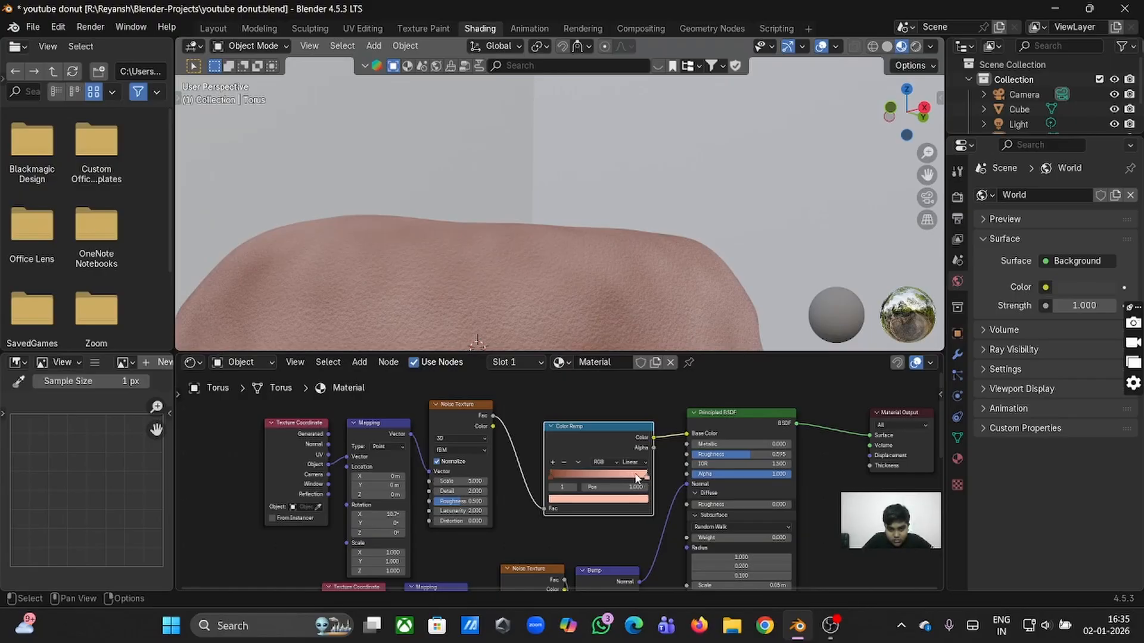
{"action": "left_click", "coordinate": [640, 499]}
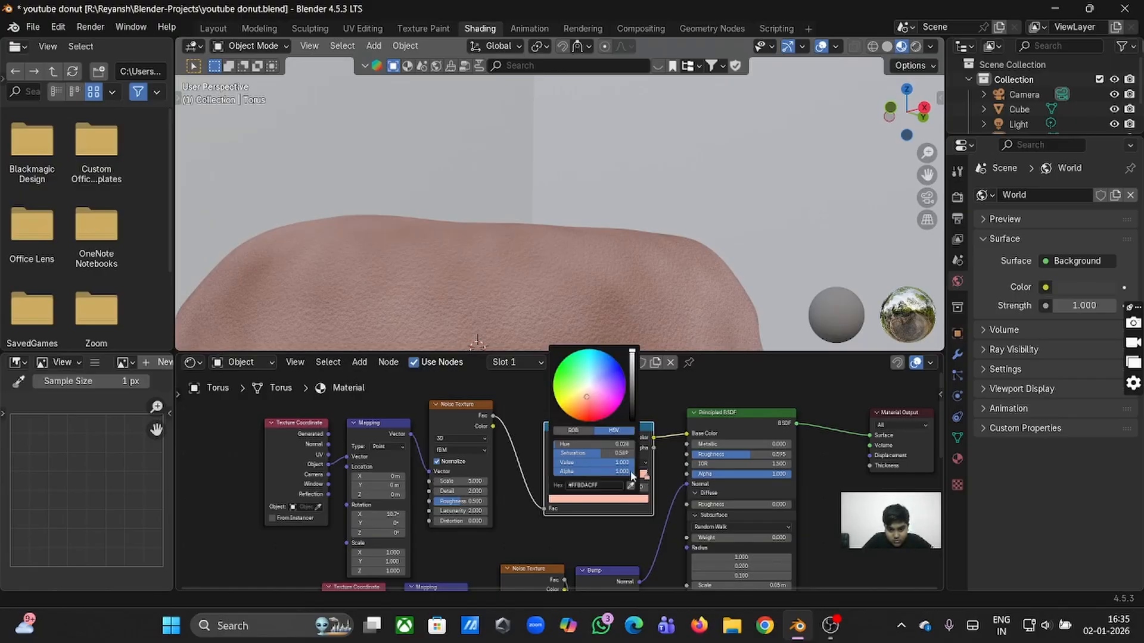
{"action": "left_click_drag", "start_coordinate": [586, 398], "coordinate": [583, 395]}
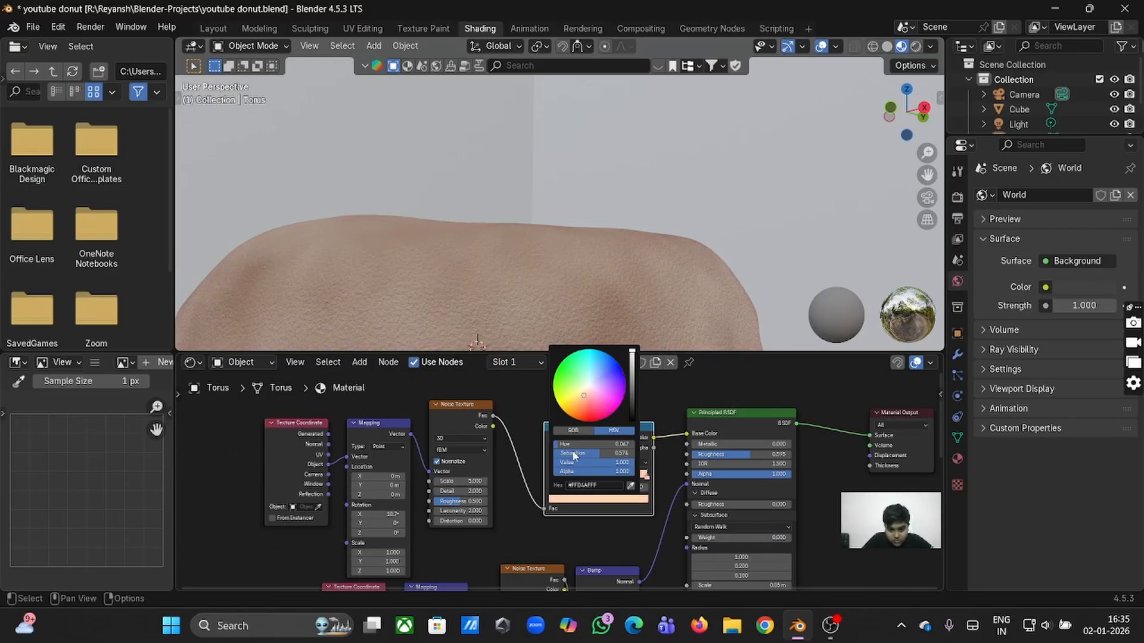
Brighten the Color Ramp's dark brown stop slightly and return to the Layout workspace.
{"action": "left_click", "coordinate": [551, 474]}
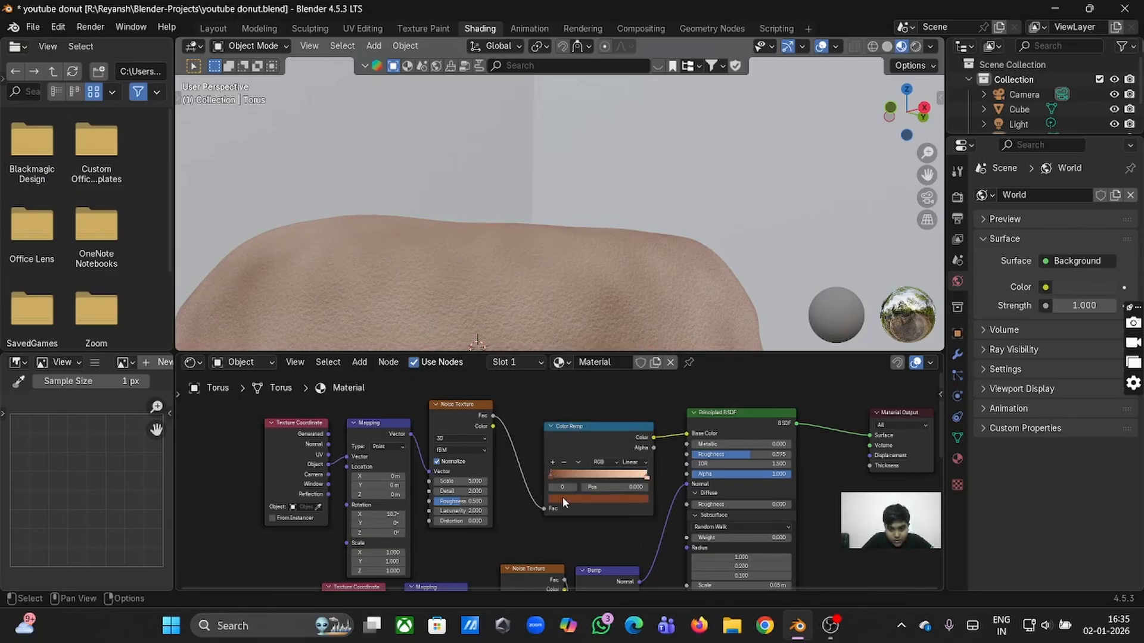
{"action": "left_click", "coordinate": [563, 499]}
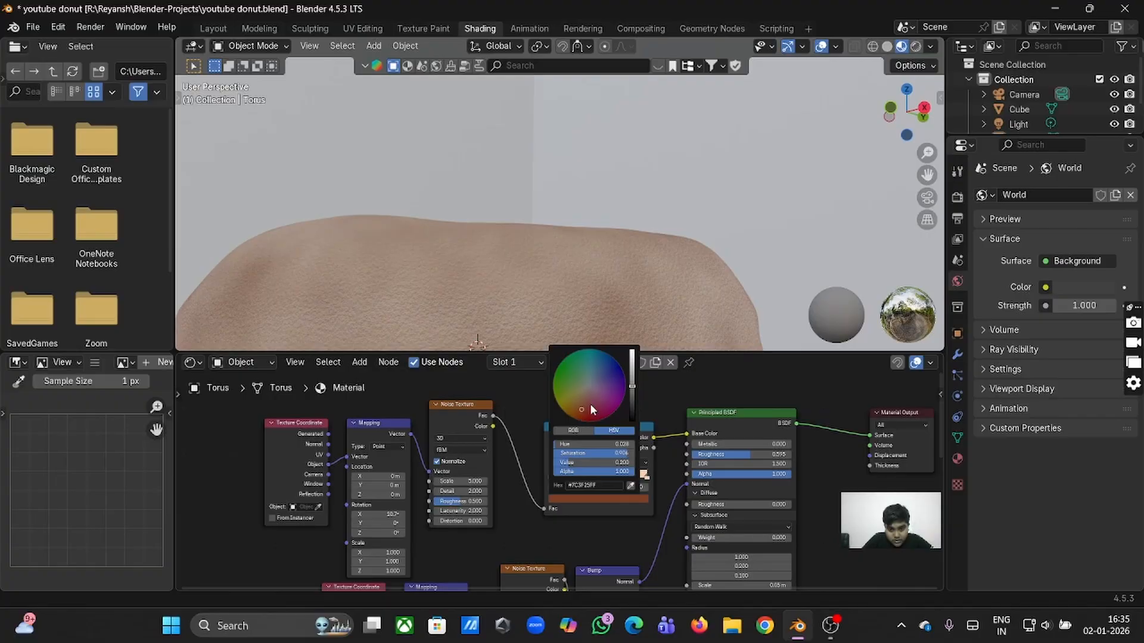
{"action": "left_click_drag", "start_coordinate": [632, 387], "coordinate": [632, 382]}
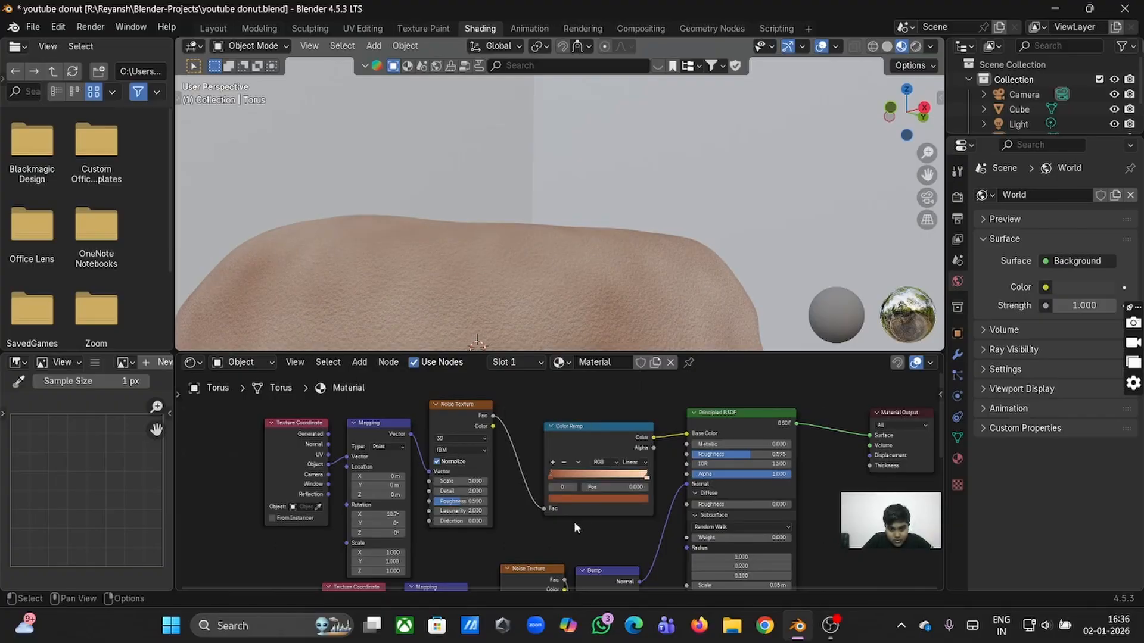
{"action": "left_click", "coordinate": [219, 28]}
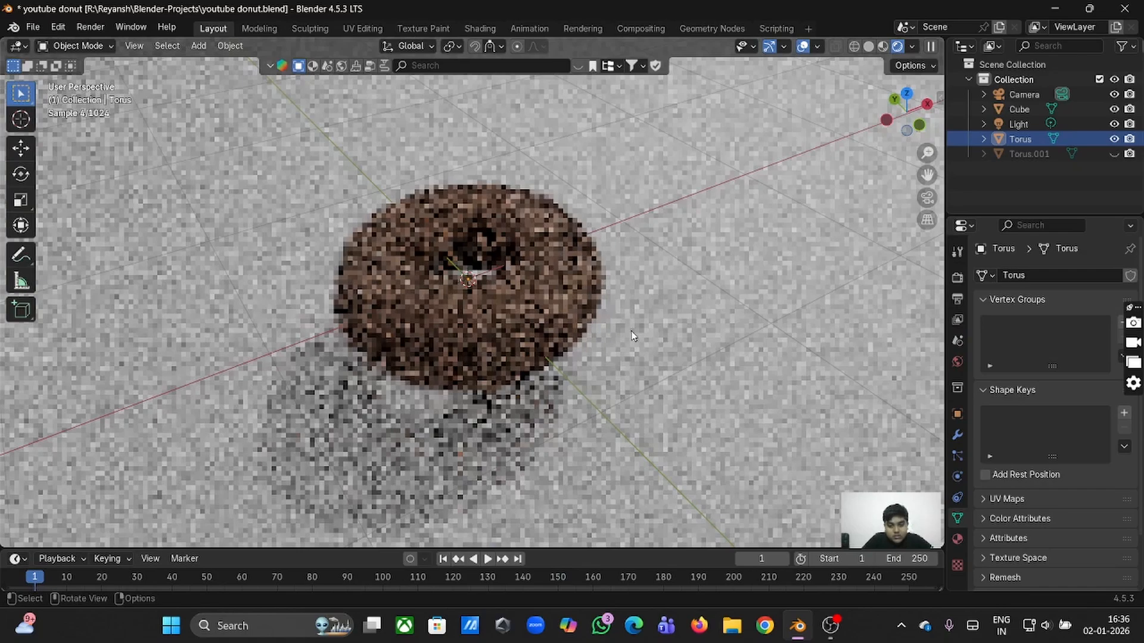
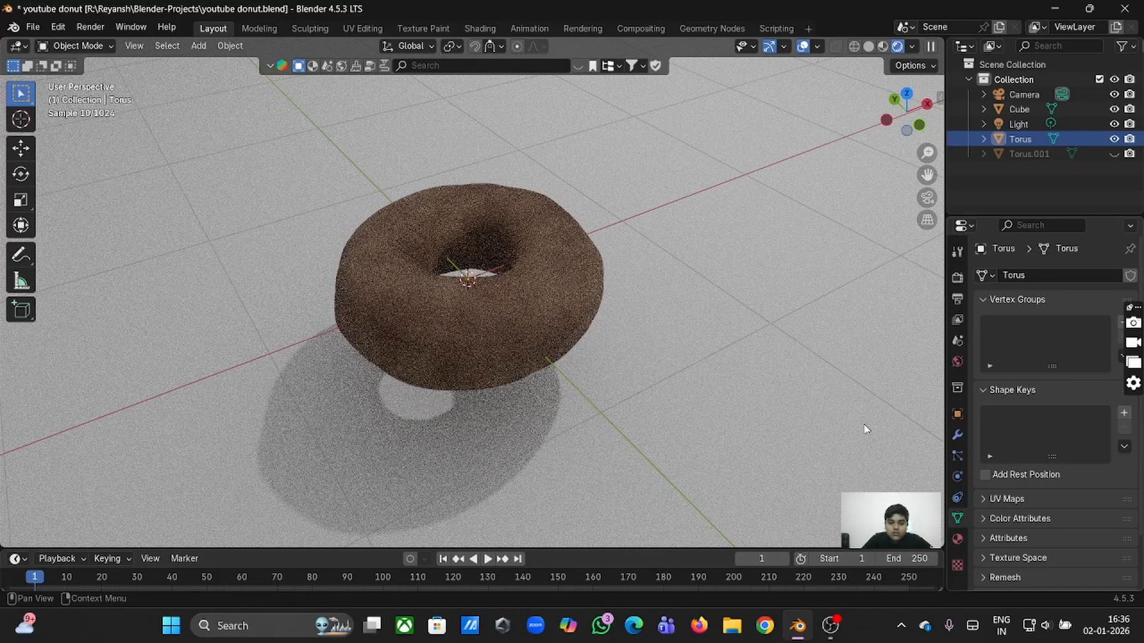
Unhide the icing object Torus.001 and make it the only selected object.
{"action": "middle_click_drag", "start_coordinate": [867, 424], "coordinate": [865, 443]}
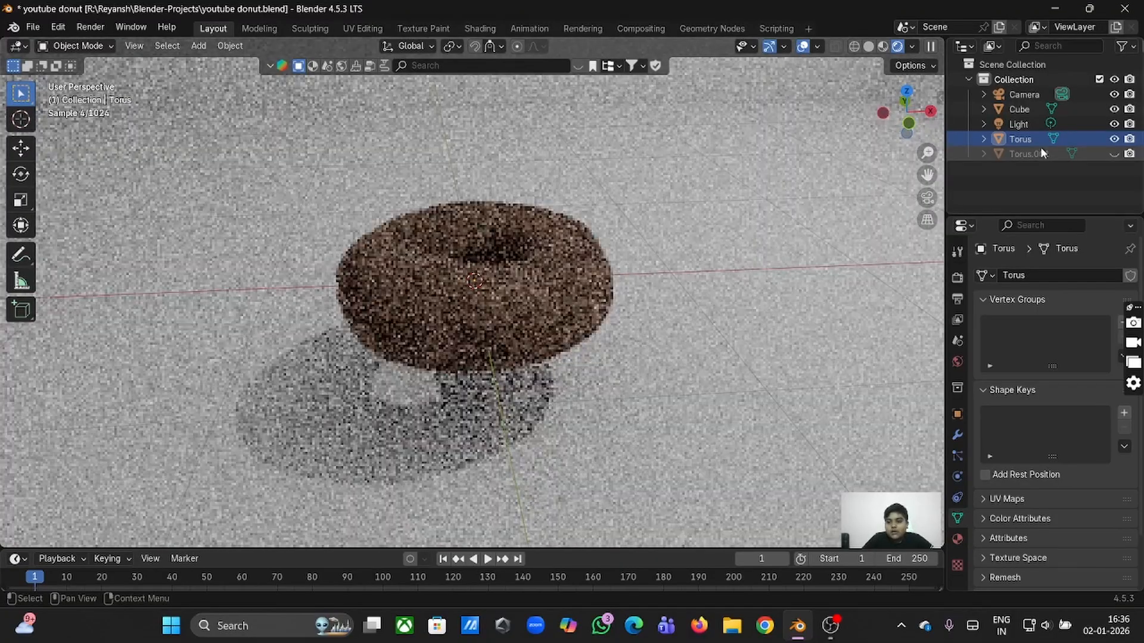
{"action": "left_click", "coordinate": [1049, 153]}
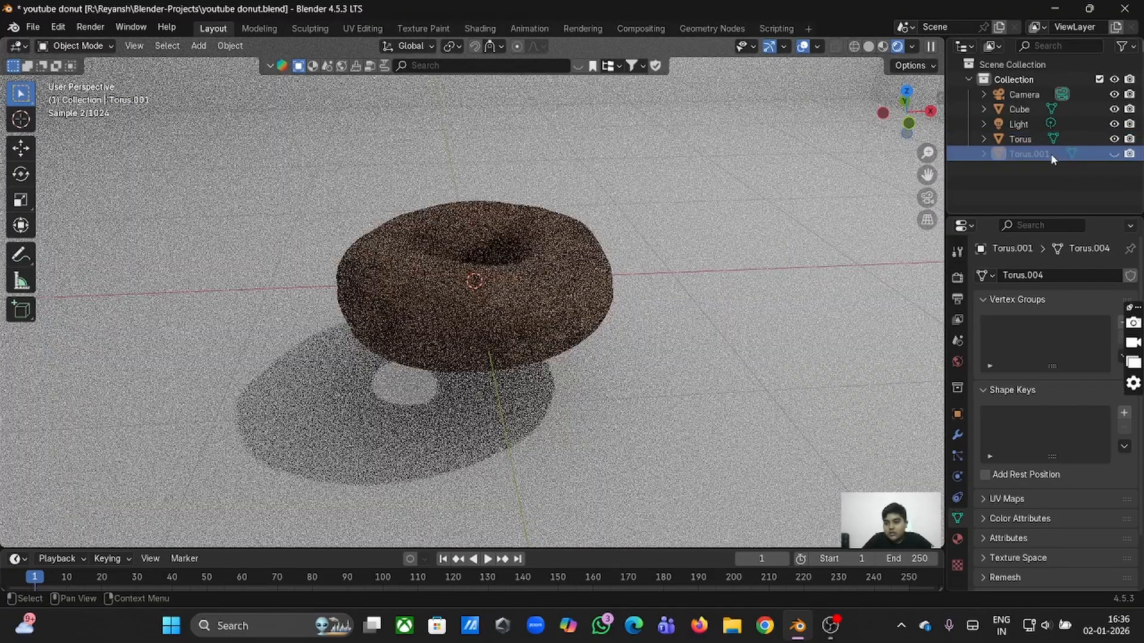
{"action": "left_click", "coordinate": [1114, 154]}
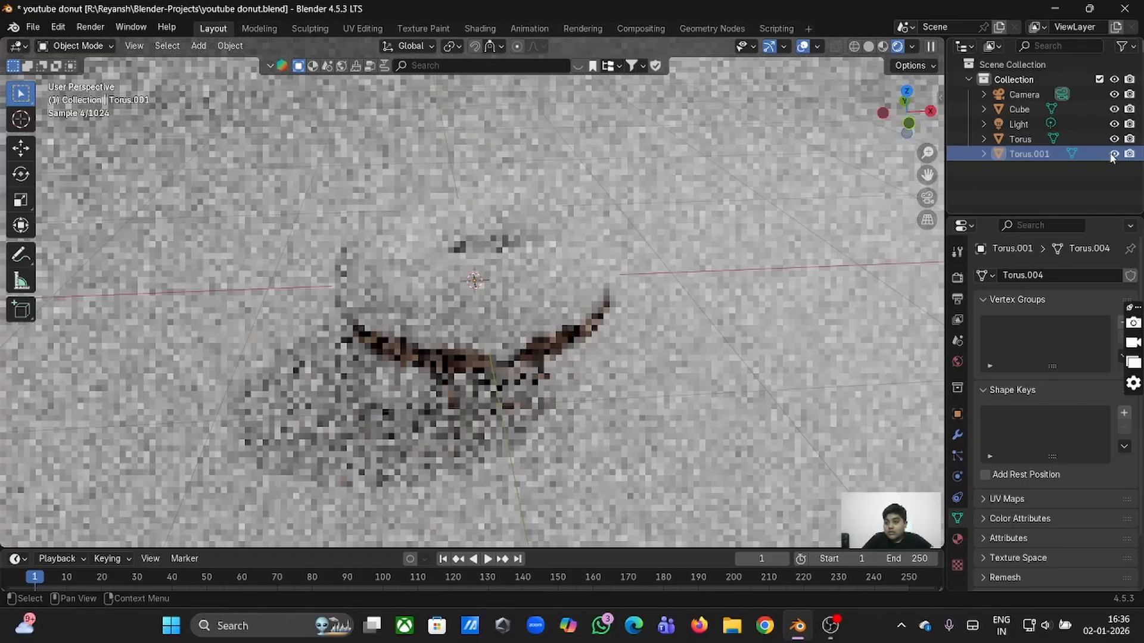
{"action": "left_click_drag", "start_coordinate": [539, 302], "coordinate": [358, 195]}
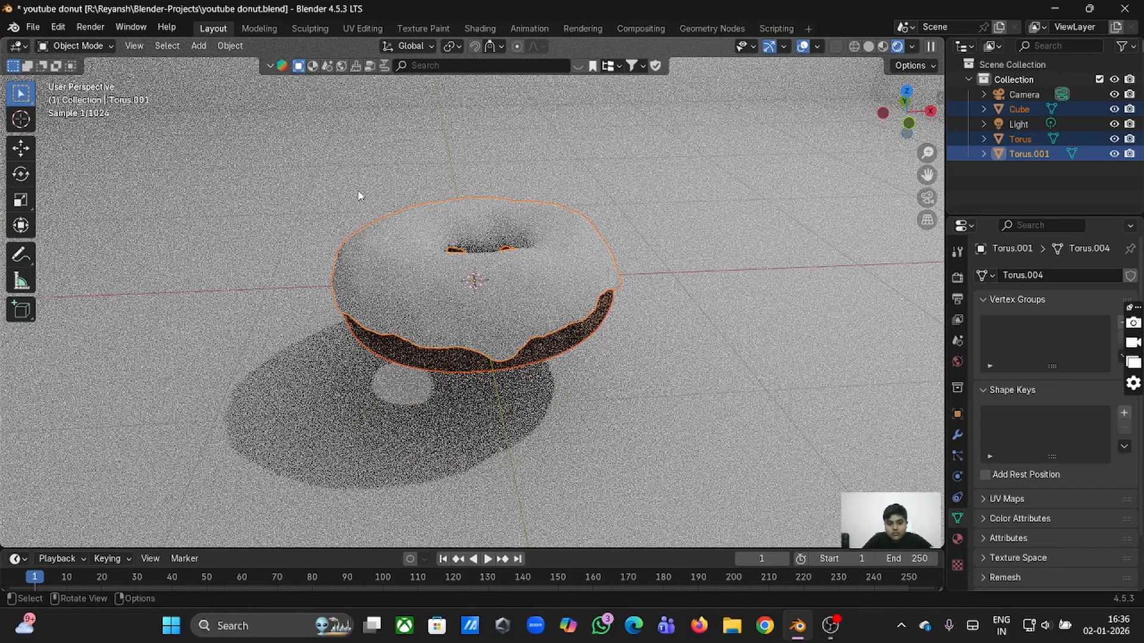
{"action": "middle_click_drag", "start_coordinate": [358, 195], "coordinate": [359, 180]}
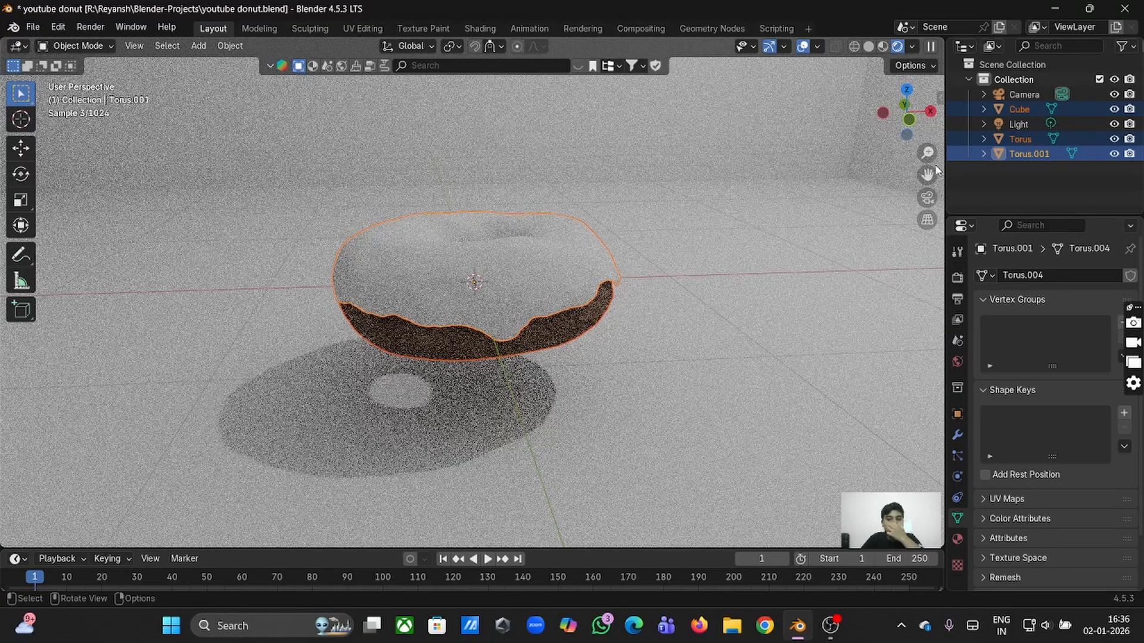
{"action": "left_click", "coordinate": [1023, 146]}
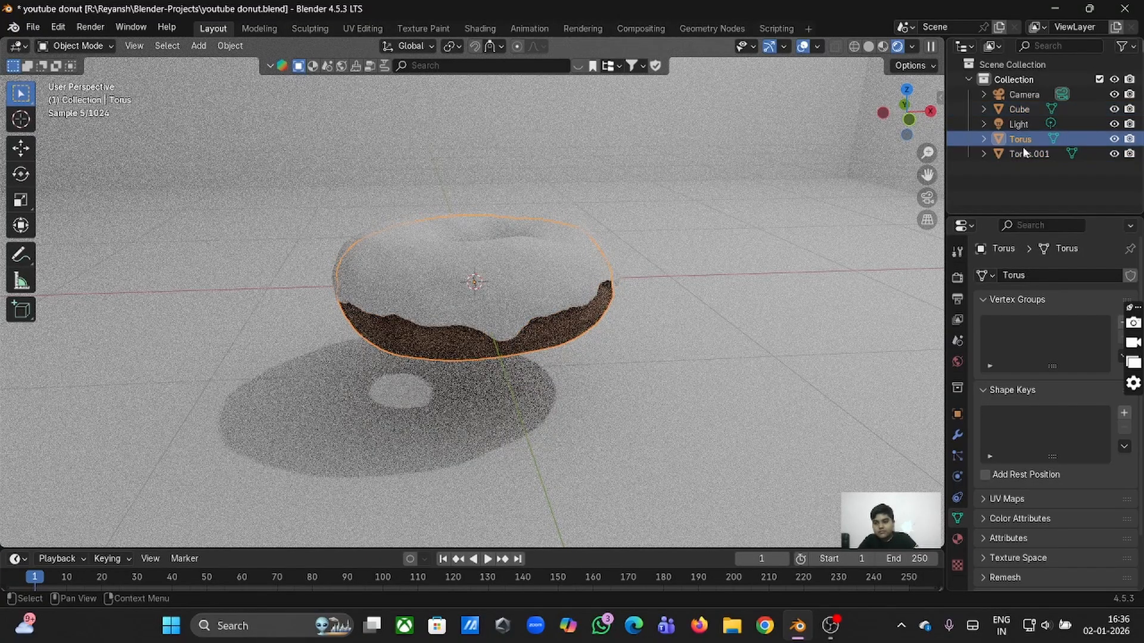
{"action": "left_click", "coordinate": [1025, 153]}
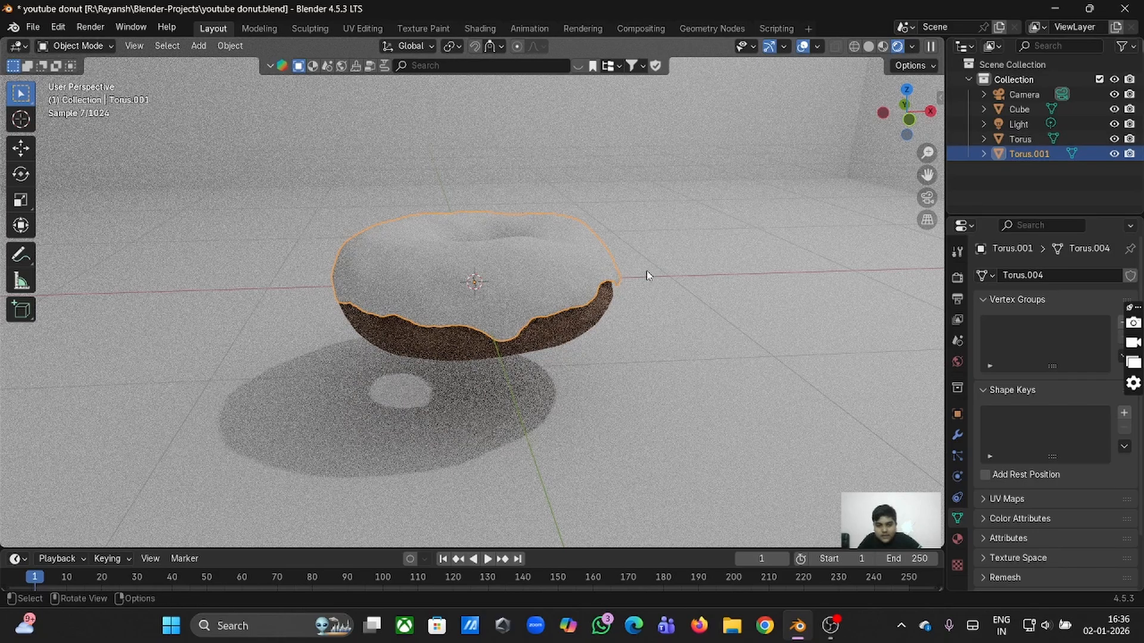
Create a new material for the icing in the Shading workspace.
{"action": "left_click", "coordinate": [479, 28]}
{"action": "scroll", "coordinate": [562, 231], "scroll_direction": "left", "scroll_amount": 5}
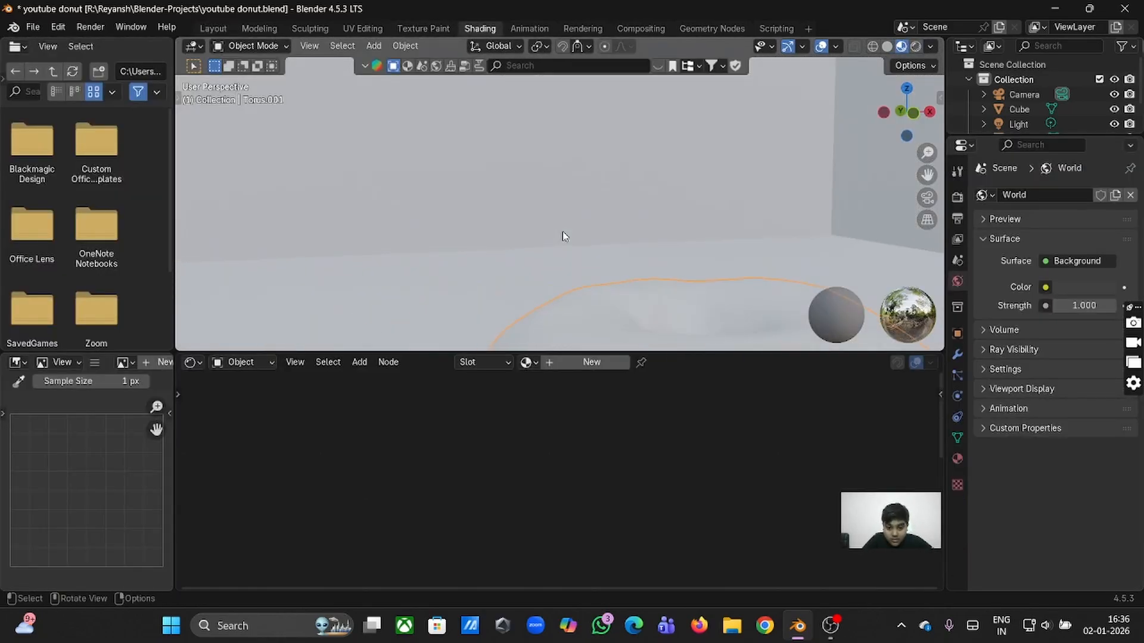
{"action": "left_click_drag", "start_coordinate": [926, 175], "coordinate": [703, 20]}
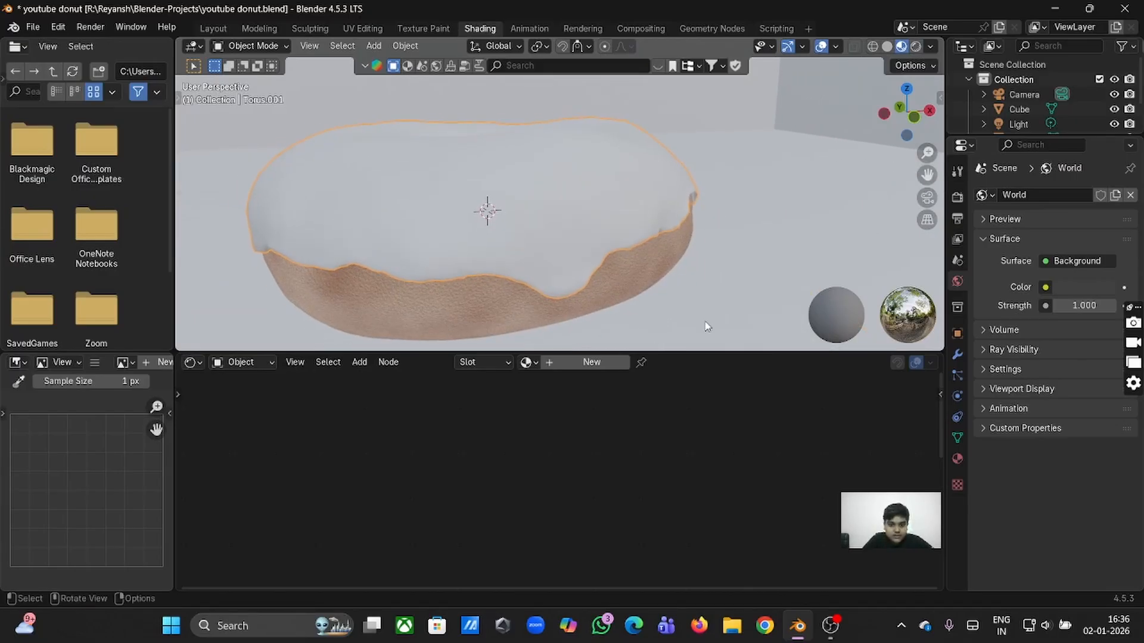
{"action": "left_click", "coordinate": [592, 362]}
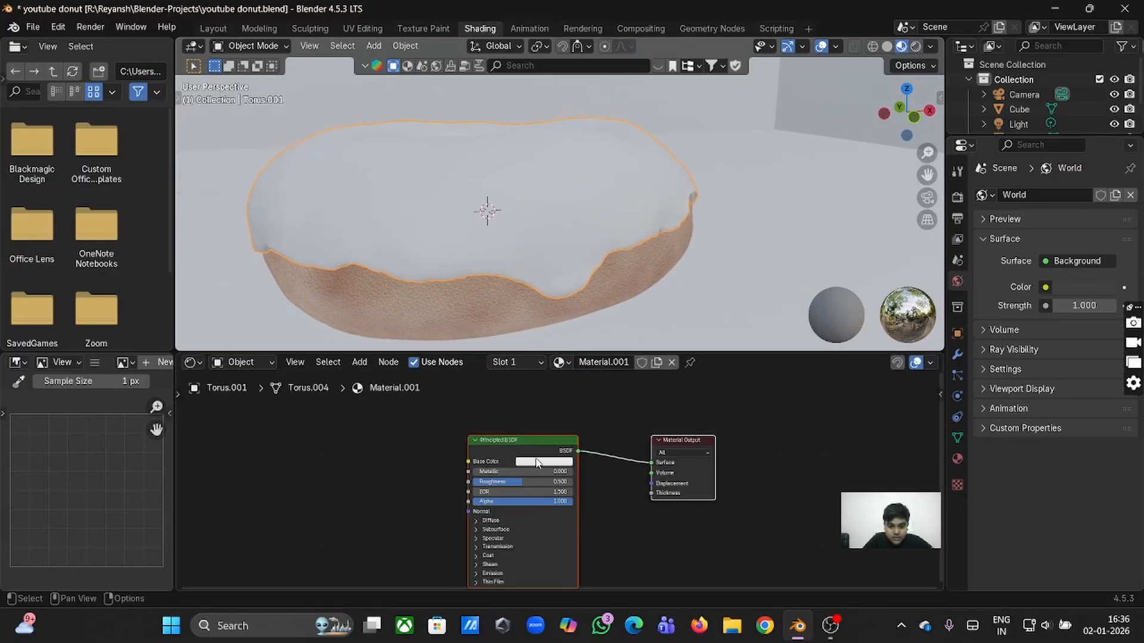
Add a Color Ramp node in front of the Principled BSDF in the icing material.
{"action": "left_click", "coordinate": [536, 463]}
{"action": "scroll", "coordinate": [392, 494], "scroll_direction": "down", "scroll_amount": 2}
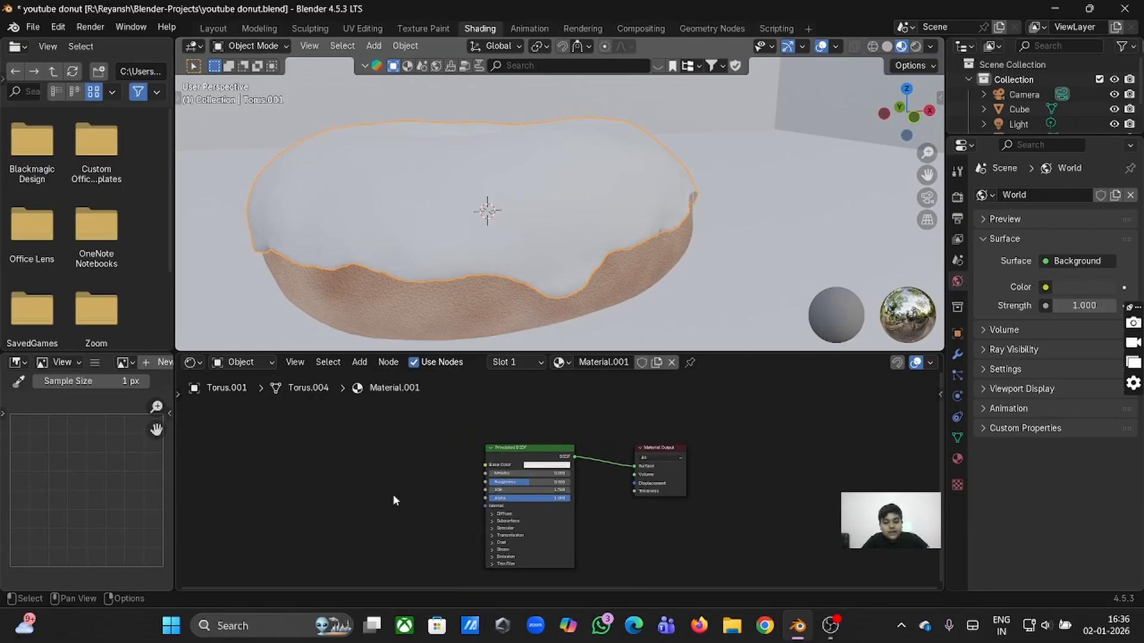
{"action": "scroll", "coordinate": [392, 494], "scroll_direction": "left", "scroll_amount": 5, "text": "ctrl"}
{"action": "key", "text": "shift+a"}
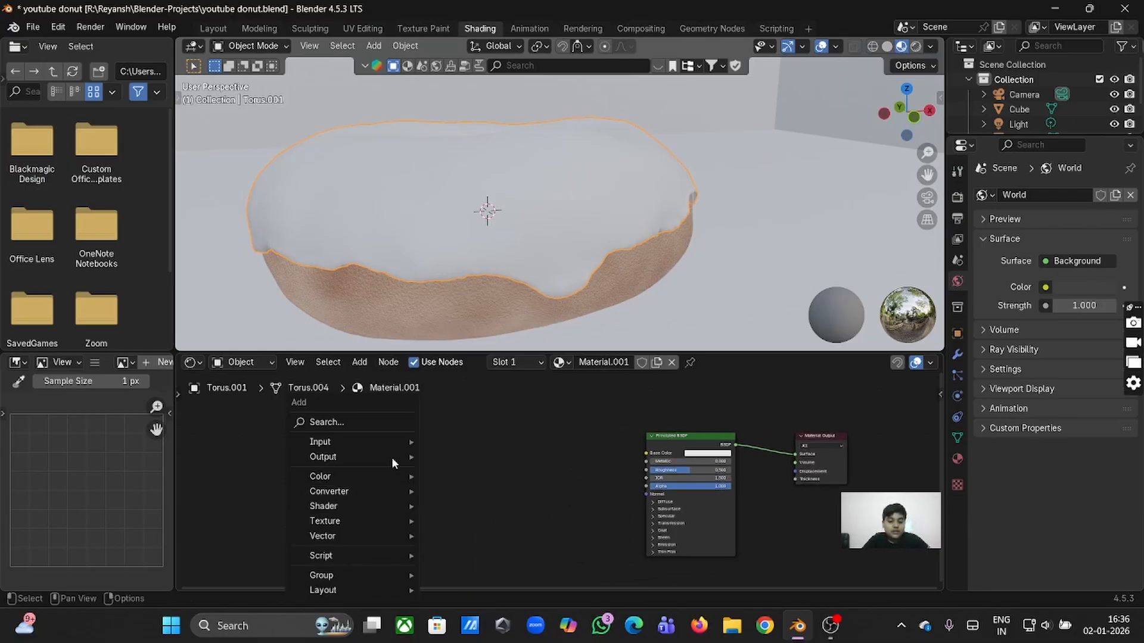
{"action": "left_click", "coordinate": [371, 420]}
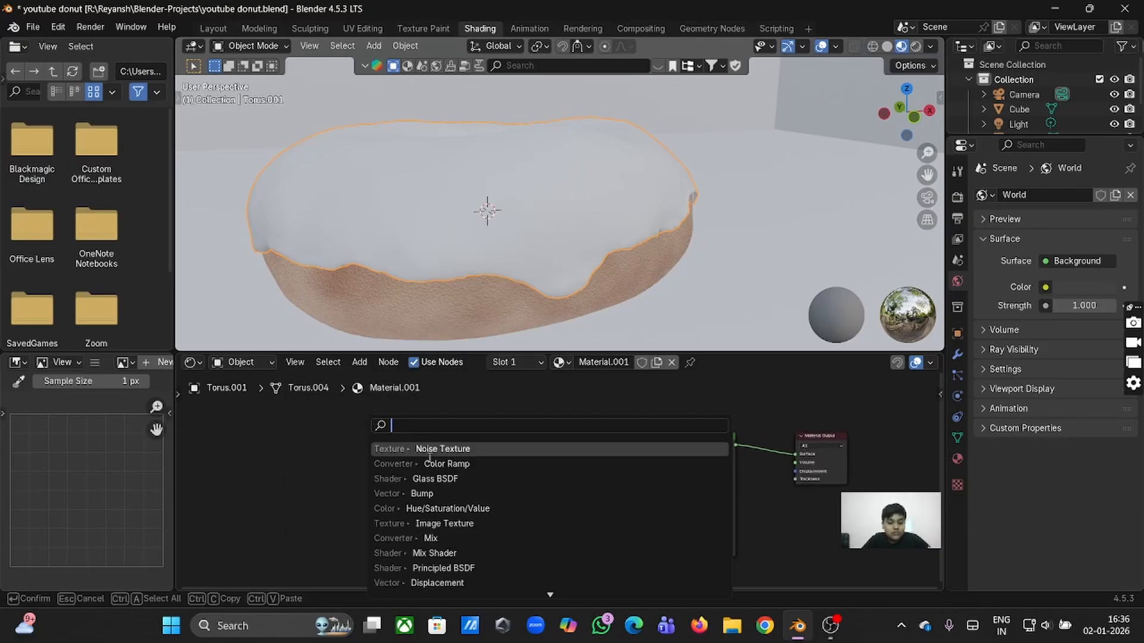
{"action": "left_click", "coordinate": [435, 463]}
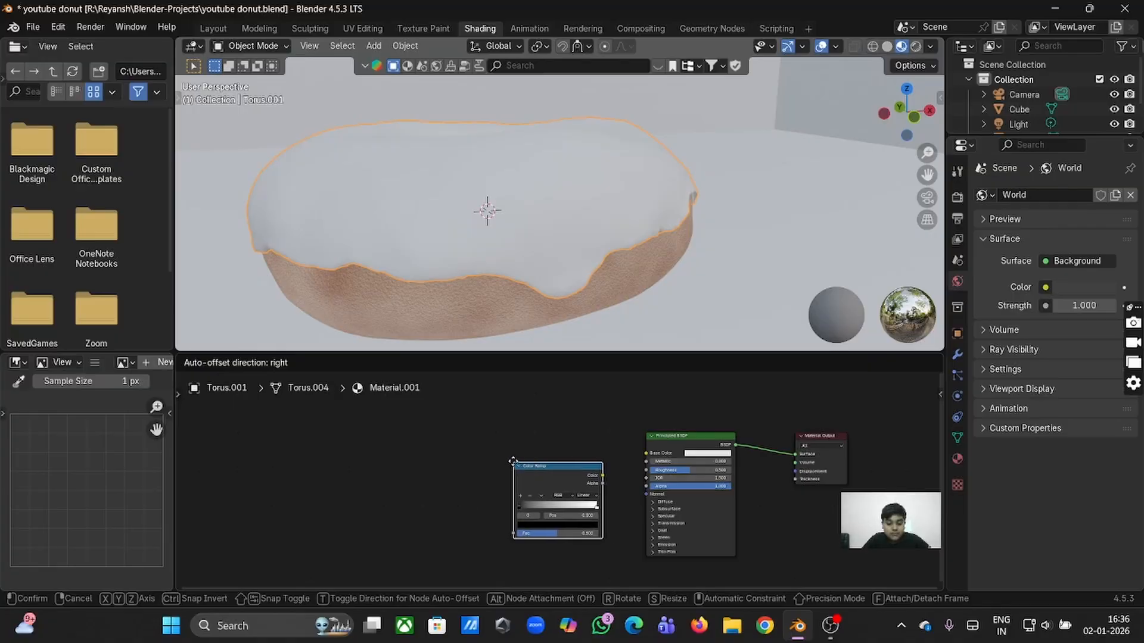
{"action": "left_click", "coordinate": [513, 461]}
Add a Noise Texture before the Color Ramp, with Mapping and Texture Coordinate nodes attached to it.
{"action": "key", "text": "shift+a"}
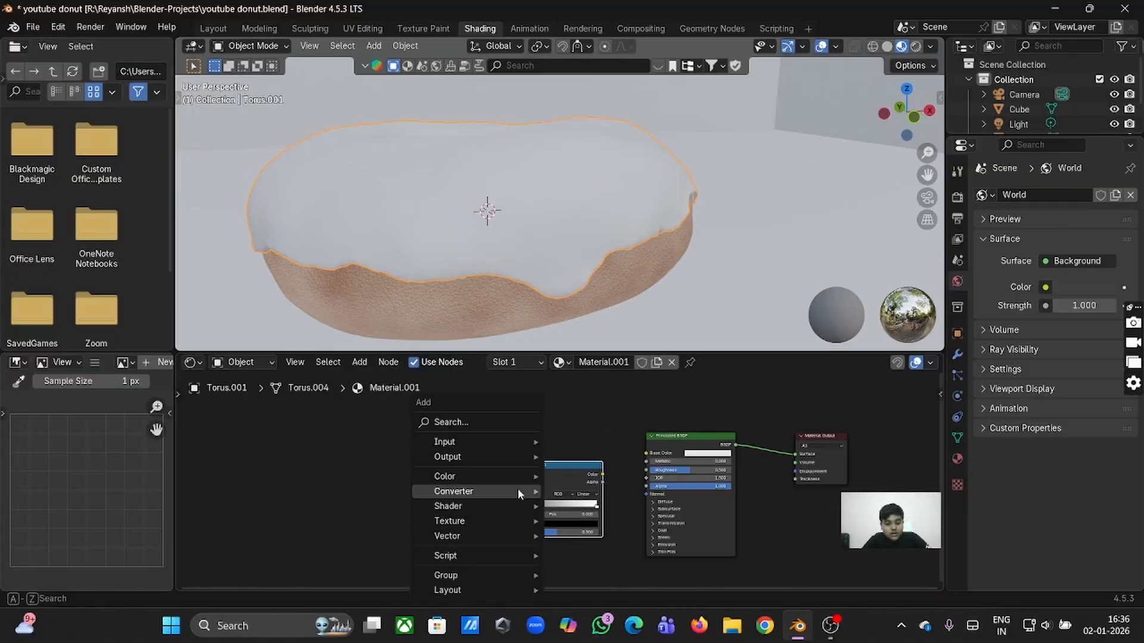
{"action": "left_click", "coordinate": [472, 422]}
{"action": "left_click", "coordinate": [544, 466]}
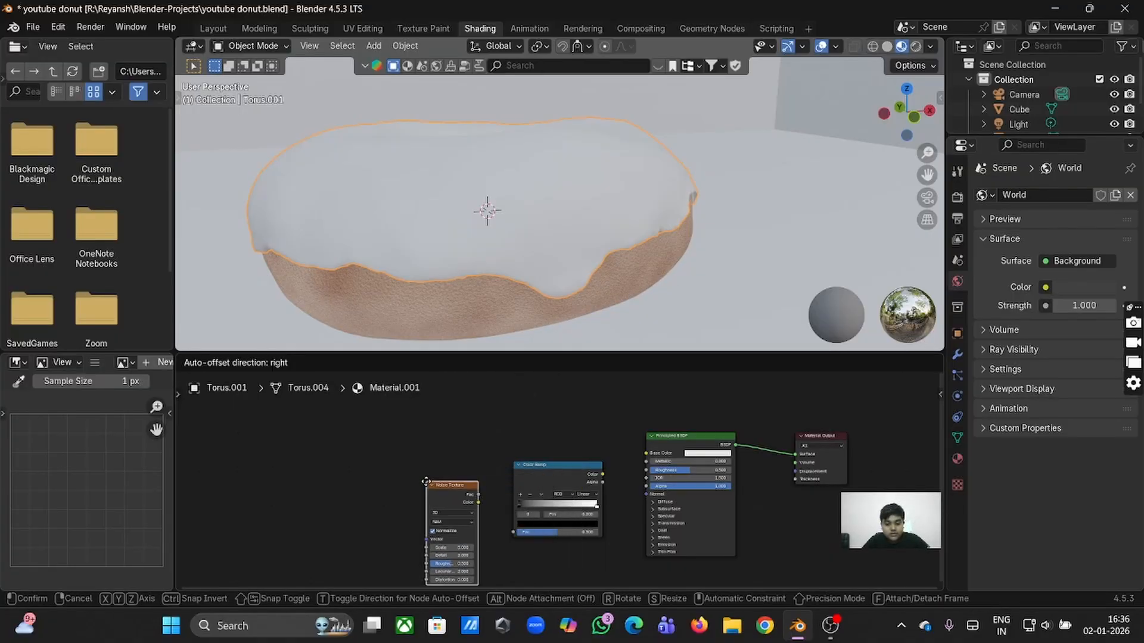
{"action": "left_click", "coordinate": [427, 482]}
{"action": "key", "text": "ctrl+t"}
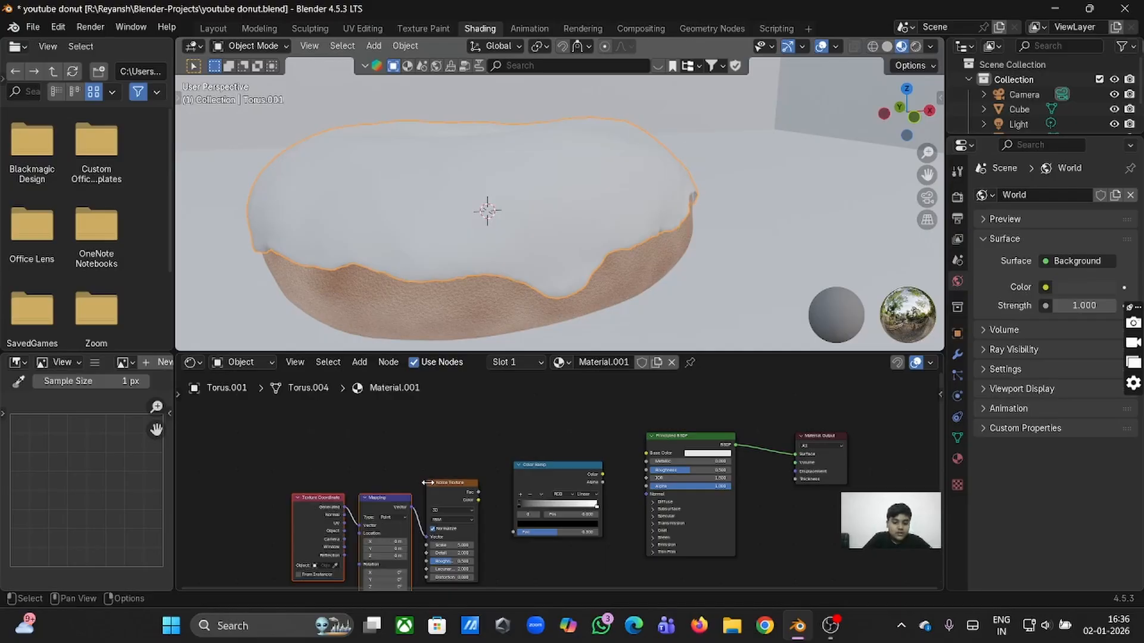
Link the Noise Texture's Fac to the Color Ramp, the ramp's Color to Base Color, and Object coordinates to the Mapping vector.
{"action": "left_click_drag", "start_coordinate": [478, 492], "coordinate": [516, 530]}
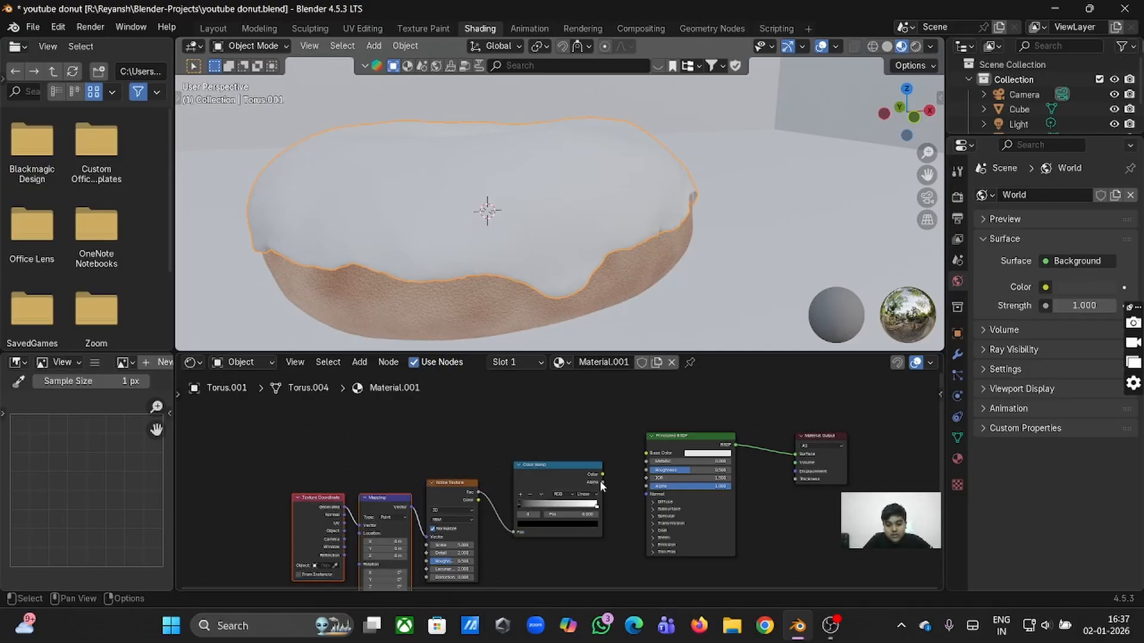
{"action": "left_click_drag", "start_coordinate": [603, 475], "coordinate": [646, 453]}
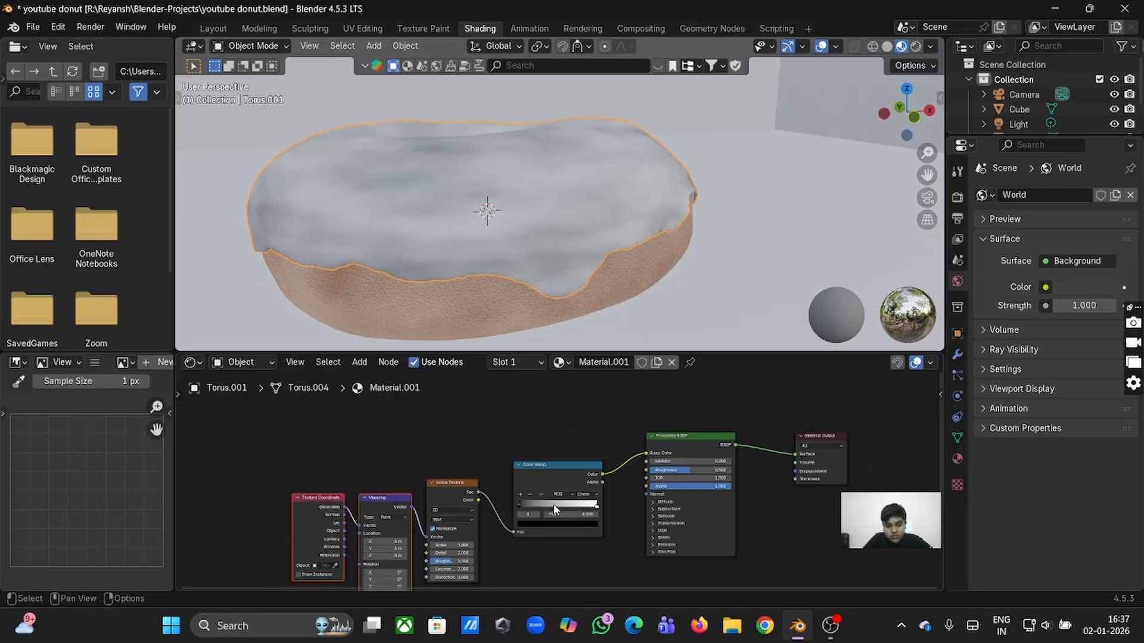
{"action": "left_click_drag", "start_coordinate": [344, 531], "coordinate": [359, 524]}
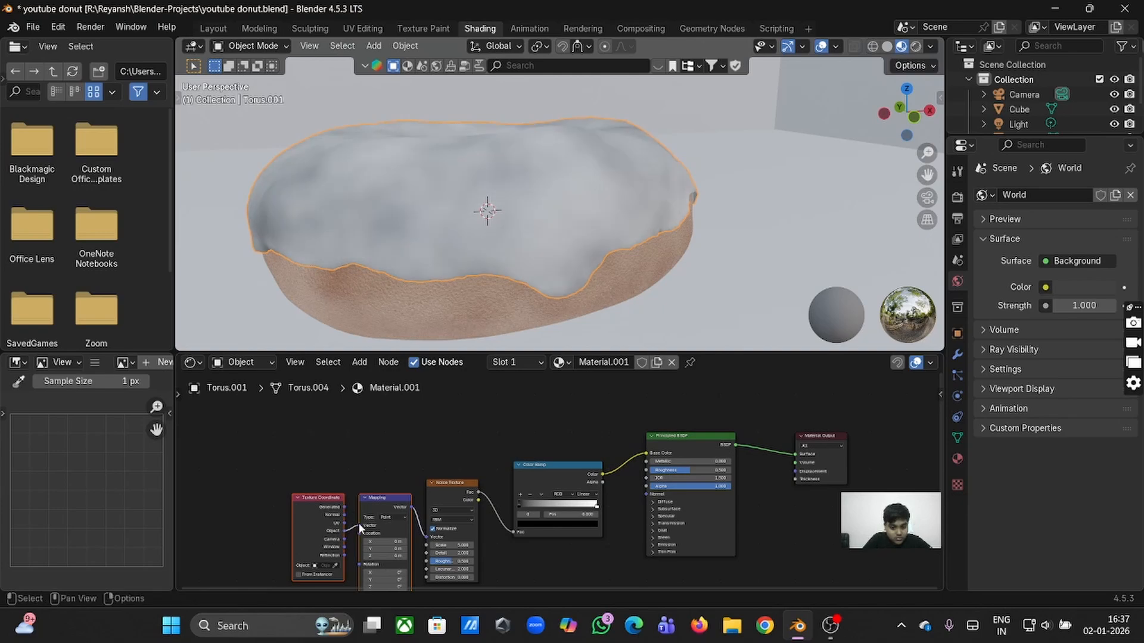
Recolour the icing's Color Ramp, making the black stop a dark maroon and the white stop a muted pink.
{"action": "left_click", "coordinate": [563, 518]}
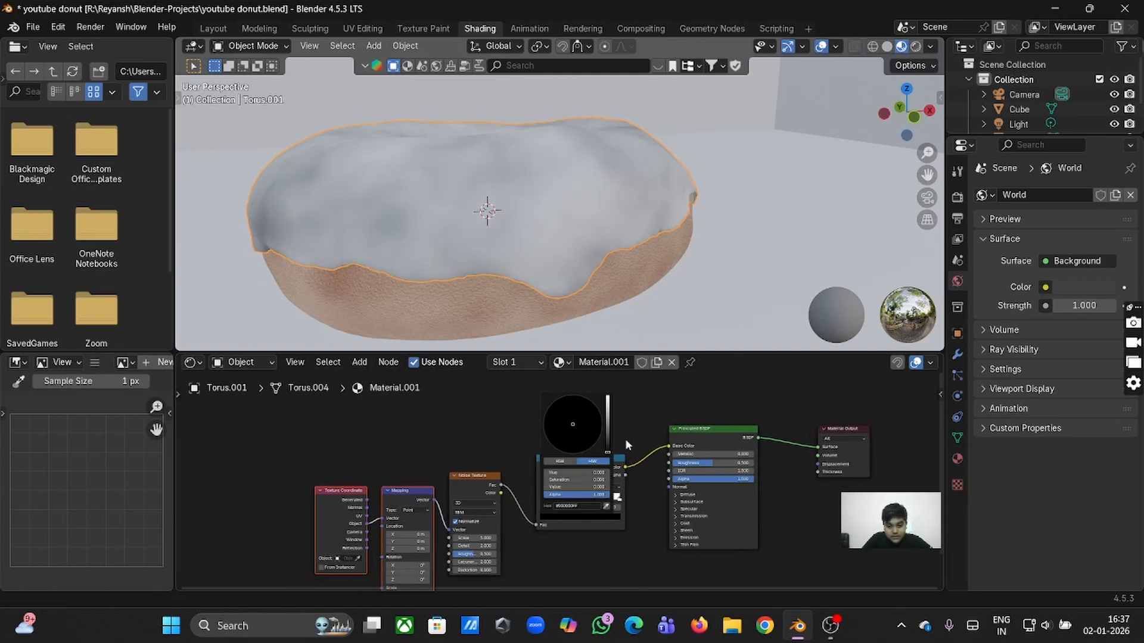
{"action": "left_click_drag", "start_coordinate": [607, 452], "coordinate": [578, 445]}
{"action": "left_click", "coordinate": [619, 499]}
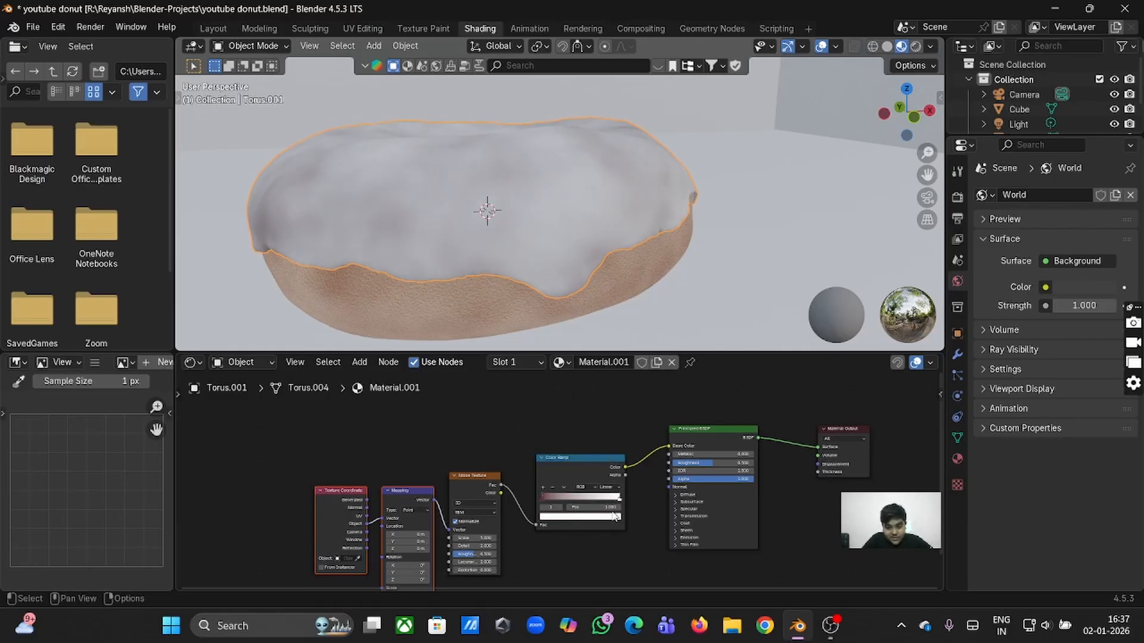
{"action": "left_click", "coordinate": [609, 517]}
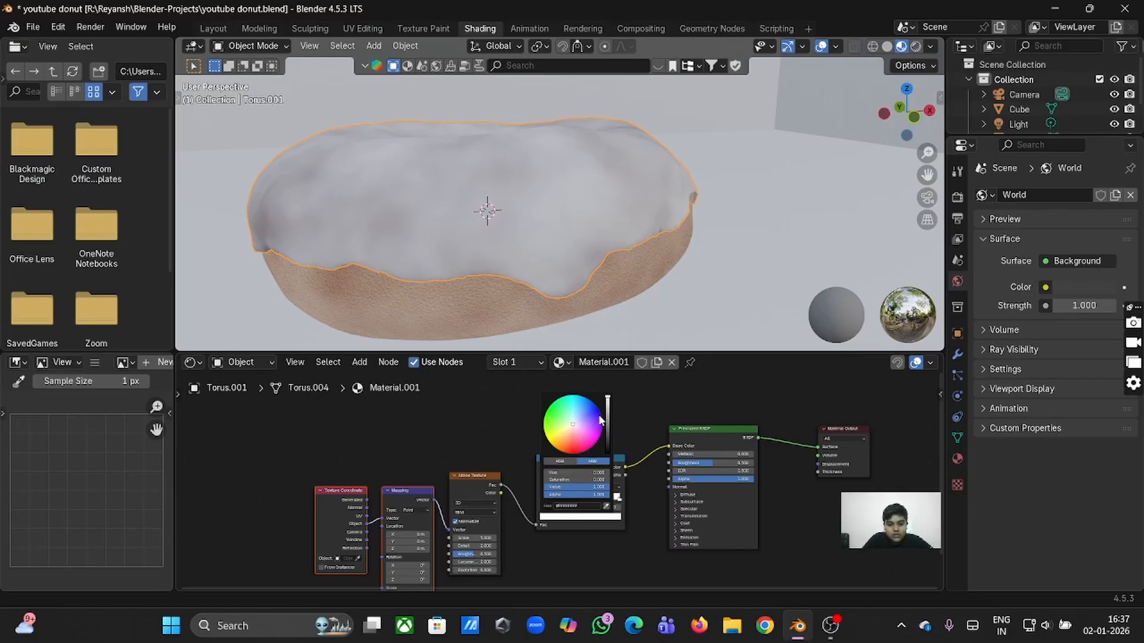
{"action": "mouse_move", "coordinate": [573, 427]}
{"action": "left_mouse_down"}
{"action": "mouse_move", "coordinate": [608, 409]}
{"action": "mouse_move", "coordinate": [607, 427]}
{"action": "mouse_move", "coordinate": [608, 417]}
{"action": "left_mouse_up"}
Switch the 3D viewport to Rendered shading with the whole donut in view.
{"action": "scroll", "coordinate": [582, 264], "scroll_direction": "down", "scroll_amount": 10}
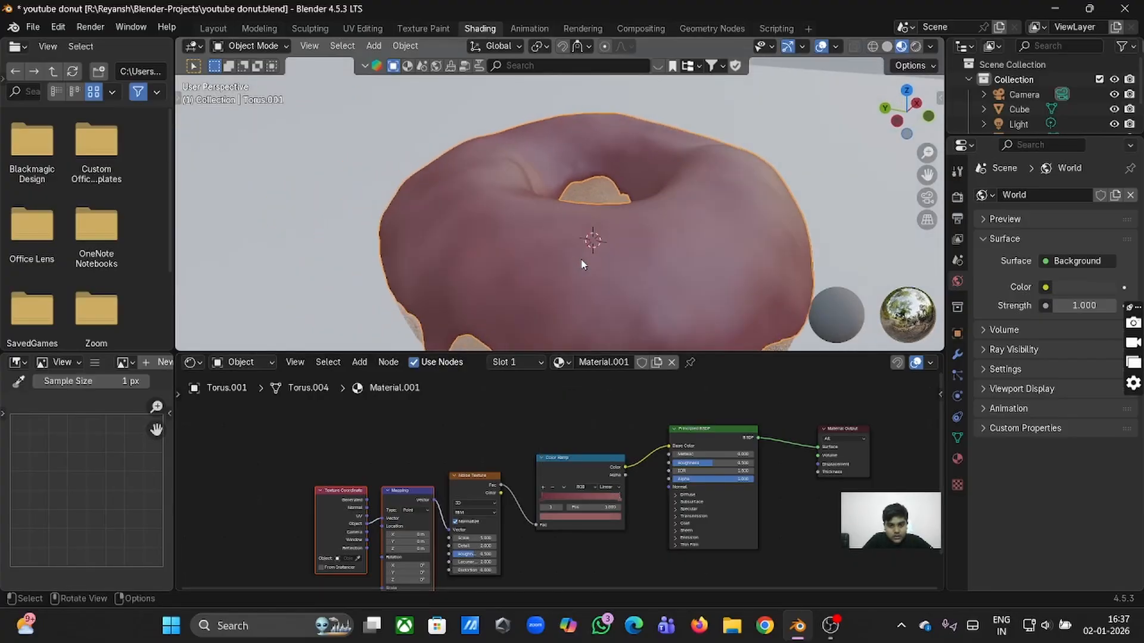
{"action": "scroll", "coordinate": [583, 264], "scroll_direction": "down", "scroll_amount": 4}
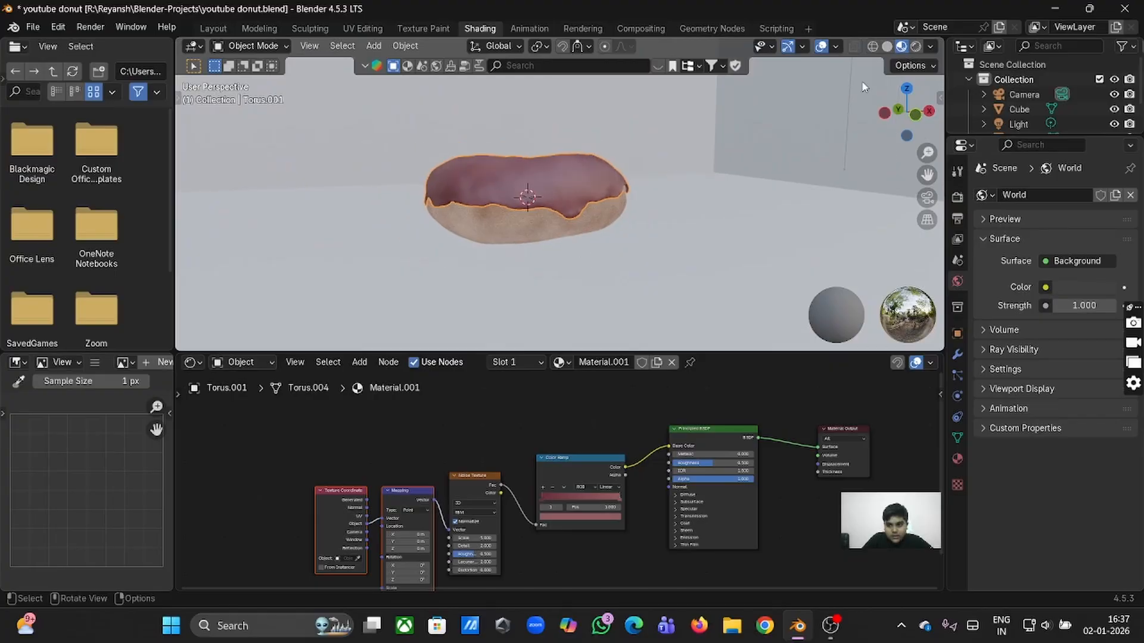
{"action": "left_click", "coordinate": [916, 46]}
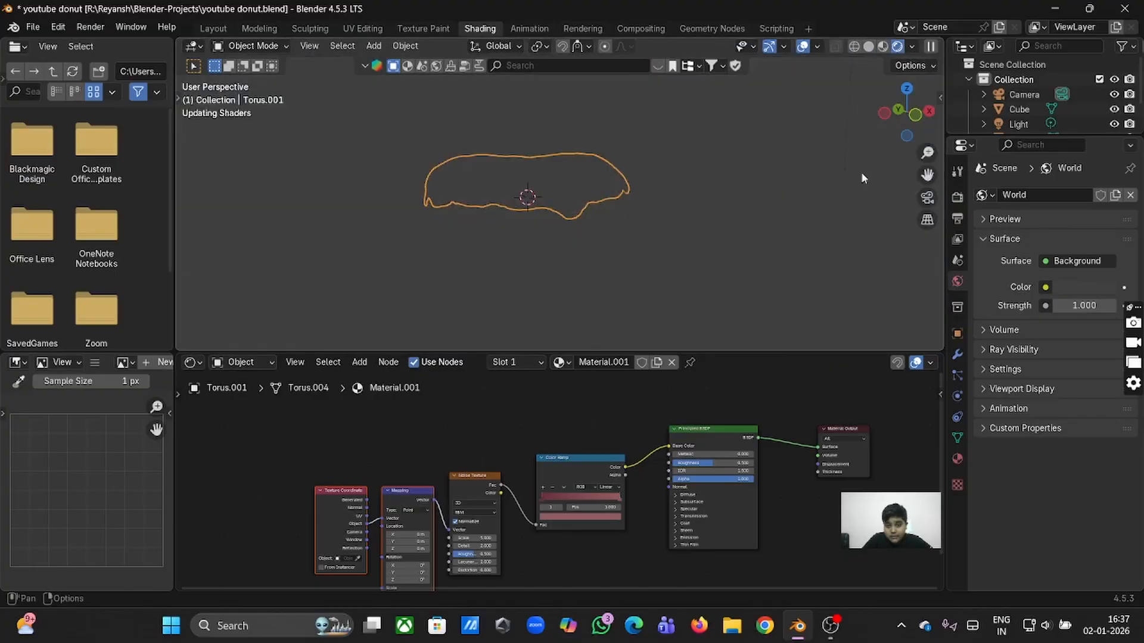
{"action": "left_click", "coordinate": [825, 237]}
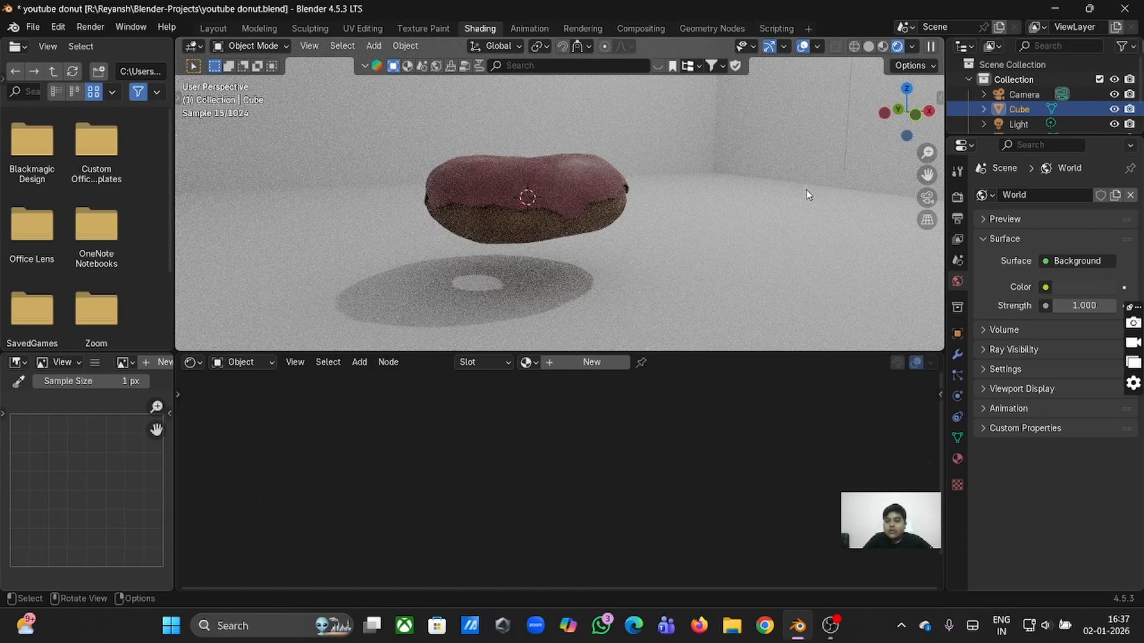
{"action": "scroll", "coordinate": [807, 191], "scroll_direction": "down", "scroll_amount": 3}
Select the scene's Light object and lower it along the global Z axis, closer to the donut.
{"action": "left_click", "coordinate": [1017, 124]}
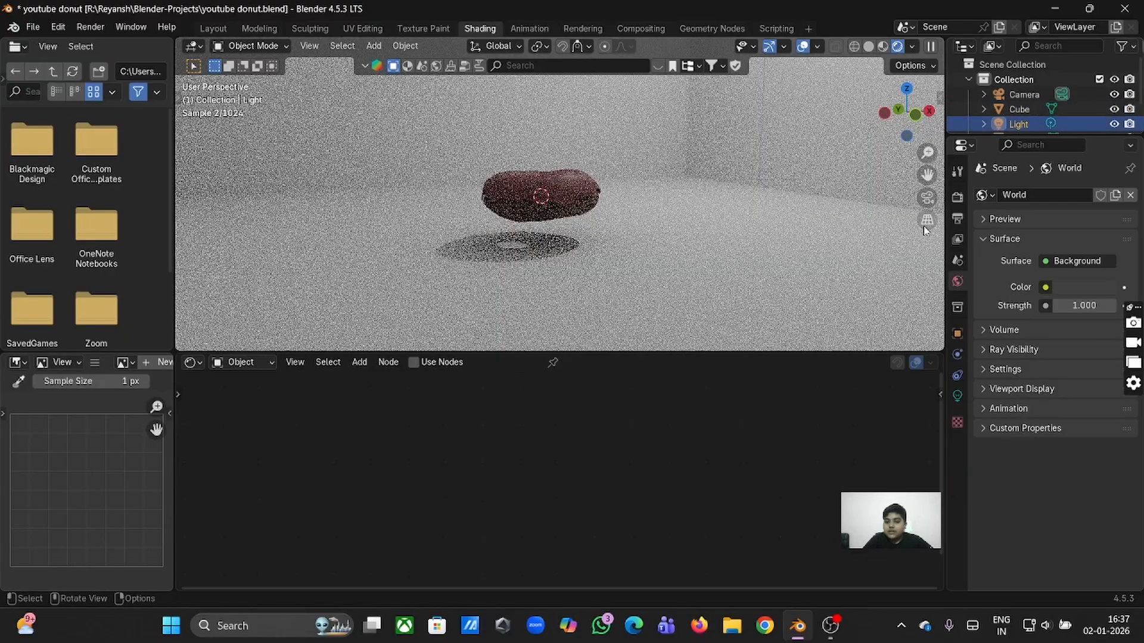
{"action": "key", "text": "g"}
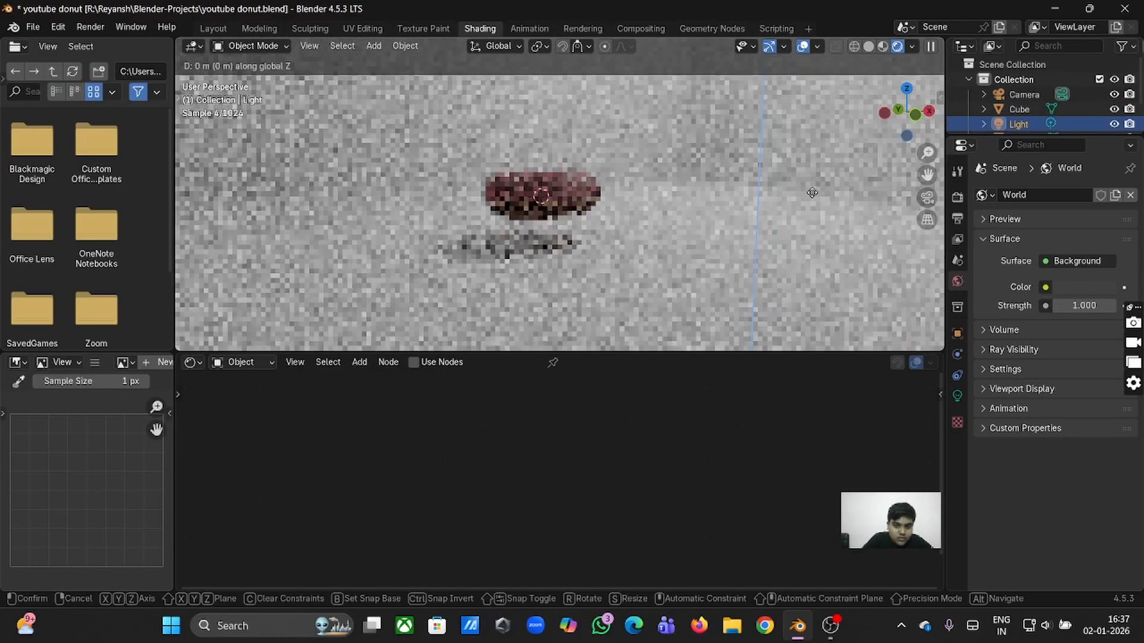
{"action": "key", "text": "z"}
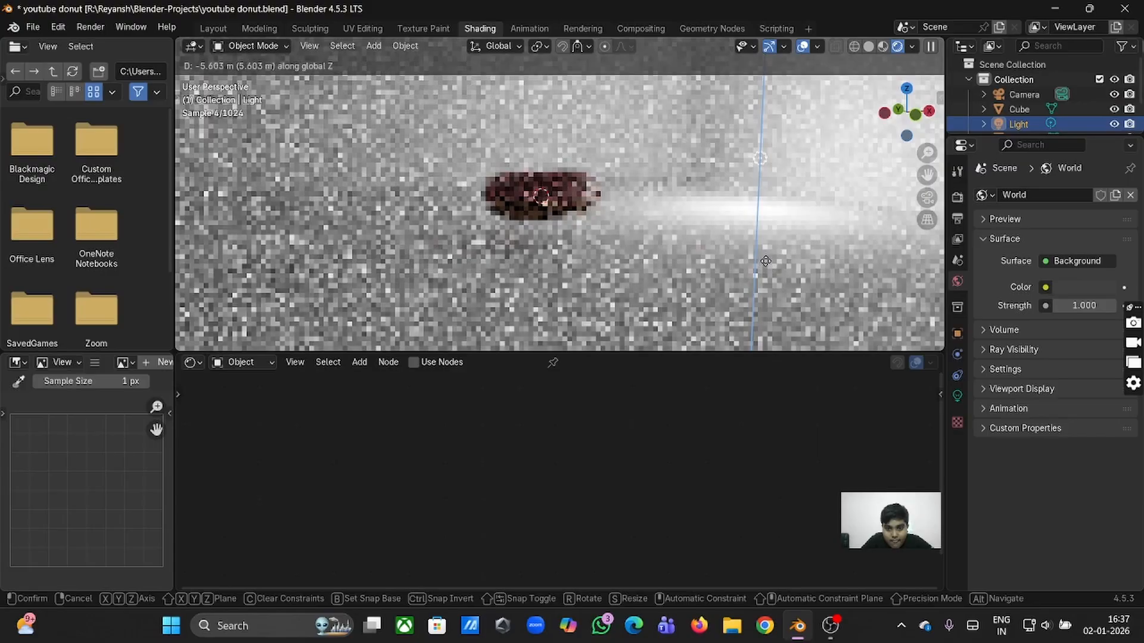
{"action": "left_click", "coordinate": [751, 216]}
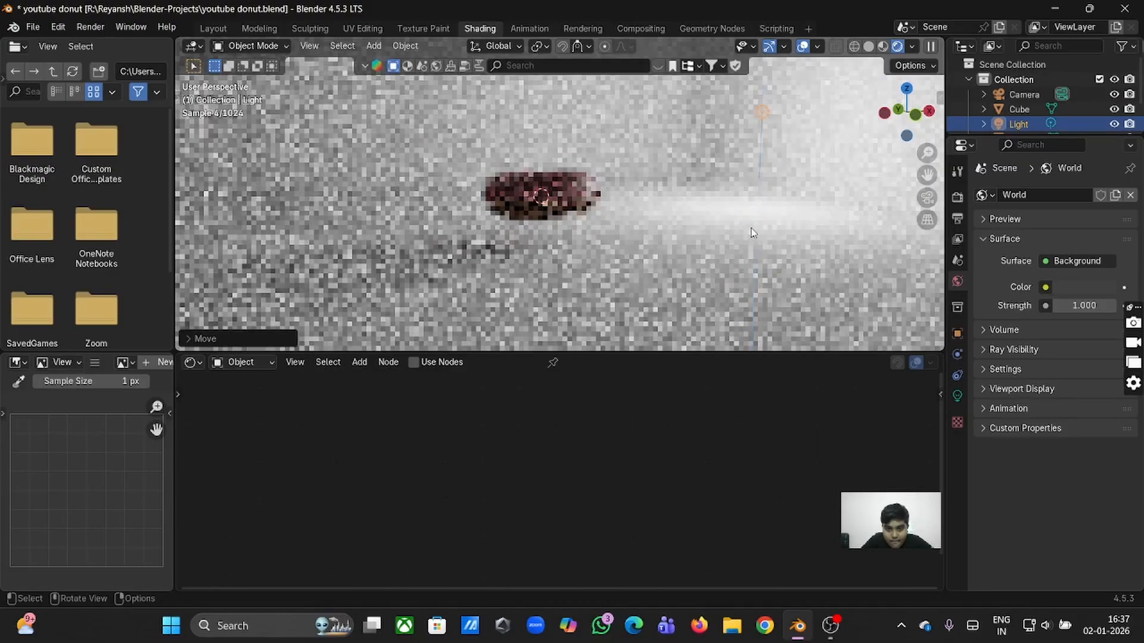
Try to move the light along the global Y axis.
{"action": "scroll", "coordinate": [751, 233], "scroll_direction": "up", "scroll_amount": 3}
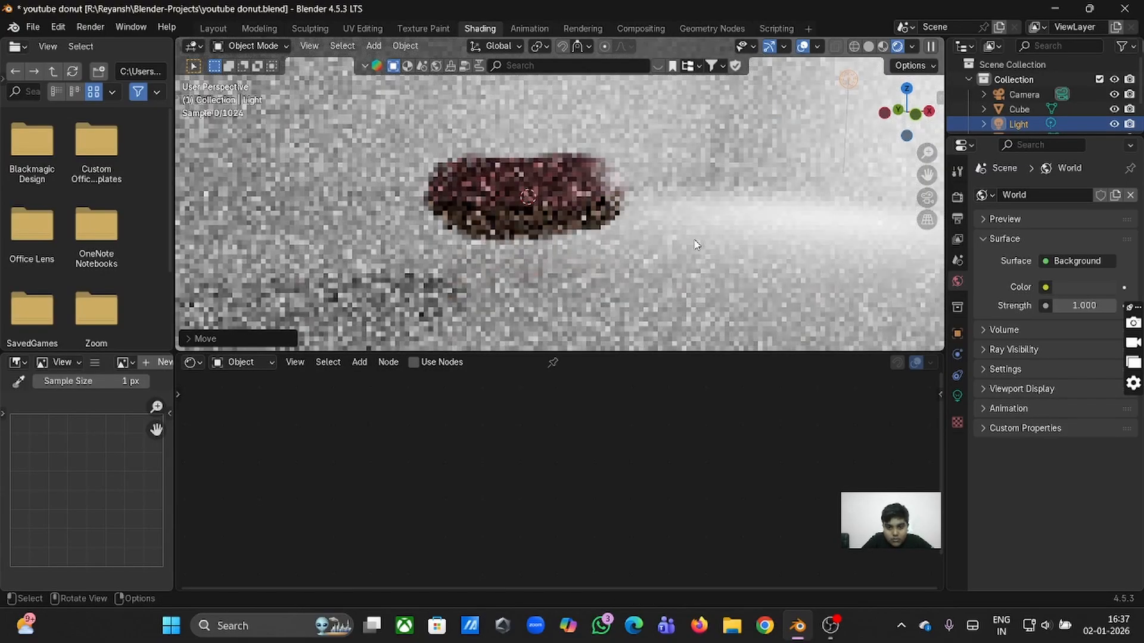
{"action": "key", "text": "g"}
{"action": "key", "text": "y"}
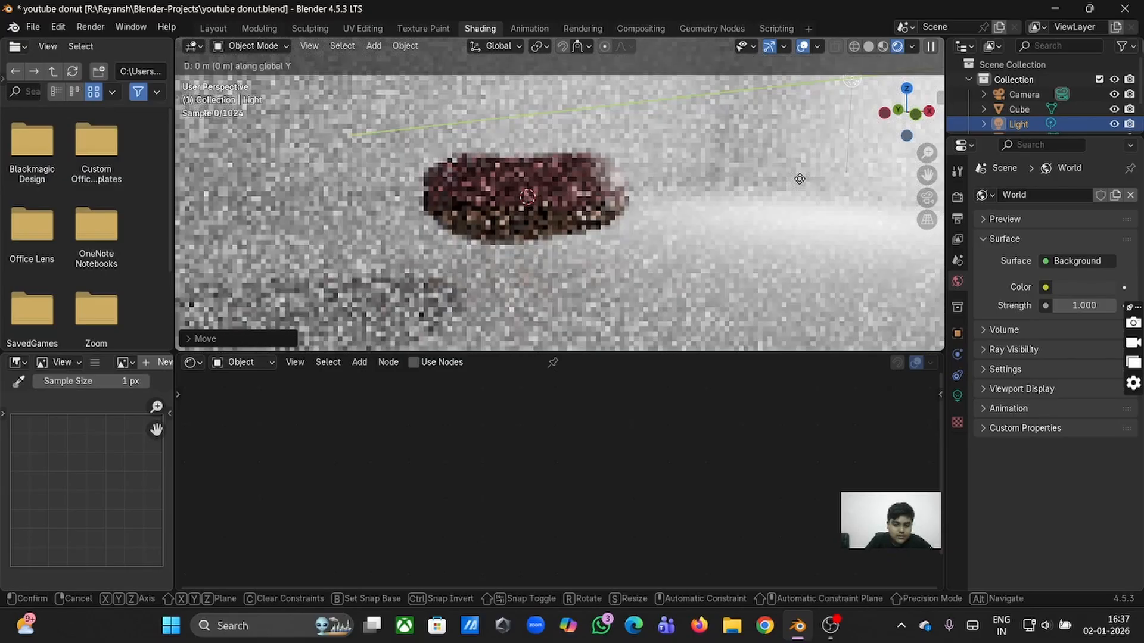
{"action": "left_click", "coordinate": [736, 340]}
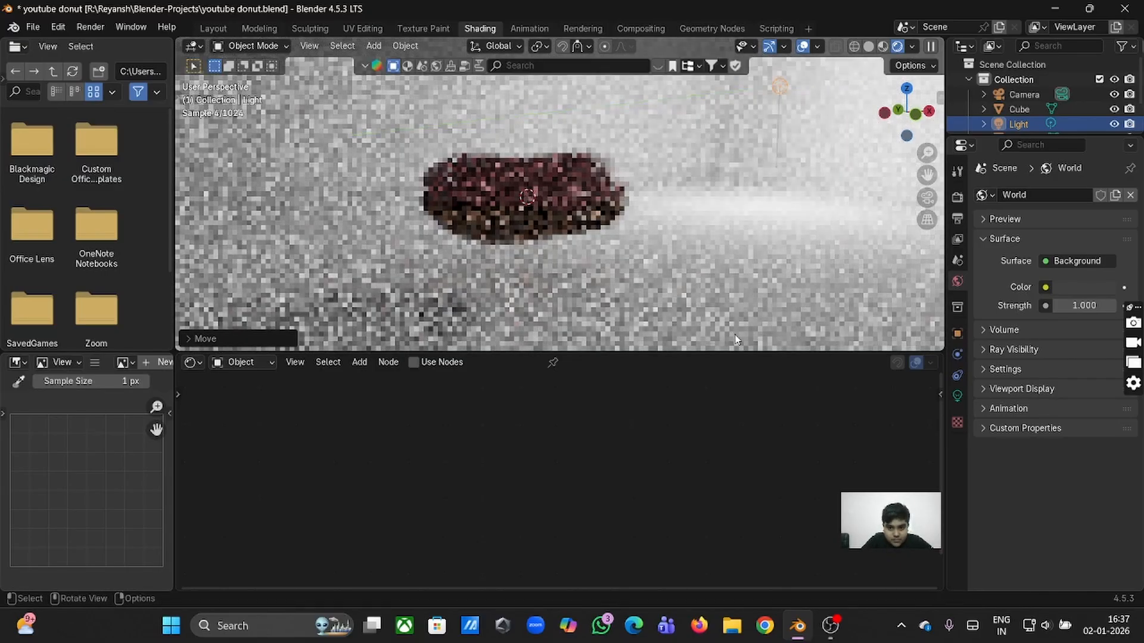
Move the light about 2.2 m in the negative direction along the global X axis.
{"action": "key", "text": "g"}
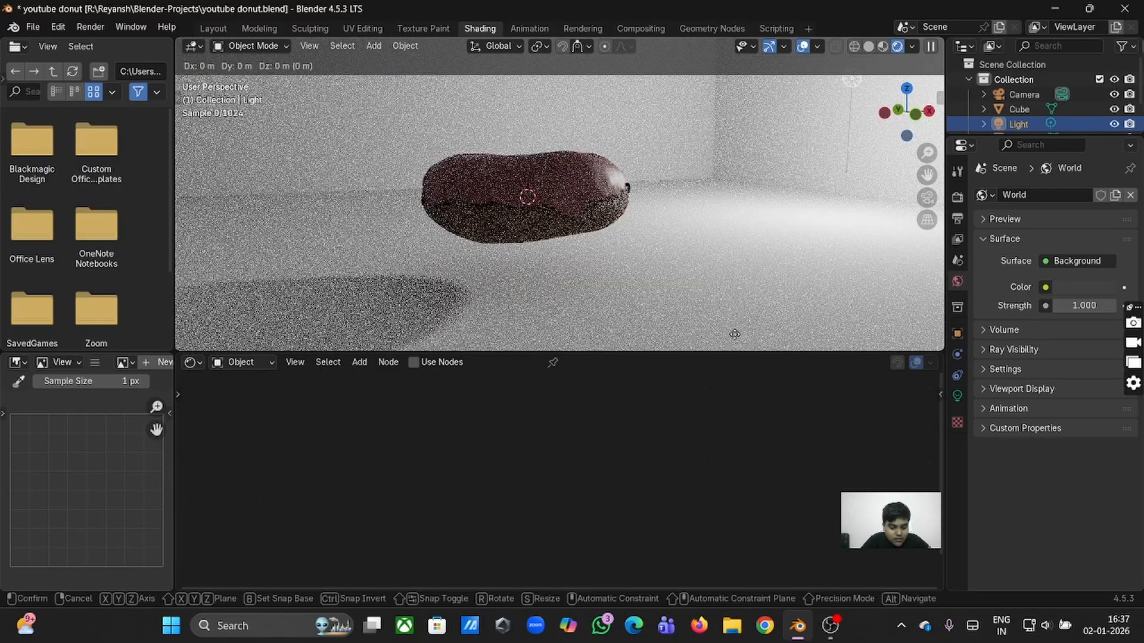
{"action": "key", "text": "x"}
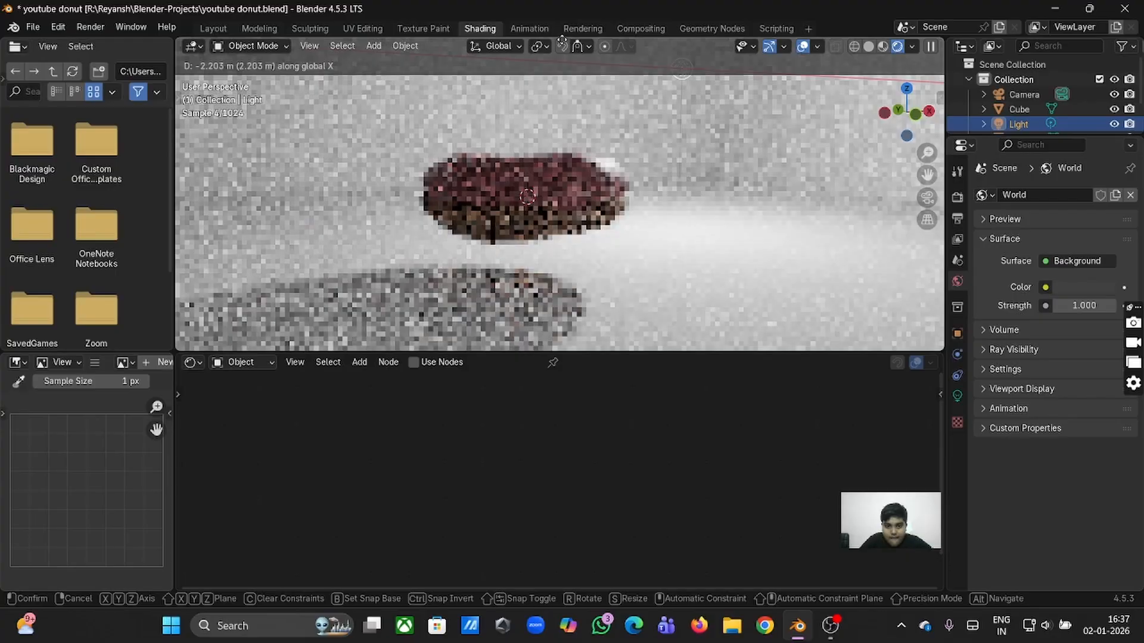
{"action": "left_click", "coordinate": [562, 45]}
Inspect the donut's icing and base up close in the rendered view and reselect the icing to show its material nodes.
{"action": "scroll", "coordinate": [683, 120], "scroll_direction": "up", "scroll_amount": 5}
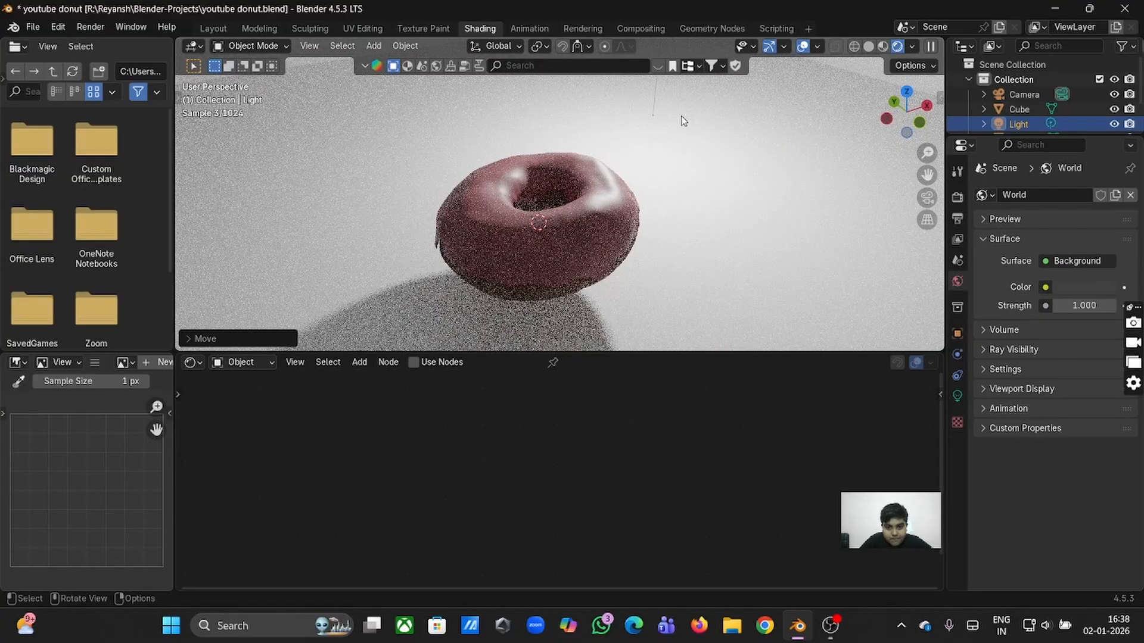
{"action": "scroll", "coordinate": [682, 121], "scroll_direction": "right", "scroll_amount": 8}
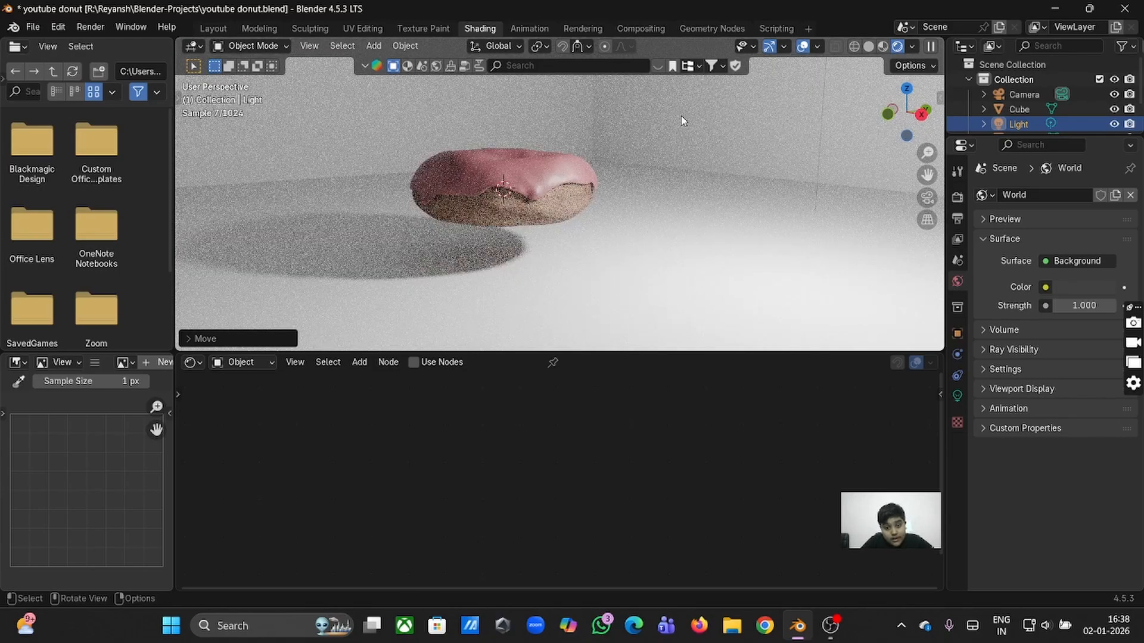
{"action": "scroll", "coordinate": [682, 121], "scroll_direction": "up", "scroll_amount": 6}
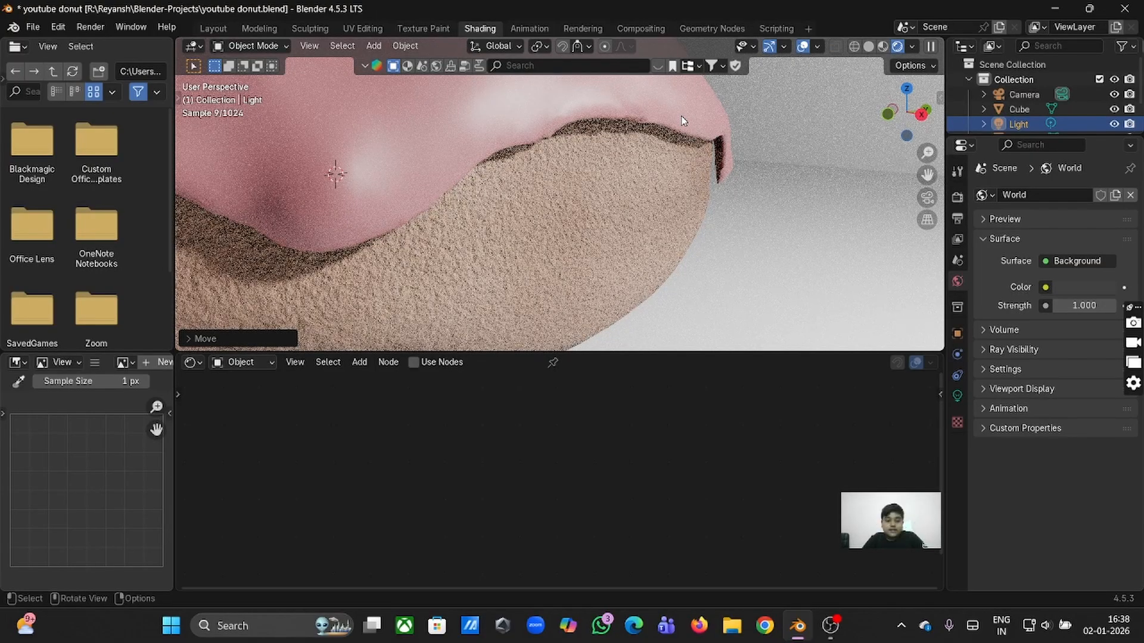
{"action": "scroll", "coordinate": [685, 117], "scroll_direction": "down", "scroll_amount": 3}
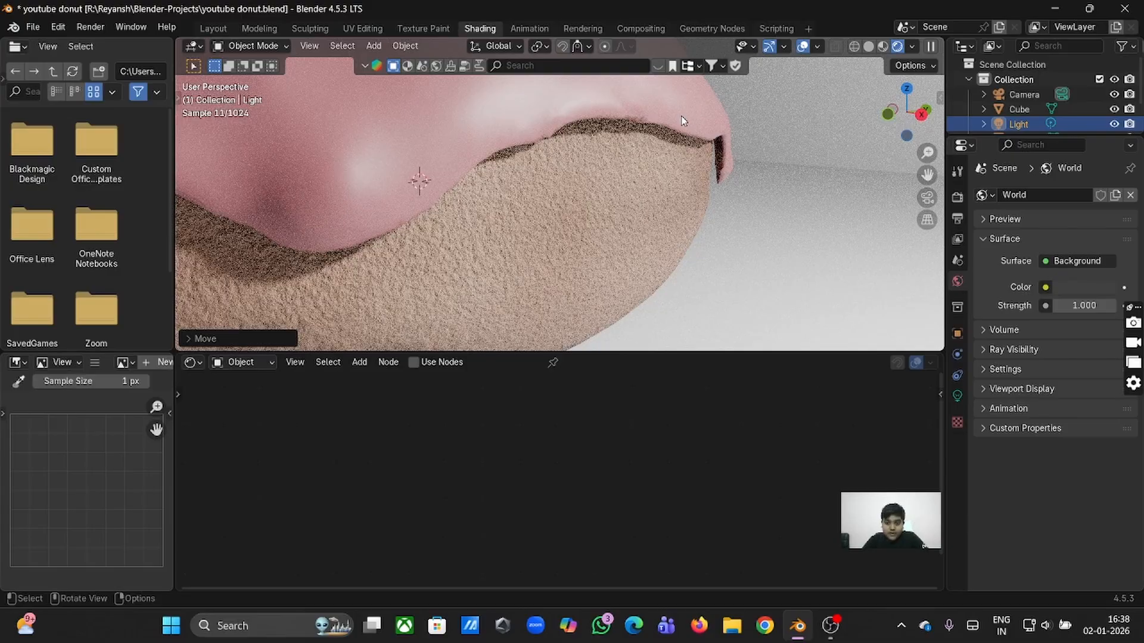
{"action": "middle_click_drag", "start_coordinate": [641, 178], "coordinate": [661, 181]}
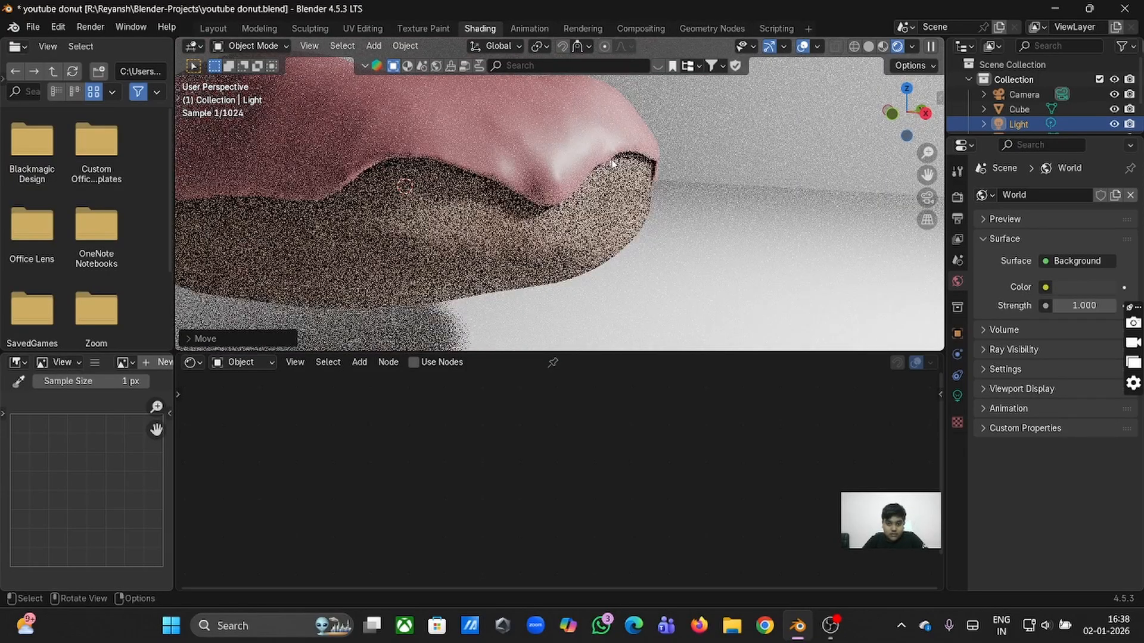
{"action": "left_click", "coordinate": [583, 146]}
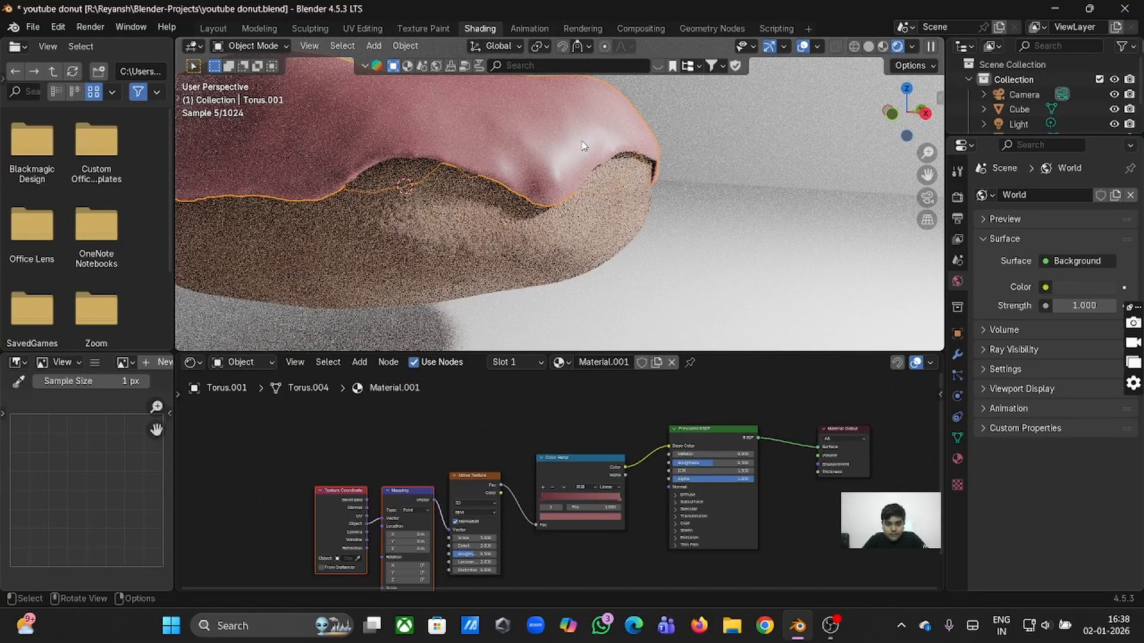
{"action": "scroll", "coordinate": [582, 149], "scroll_direction": "down", "scroll_amount": 8}
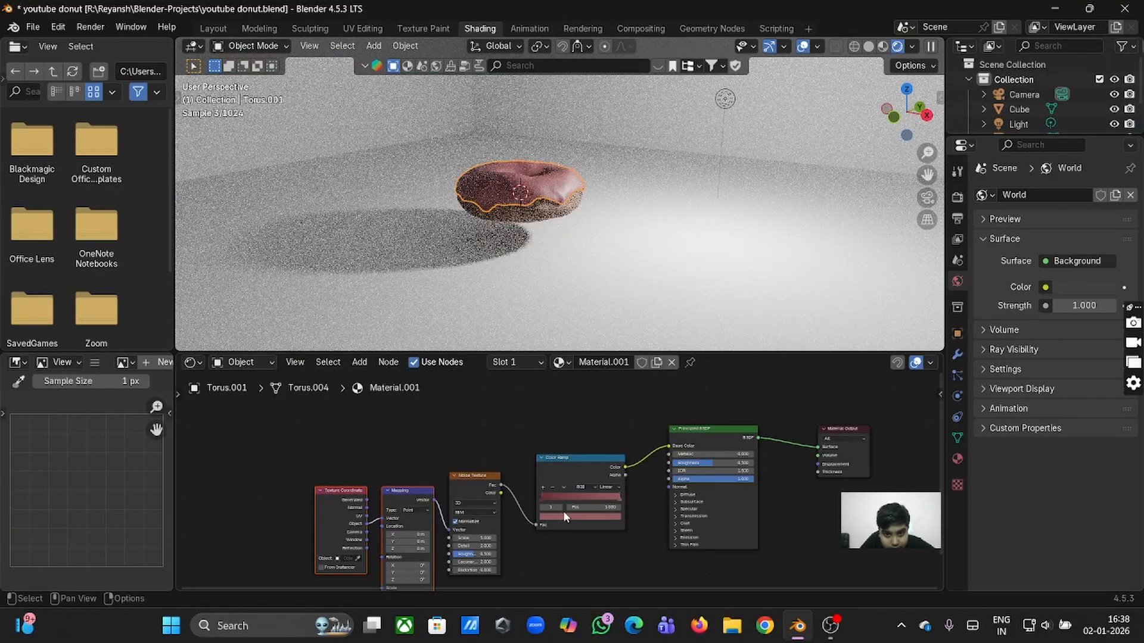
{"action": "middle_click_drag", "start_coordinate": [753, 459], "coordinate": [750, 457]}
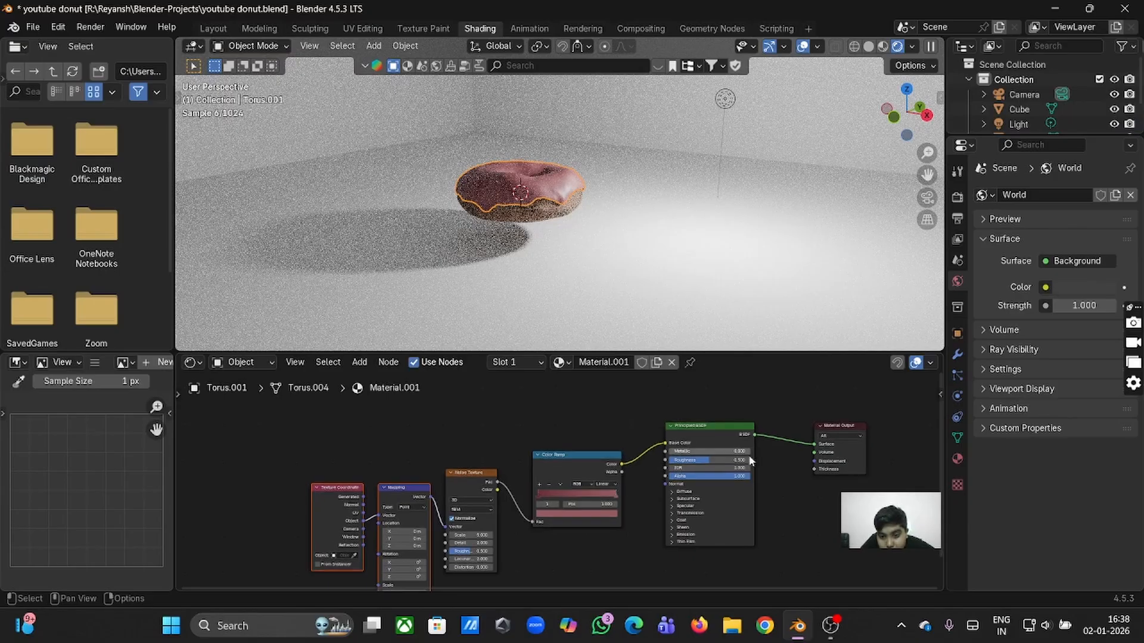
{"action": "scroll", "coordinate": [749, 460], "scroll_direction": "up", "scroll_amount": 3}
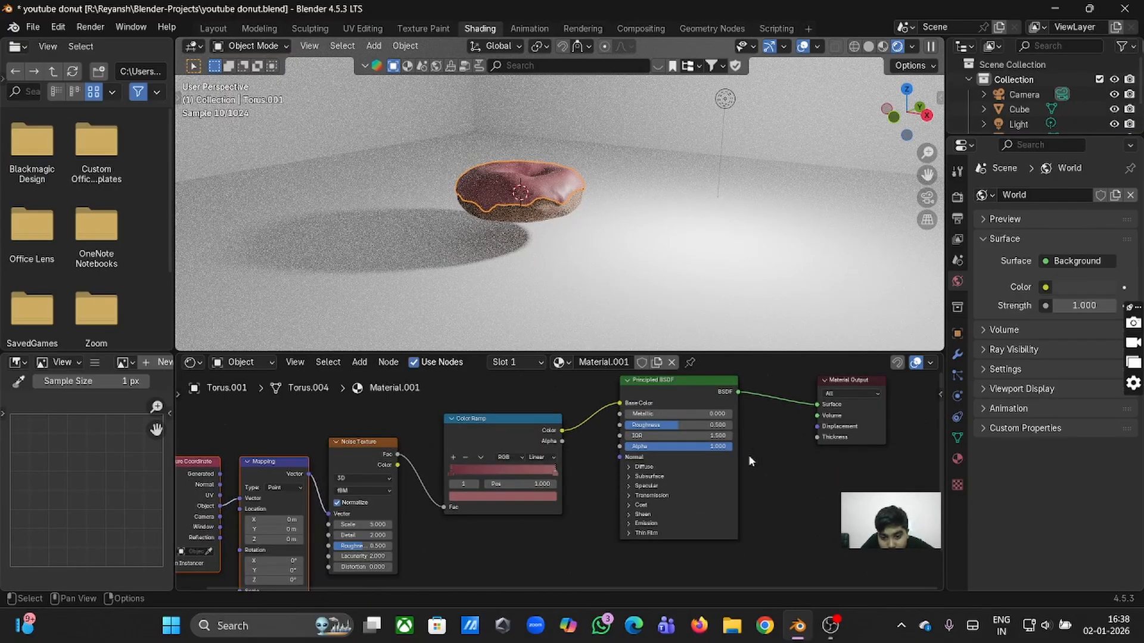
Duplicate the Texture Coordinate, Mapping and Noise Texture nodes together, place the copies below the originals and reset them to default values.
{"action": "middle_click_drag", "start_coordinate": [748, 455], "coordinate": [690, 456]}
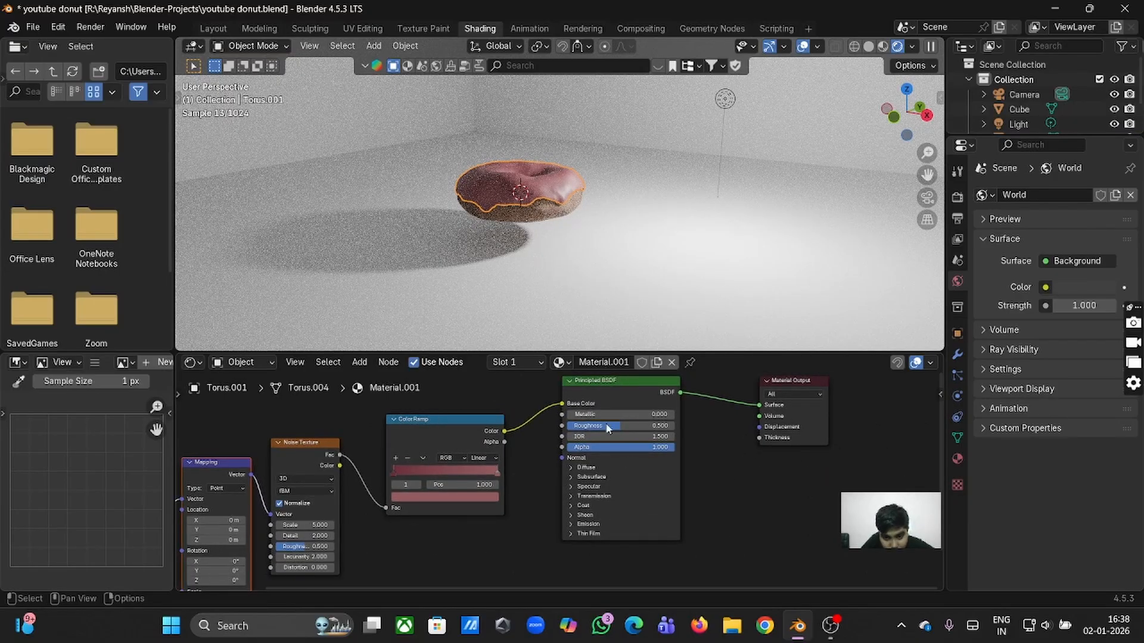
{"action": "middle_click_drag", "start_coordinate": [580, 417], "coordinate": [562, 513]}
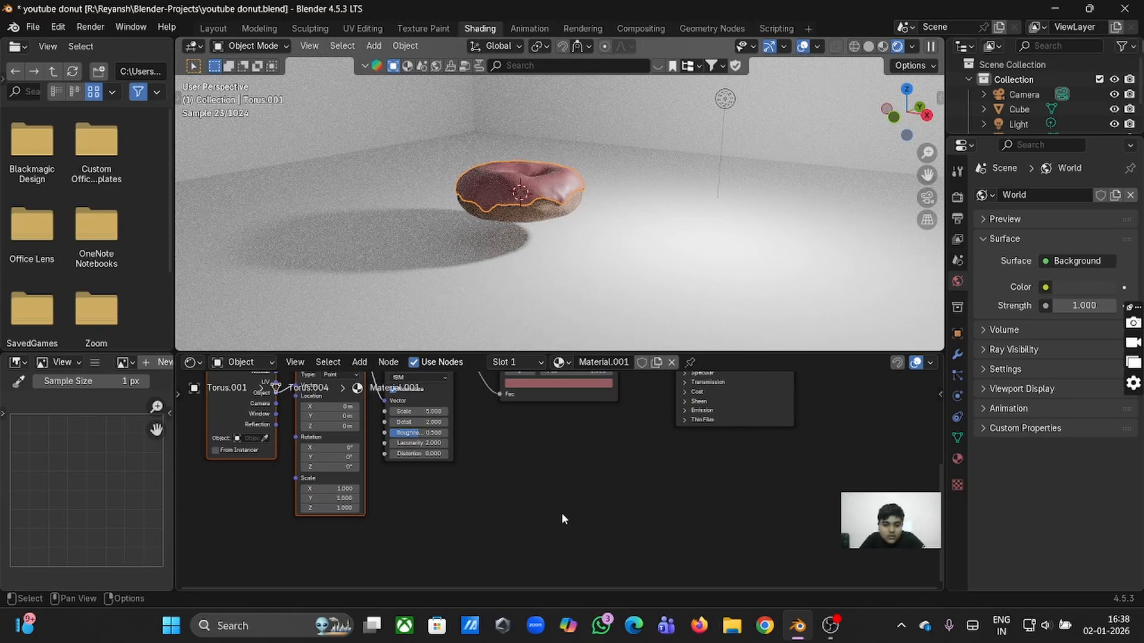
{"action": "scroll", "coordinate": [561, 512], "scroll_direction": "up", "scroll_amount": 1}
{"action": "scroll", "coordinate": [561, 512], "scroll_direction": "left", "scroll_amount": 1}
{"action": "scroll", "coordinate": [561, 518], "scroll_direction": "up", "scroll_amount": 2, "text": "shift"}
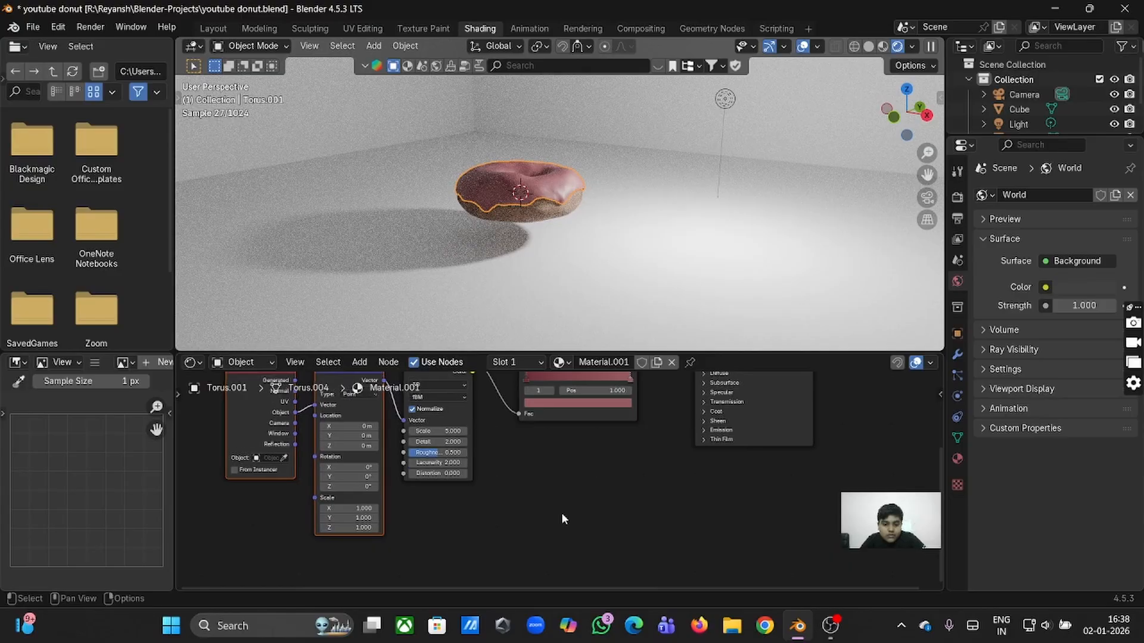
{"action": "scroll", "coordinate": [561, 518], "scroll_direction": "left", "scroll_amount": 2, "text": "ctrl"}
{"action": "scroll", "coordinate": [561, 518], "scroll_direction": "left", "scroll_amount": 2, "text": "ctrl"}
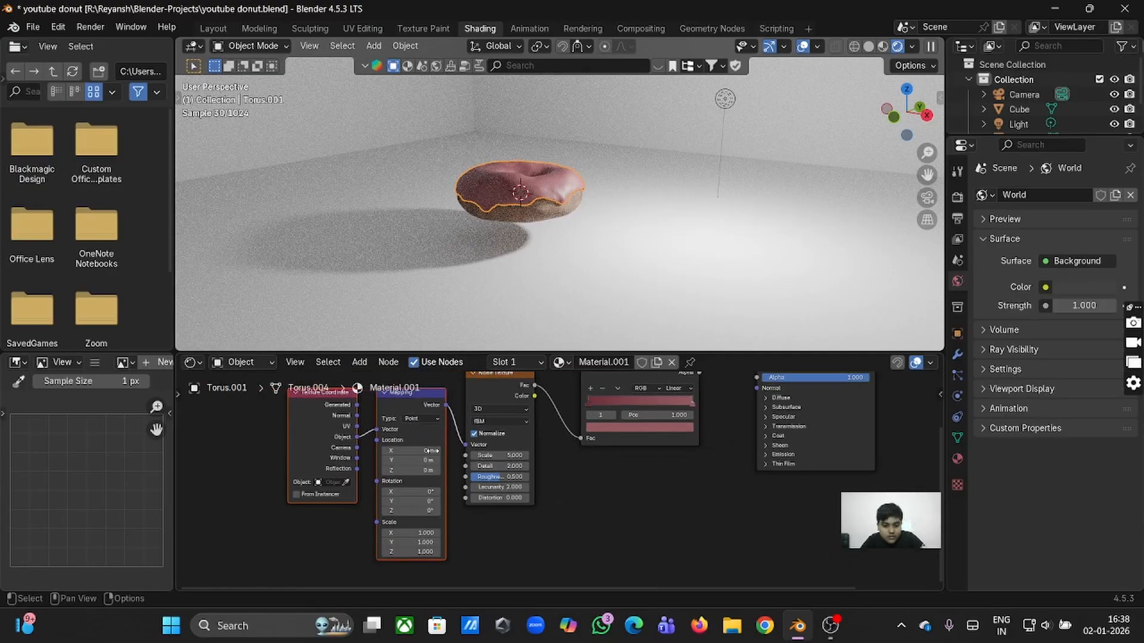
{"action": "left_click_drag", "start_coordinate": [246, 423], "coordinate": [530, 482]}
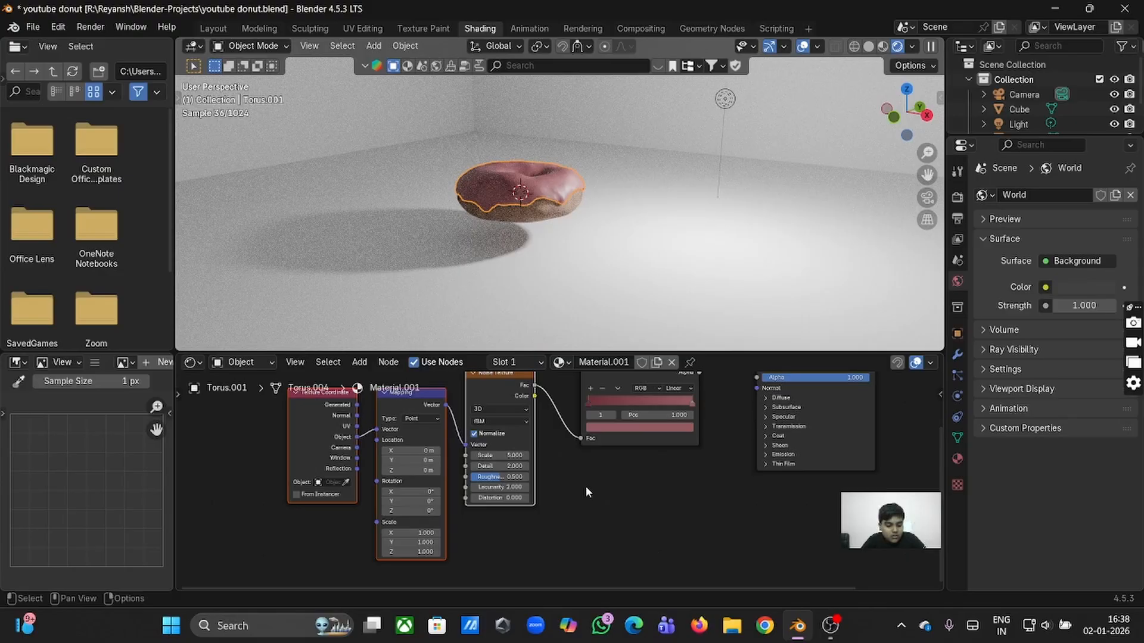
{"action": "key", "text": "g"}
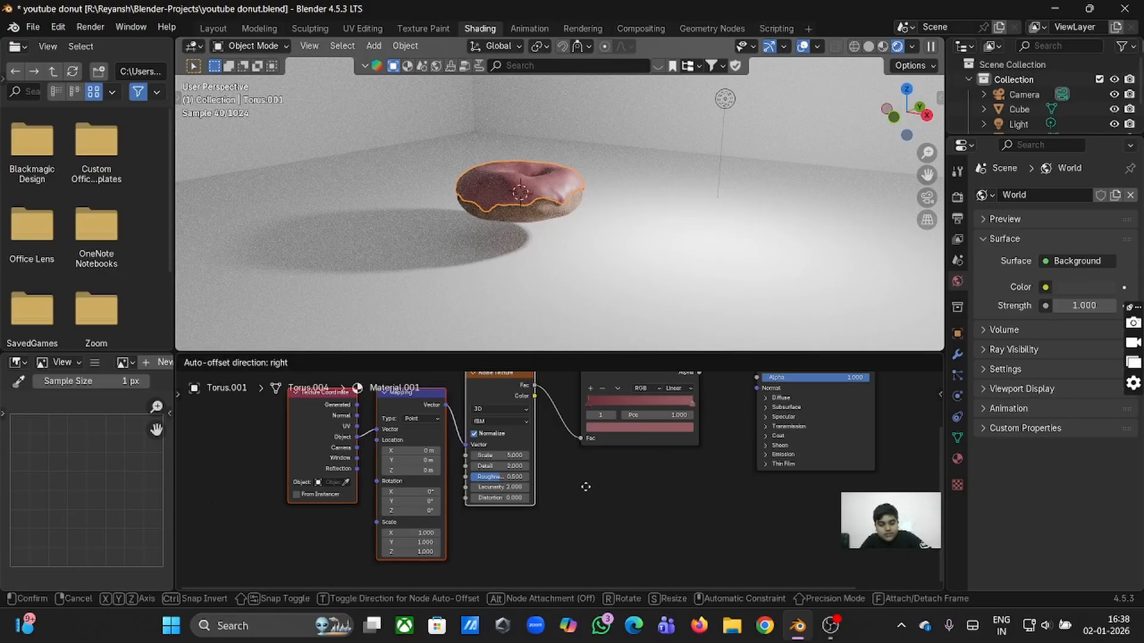
{"action": "left_click", "coordinate": [689, 525]}
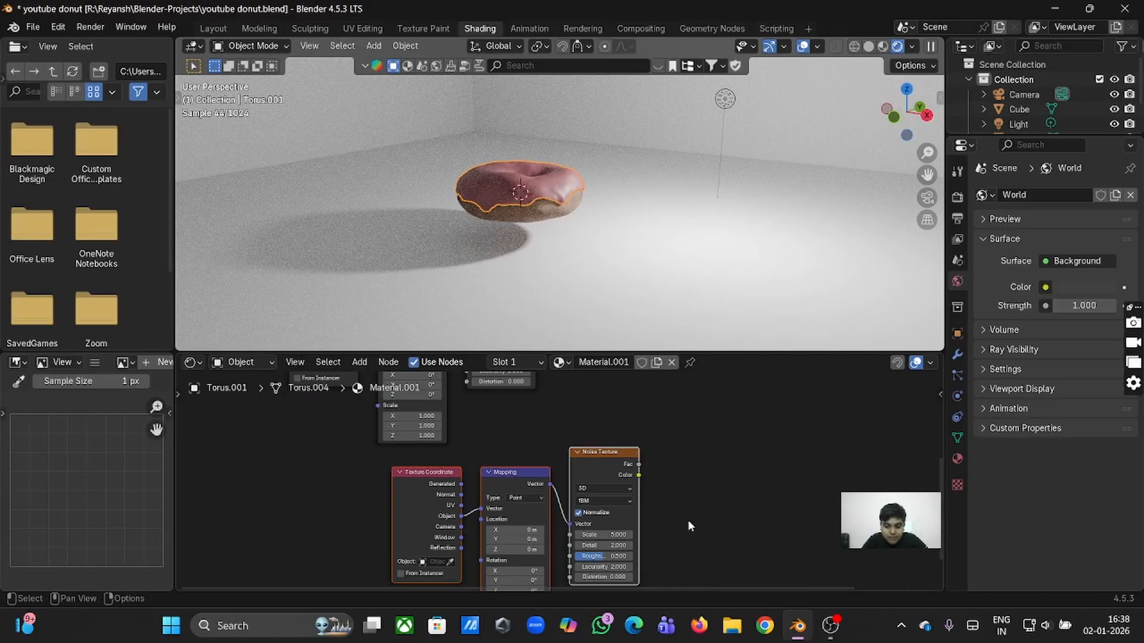
{"action": "key", "text": "BackSpace"}
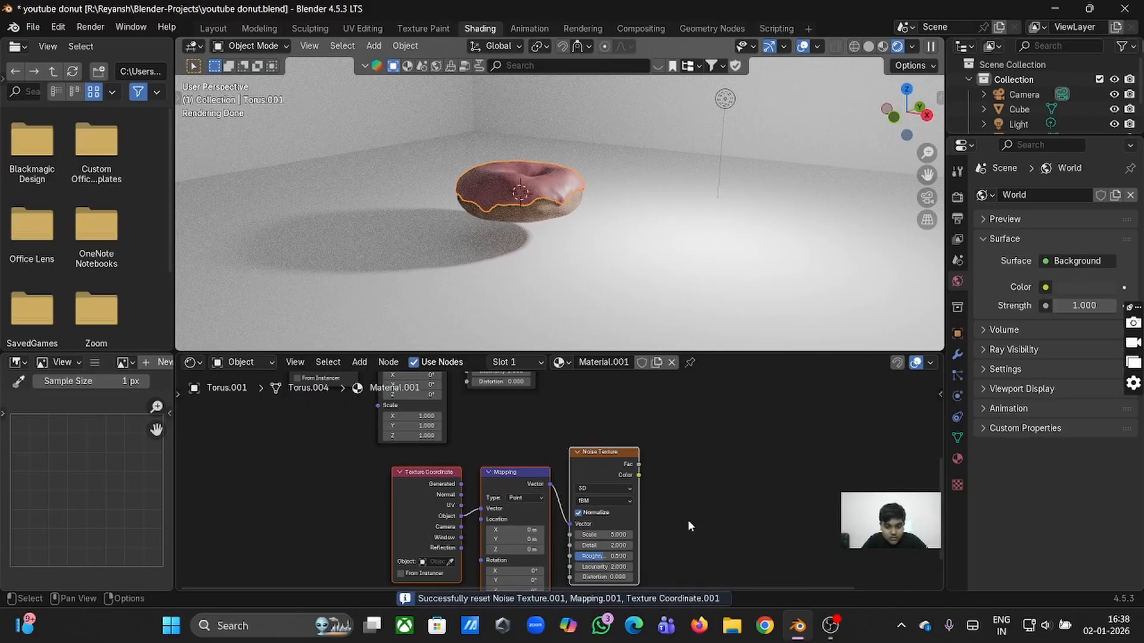
Add a Bump node, feed the duplicated Noise Texture's Fac into its Height and connect its Normal output to the Principled BSDF's Normal.
{"action": "scroll", "coordinate": [688, 526], "scroll_direction": "up", "scroll_amount": 3}
{"action": "scroll", "coordinate": [689, 526], "scroll_direction": "right", "scroll_amount": 2}
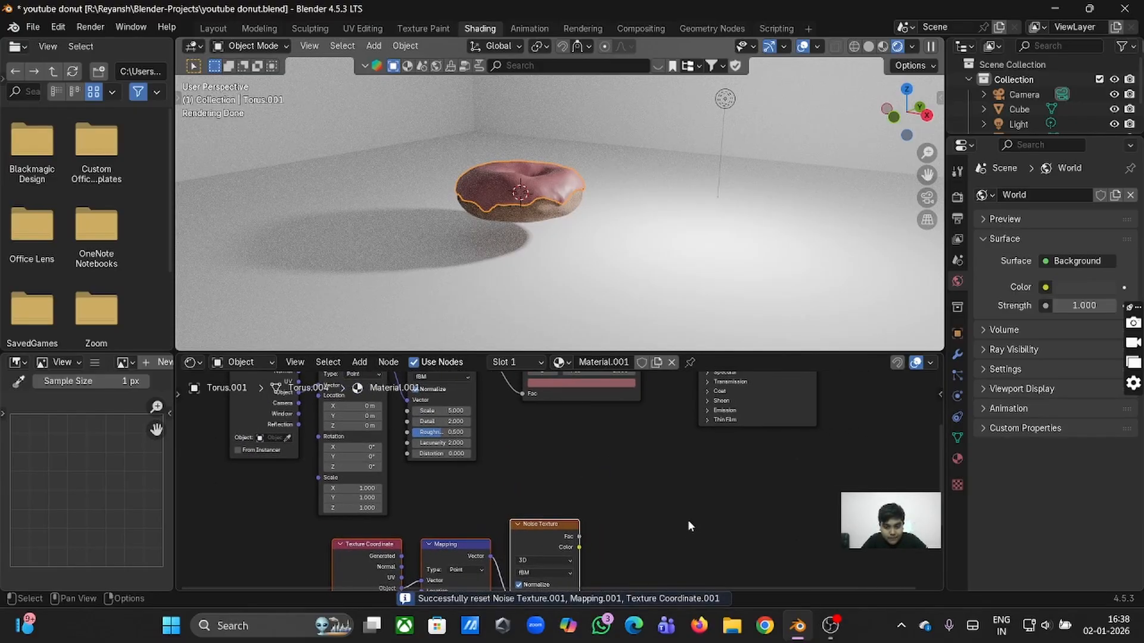
{"action": "key", "text": "shift+a"}
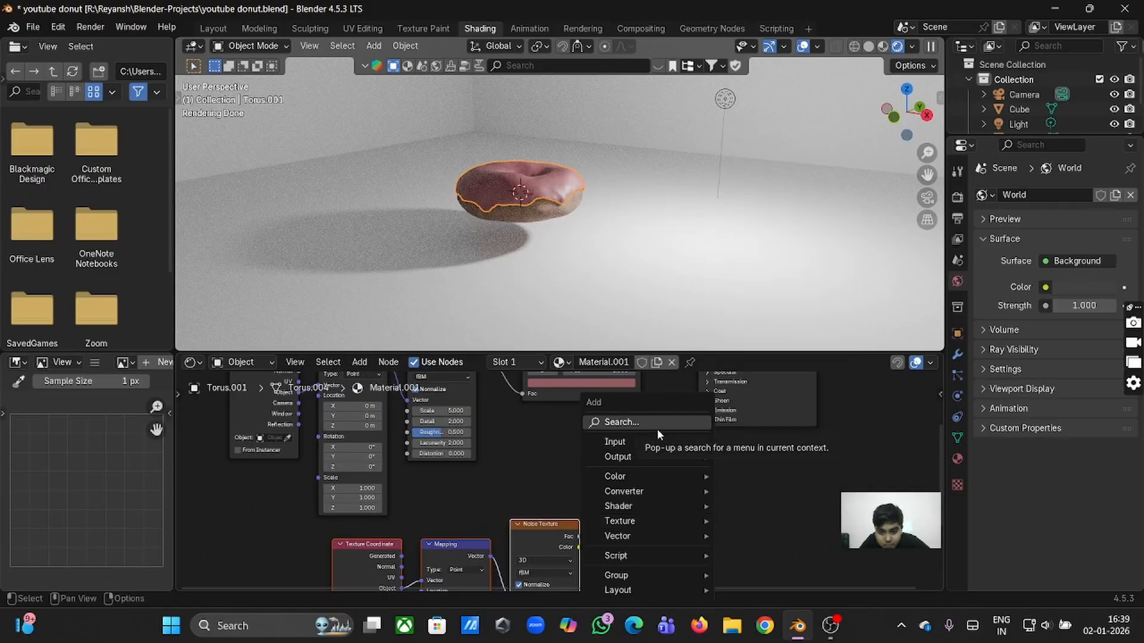
{"action": "left_click_drag", "start_coordinate": [579, 536], "coordinate": [614, 430]}
{"action": "left_click", "coordinate": [645, 452]}
{"action": "left_click", "coordinate": [619, 431]}
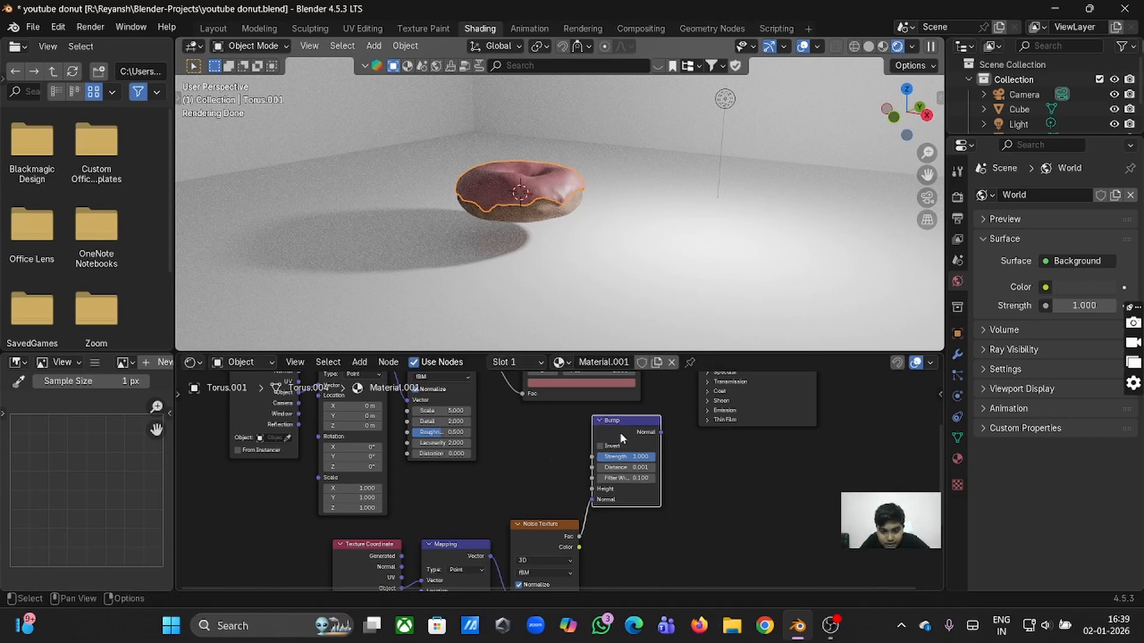
{"action": "middle_click_drag", "start_coordinate": [620, 432], "coordinate": [623, 458]}
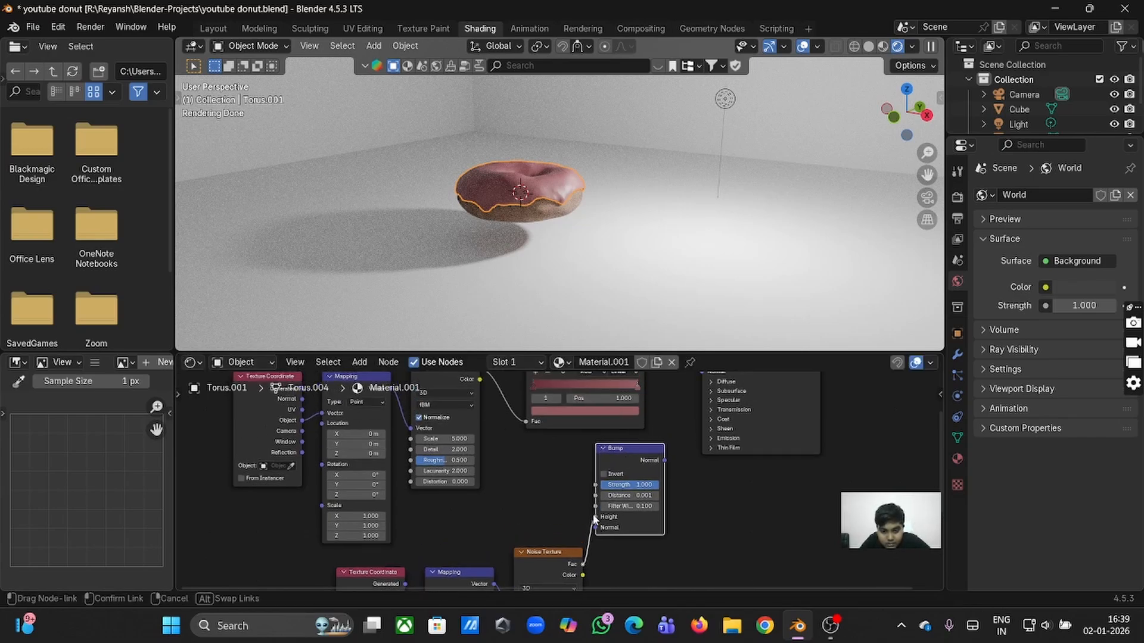
{"action": "middle_click_drag", "start_coordinate": [594, 529], "coordinate": [608, 579]}
{"action": "left_click_drag", "start_coordinate": [679, 510], "coordinate": [711, 421]}
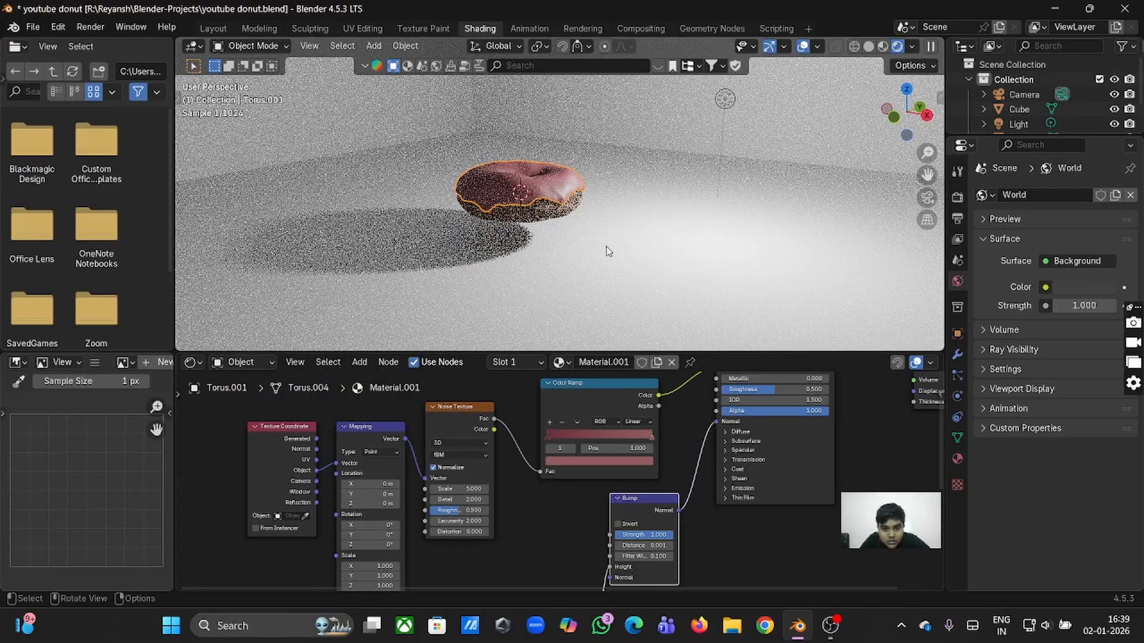
Switch the viewport to Material Preview and raise the Bump node's distance to about 2.2.
{"action": "left_click", "coordinate": [884, 47]}
{"action": "scroll", "coordinate": [765, 145], "scroll_direction": "up", "scroll_amount": 8}
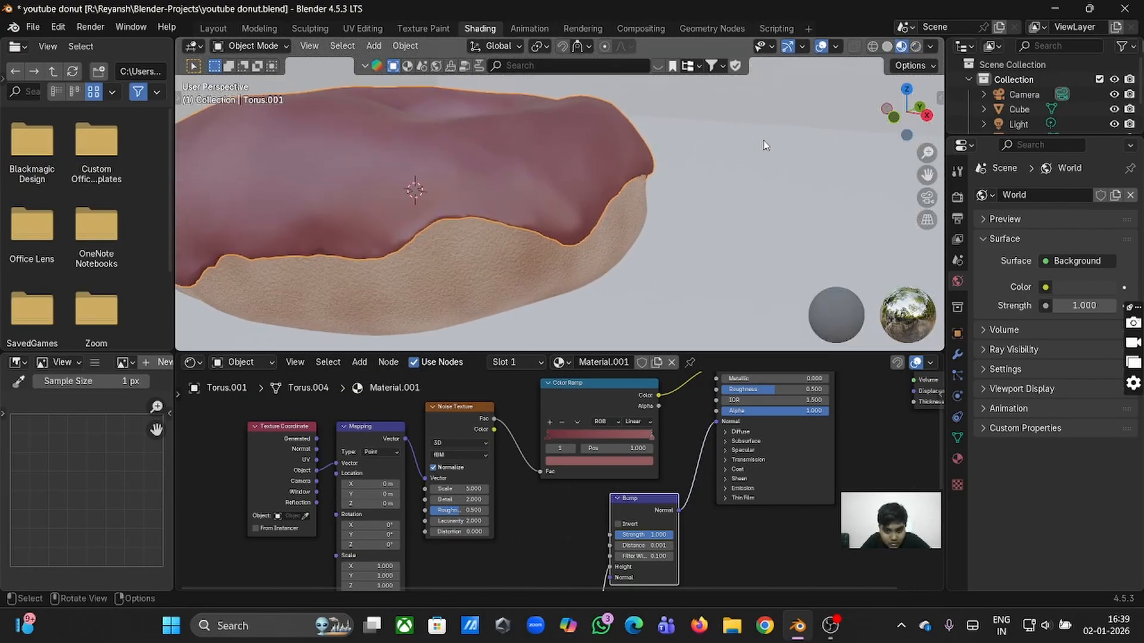
{"action": "middle_click_drag", "start_coordinate": [603, 554], "coordinate": [603, 449]}
{"action": "left_click_drag", "start_coordinate": [626, 442], "coordinate": [673, 441]}
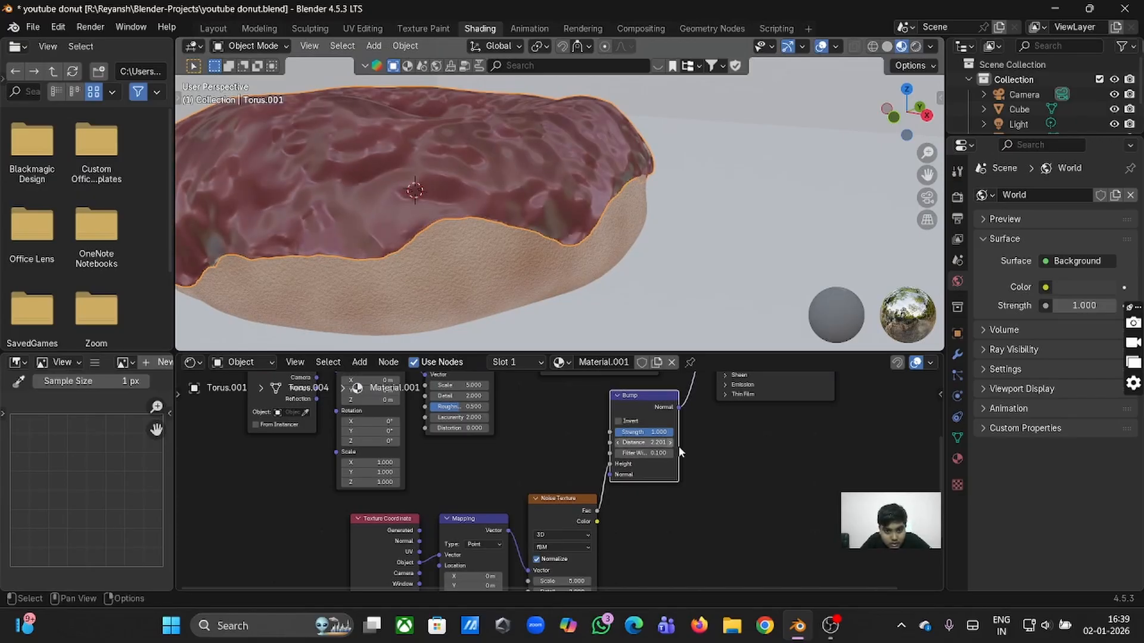
{"action": "middle_click_drag", "start_coordinate": [643, 442], "coordinate": [656, 443]}
{"action": "scroll", "coordinate": [600, 149], "scroll_direction": "up", "scroll_amount": 3}
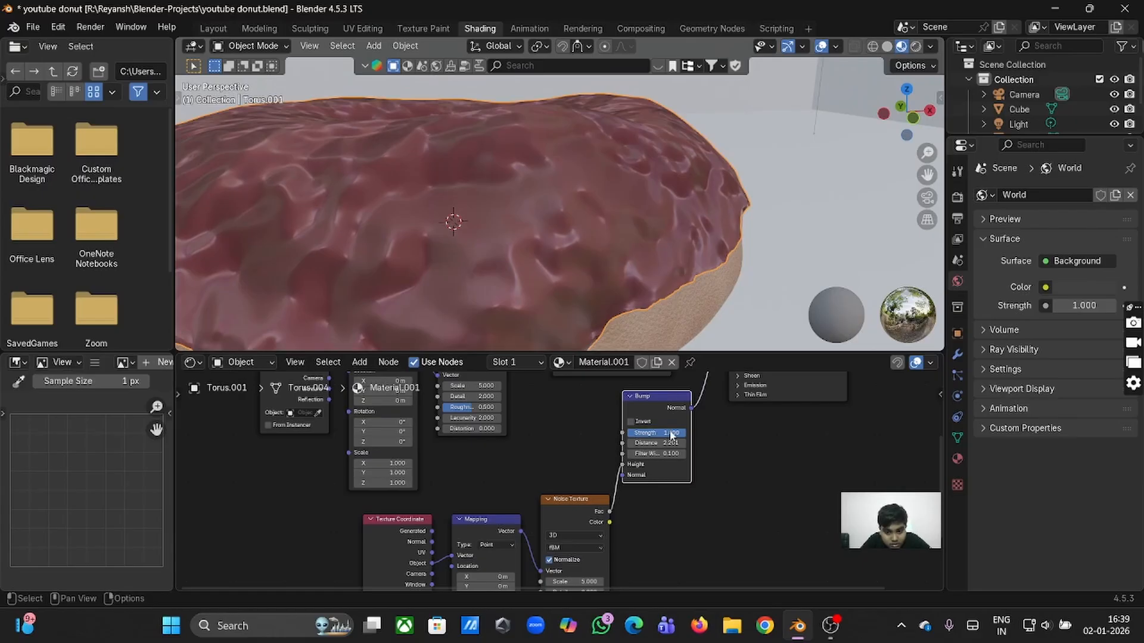
Set the detail of the Noise Texture feeding the Bump node to 15.
{"action": "scroll", "coordinate": [582, 554], "scroll_direction": "down", "scroll_amount": 2}
{"action": "left_click_drag", "start_coordinate": [583, 554], "coordinate": [655, 554]}
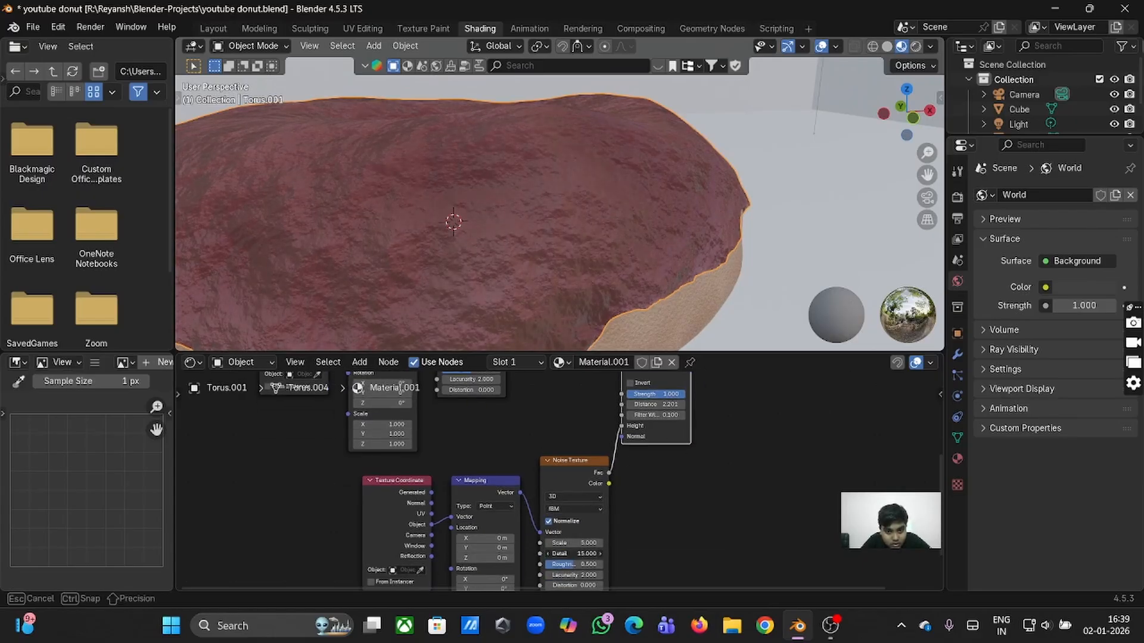
{"action": "scroll", "coordinate": [415, 325], "scroll_direction": "down", "scroll_amount": 4}
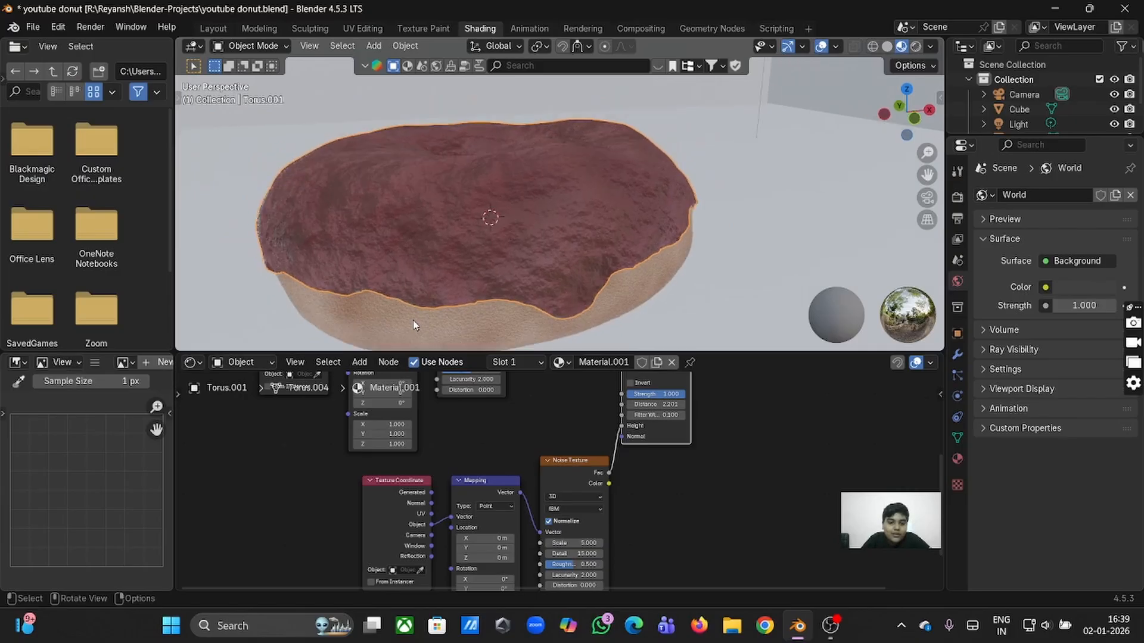
Inspect the icing's bumpy surface up close and from several sides of the donut.
{"action": "mouse_move", "coordinate": [415, 325]}
{"action": "middle_mouse_down"}
{"action": "mouse_move", "coordinate": [429, 345]}
{"action": "mouse_move", "coordinate": [416, 326]}
{"action": "middle_mouse_up"}
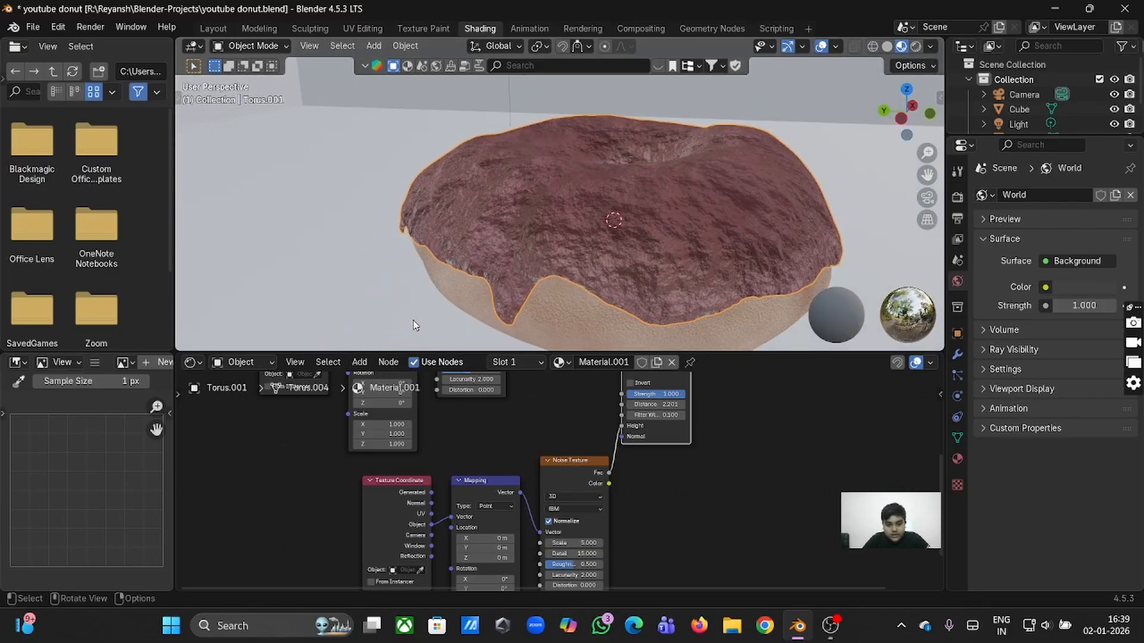
{"action": "scroll", "coordinate": [415, 326], "scroll_direction": "up", "scroll_amount": 6}
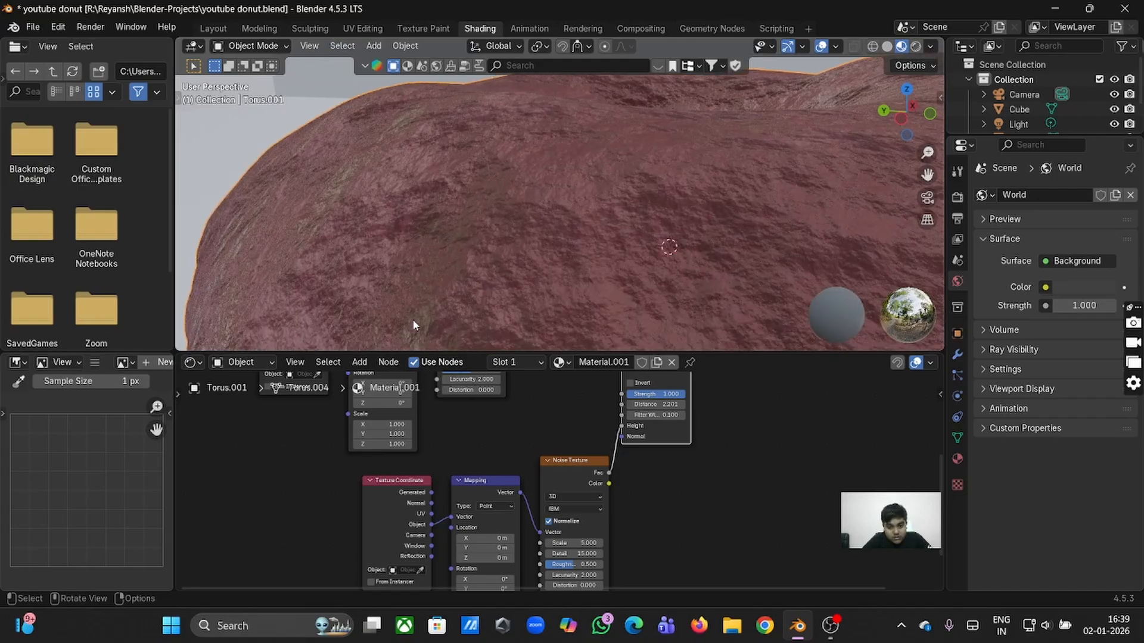
{"action": "scroll", "coordinate": [415, 325], "scroll_direction": "up", "scroll_amount": 6}
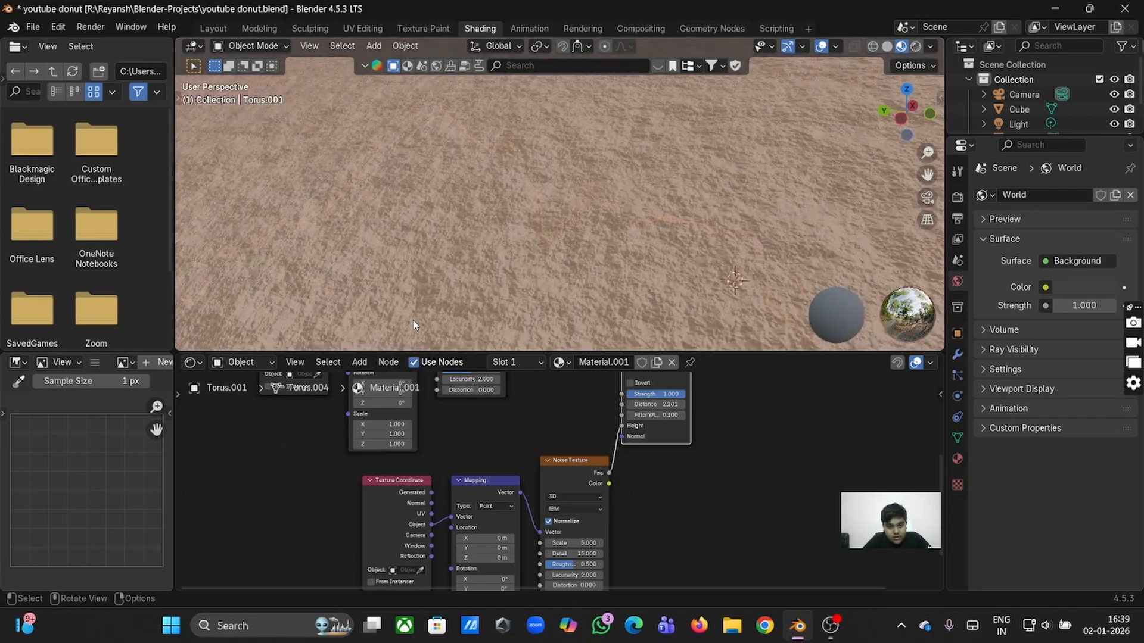
{"action": "scroll", "coordinate": [415, 325], "scroll_direction": "down", "scroll_amount": 3}
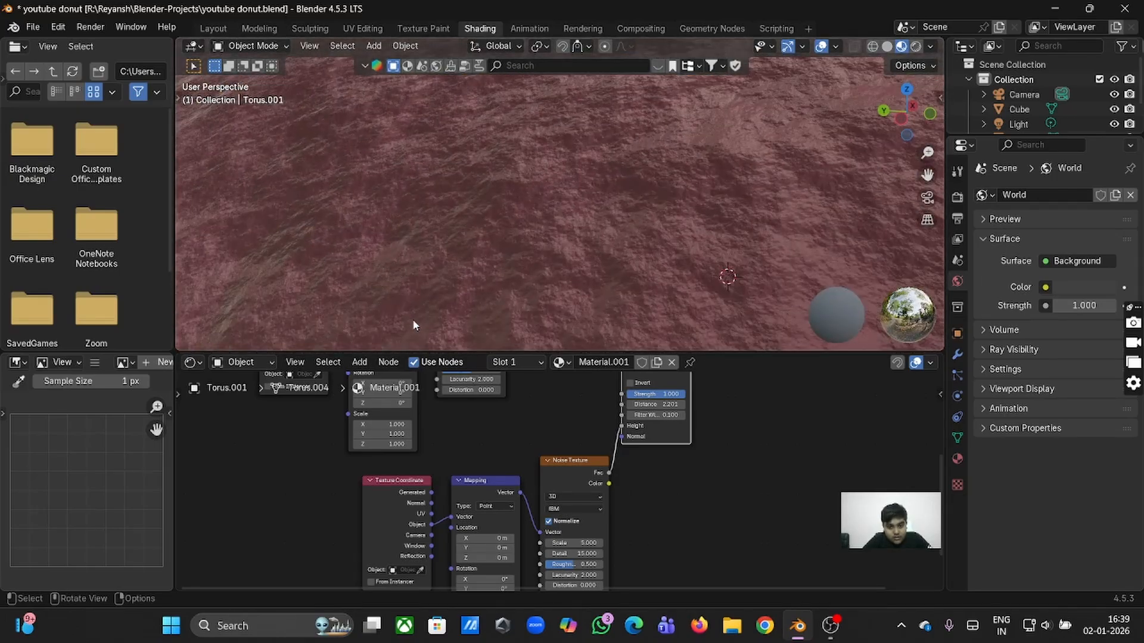
{"action": "scroll", "coordinate": [415, 325], "scroll_direction": "down", "scroll_amount": 8}
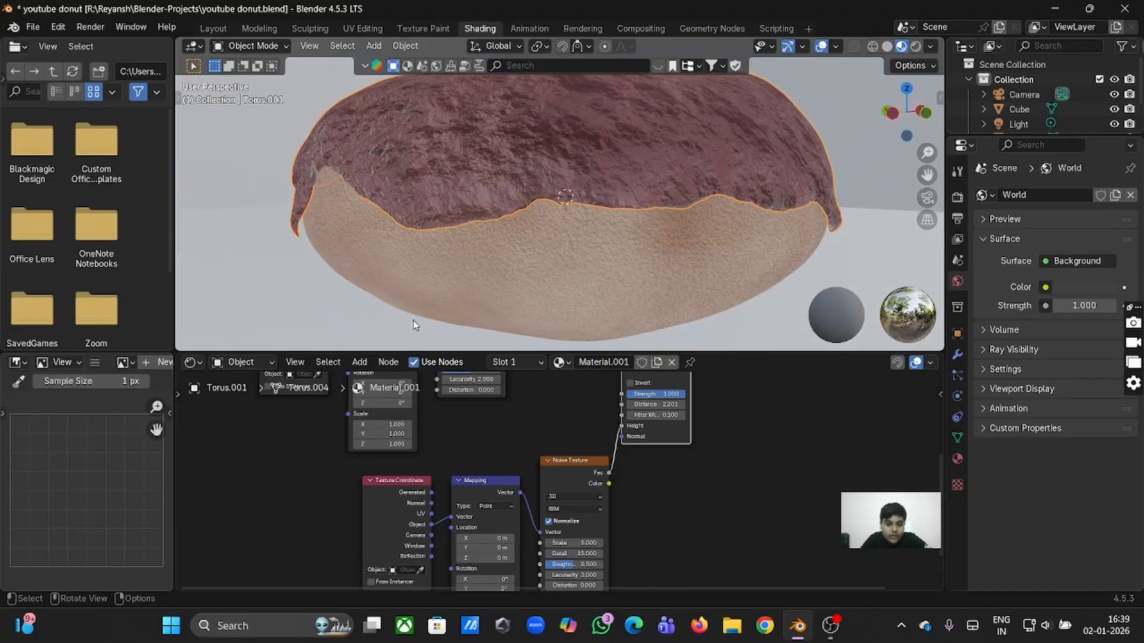
{"action": "middle_click_drag", "start_coordinate": [423, 576], "coordinate": [426, 580]}
{"action": "middle_click_drag", "start_coordinate": [560, 261], "coordinate": [562, 268]}
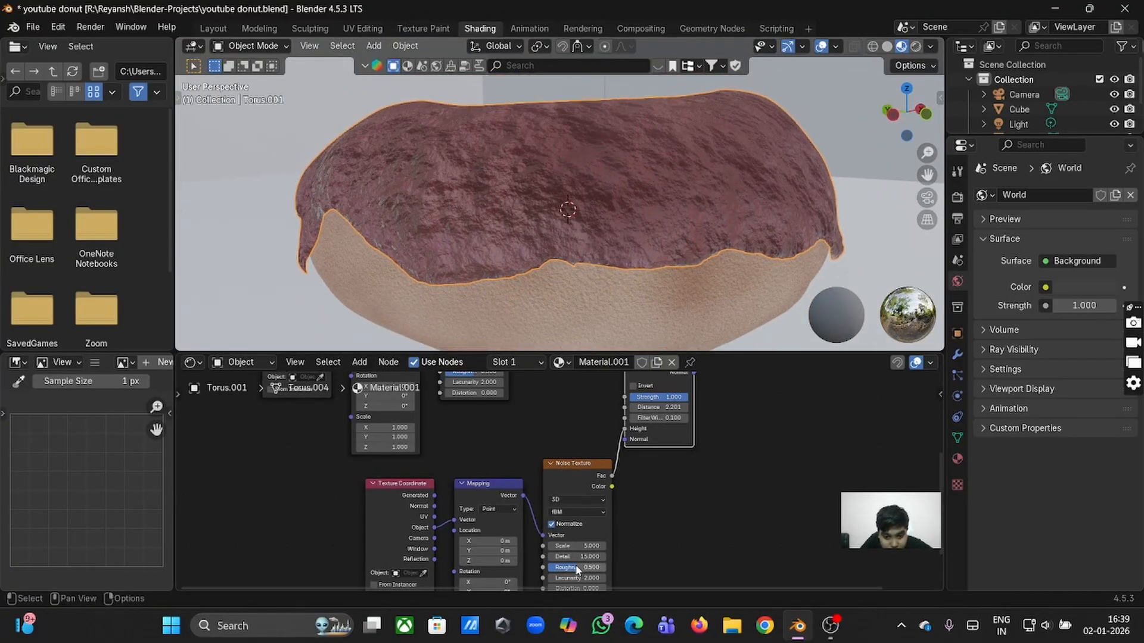
Adjust the detail of the Noise Texture feeding the Bump node and reduce the Bump distance to about 0.1.
{"action": "left_click_drag", "start_coordinate": [575, 568], "coordinate": [575, 568]}
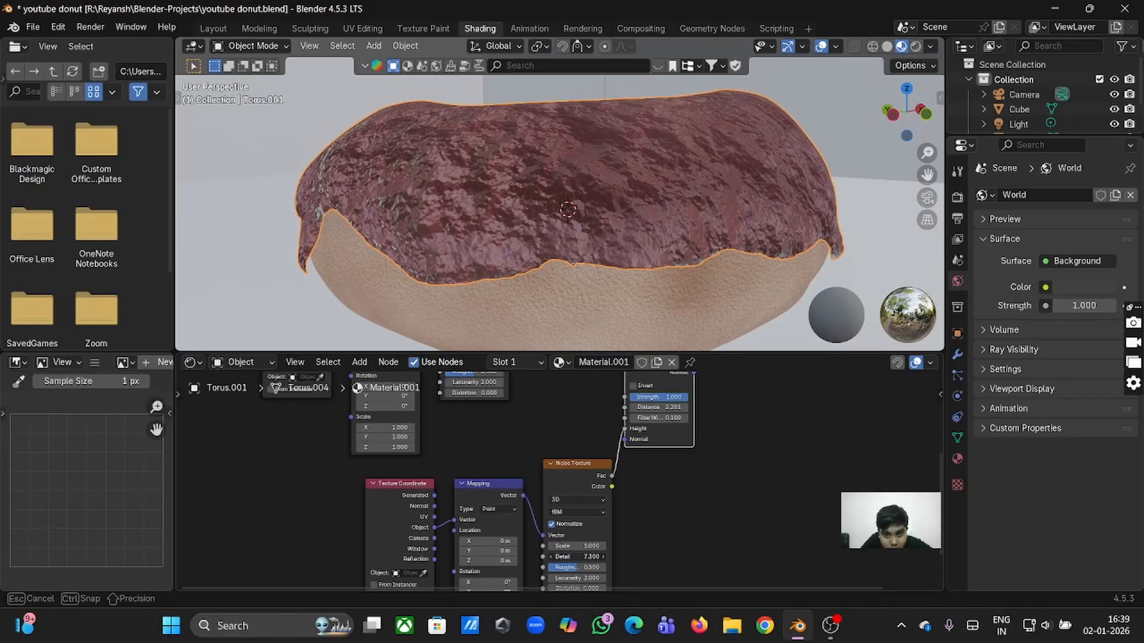
{"action": "scroll", "coordinate": [662, 469], "scroll_direction": "up", "scroll_amount": 3}
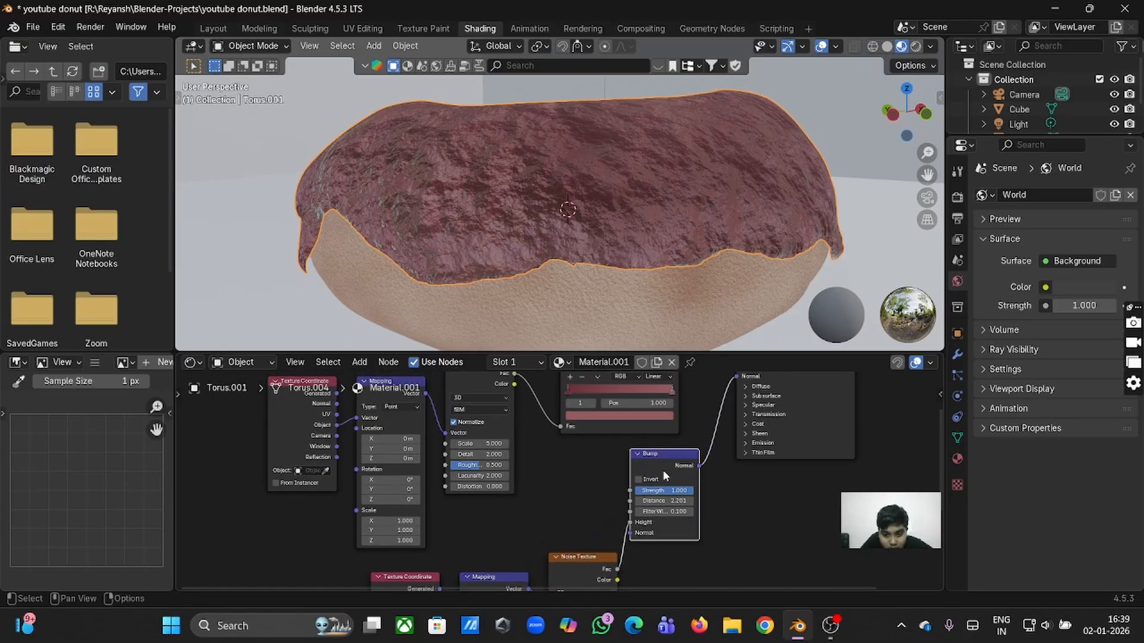
{"action": "left_click_drag", "start_coordinate": [661, 500], "coordinate": [622, 501]}
Examine the softened icing bumps from above, around the sides and up close in Material Preview.
{"action": "scroll", "coordinate": [700, 261], "scroll_direction": "up", "scroll_amount": 5}
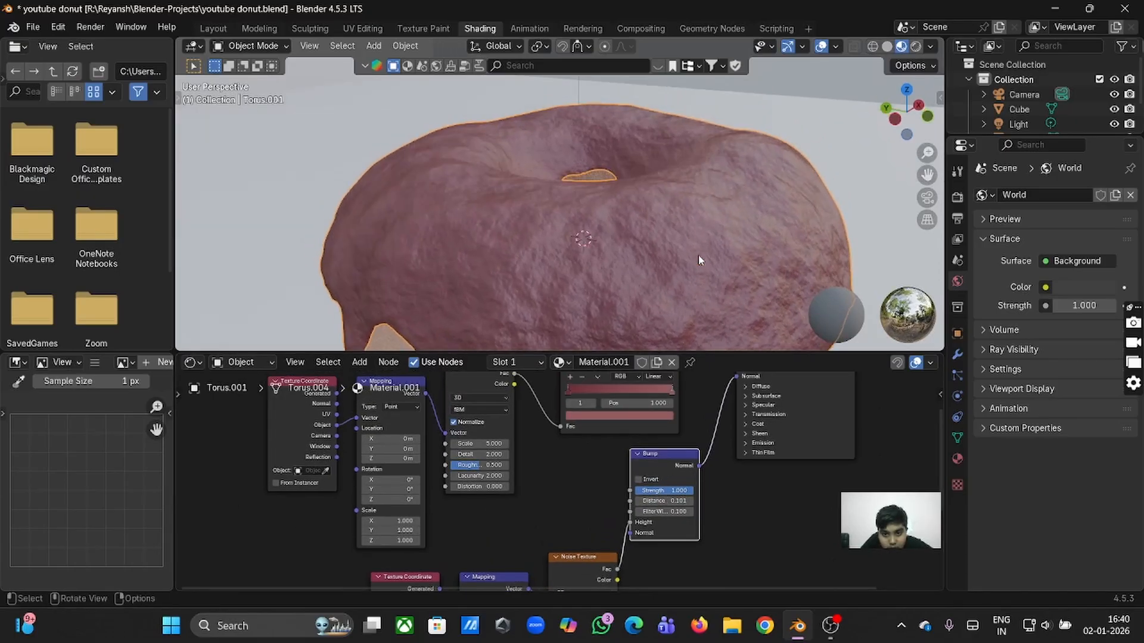
{"action": "scroll", "coordinate": [700, 261], "scroll_direction": "left", "scroll_amount": 3}
{"action": "scroll", "coordinate": [700, 260], "scroll_direction": "down", "scroll_amount": 4}
{"action": "scroll", "coordinate": [703, 262], "scroll_direction": "up", "scroll_amount": 4}
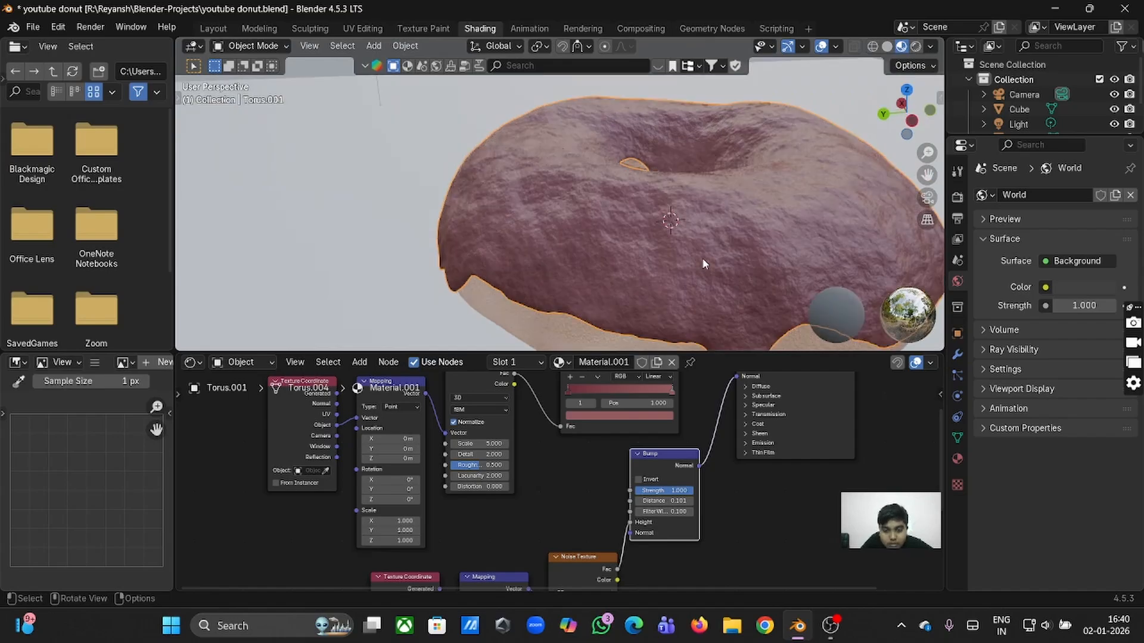
{"action": "scroll", "coordinate": [704, 264], "scroll_direction": "right", "scroll_amount": 5}
{"action": "scroll", "coordinate": [703, 264], "scroll_direction": "up", "scroll_amount": 4}
{"action": "scroll", "coordinate": [703, 264], "scroll_direction": "down", "scroll_amount": 4}
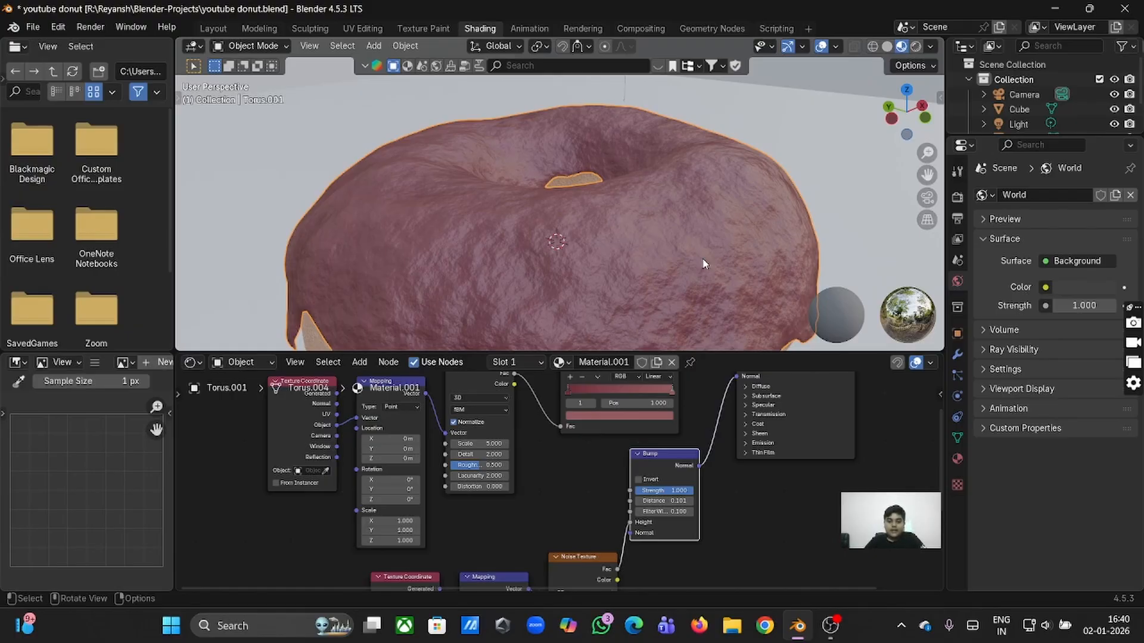
{"action": "scroll", "coordinate": [703, 263], "scroll_direction": "down", "scroll_amount": 3}
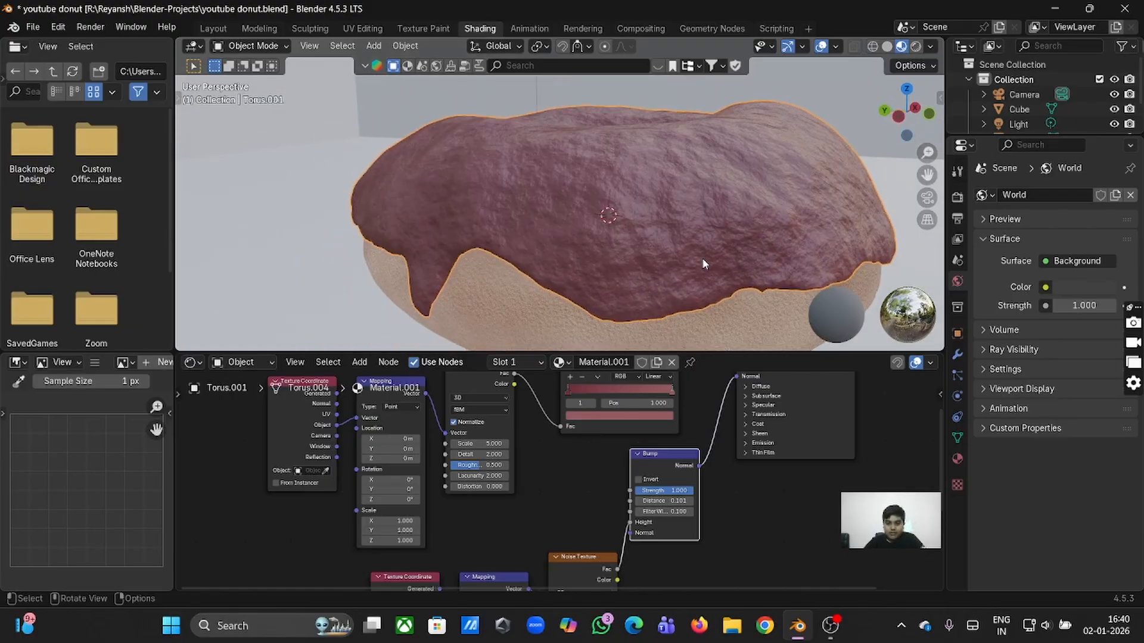
{"action": "scroll", "coordinate": [703, 263], "scroll_direction": "up", "scroll_amount": 2}
{"action": "scroll", "coordinate": [703, 263], "scroll_direction": "up", "scroll_amount": 5}
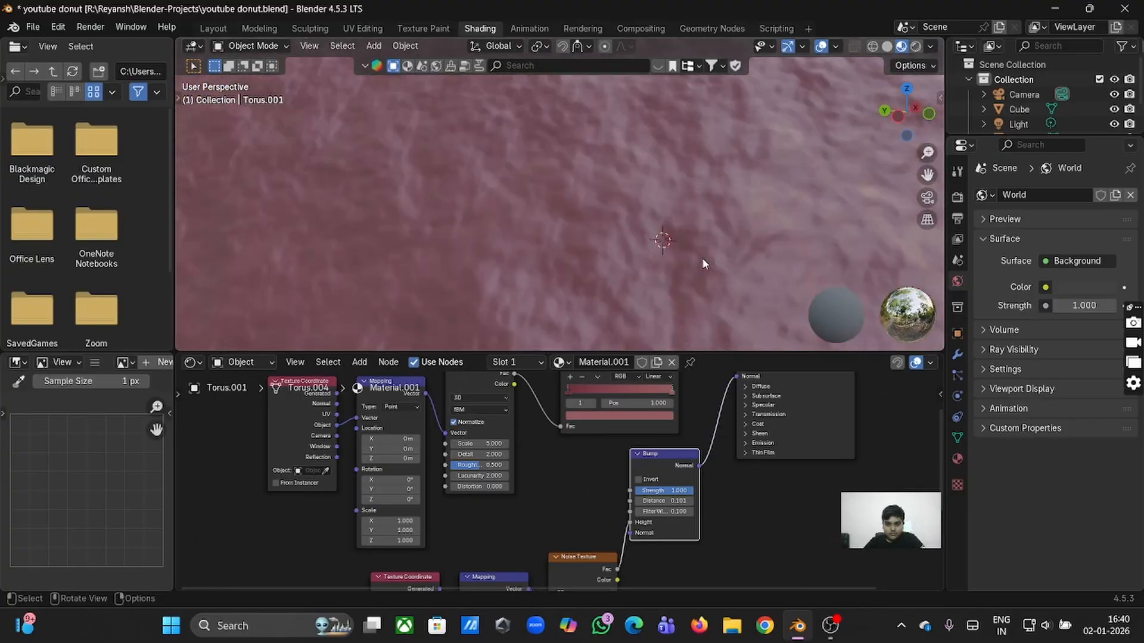
{"action": "scroll", "coordinate": [702, 263], "scroll_direction": "down", "scroll_amount": 8}
{"action": "scroll", "coordinate": [703, 263], "scroll_direction": "right", "scroll_amount": 5}
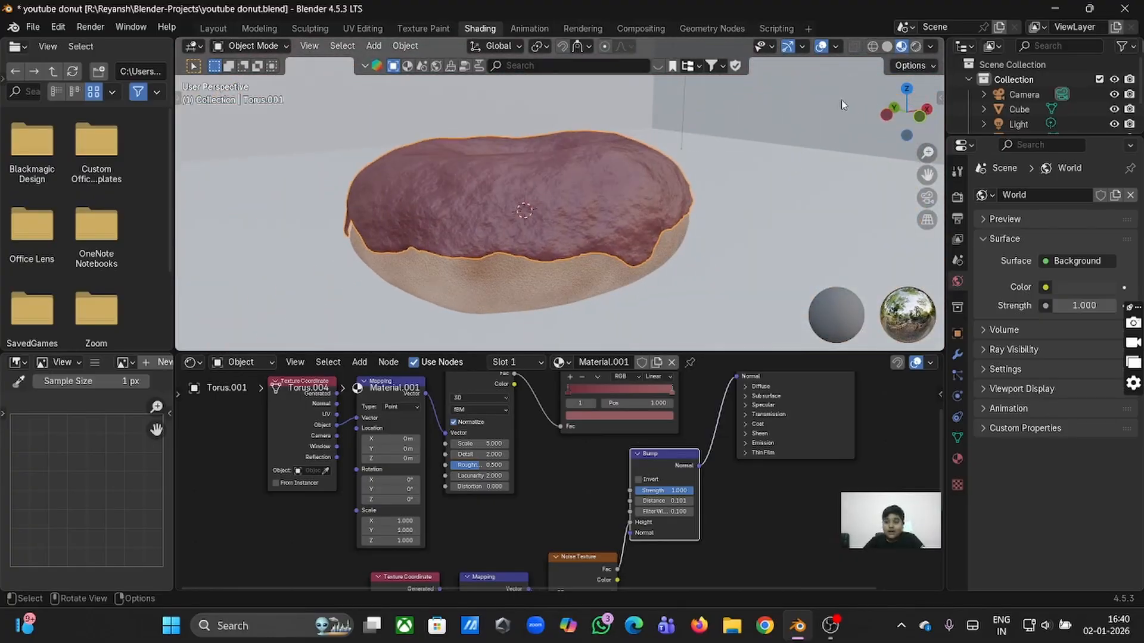
Check the donut in the Rendered view, return to Material Preview and look closely at the edge between icing and base.
{"action": "left_click", "coordinate": [917, 47]}
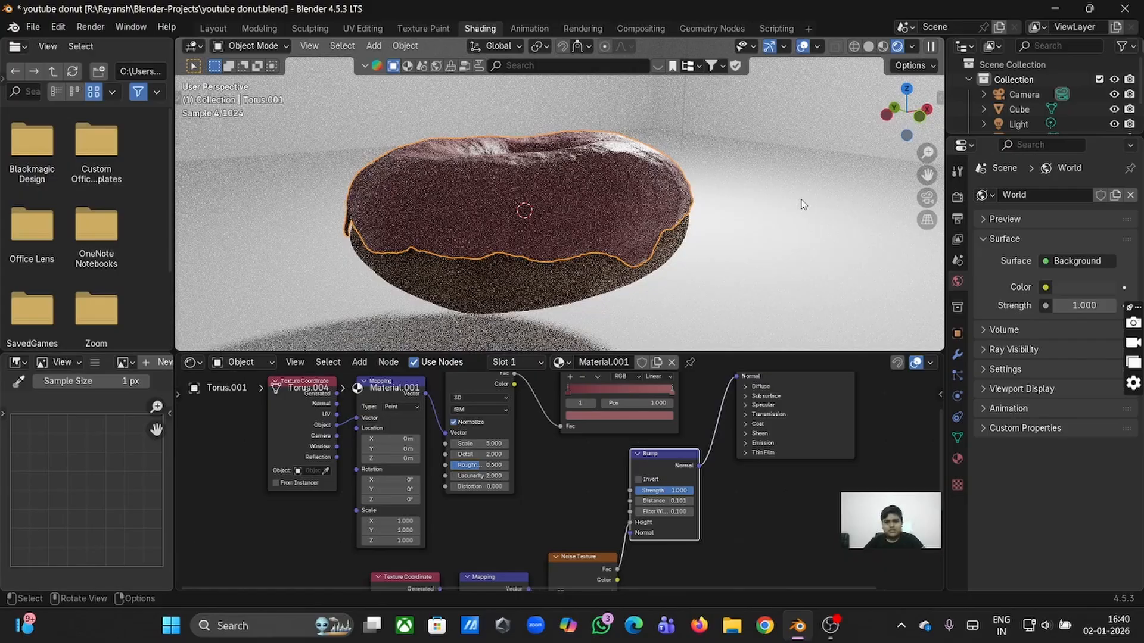
{"action": "left_click", "coordinate": [883, 48]}
{"action": "scroll", "coordinate": [718, 228], "scroll_direction": "up", "scroll_amount": 5}
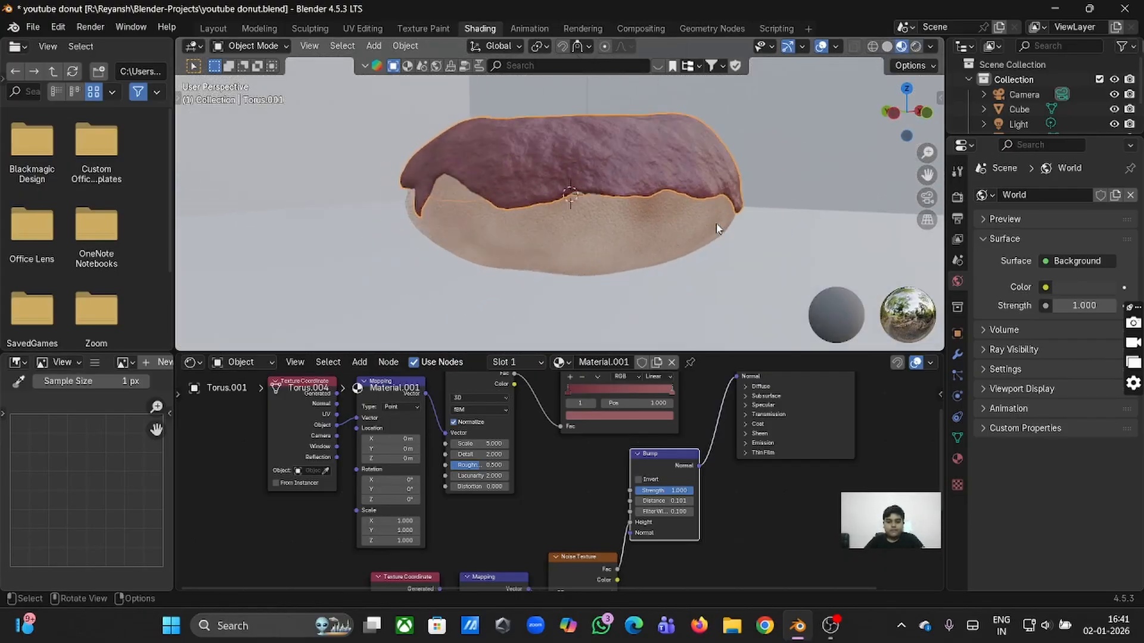
{"action": "scroll", "coordinate": [718, 228], "scroll_direction": "up", "scroll_amount": 6}
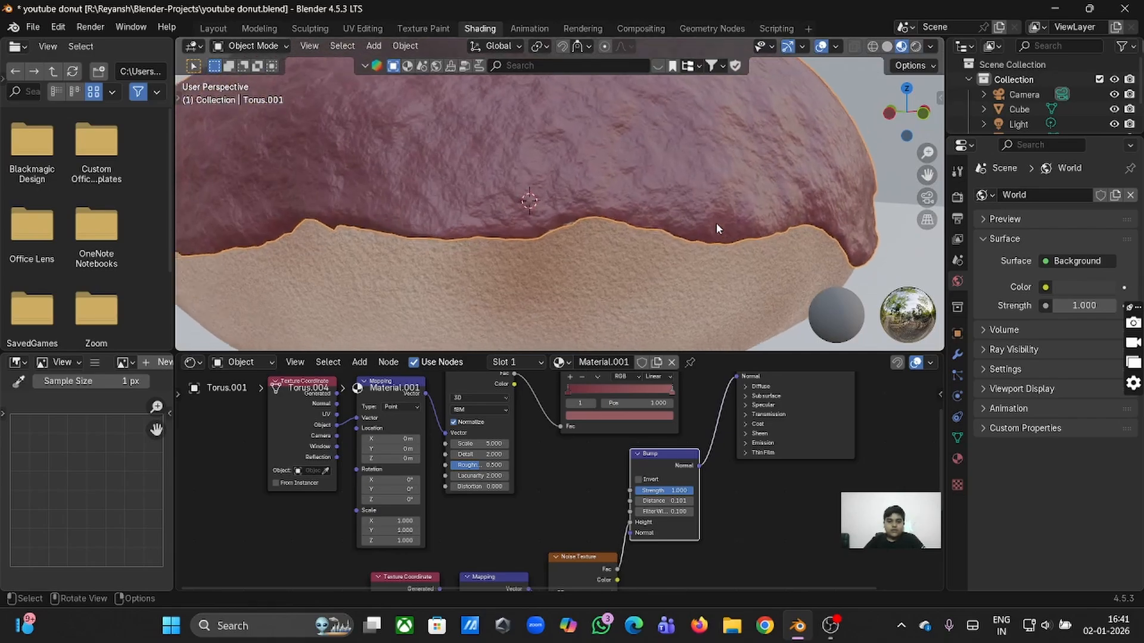
Try a Metallic value of about 0.675 on the icing's Principled BSDF, check it in the Rendered view, and return it to 0.
{"action": "scroll", "coordinate": [716, 223], "scroll_direction": "left", "scroll_amount": 8}
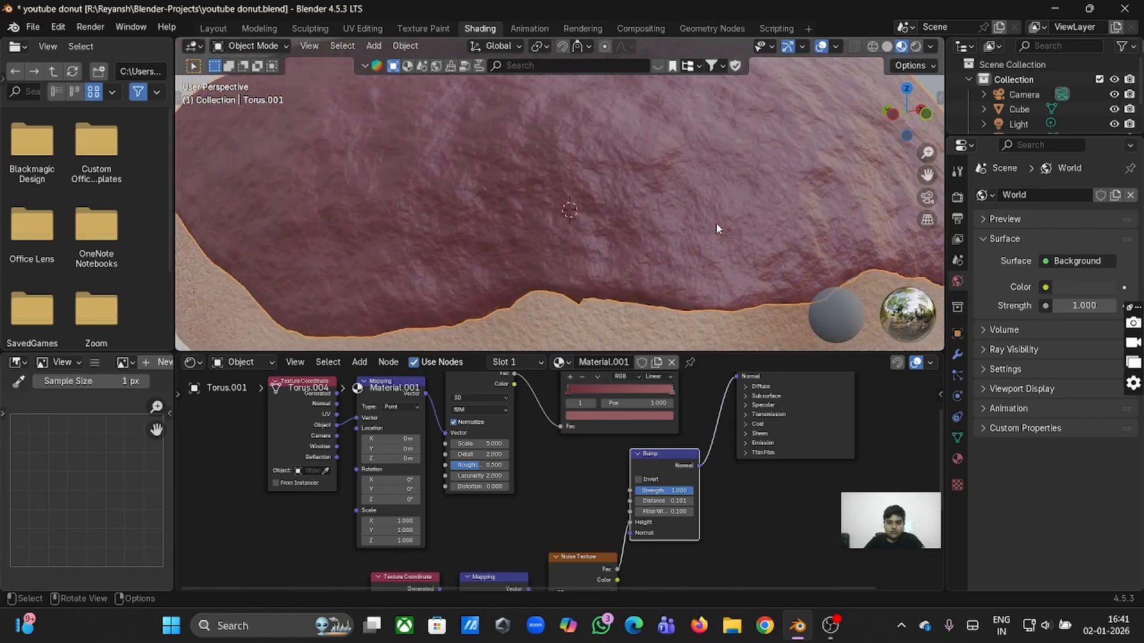
{"action": "scroll", "coordinate": [716, 228], "scroll_direction": "down", "scroll_amount": 10}
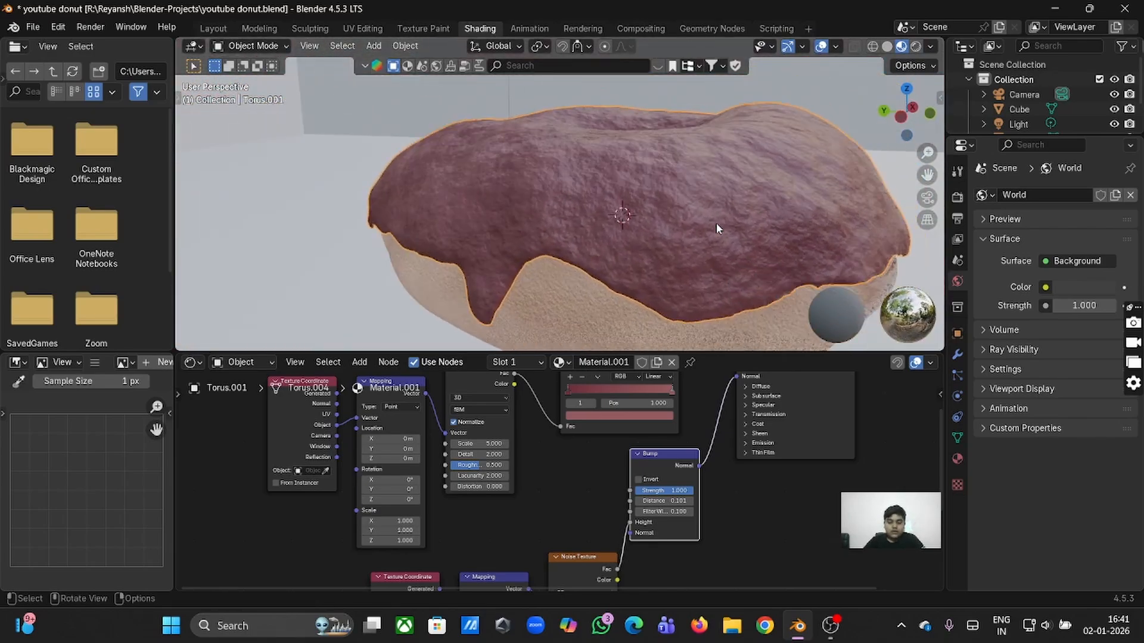
{"action": "scroll", "coordinate": [716, 222], "scroll_direction": "up", "scroll_amount": 5}
{"action": "scroll", "coordinate": [684, 405], "scroll_direction": "up", "scroll_amount": 5}
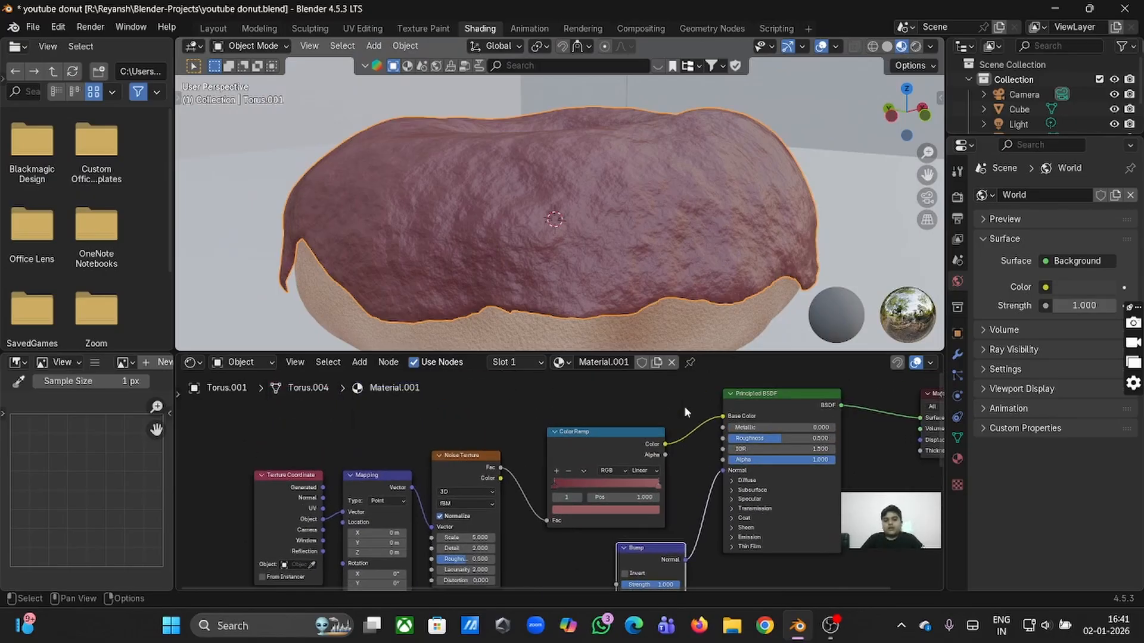
{"action": "scroll", "coordinate": [683, 406], "scroll_direction": "right", "scroll_amount": 5}
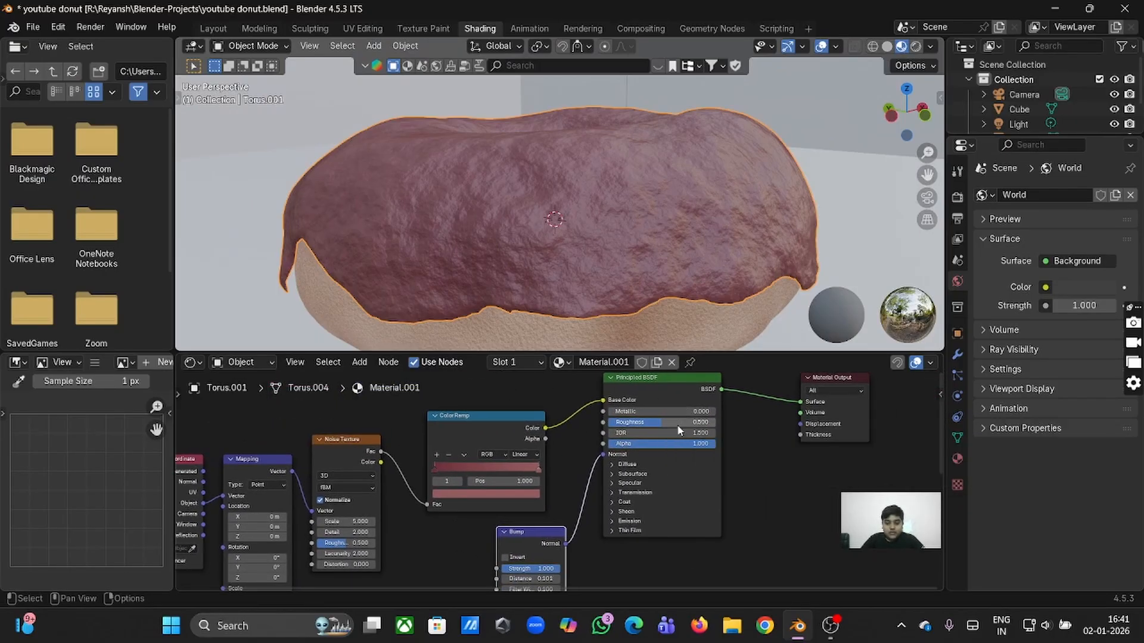
{"action": "left_click_drag", "start_coordinate": [609, 411], "coordinate": [715, 411]}
{"action": "left_click_drag", "start_coordinate": [640, 410], "coordinate": [679, 411]}
{"action": "left_click", "coordinate": [915, 46]}
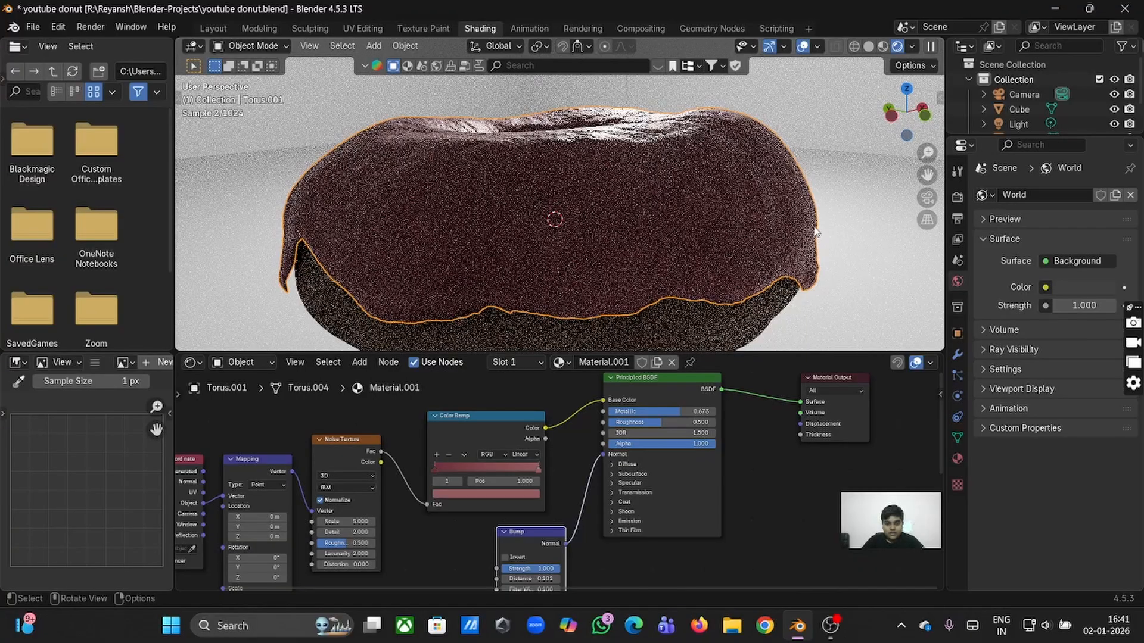
{"action": "middle_click_drag", "start_coordinate": [814, 231], "coordinate": [804, 183]}
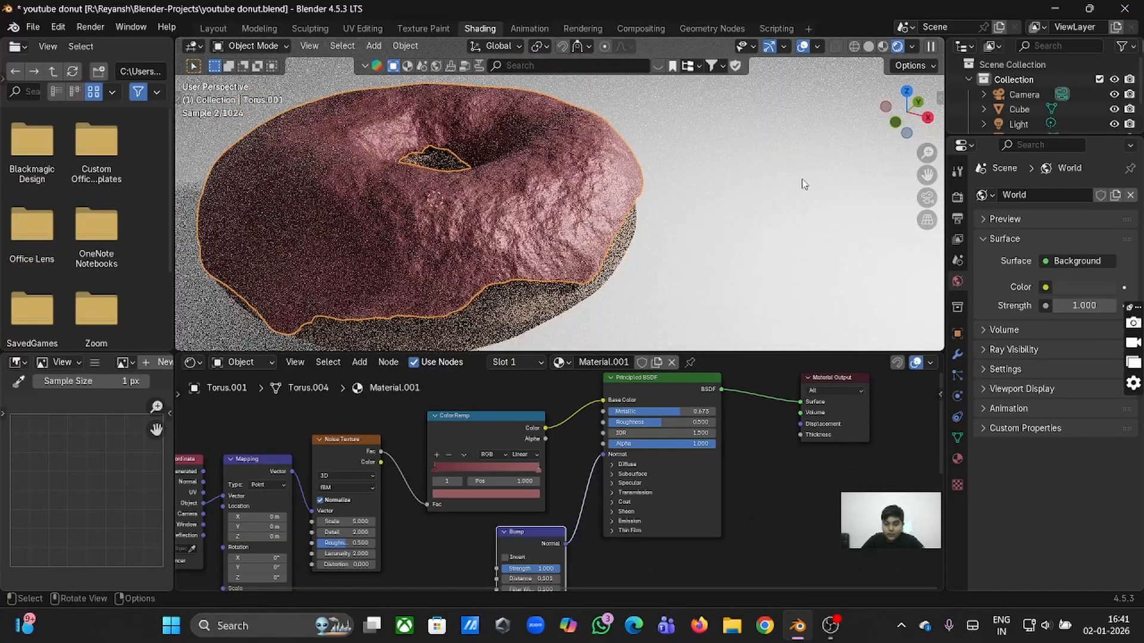
{"action": "left_click", "coordinate": [883, 47]}
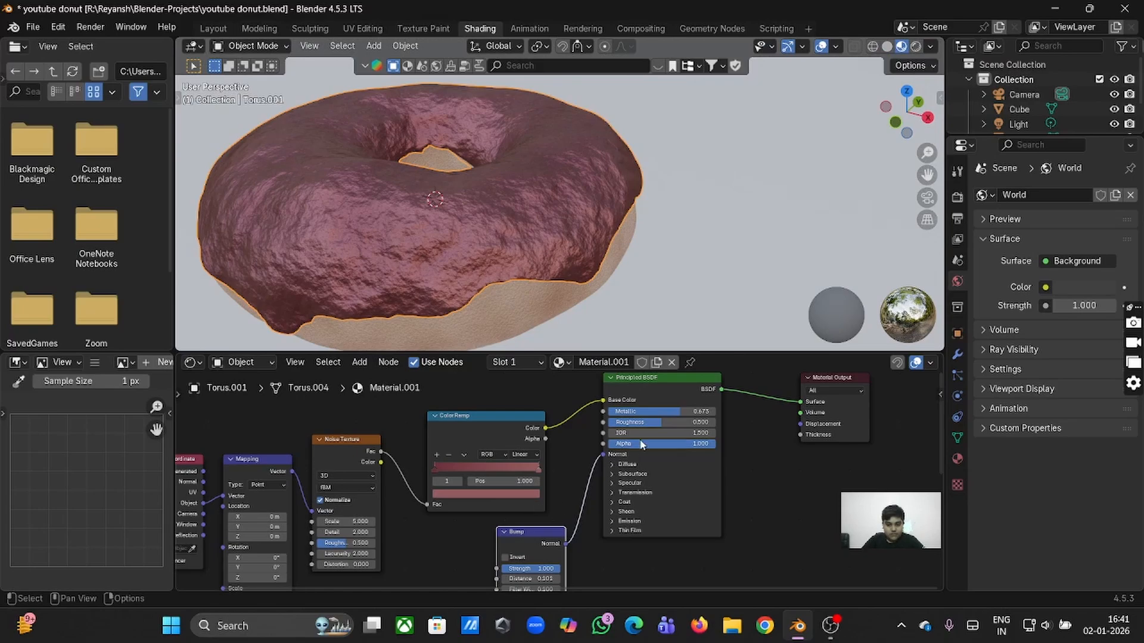
{"action": "left_click_drag", "start_coordinate": [655, 411], "coordinate": [610, 411]}
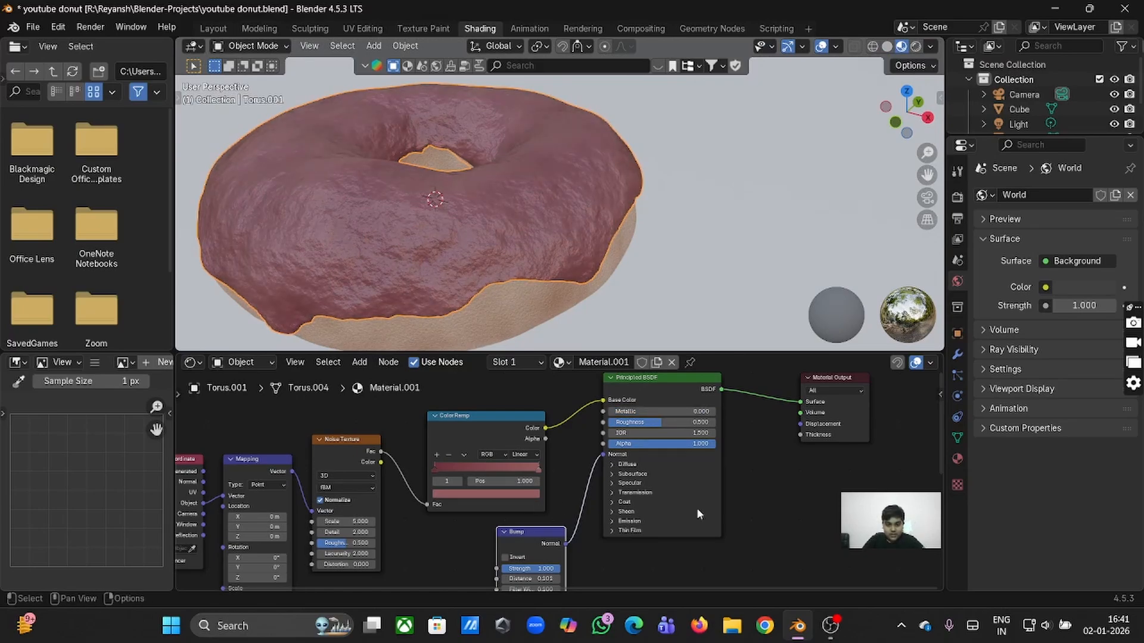
Set the icing's Principled BSDF Roughness to 0 and inspect the surface up close and around the donut.
{"action": "scroll", "coordinate": [676, 456], "scroll_direction": "up", "scroll_amount": 4}
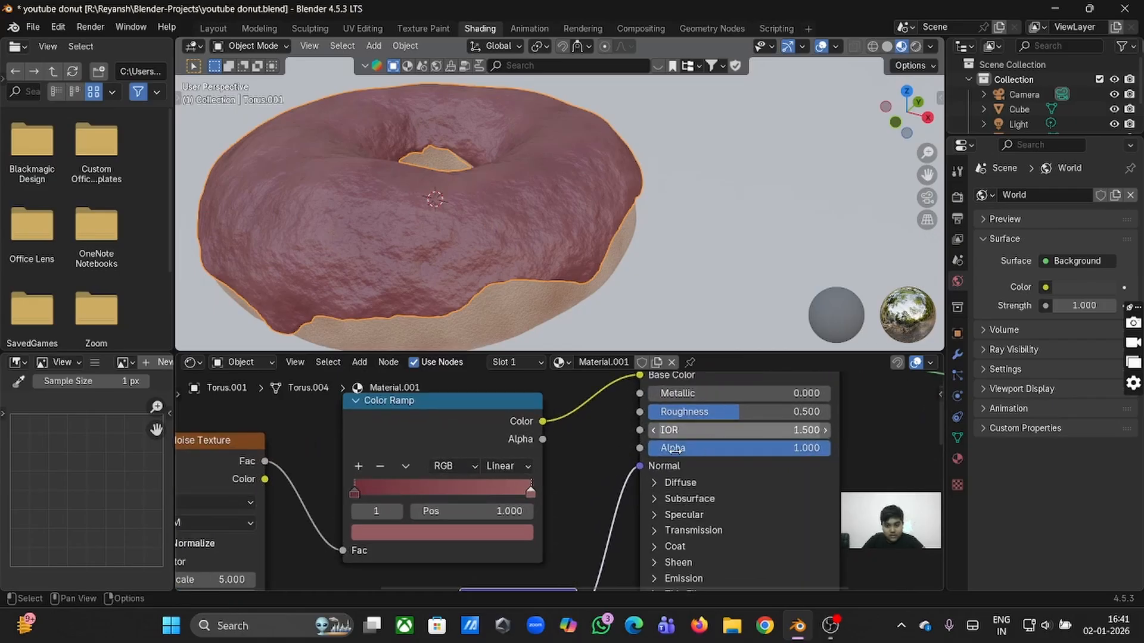
{"action": "left_click_drag", "start_coordinate": [736, 411], "coordinate": [655, 411]}
{"action": "scroll", "coordinate": [566, 283], "scroll_direction": "up", "scroll_amount": 5}
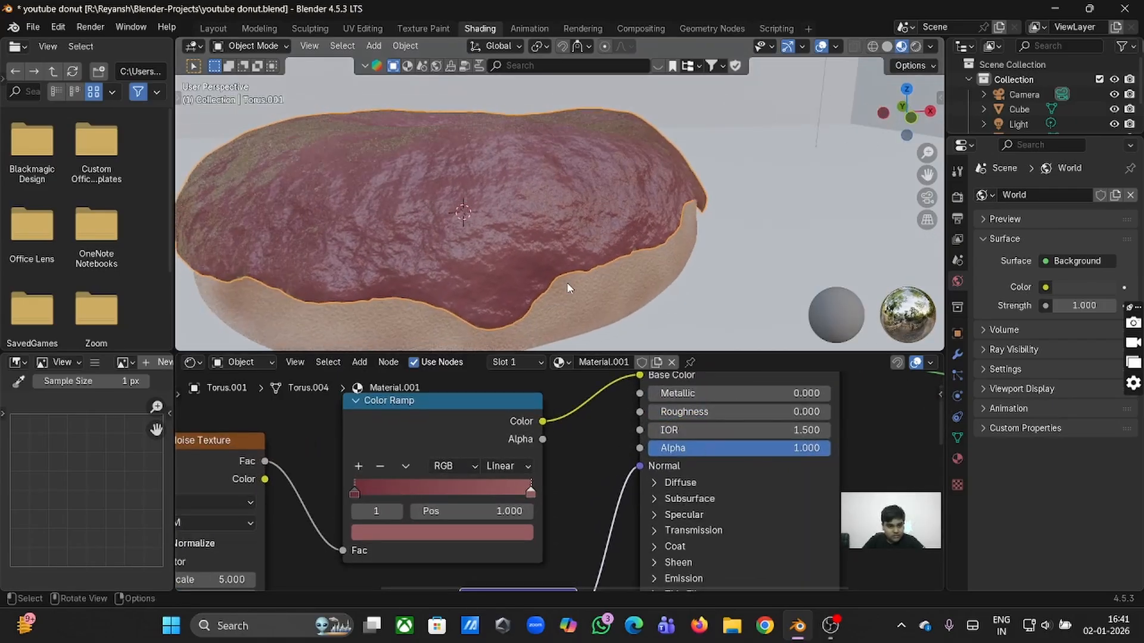
{"action": "scroll", "coordinate": [568, 288], "scroll_direction": "up", "scroll_amount": 3}
{"action": "scroll", "coordinate": [568, 288], "scroll_direction": "down", "scroll_amount": 8}
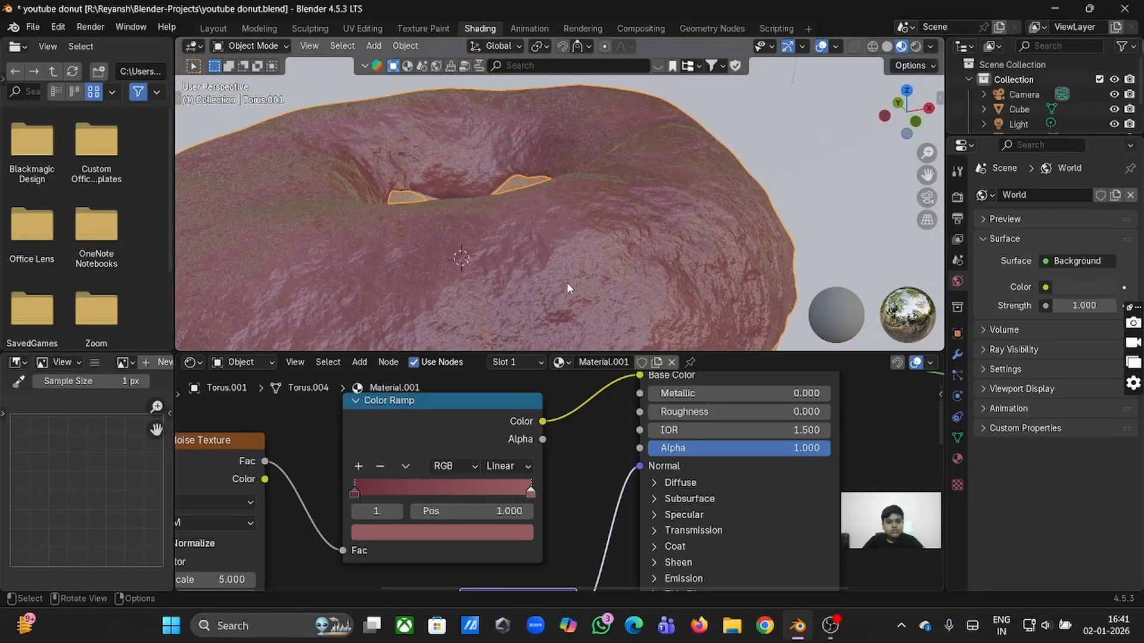
{"action": "scroll", "coordinate": [566, 282], "scroll_direction": "up", "scroll_amount": 4}
Try a Bump distance of 0.001 on the icing material and restore it to 0.101.
{"action": "scroll", "coordinate": [621, 438], "scroll_direction": "down", "scroll_amount": 6, "text": "ctrl"}
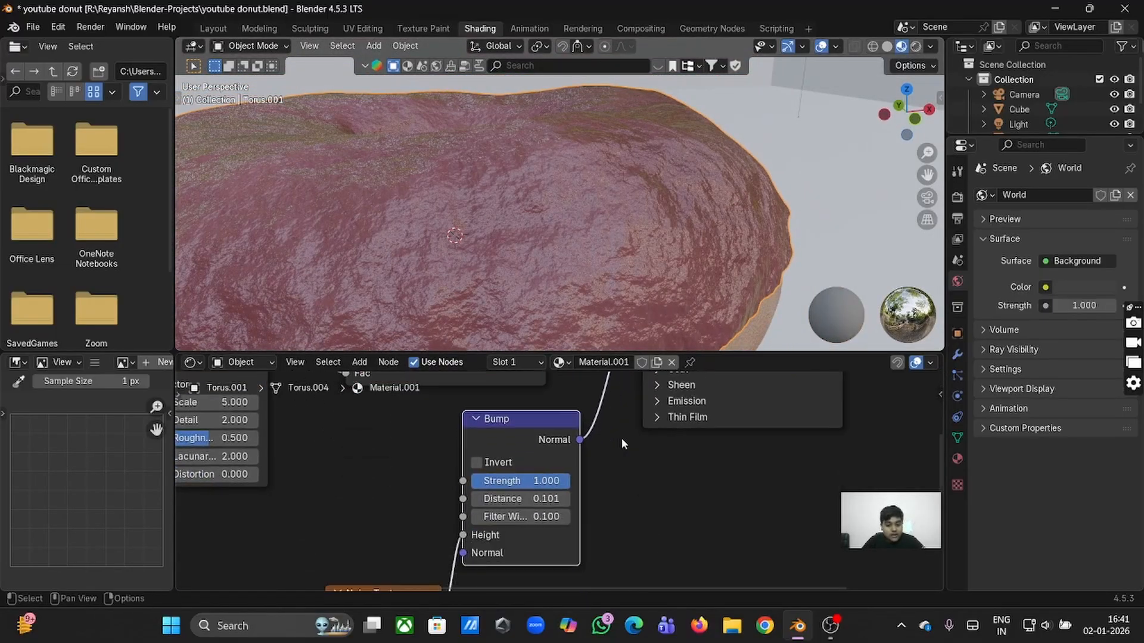
{"action": "scroll", "coordinate": [621, 438], "scroll_direction": "down", "scroll_amount": 2, "text": "ctrl"}
{"action": "left_click_drag", "start_coordinate": [498, 433], "coordinate": [532, 433]}
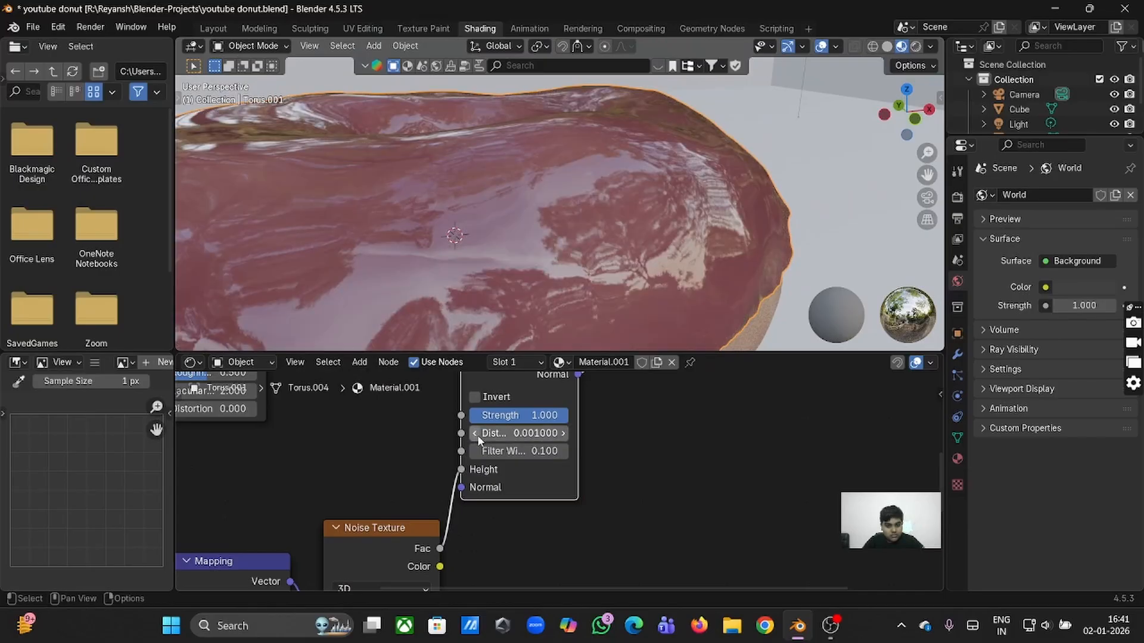
{"action": "left_click", "coordinate": [562, 434]}
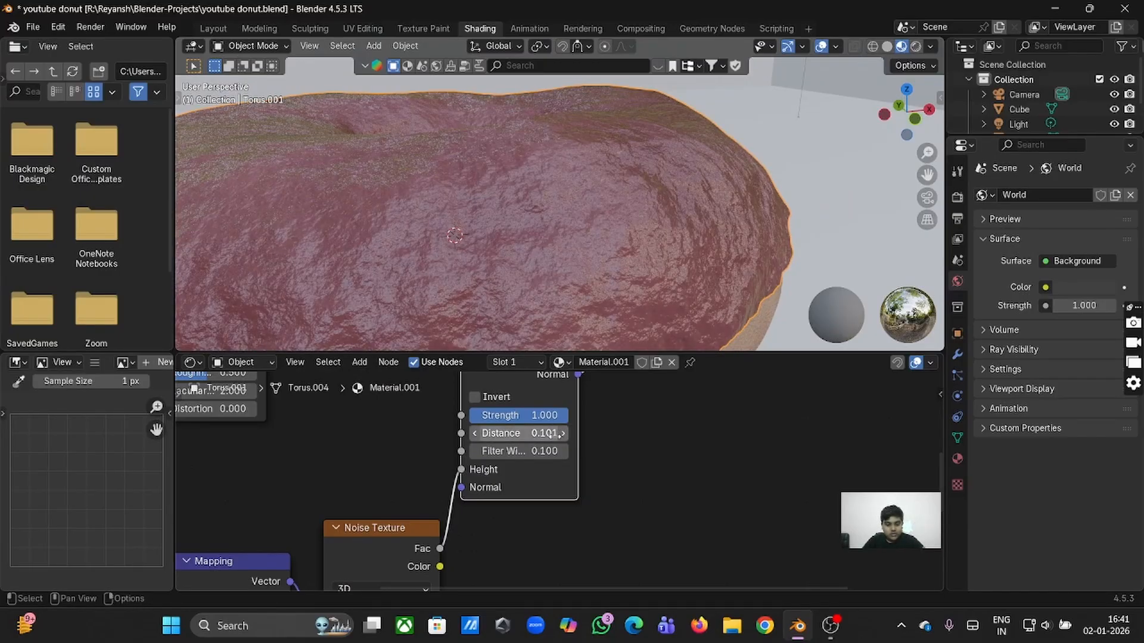
{"action": "left_click_drag", "start_coordinate": [544, 433], "coordinate": [544, 433]}
Try a Scale of 2.7 on the Noise Texture driving the bump, view the donut, and undo the change.
{"action": "scroll", "coordinate": [729, 296], "scroll_direction": "down", "scroll_amount": 6}
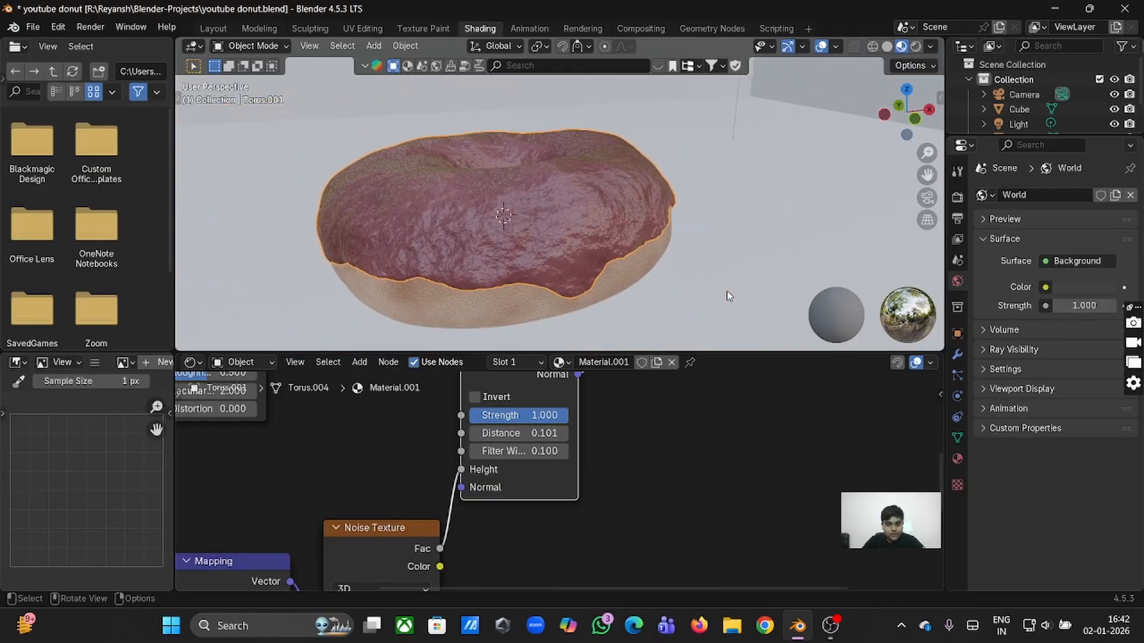
{"action": "scroll", "coordinate": [729, 295], "scroll_direction": "up", "scroll_amount": 5}
{"action": "scroll", "coordinate": [729, 295], "scroll_direction": "down", "scroll_amount": 5}
{"action": "scroll", "coordinate": [616, 480], "scroll_direction": "down", "scroll_amount": 3}
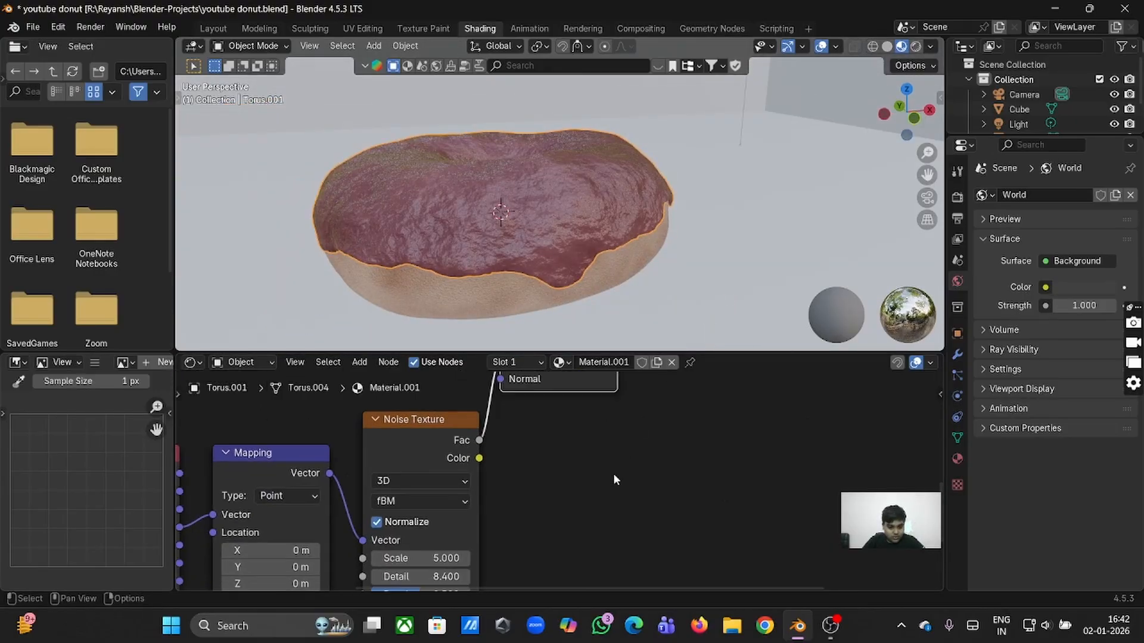
{"action": "scroll", "coordinate": [474, 525], "scroll_direction": "down", "scroll_amount": 3}
{"action": "left_click", "coordinate": [454, 517]}
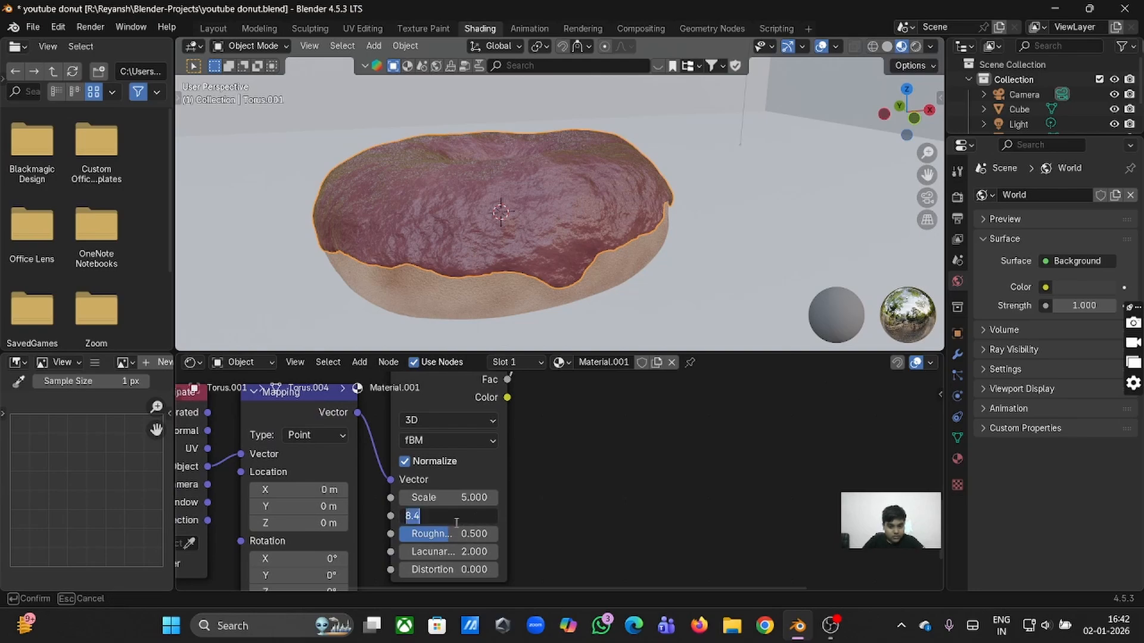
{"action": "left_click", "coordinate": [544, 517]}
{"action": "left_click_drag", "start_coordinate": [452, 498], "coordinate": [384, 498]}
{"action": "middle_click_drag", "start_coordinate": [551, 285], "coordinate": [564, 261]}
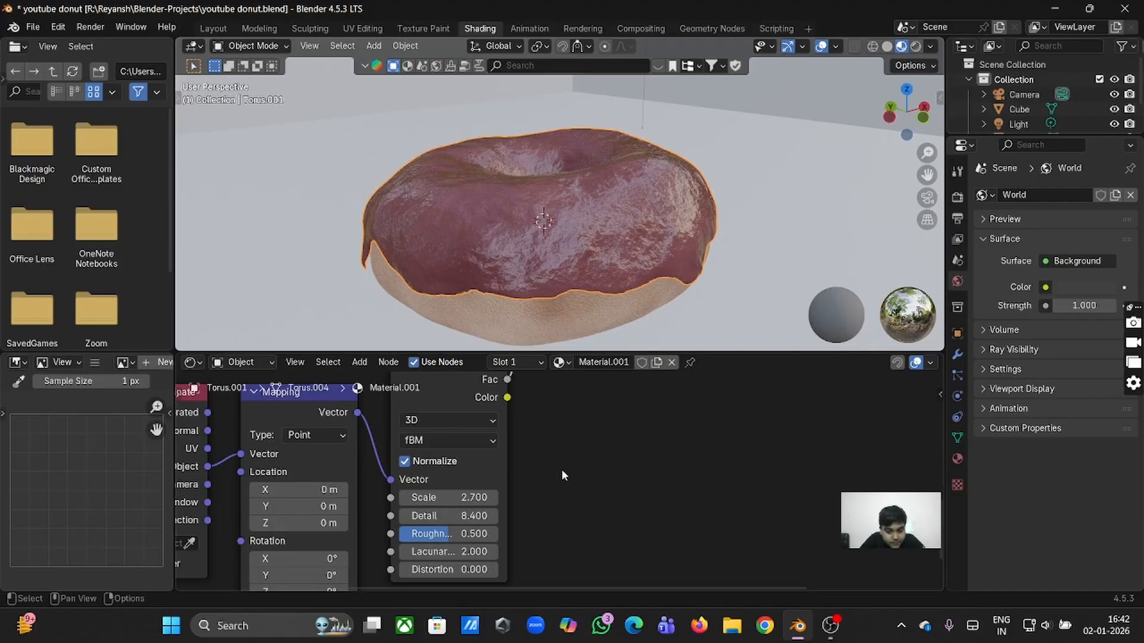
{"action": "key", "text": "ctrl+z"}
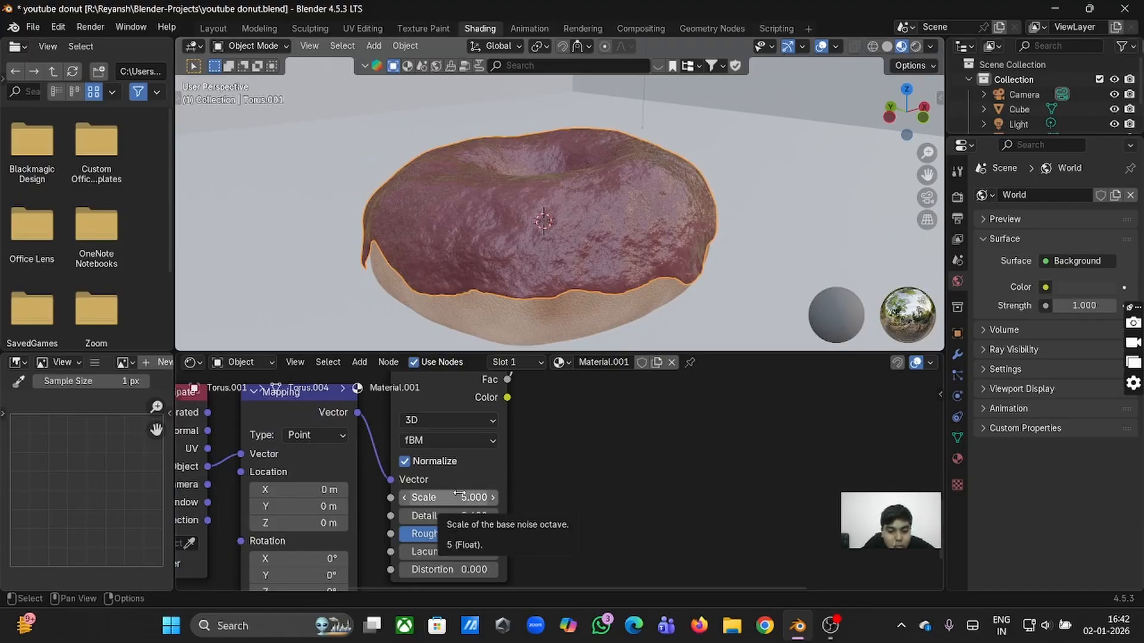
Set the bump Noise Texture's Distortion to 2.1 and examine the icing pattern up close and from above.
{"action": "left_click_drag", "start_coordinate": [453, 568], "coordinate": [488, 568]}
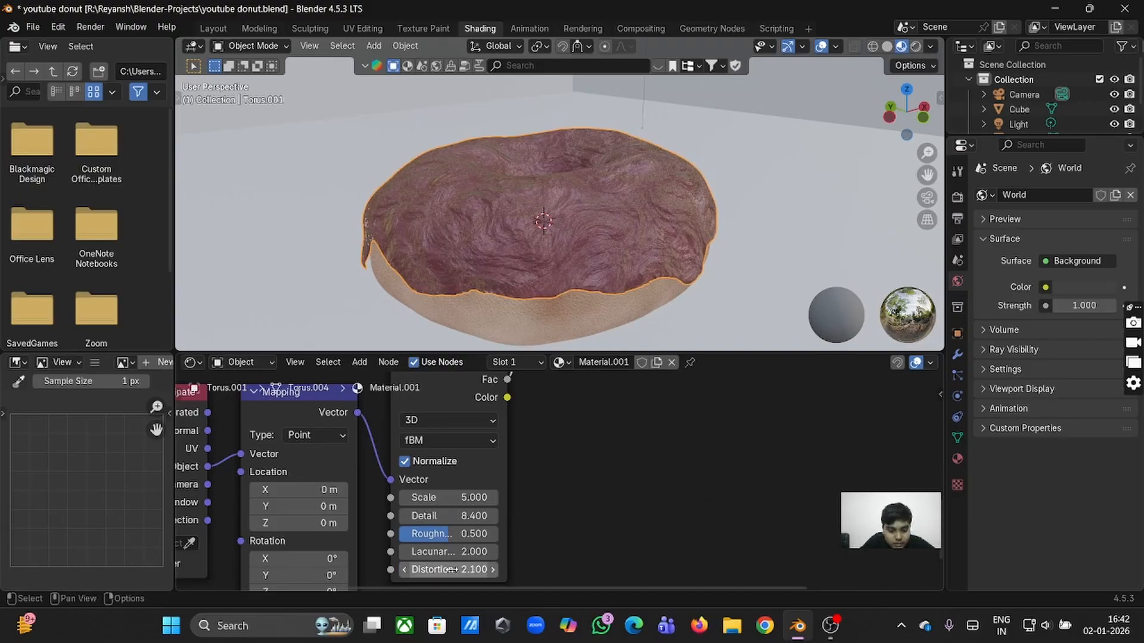
{"action": "scroll", "coordinate": [656, 227], "scroll_direction": "up", "scroll_amount": 1}
{"action": "scroll", "coordinate": [655, 227], "scroll_direction": "up", "scroll_amount": 5}
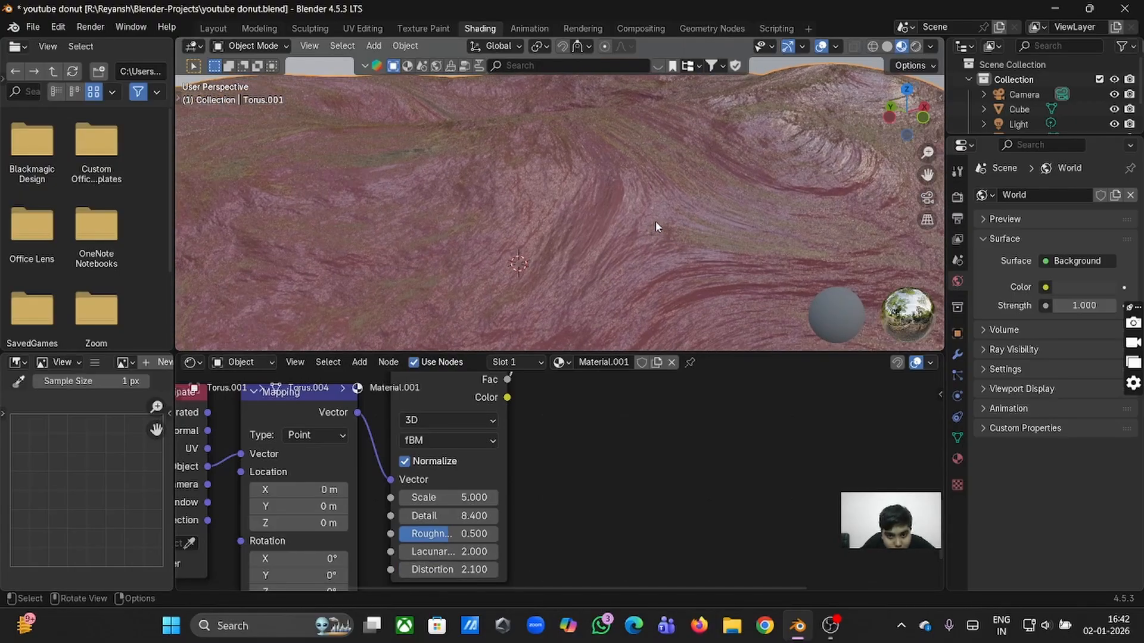
{"action": "scroll", "coordinate": [655, 227], "scroll_direction": "down", "scroll_amount": 1}
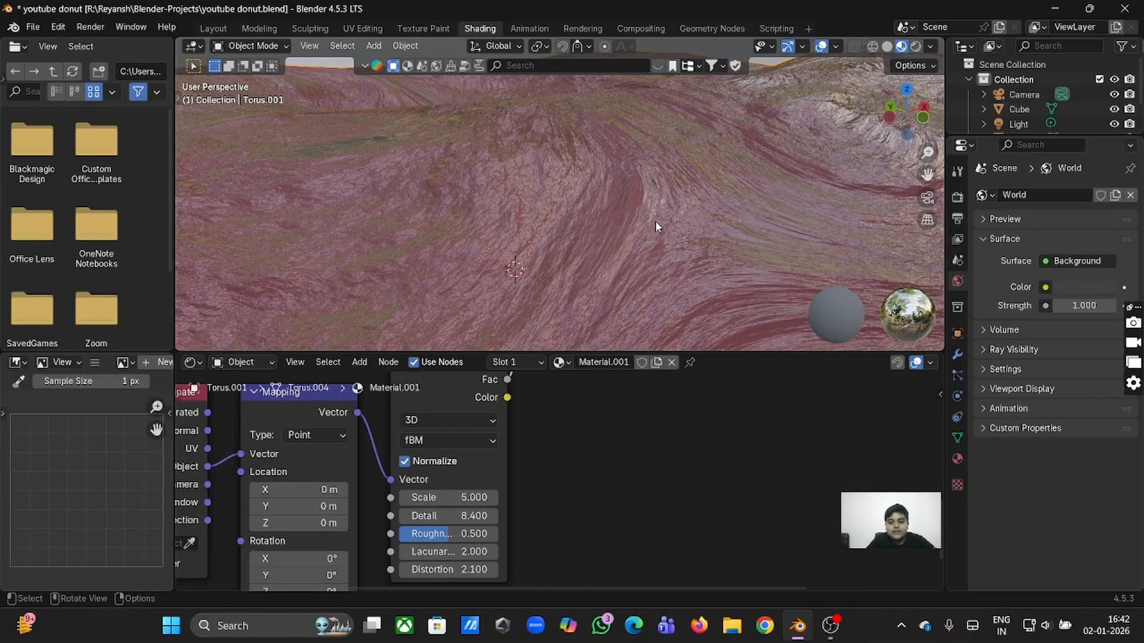
{"action": "scroll", "coordinate": [655, 227], "scroll_direction": "down", "scroll_amount": 6}
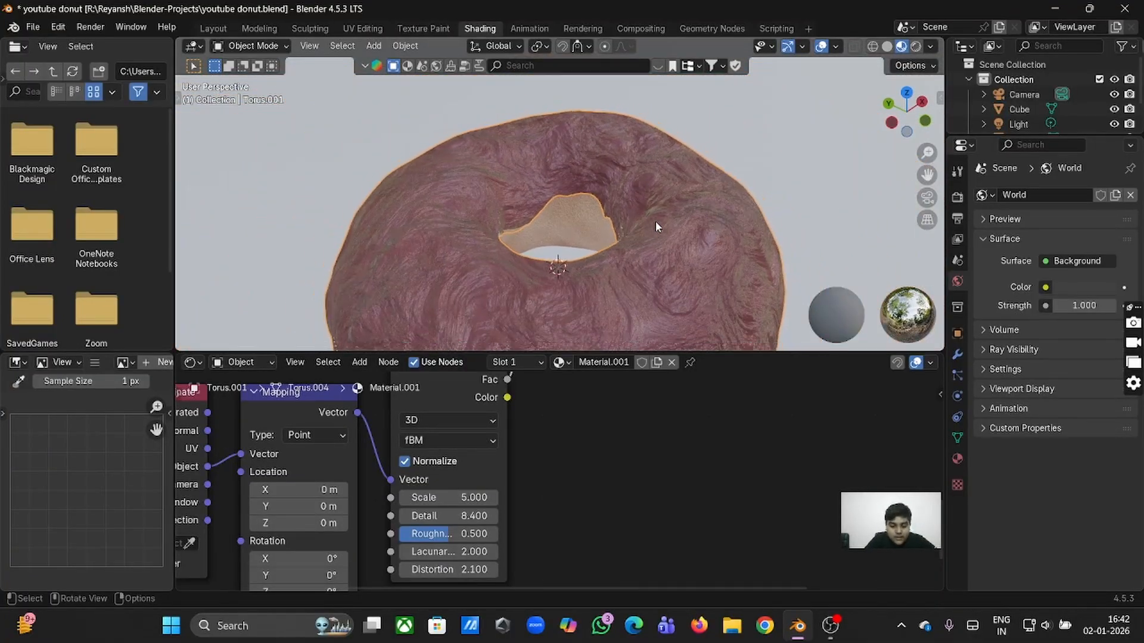
Raise the bump Noise Texture's Distortion gradually to 3.0.
{"action": "scroll", "coordinate": [655, 221], "scroll_direction": "down", "scroll_amount": 1}
{"action": "left_click", "coordinate": [494, 568]}
{"action": "left_click", "coordinate": [494, 568]}
{"action": "left_click", "coordinate": [494, 568]}
{"action": "left_click", "coordinate": [495, 568]}
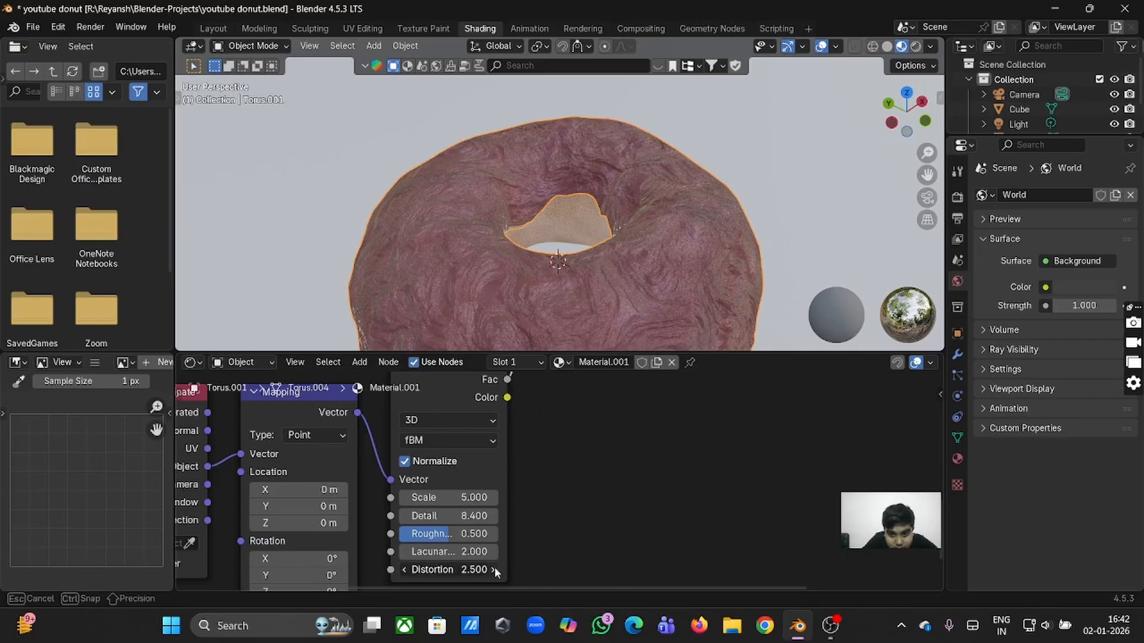
{"action": "left_click", "coordinate": [494, 571]}
{"action": "left_click", "coordinate": [495, 571]}
{"action": "left_click", "coordinate": [494, 571]}
{"action": "left_click", "coordinate": [494, 571]}
{"action": "left_click", "coordinate": [494, 571]}
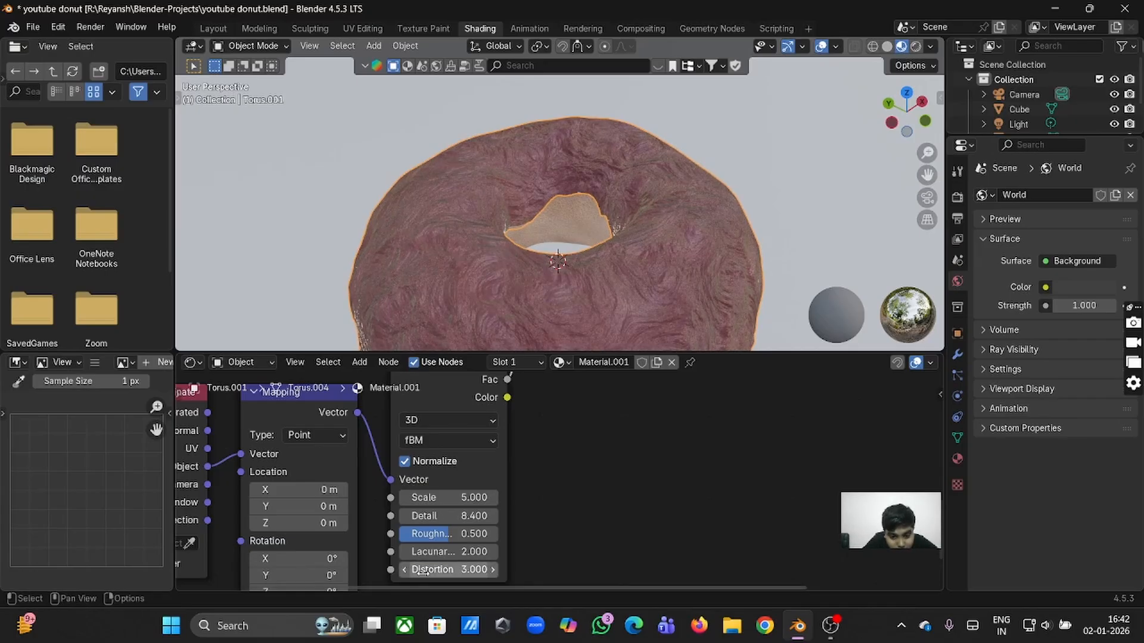
Lower the bump Noise Texture's Distortion gradually to 0.3 and view the donut from the side.
{"action": "left_click", "coordinate": [404, 570]}
{"action": "left_click", "coordinate": [403, 570]}
{"action": "left_click", "coordinate": [404, 570]}
{"action": "left_click", "coordinate": [404, 570]}
{"action": "left_click", "coordinate": [404, 570]}
{"action": "left_click", "coordinate": [404, 570]}
{"action": "left_click", "coordinate": [404, 570]}
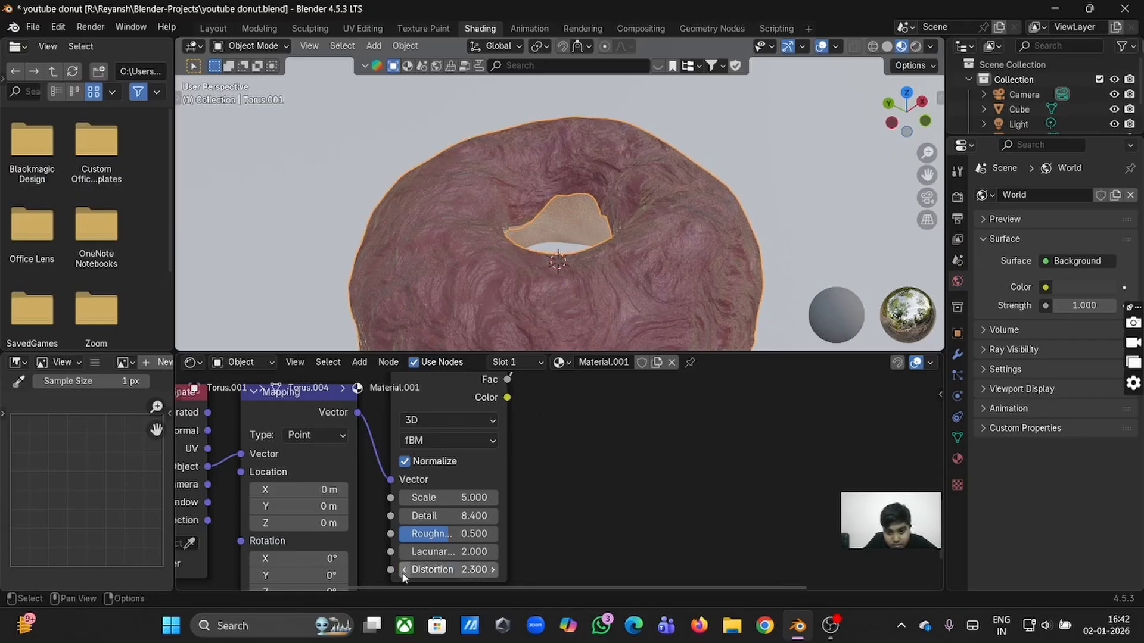
{"action": "left_click", "coordinate": [403, 570]}
{"action": "left_click", "coordinate": [404, 570]}
{"action": "left_click", "coordinate": [403, 570]}
{"action": "double_click", "coordinate": [403, 570]}
{"action": "left_click", "coordinate": [403, 570]}
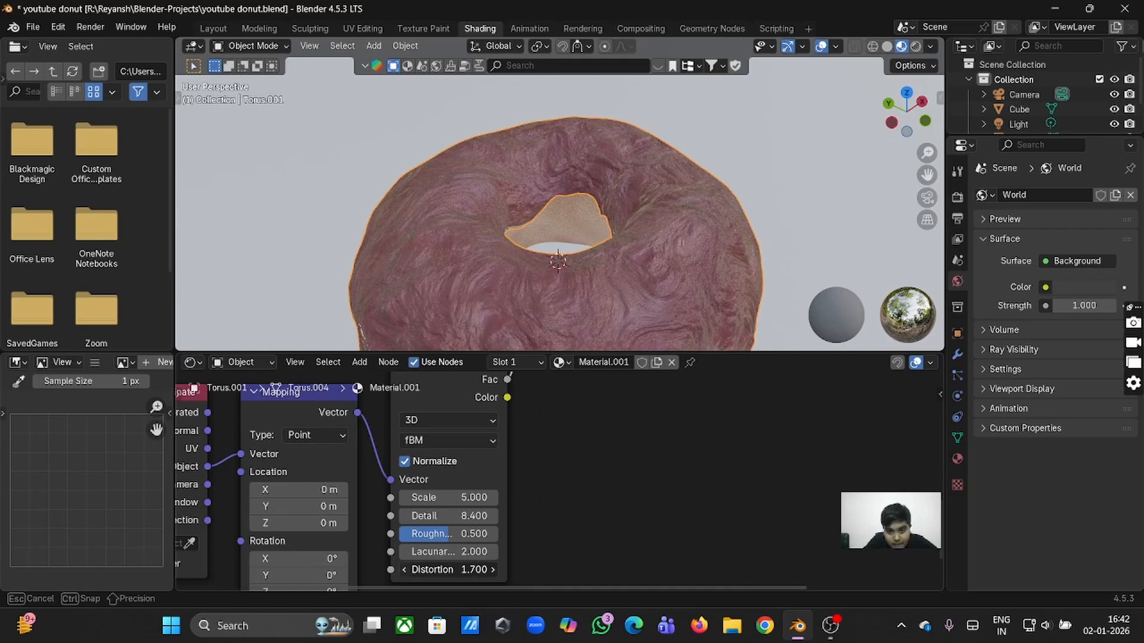
{"action": "double_click", "coordinate": [404, 570]}
{"action": "left_click", "coordinate": [404, 570]}
{"action": "double_click", "coordinate": [404, 570]}
{"action": "left_click", "coordinate": [404, 570]}
{"action": "left_click", "coordinate": [404, 570]}
{"action": "double_click", "coordinate": [404, 570]}
{"action": "double_click", "coordinate": [404, 570]}
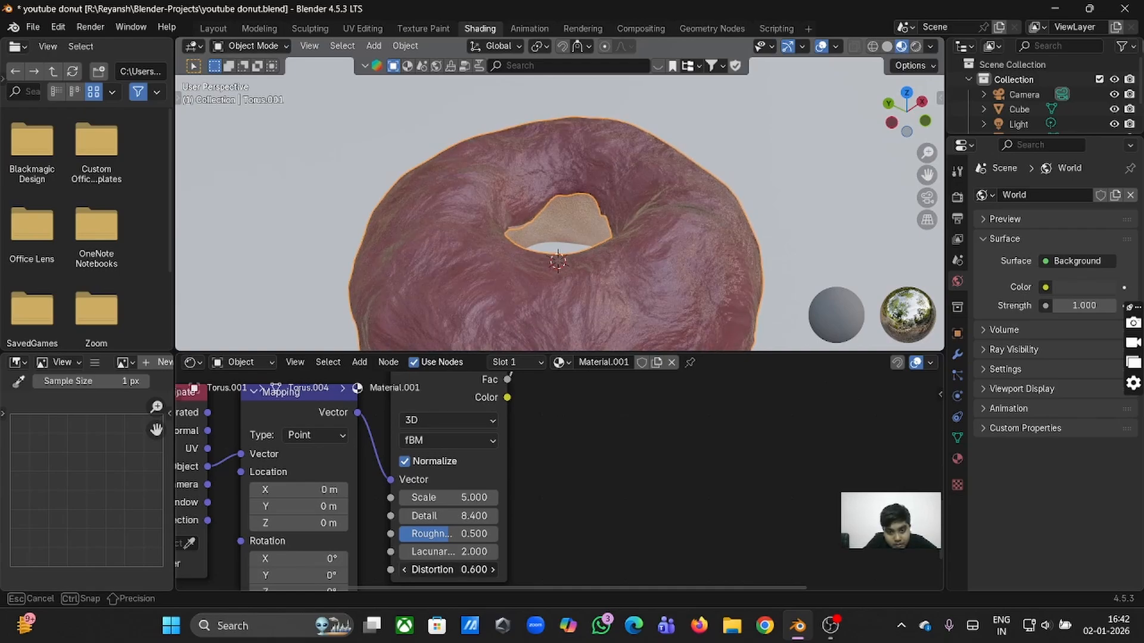
{"action": "left_click", "coordinate": [403, 570]}
{"action": "left_click", "coordinate": [404, 570]}
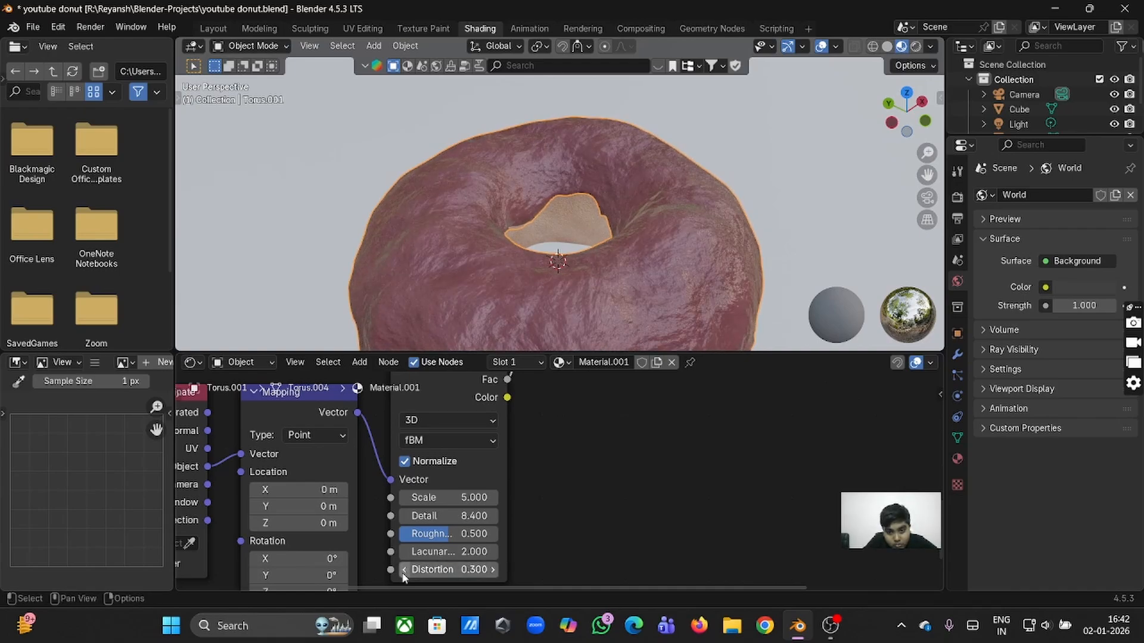
{"action": "scroll", "coordinate": [532, 275], "scroll_direction": "down", "scroll_amount": 8}
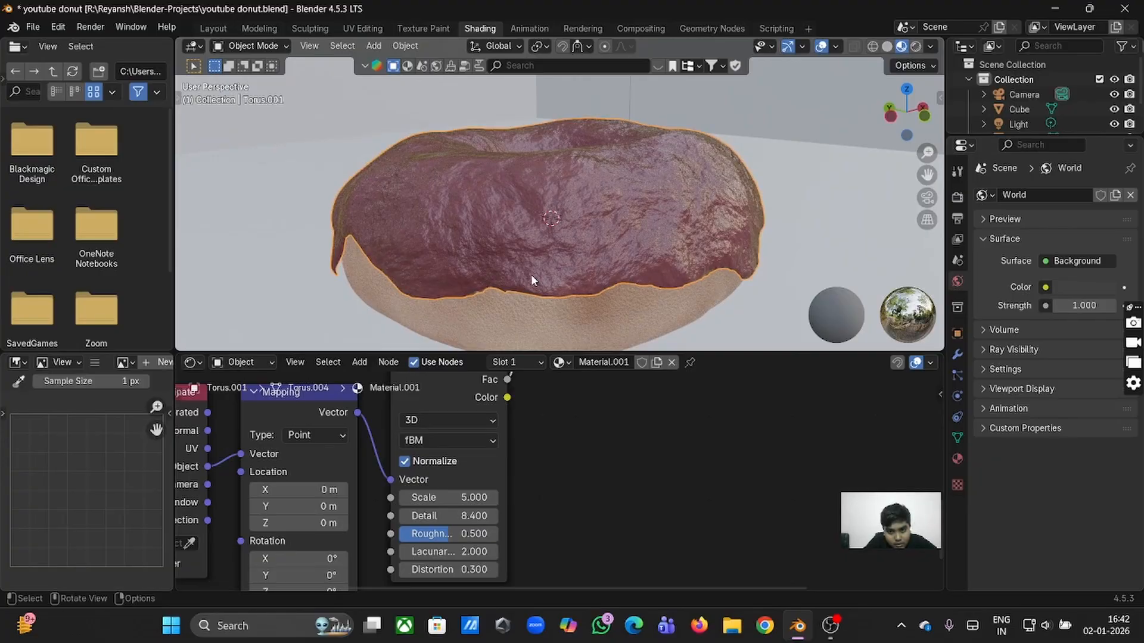
Raise the bump Noise Texture's Lacunarity to 2.2 and look closely at the icing surface.
{"action": "double_click", "coordinate": [494, 552]}
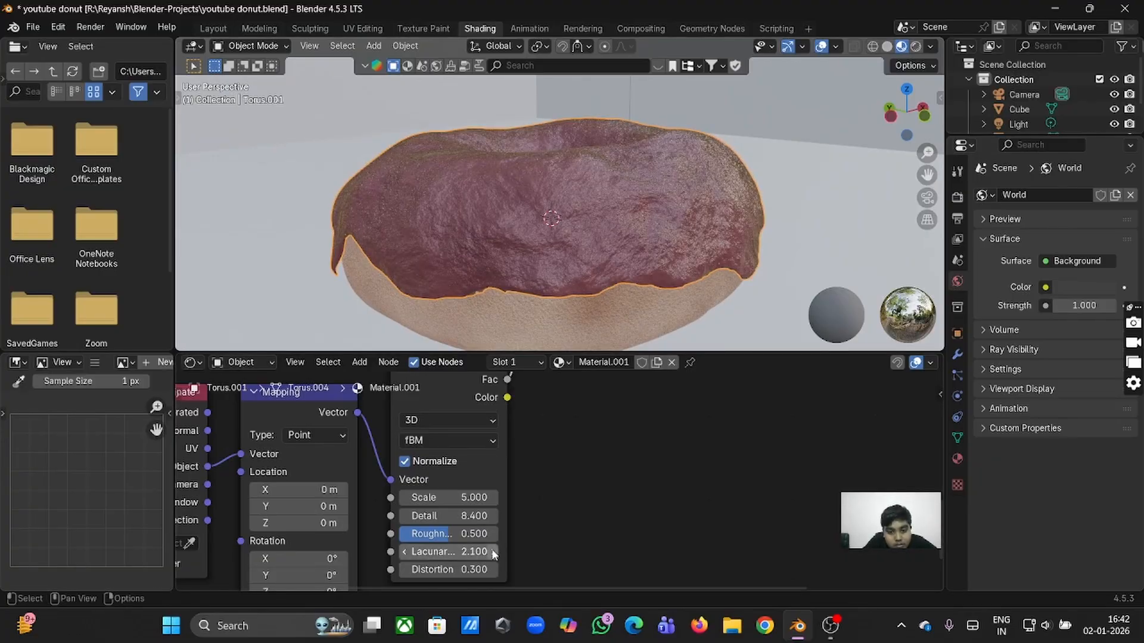
{"action": "scroll", "coordinate": [622, 302], "scroll_direction": "up", "scroll_amount": 2}
{"action": "scroll", "coordinate": [621, 301], "scroll_direction": "up", "scroll_amount": 4}
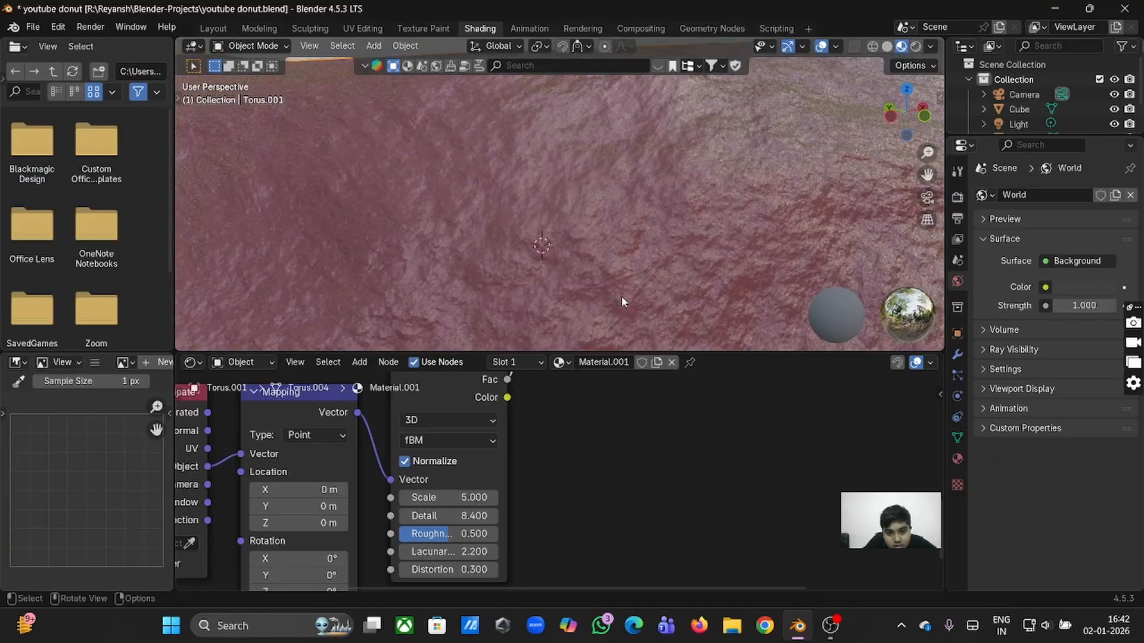
Lower the bump Noise Texture's Lacunarity to 1.4 and view the whole donut.
{"action": "left_click", "coordinate": [405, 552]}
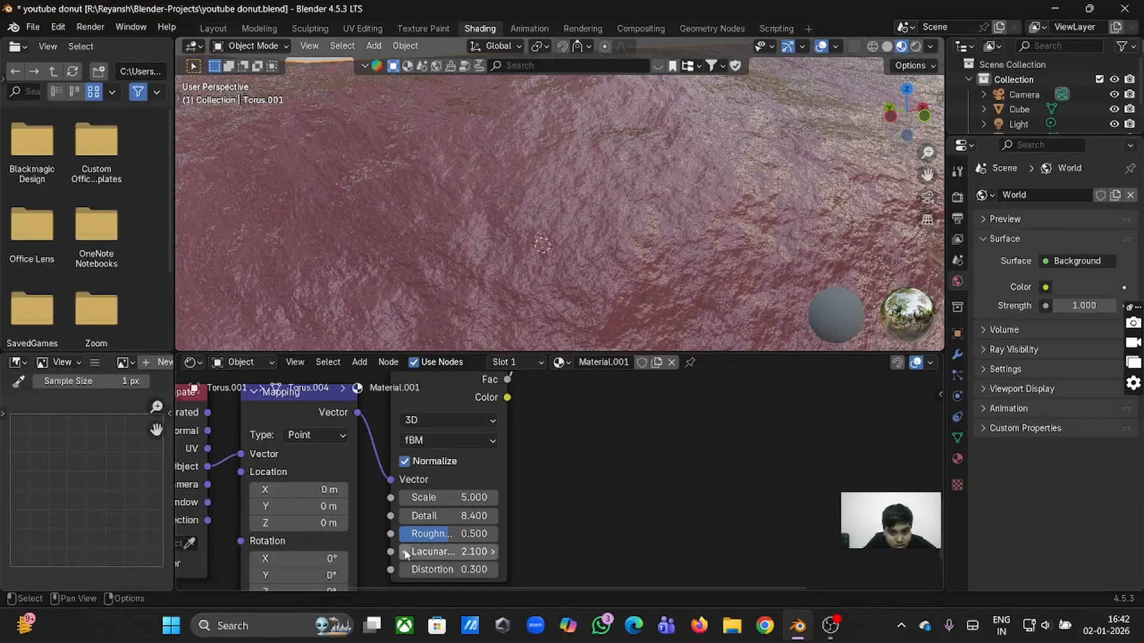
{"action": "left_click", "coordinate": [405, 552]}
{"action": "left_click", "coordinate": [405, 552]}
{"action": "left_click", "coordinate": [405, 551]}
{"action": "left_click", "coordinate": [405, 551]}
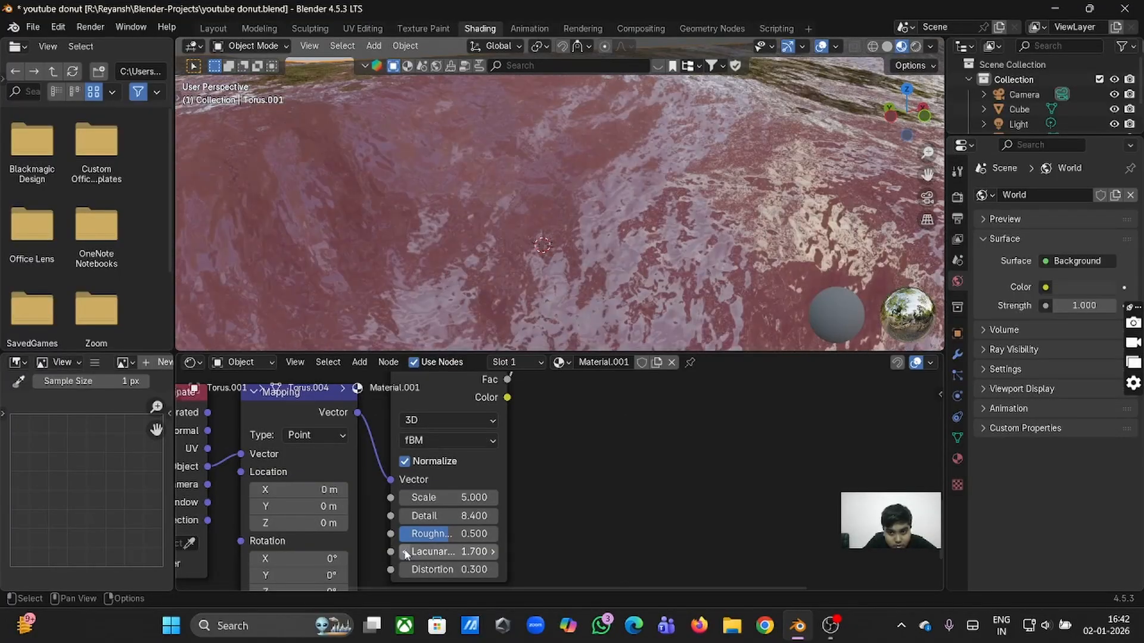
{"action": "left_click", "coordinate": [405, 552]}
{"action": "left_click", "coordinate": [405, 551]}
{"action": "left_click", "coordinate": [405, 551]}
{"action": "scroll", "coordinate": [608, 189], "scroll_direction": "down", "scroll_amount": 5}
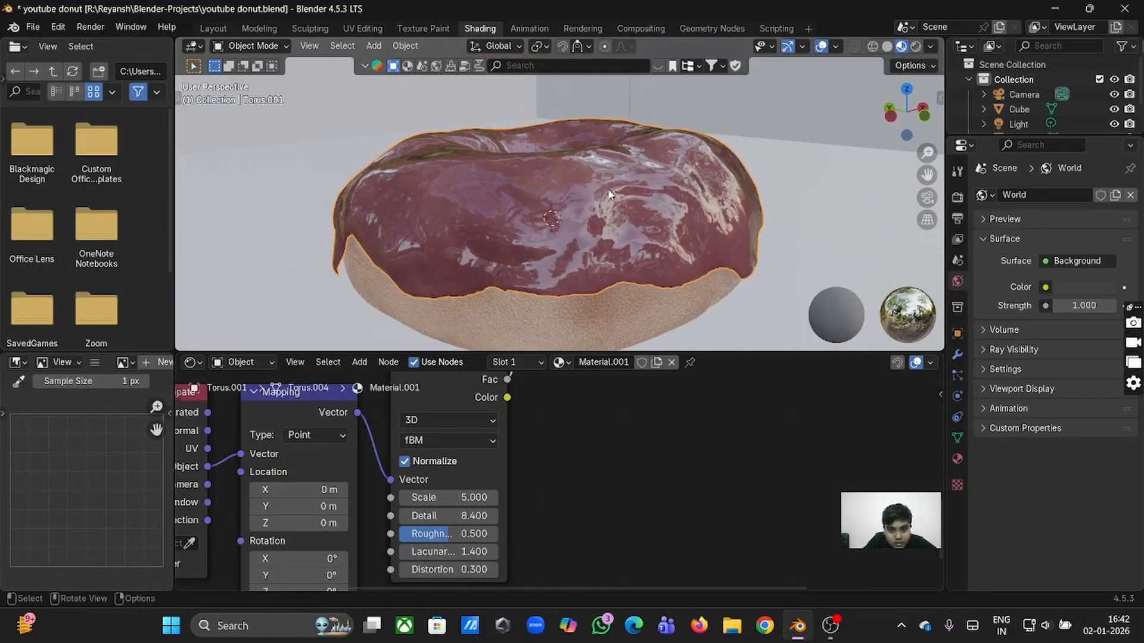
Raise the bump Noise Texture's Lacunarity to 1.9 and view the icing from near and far.
{"action": "middle_click_drag", "start_coordinate": [608, 188], "coordinate": [509, 382]}
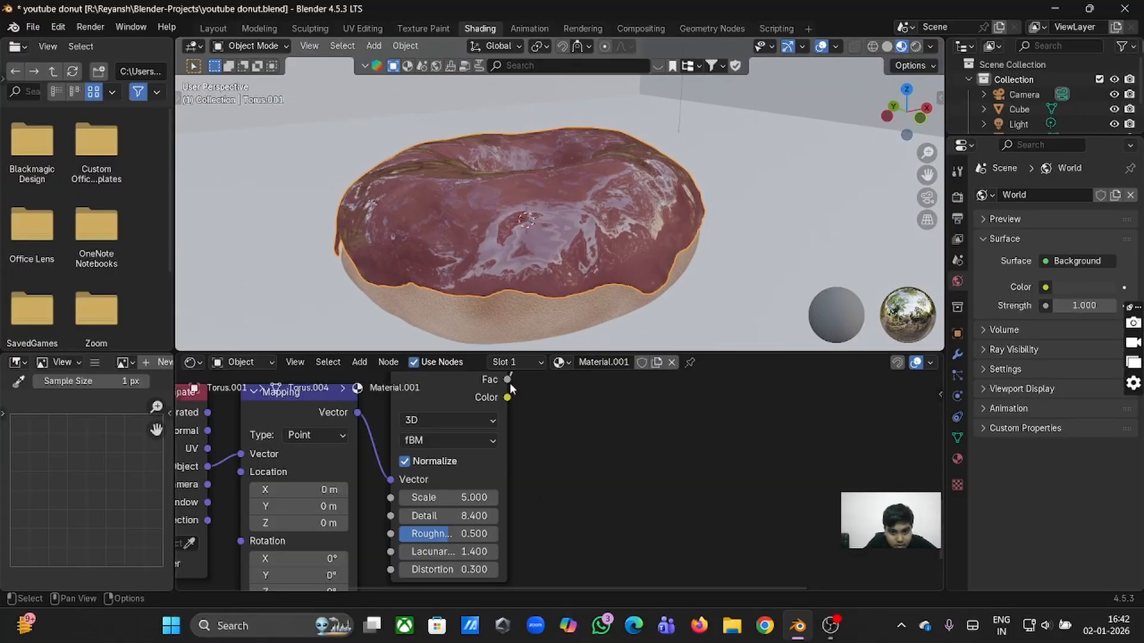
{"action": "left_click", "coordinate": [491, 552]}
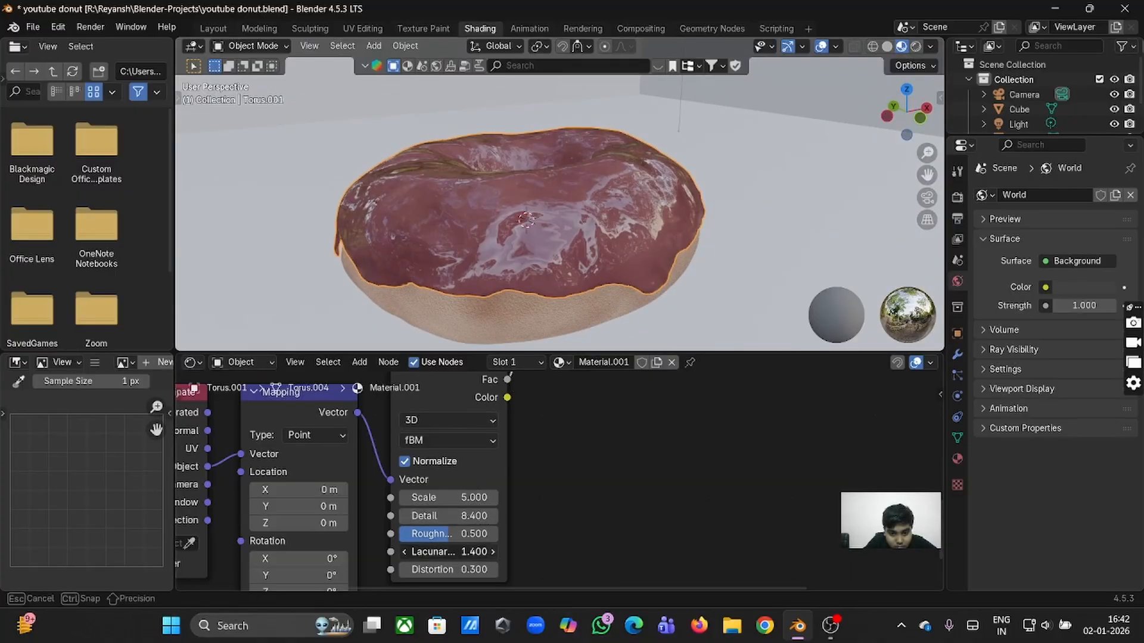
{"action": "left_click", "coordinate": [492, 552]}
{"action": "left_click", "coordinate": [492, 551]}
{"action": "left_click", "coordinate": [492, 552]}
{"action": "left_click", "coordinate": [492, 551]}
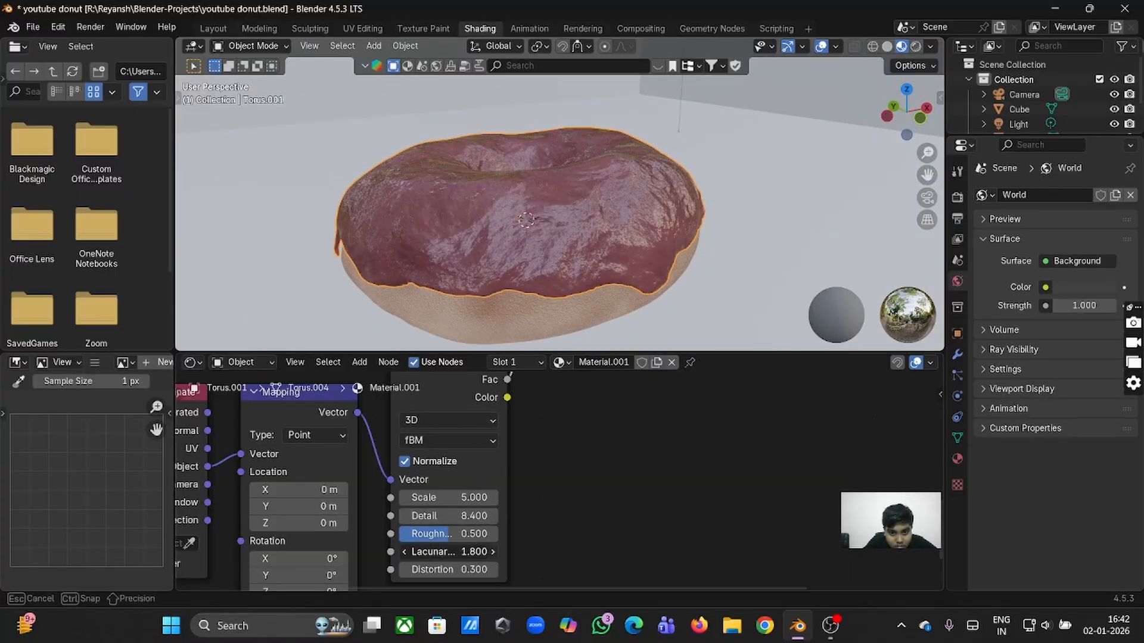
{"action": "scroll", "coordinate": [556, 198], "scroll_direction": "left", "scroll_amount": 5}
{"action": "scroll", "coordinate": [556, 197], "scroll_direction": "up", "scroll_amount": 2}
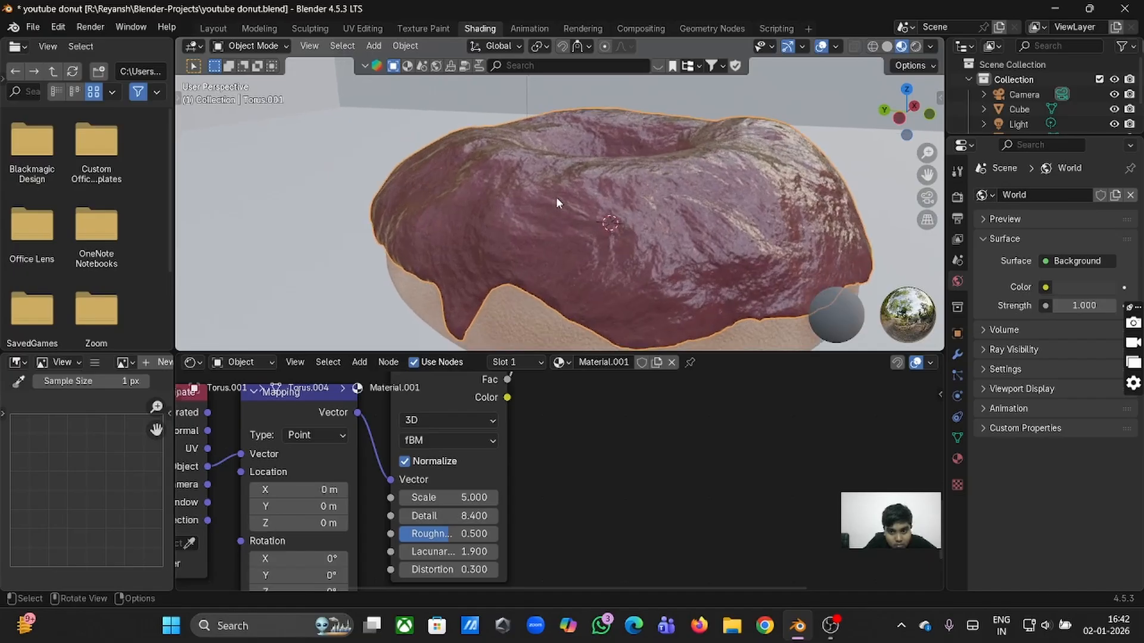
{"action": "scroll", "coordinate": [556, 197], "scroll_direction": "down", "scroll_amount": 5}
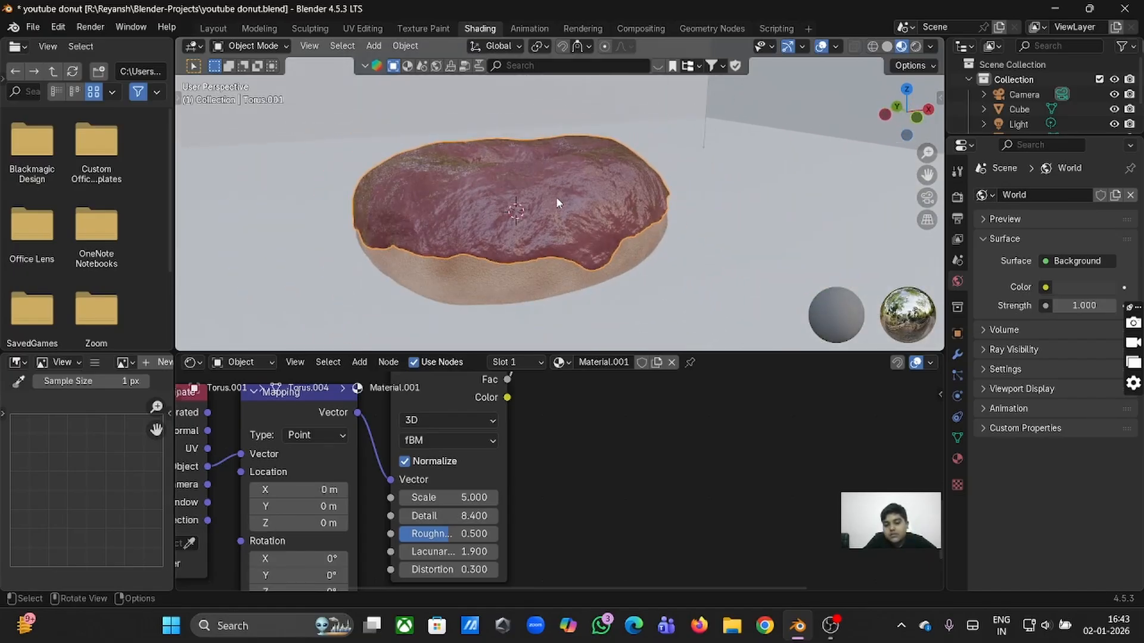
Select the room cube instead of the icing and examine the donut's icing from the sides, below and above in material preview.
{"action": "left_click", "coordinate": [770, 326]}
{"action": "scroll", "coordinate": [769, 280], "scroll_direction": "left", "scroll_amount": 10}
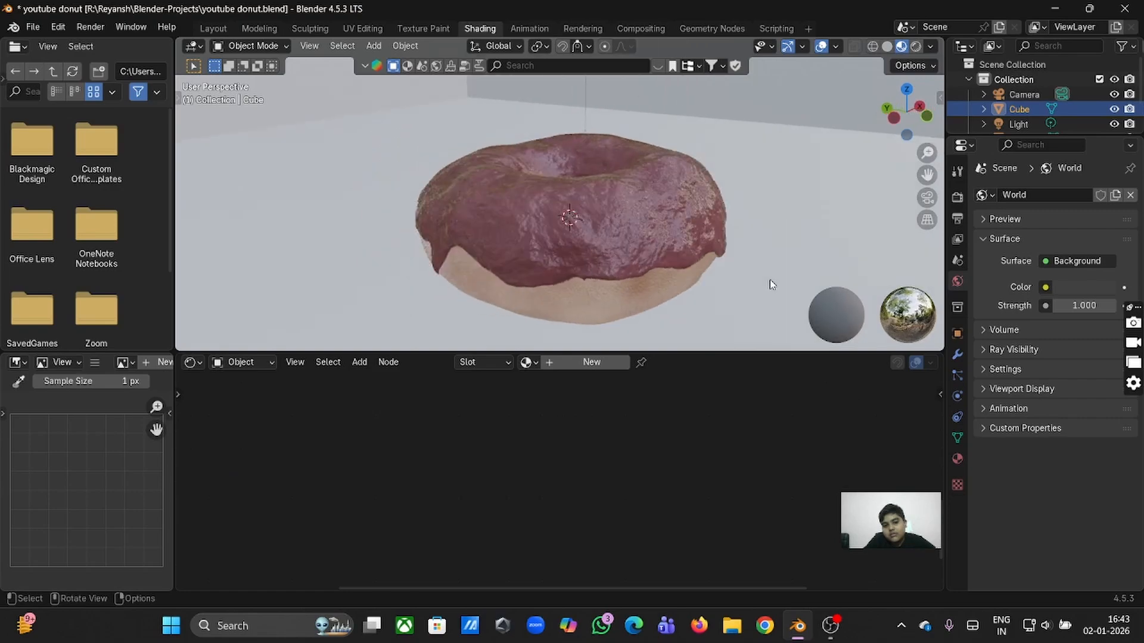
{"action": "scroll", "coordinate": [769, 280], "scroll_direction": "down", "scroll_amount": 4}
{"action": "scroll", "coordinate": [769, 280], "scroll_direction": "down", "scroll_amount": 1}
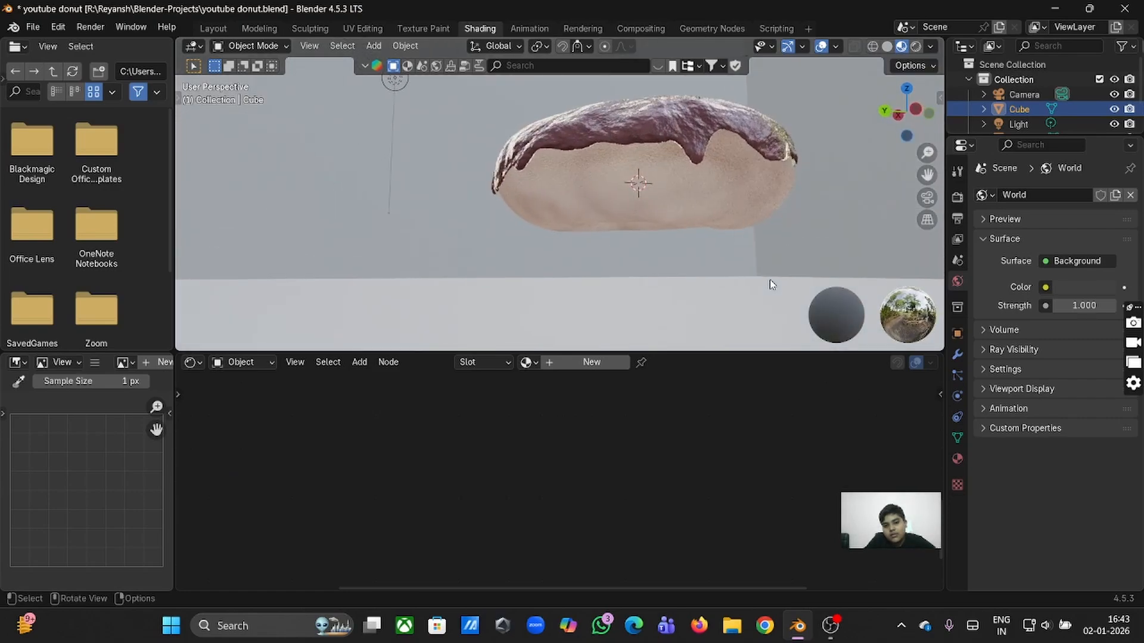
{"action": "scroll", "coordinate": [770, 280], "scroll_direction": "right", "scroll_amount": 8}
{"action": "scroll", "coordinate": [769, 280], "scroll_direction": "up", "scroll_amount": 4}
{"action": "scroll", "coordinate": [770, 280], "scroll_direction": "up", "scroll_amount": 5}
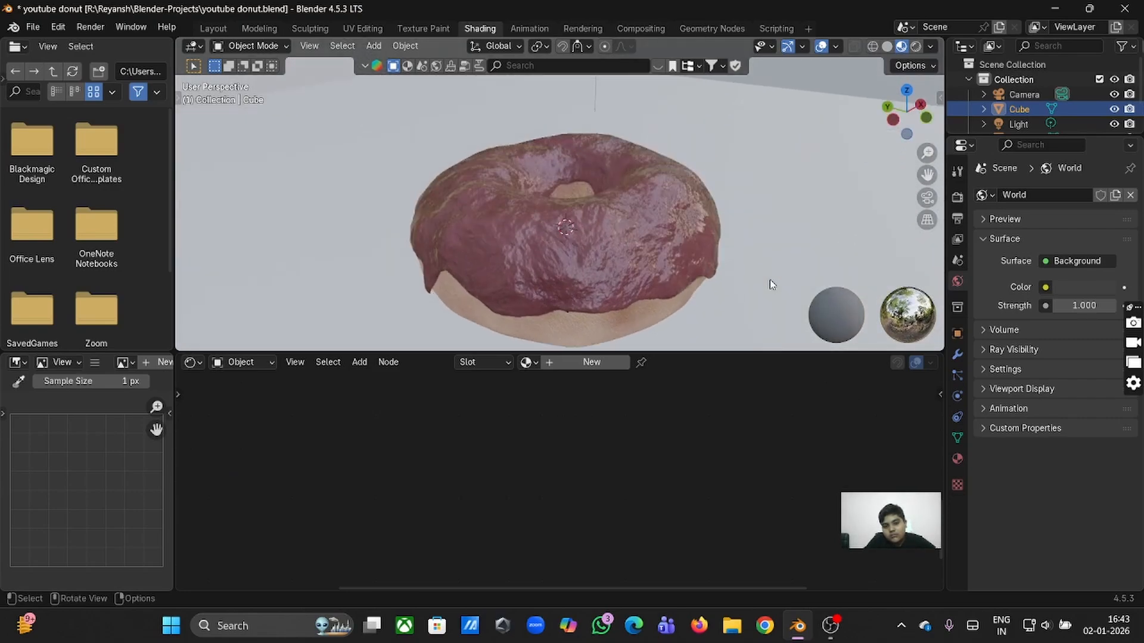
{"action": "scroll", "coordinate": [770, 279], "scroll_direction": "left", "scroll_amount": 12}
{"action": "scroll", "coordinate": [769, 280], "scroll_direction": "down", "scroll_amount": 4}
{"action": "scroll", "coordinate": [769, 280], "scroll_direction": "up", "scroll_amount": 5}
{"action": "scroll", "coordinate": [769, 280], "scroll_direction": "left", "scroll_amount": 8}
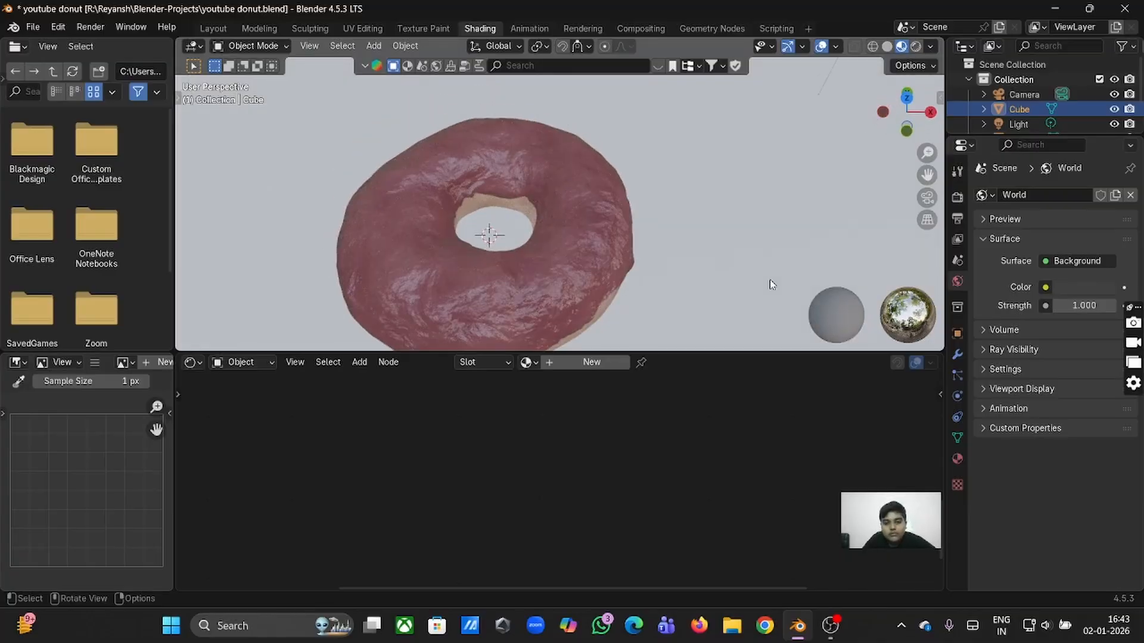
{"action": "scroll", "coordinate": [674, 218], "scroll_direction": "left", "scroll_amount": 5}
{"action": "scroll", "coordinate": [673, 218], "scroll_direction": "down", "scroll_amount": 4}
{"action": "scroll", "coordinate": [676, 223], "scroll_direction": "left", "scroll_amount": 3}
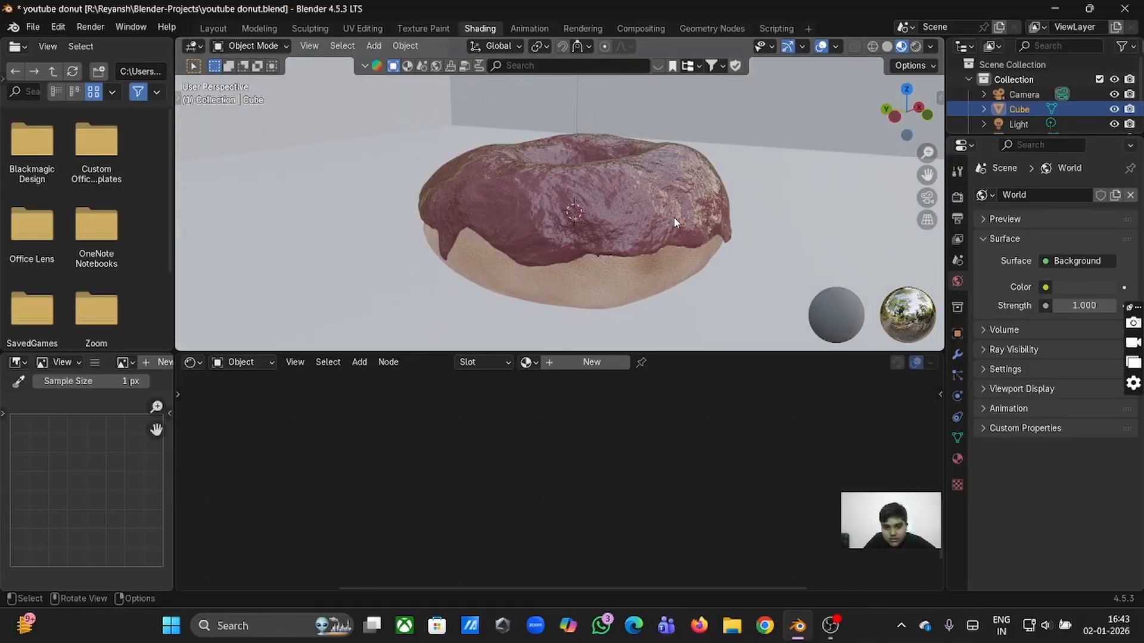
{"action": "scroll", "coordinate": [675, 223], "scroll_direction": "right", "scroll_amount": 12}
{"action": "scroll", "coordinate": [675, 223], "scroll_direction": "right", "scroll_amount": 5}
{"action": "scroll", "coordinate": [675, 223], "scroll_direction": "right", "scroll_amount": 3}
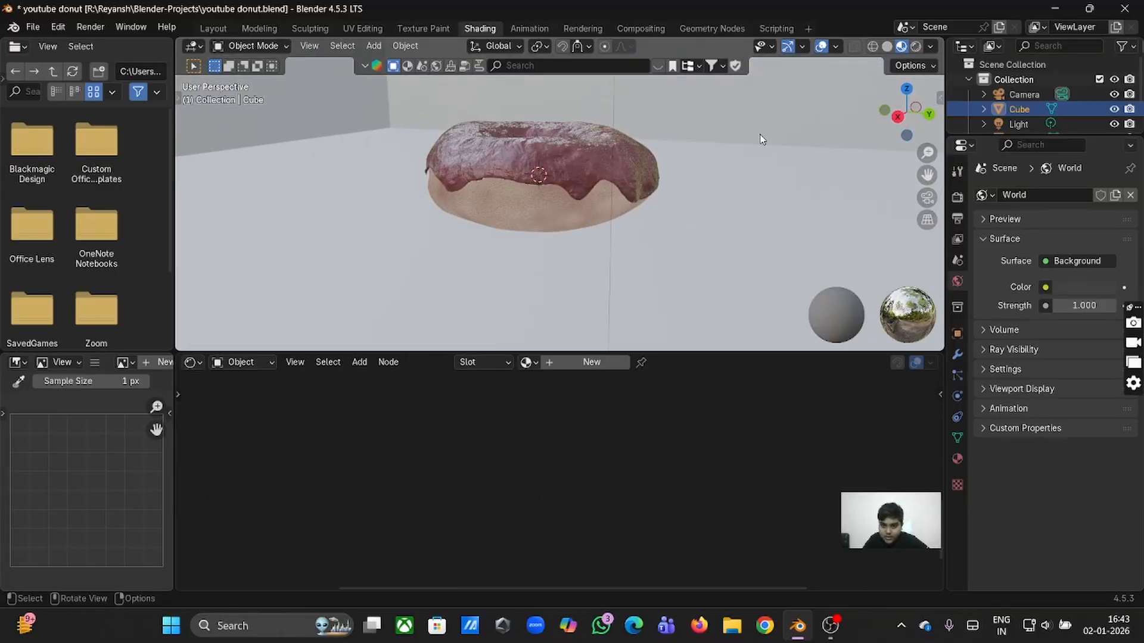
{"action": "scroll", "coordinate": [733, 313], "scroll_direction": "down", "scroll_amount": 3}
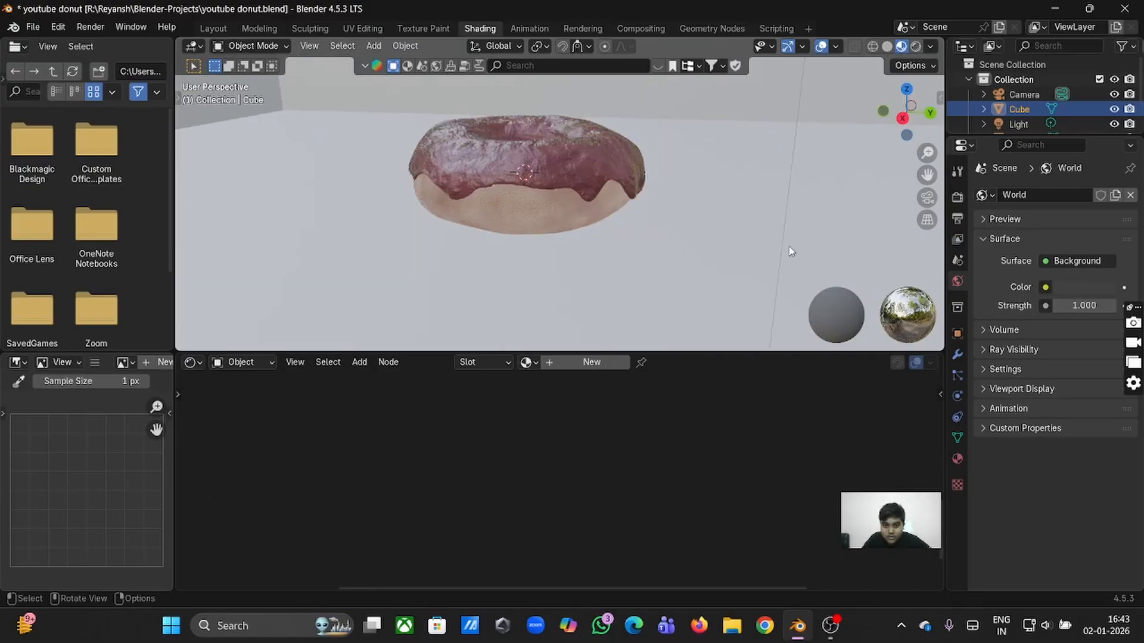
Switch the viewport to rendered shading and view the donut from above and from the side.
{"action": "left_click", "coordinate": [915, 46]}
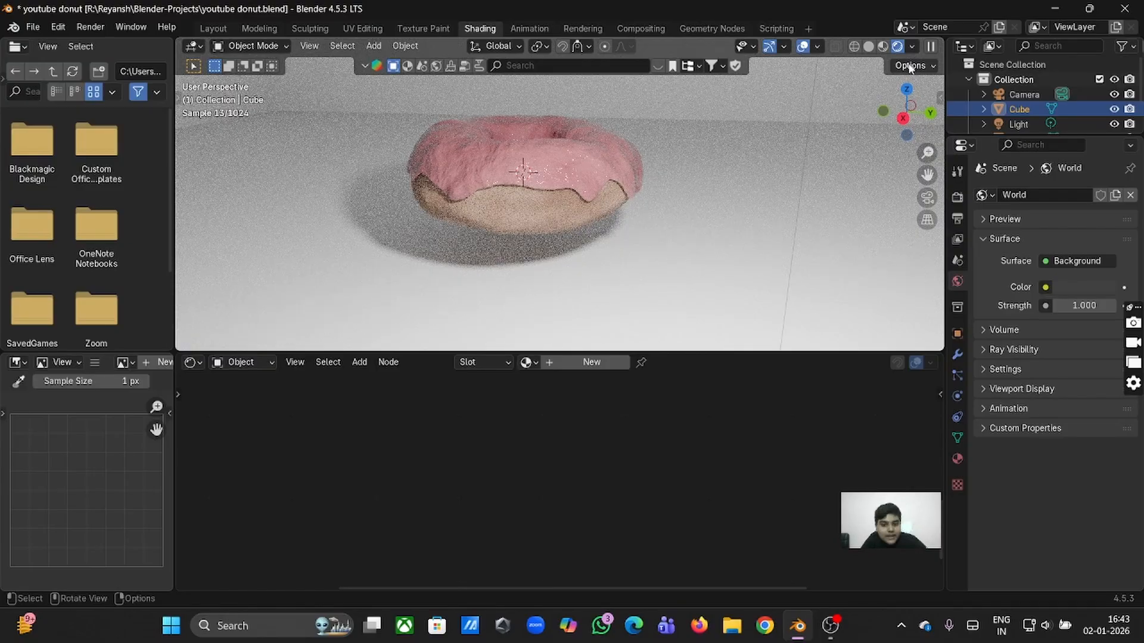
{"action": "middle_click_drag", "start_coordinate": [746, 166], "coordinate": [746, 165]}
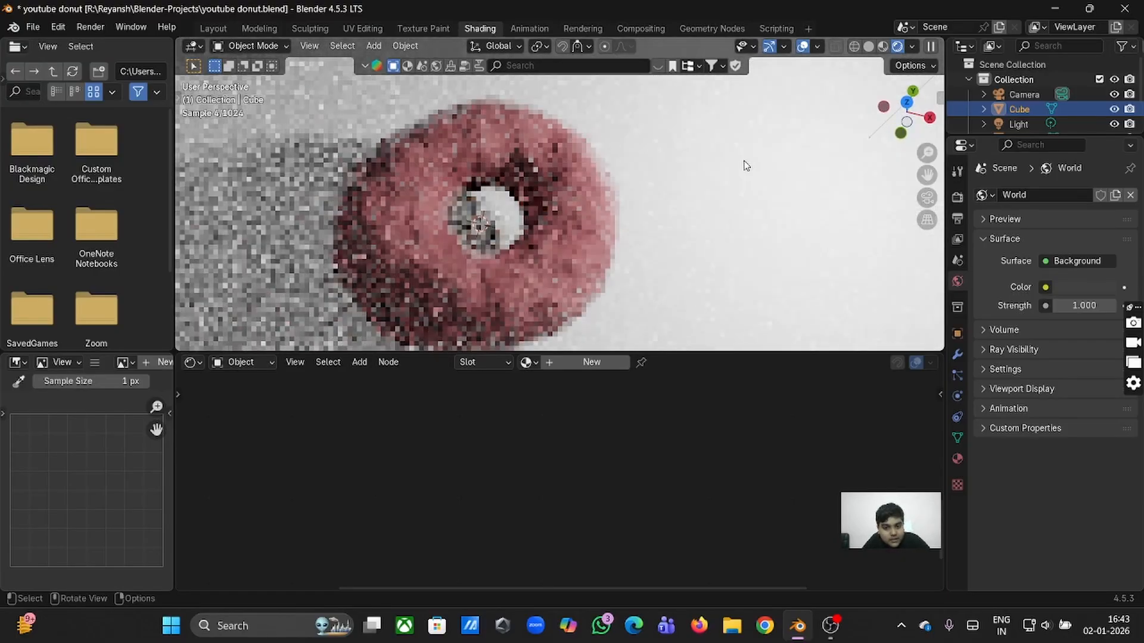
{"action": "middle_click_drag", "start_coordinate": [746, 165], "coordinate": [743, 164]}
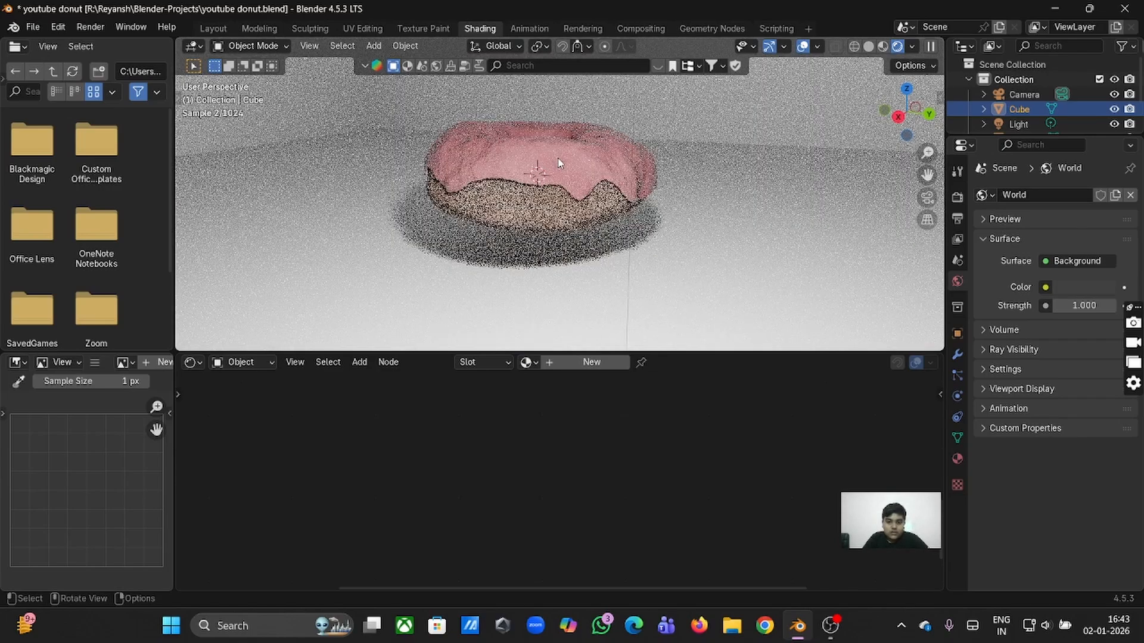
Brighten the end colour of the icing's Color Ramp and lower the colour Noise Texture's Scale to 4.8.
{"action": "left_click", "coordinate": [558, 162]}
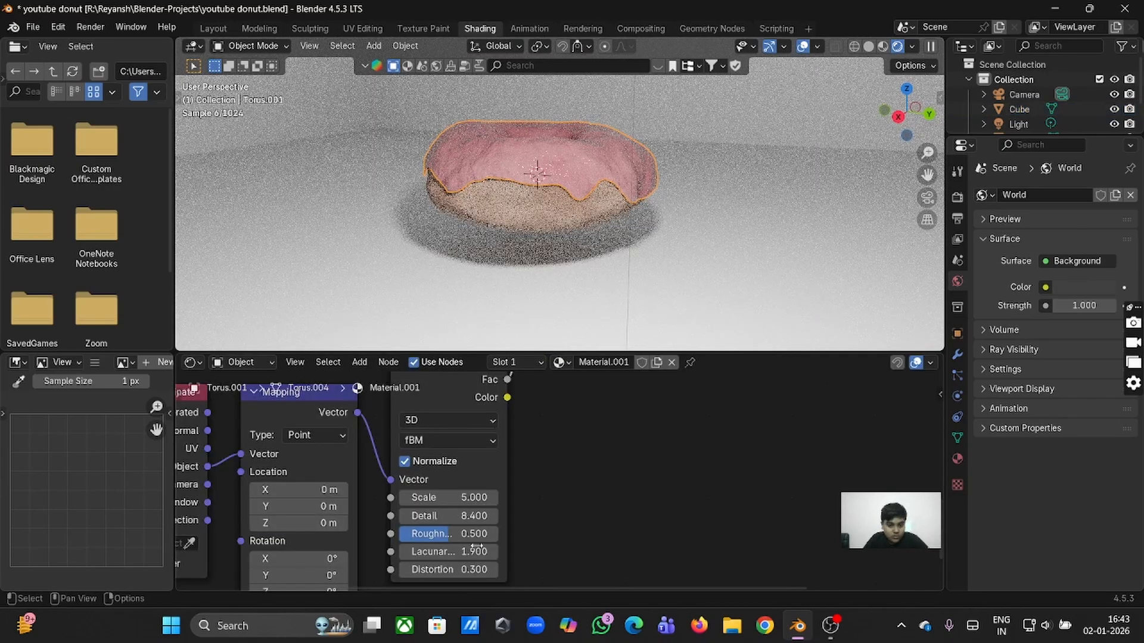
{"action": "scroll", "coordinate": [579, 477], "scroll_direction": "up", "scroll_amount": 5}
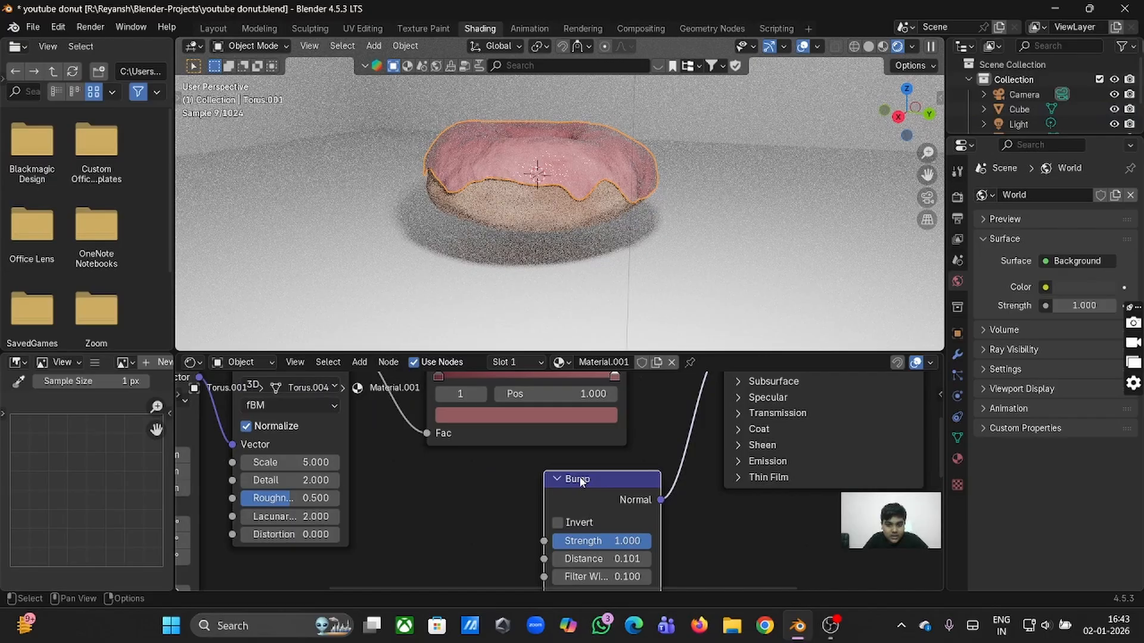
{"action": "scroll", "coordinate": [579, 480], "scroll_direction": "up", "scroll_amount": 1}
{"action": "scroll", "coordinate": [605, 428], "scroll_direction": "up", "scroll_amount": 5}
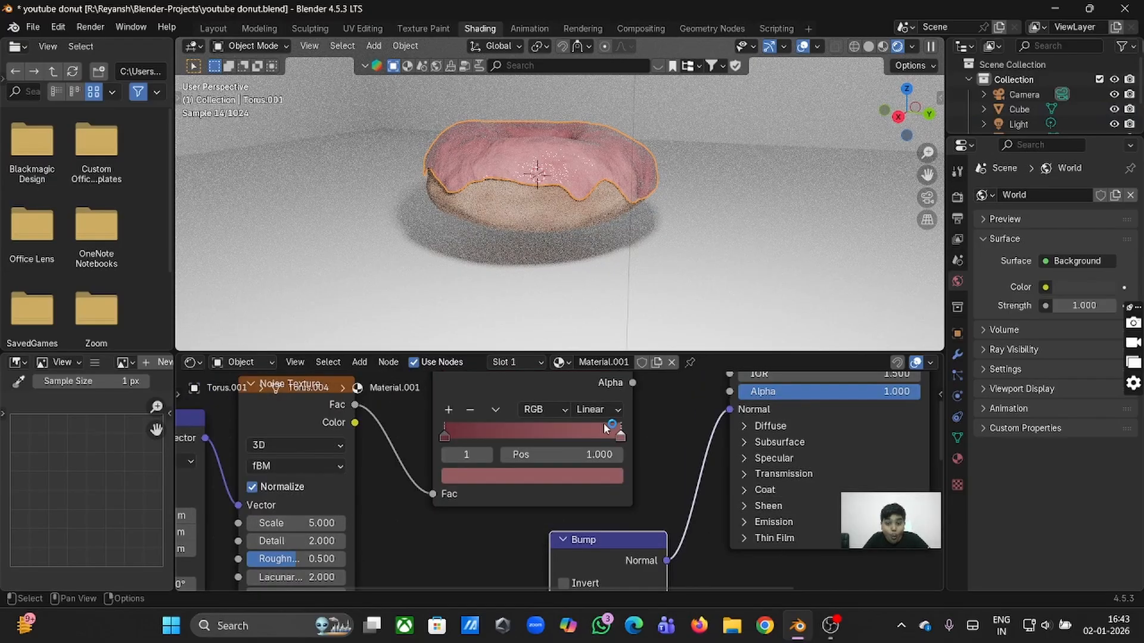
{"action": "scroll", "coordinate": [606, 435], "scroll_direction": "up", "scroll_amount": 1}
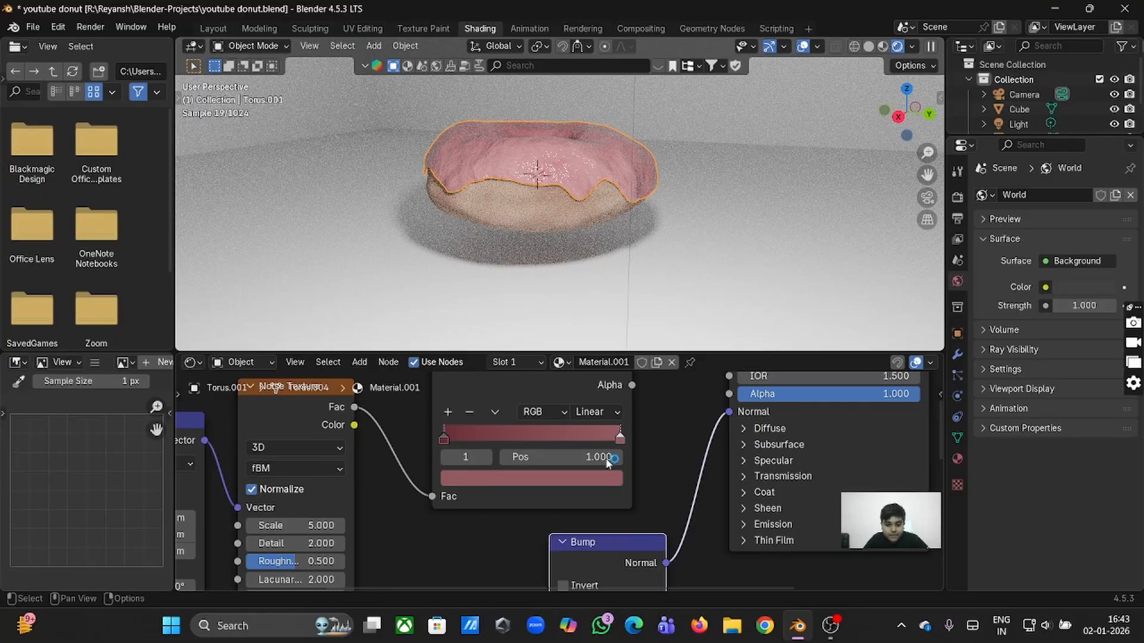
{"action": "left_click", "coordinate": [617, 443]}
{"action": "left_click", "coordinate": [602, 480]}
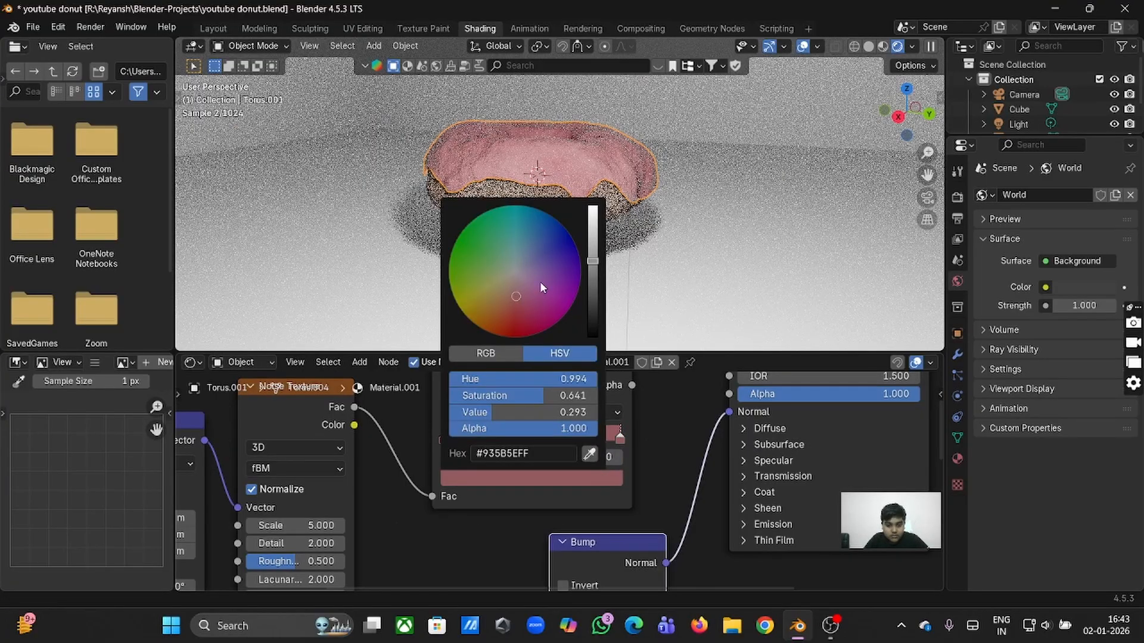
{"action": "left_click_drag", "start_coordinate": [593, 261], "coordinate": [593, 254]}
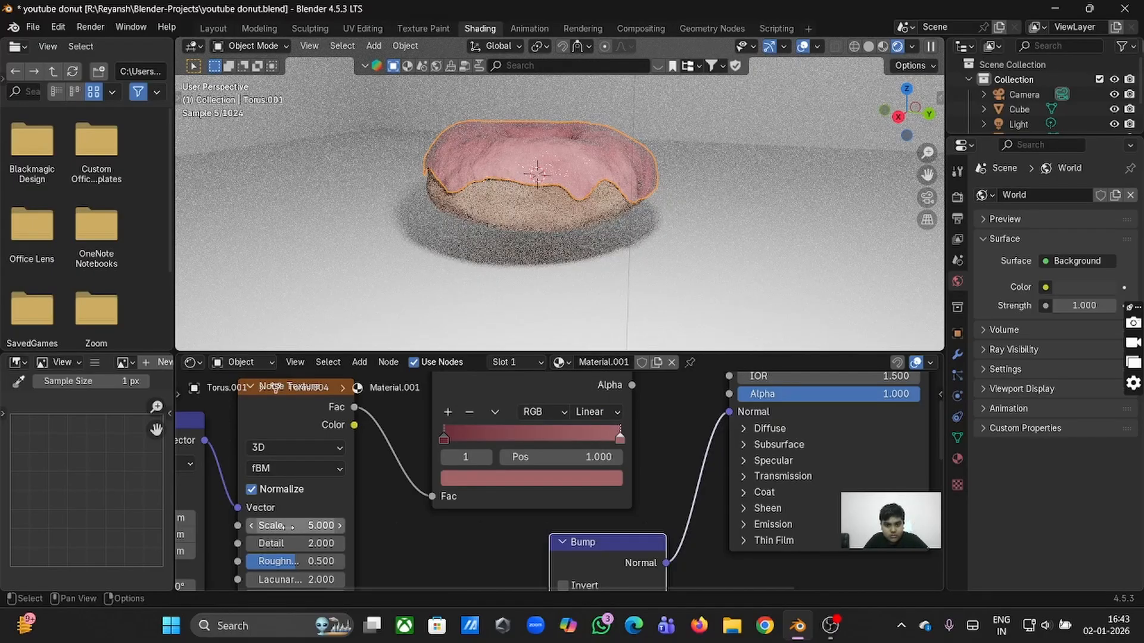
{"action": "mouse_move", "coordinate": [292, 526]}
{"action": "left_mouse_down"}
{"action": "mouse_move", "coordinate": [315, 526]}
{"action": "mouse_move", "coordinate": [286, 526]}
{"action": "left_mouse_up"}
Test the icing material's Roughness at 0.451 on the rendered donut and settle on 0.091.
{"action": "middle_click_drag", "start_coordinate": [756, 394], "coordinate": [655, 473]}
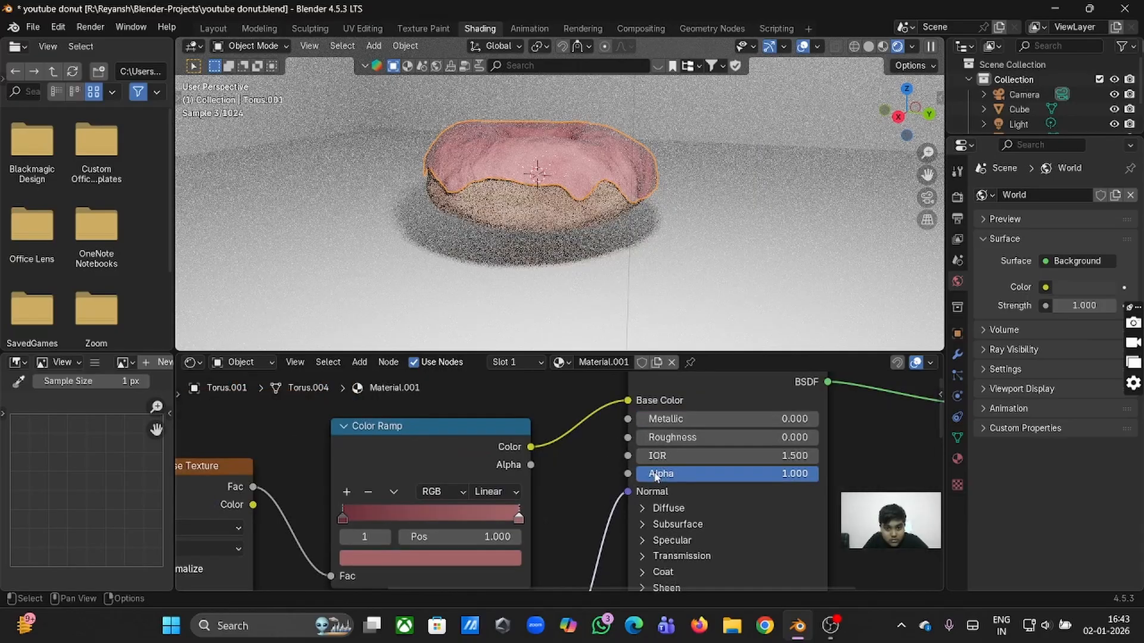
{"action": "left_click_drag", "start_coordinate": [656, 438], "coordinate": [675, 438]}
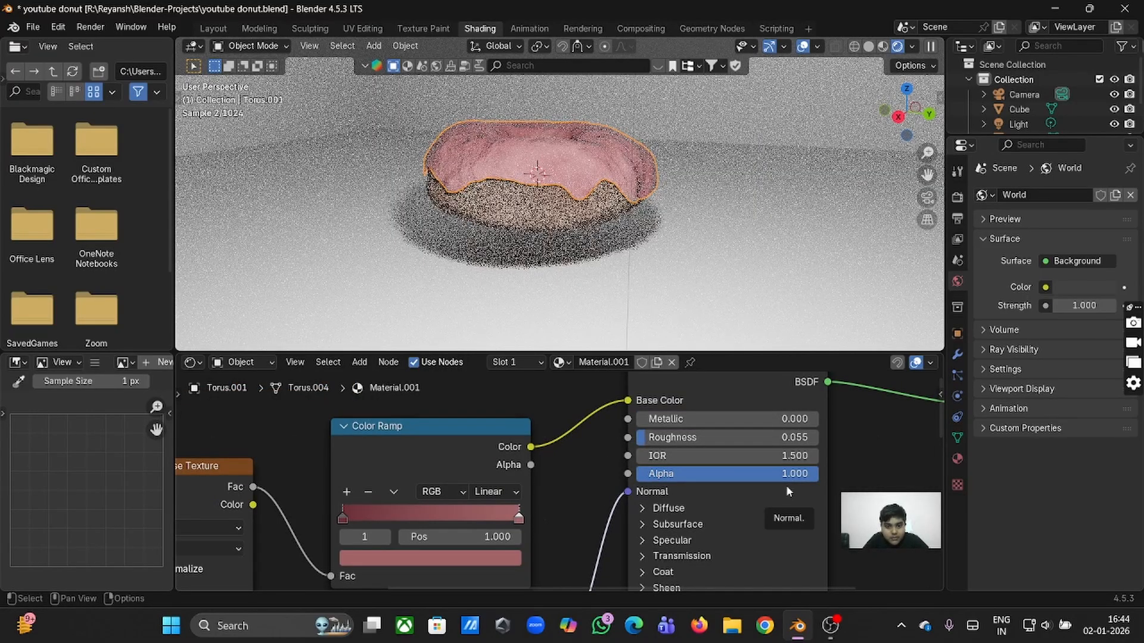
{"action": "left_click_drag", "start_coordinate": [661, 418], "coordinate": [717, 437]}
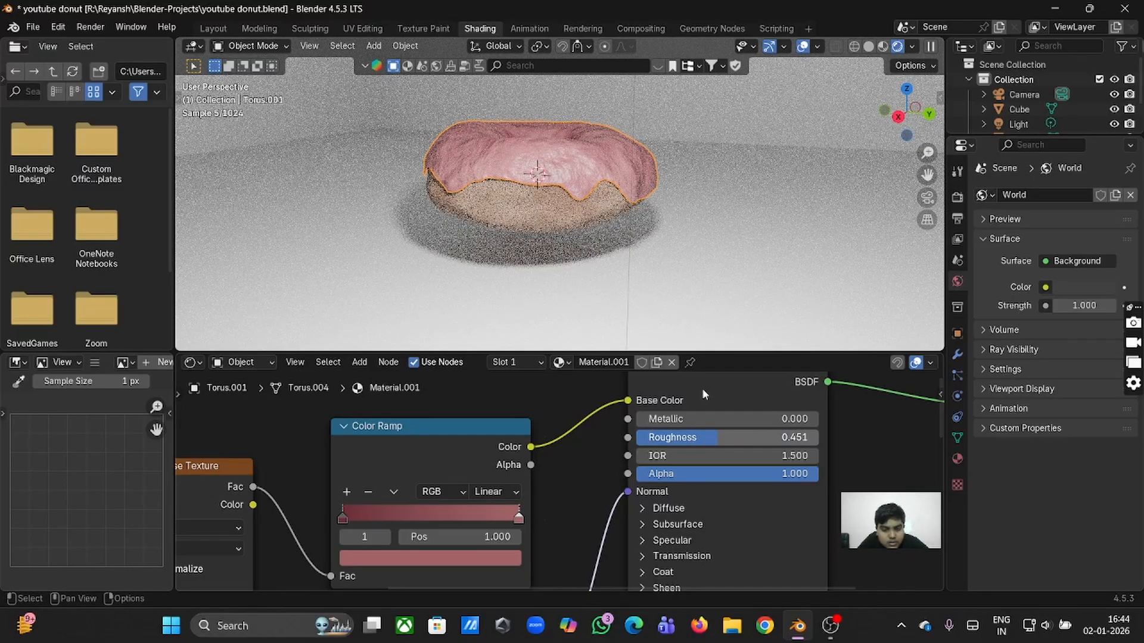
{"action": "scroll", "coordinate": [682, 328], "scroll_direction": "left", "scroll_amount": 10}
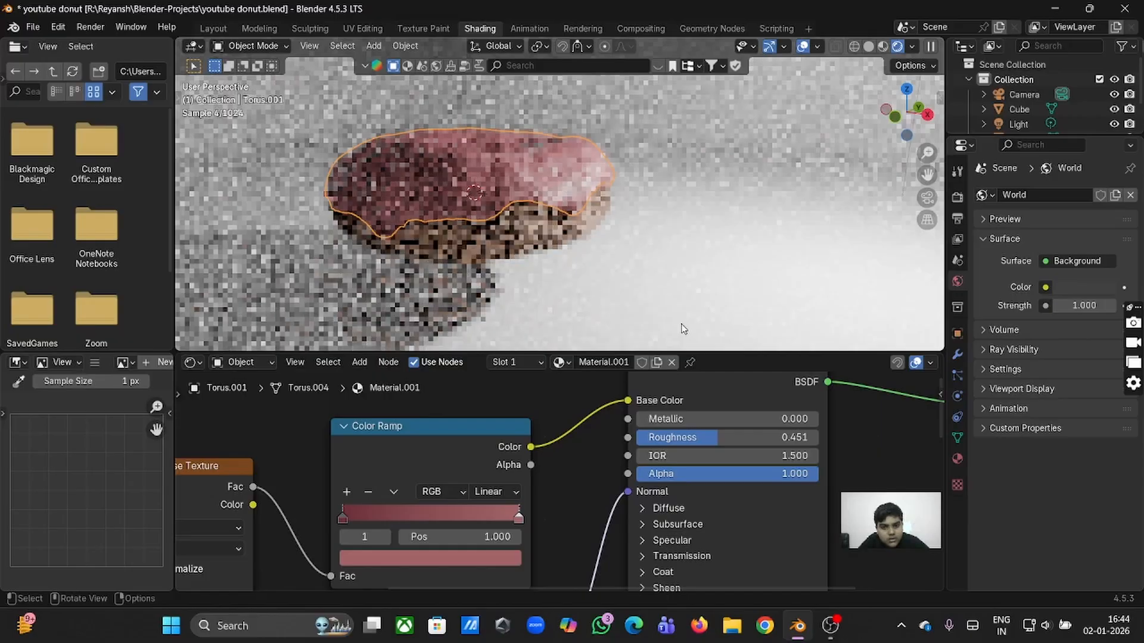
{"action": "scroll", "coordinate": [682, 328], "scroll_direction": "left", "scroll_amount": 8}
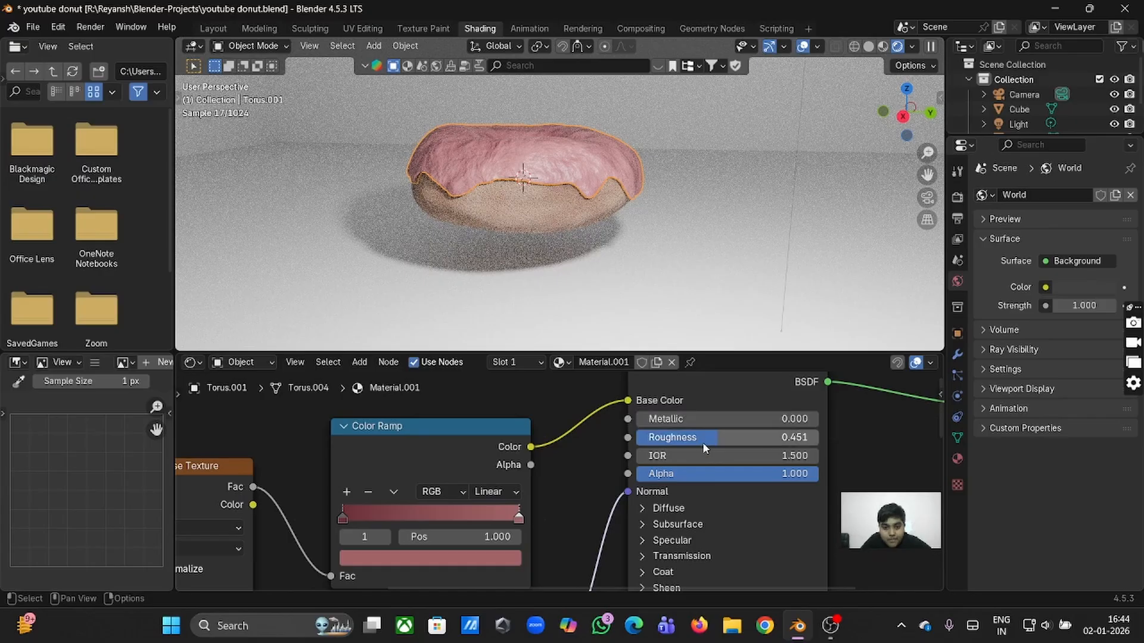
{"action": "left_click_drag", "start_coordinate": [702, 442], "coordinate": [637, 442]}
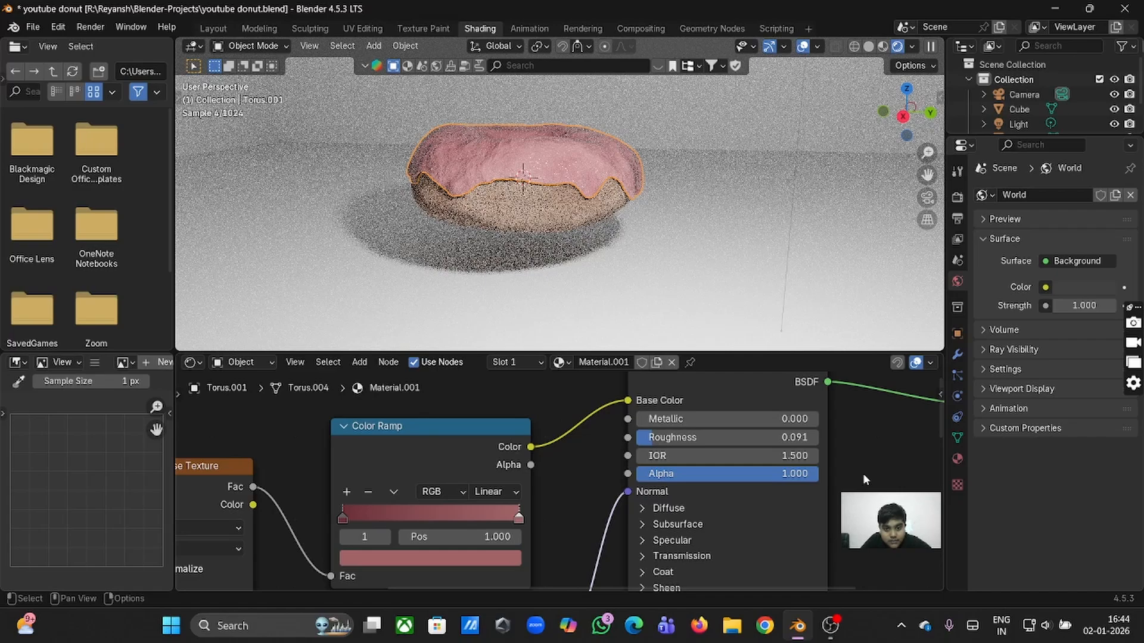
Look over the icing material's colour Noise Texture and Bump node settings.
{"action": "middle_click_drag", "start_coordinate": [627, 557], "coordinate": [652, 539]}
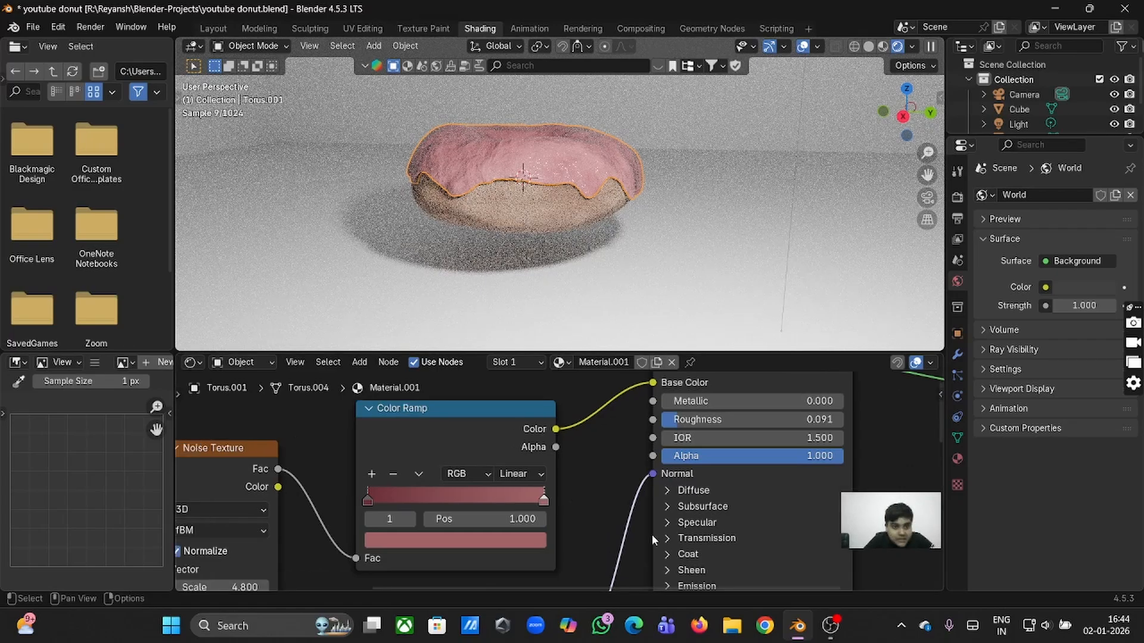
{"action": "scroll", "coordinate": [651, 534], "scroll_direction": "down", "scroll_amount": 1}
{"action": "scroll", "coordinate": [652, 534], "scroll_direction": "left", "scroll_amount": 1}
{"action": "scroll", "coordinate": [652, 534], "scroll_direction": "down", "scroll_amount": 2}
{"action": "scroll", "coordinate": [652, 535], "scroll_direction": "left", "scroll_amount": 2}
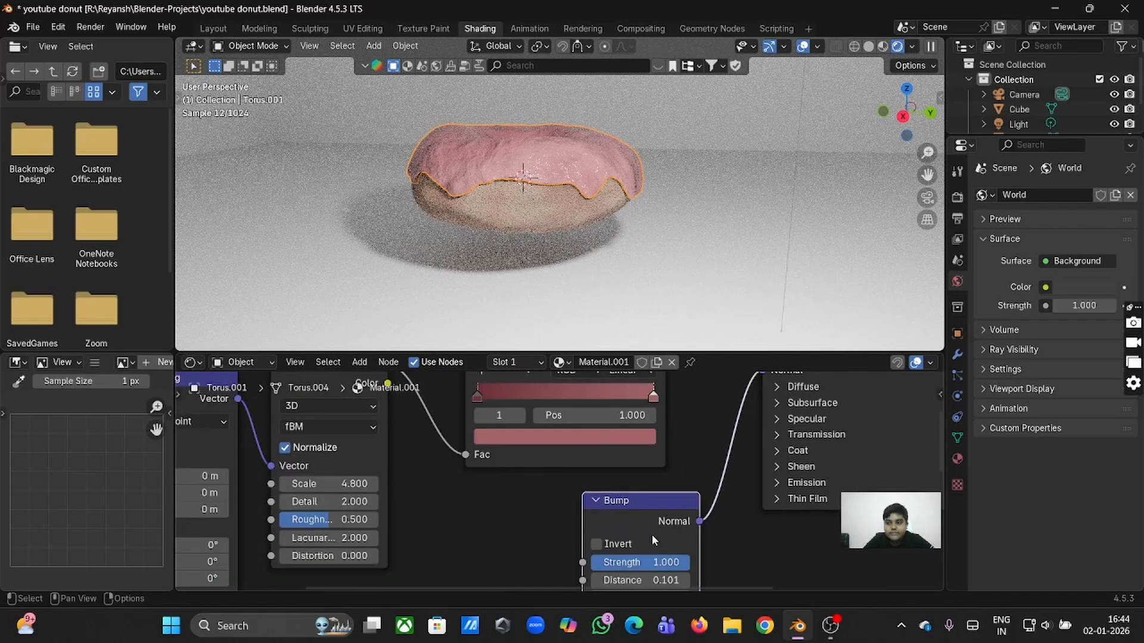
{"action": "scroll", "coordinate": [652, 539], "scroll_direction": "down", "scroll_amount": 1}
{"action": "scroll", "coordinate": [653, 540], "scroll_direction": "right", "scroll_amount": 1}
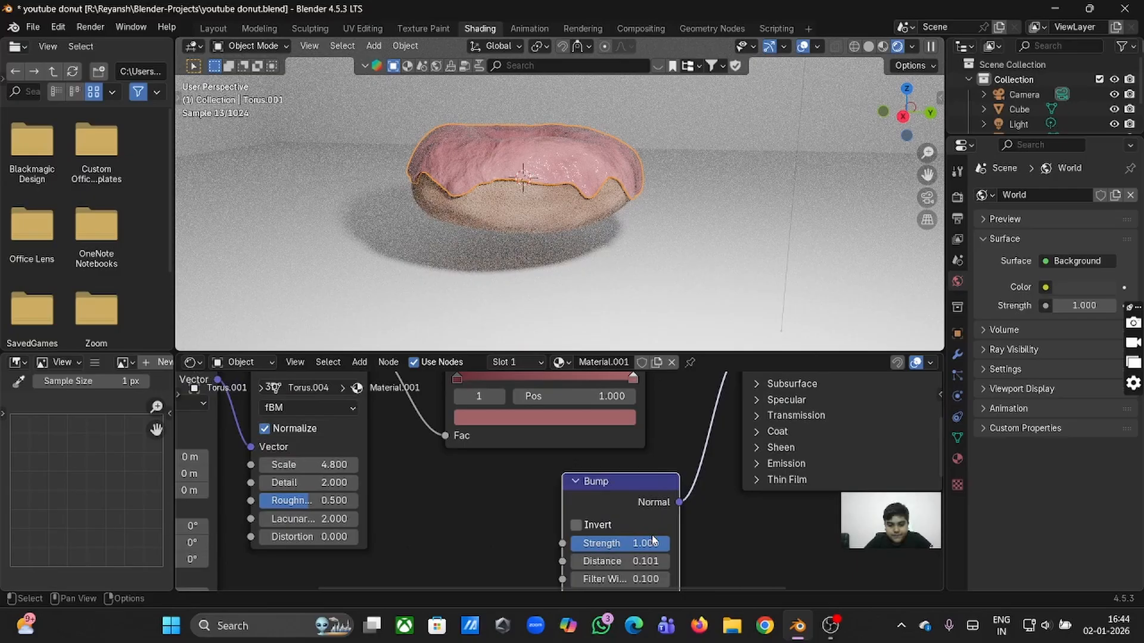
{"action": "scroll", "coordinate": [652, 536], "scroll_direction": "down", "scroll_amount": 1}
{"action": "scroll", "coordinate": [652, 536], "scroll_direction": "right", "scroll_amount": 1}
{"action": "scroll", "coordinate": [779, 133], "scroll_direction": "up", "scroll_amount": 2}
{"action": "scroll", "coordinate": [780, 133], "scroll_direction": "left", "scroll_amount": 2}
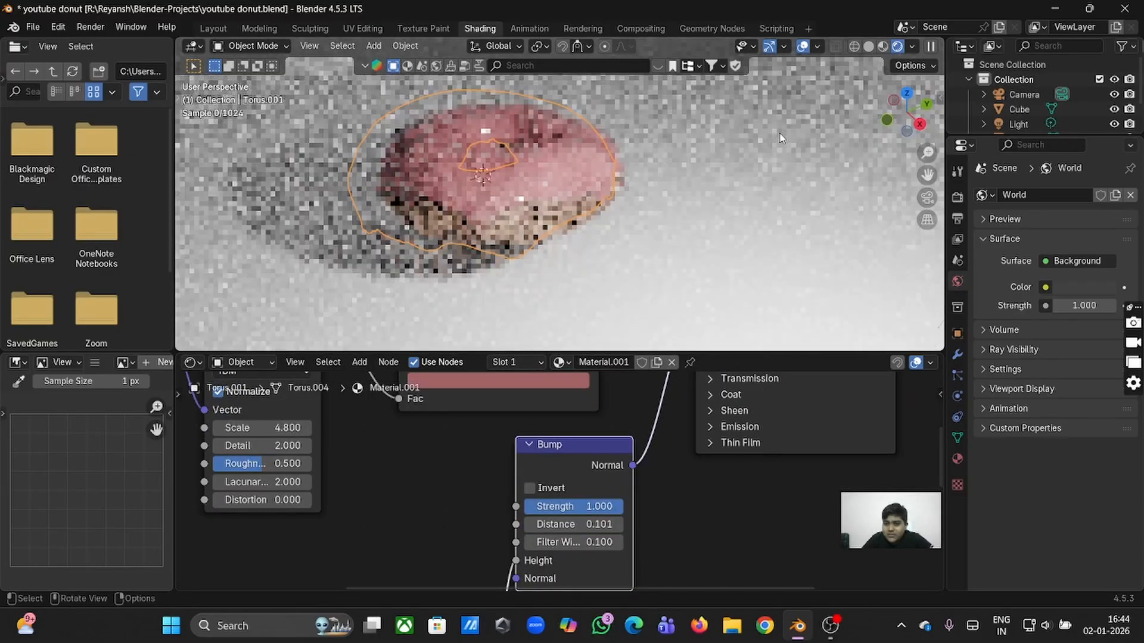
View the rendered donut and its shadow from closer and farther away.
{"action": "scroll", "coordinate": [780, 138], "scroll_direction": "up", "scroll_amount": 3}
{"action": "scroll", "coordinate": [780, 137], "scroll_direction": "down", "scroll_amount": 4}
{"action": "scroll", "coordinate": [780, 138], "scroll_direction": "down", "scroll_amount": 5}
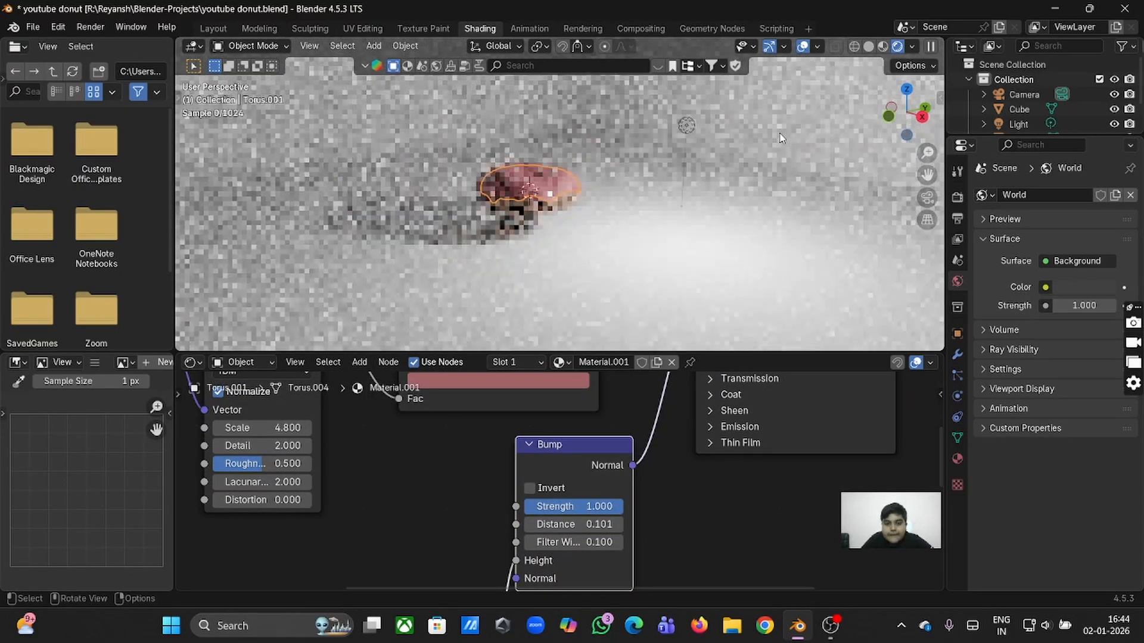
{"action": "scroll", "coordinate": [780, 138], "scroll_direction": "down", "scroll_amount": 2}
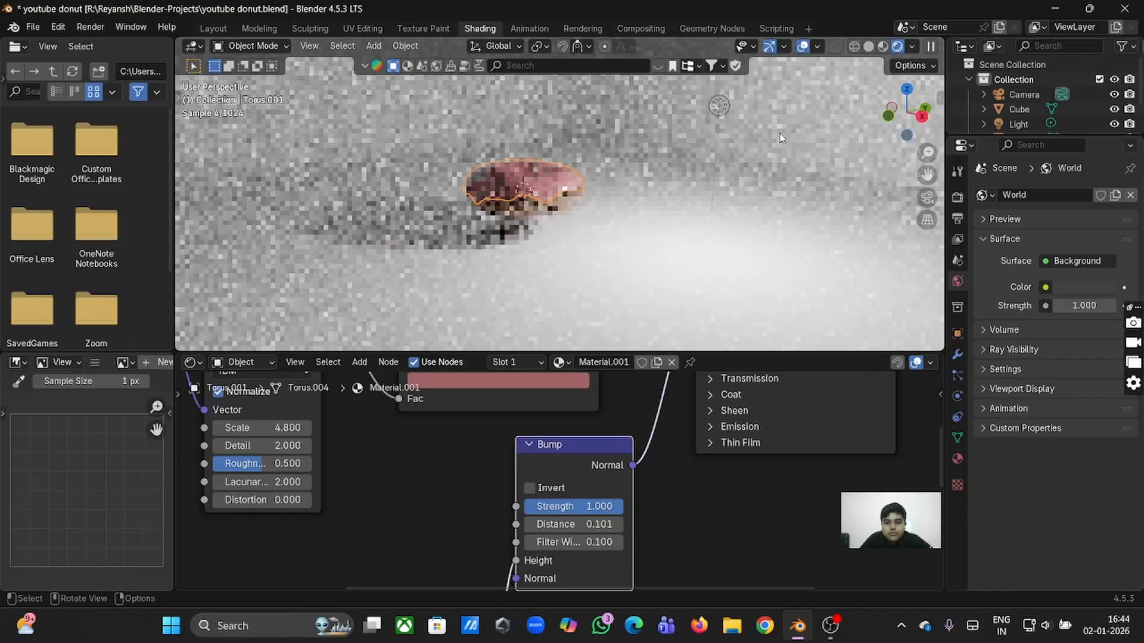
{"action": "scroll", "coordinate": [653, 132], "scroll_direction": "up", "scroll_amount": 2}
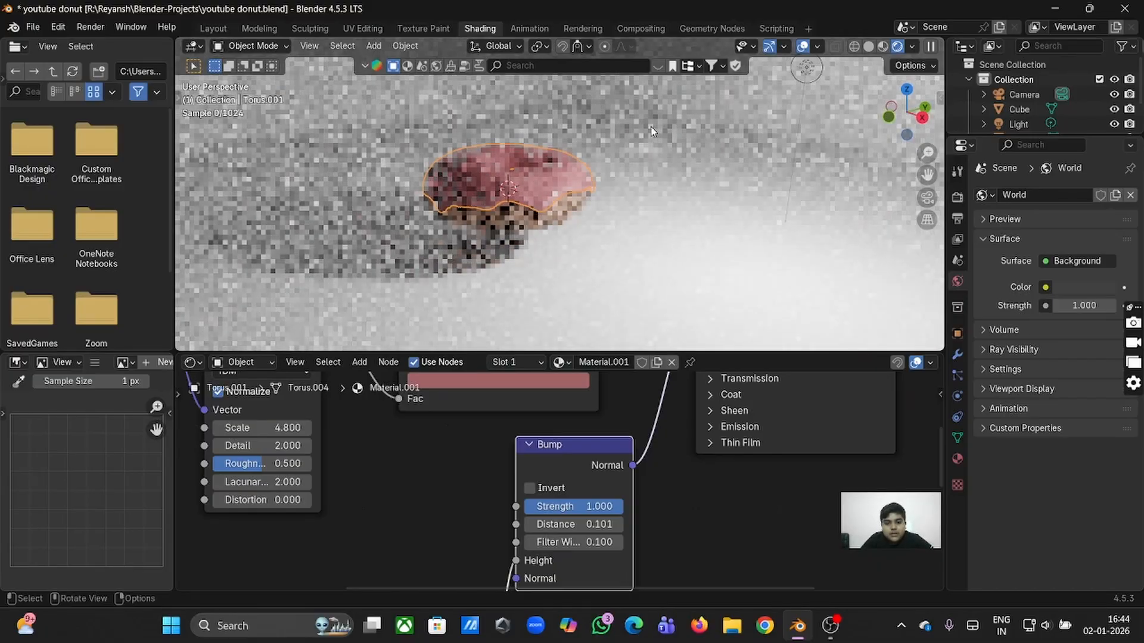
{"action": "scroll", "coordinate": [653, 132], "scroll_direction": "up", "scroll_amount": 3}
{"action": "scroll", "coordinate": [653, 132], "scroll_direction": "down", "scroll_amount": 3}
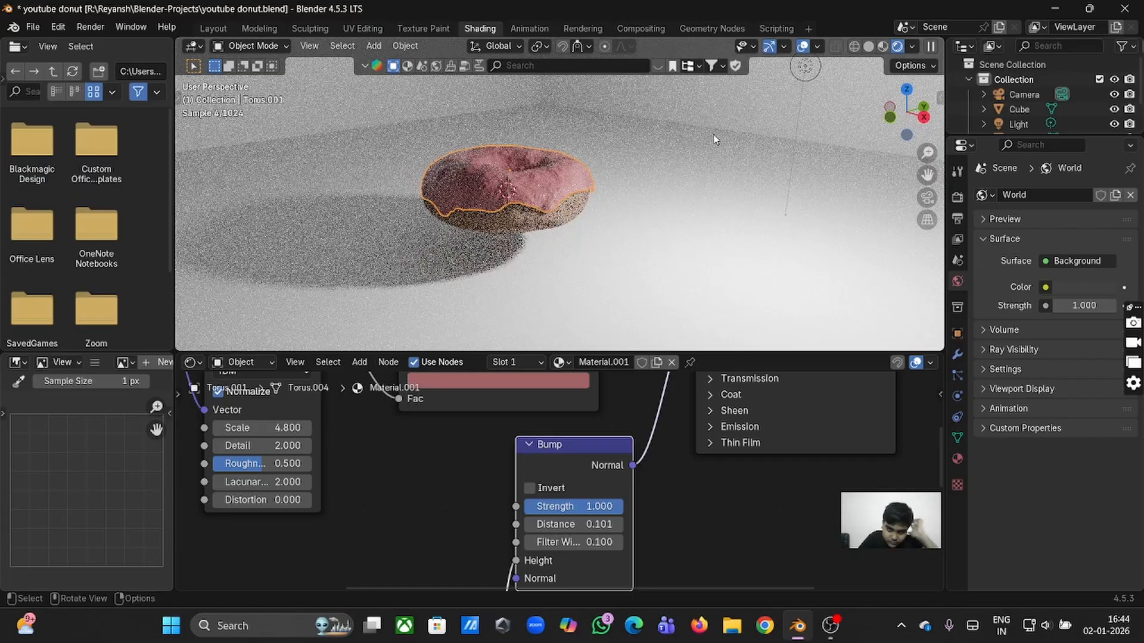
Raise the point light about 2 m along the Z axis.
{"action": "scroll", "coordinate": [714, 139], "scroll_direction": "down", "scroll_amount": 2}
{"action": "left_click", "coordinate": [677, 212]}
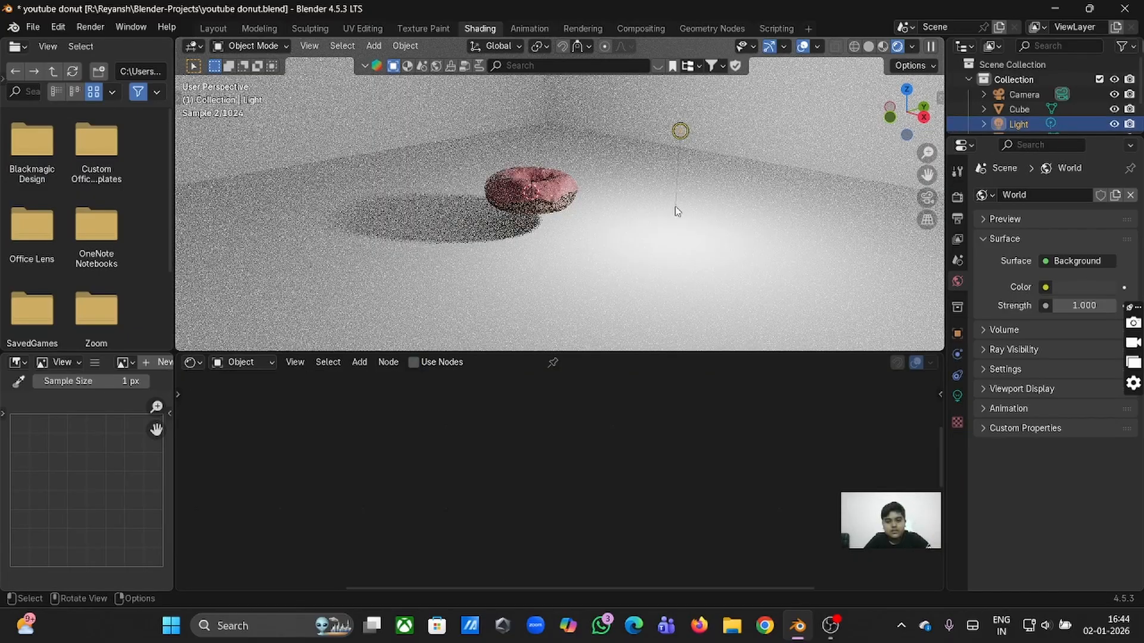
{"action": "key", "text": "g"}
{"action": "key", "text": "z"}
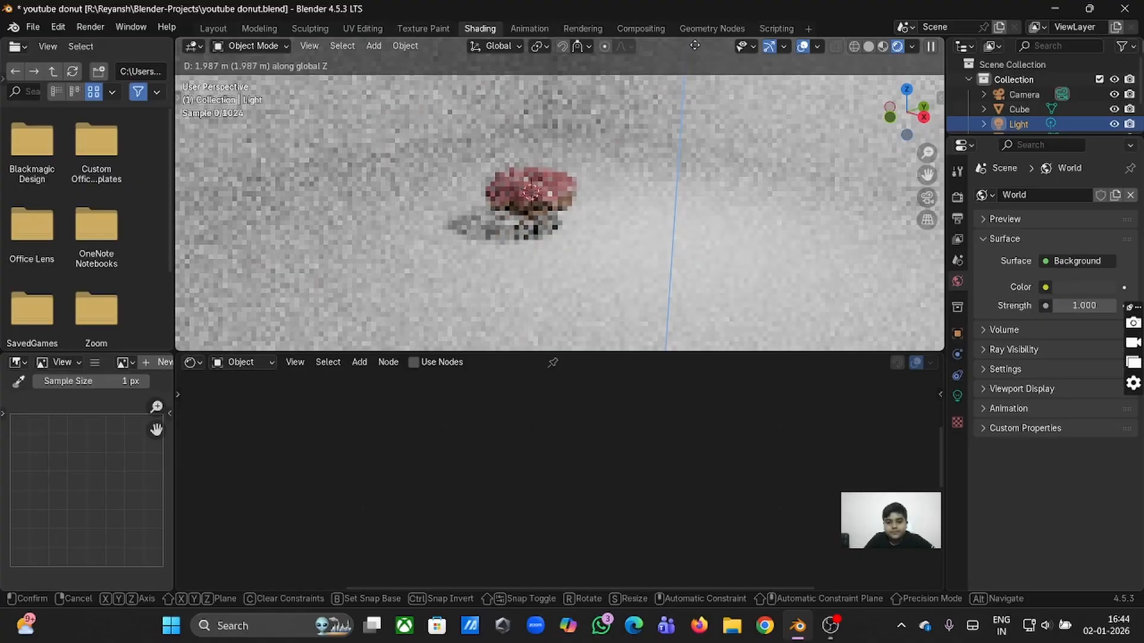
{"action": "left_click", "coordinate": [693, 348]}
Move the point light about 2.8 m in the negative X direction and partly back along X so it sits closer above the donut.
{"action": "key", "text": "g"}
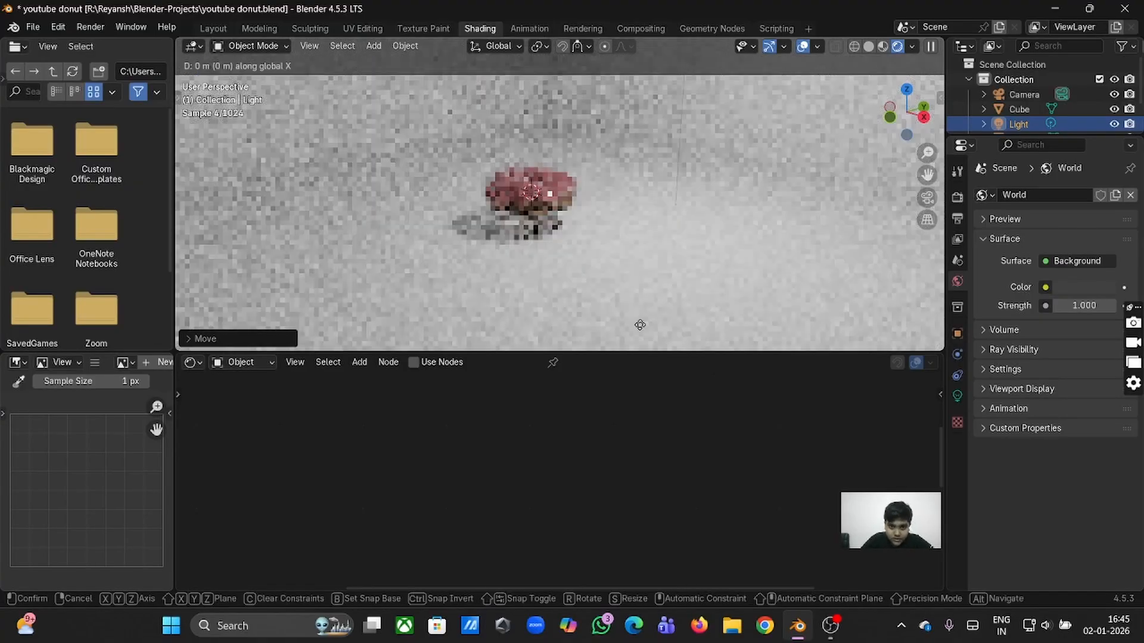
{"action": "key", "text": "x"}
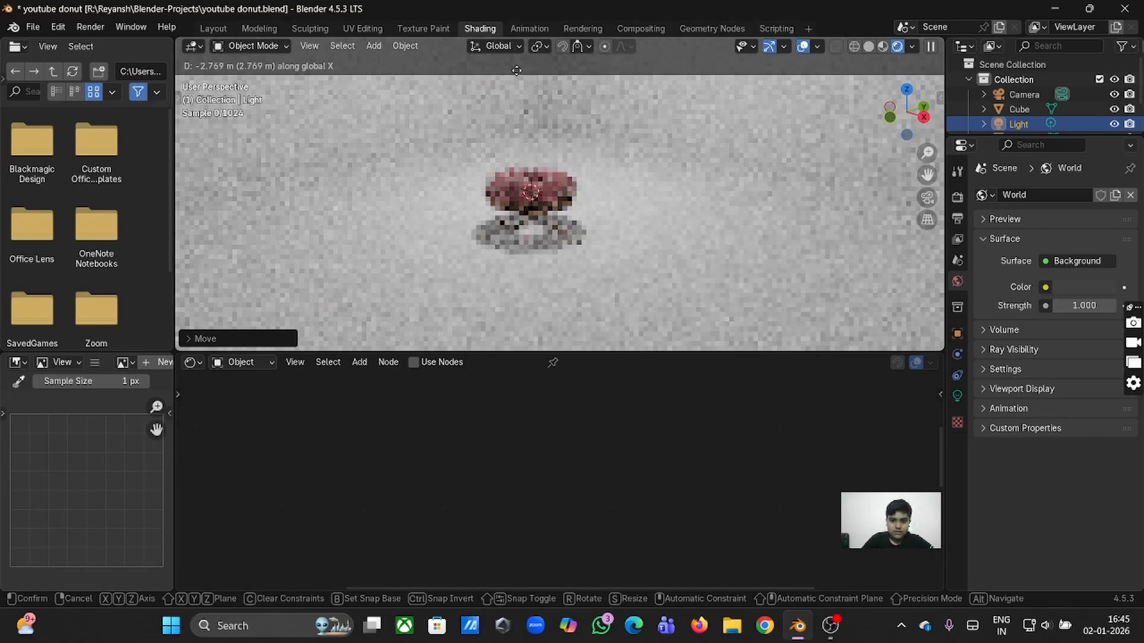
{"action": "left_click", "coordinate": [504, 75]}
{"action": "middle_click_drag", "start_coordinate": [504, 74], "coordinate": [543, 126]}
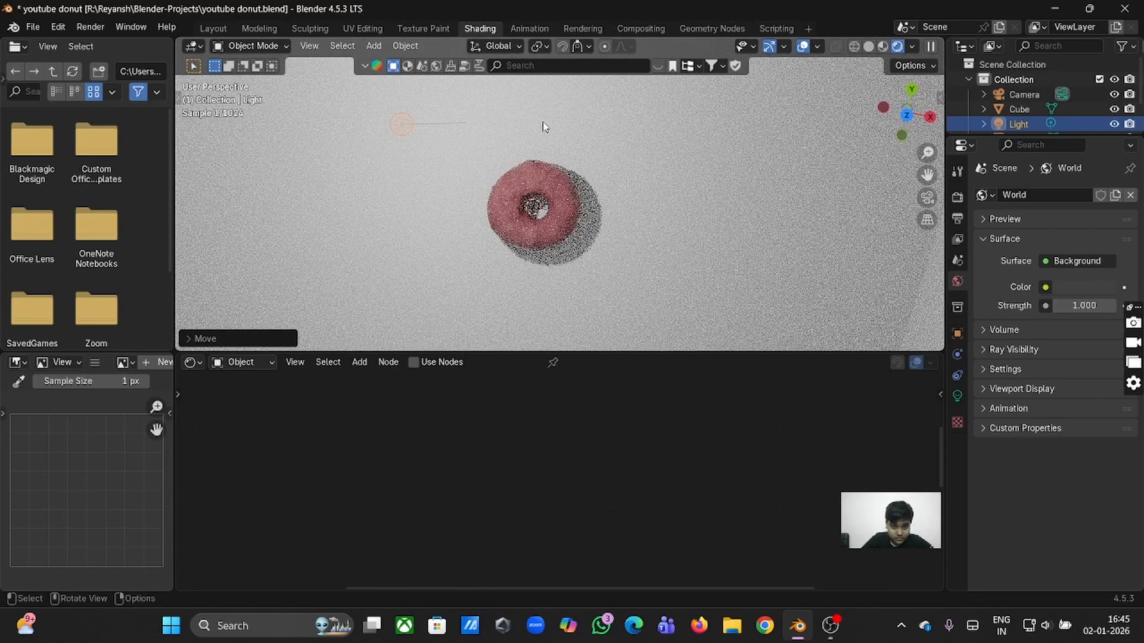
{"action": "key", "text": "g"}
{"action": "key", "text": "x"}
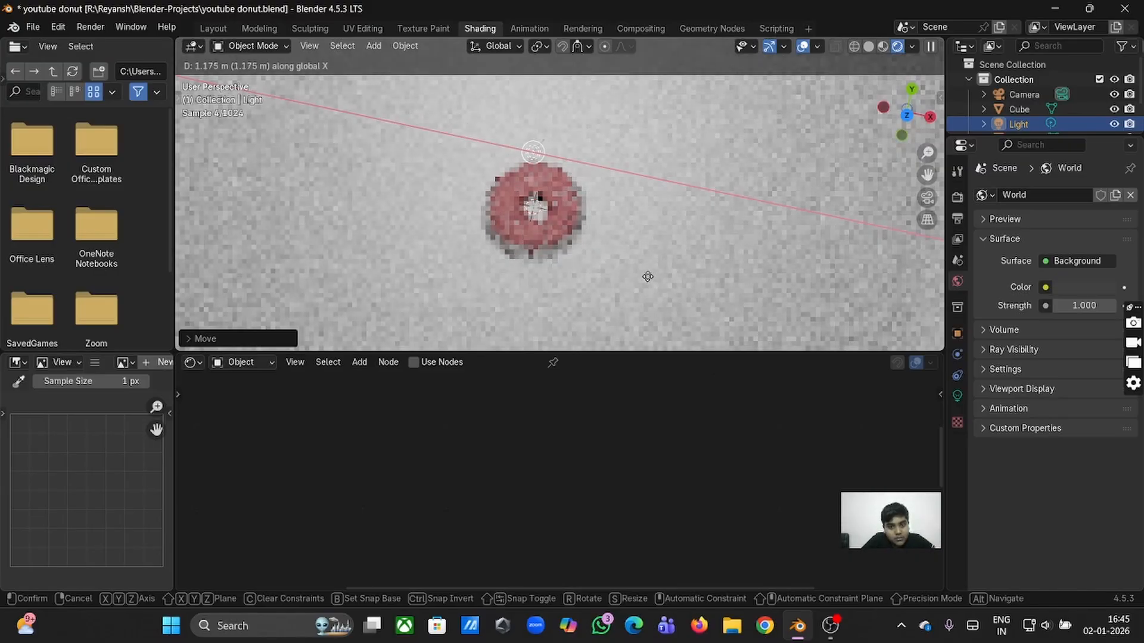
{"action": "left_click", "coordinate": [672, 227]}
View the rendered donut and its shadow under the repositioned light from above, from far away and from low side angles.
{"action": "scroll", "coordinate": [672, 227], "scroll_direction": "down", "scroll_amount": 5}
{"action": "scroll", "coordinate": [672, 227], "scroll_direction": "right", "scroll_amount": 5}
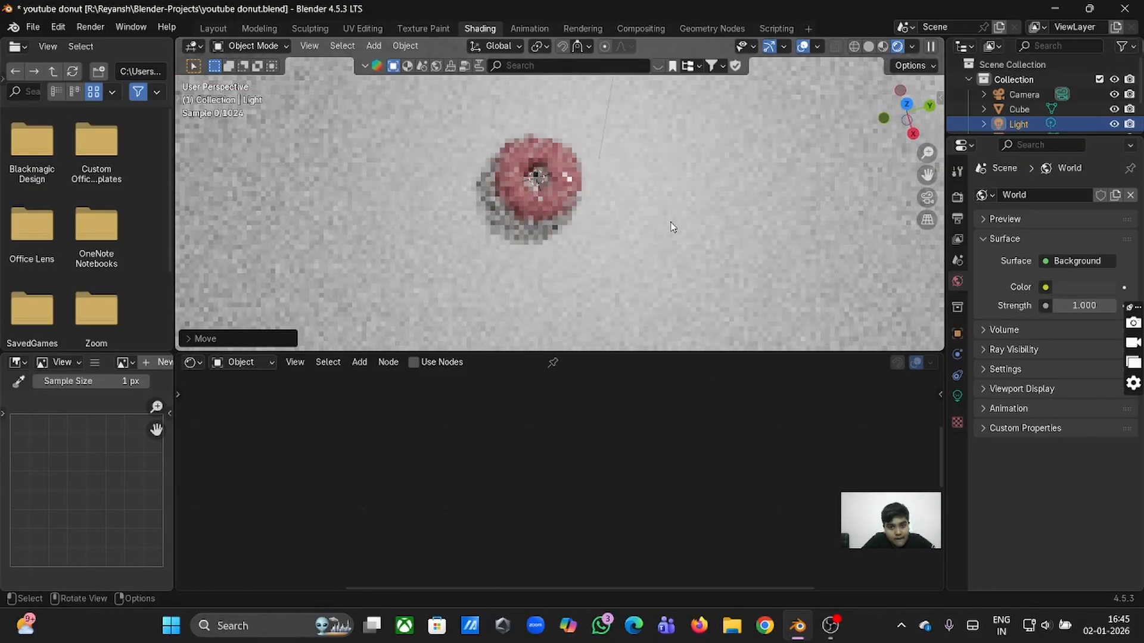
{"action": "scroll", "coordinate": [672, 227], "scroll_direction": "down", "scroll_amount": 5}
{"action": "scroll", "coordinate": [672, 227], "scroll_direction": "left", "scroll_amount": 5}
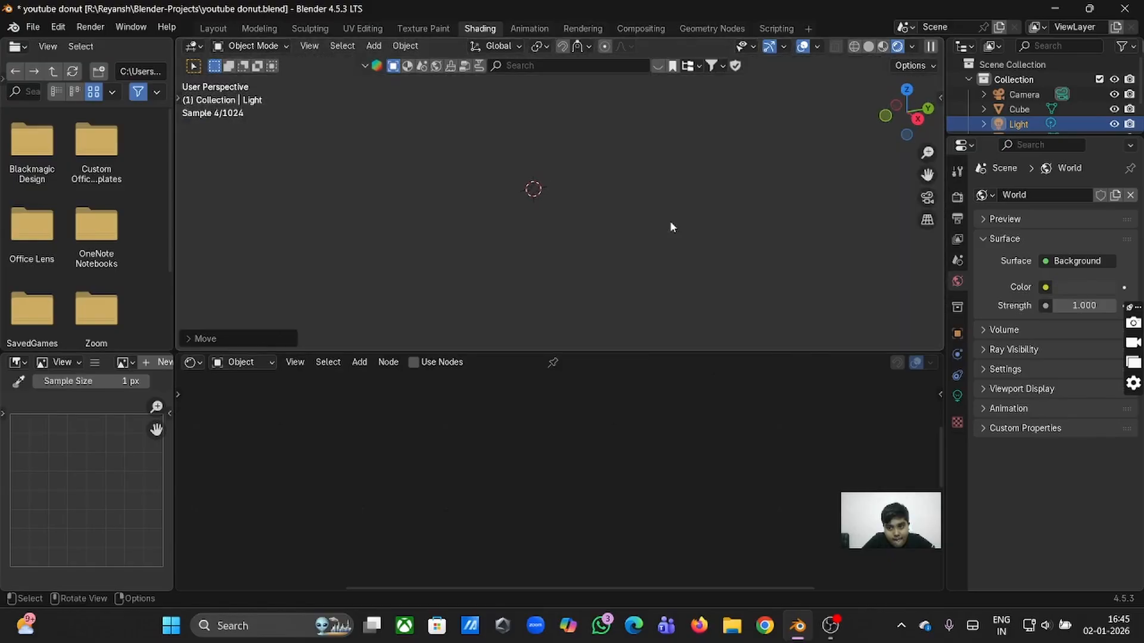
{"action": "scroll", "coordinate": [671, 227], "scroll_direction": "up", "scroll_amount": 5}
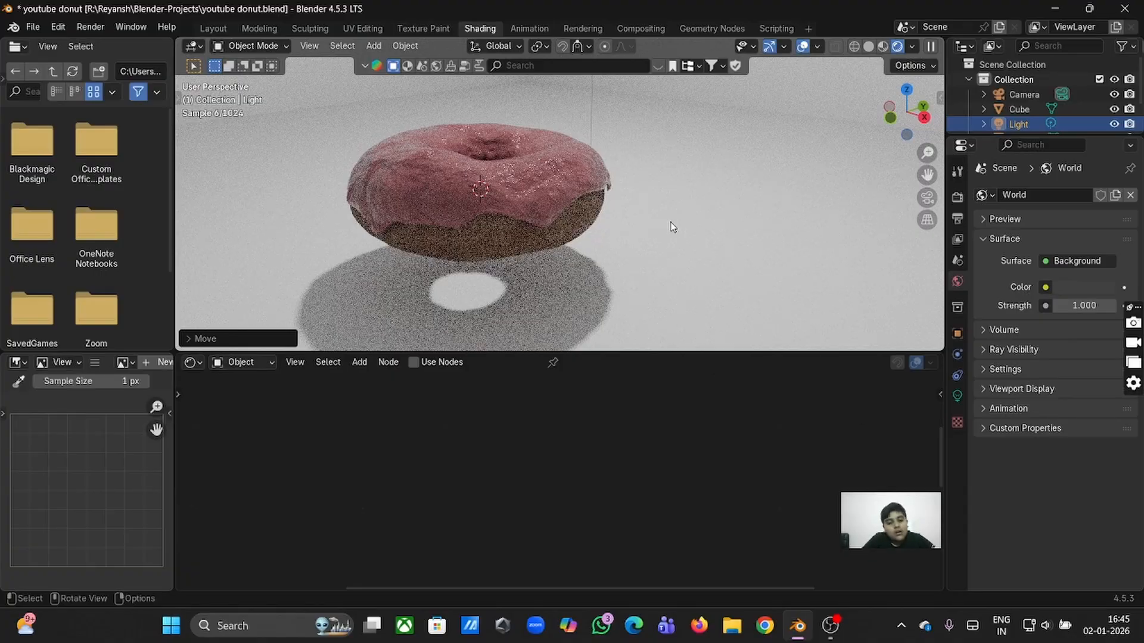
{"action": "middle_click_drag", "start_coordinate": [584, 218], "coordinate": [584, 215]}
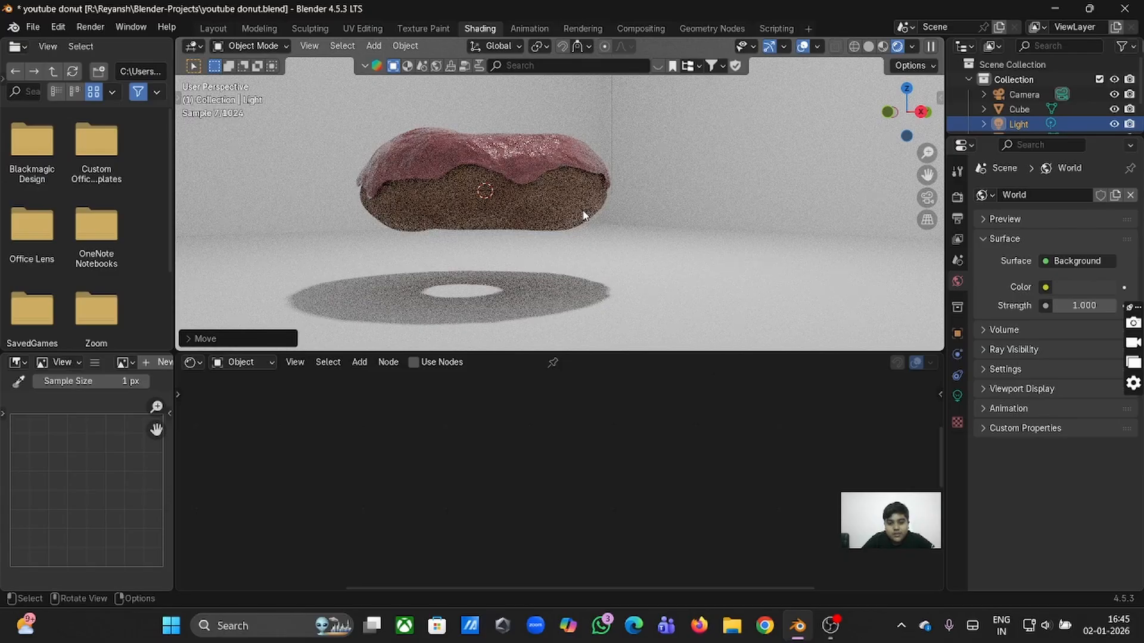
{"action": "middle_click_drag", "start_coordinate": [584, 215], "coordinate": [585, 216]}
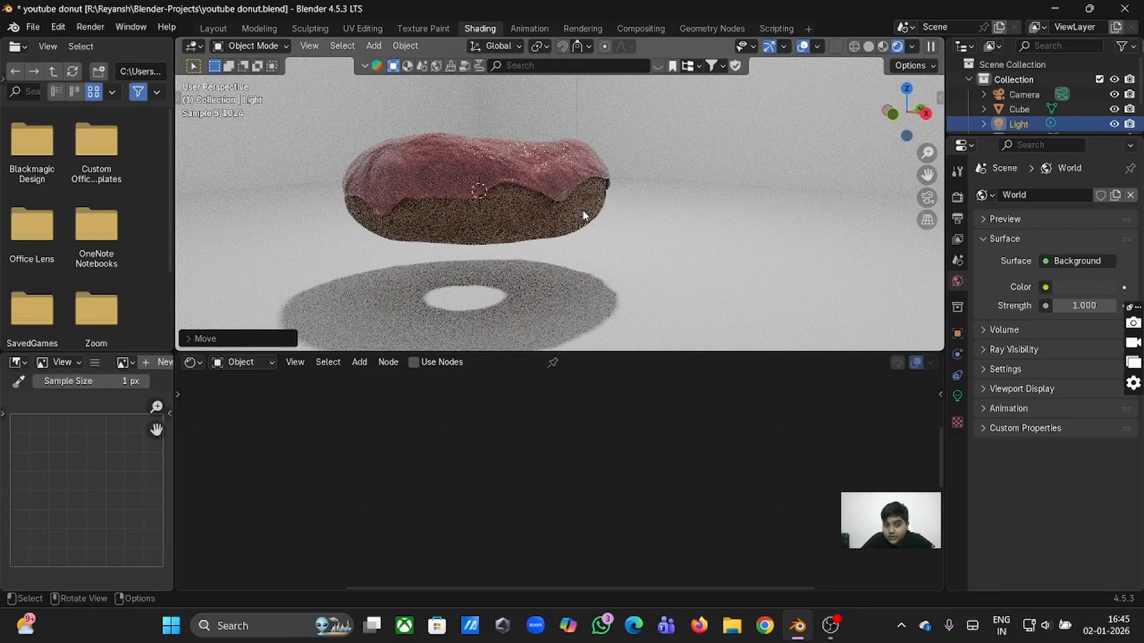
Add a middle stop to the Color Ramp of the donut base material and place it at position 0.515.
{"action": "left_click", "coordinate": [584, 215]}
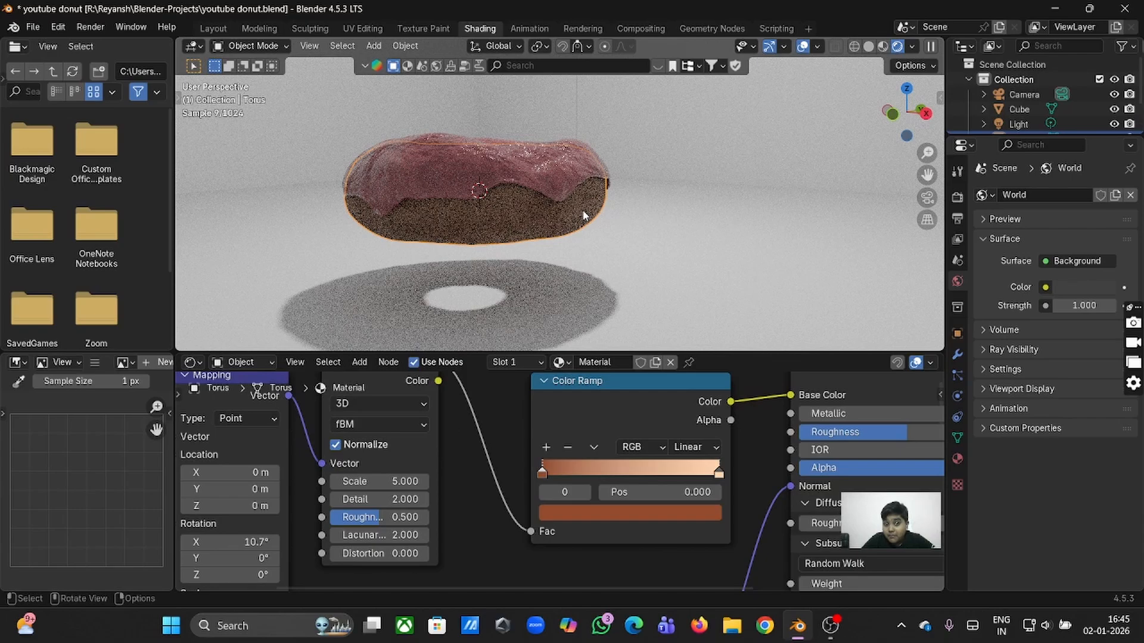
{"action": "scroll", "coordinate": [721, 477], "scroll_direction": "down", "scroll_amount": 1}
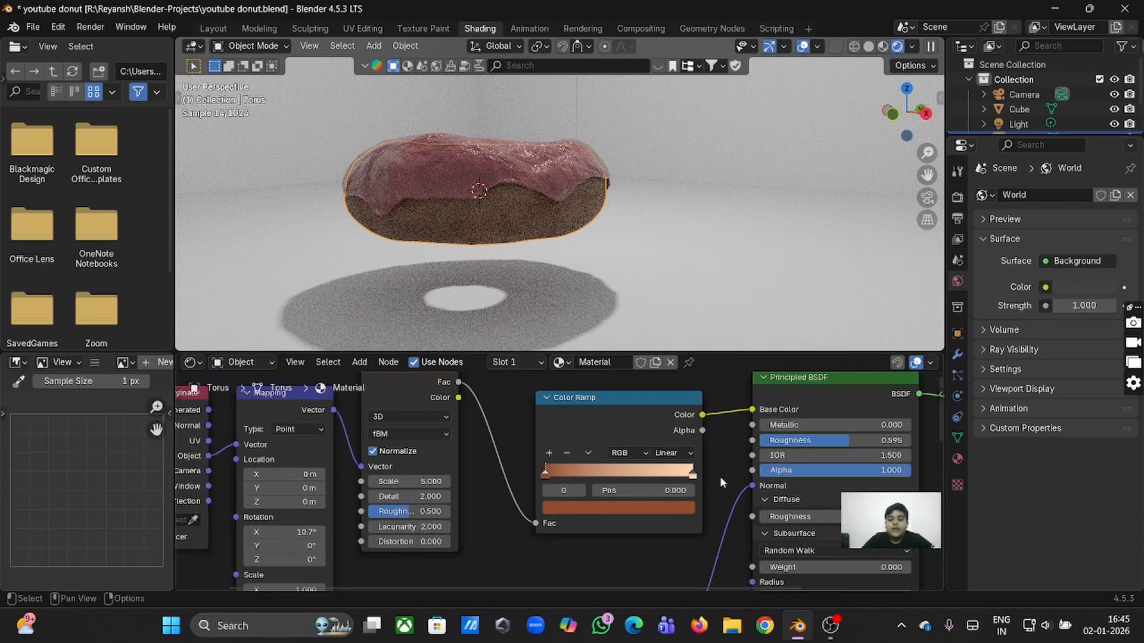
{"action": "left_click", "coordinate": [549, 454]}
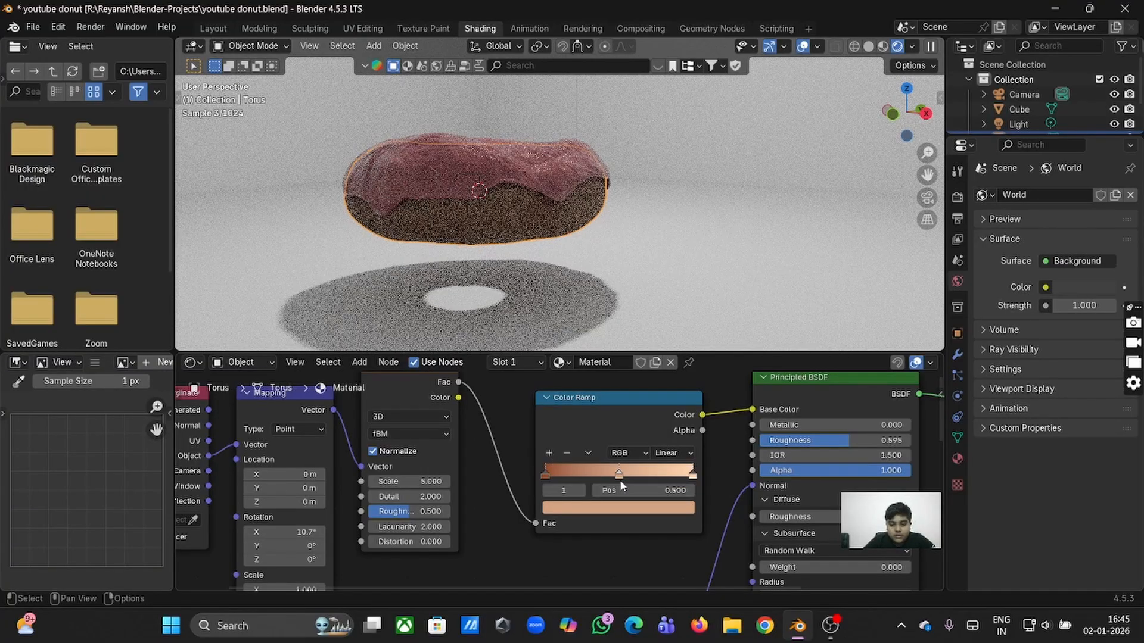
{"action": "left_click_drag", "start_coordinate": [619, 478], "coordinate": [551, 486]}
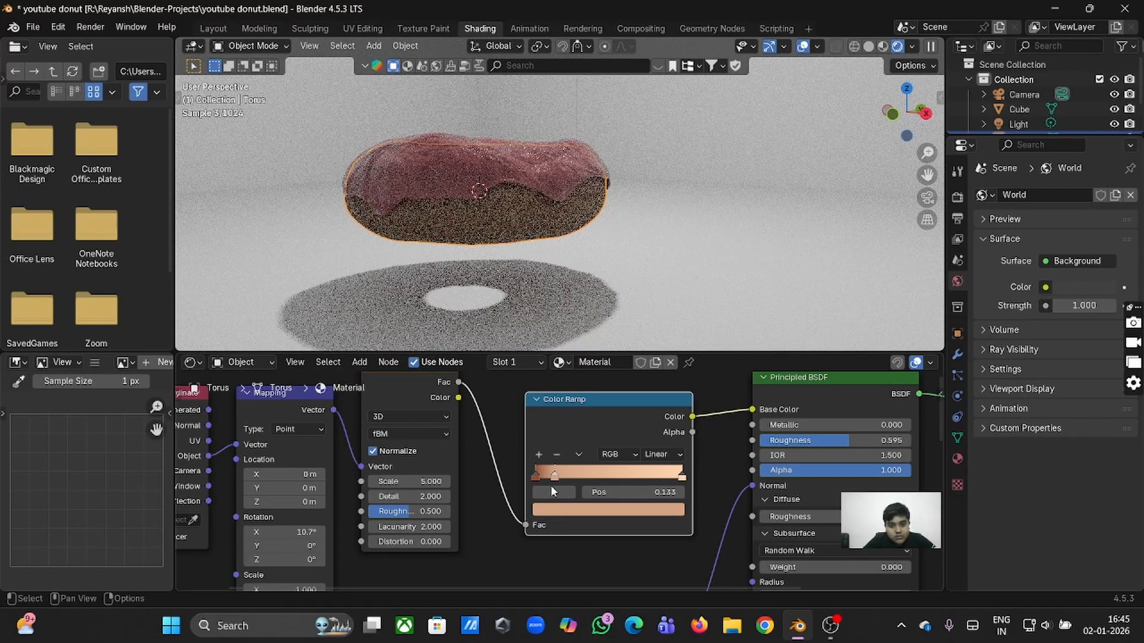
{"action": "left_click_drag", "start_coordinate": [551, 485], "coordinate": [611, 487]}
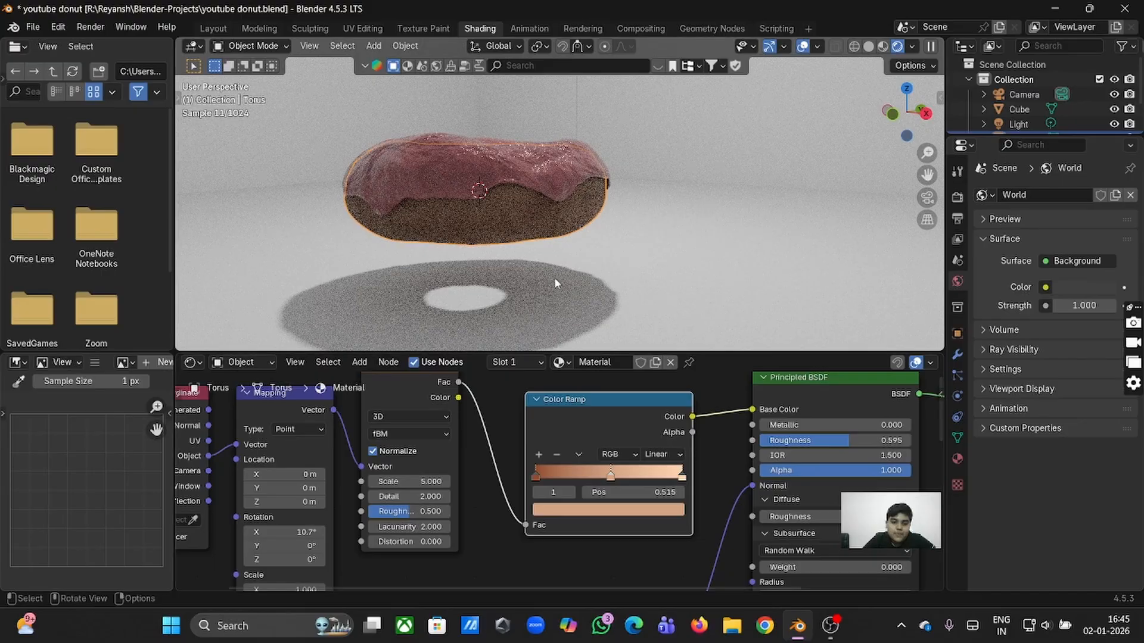
Add a spot light to the scene and raise it about 5.5 m along the Z axis above the donut.
{"action": "scroll", "coordinate": [554, 277], "scroll_direction": "down", "scroll_amount": 1}
{"action": "scroll", "coordinate": [554, 277], "scroll_direction": "up", "scroll_amount": 5}
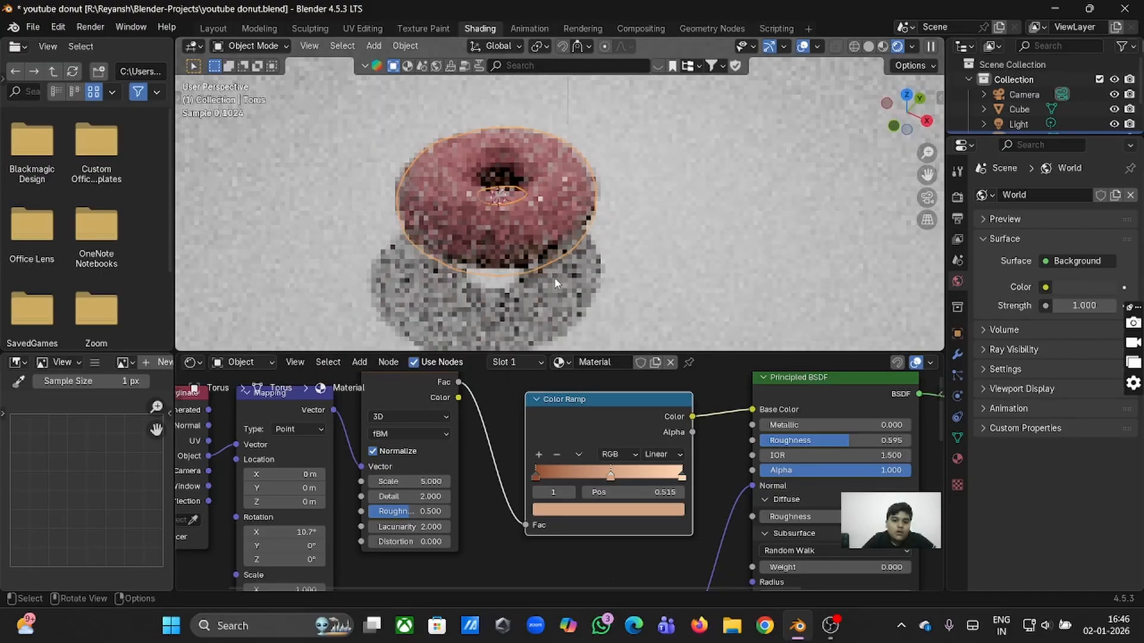
{"action": "scroll", "coordinate": [553, 277], "scroll_direction": "down", "scroll_amount": 2}
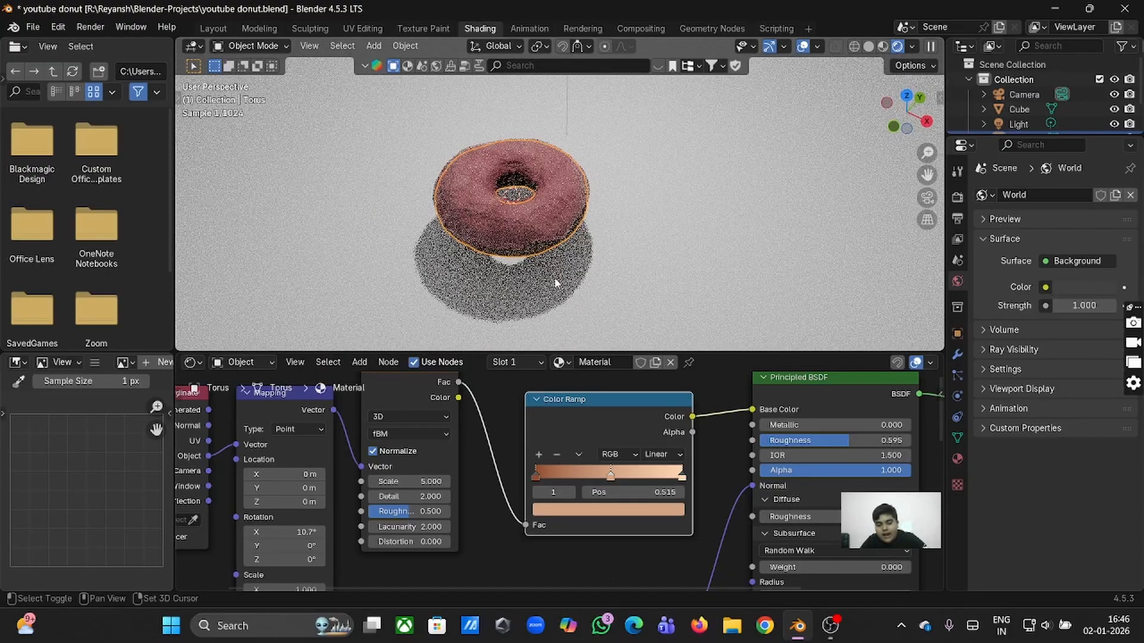
{"action": "key", "text": "shift+a"}
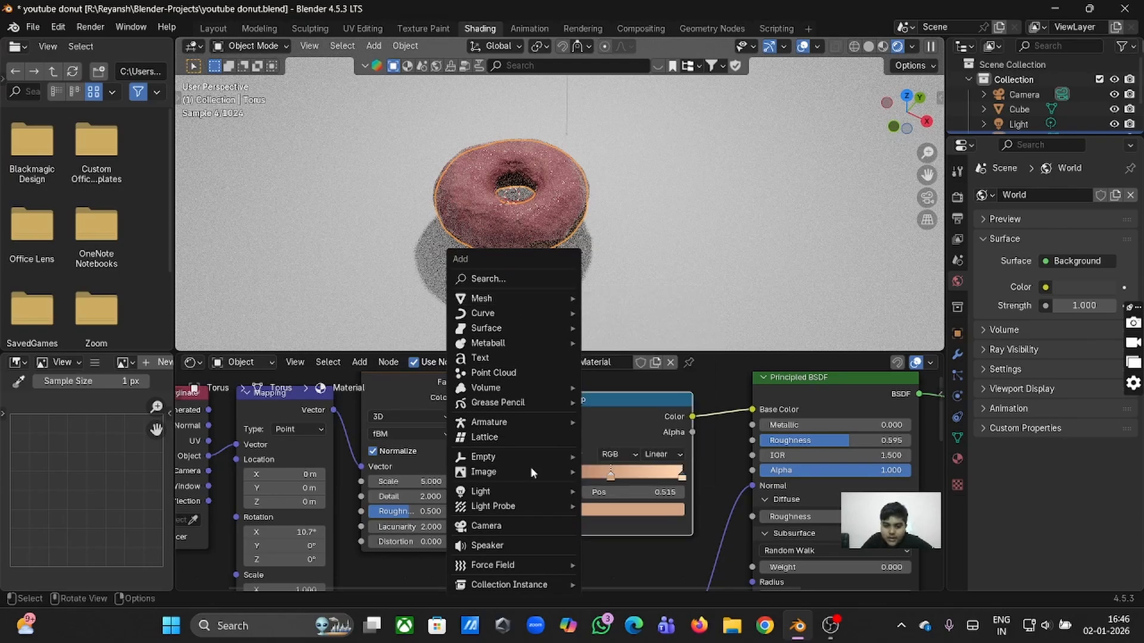
{"action": "mouse_move", "coordinate": [519, 492]}
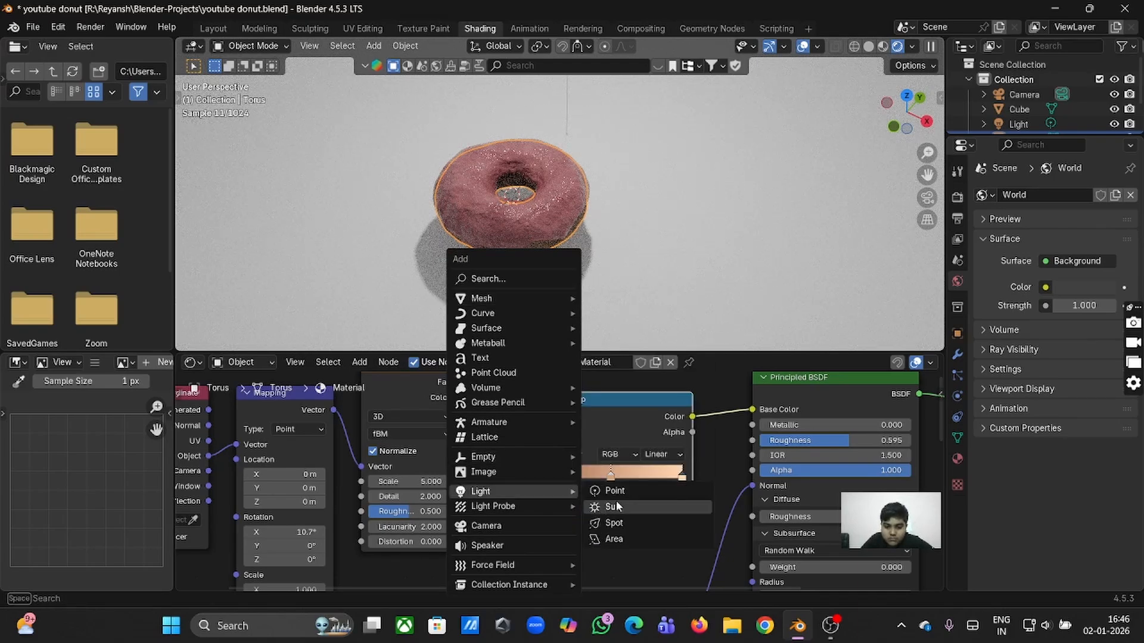
{"action": "left_click", "coordinate": [620, 523]}
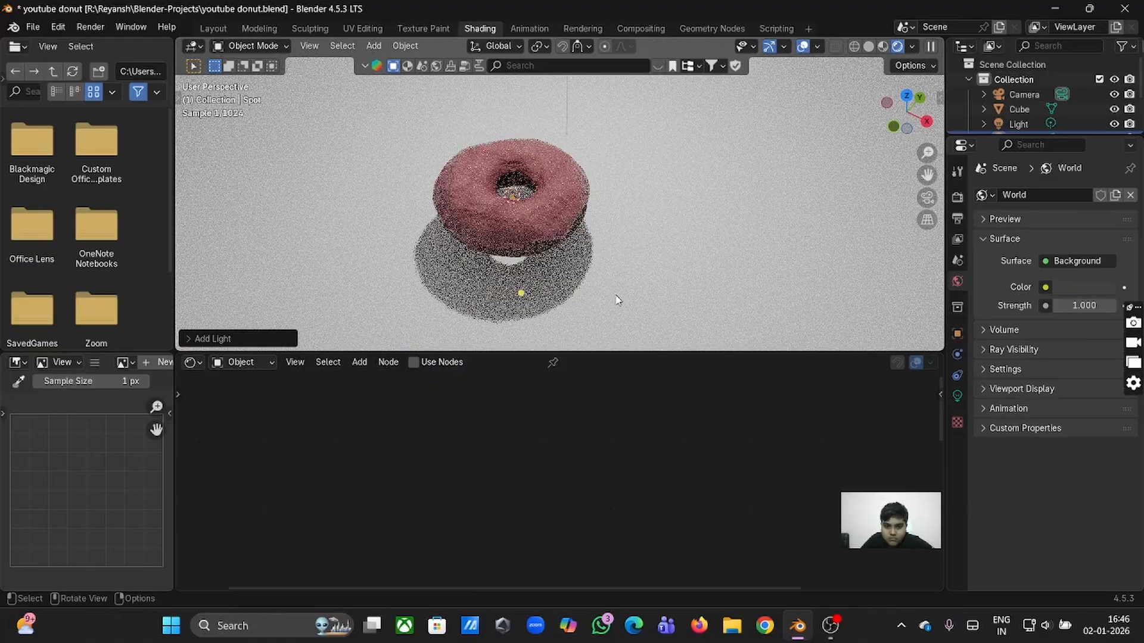
{"action": "key", "text": "g"}
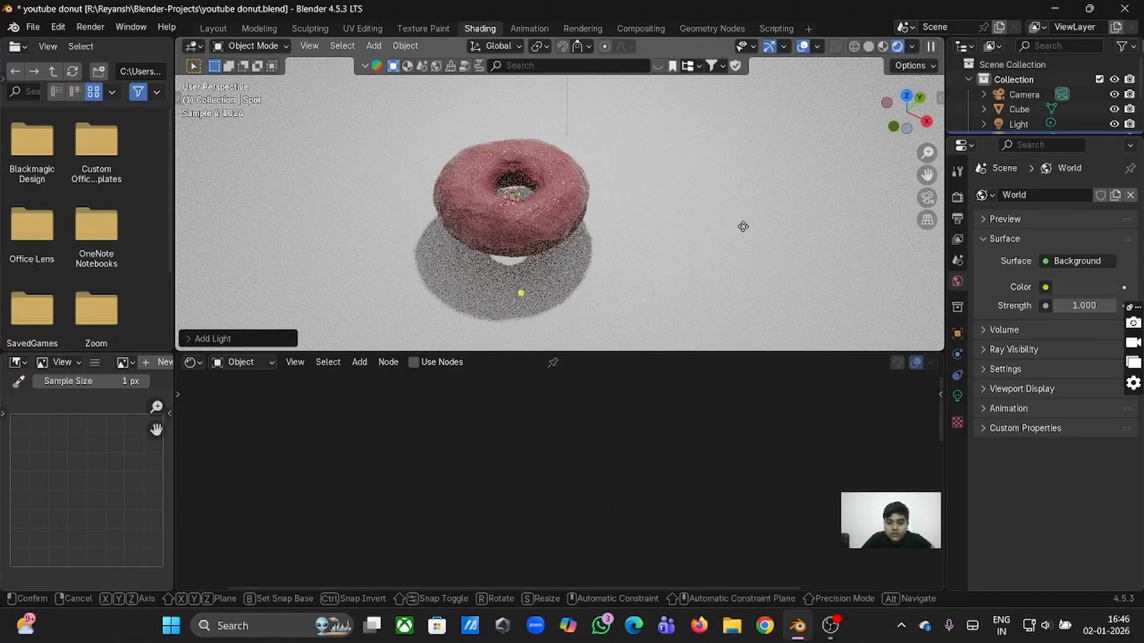
{"action": "key", "text": "z"}
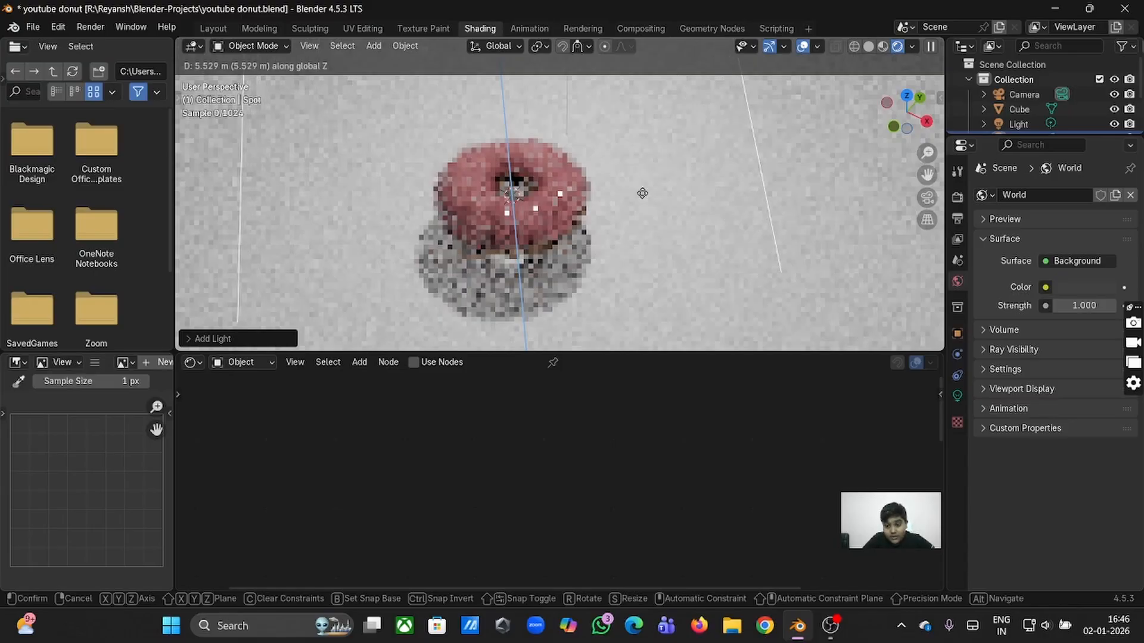
{"action": "left_click", "coordinate": [591, 139]}
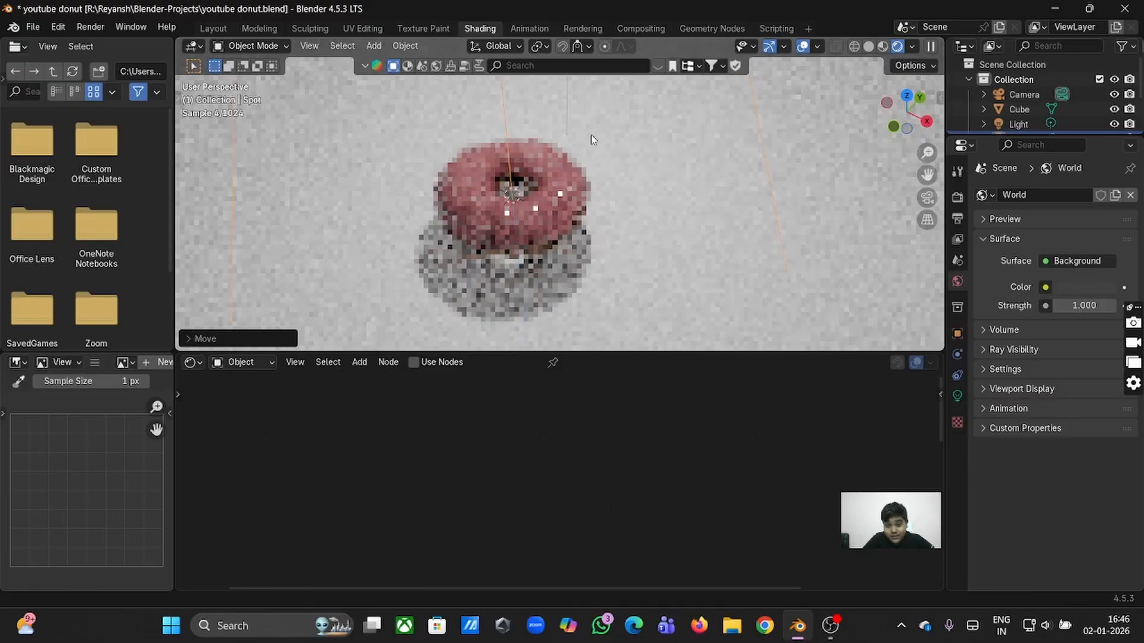
Raise the spot light farther along the Z axis.
{"action": "scroll", "coordinate": [616, 147], "scroll_direction": "down", "scroll_amount": 4}
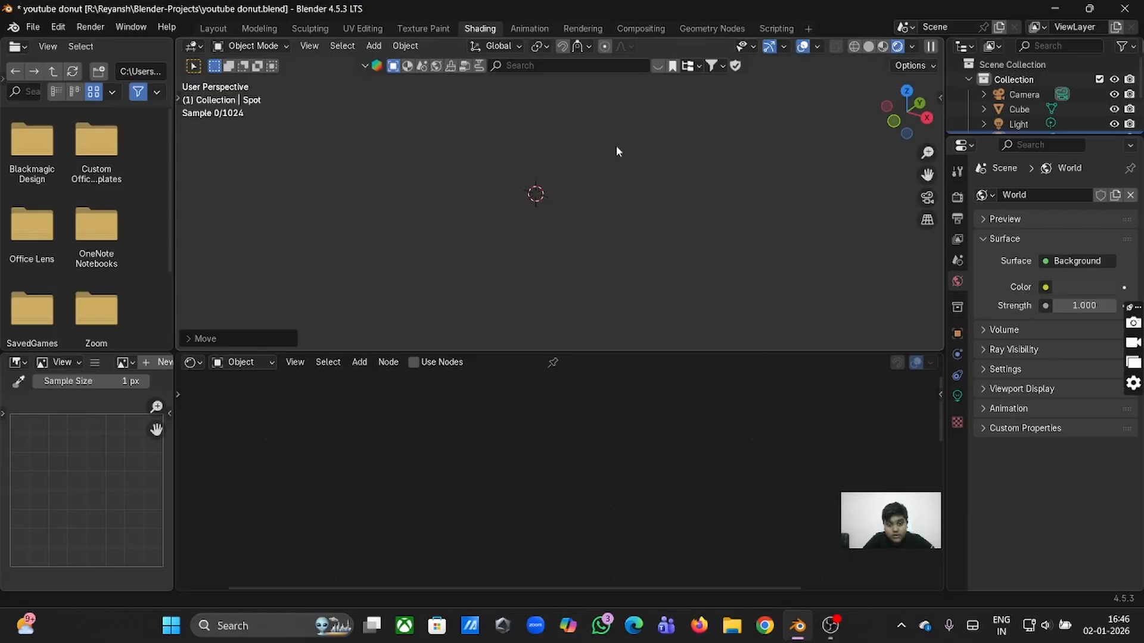
{"action": "scroll", "coordinate": [617, 147], "scroll_direction": "down", "scroll_amount": 5}
{"action": "scroll", "coordinate": [616, 147], "scroll_direction": "down", "scroll_amount": 5}
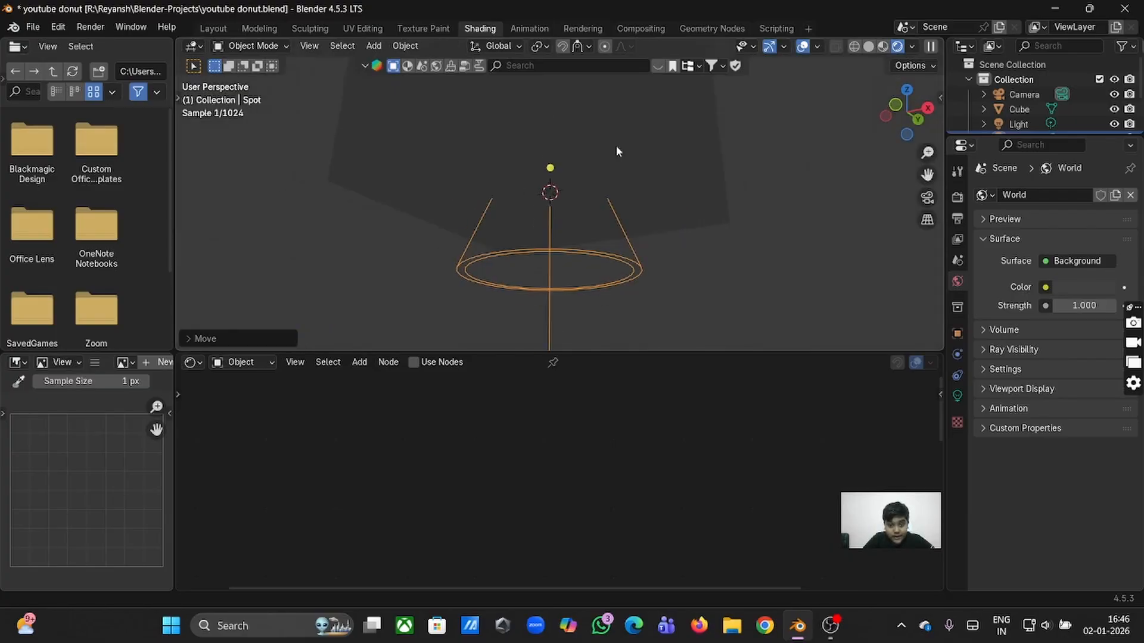
{"action": "scroll", "coordinate": [616, 146], "scroll_direction": "up", "scroll_amount": 3}
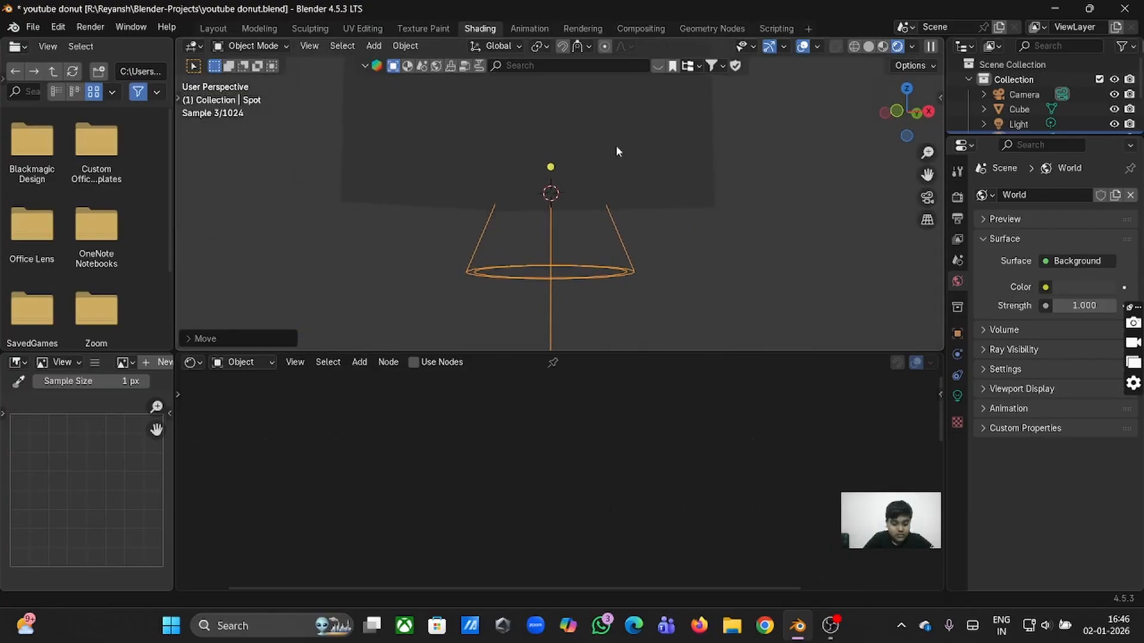
{"action": "key", "text": "g"}
{"action": "key", "text": "z"}
{"action": "left_click", "coordinate": [597, 74]}
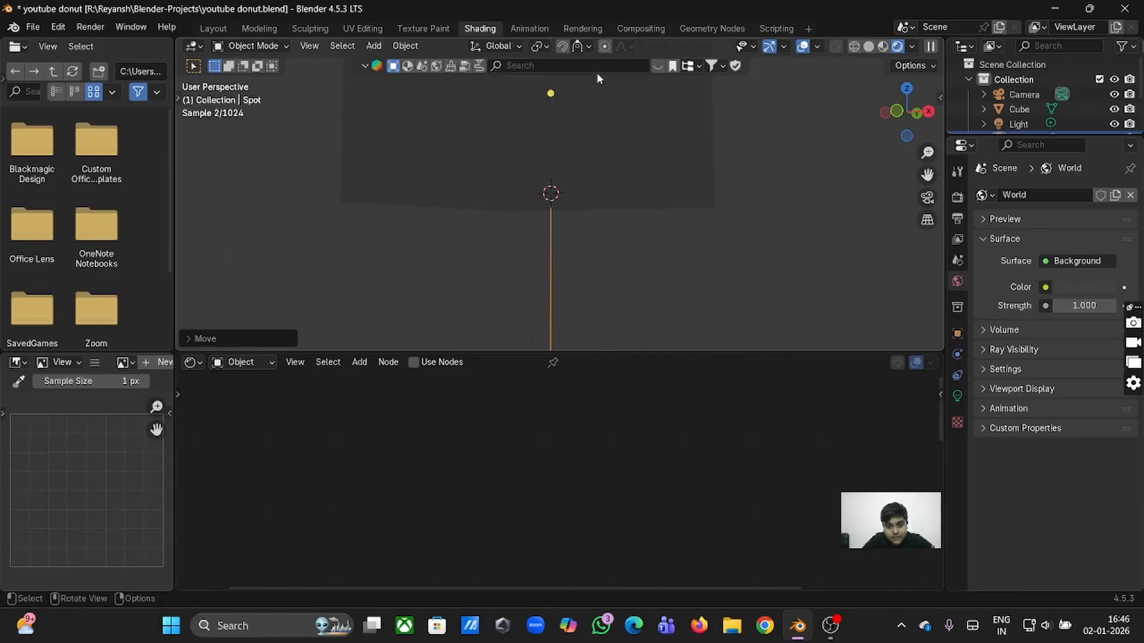
Hide the original point light in the viewport so only the spot light illuminates the donut.
{"action": "left_click", "coordinate": [1020, 124]}
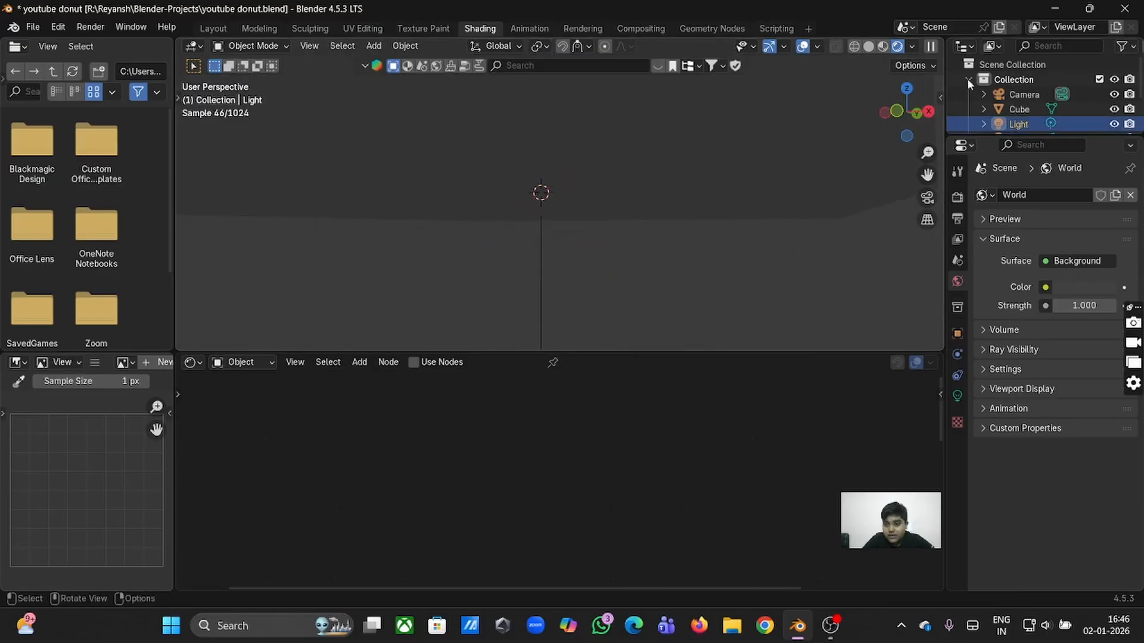
{"action": "left_click", "coordinate": [1113, 123]}
{"action": "scroll", "coordinate": [758, 203], "scroll_direction": "right", "scroll_amount": 3}
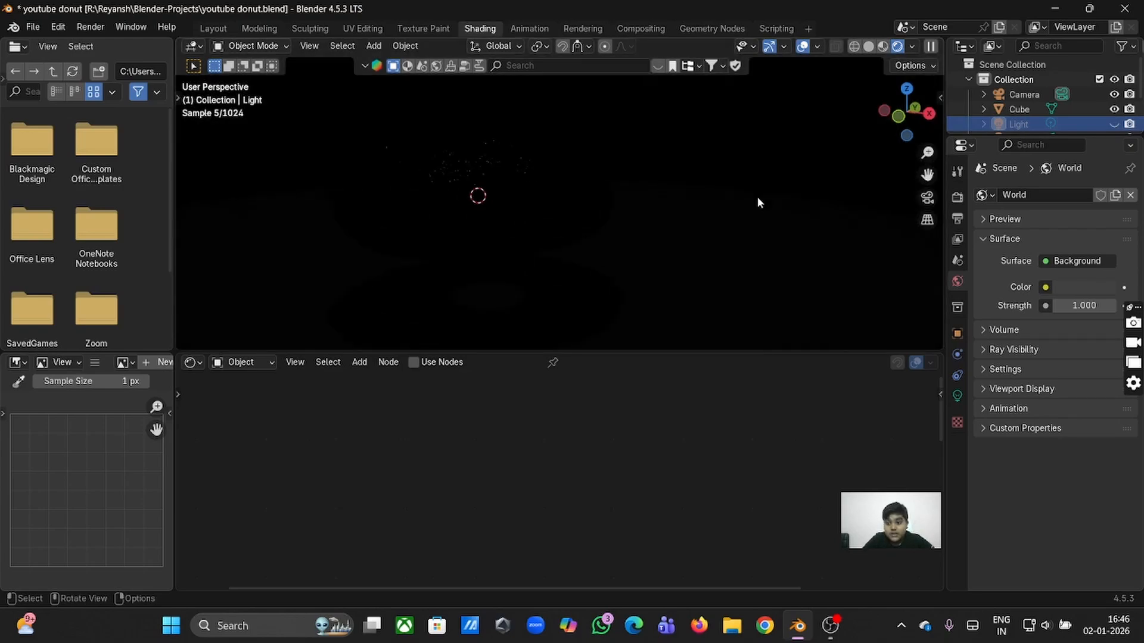
Set the spot light's Power to 500.
{"action": "left_click", "coordinate": [957, 395]}
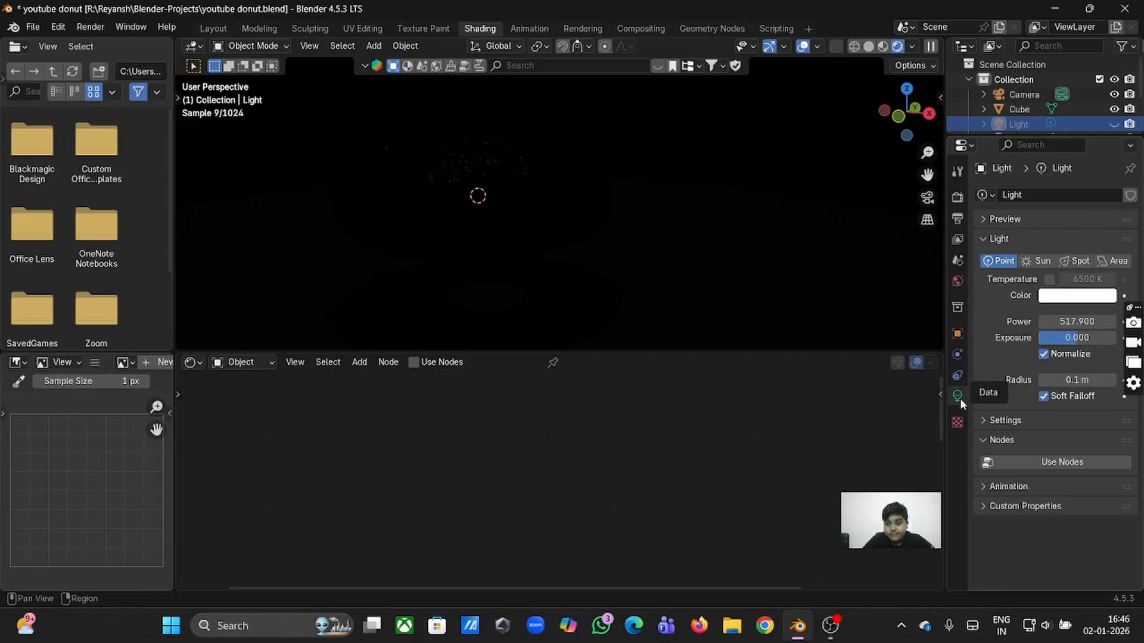
{"action": "scroll", "coordinate": [1056, 110], "scroll_direction": "down", "scroll_amount": 4}
{"action": "scroll", "coordinate": [1056, 110], "scroll_direction": "down", "scroll_amount": 1}
{"action": "left_click", "coordinate": [1017, 89]}
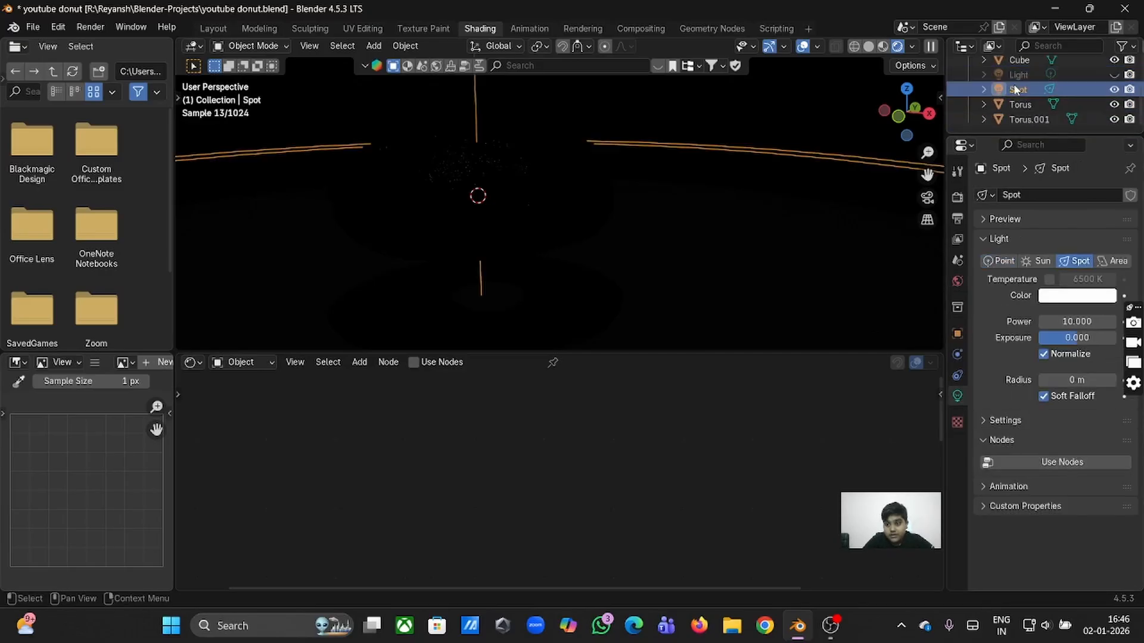
{"action": "left_click", "coordinate": [1075, 324]}
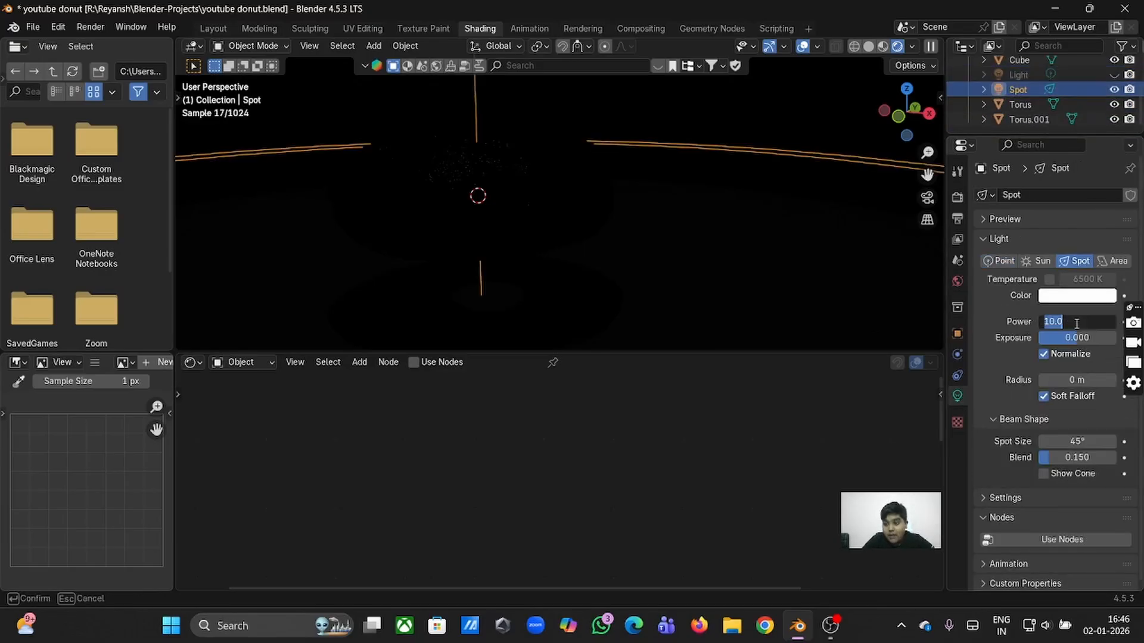
{"action": "type", "text": "500"}
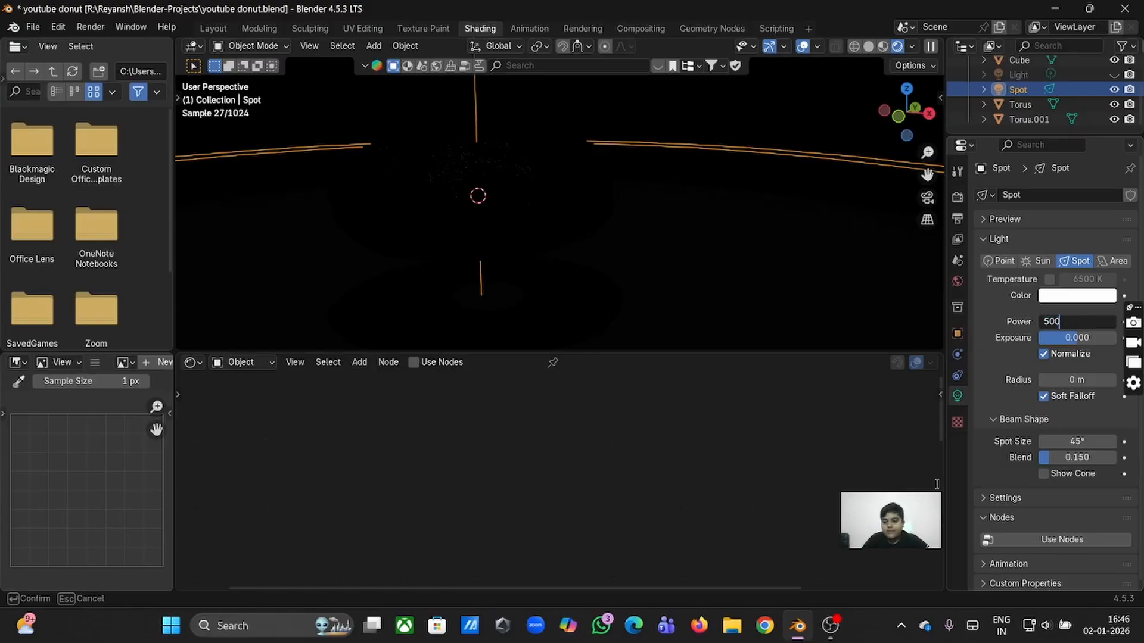
{"action": "key", "text": "Return"}
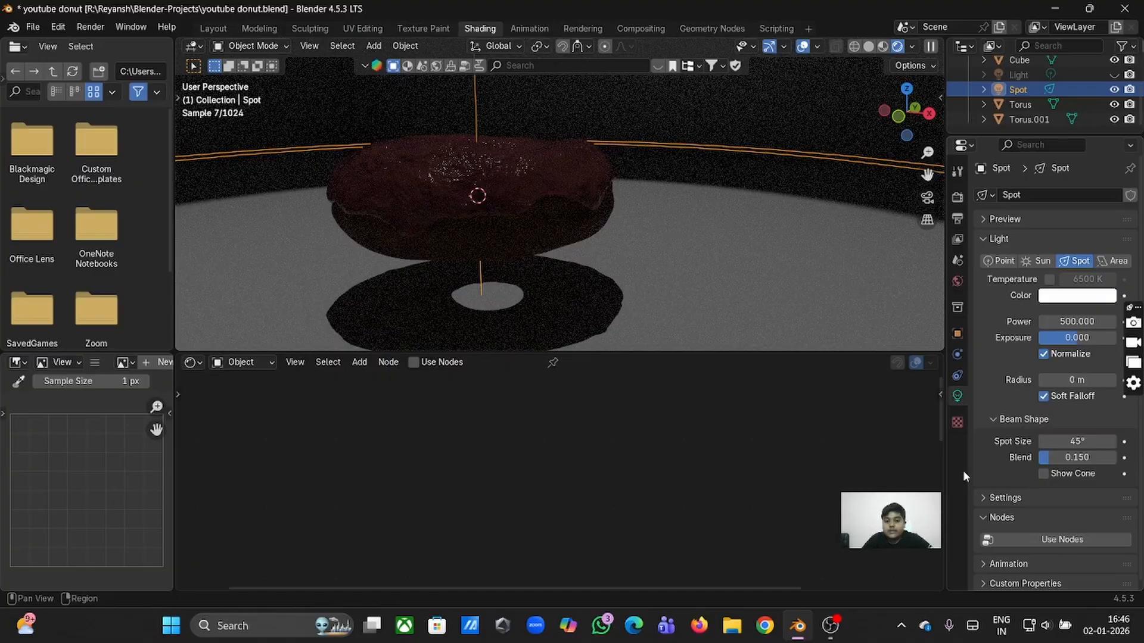
Set the spot light's Power to 2000 and check the brighter lighting on the donut from another angle.
{"action": "left_click", "coordinate": [1095, 321]}
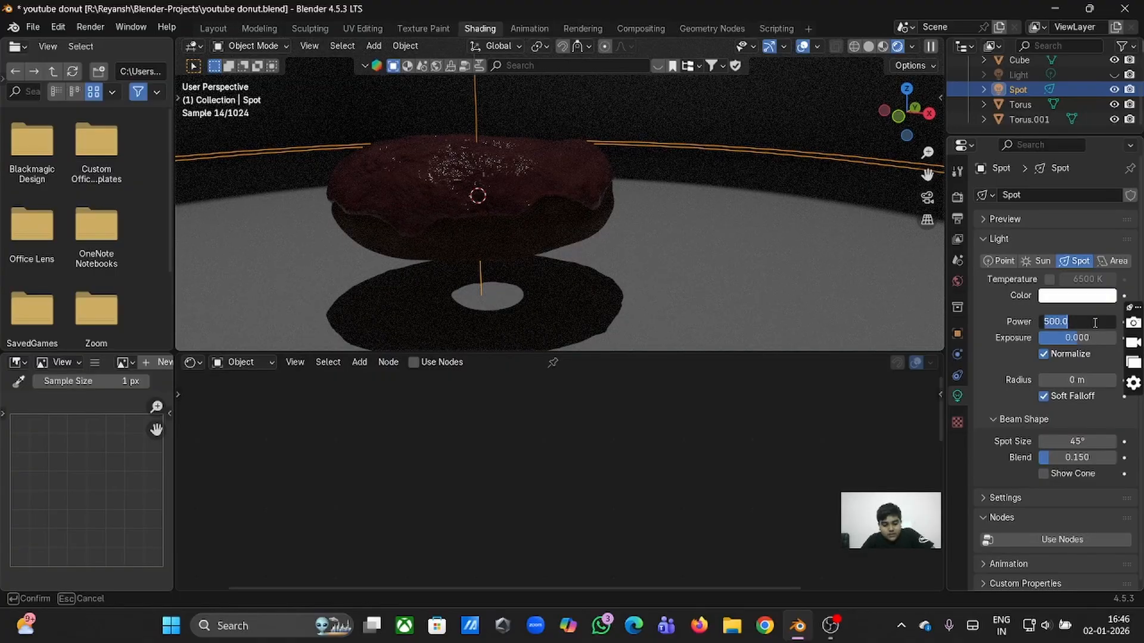
{"action": "type", "text": "200"}
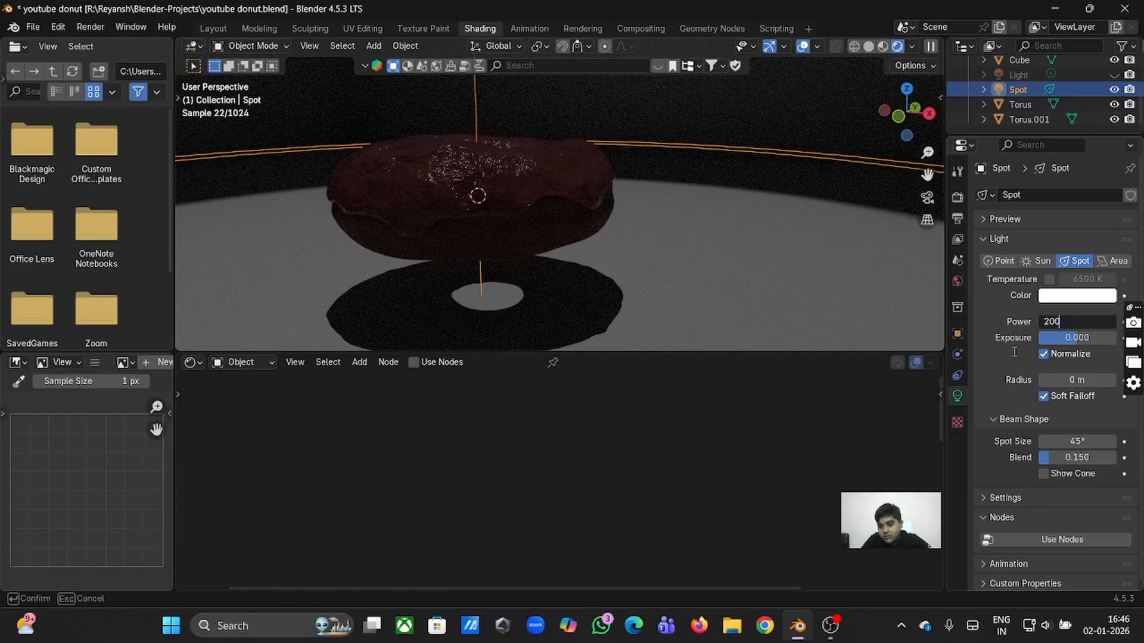
{"action": "type", "text": "0"}
{"action": "key", "text": "Return"}
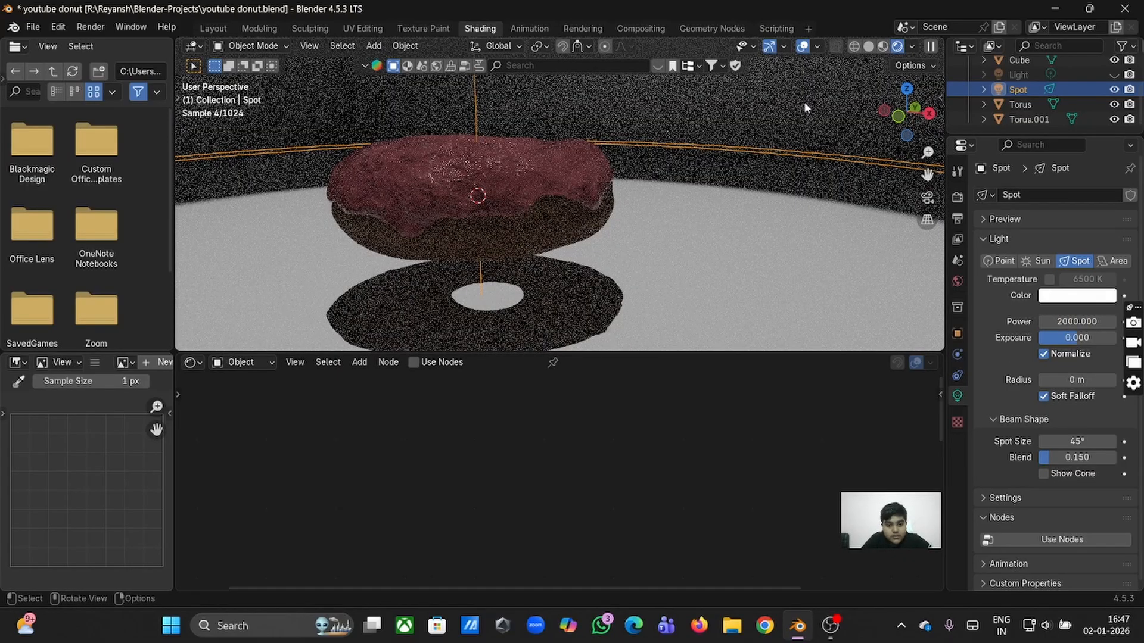
{"action": "middle_click_drag", "start_coordinate": [804, 103], "coordinate": [852, 112]}
{"action": "scroll", "coordinate": [803, 101], "scroll_direction": "down", "scroll_amount": 6}
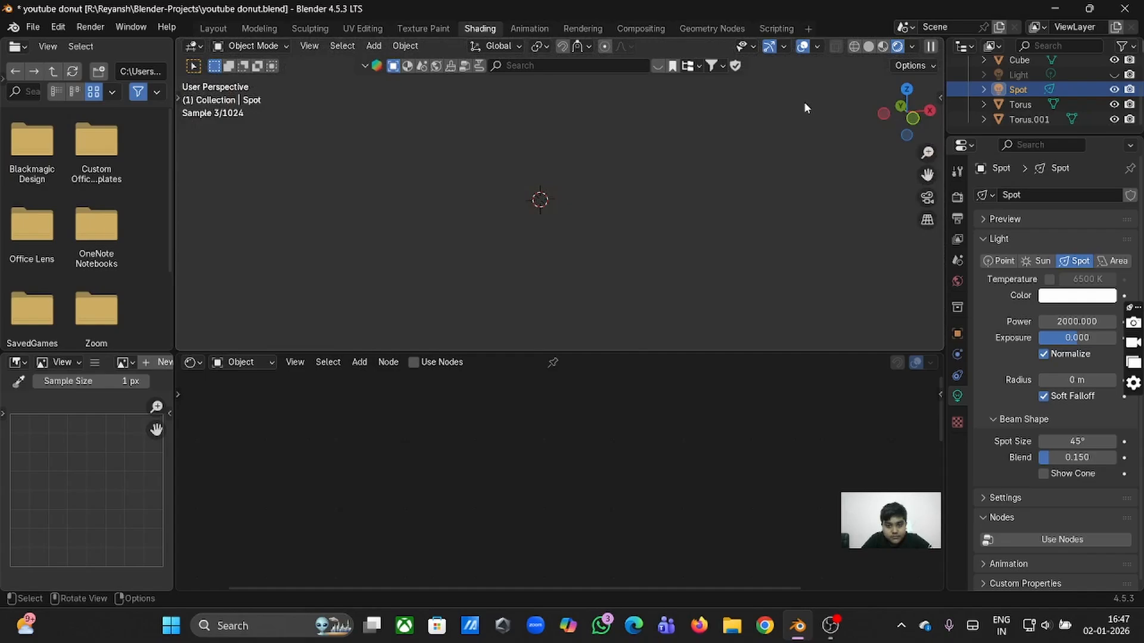
{"action": "scroll", "coordinate": [804, 102], "scroll_direction": "up", "scroll_amount": 4}
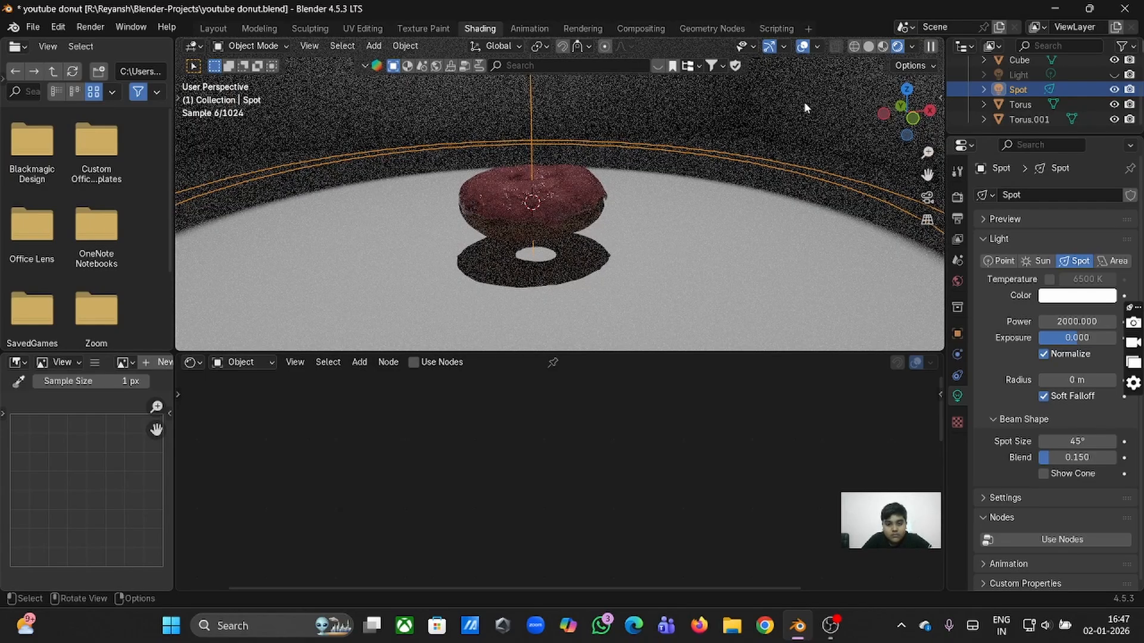
{"action": "scroll", "coordinate": [804, 107], "scroll_direction": "down", "scroll_amount": 1}
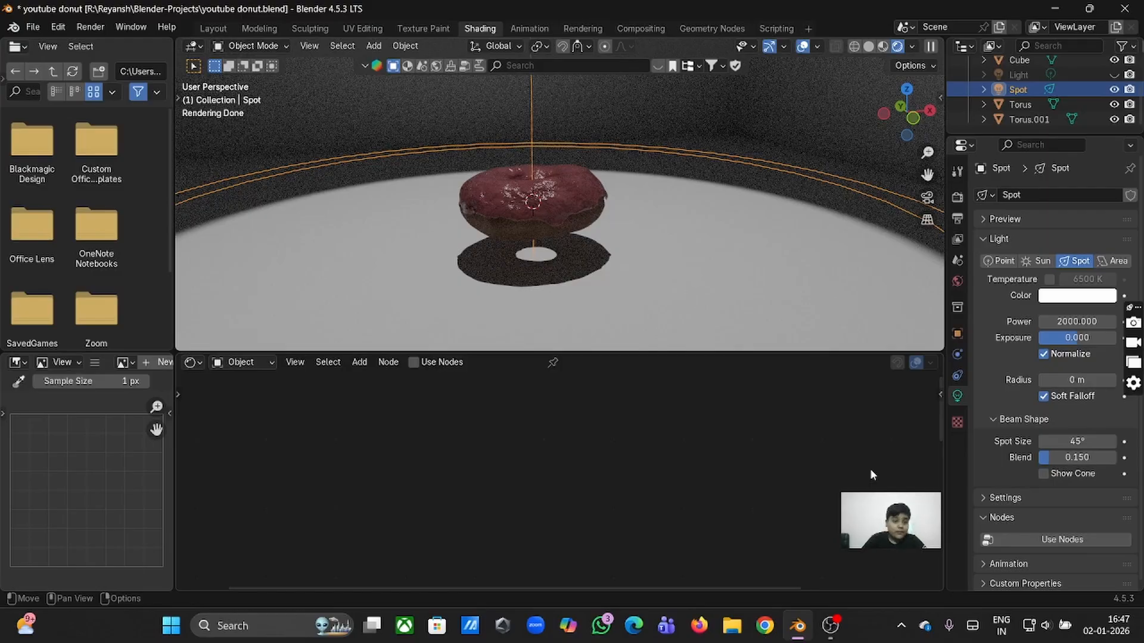
Select the icing and review its material nodes, from the Principled BSDF down to the Bump node and its Noise Texture.
{"action": "left_click", "coordinate": [213, 29]}
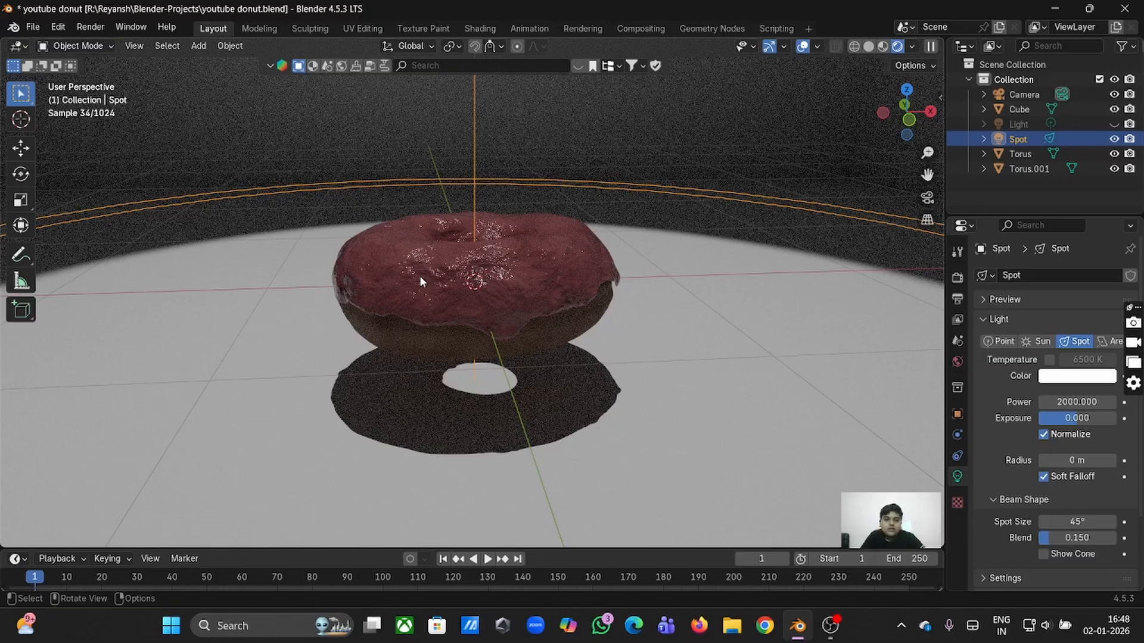
{"action": "left_click", "coordinate": [479, 29]}
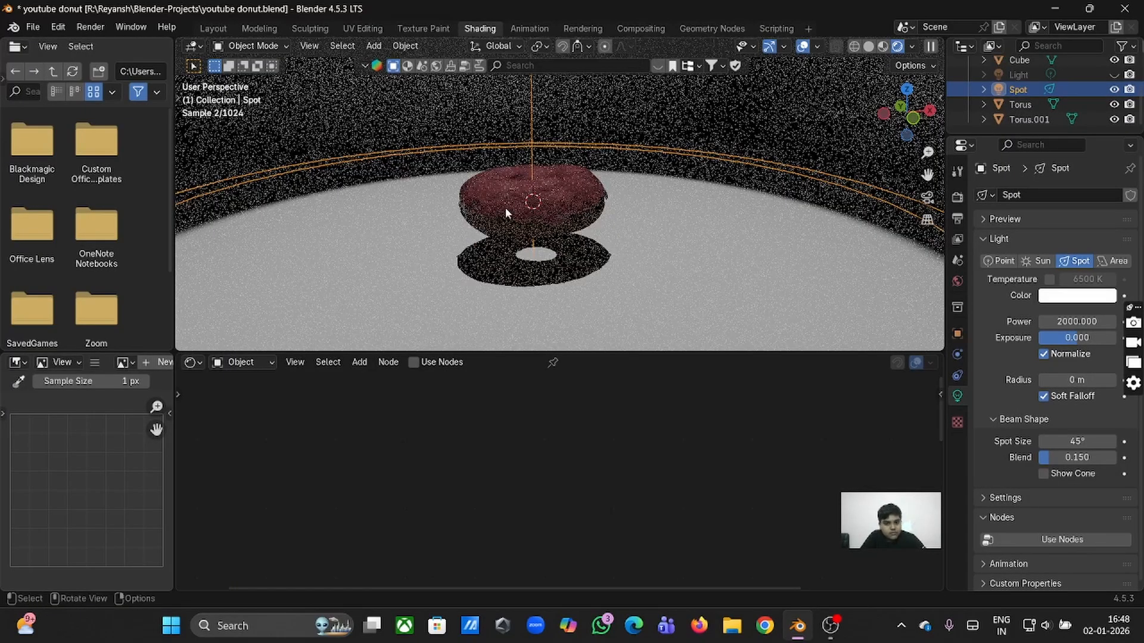
{"action": "left_click", "coordinate": [547, 206]}
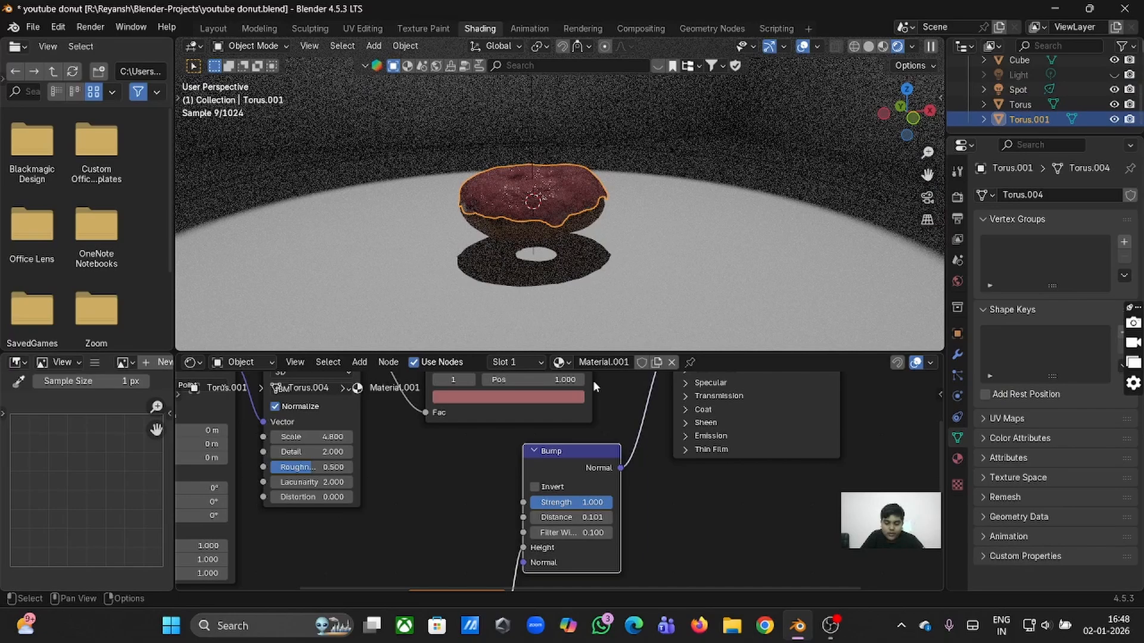
{"action": "middle_click_drag", "start_coordinate": [592, 380], "coordinate": [670, 474]}
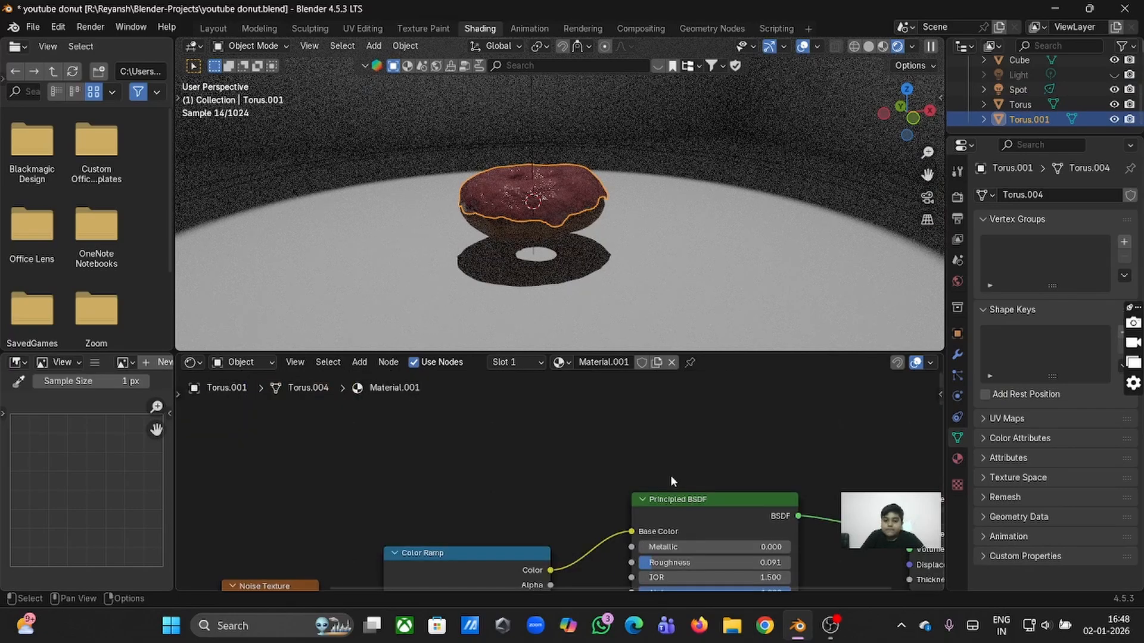
{"action": "scroll", "coordinate": [672, 481], "scroll_direction": "down", "scroll_amount": 3}
{"action": "scroll", "coordinate": [671, 489], "scroll_direction": "down", "scroll_amount": 1}
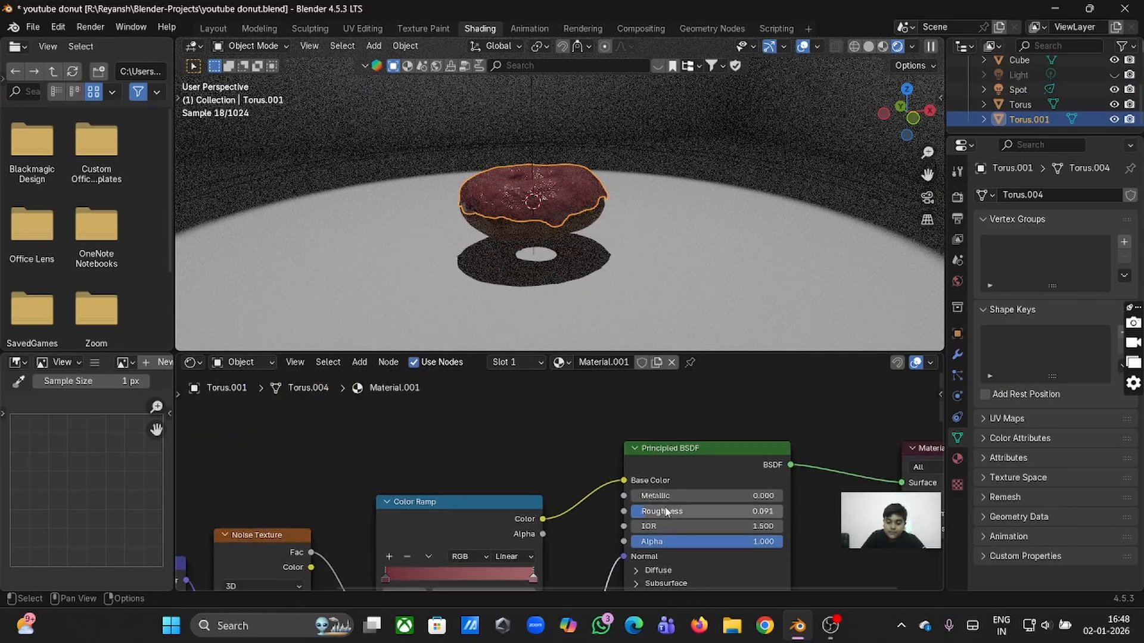
{"action": "scroll", "coordinate": [665, 512], "scroll_direction": "down", "scroll_amount": 15}
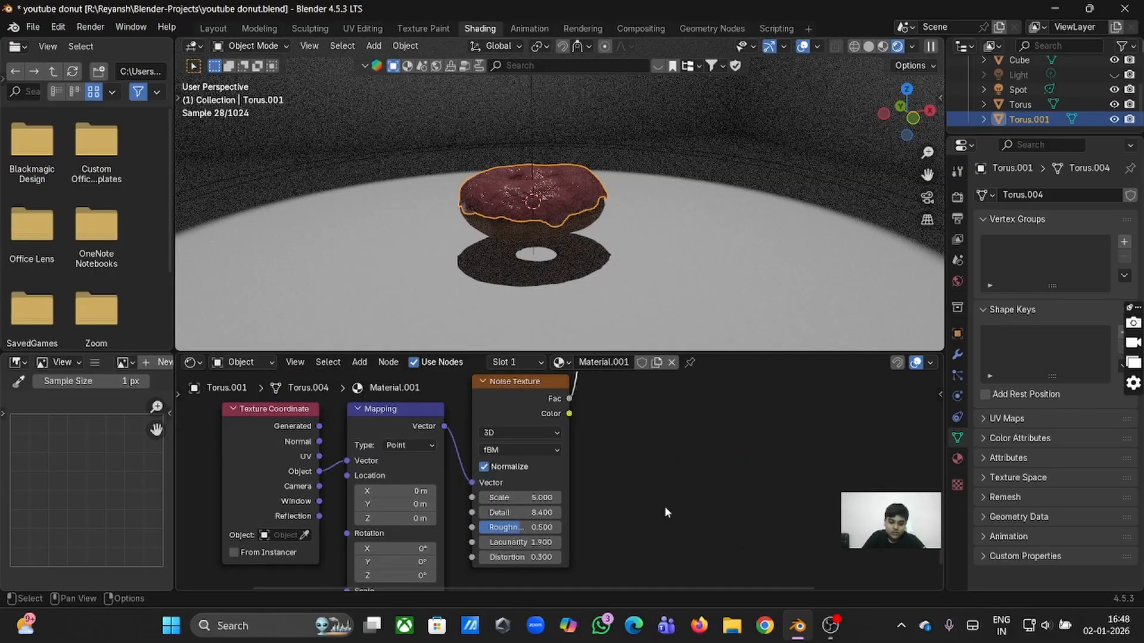
{"action": "scroll", "coordinate": [665, 512], "scroll_direction": "up", "scroll_amount": 4}
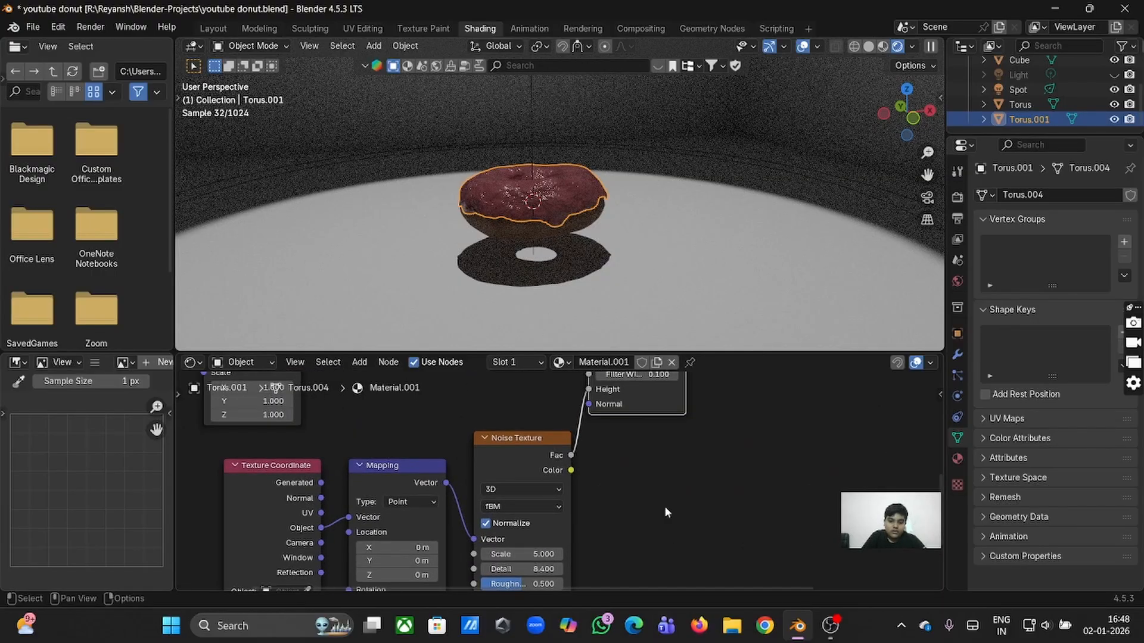
{"action": "scroll", "coordinate": [665, 512], "scroll_direction": "up", "scroll_amount": 3}
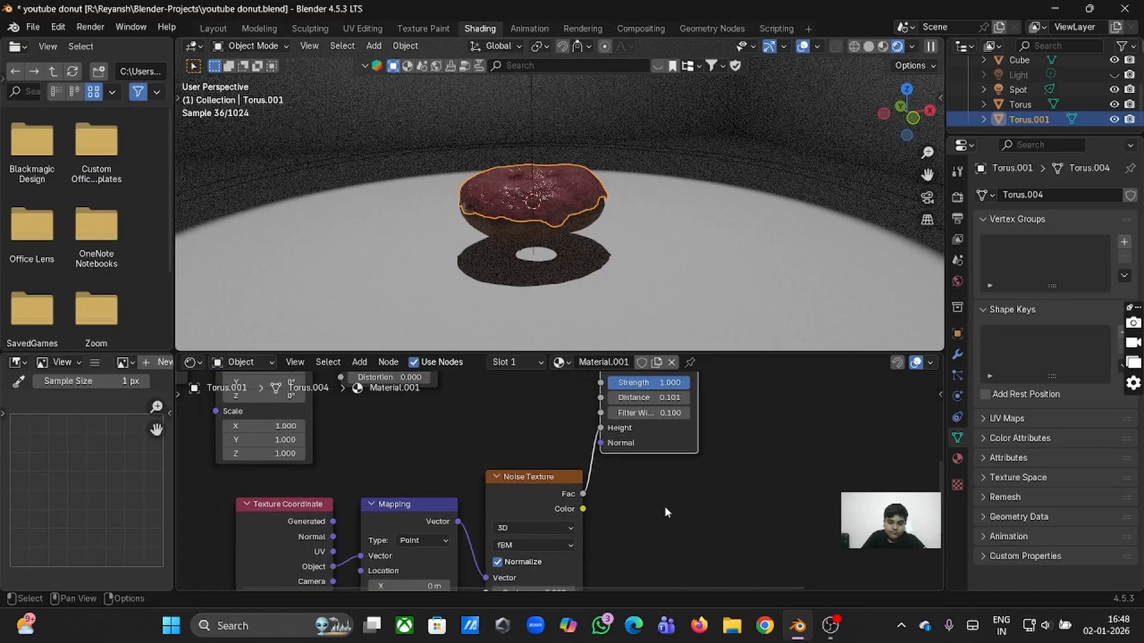
{"action": "scroll", "coordinate": [665, 512], "scroll_direction": "up", "scroll_amount": 1}
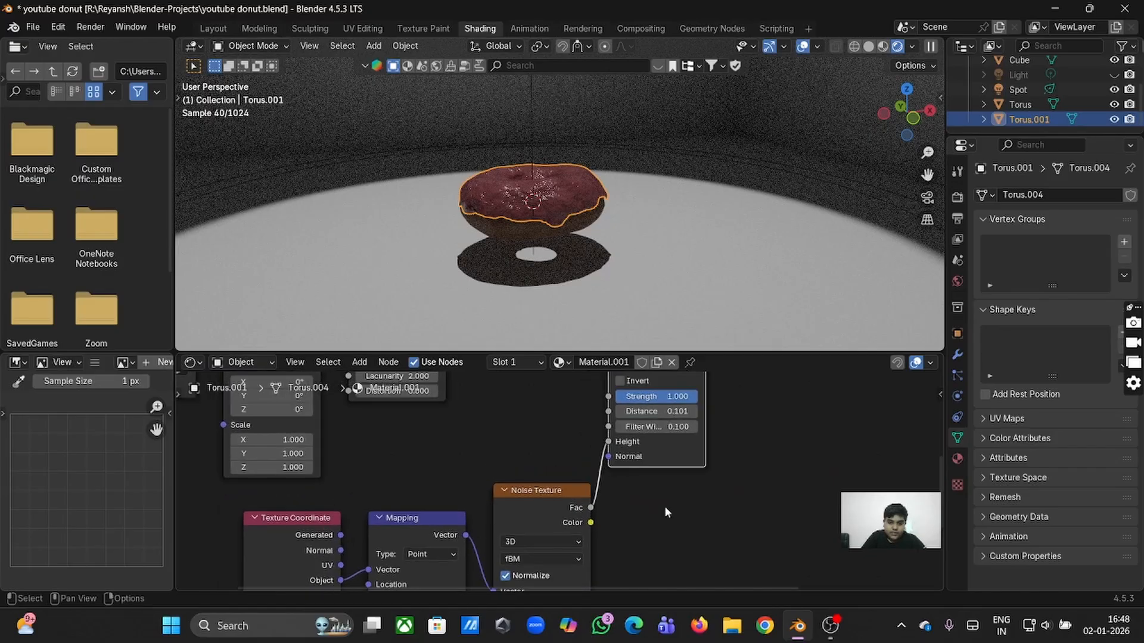
Try a Distance of 0.92 on the Bump node of the icing material.
{"action": "left_click", "coordinate": [642, 413]}
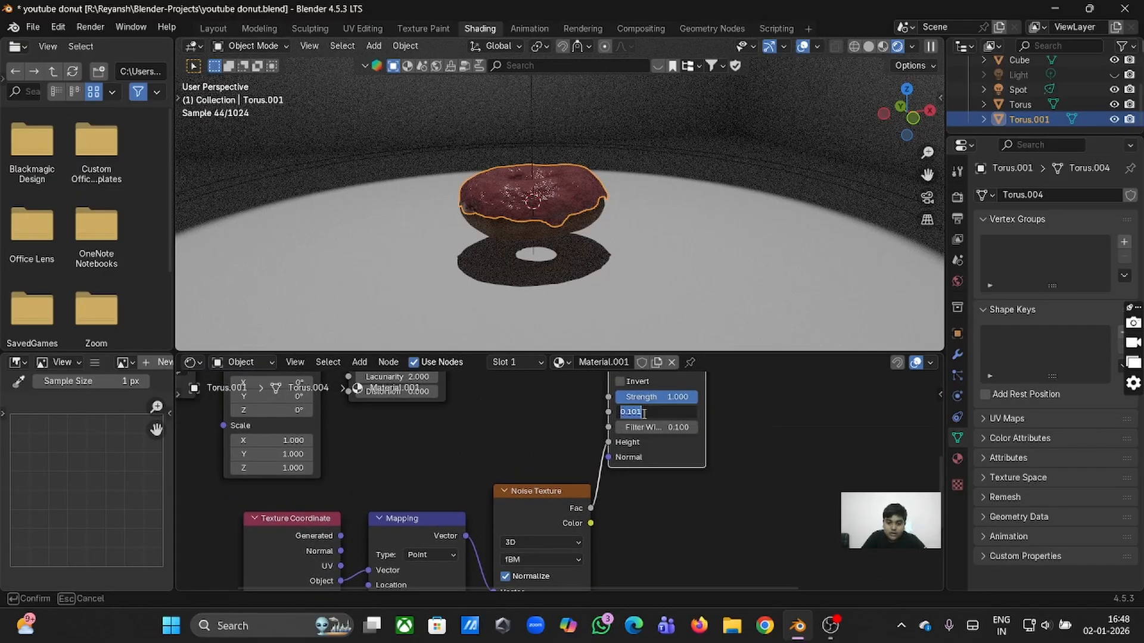
{"action": "type", "text": "0."}
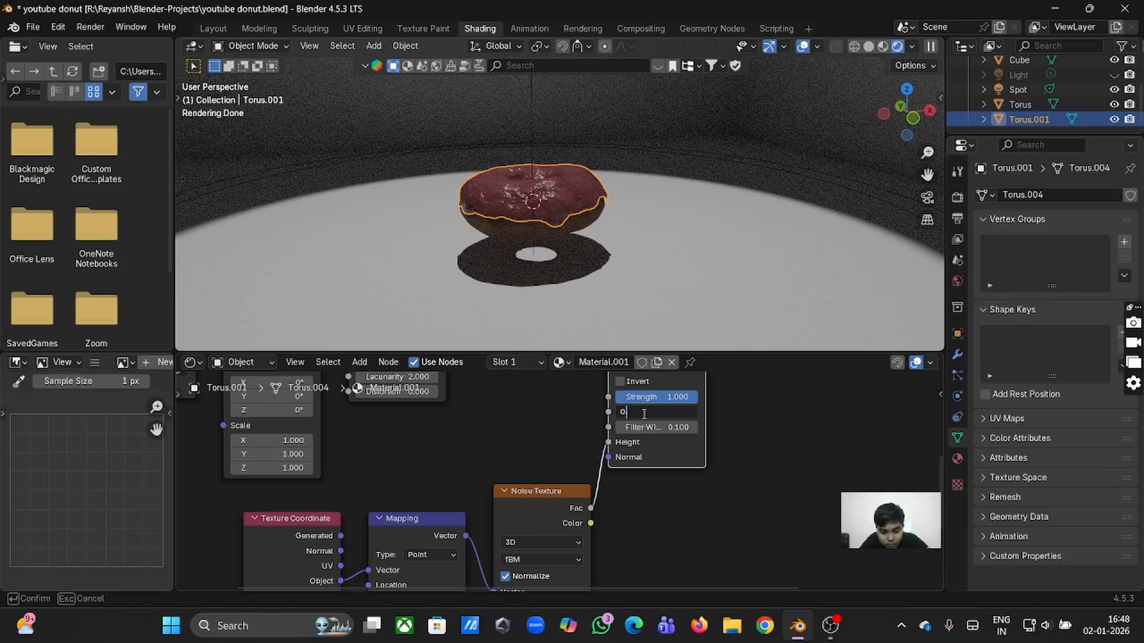
{"action": "type", "text": "92"}
{"action": "key", "text": "Return"}
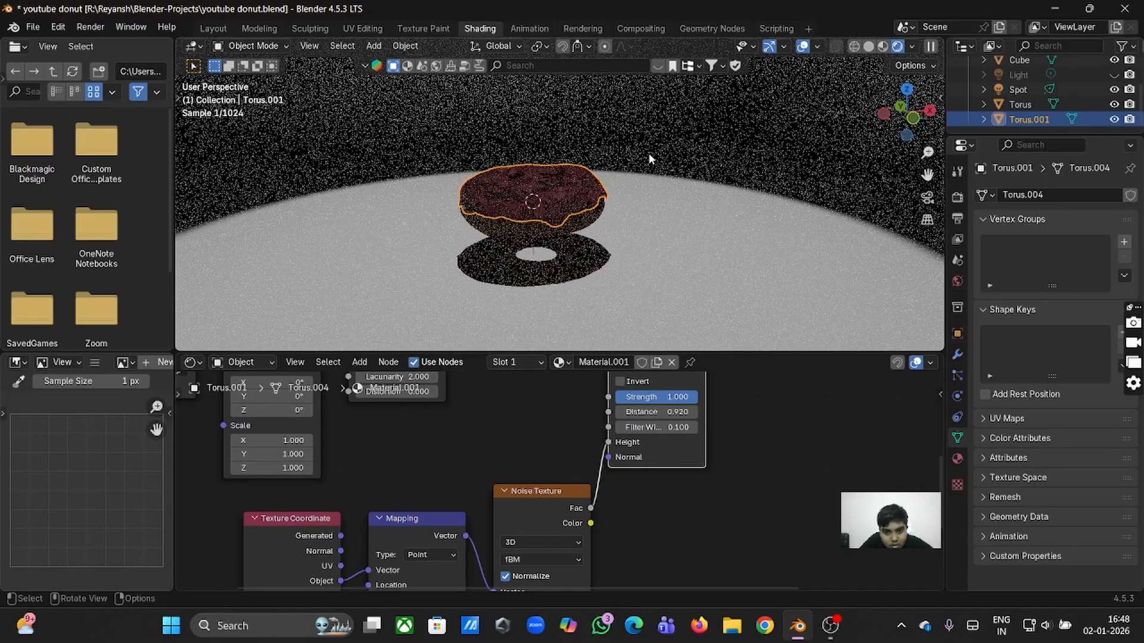
Switch the viewport to Material Preview shading and inspect the icing surface up close.
{"action": "scroll", "coordinate": [649, 158], "scroll_direction": "up", "scroll_amount": 6}
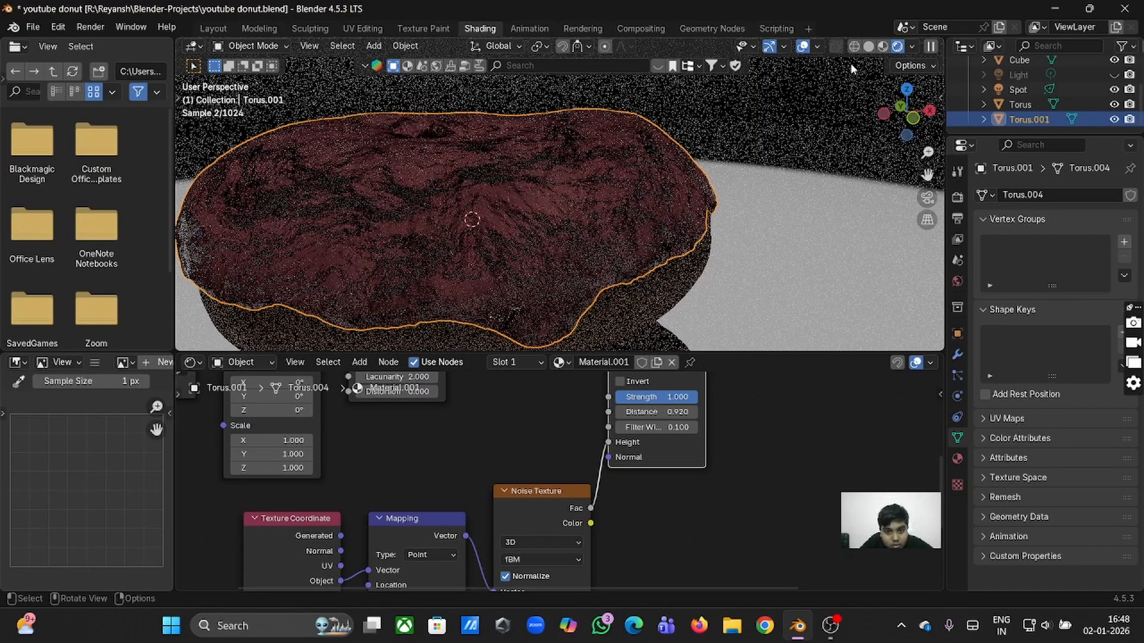
{"action": "left_click", "coordinate": [882, 46]}
{"action": "scroll", "coordinate": [775, 230], "scroll_direction": "down", "scroll_amount": 5}
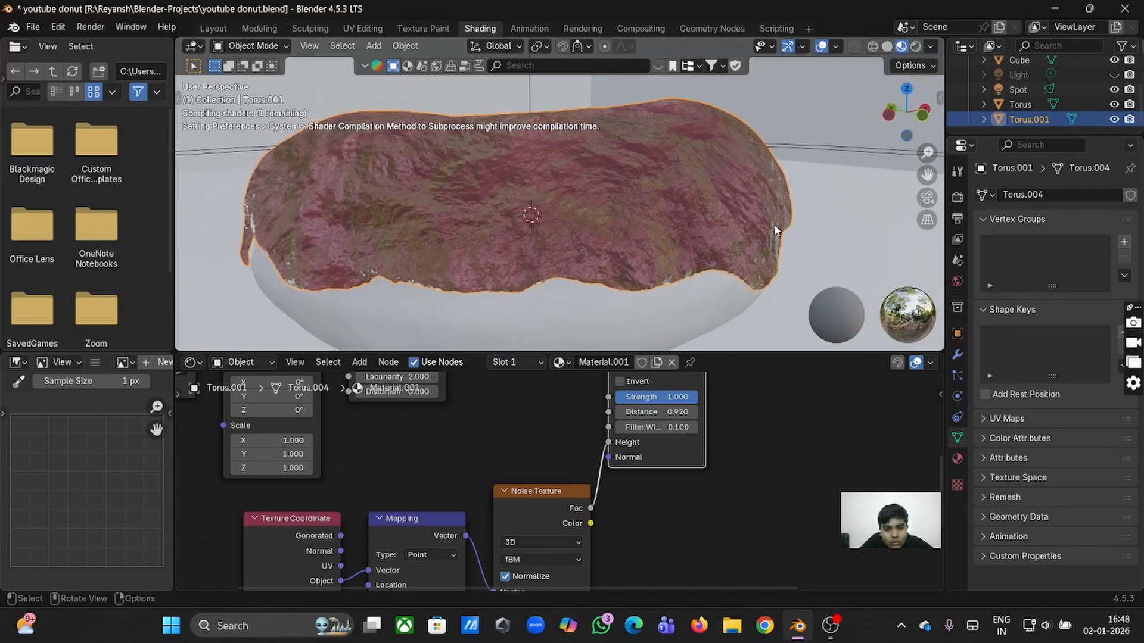
{"action": "scroll", "coordinate": [775, 230], "scroll_direction": "up", "scroll_amount": 6}
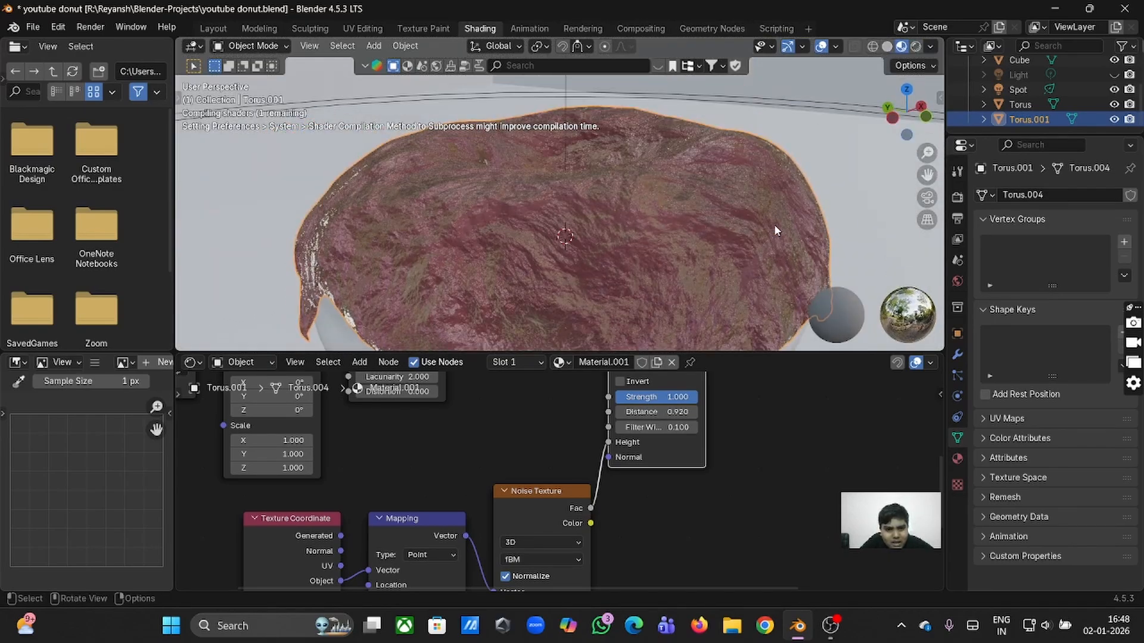
Undo the last Bump Distance change, and lower the icing's Bump Distance to 0.
{"action": "key", "text": "ctrl+z"}
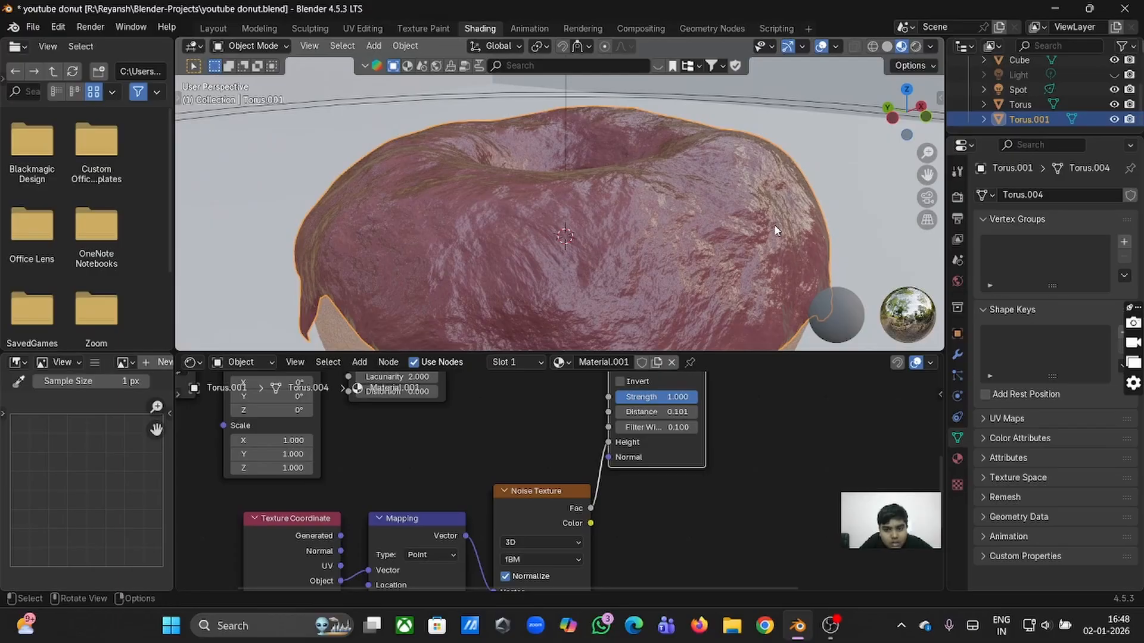
{"action": "scroll", "coordinate": [775, 231], "scroll_direction": "down", "scroll_amount": 5}
{"action": "scroll", "coordinate": [592, 393], "scroll_direction": "down", "scroll_amount": 3}
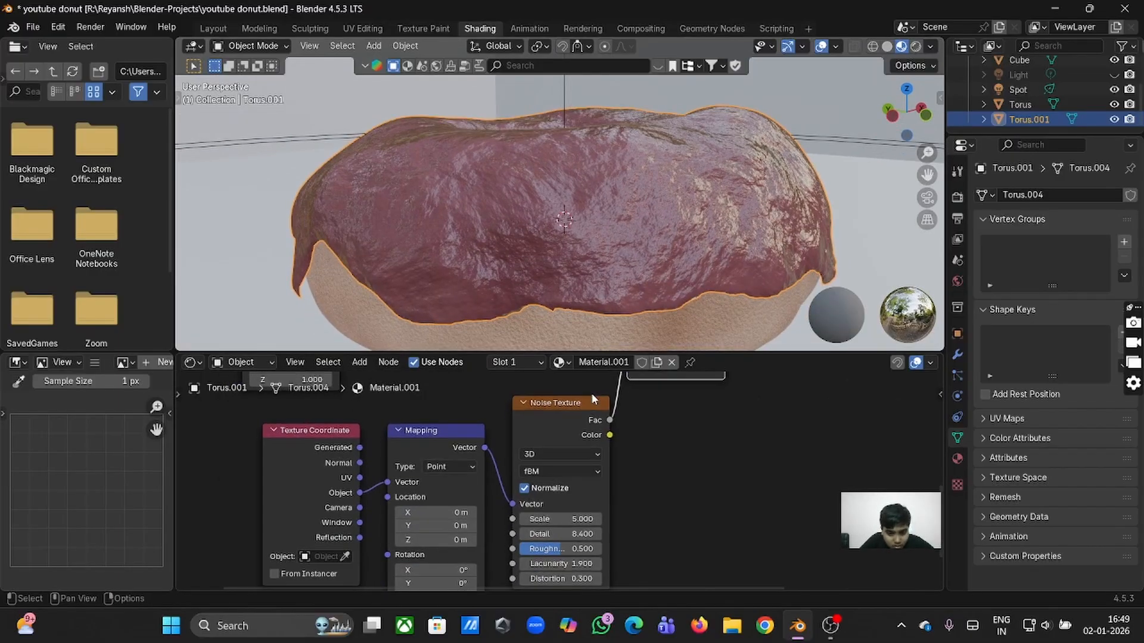
{"action": "scroll", "coordinate": [591, 393], "scroll_direction": "up", "scroll_amount": 5}
{"action": "scroll", "coordinate": [592, 393], "scroll_direction": "right", "scroll_amount": 3}
{"action": "left_click_drag", "start_coordinate": [608, 474], "coordinate": [561, 470]}
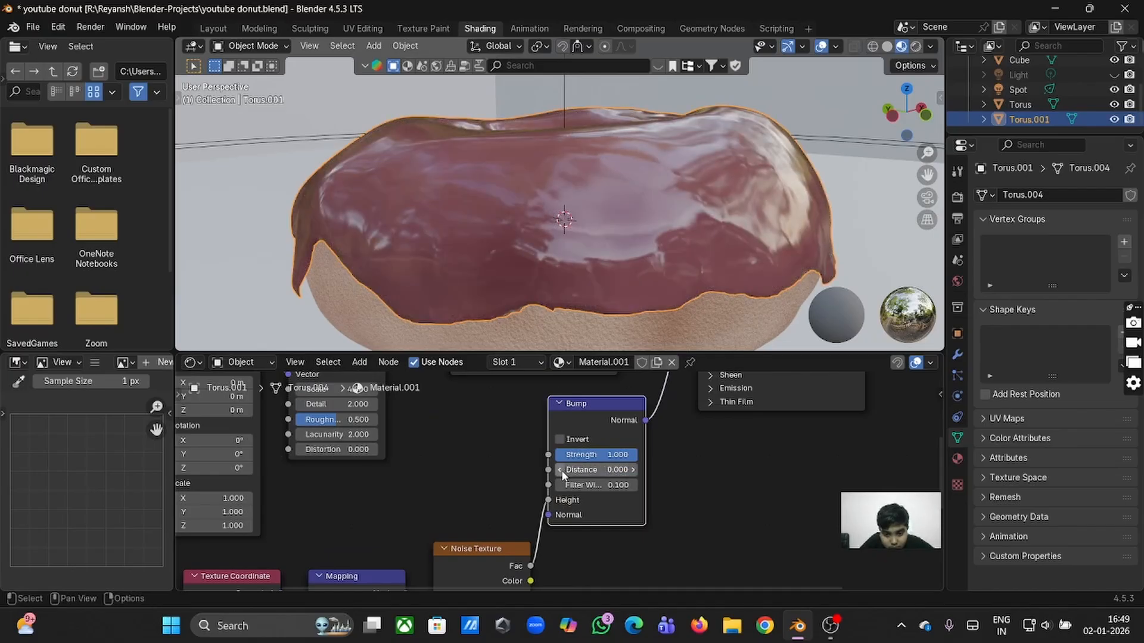
Try a Bump Distance of 0.99 on the icing material and inspect the surface.
{"action": "left_click", "coordinate": [613, 470]}
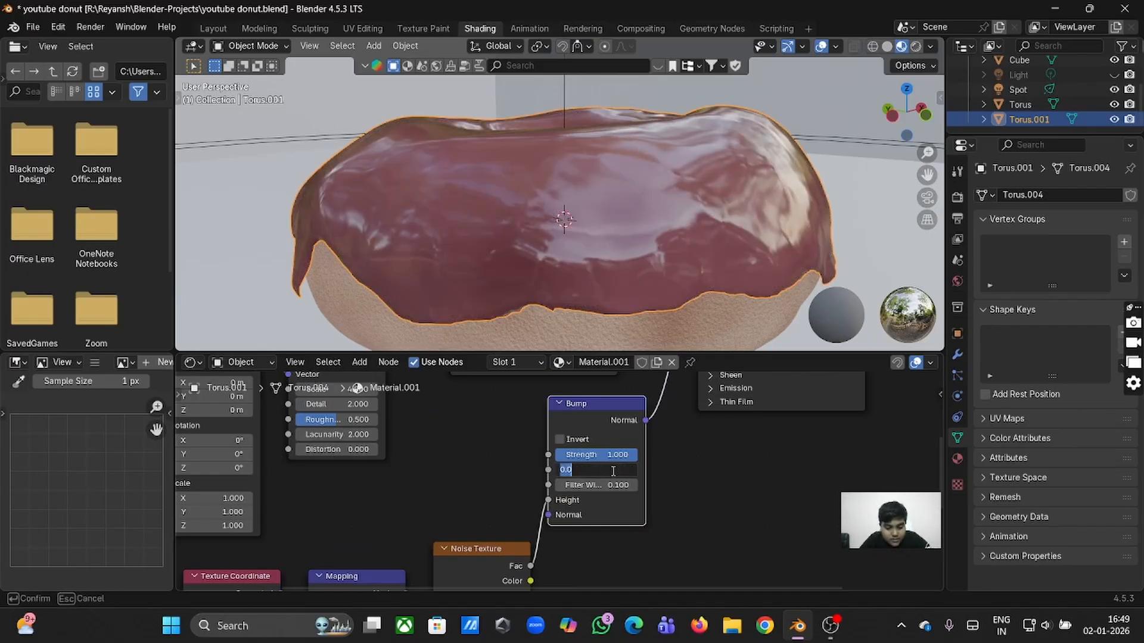
{"action": "type", "text": "0."}
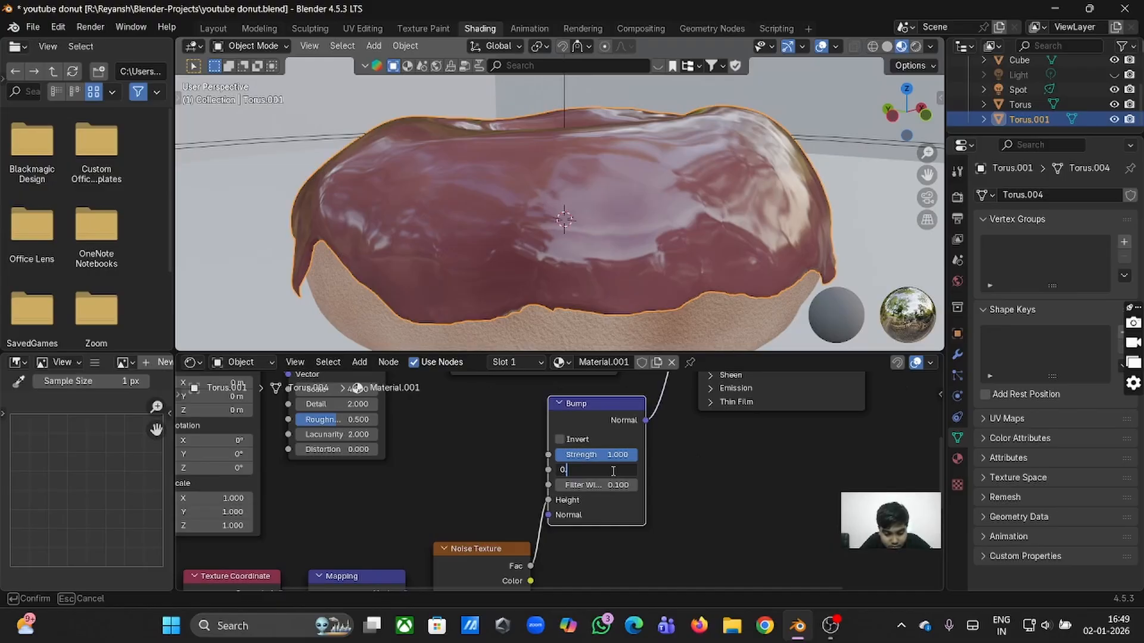
{"action": "type", "text": "99"}
{"action": "key", "text": "Return"}
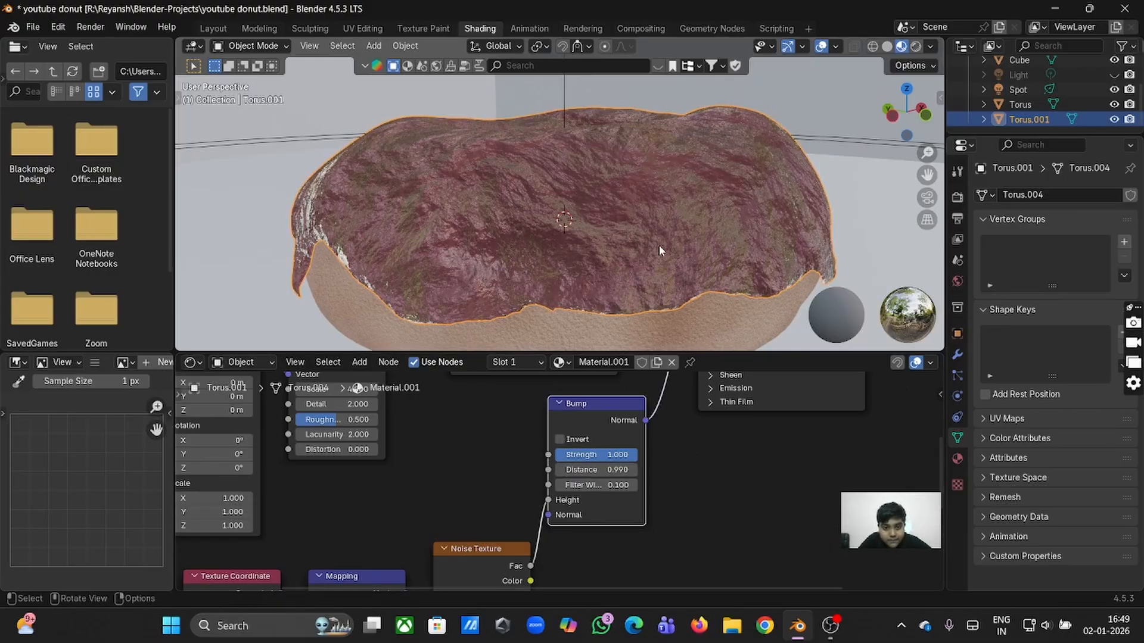
{"action": "middle_click_drag", "start_coordinate": [658, 245], "coordinate": [659, 244]}
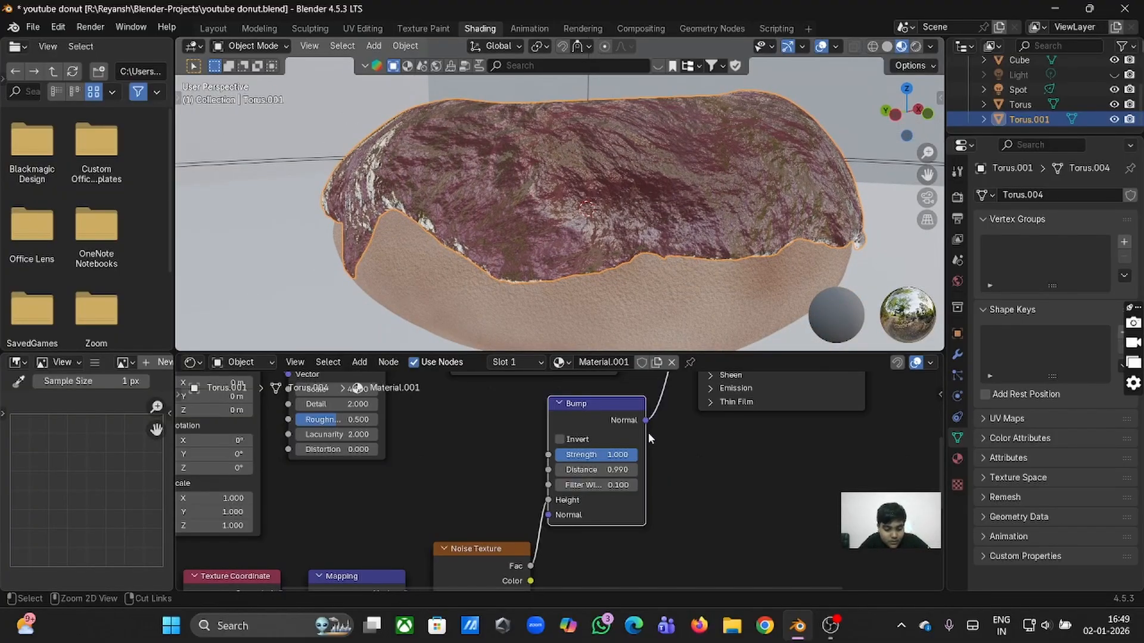
Set the icing Bump node's Distance to 0.099 and check the icing from above.
{"action": "left_click", "coordinate": [617, 470]}
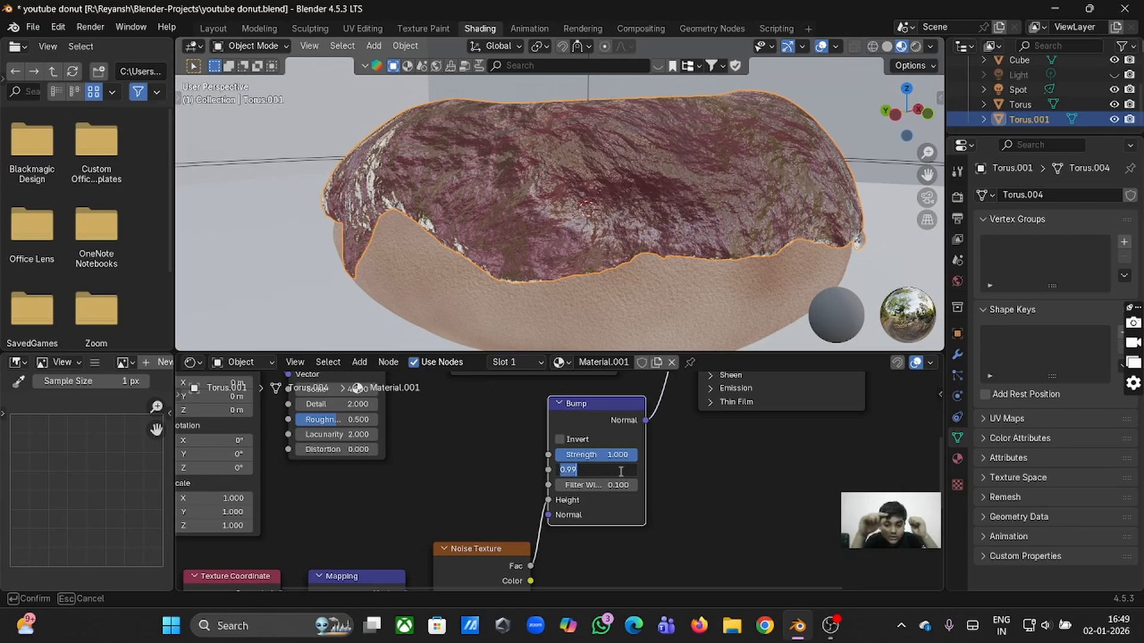
{"action": "type", "text": "0"}
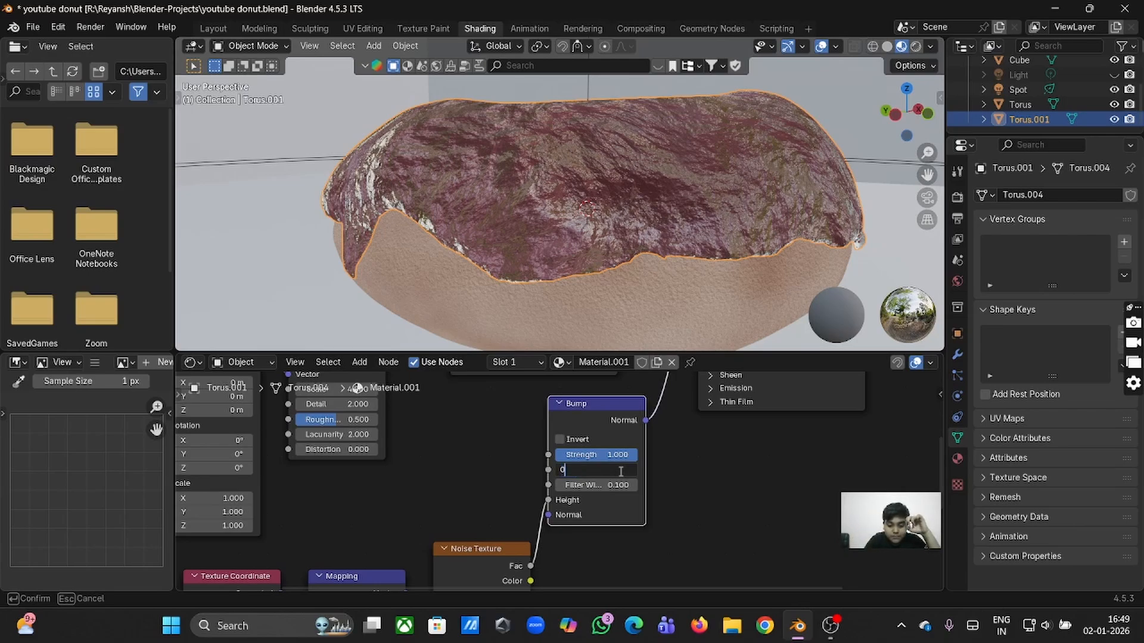
{"action": "type", "text": ".099"}
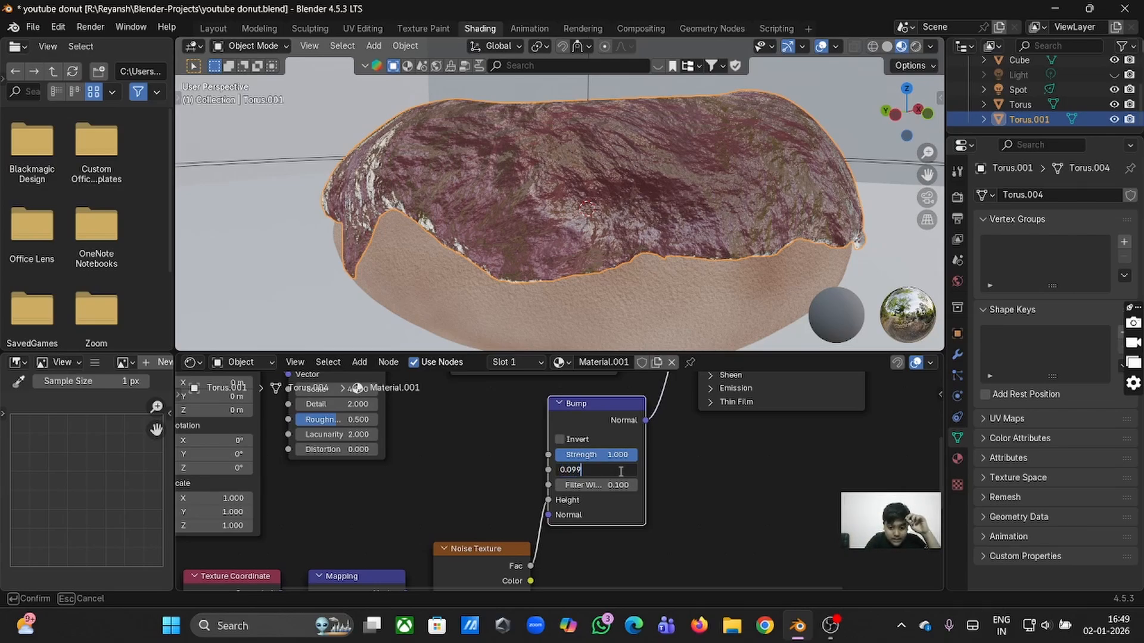
{"action": "key", "text": "Return"}
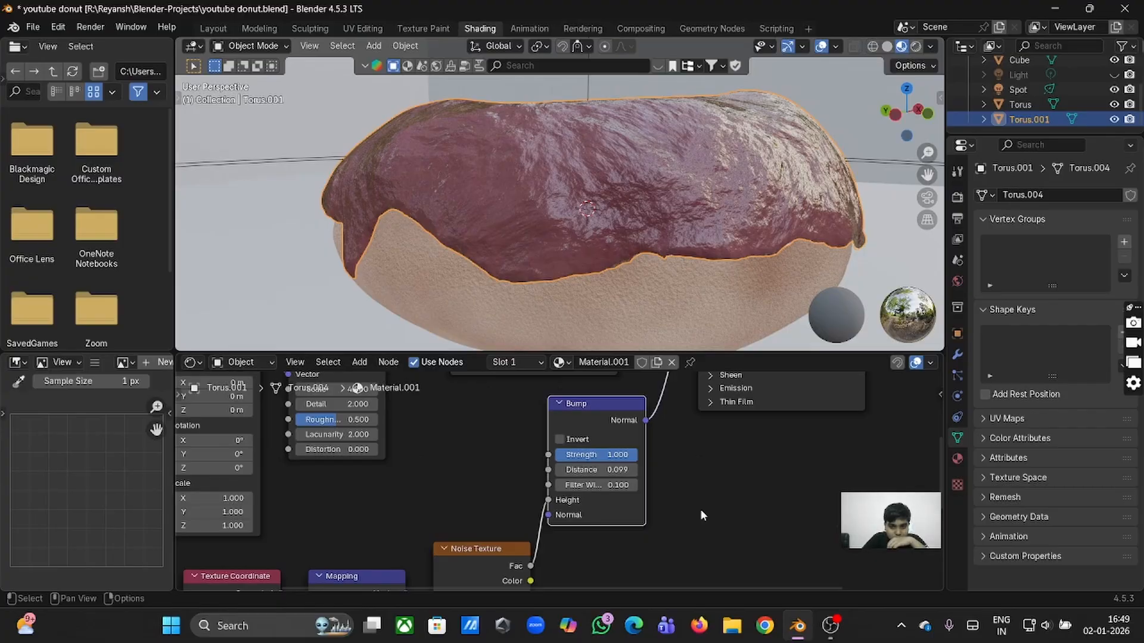
{"action": "mouse_move", "coordinate": [771, 234]}
{"action": "middle_mouse_down"}
{"action": "mouse_move", "coordinate": [756, 256]}
{"action": "mouse_move", "coordinate": [771, 235]}
{"action": "mouse_move", "coordinate": [785, 236]}
{"action": "mouse_move", "coordinate": [772, 240]}
{"action": "middle_mouse_up"}
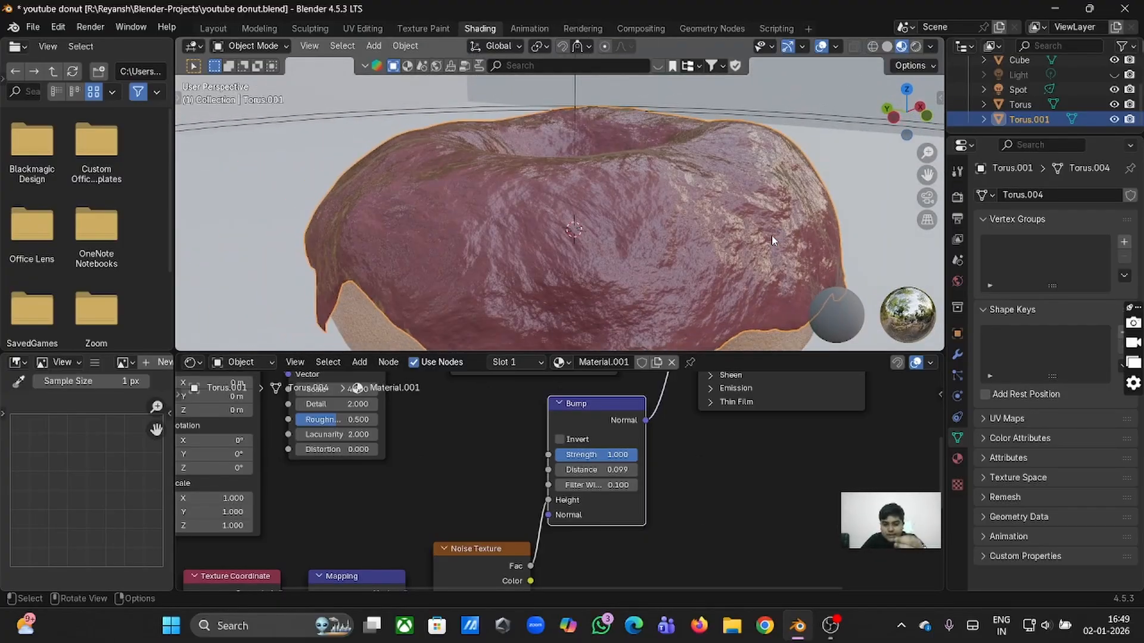
Try a Distance of 0.092 on the icing material's Bump node and check the surface.
{"action": "double_click", "coordinate": [588, 470]}
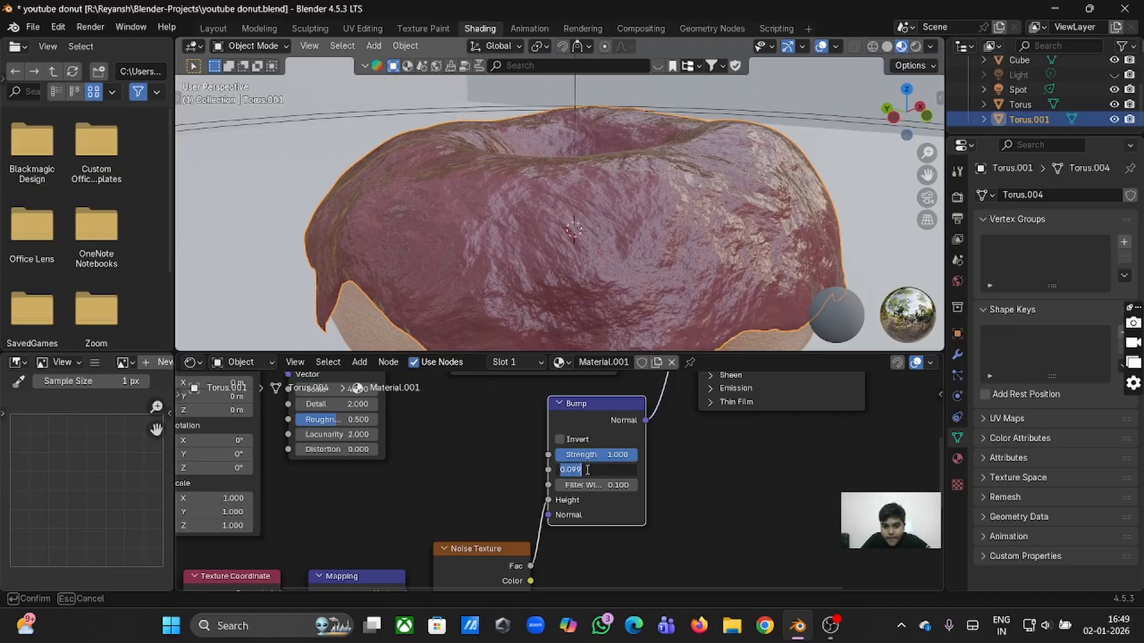
{"action": "left_click", "coordinate": [578, 470]}
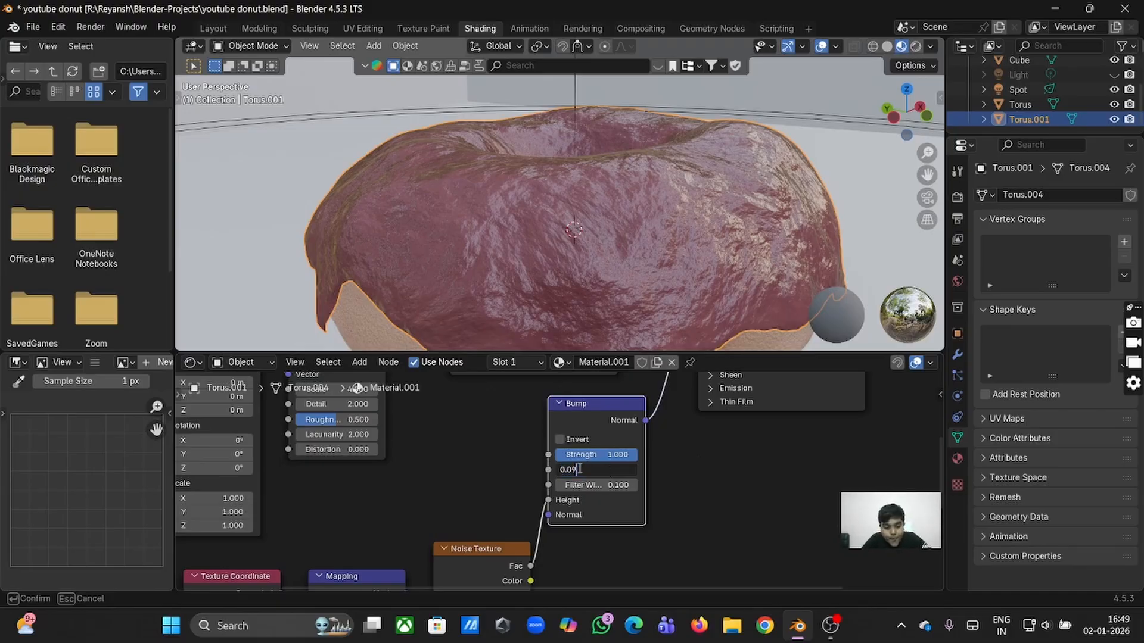
{"action": "key", "text": "BackSpace"}
{"action": "type", "text": "2"}
{"action": "key", "text": "Return"}
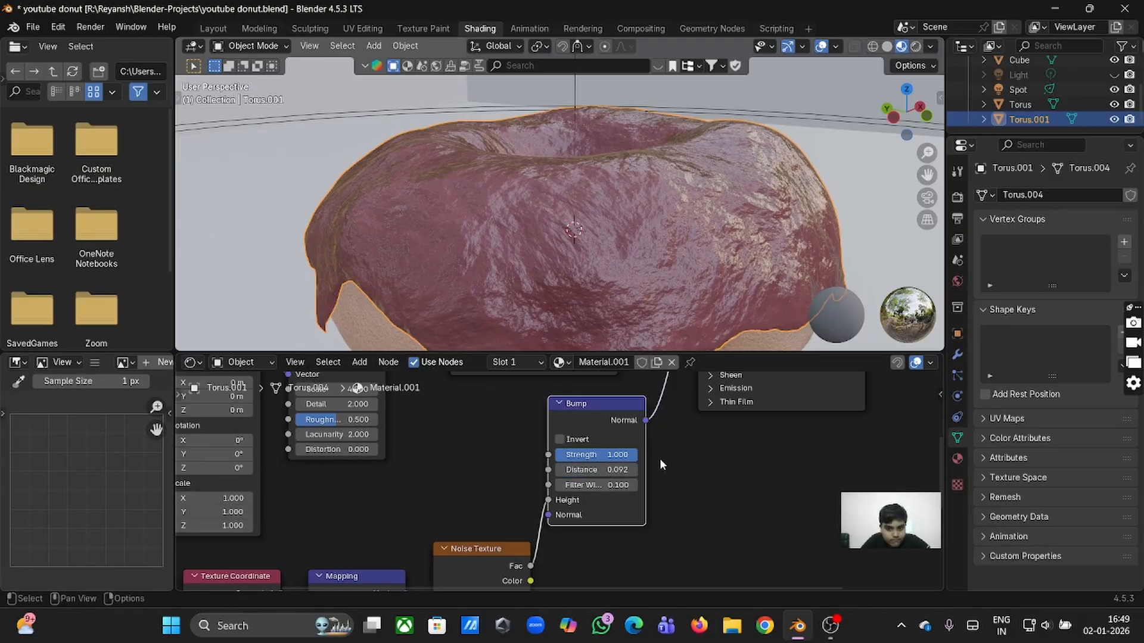
{"action": "middle_click_drag", "start_coordinate": [738, 263], "coordinate": [715, 265]}
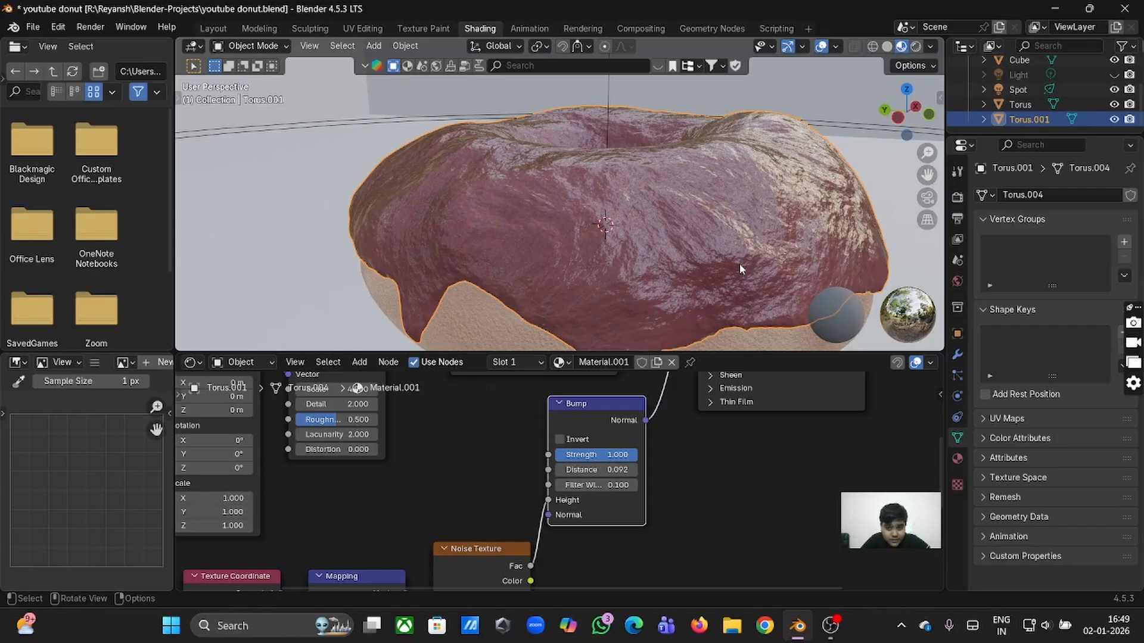
Try a Bump Distance of 0.082 on the icing material and inspect the donut from the side.
{"action": "left_click", "coordinate": [601, 470]}
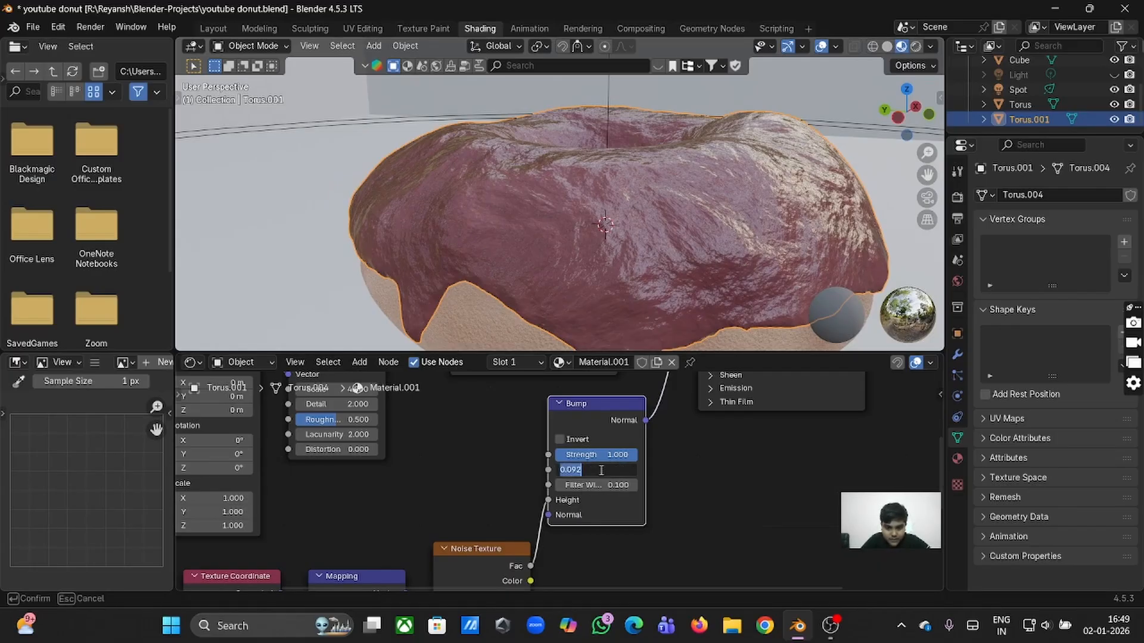
{"action": "type", "text": "0.0"}
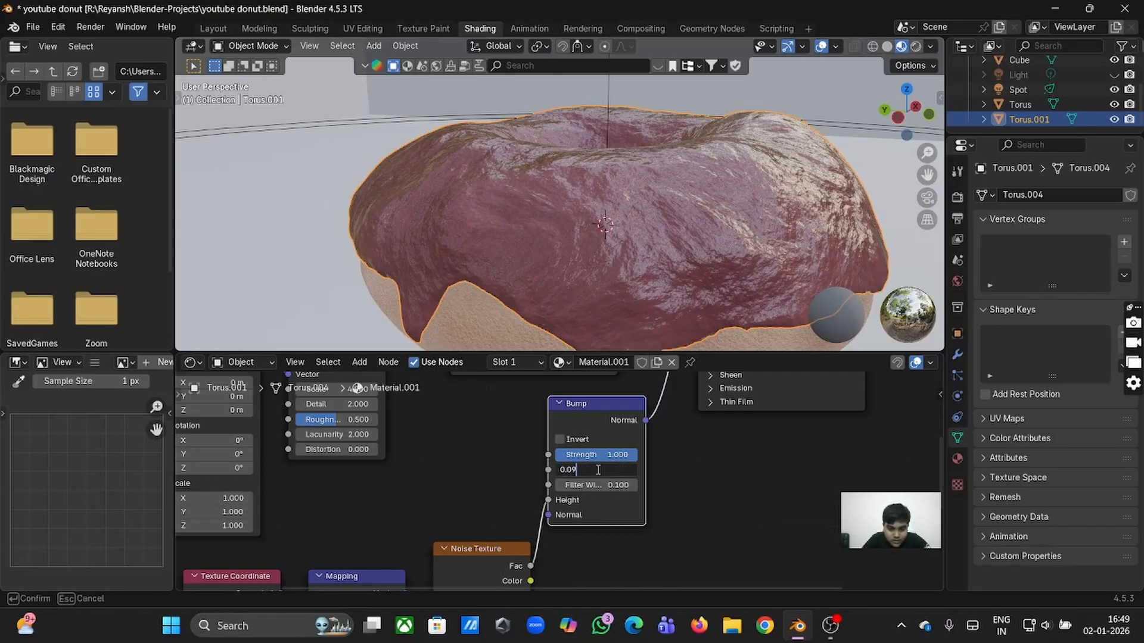
{"action": "type", "text": "8"}
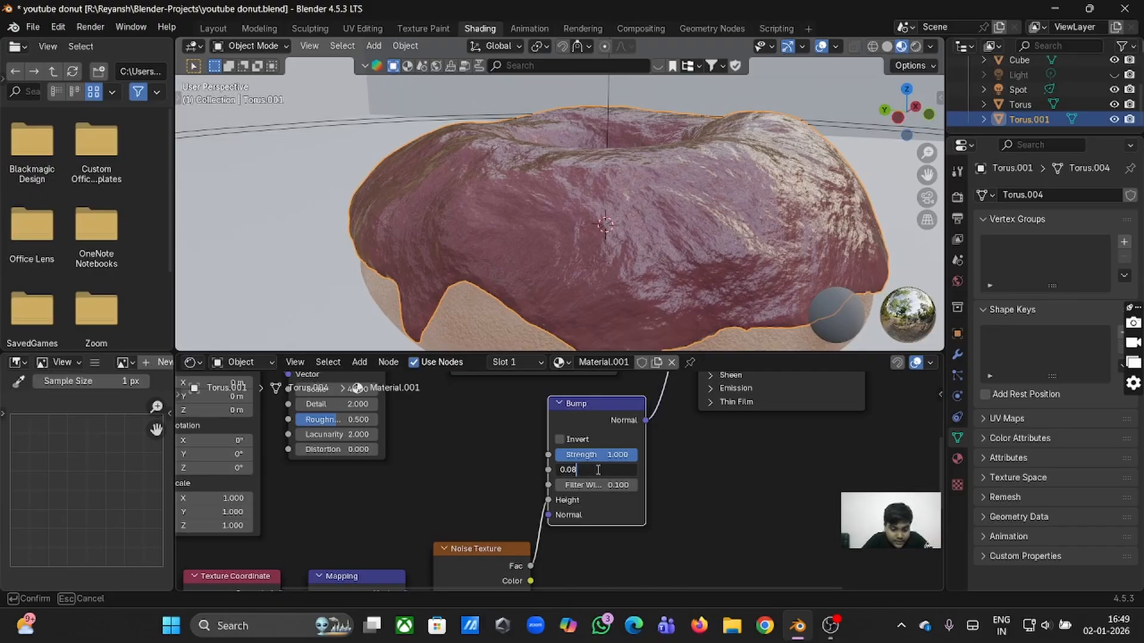
{"action": "type", "text": "2"}
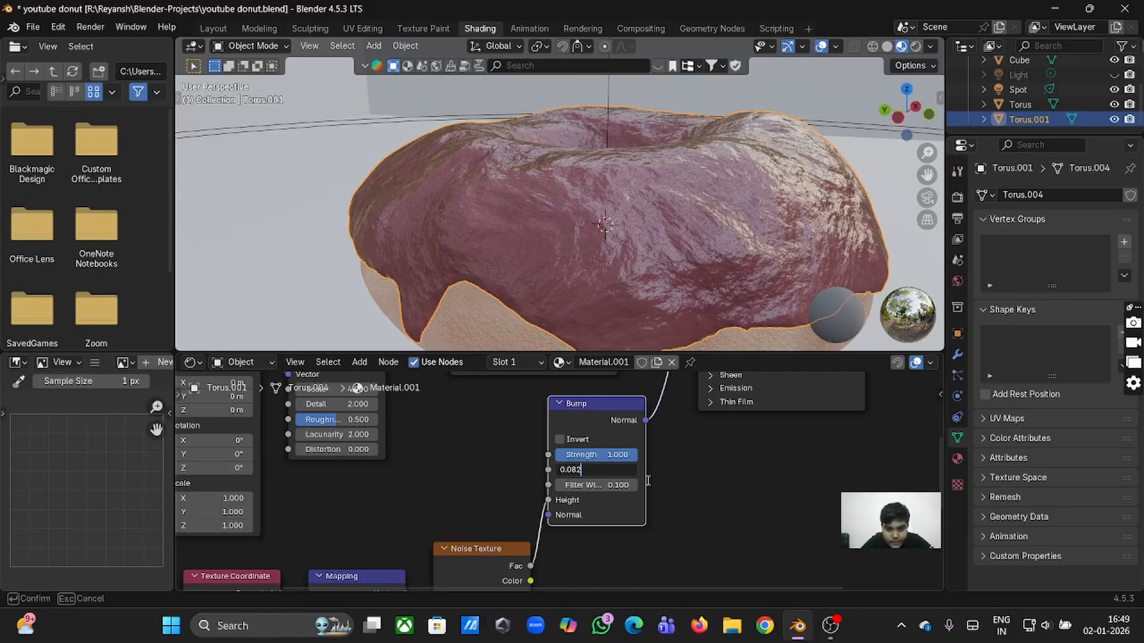
{"action": "key", "text": "Return"}
{"action": "scroll", "coordinate": [754, 316], "scroll_direction": "left", "scroll_amount": 10}
{"action": "scroll", "coordinate": [754, 316], "scroll_direction": "down", "scroll_amount": 5}
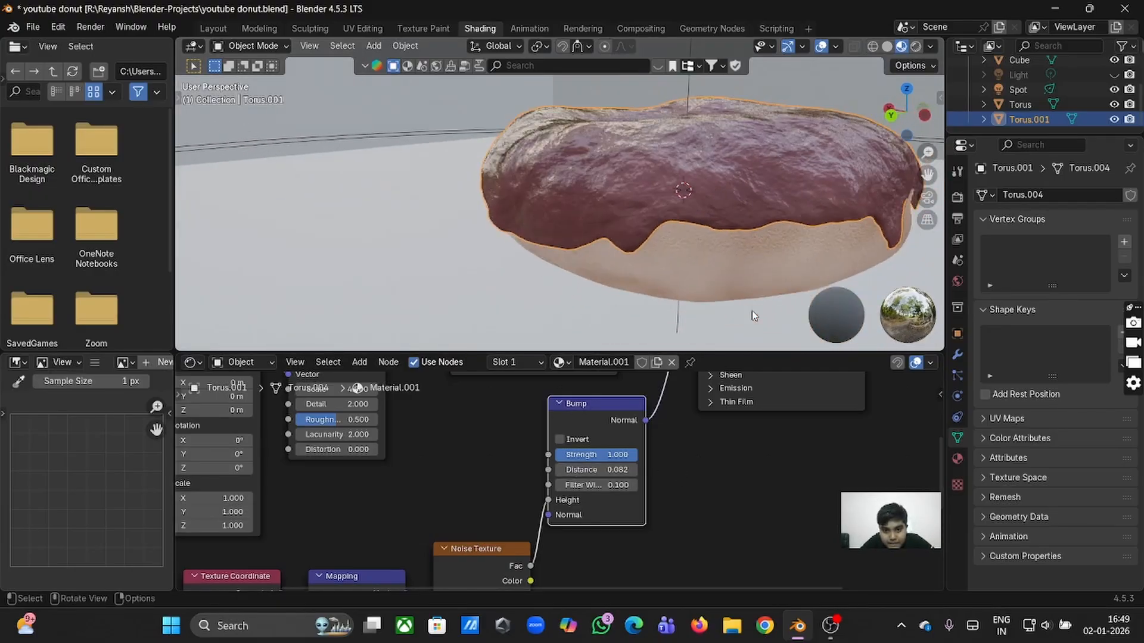
{"action": "scroll", "coordinate": [754, 315], "scroll_direction": "up", "scroll_amount": 10}
{"action": "scroll", "coordinate": [754, 315], "scroll_direction": "down", "scroll_amount": 6}
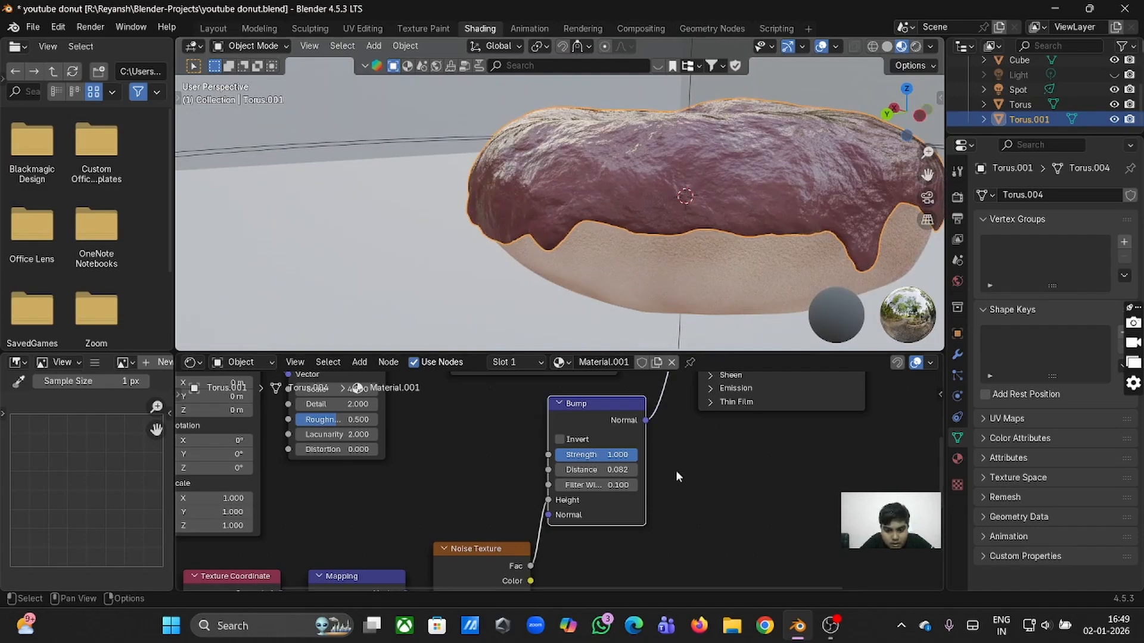
Try a lower Bump Distance of 0.050 on the icing material and inspect the surface up close.
{"action": "double_click", "coordinate": [587, 469]}
{"action": "left_click", "coordinate": [586, 470]}
{"action": "key", "text": "BackSpace"}
{"action": "key", "text": "BackSpace"}
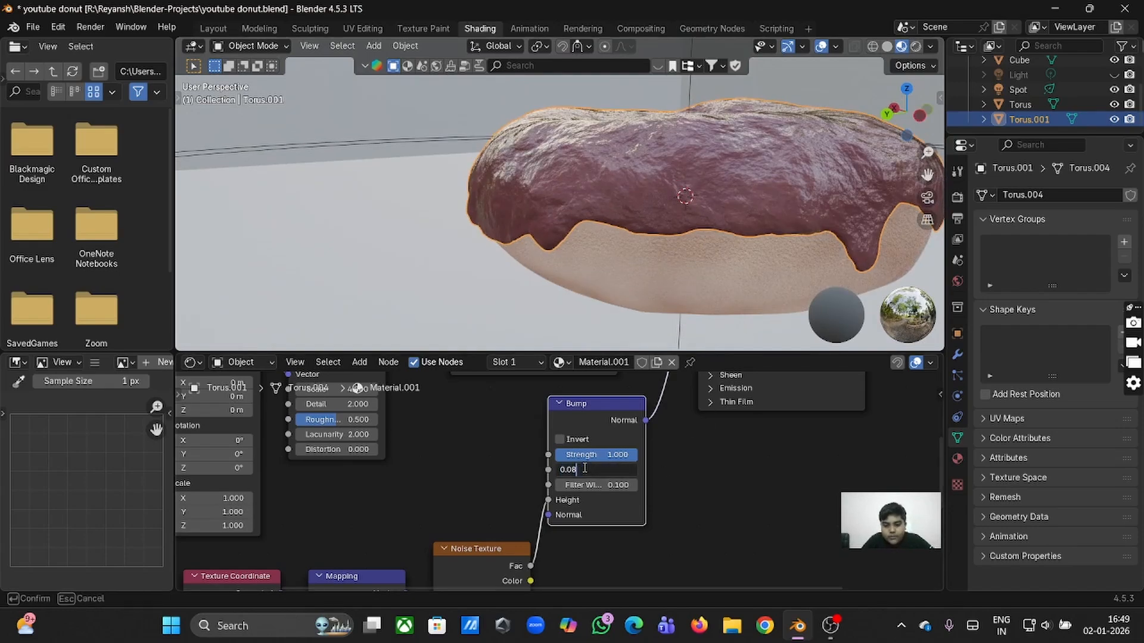
{"action": "type", "text": "50"}
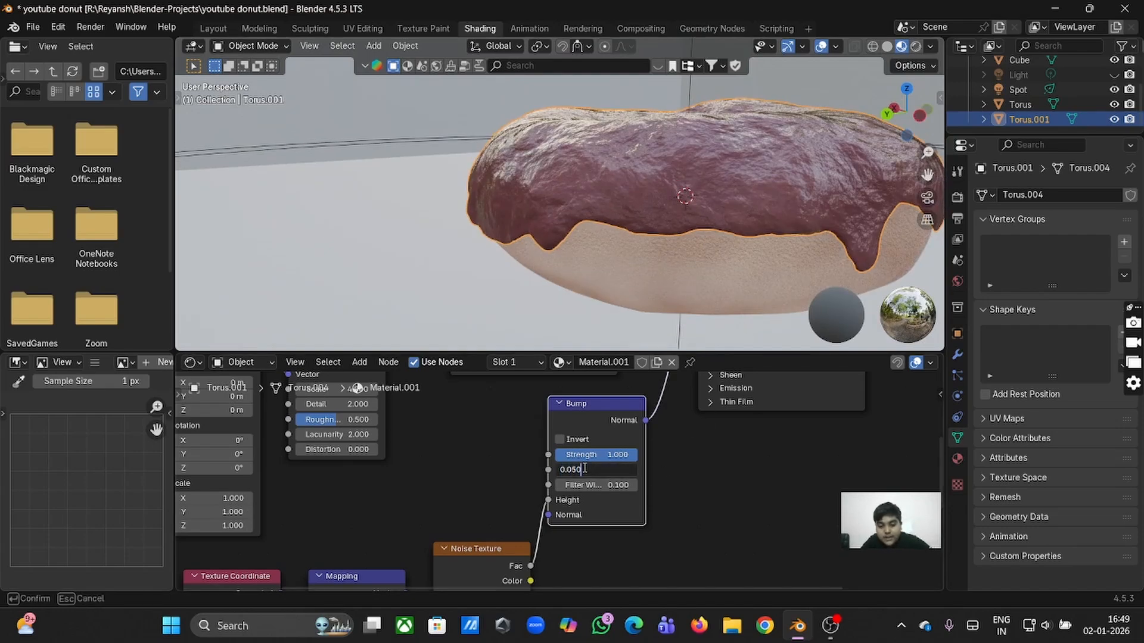
{"action": "key", "text": "Return"}
{"action": "scroll", "coordinate": [698, 297], "scroll_direction": "up", "scroll_amount": 6}
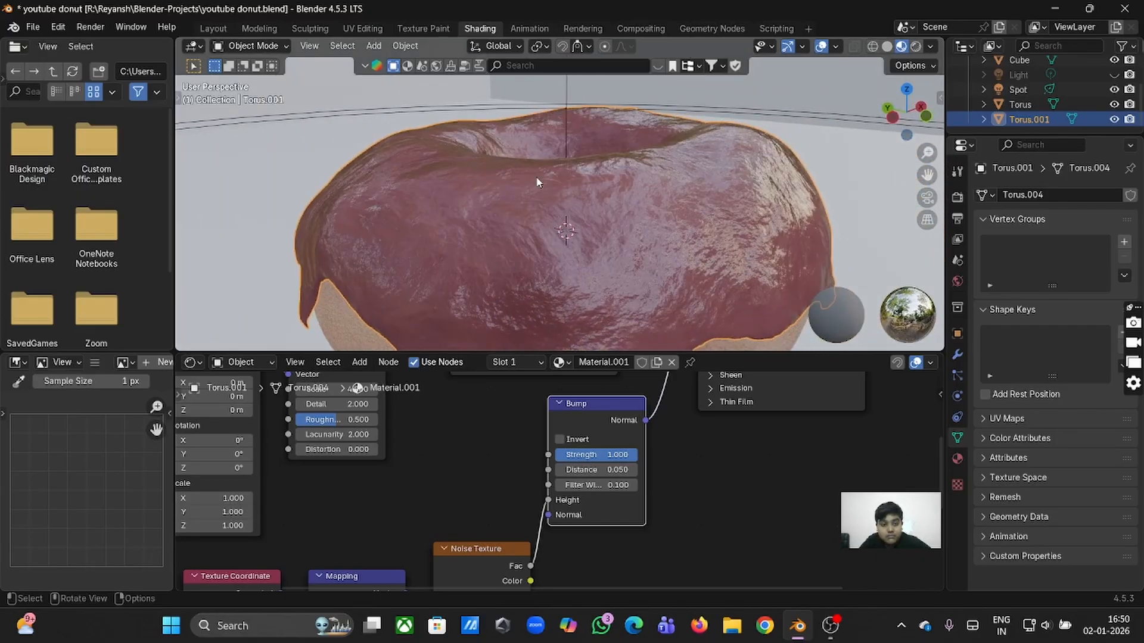
{"action": "left_click", "coordinate": [213, 29]}
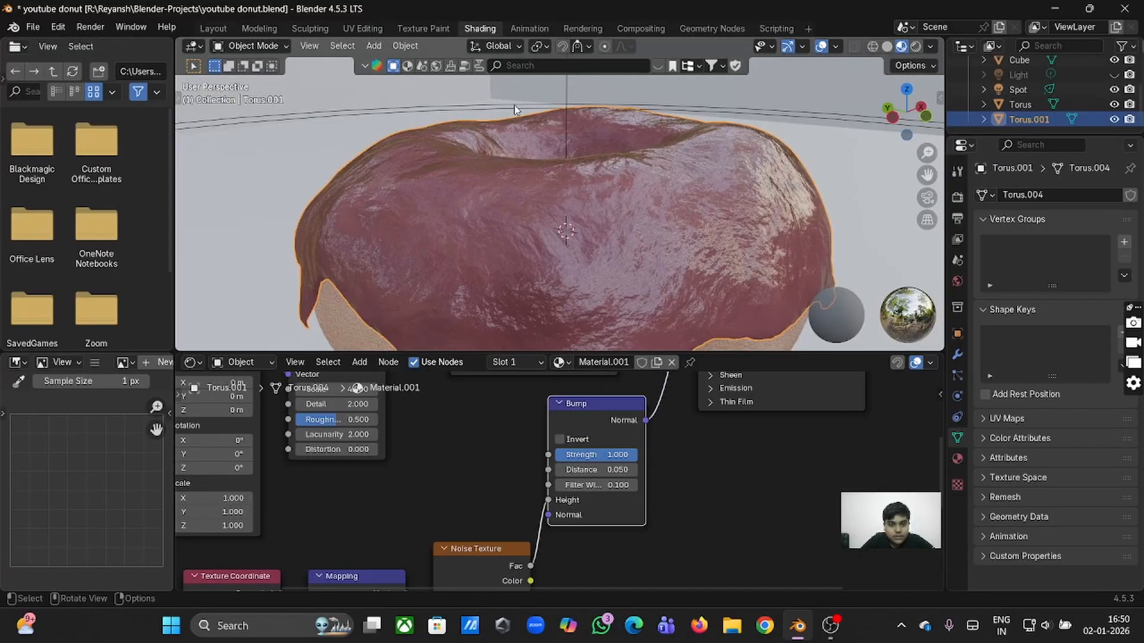
Try raising the icing Bump node's Distance to 0.09.
{"action": "left_click", "coordinate": [599, 470]}
{"action": "left_click", "coordinate": [598, 470]}
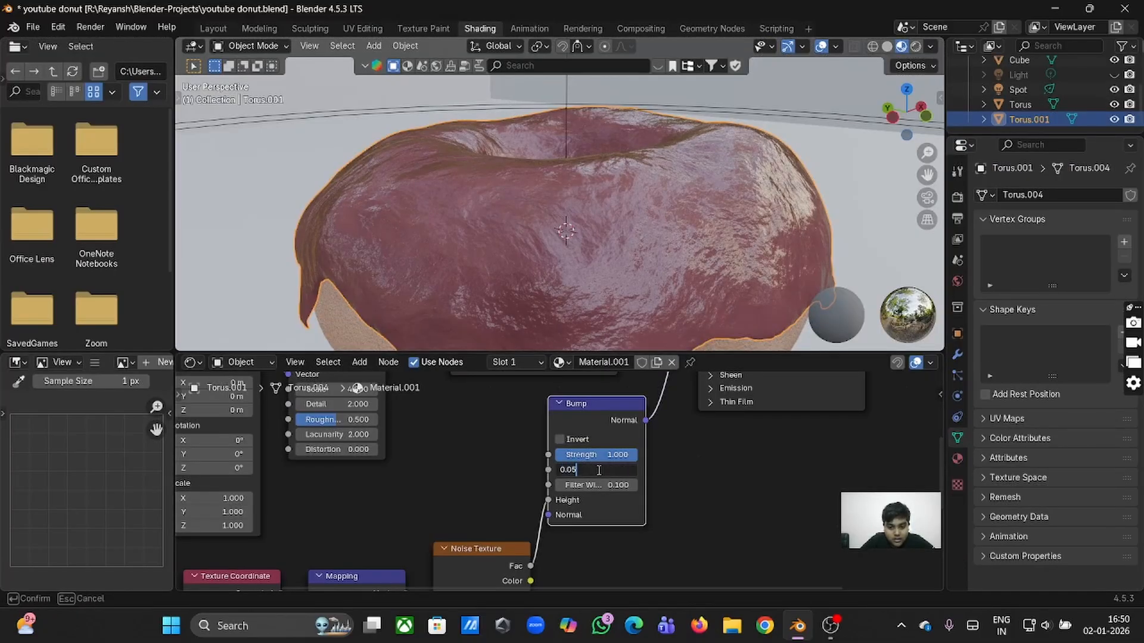
{"action": "key", "text": "BackSpace"}
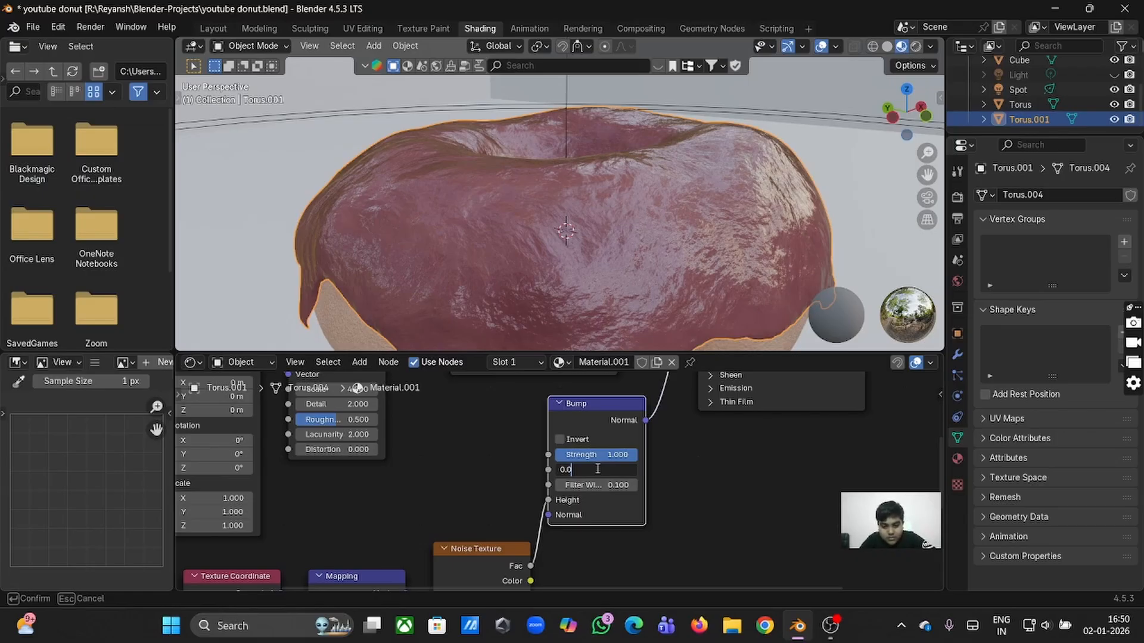
{"action": "type", "text": "9"}
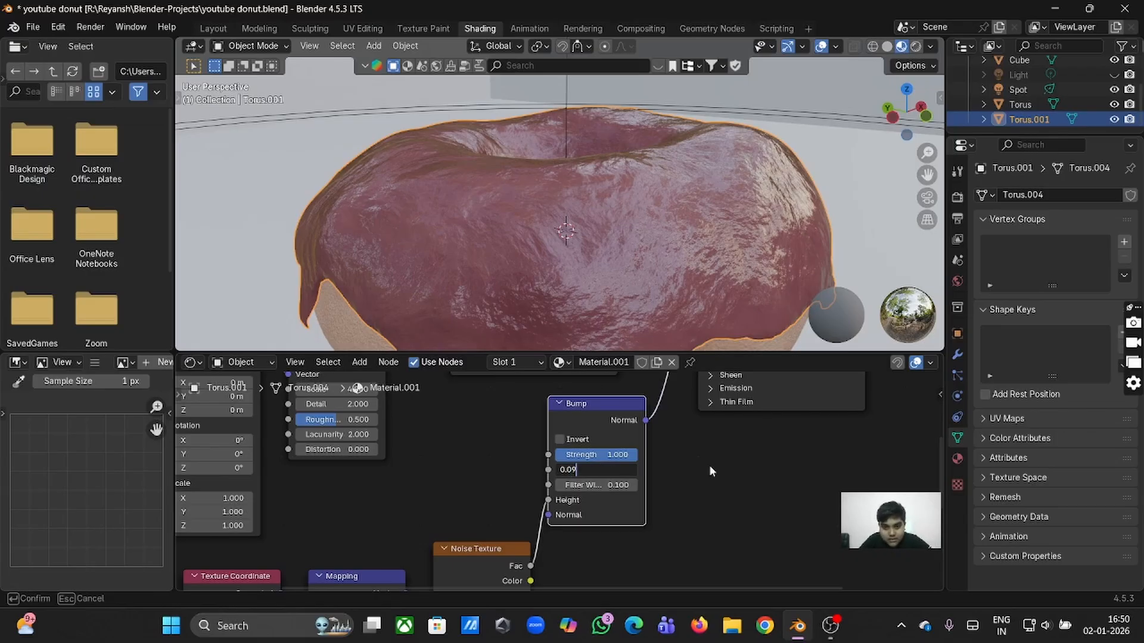
{"action": "key", "text": "Return"}
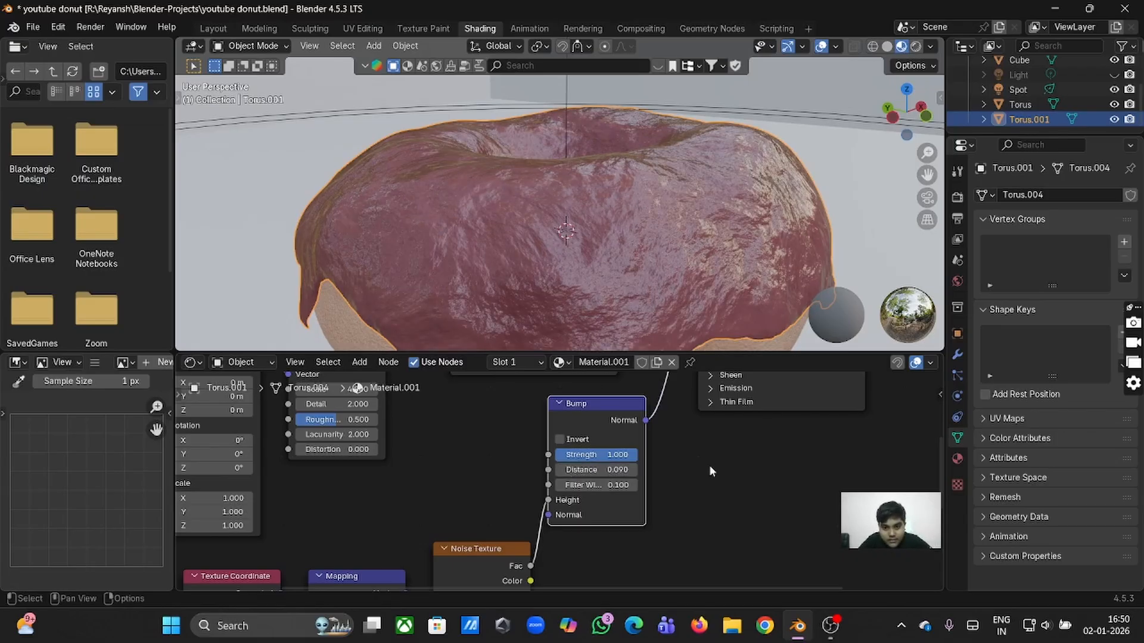
Set the icing Bump node's Distance to 0.085.
{"action": "left_click", "coordinate": [615, 469]}
{"action": "type", "text": "0.0"}
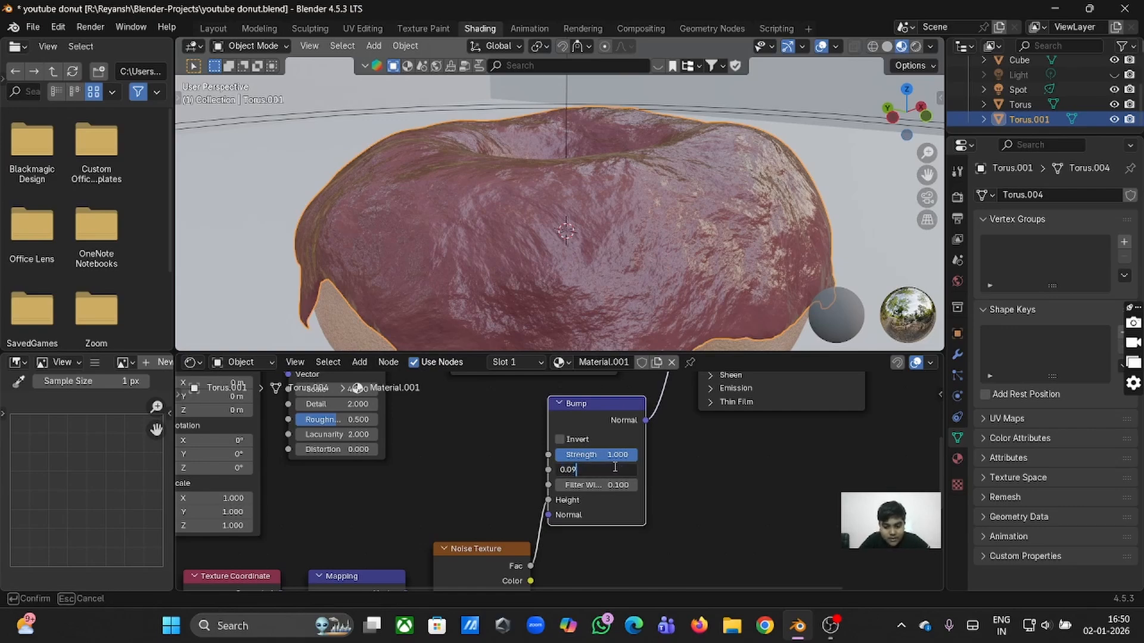
{"action": "type", "text": "85"}
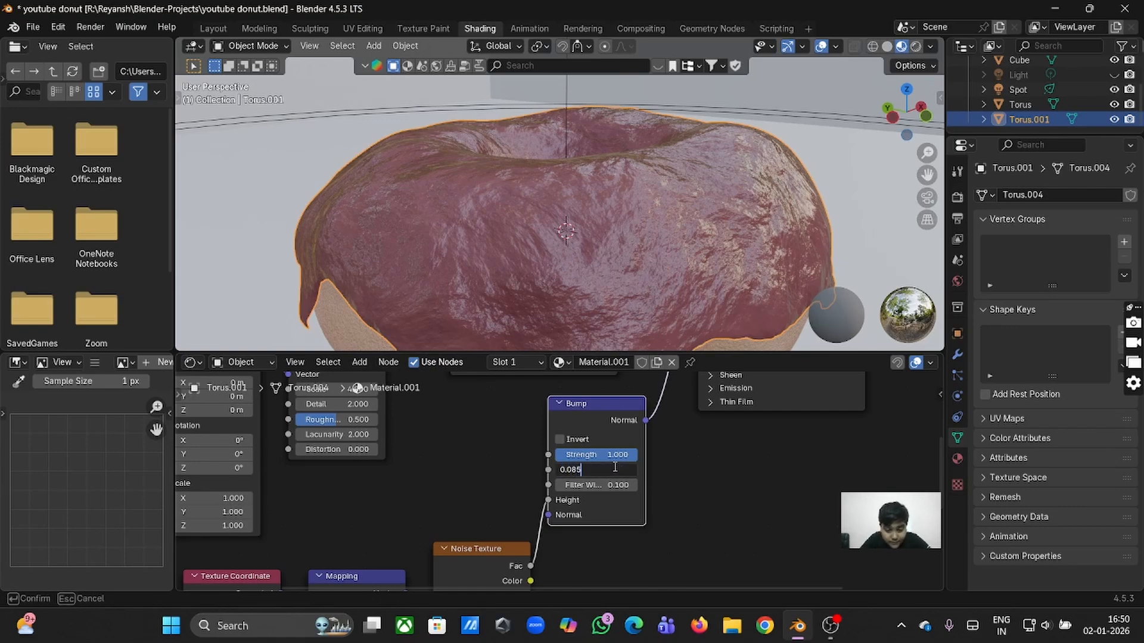
{"action": "key", "text": "Return"}
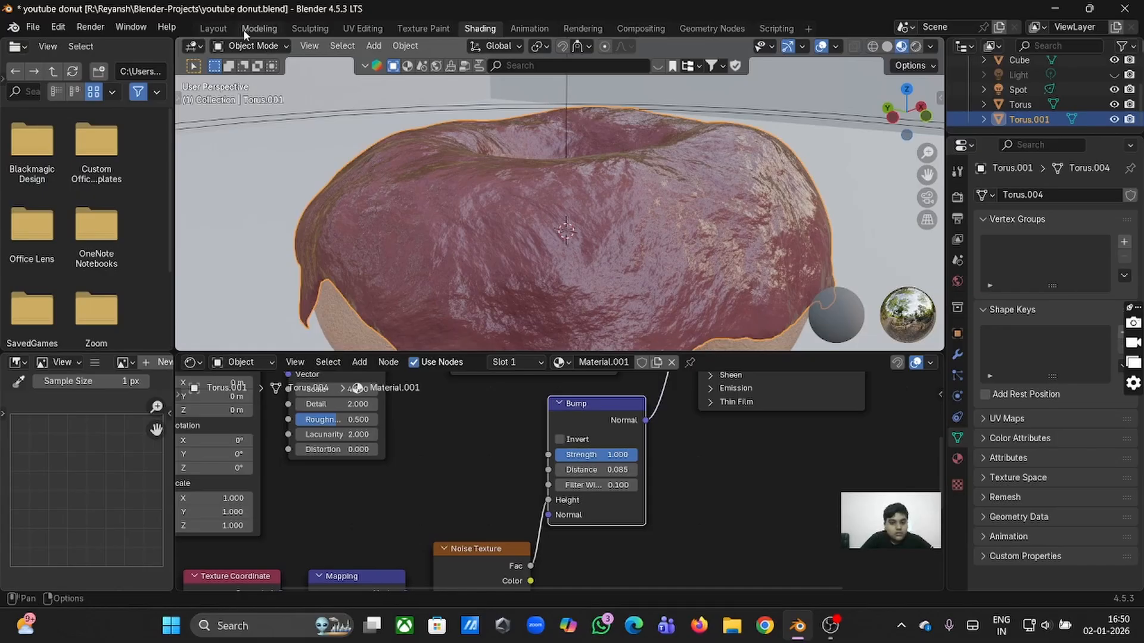
Return to the Layout workspace to view the rendered donut, and select the Cube that forms the surroundings.
{"action": "left_click", "coordinate": [213, 28]}
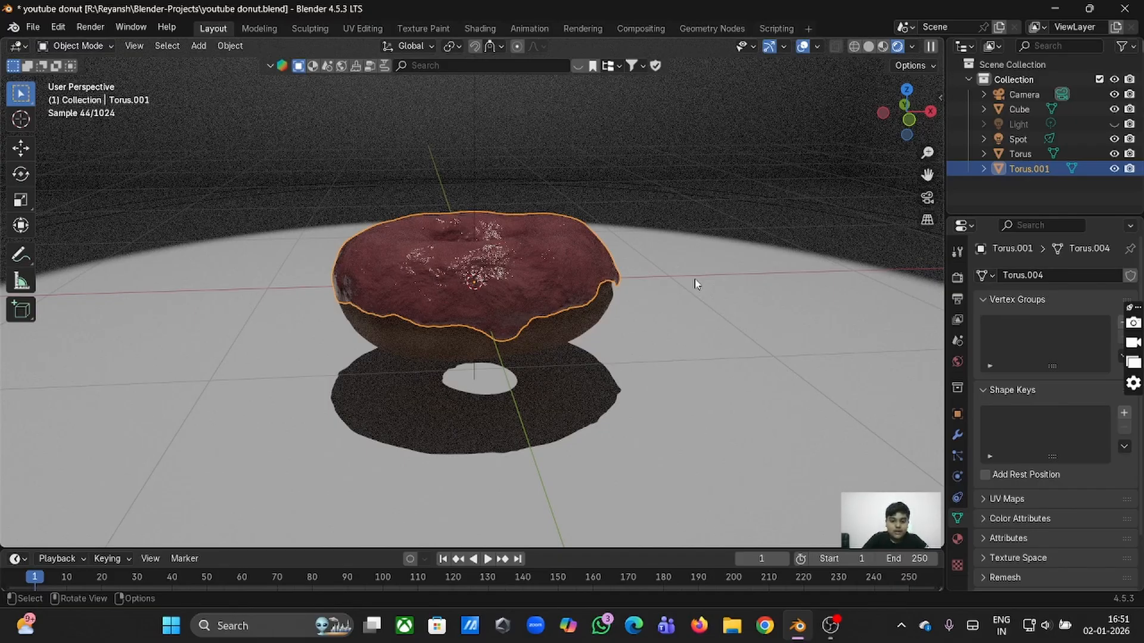
{"action": "left_click", "coordinate": [695, 284]}
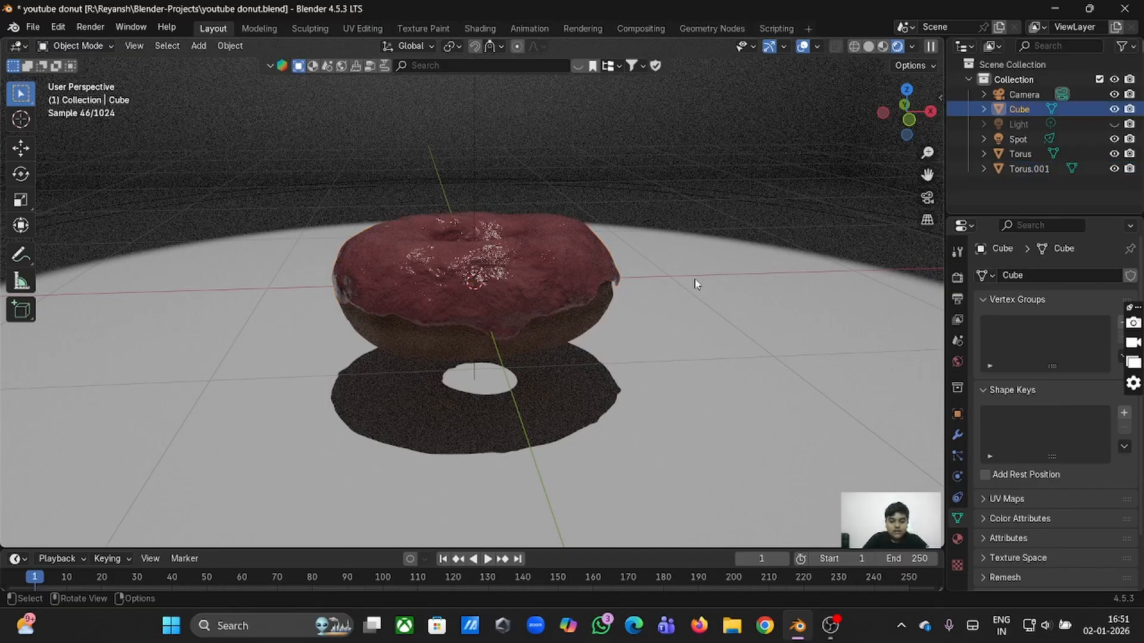